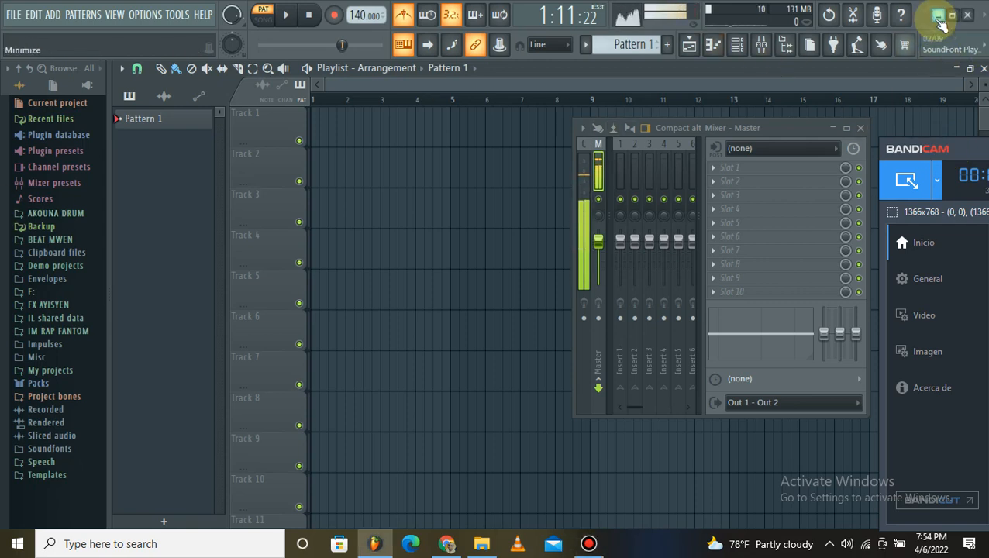
Look through the available input and output devices in FL Studio's audio settings, and close the settings
left_click(938, 15)
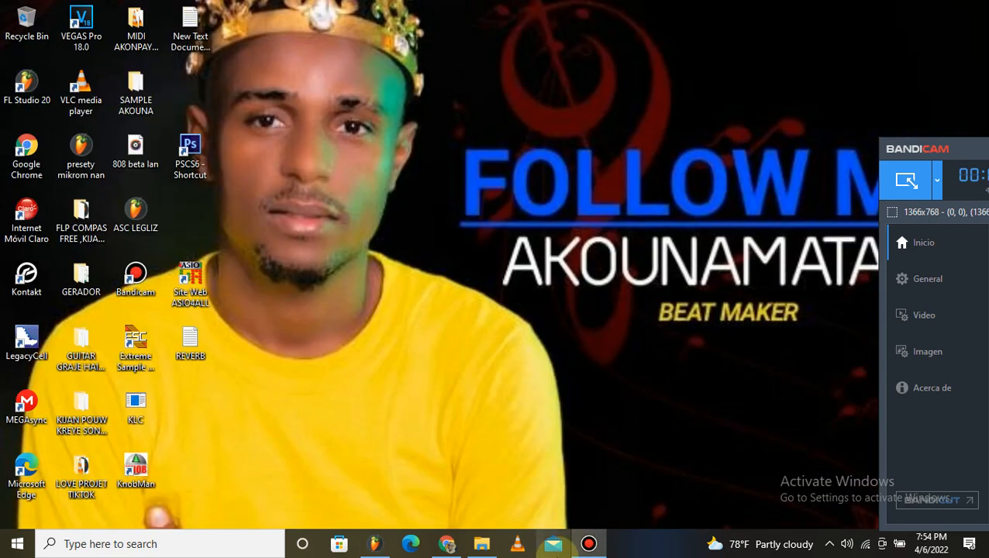
left_click(374, 543)
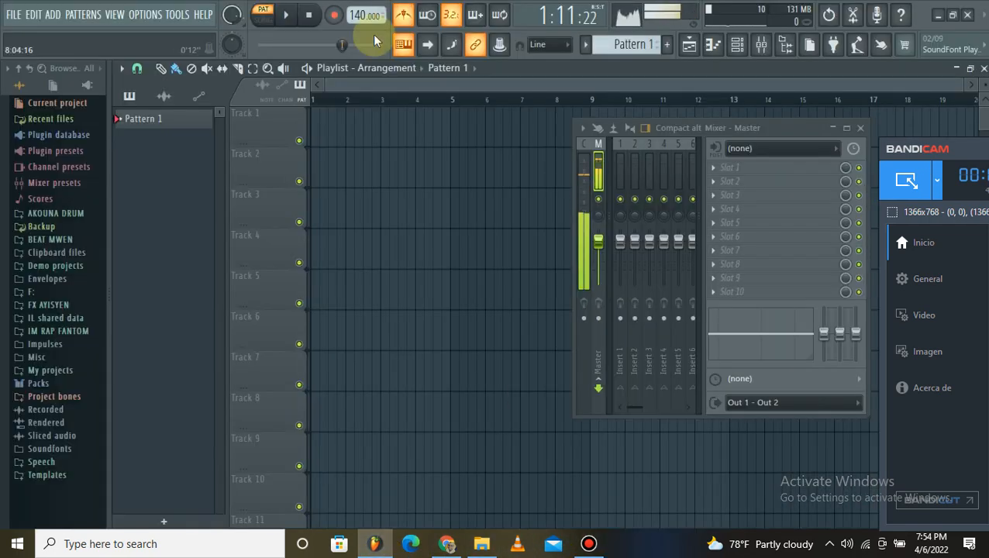
left_click(145, 14)
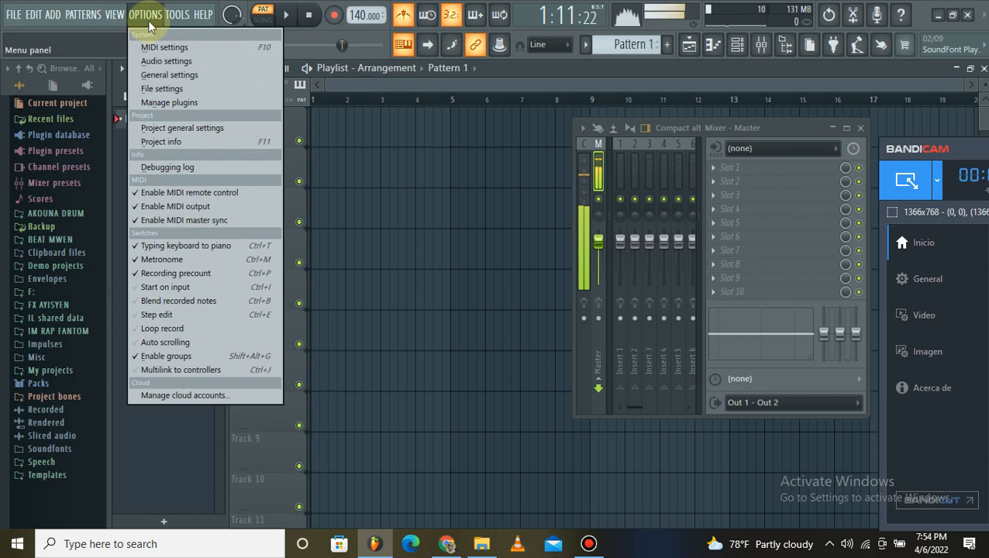
left_click(160, 63)
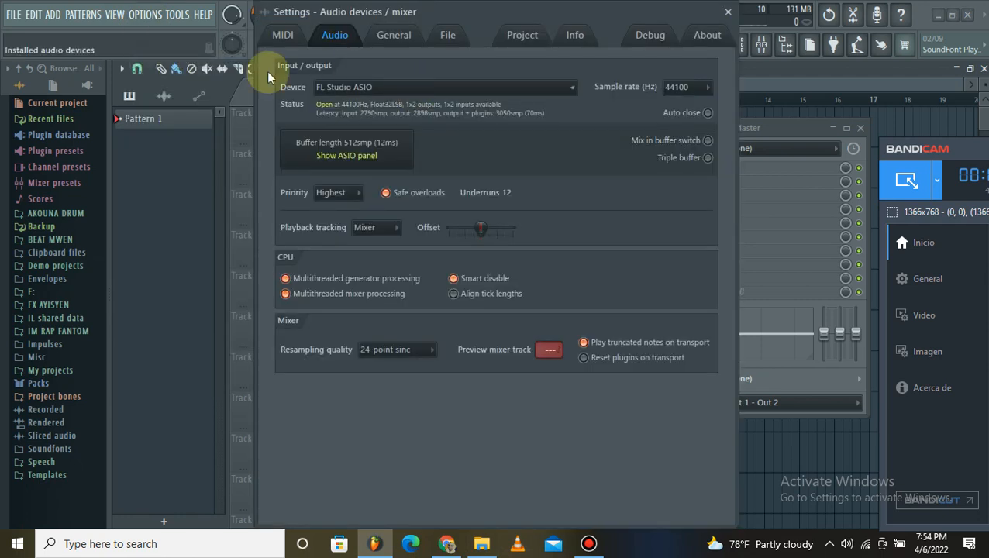
left_click(359, 87)
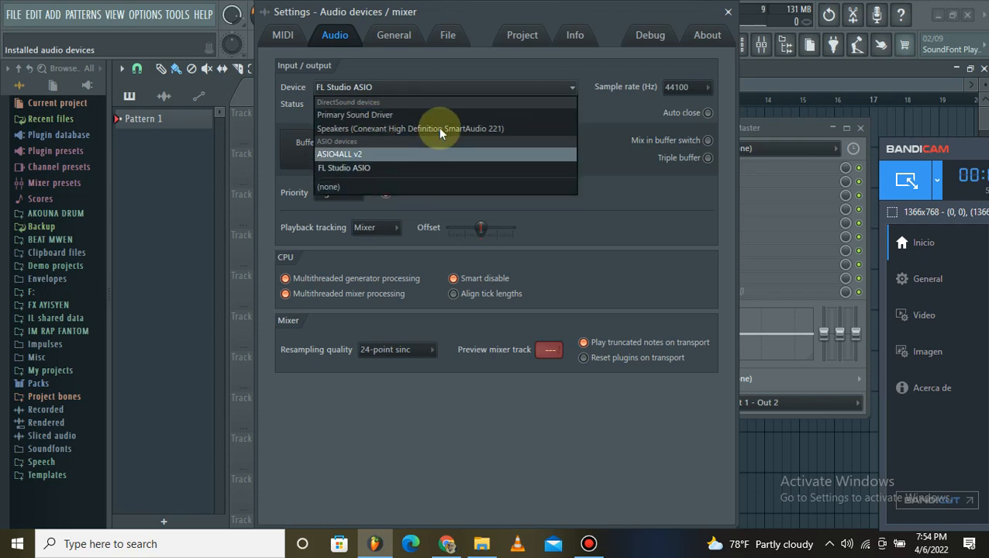
left_click(729, 17)
left_click(729, 17)
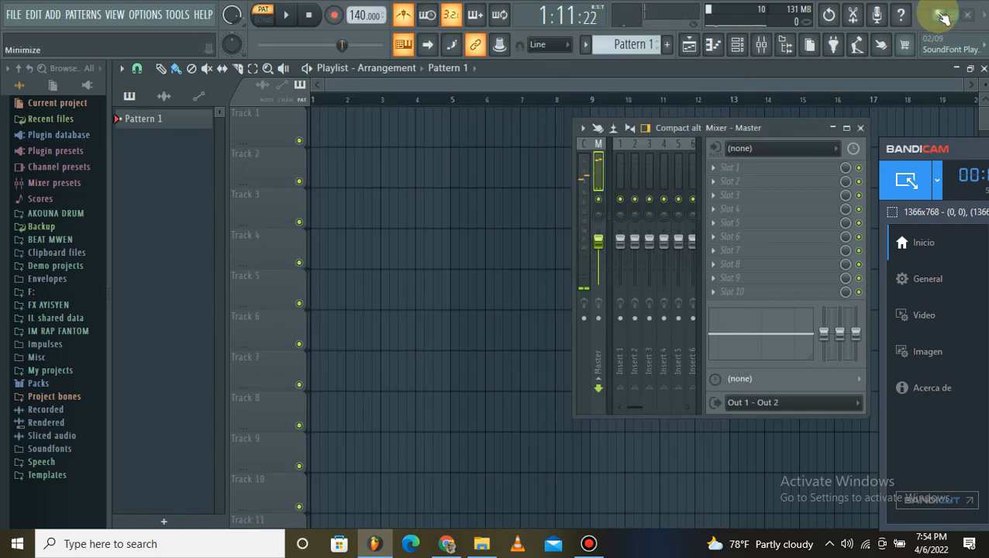
Review the ASIO devices offered in the audio settings once more and close the settings
left_click(942, 17)
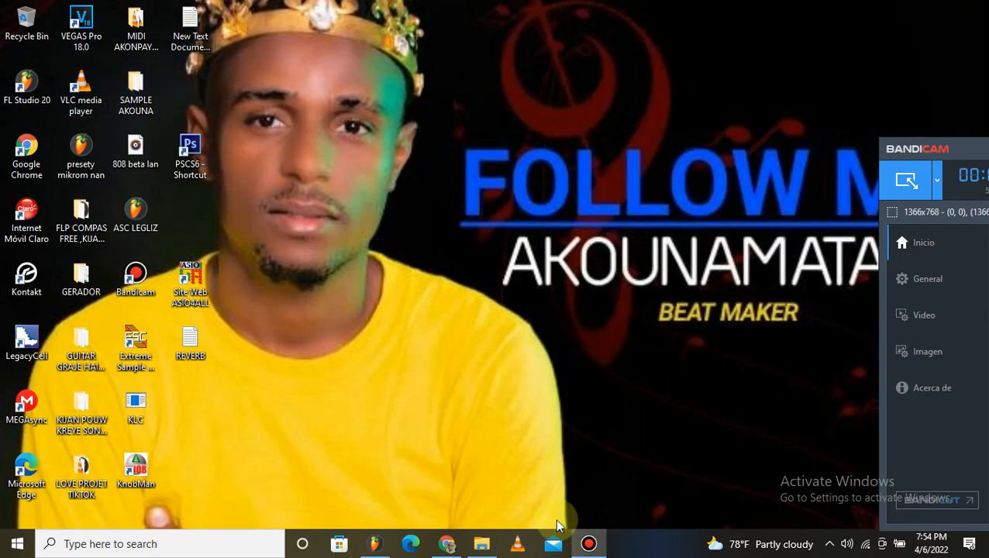
left_click(374, 543)
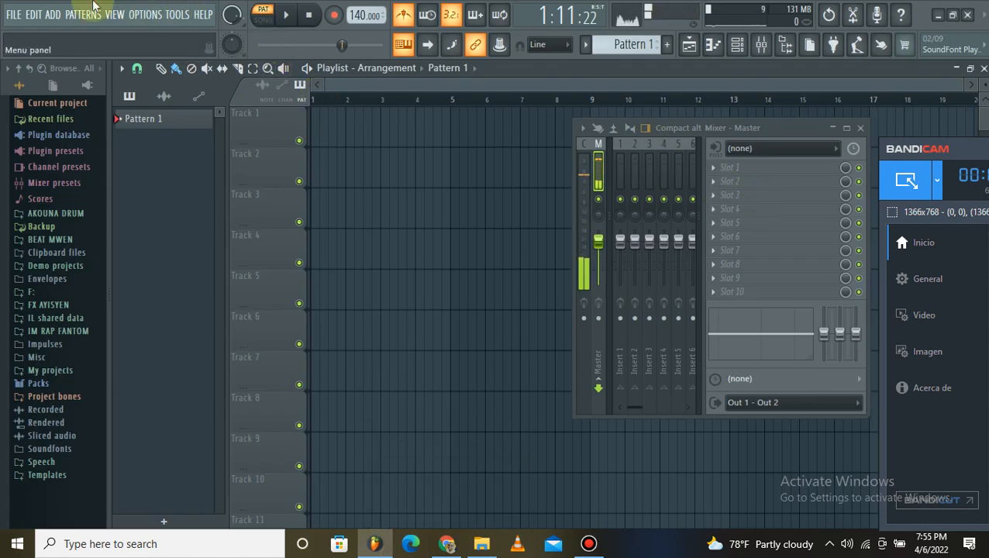
left_click(144, 14)
left_click(183, 60)
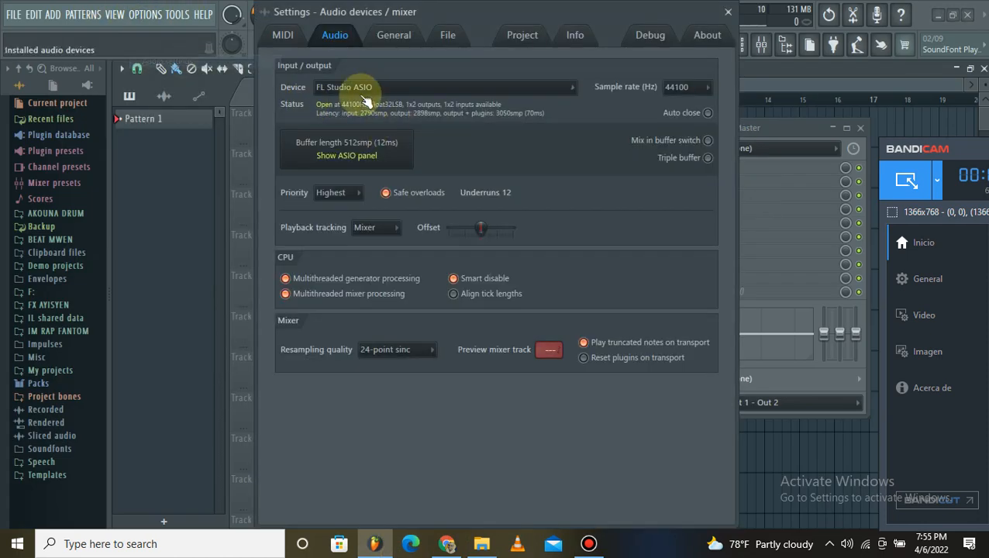
left_click(362, 88)
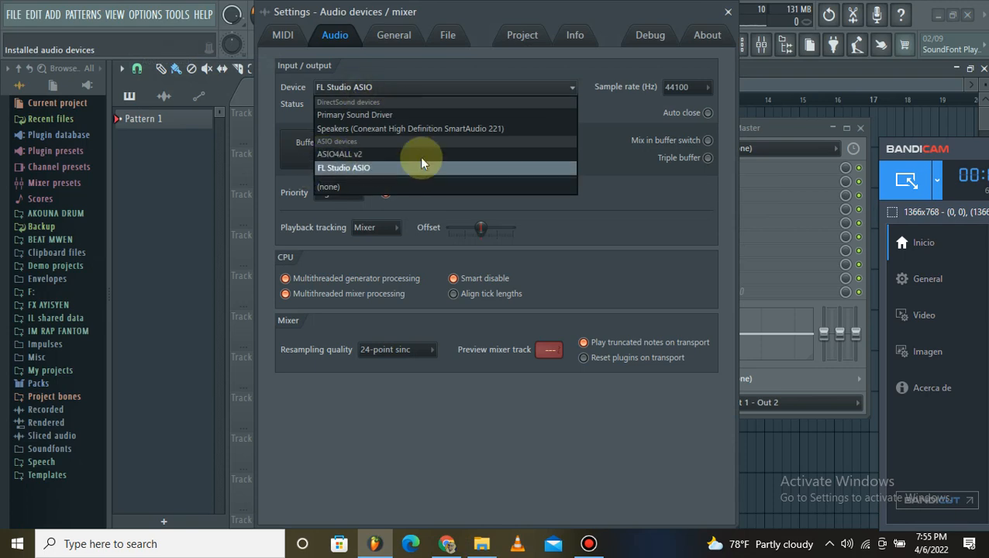
left_click(728, 12)
left_click(728, 13)
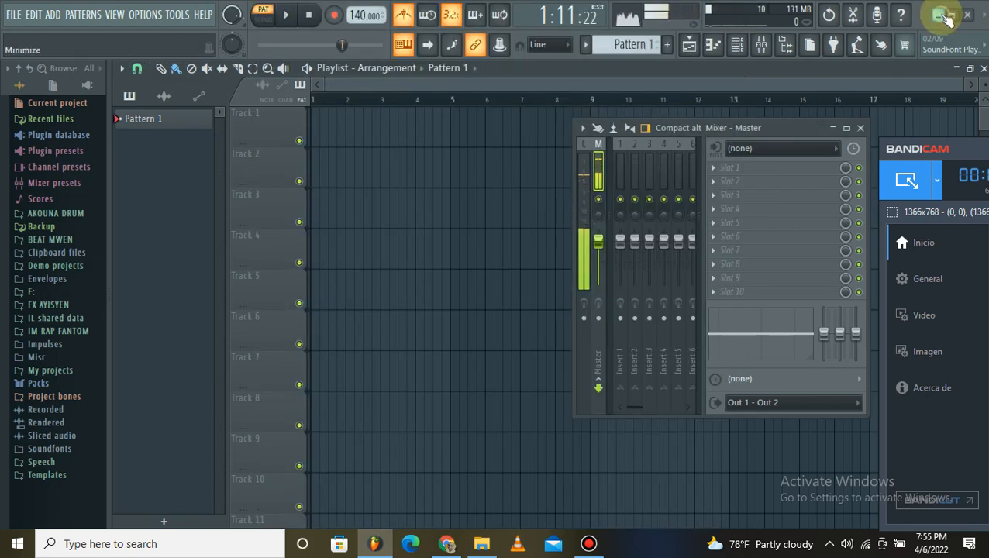
Switch to File Explorer and display the song stem files in the open folder as extra large icons
left_click(939, 15)
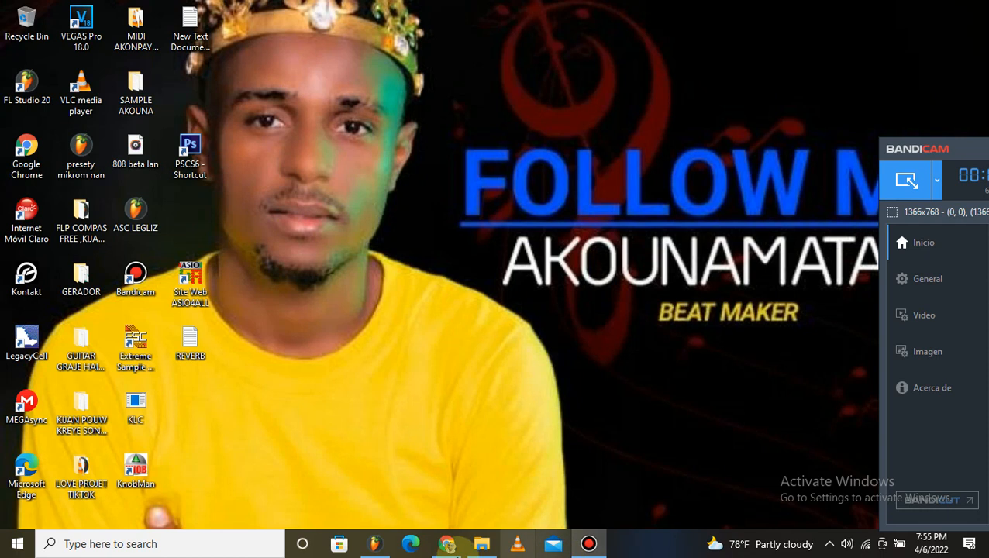
left_click(481, 544)
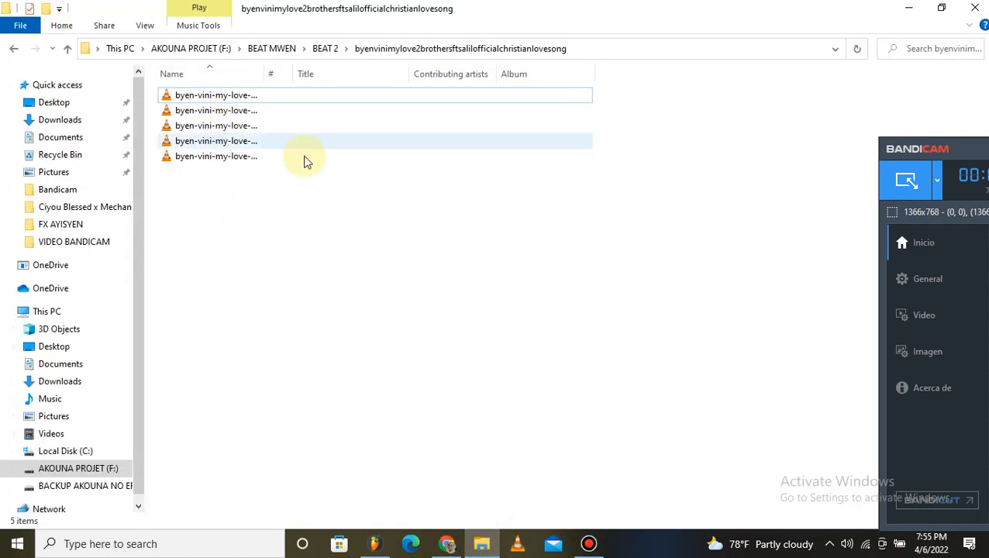
right_click(193, 167)
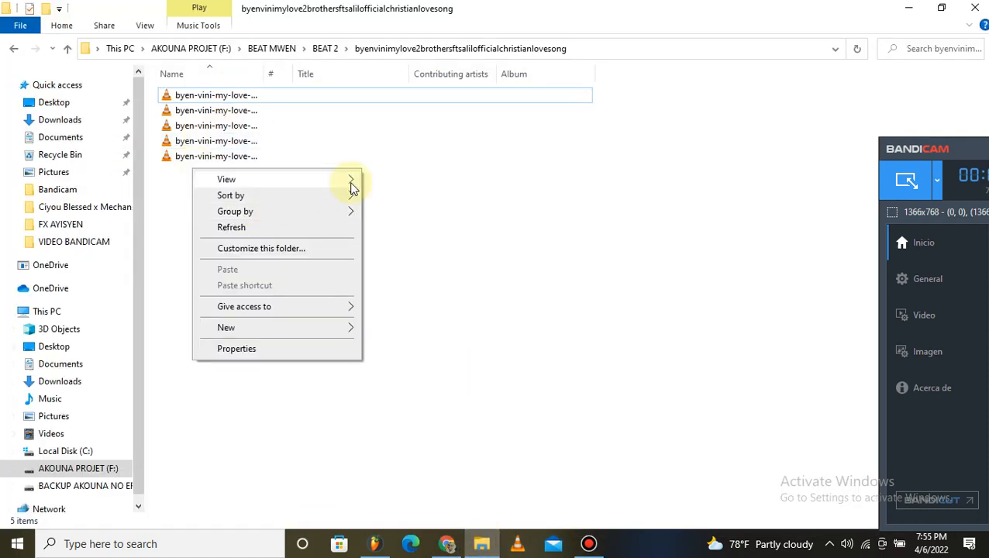
mouse_move(348, 184)
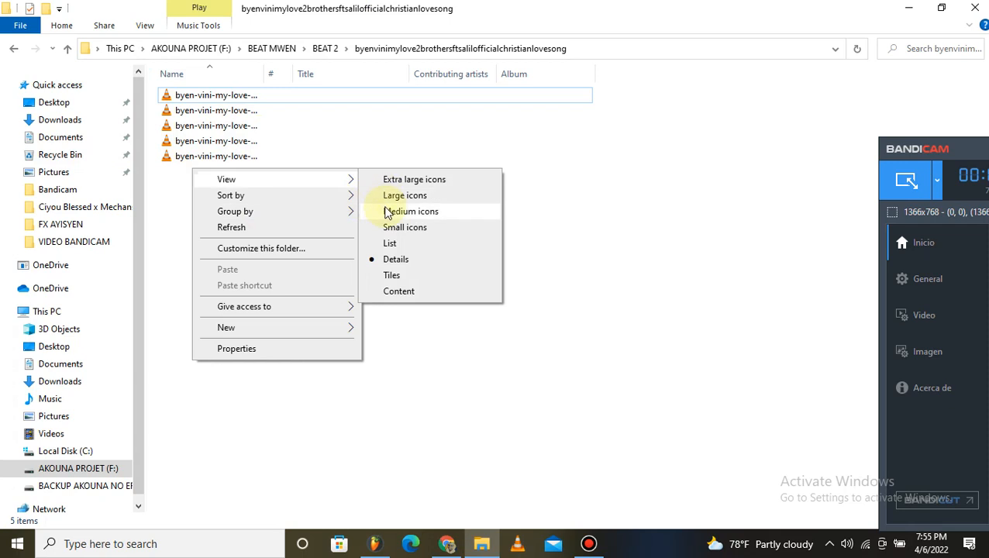
left_click(432, 181)
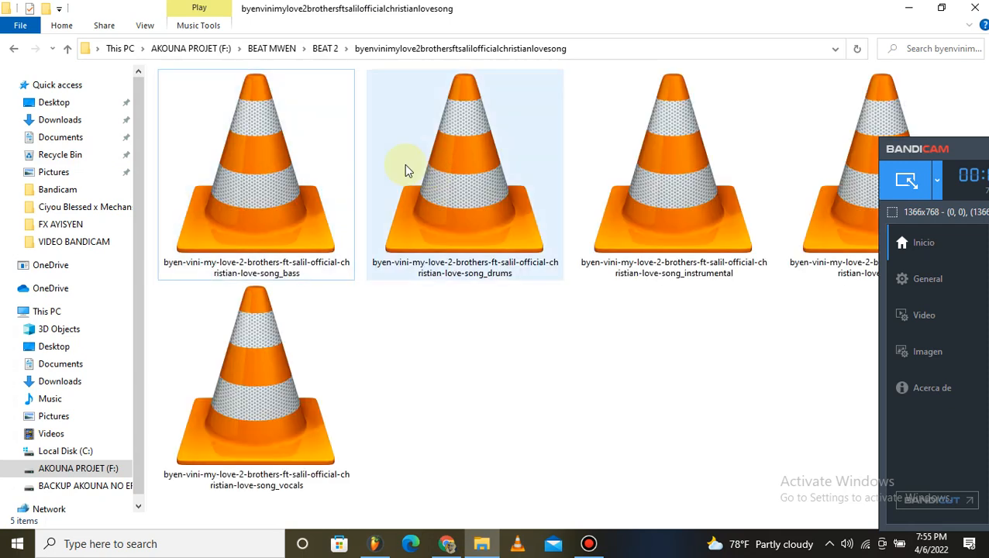
right_click(482, 358)
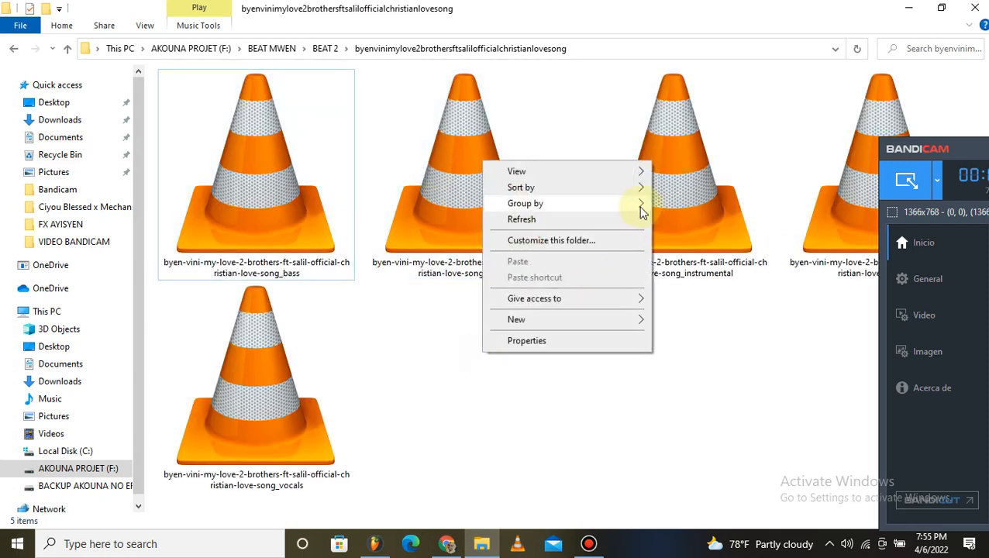
left_click(578, 426)
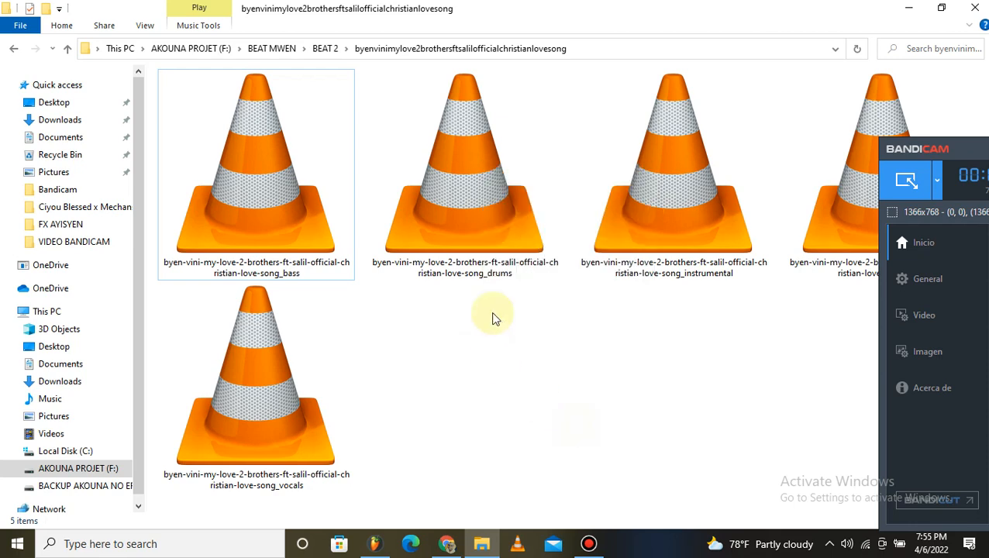
left_click(945, 148)
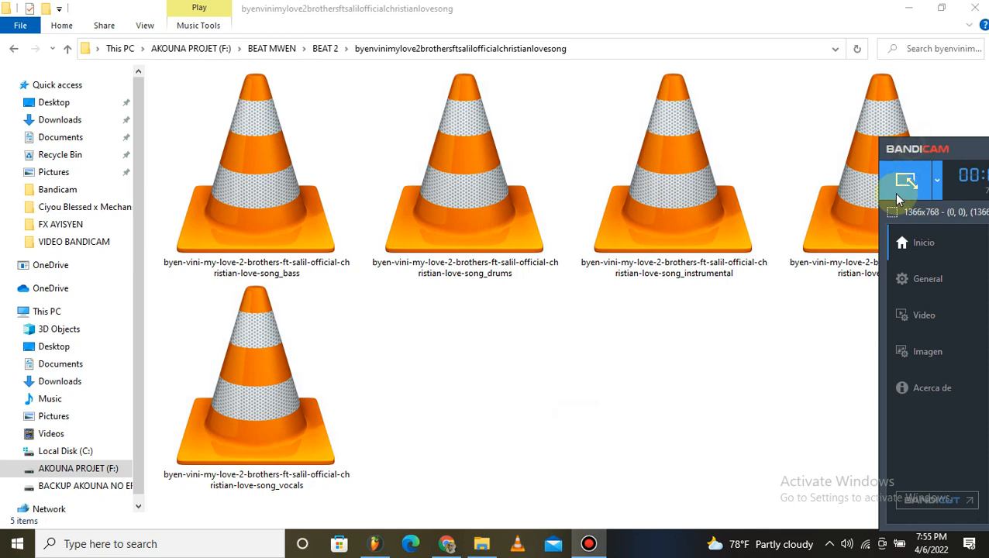
left_click(668, 375)
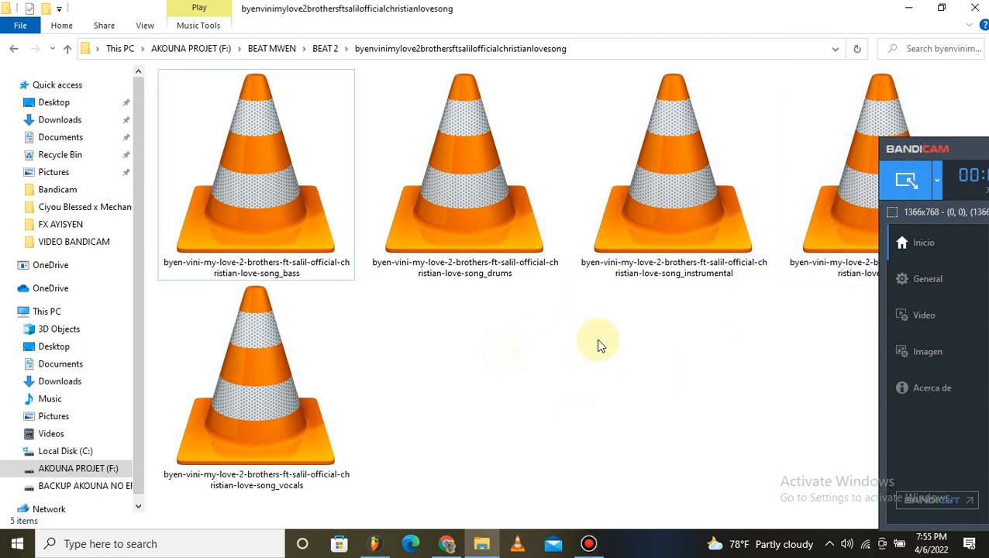
Display the song stem files as medium icons
right_click(506, 158)
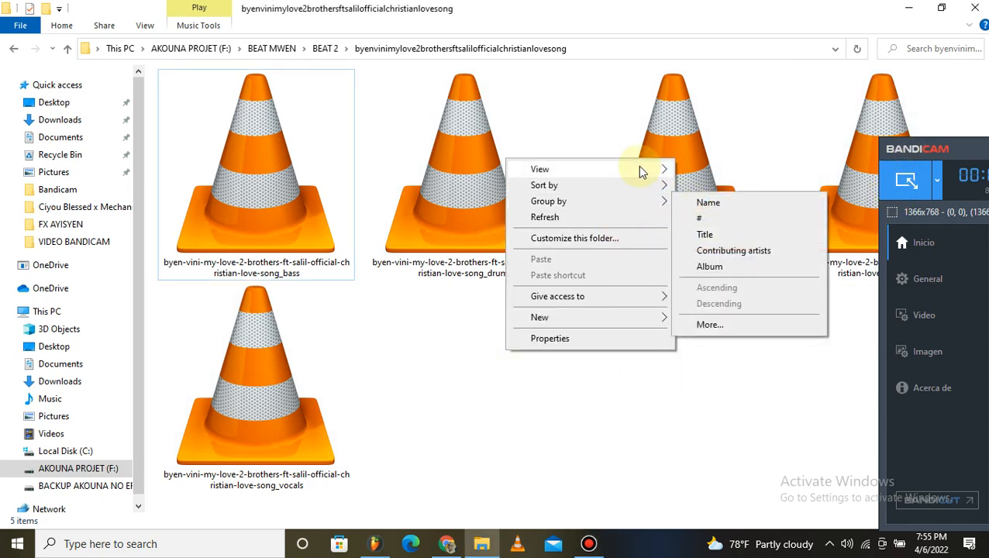
mouse_move(640, 171)
left_click(736, 205)
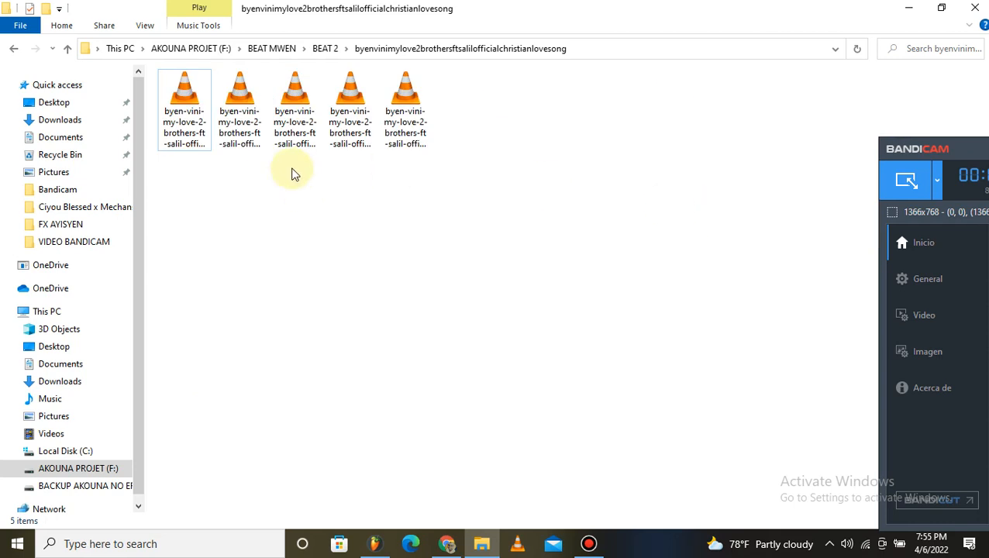
Return the stem files' display to extra large icons
right_click(337, 182)
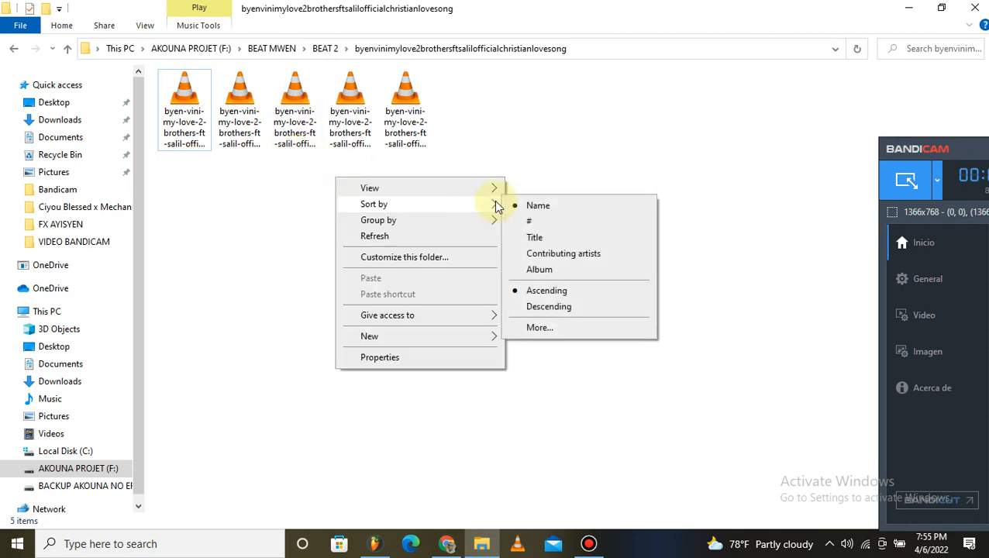
mouse_move(488, 189)
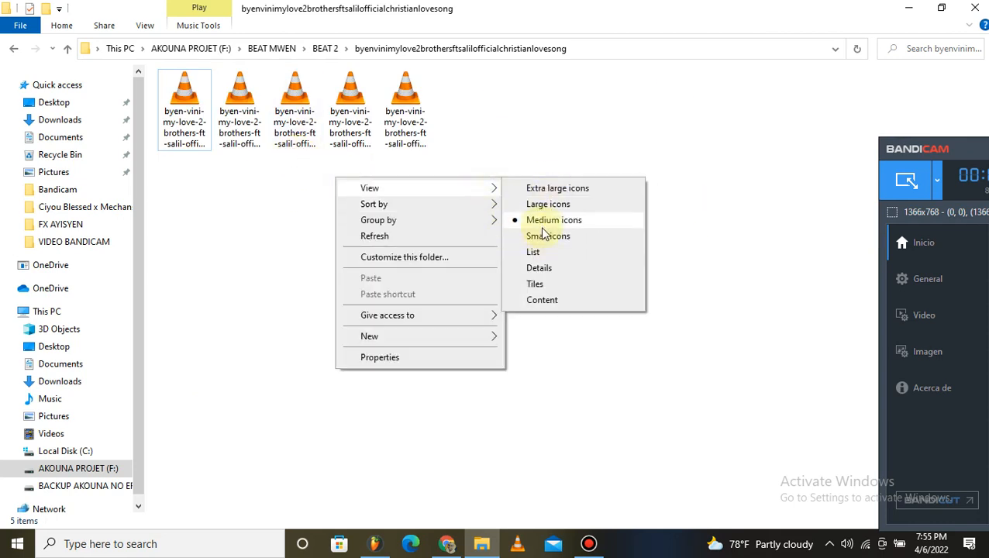
left_click(547, 203)
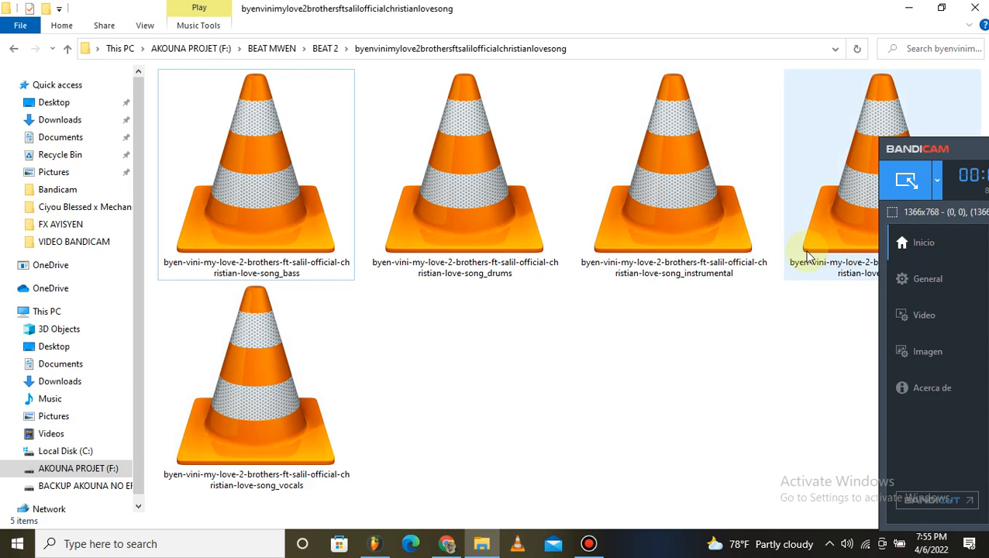
Play the song's instrumental stem, byen-vini-my-love-2-brothers-ft-salil-official-christian-love-song_instrumental, in VLC media player
double_click(648, 231)
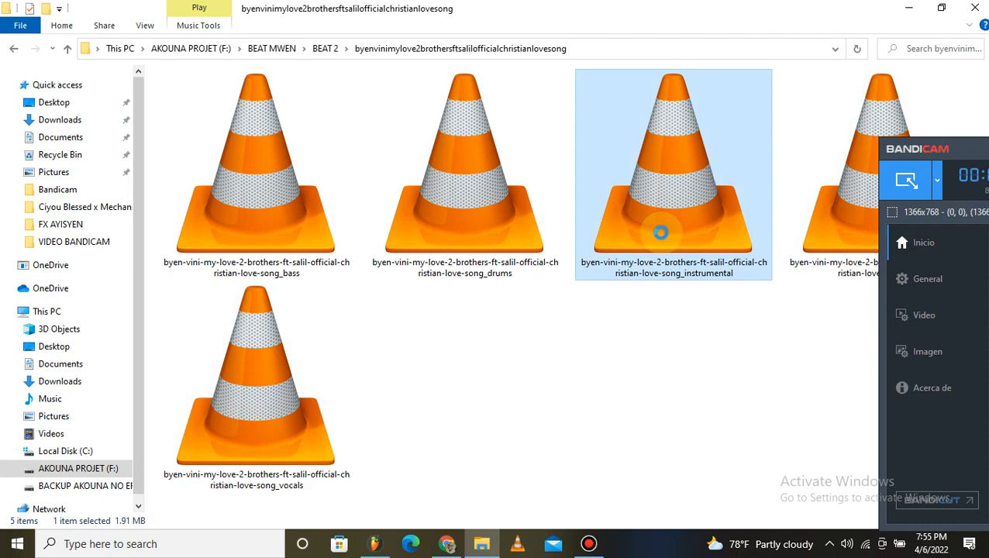
right_click(611, 225)
left_click(648, 141)
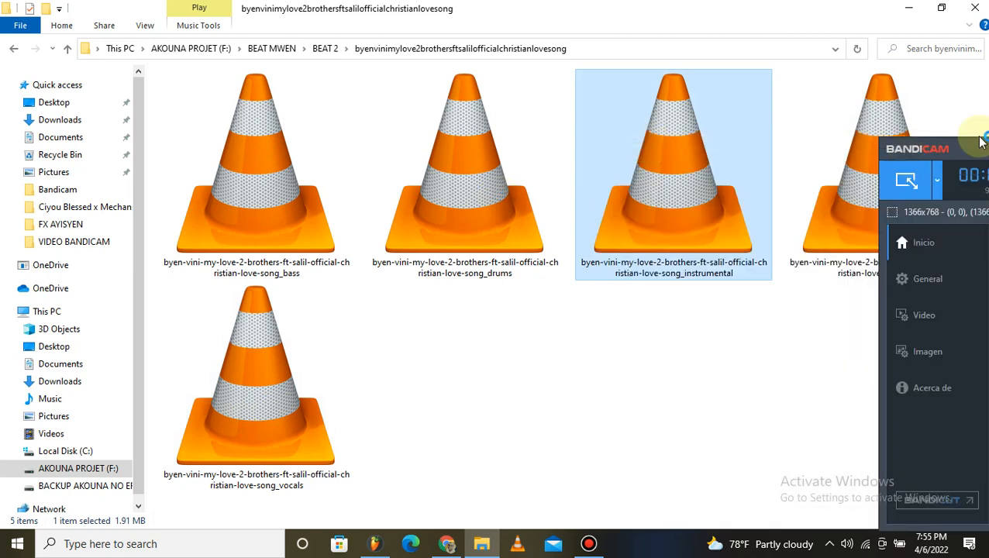
left_click_drag(886, 145, 765, 494)
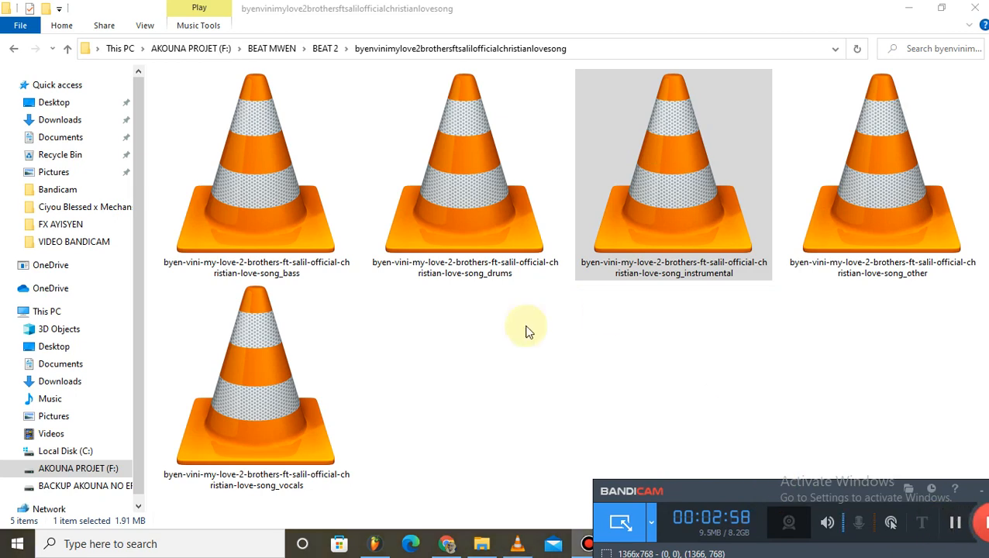
Bring the VLC player in front of FL Studio and move its window aside so the mixer is uncovered
left_click(375, 545)
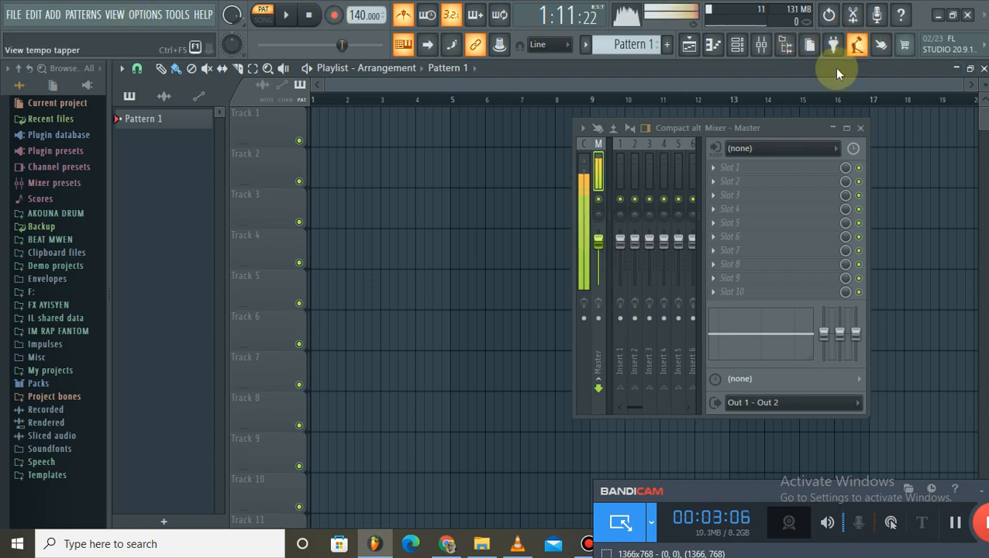
left_click(518, 545)
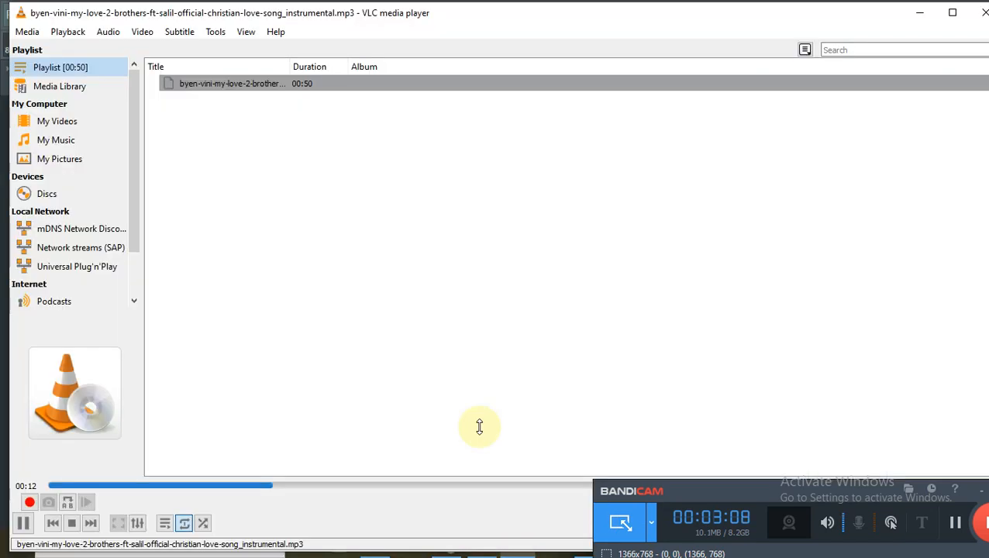
left_click(953, 13)
left_click(943, 7)
left_click_drag(757, 13, 396, 3)
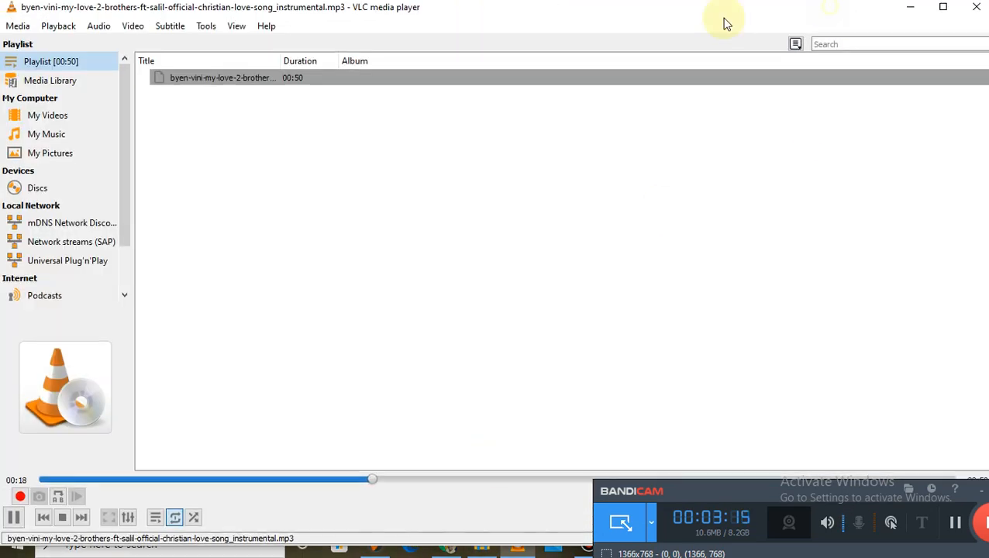
left_click_drag(783, 11, 353, 7)
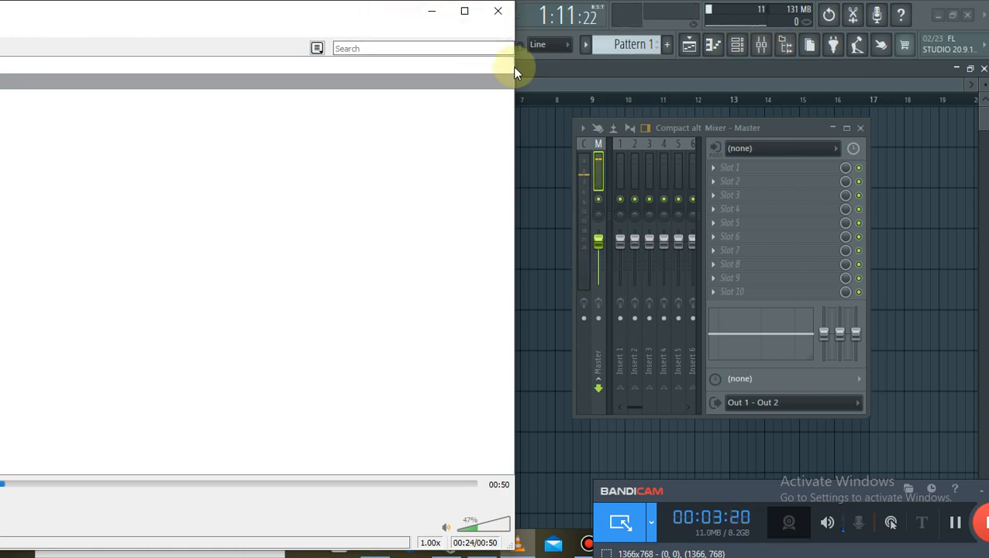
left_click_drag(316, 18, 338, 69)
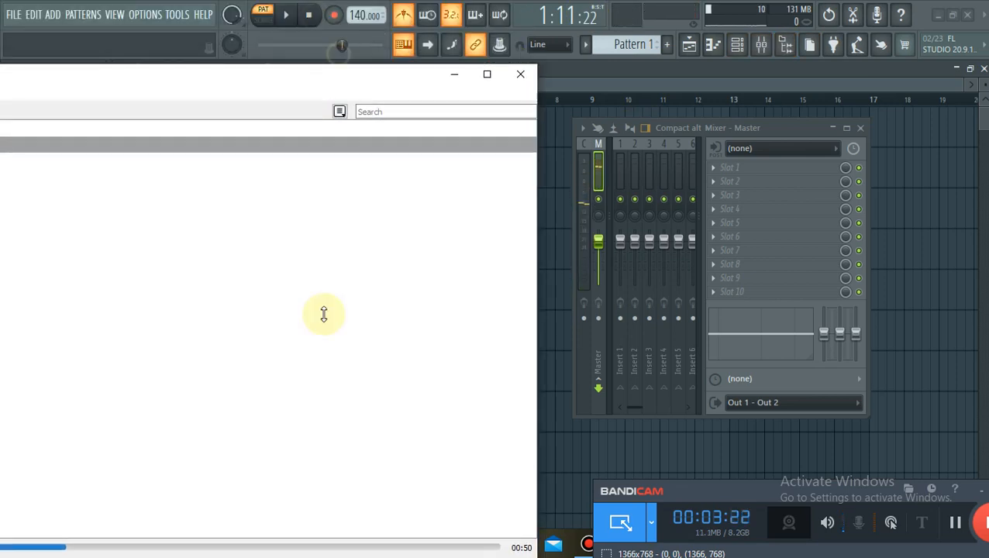
Shrink the VLC window to a small player and place it beside the mixer, over the playlist tracks
left_click_drag(328, 228, 377, 443)
left_click_drag(539, 438, 26, 298)
left_click_drag(223, 250, 484, 181)
left_click_drag(560, 270, 197, 240)
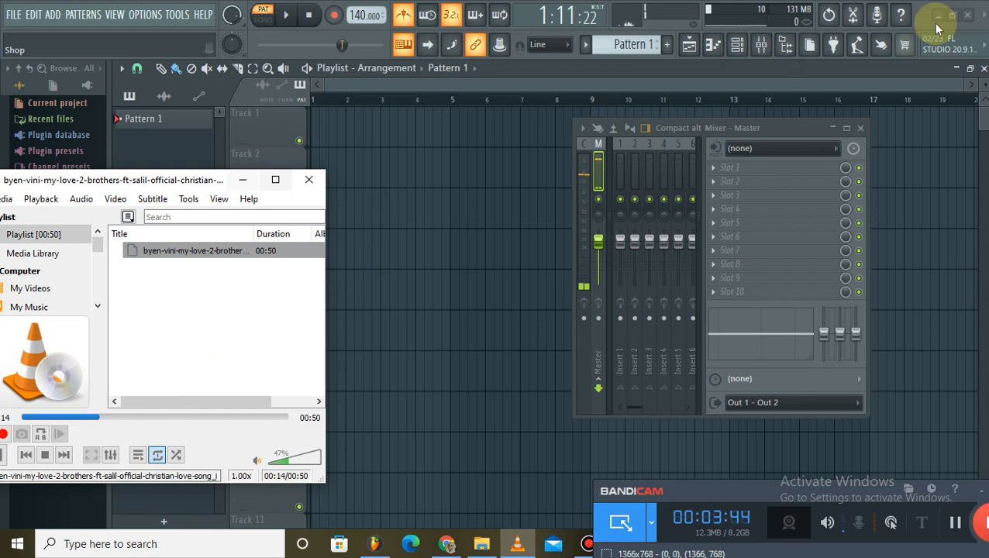
Switch to FL Studio and open the Tempo tapper
left_click(862, 49)
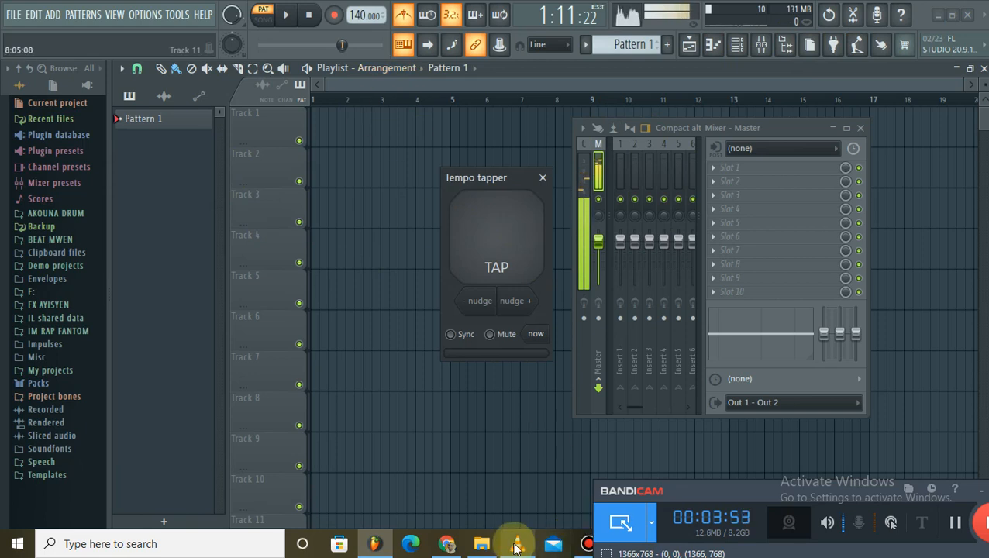
Bring up the VLC player, restart the instrumental near its beginning, and minimize VLC to return to the Tempo tapper
mouse_move(517, 548)
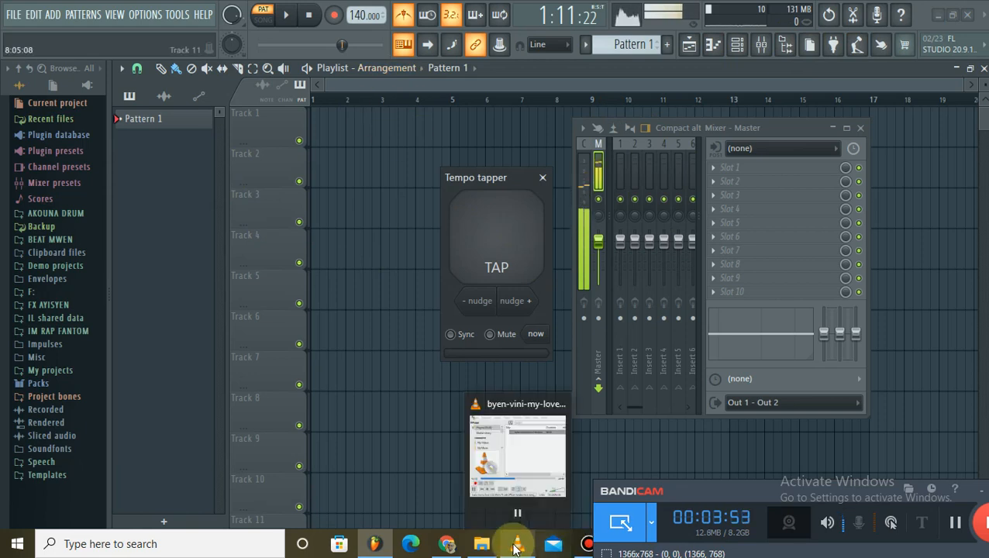
left_click(549, 466)
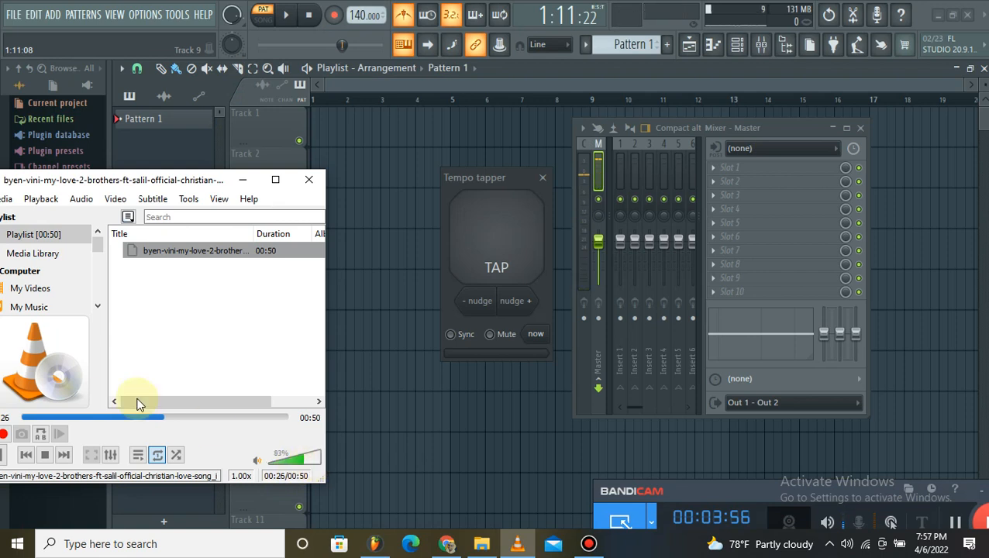
left_click(32, 418)
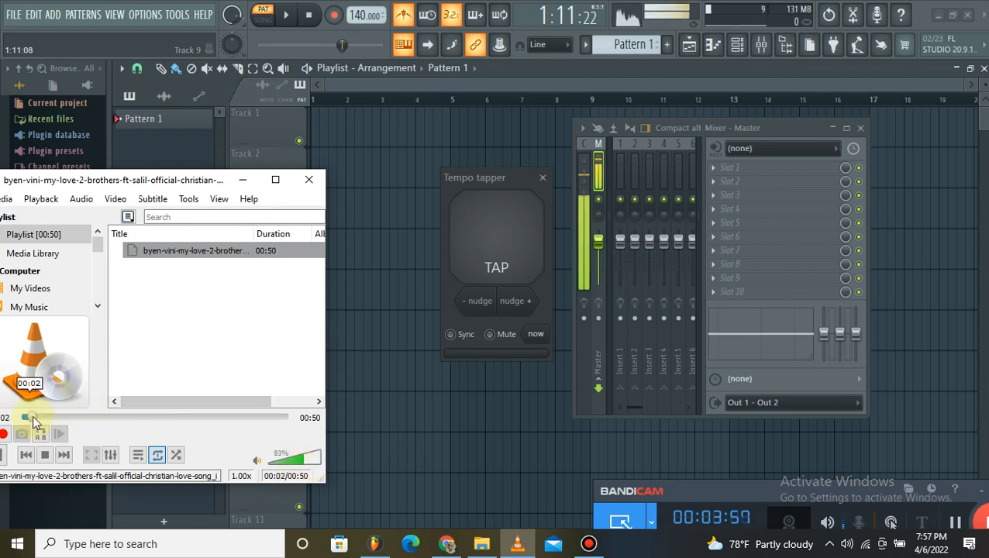
left_click(245, 182)
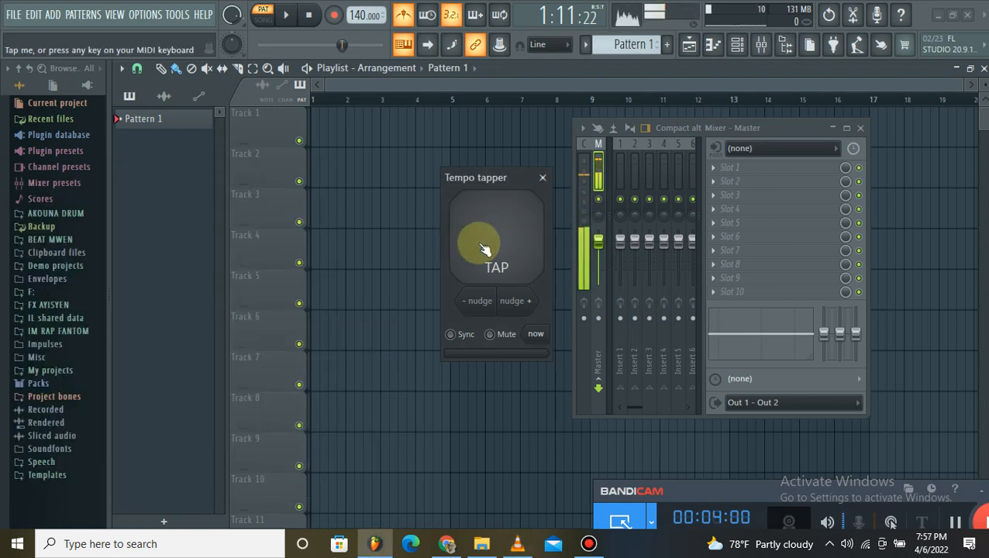
Tap the beat of the playing instrumental in the Tempo tapper until the project tempo settles at 85 BPM
left_click(483, 248)
left_click(484, 248)
left_click(484, 248)
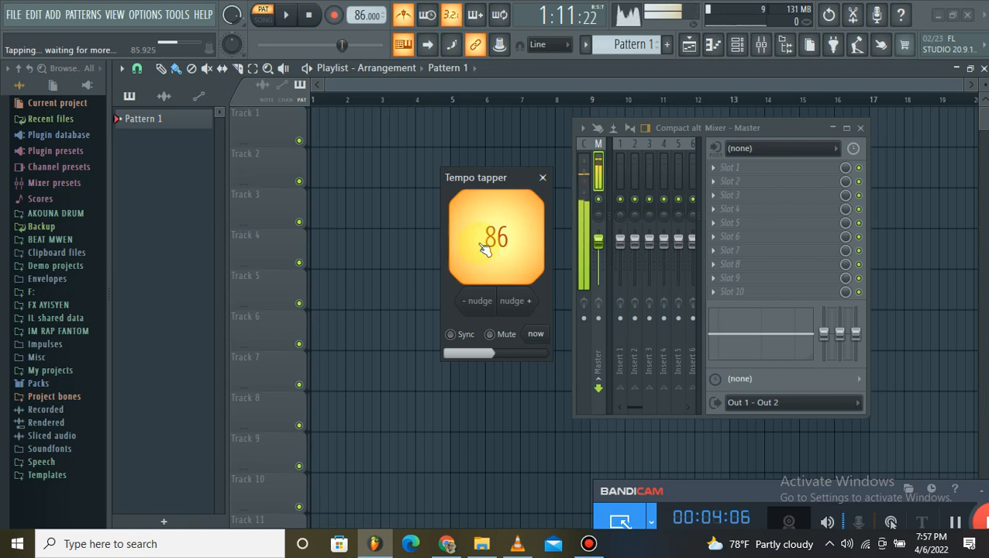
left_click(486, 266)
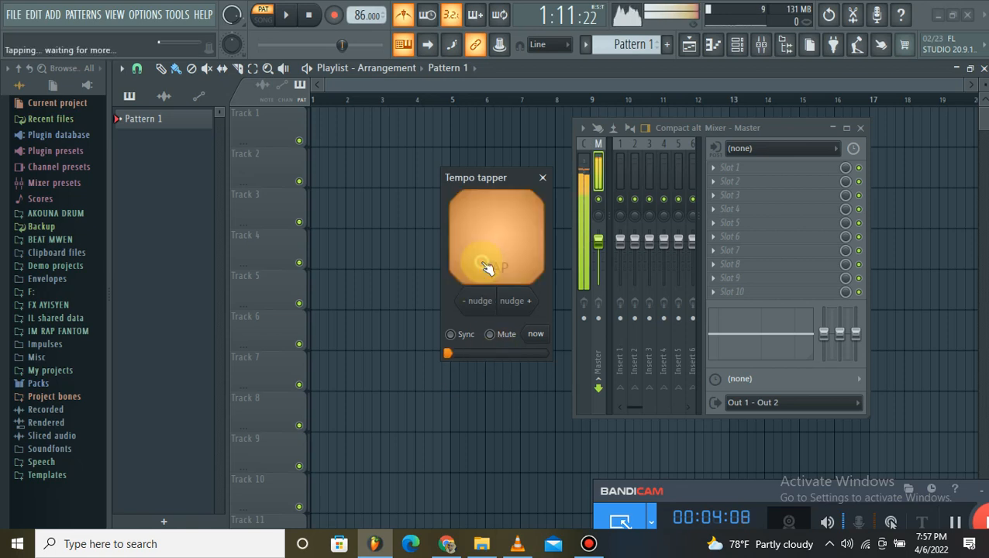
left_click(488, 264)
left_click(489, 263)
left_click(488, 263)
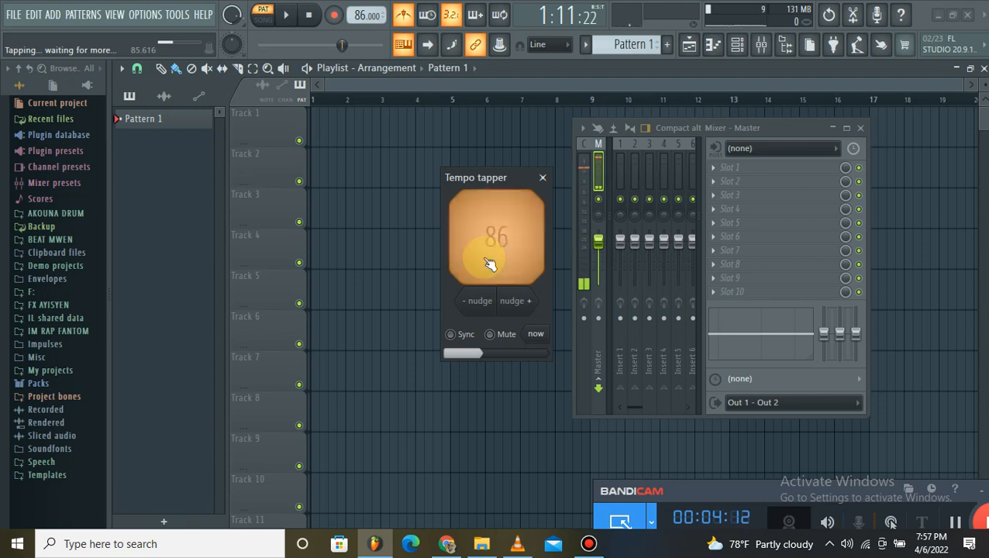
left_click(489, 264)
left_click(489, 264)
left_click(489, 265)
left_click(489, 264)
left_click(489, 264)
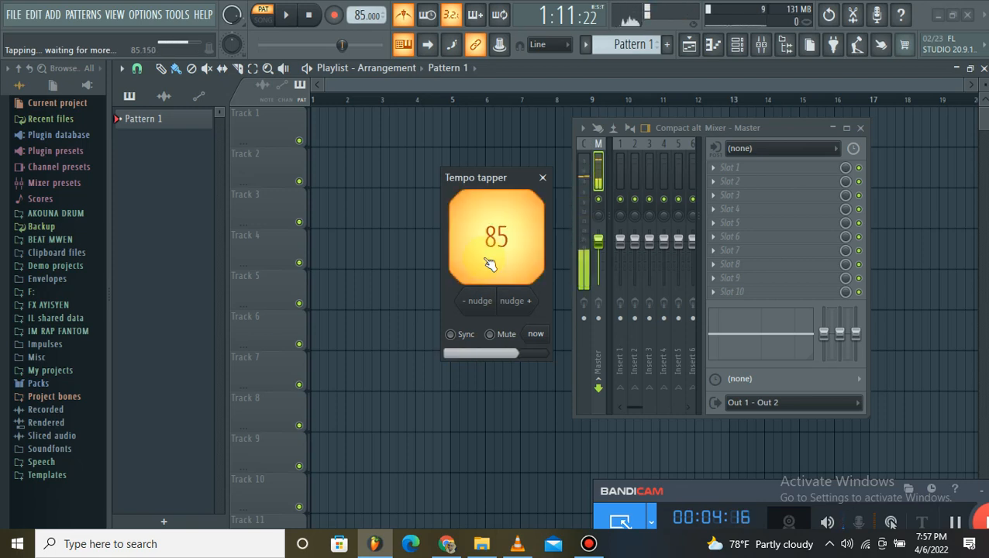
left_click(489, 265)
left_click(488, 264)
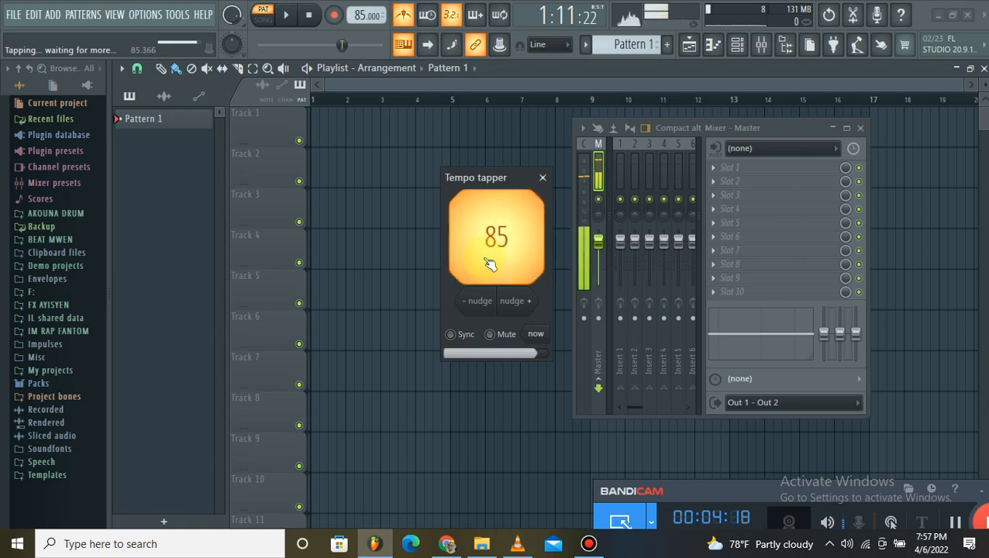
left_click(489, 264)
left_click(489, 264)
left_click(489, 264)
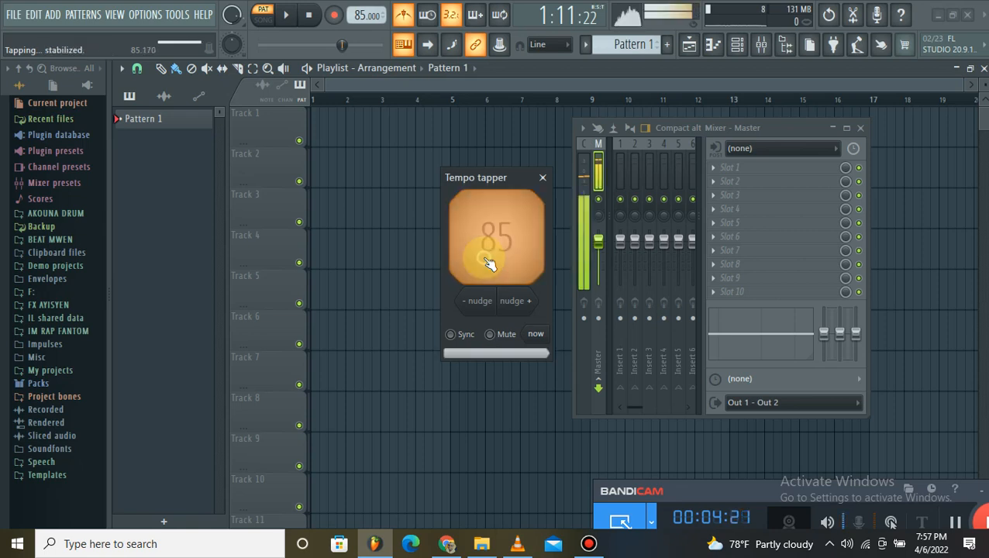
left_click(489, 264)
left_click(489, 264)
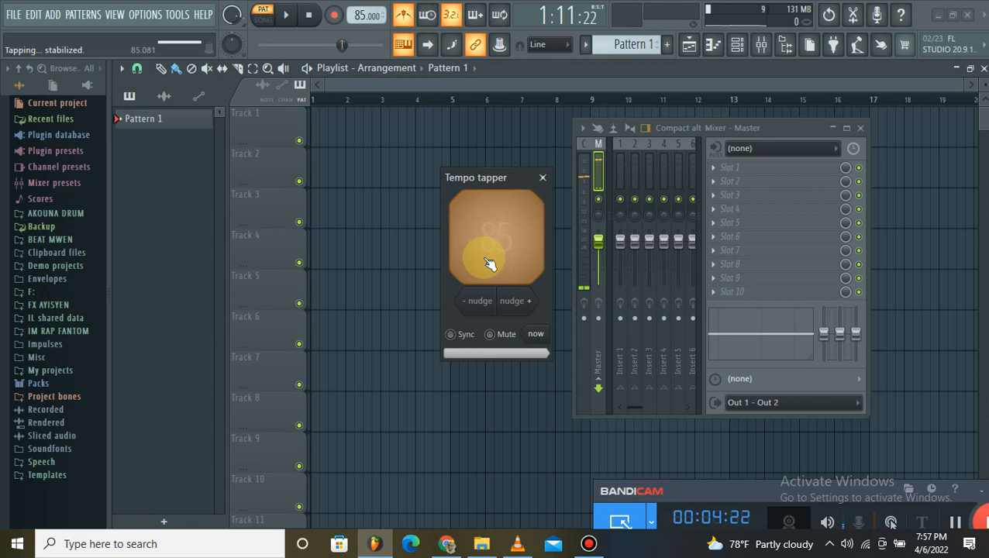
left_click(489, 264)
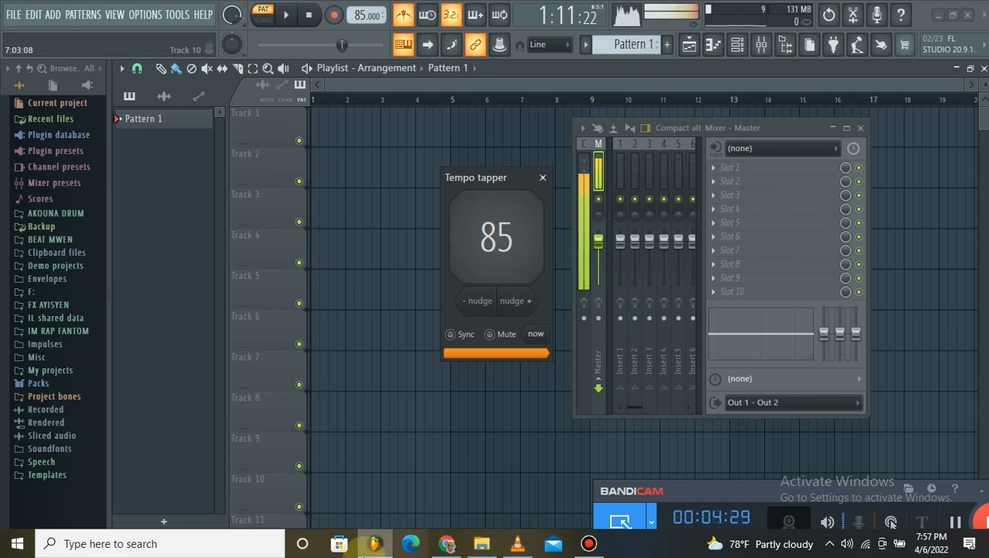
Close the VLC player and the Tempo tapper
left_click(518, 544)
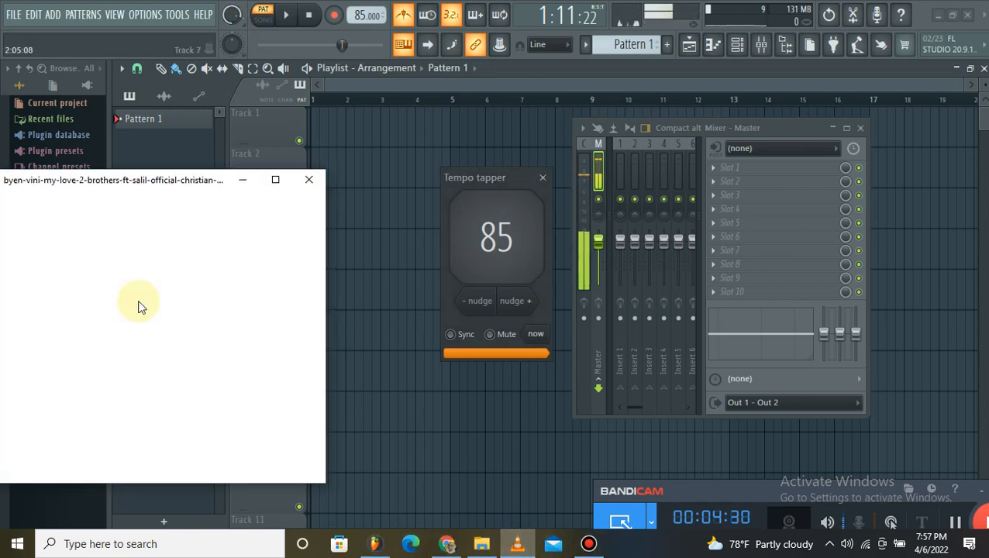
left_click(314, 183)
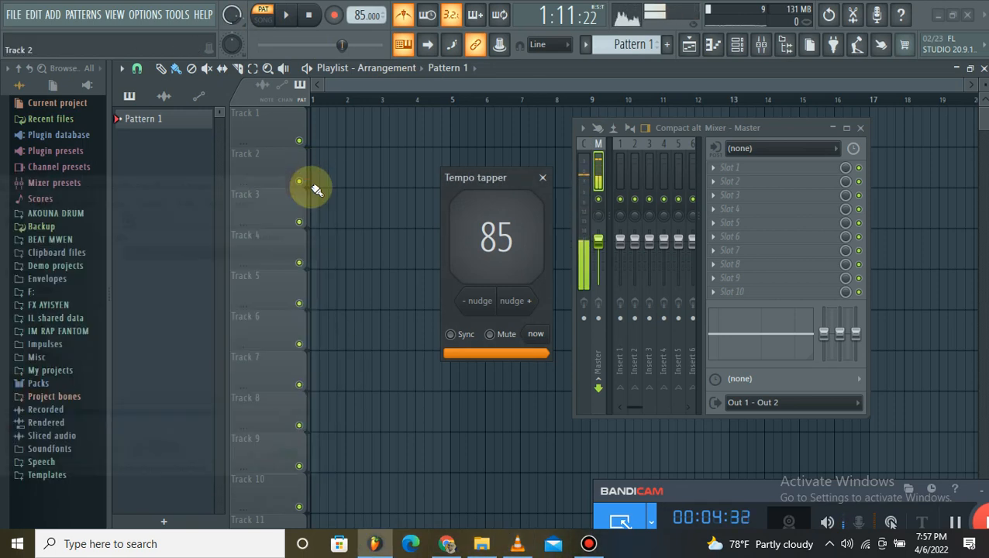
left_click(542, 177)
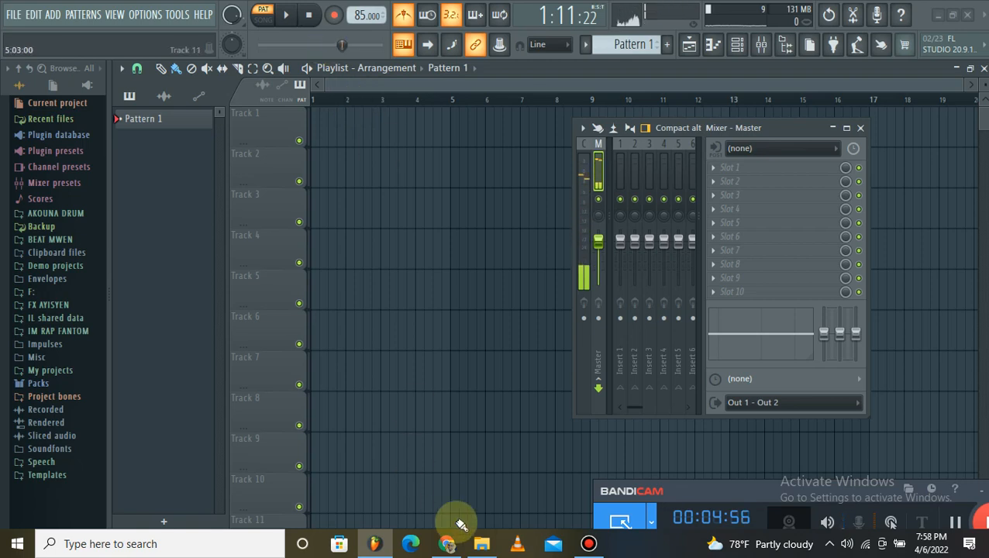
Show the stems folder in File Explorer as medium icons and add all five song stems to playlist tracks 1 to 5
left_click(481, 545)
right_click(431, 335)
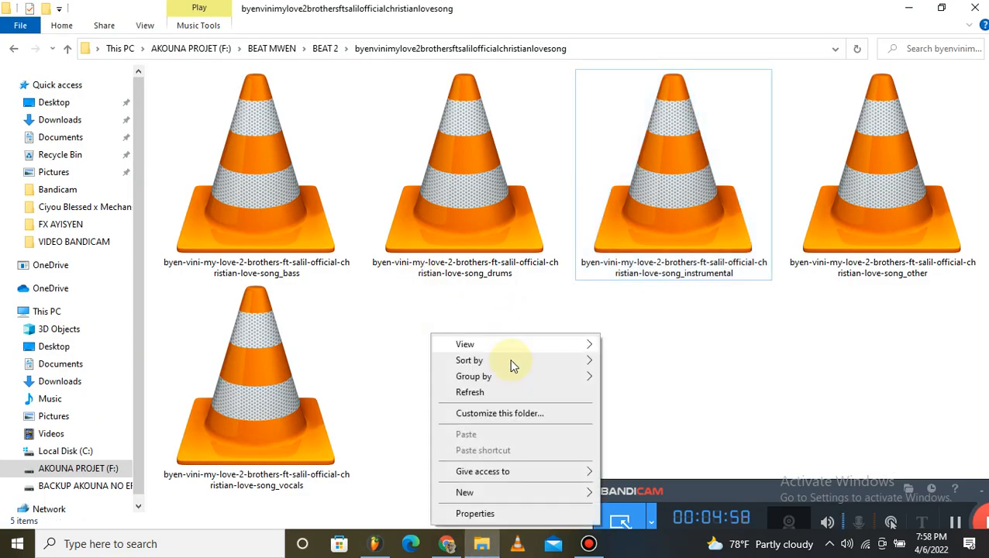
mouse_move(530, 344)
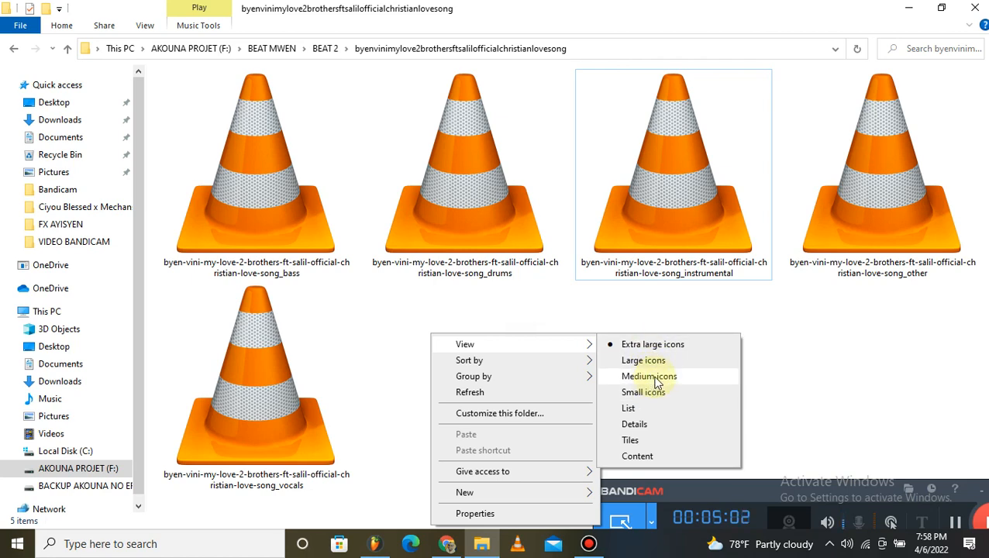
left_click(636, 376)
left_click_drag(493, 212, 336, 140)
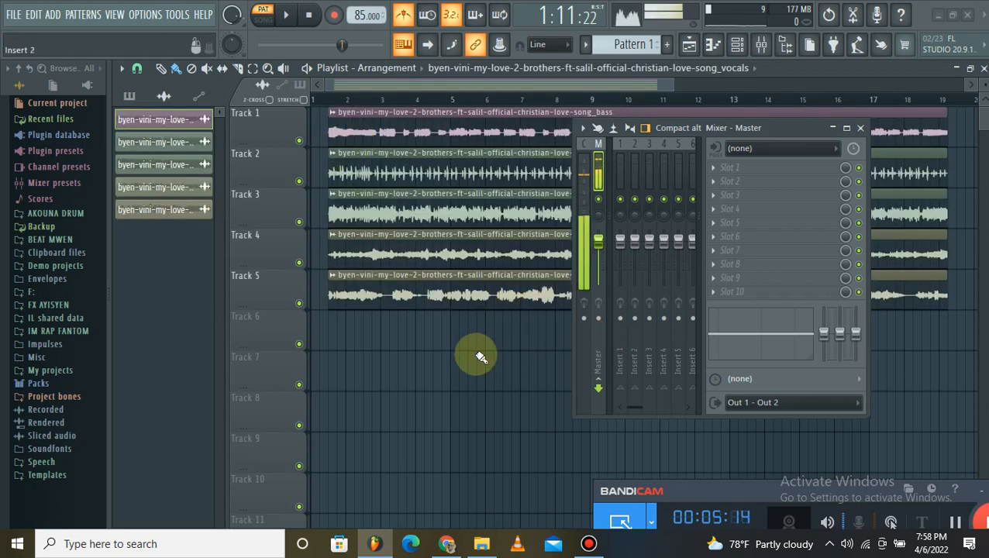
Move the mixer clear of the clips and shift all five stem clips to the start of bar 1
left_click_drag(714, 131, 767, 310)
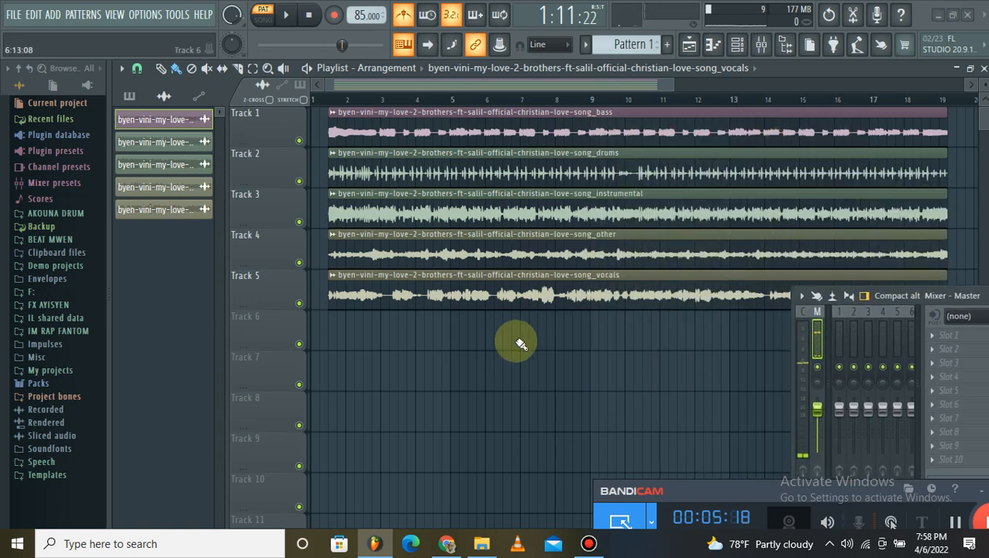
left_click_drag(503, 349, 309, 122)
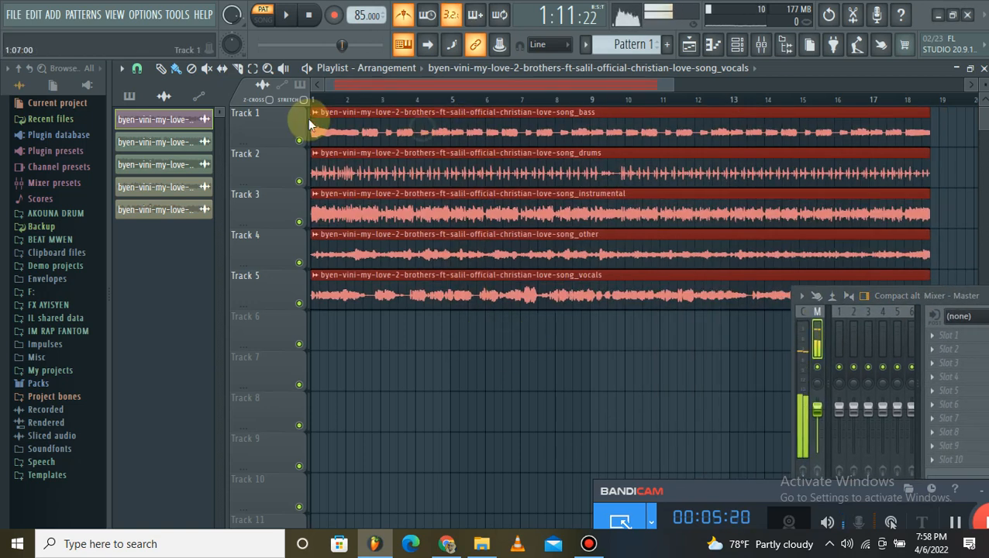
left_click(472, 374, "ctrl")
Play the playlist in song mode, soloing the bass, drums, other, vocals and instrumental tracks in turn, and stop playback
scroll(393, 99, "down", 3)
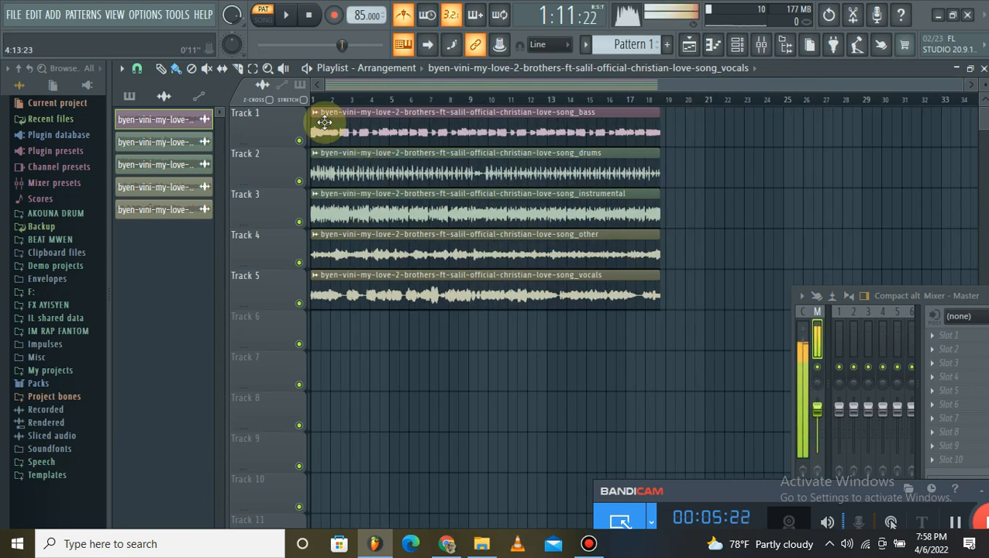
left_click(299, 141, "ctrl")
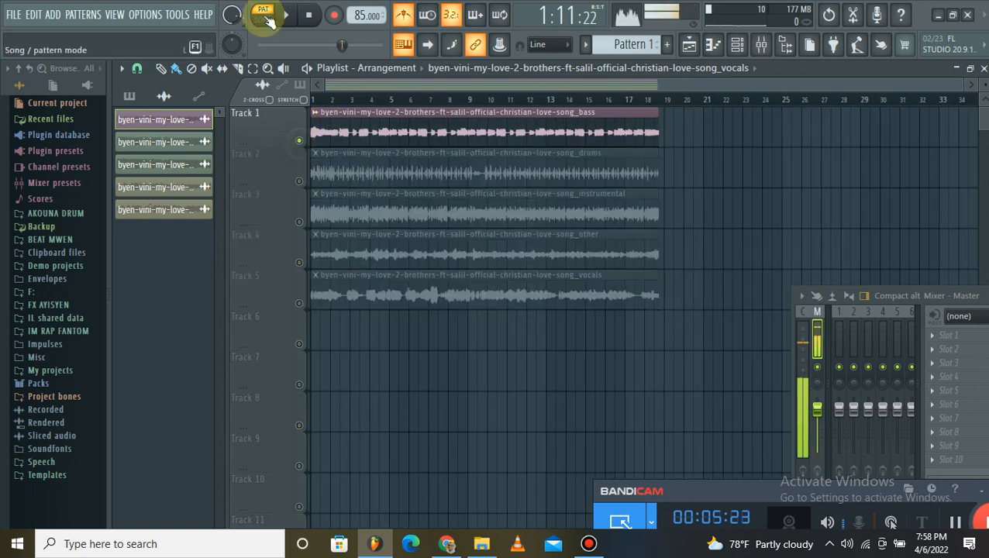
left_click(310, 99)
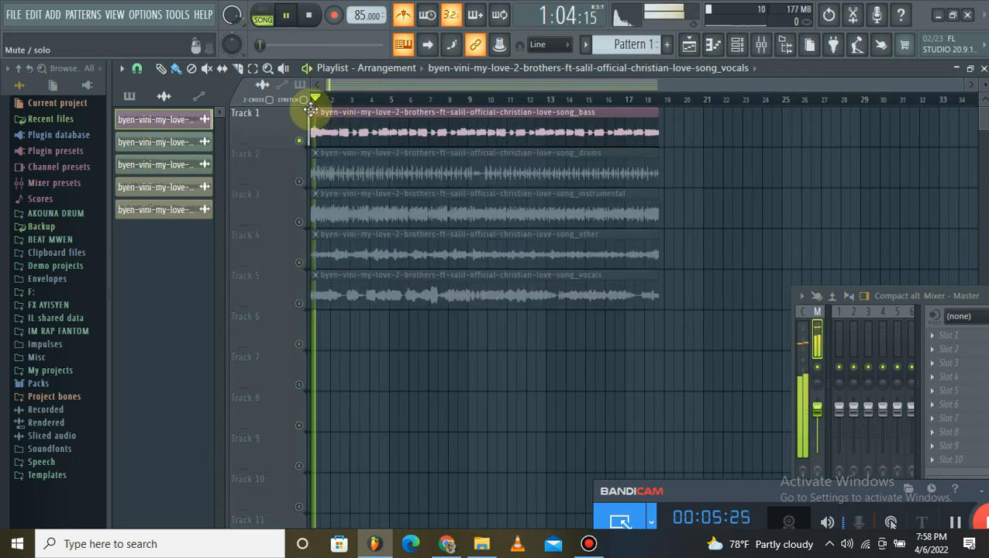
left_click(299, 180, "ctrl")
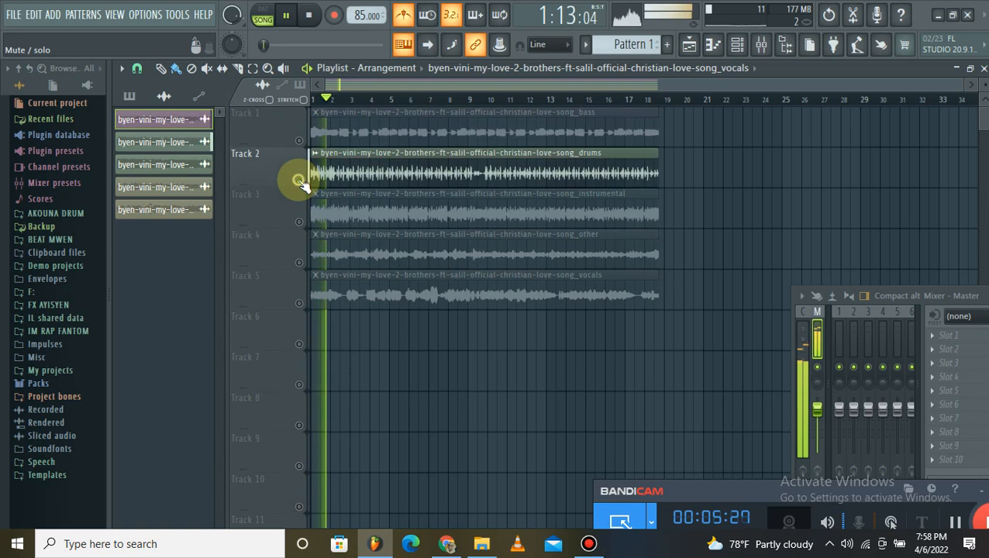
left_click(299, 262, "ctrl")
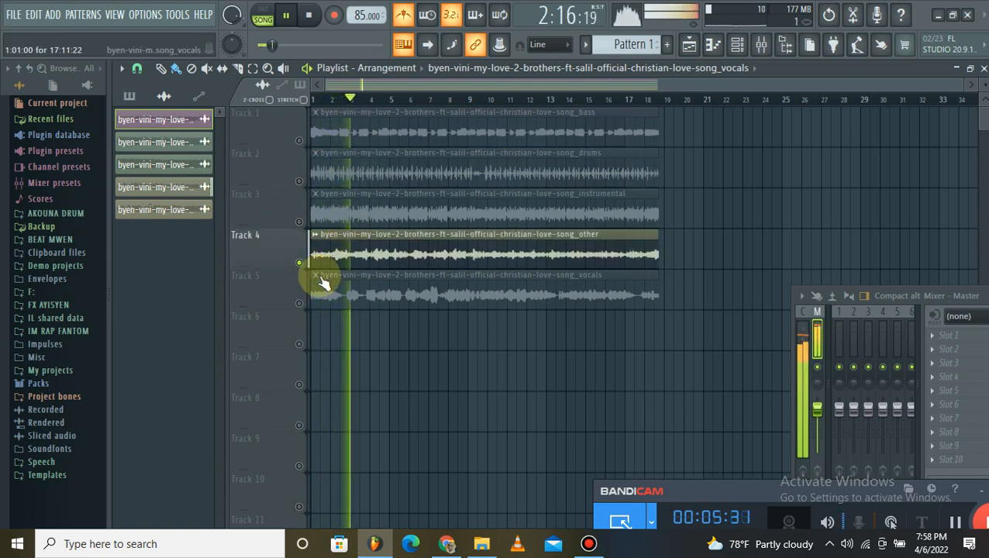
left_click(299, 303, "ctrl")
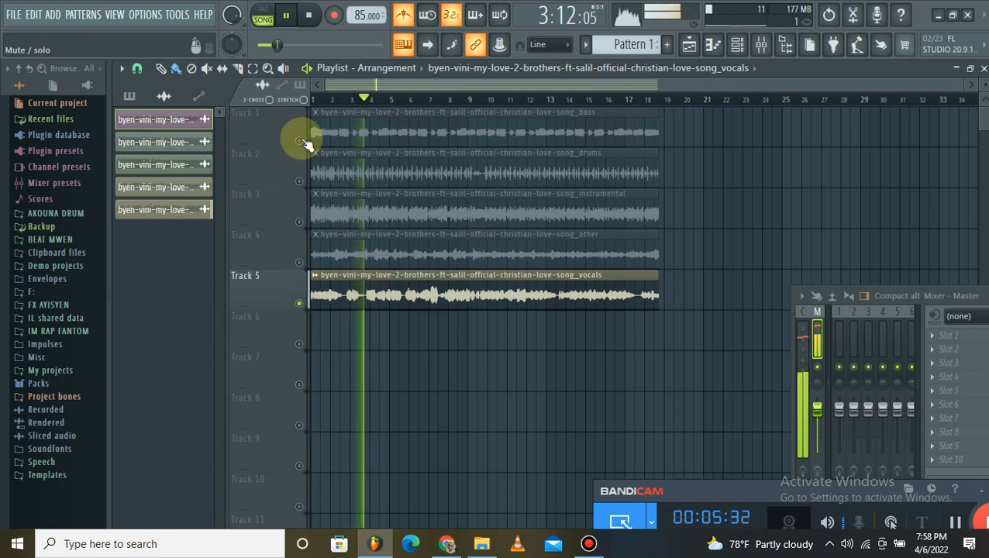
left_click(299, 222, "ctrl")
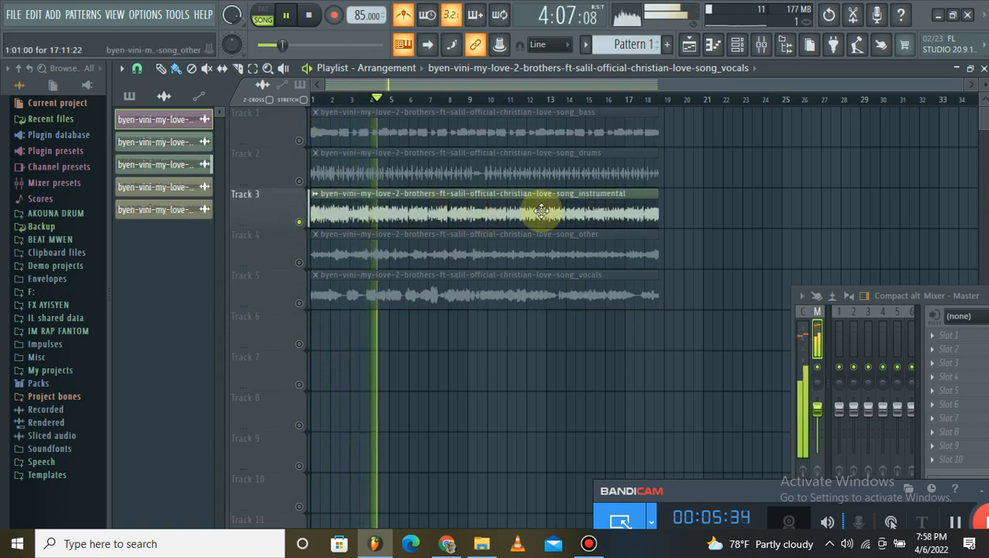
key("space")
Delete the instrumental stem's channel from the Channel rack and close the rack
left_click(423, 217)
double_click(422, 217)
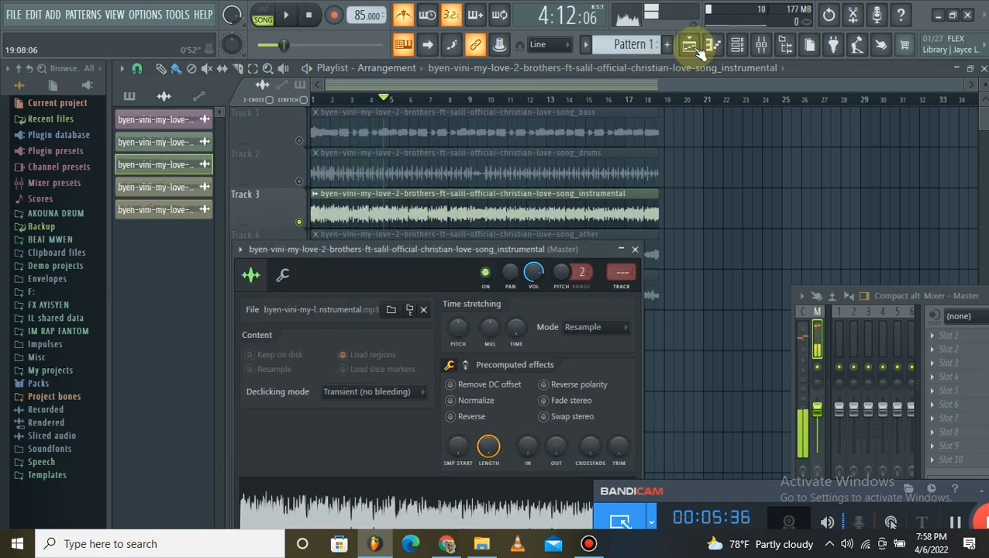
left_click(736, 44)
right_click(282, 158)
left_click(410, 312)
left_click(570, 317)
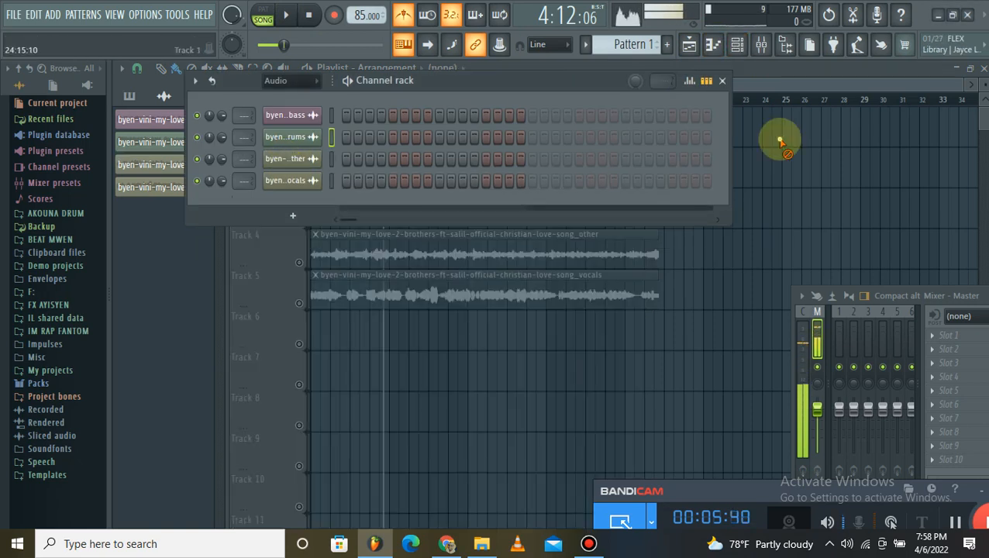
key("F6")
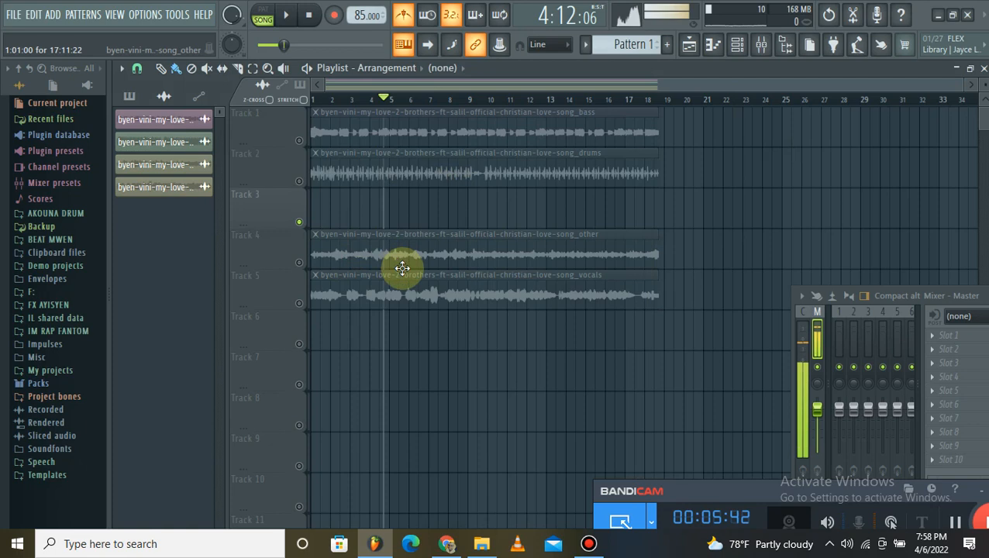
Move the other and vocals clips up to tracks 3 and 4, and turn all playlist tracks back on
left_click_drag(424, 343, 423, 217)
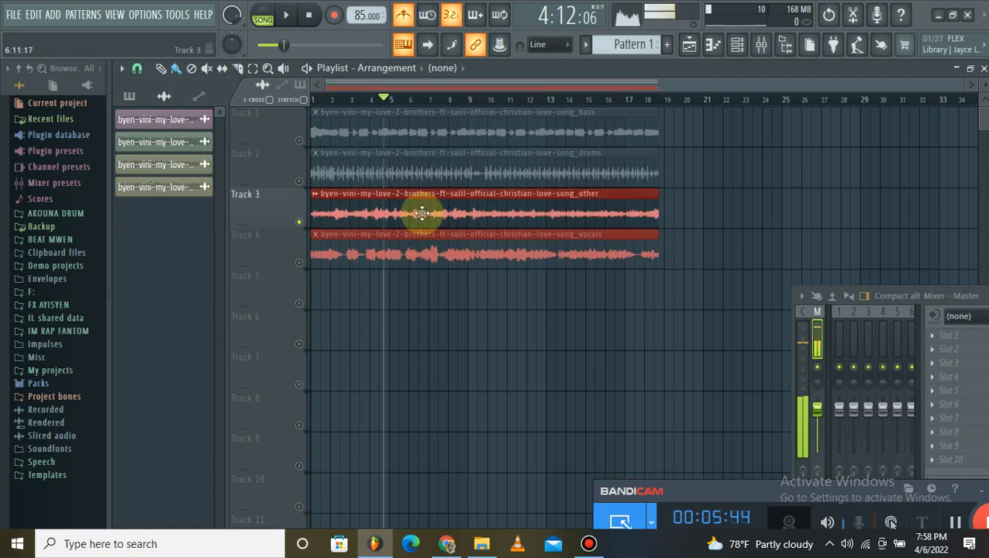
right_click(293, 134)
left_click(290, 135)
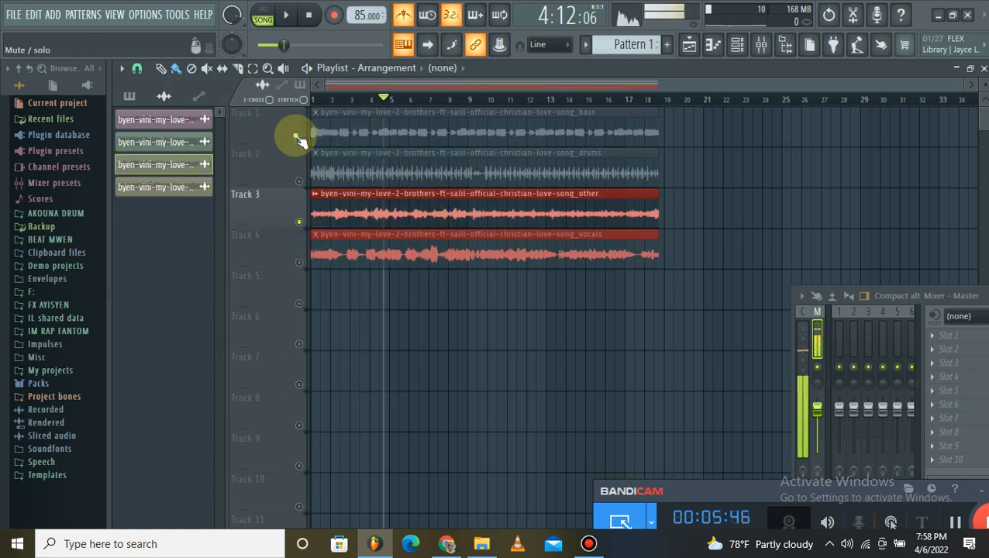
right_click(299, 139)
right_click(298, 139)
Return the playhead to the start, set the metronome sound to Beep, and play the four stems with it
scroll(372, 87, "up", 2)
left_click_drag(373, 87, 290, 104)
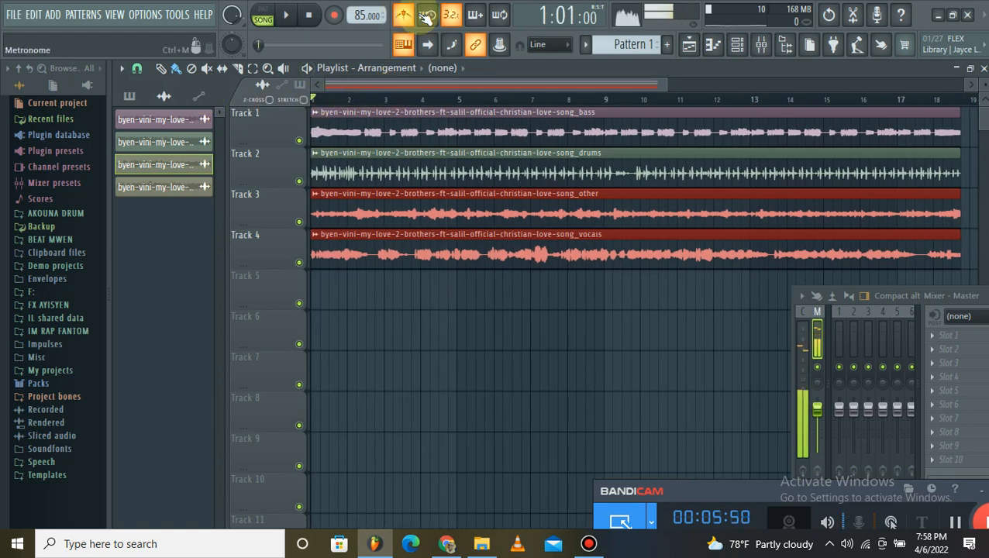
right_click(408, 16)
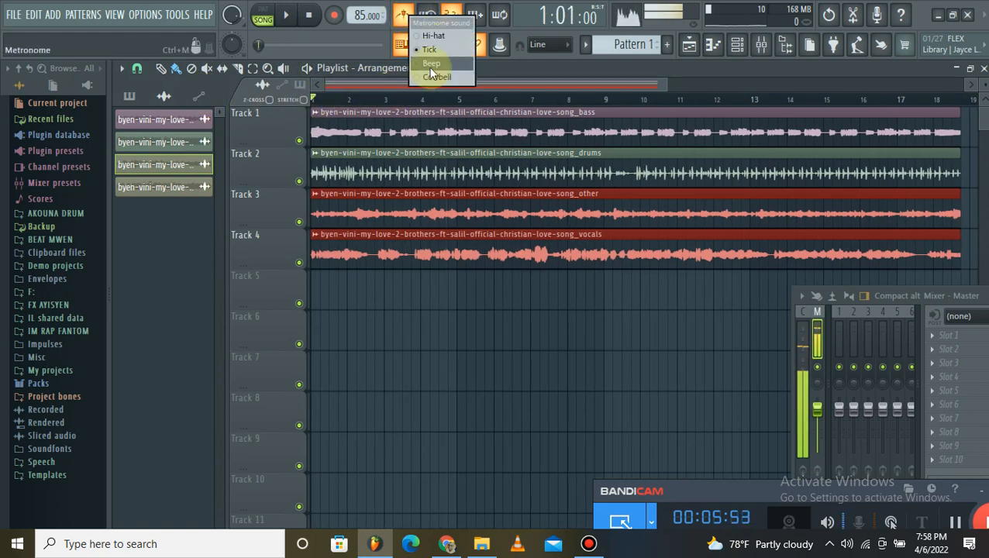
left_click(431, 65)
left_click(287, 21)
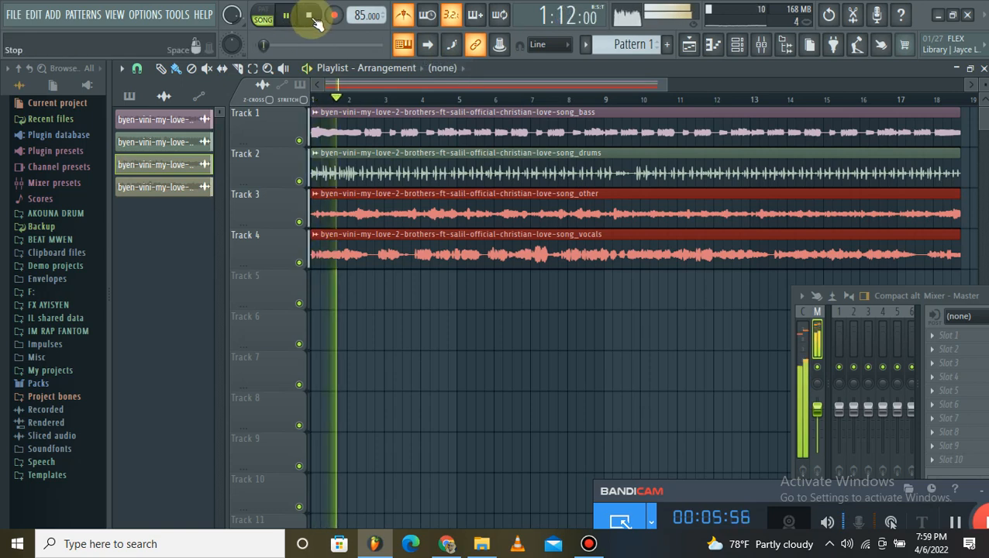
Stop playback and set the playlist's snap to (none) so clips can be placed freely
left_click(310, 16)
scroll(357, 80, "up", 3)
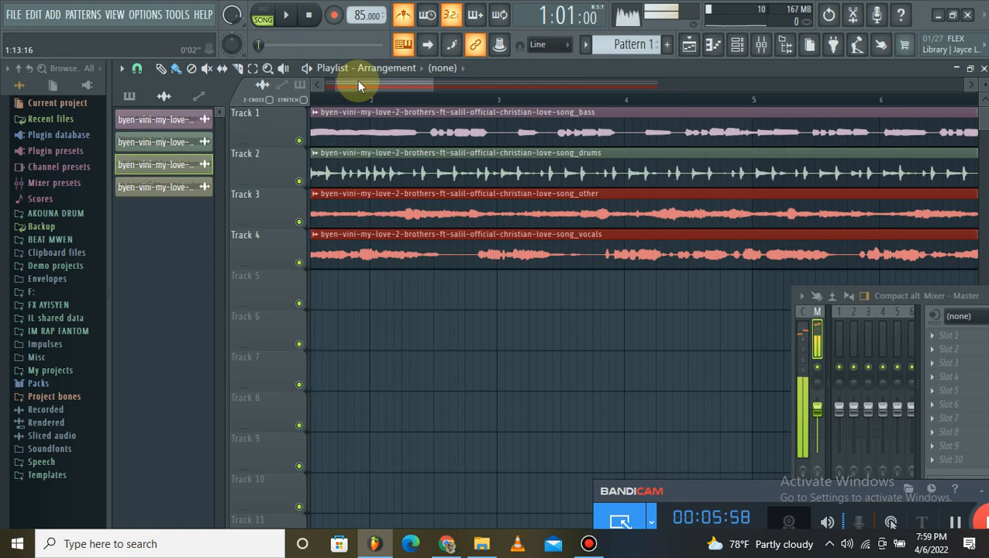
scroll(310, 93, "up", 3)
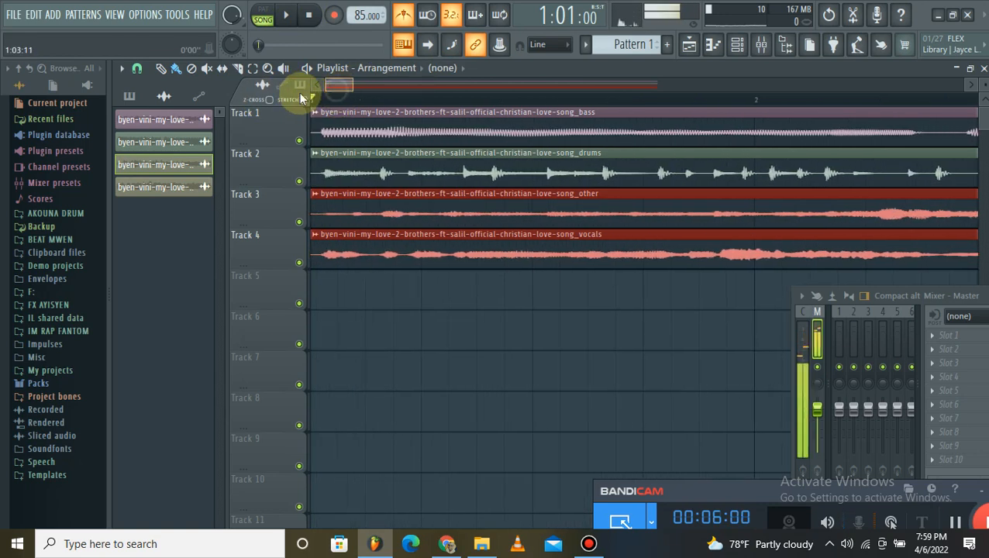
scroll(310, 96, "up", 3)
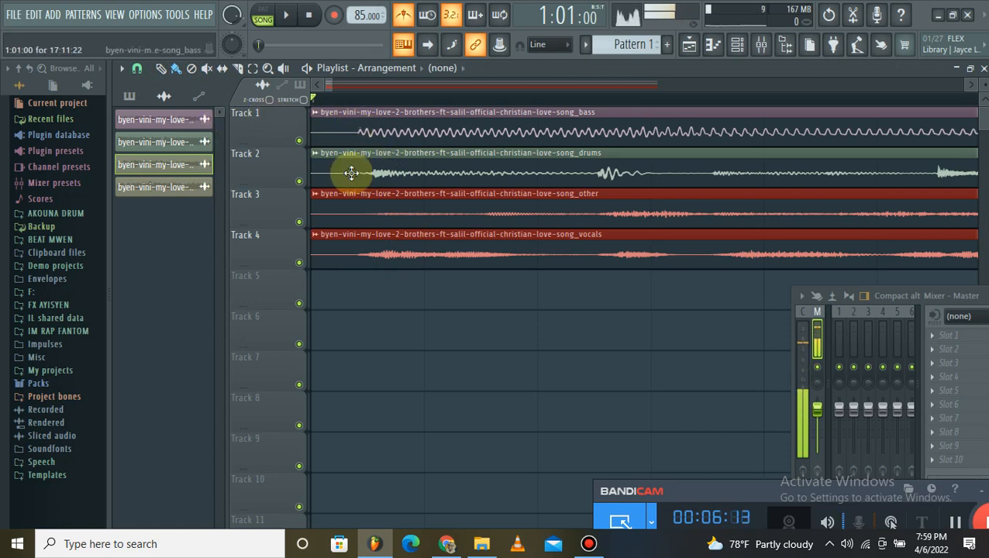
left_click(436, 122)
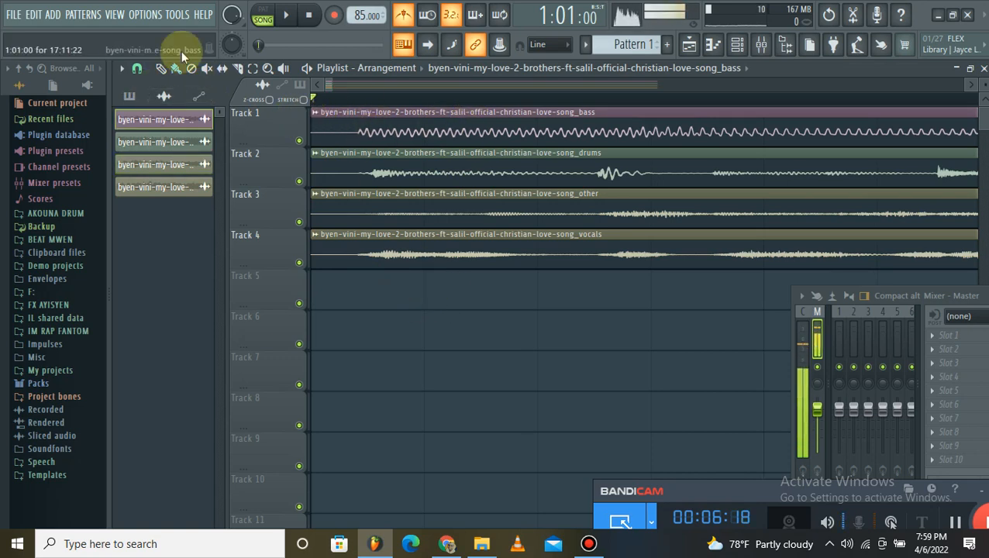
left_click(137, 69)
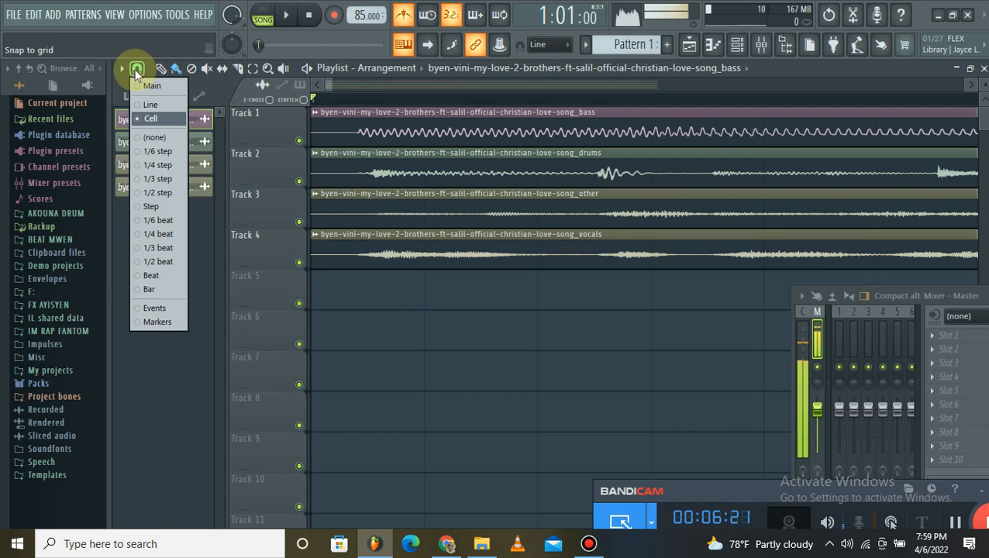
left_click(162, 141)
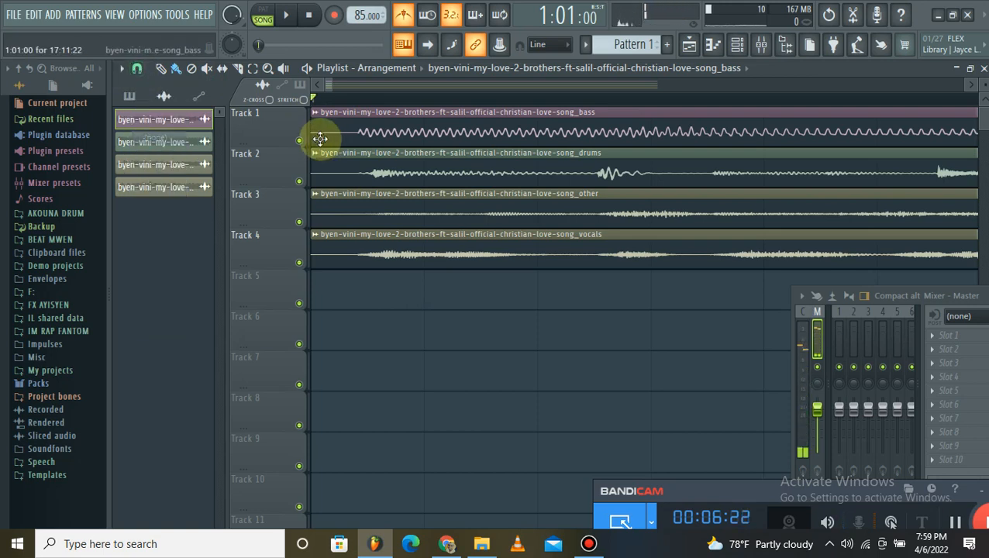
Select all four stem clips, trim the silence before their first sound, move them to the start of bar 1, and play them
left_click_drag(413, 298, 399, 65)
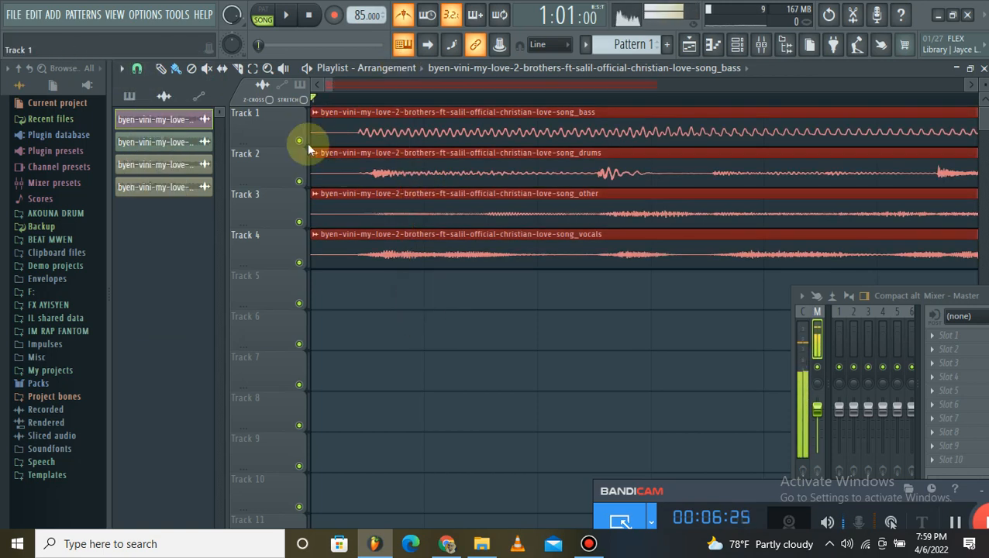
left_click_drag(313, 130, 359, 154)
left_click_drag(403, 114, 276, 110)
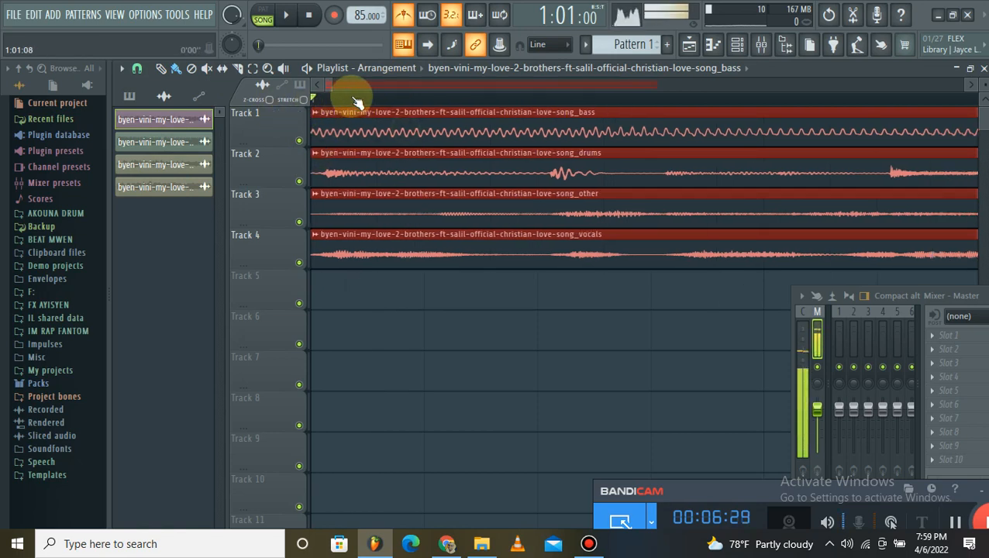
key("space")
Try shifting the four clips away from the start of bar 1 and play them against the metronome
left_click_drag(346, 128, 451, 121)
key("space")
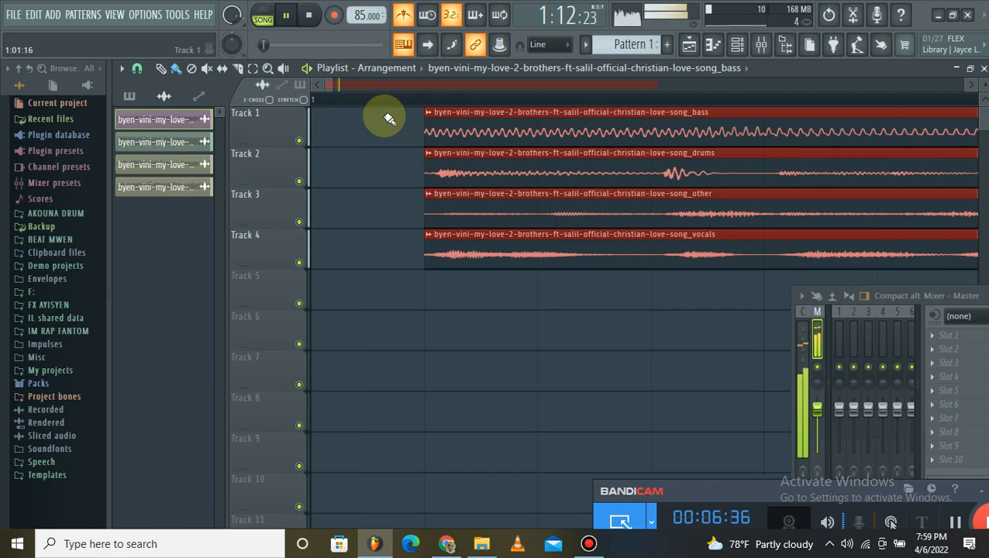
left_click_drag(444, 119, 580, 122)
scroll(573, 107, "down", 4)
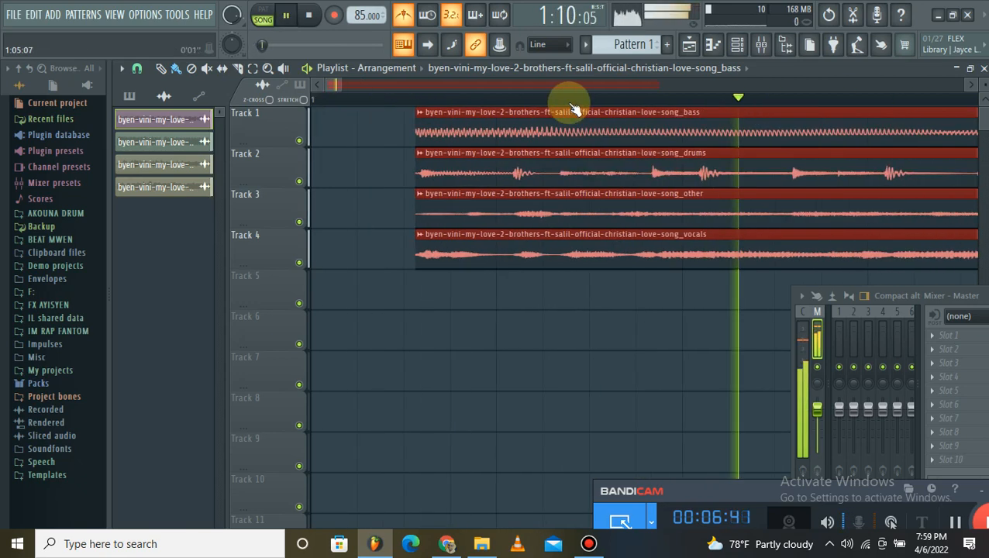
key("space")
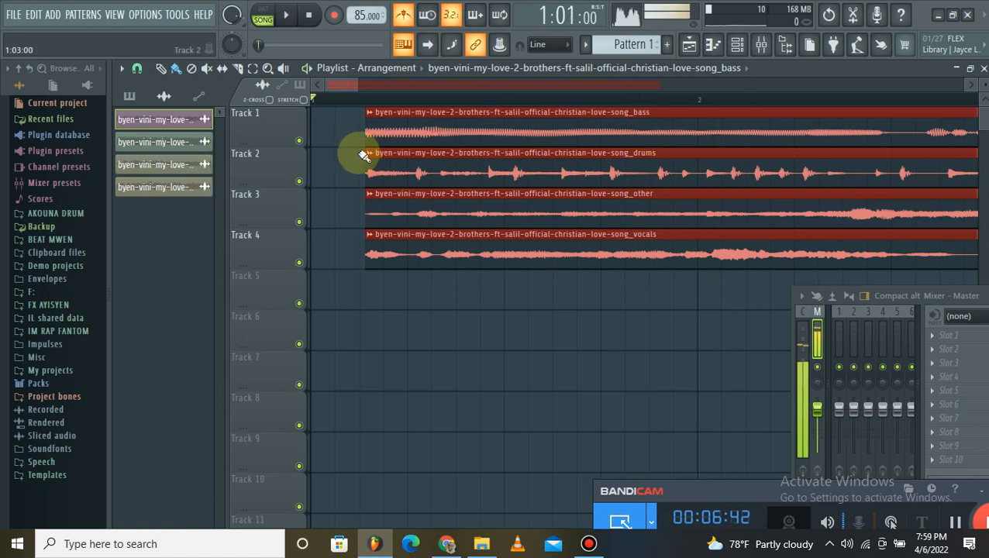
Trim the starts of the four clips further, move them back to the start of bar 1, and play them
left_click_drag(368, 158, 348, 131)
key("space")
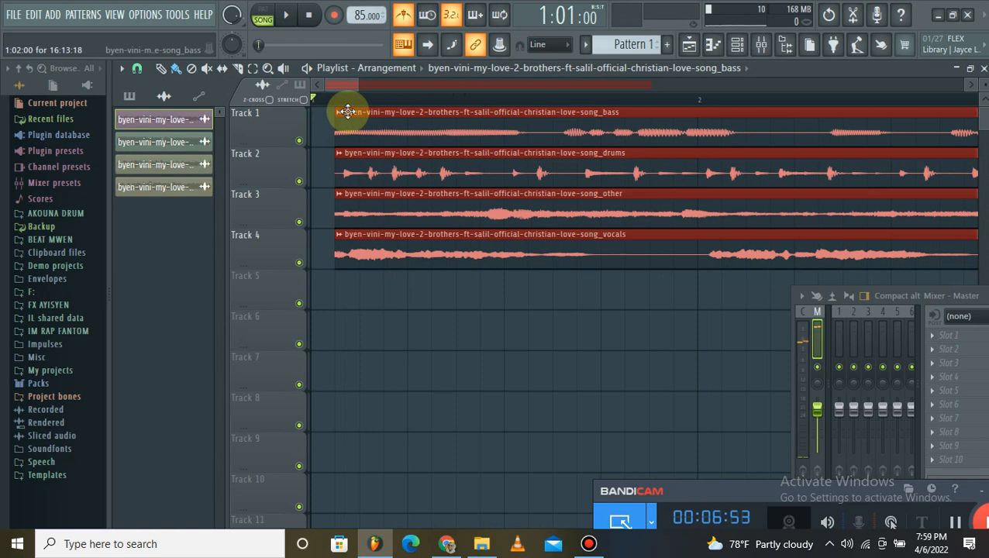
left_click_drag(343, 115, 310, 126)
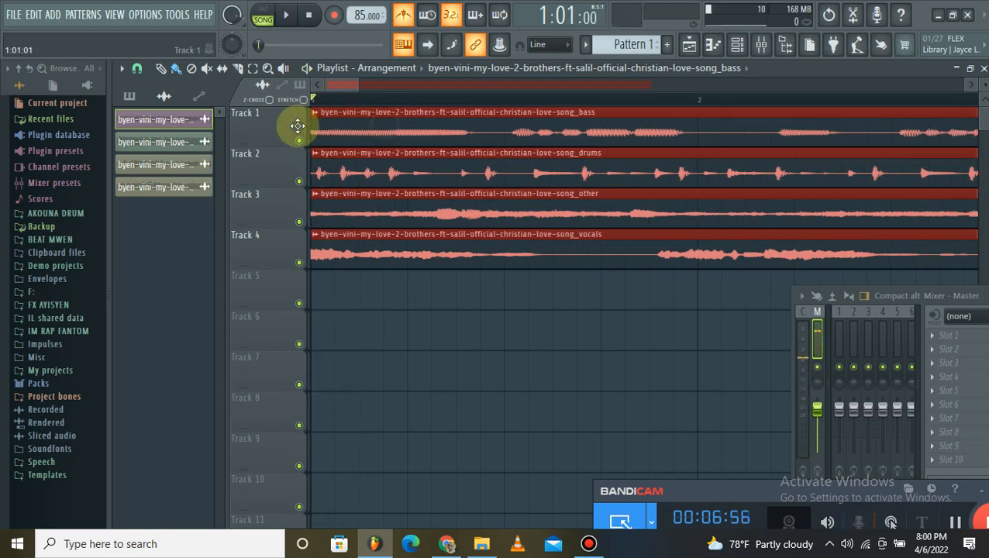
key("space")
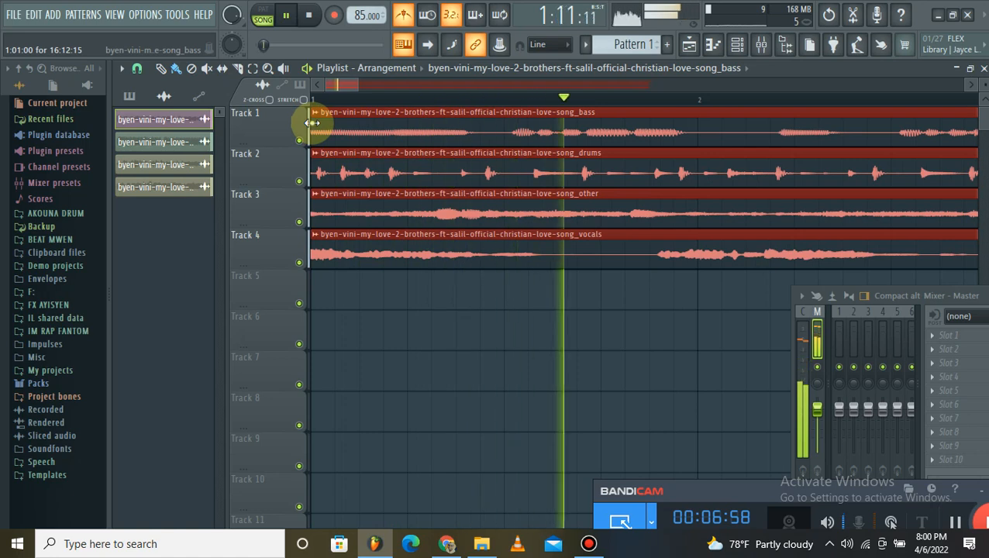
Shift the four clips to start at 1:01:18, then extend their starts back to the beginning of bar 1
left_click_drag(331, 117, 362, 116)
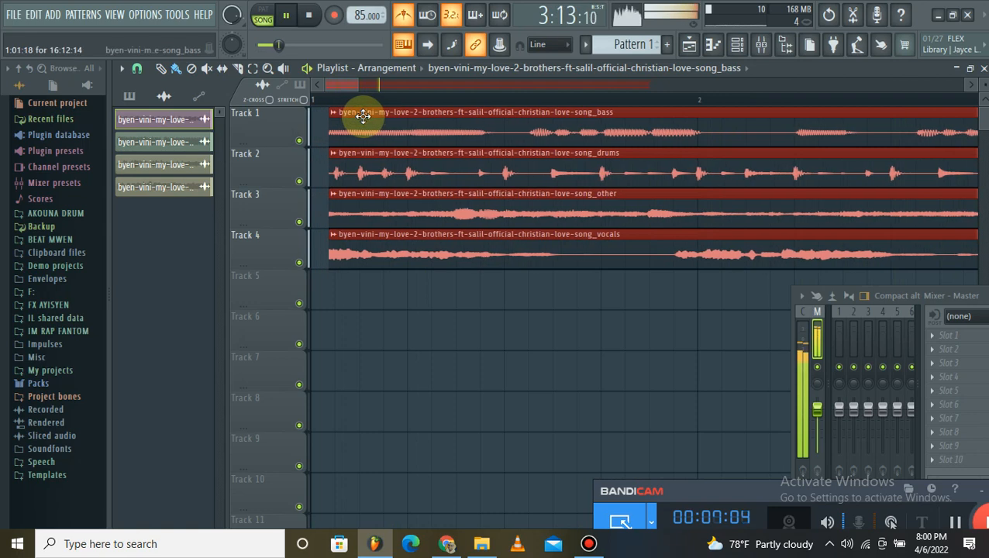
key("space")
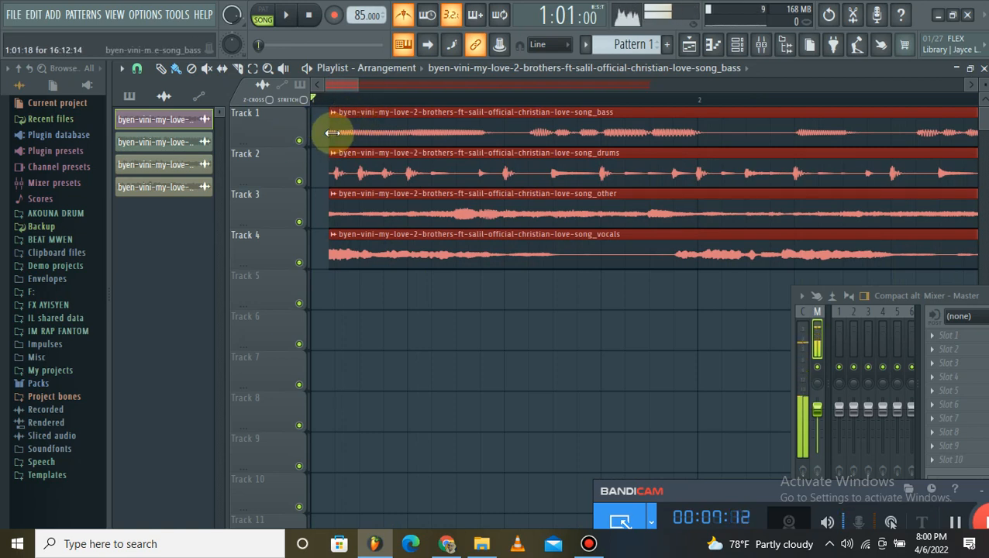
key("space")
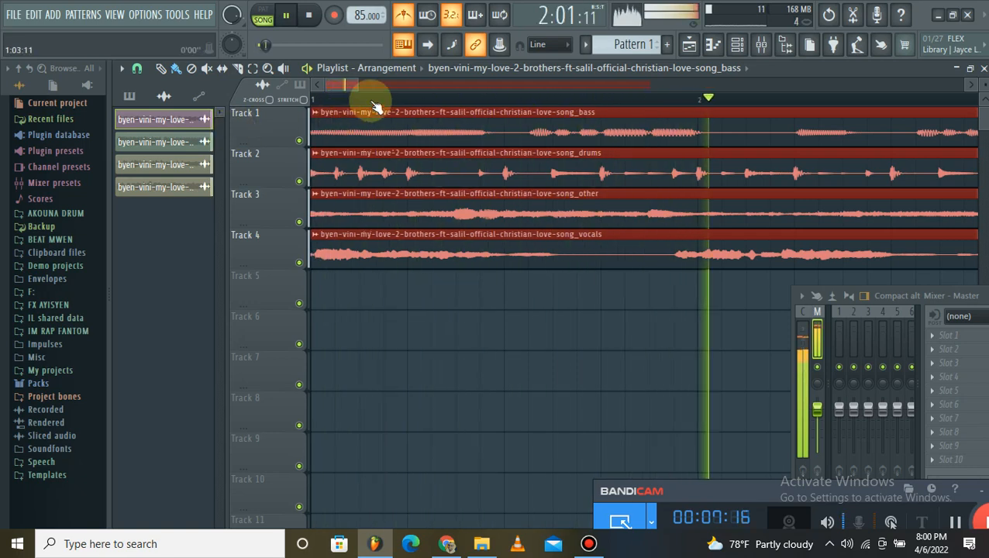
Play the four stems from the start against the metronome, stop playback, and clear the clip selection
scroll(374, 104, "down", 3)
scroll(374, 105, "down", 3)
key("space")
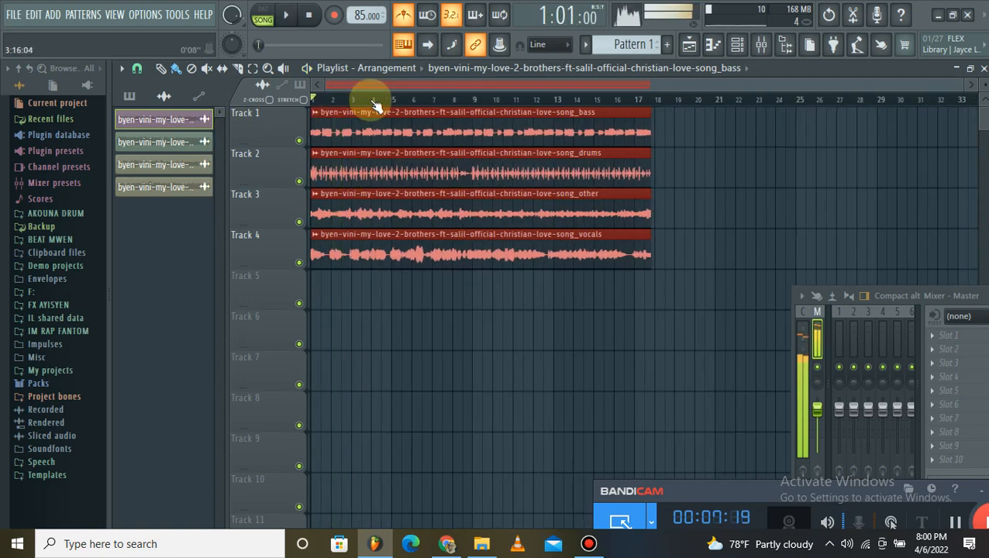
key("space")
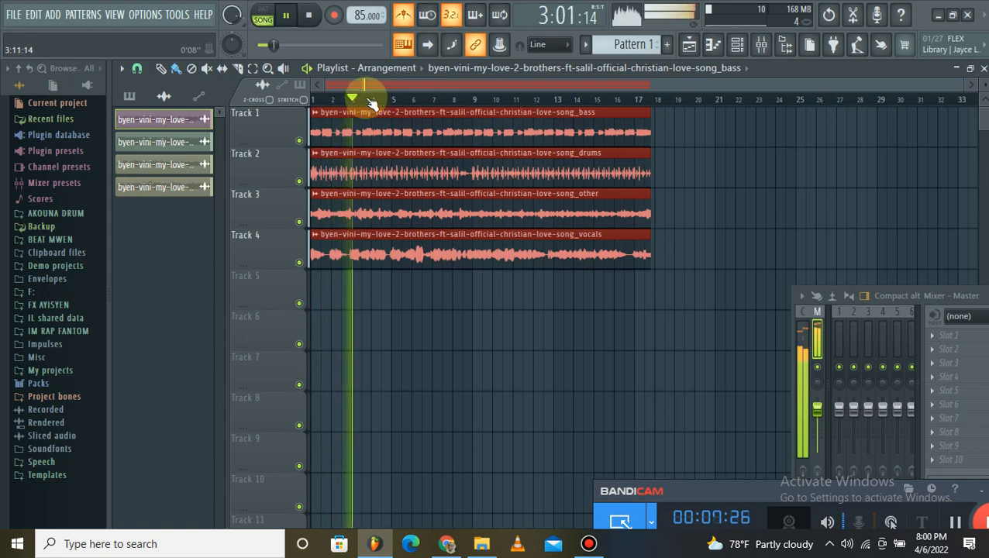
key("space")
left_click(421, 327, "ctrl")
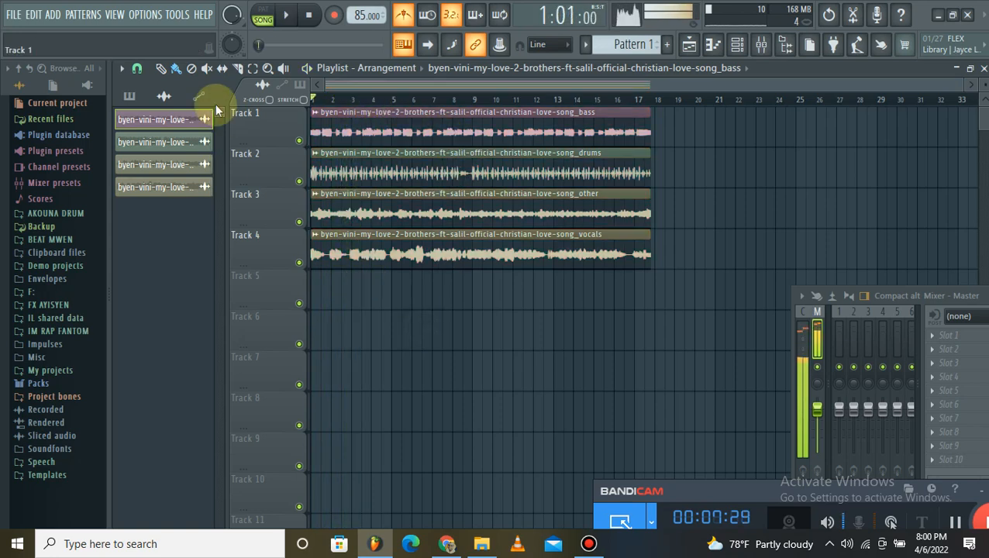
Set the playlist's snap back to Cell and play the four stems from the start
left_click(137, 71)
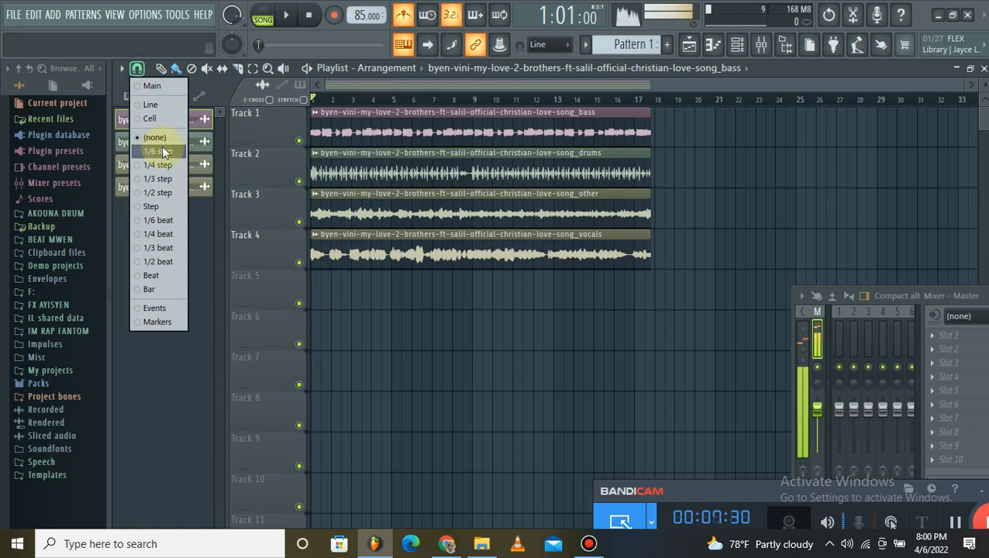
left_click(162, 124)
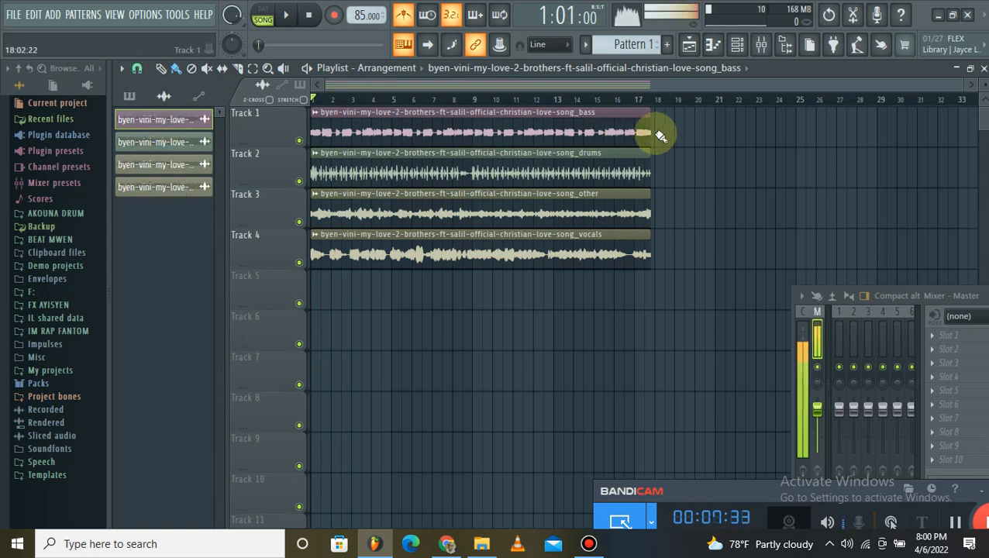
mouse_move(651, 132)
left_mouse_down()
mouse_move(411, 114)
mouse_move(662, 132)
mouse_move(645, 133)
left_mouse_up()
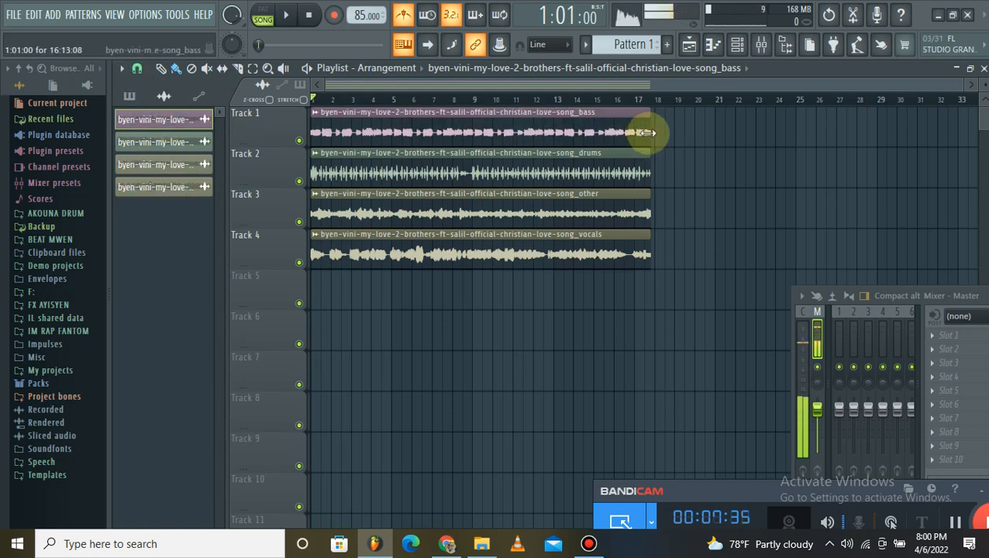
key("space")
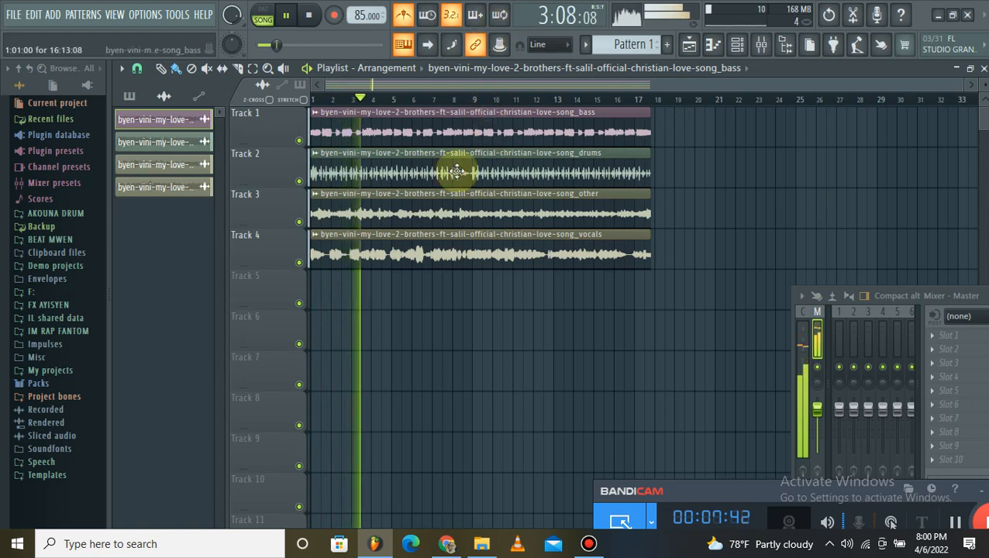
key("space")
Move the drums clip below the vocals, then shift the other, vocals and drums clips up to tracks 2, 3 and 4
scroll(341, 99, "up", 4)
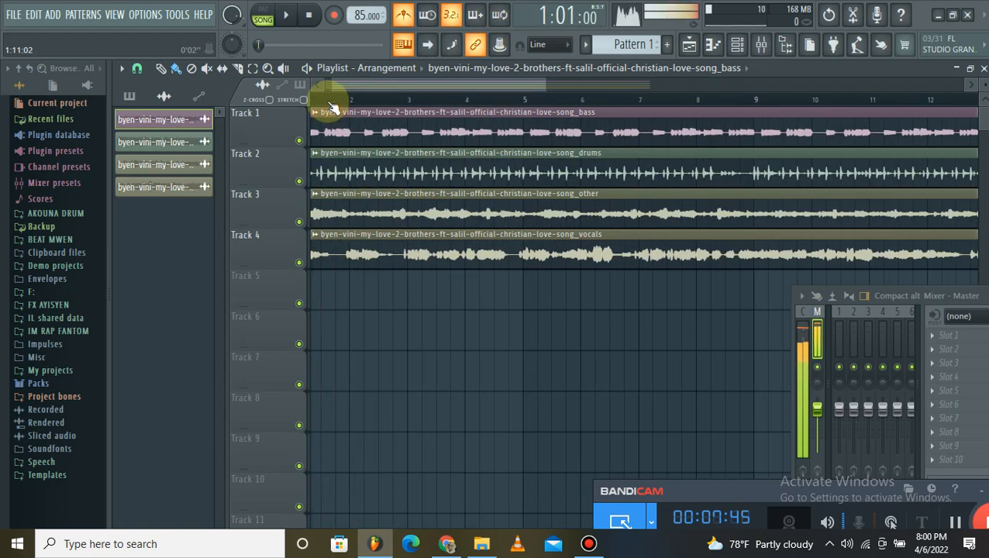
left_click_drag(378, 86, 220, 78)
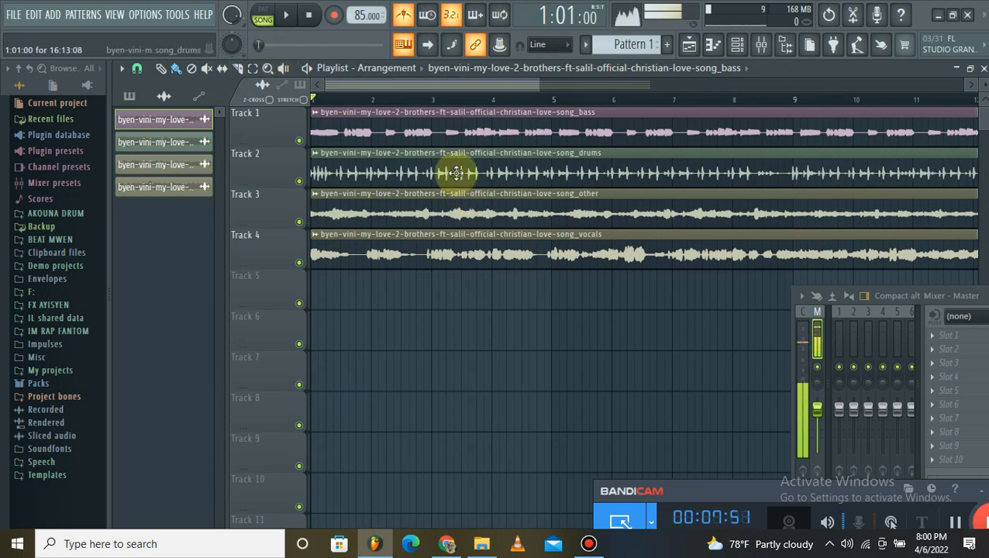
left_click_drag(459, 169, 446, 295)
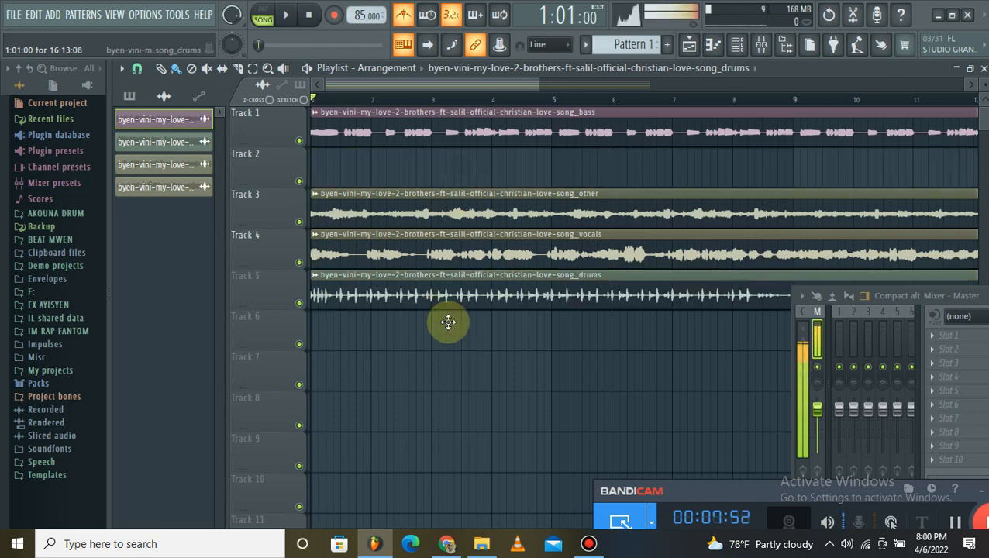
left_click_drag(430, 366, 353, 151)
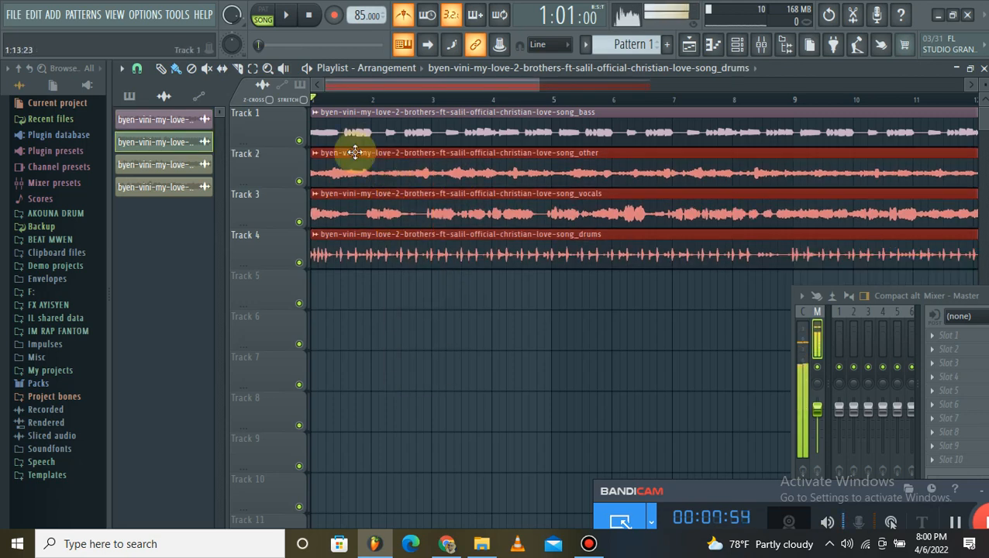
left_click(405, 376)
Stack the vocals and other clips over the bass on track 1, mute that track, and move the drums clip to track 2
left_click_drag(351, 210, 327, 103)
left_click_drag(343, 159, 330, 75)
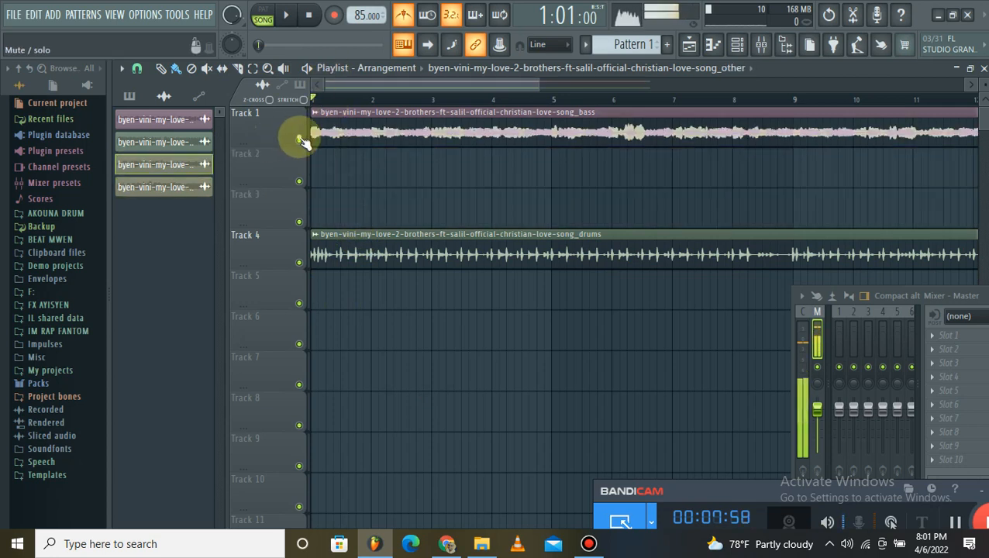
left_click(299, 140)
left_click_drag(341, 258, 307, 190)
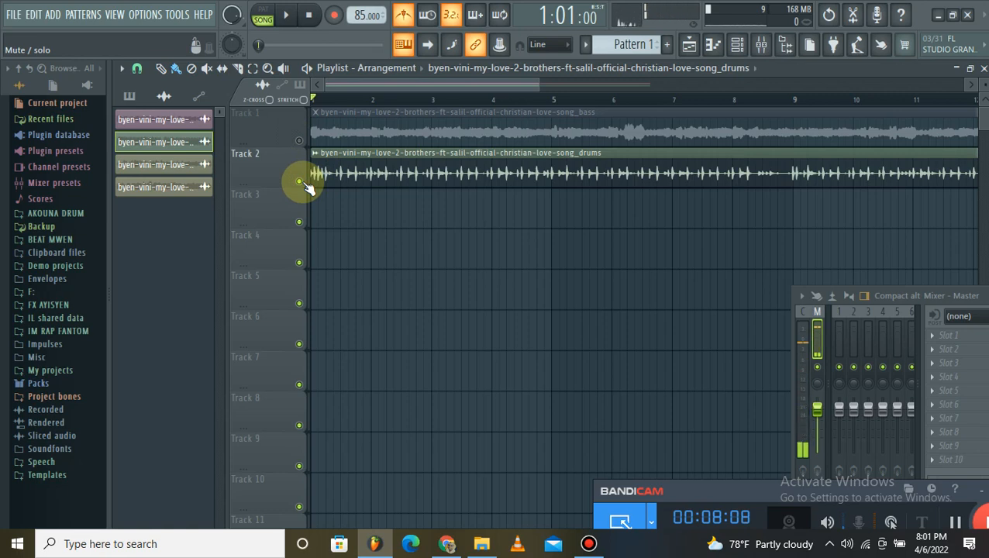
Name playlist track 3 "KAN SNARE" and give it a teal colour
left_click_drag(541, 89, 340, 92)
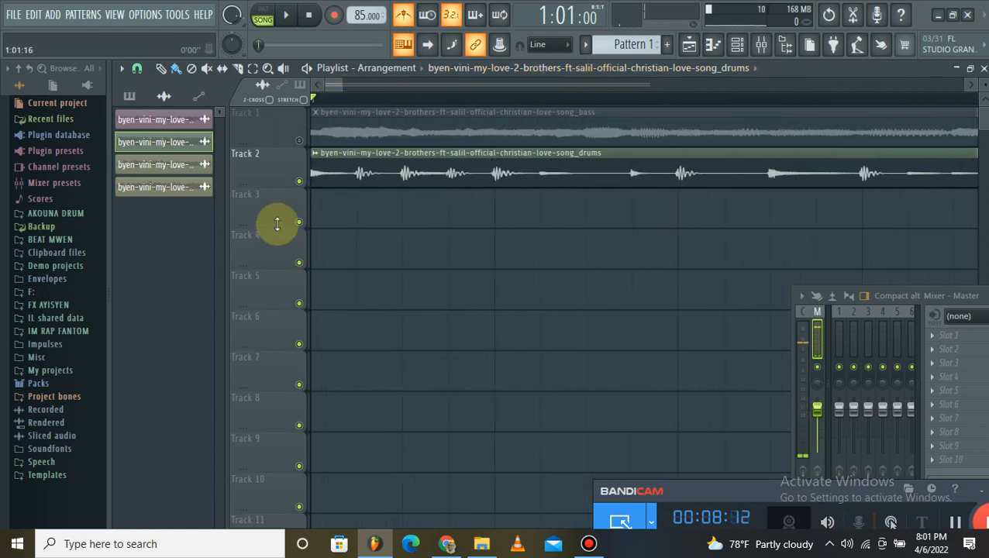
right_click(275, 204)
left_click(319, 198)
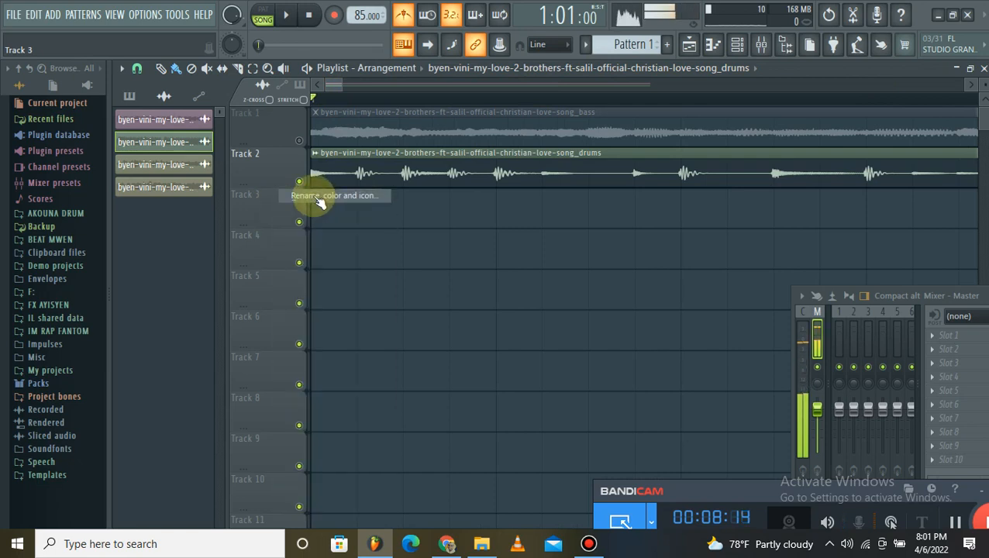
type("SNARE")
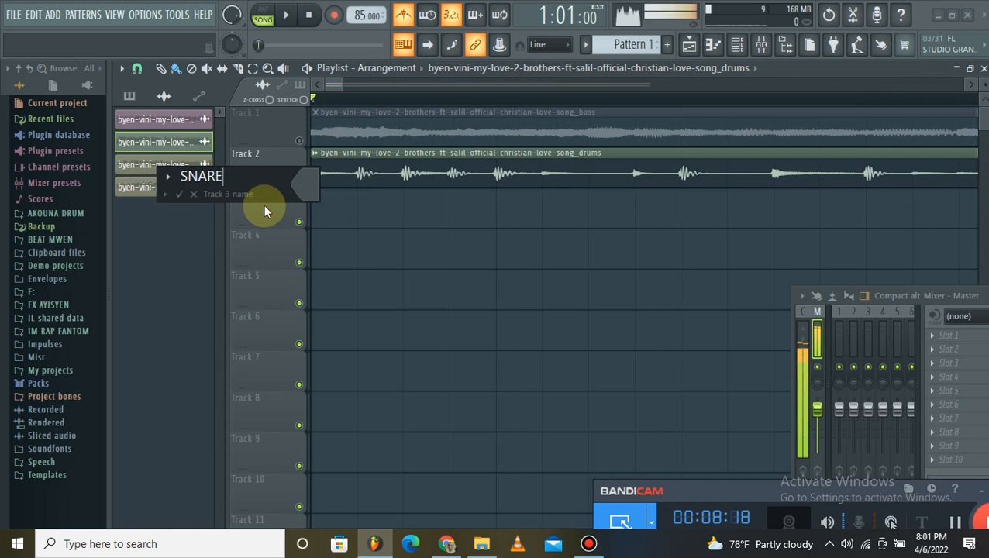
left_click(302, 198)
left_click(437, 296)
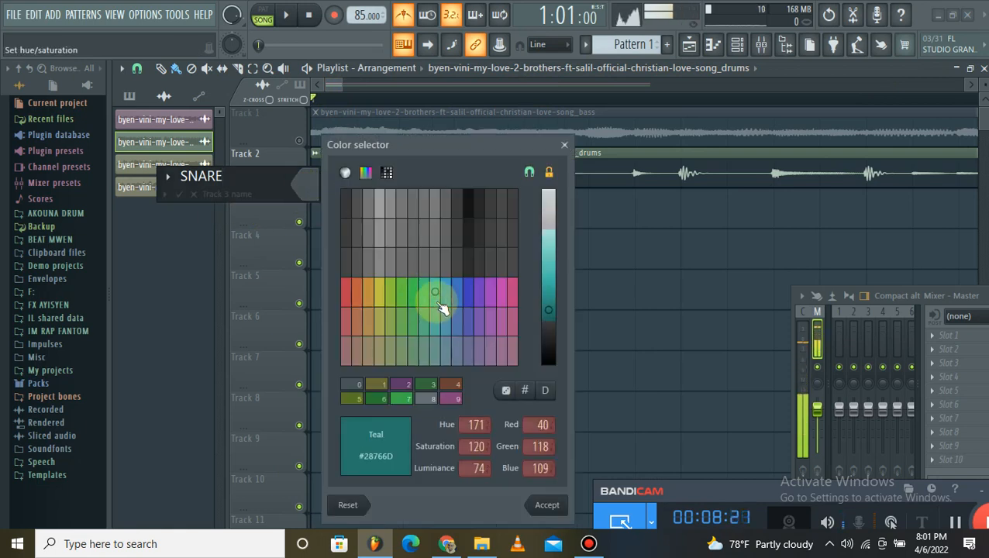
left_click(438, 307)
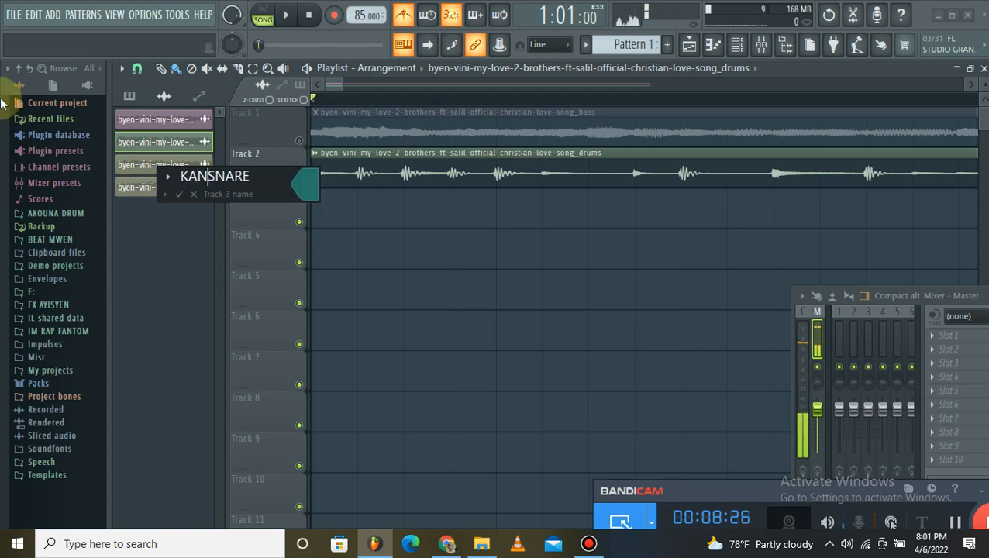
key("Return")
Name playlist track 4 "KIK" and give it a green colour
right_click(273, 251)
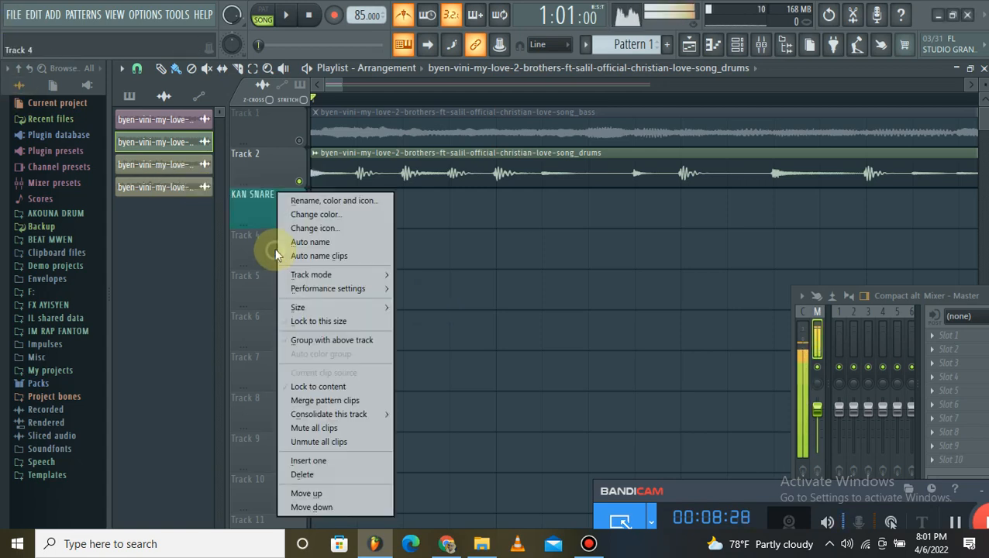
left_click(326, 203)
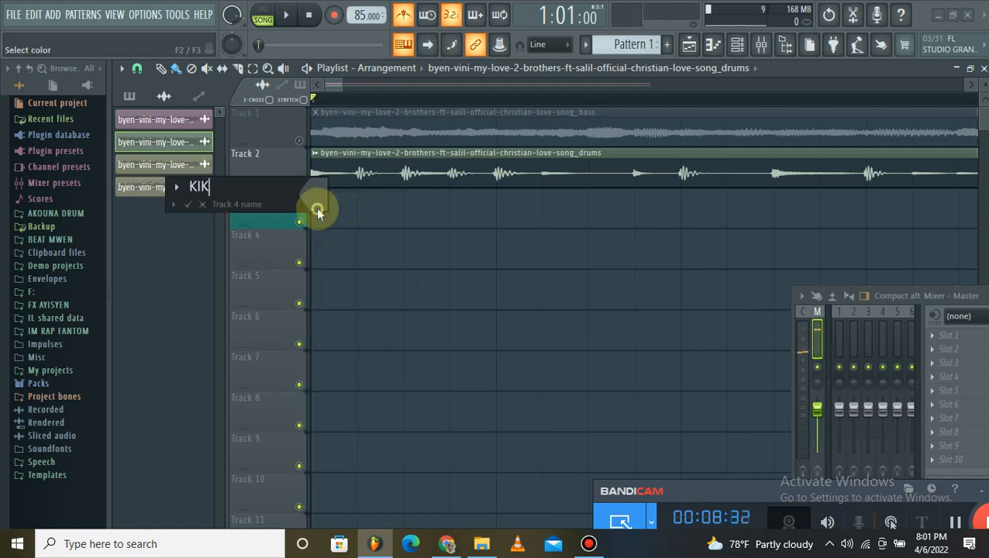
left_click(319, 211)
left_click(425, 292)
key("Return")
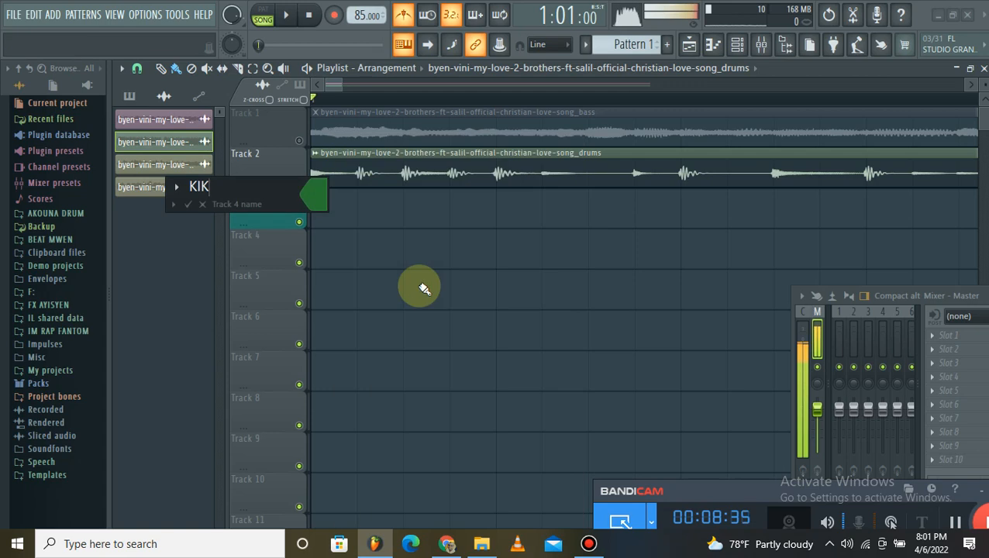
key("Return")
Name playlist track 5 "FEY COMPAS" and colour it midnight blue
right_click(256, 301)
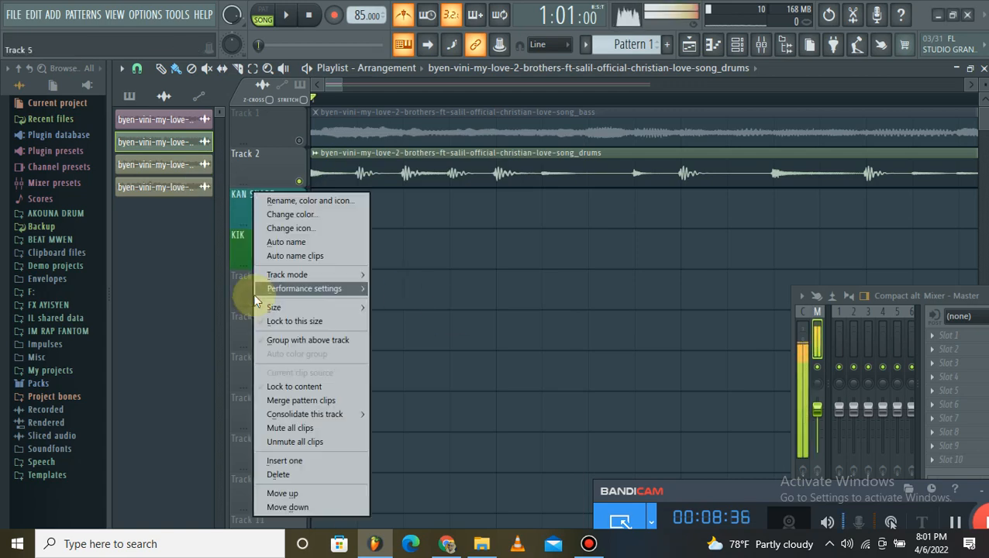
left_click(328, 203)
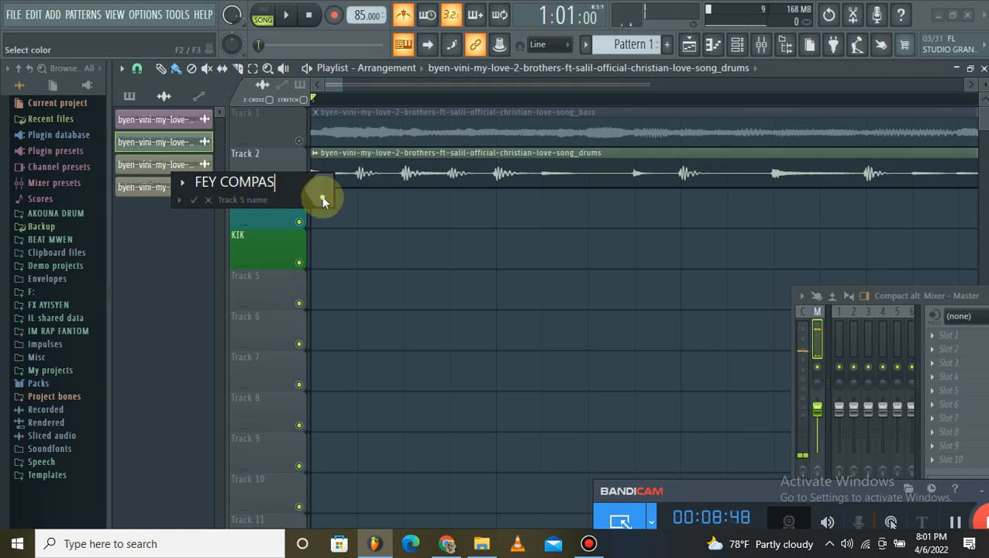
left_click(320, 195)
left_click(411, 287)
left_click(395, 293)
left_click(382, 298)
left_click(371, 294)
left_click(483, 294)
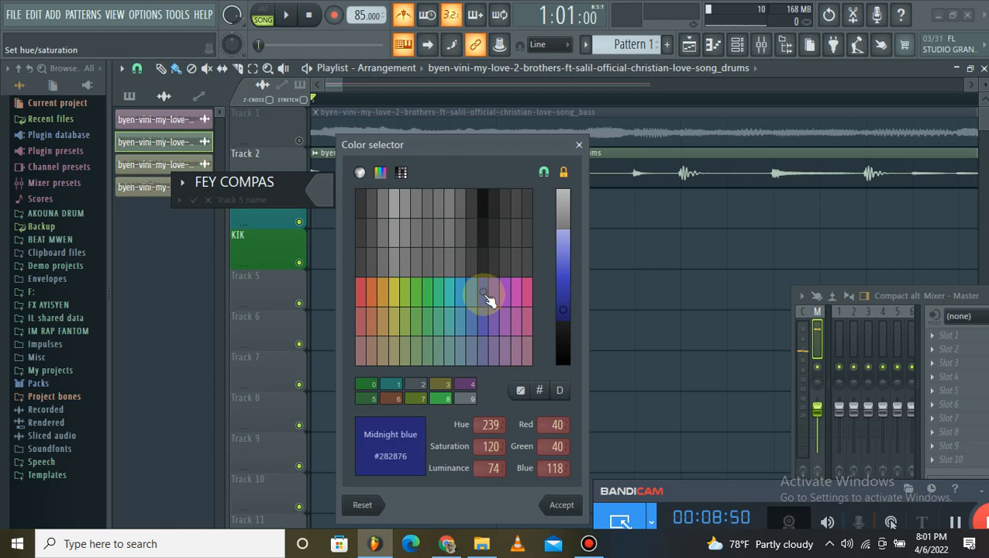
key("Return")
key("Return")
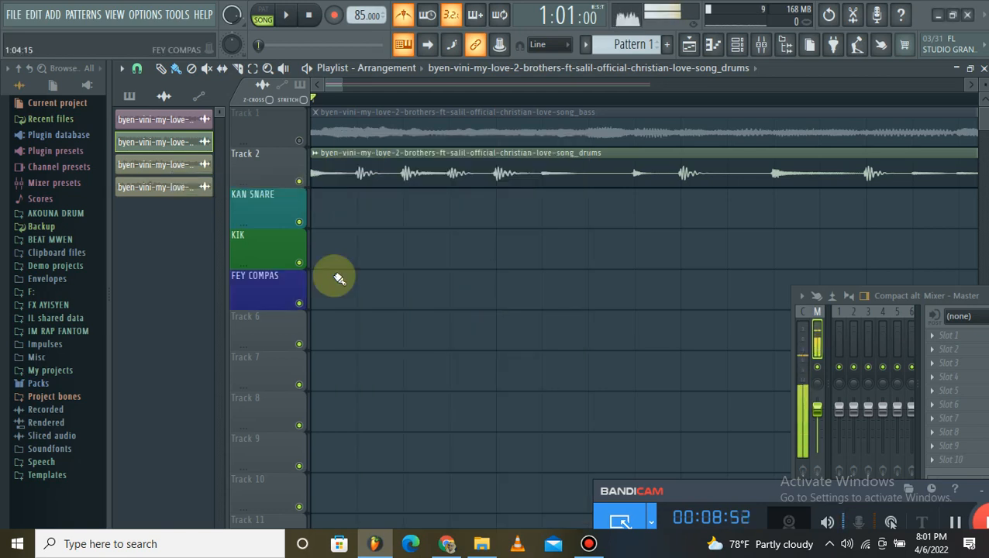
Name playlist track 6 "FLOW TOM" and give it a magenta-pink colour
right_click(246, 345)
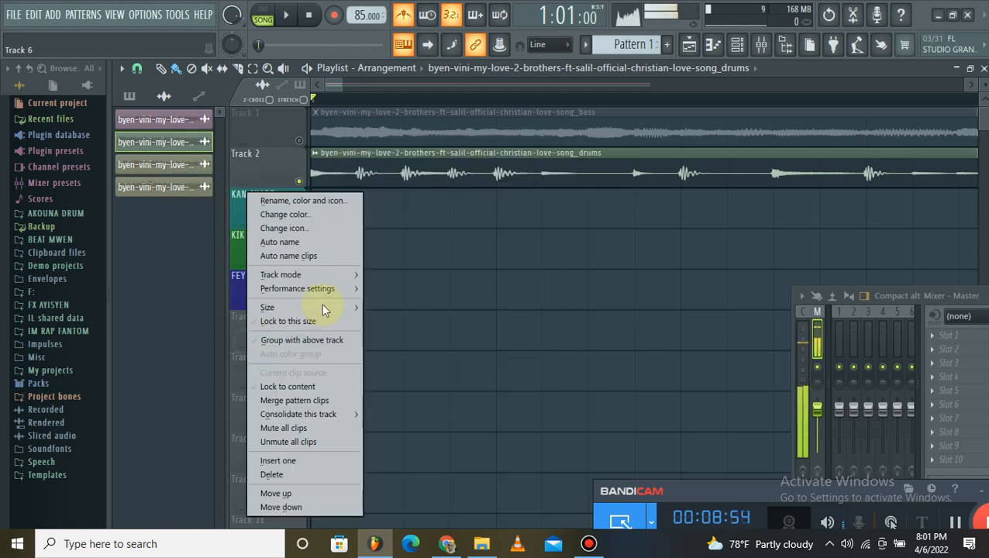
left_click(325, 200)
type("FLOW TOM")
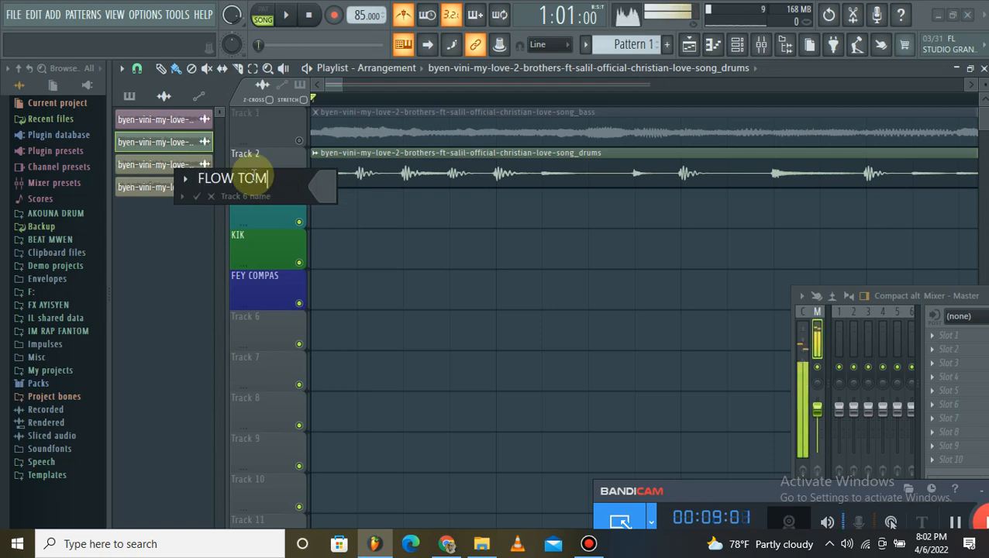
left_click(325, 193)
left_click_drag(393, 295, 422, 307)
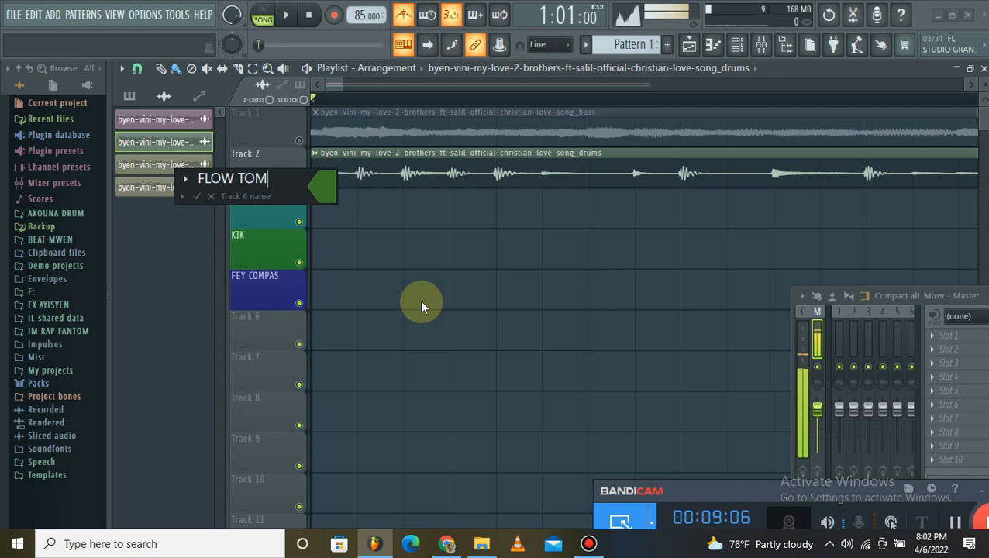
left_click(330, 189)
left_click_drag(420, 316, 515, 315)
key("Return")
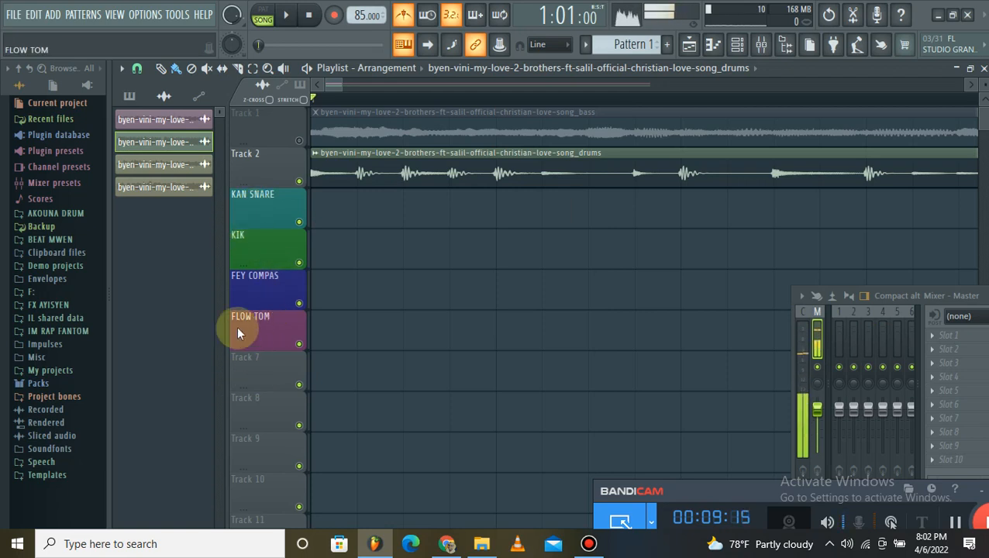
Name playlist track 7 "CRACH" and colour it dark slate blue
right_click(272, 361)
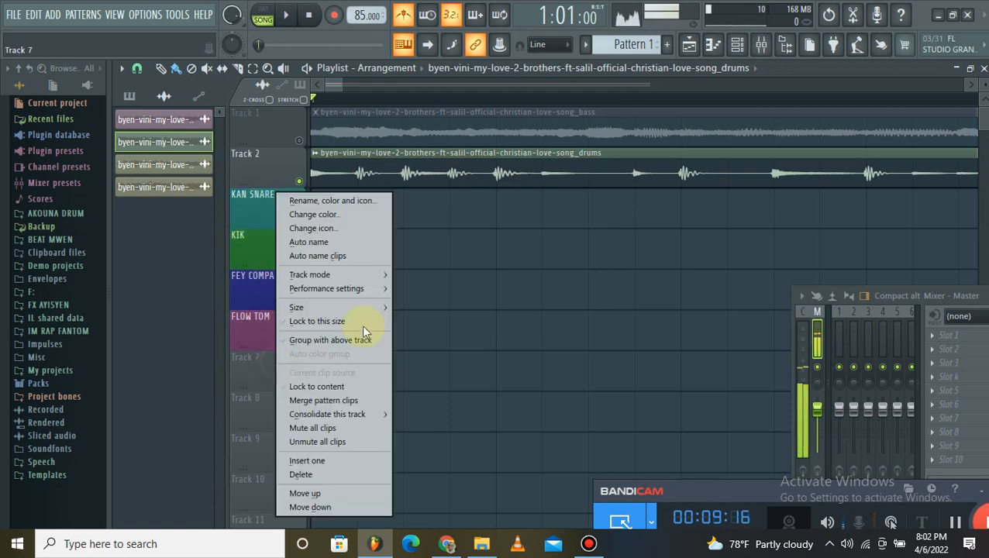
left_click(318, 201)
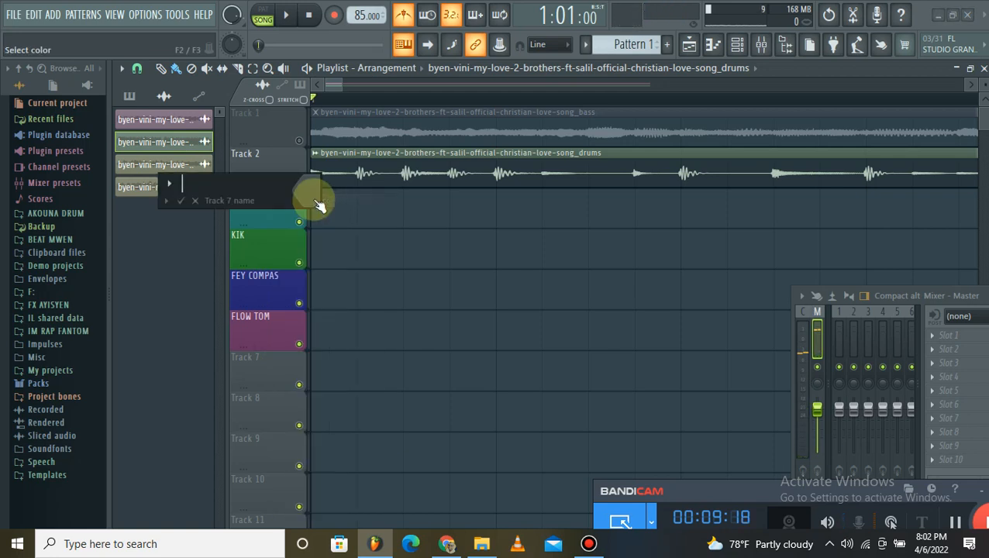
type("CRACH")
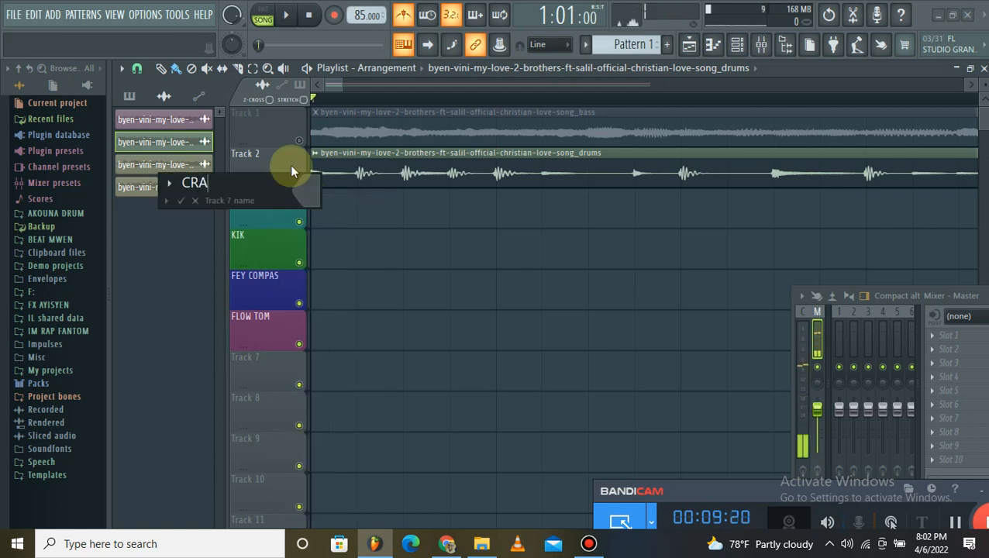
left_click(318, 197)
left_click_drag(419, 280, 485, 292)
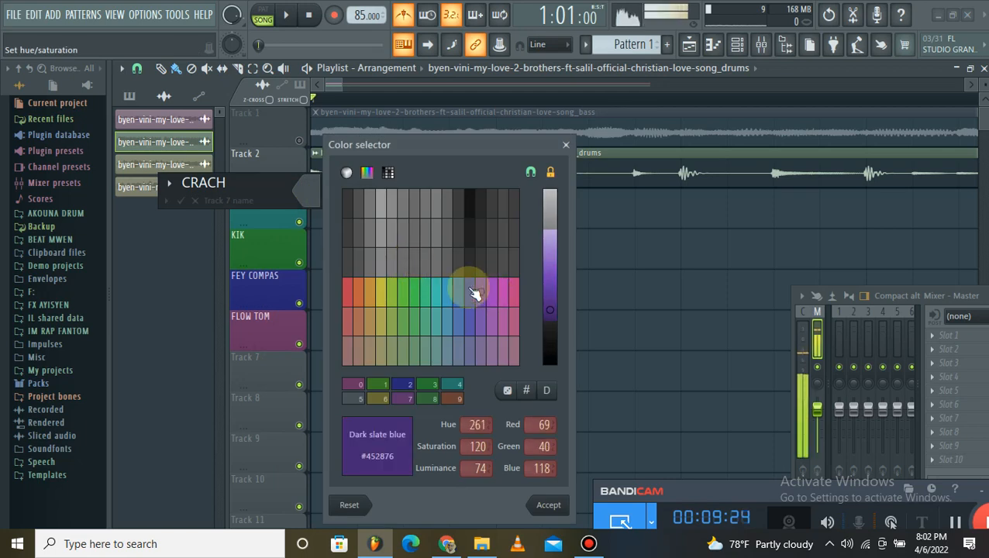
key("Return")
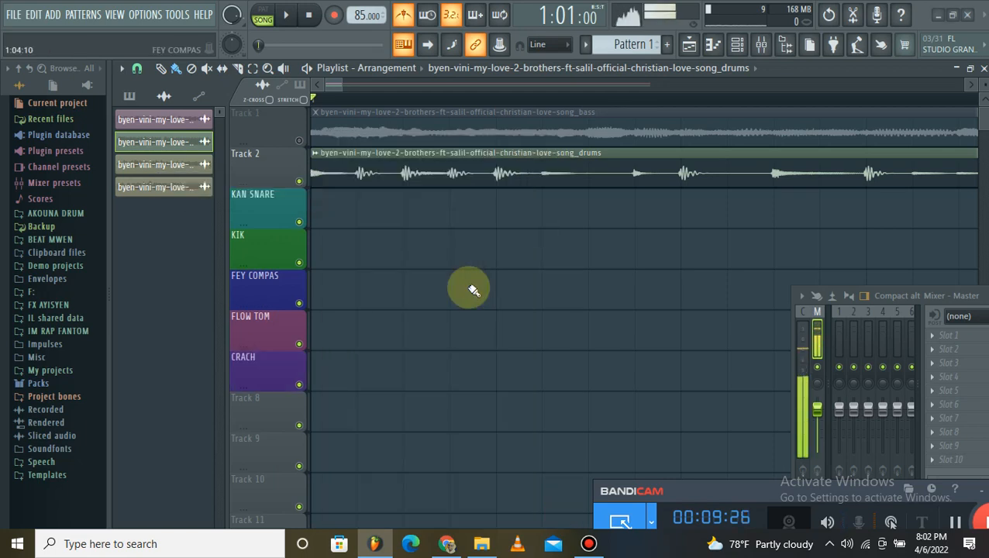
Name playlist track 8 "TANBOU" and give it an olive colour
right_click(283, 417)
left_click(319, 203)
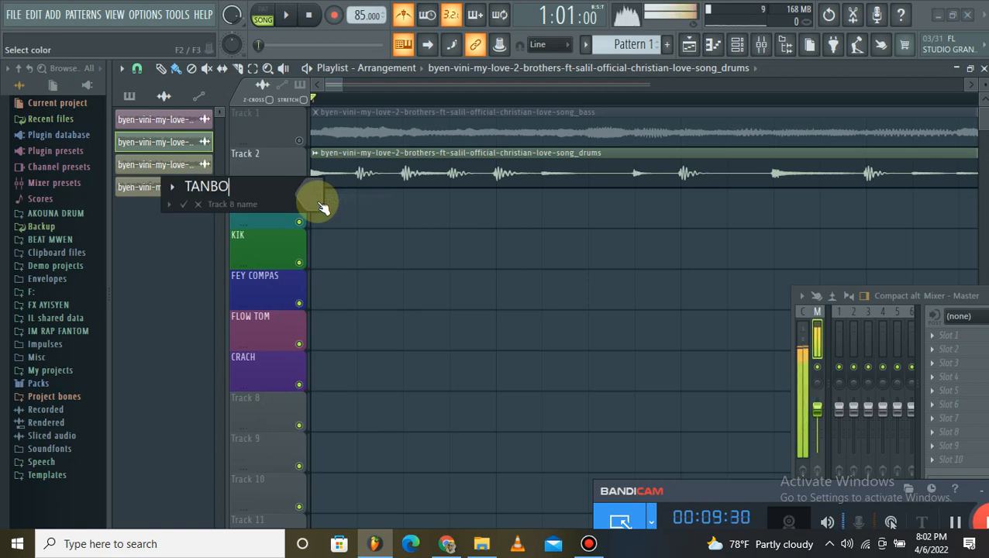
key("Return")
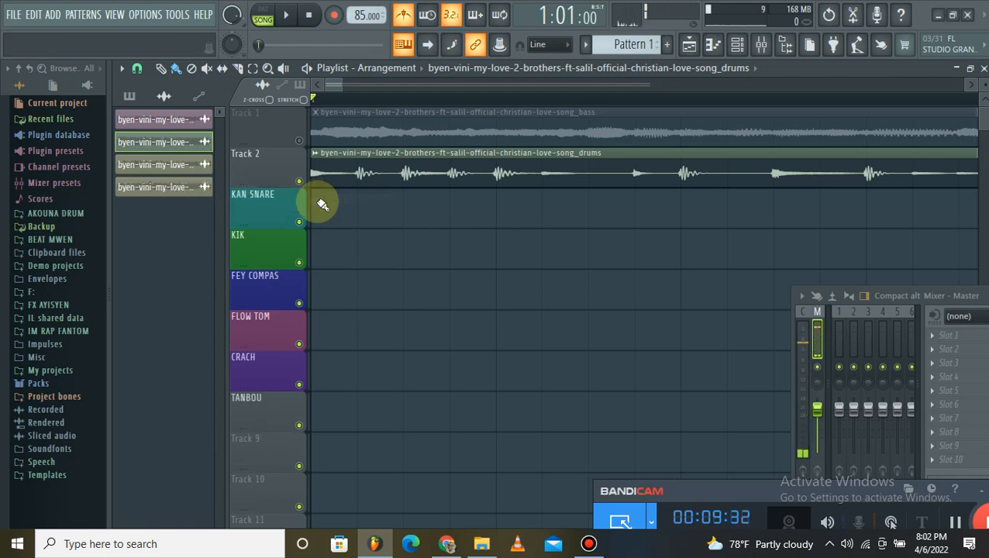
right_click(262, 437)
left_click(324, 201)
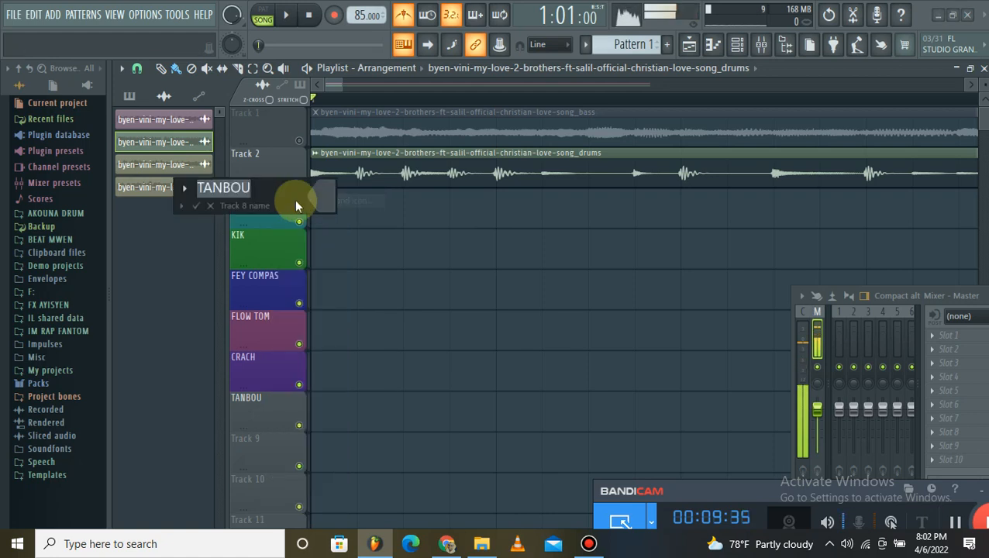
left_click(324, 203)
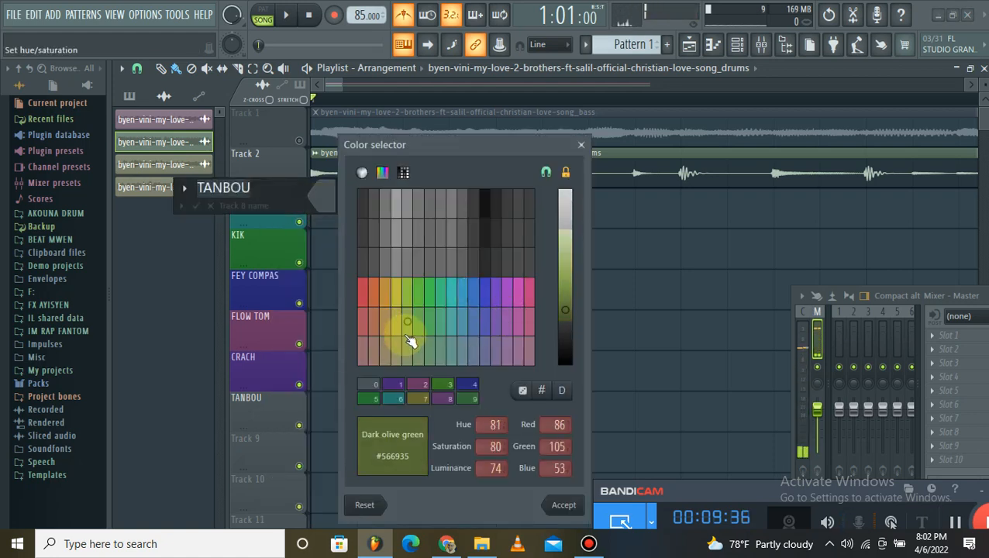
double_click(402, 322)
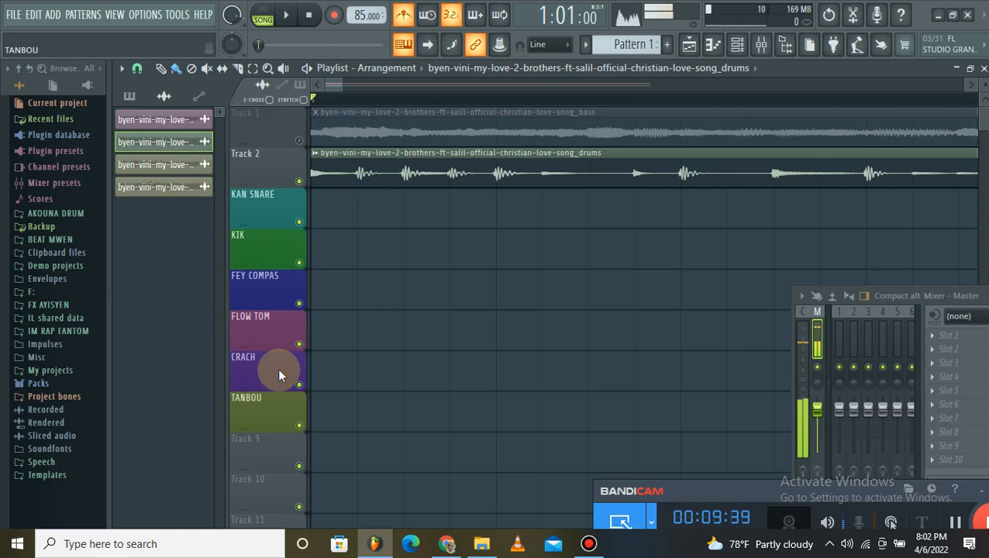
Play the isolated drums clip from the start of the song past the beginning of bar 2, and stop playback
scroll(323, 102, "up", 4)
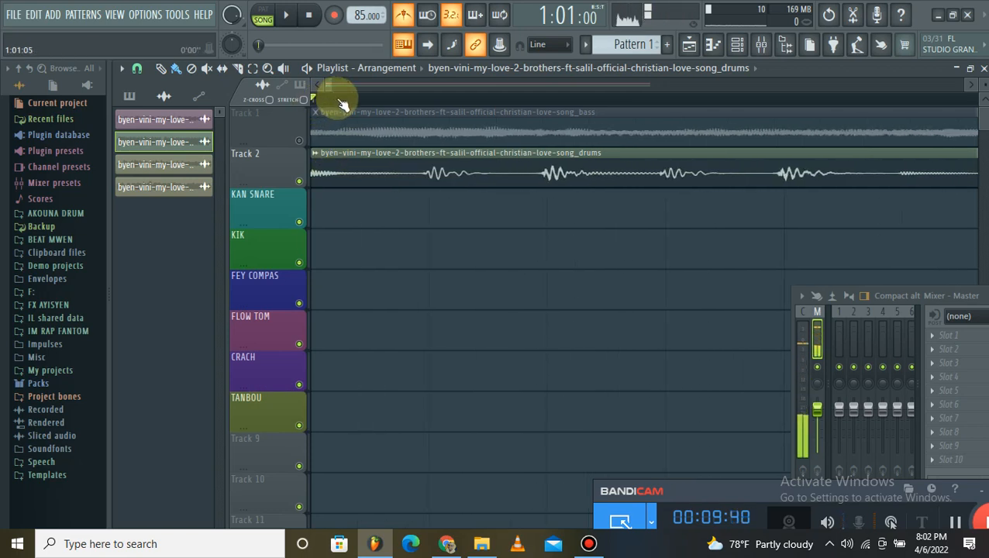
scroll(333, 102, "down", 2)
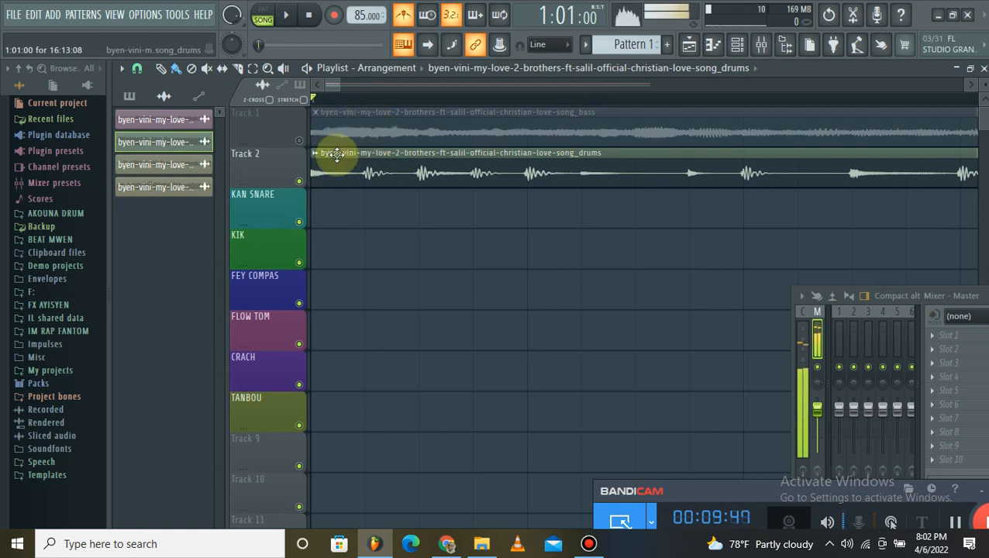
key("space")
key("space")
key("space")
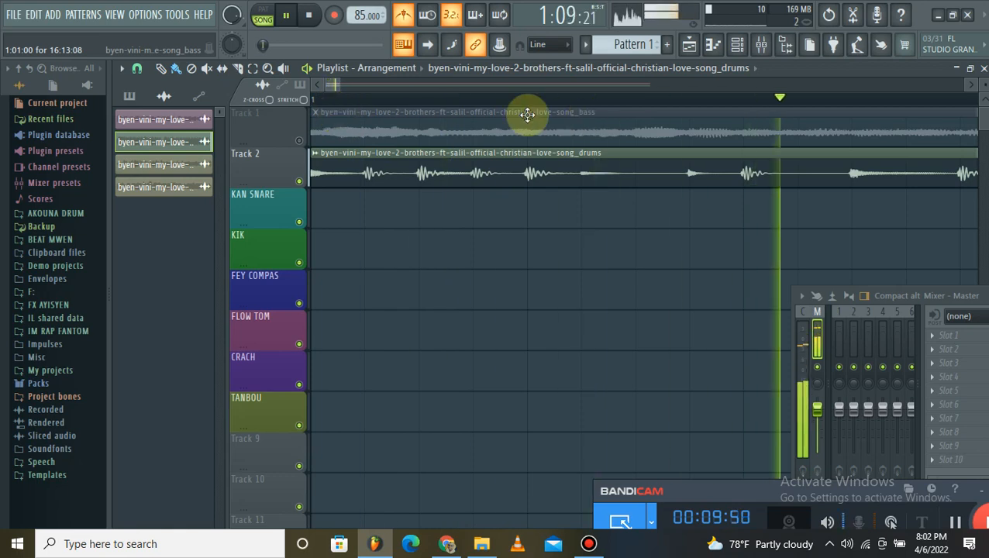
scroll(353, 97, "down", 3)
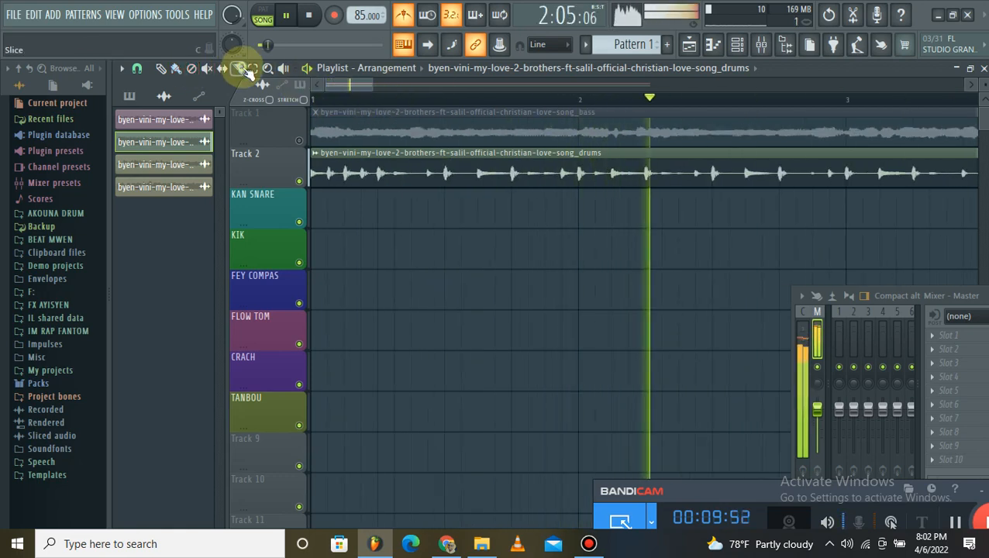
key("space")
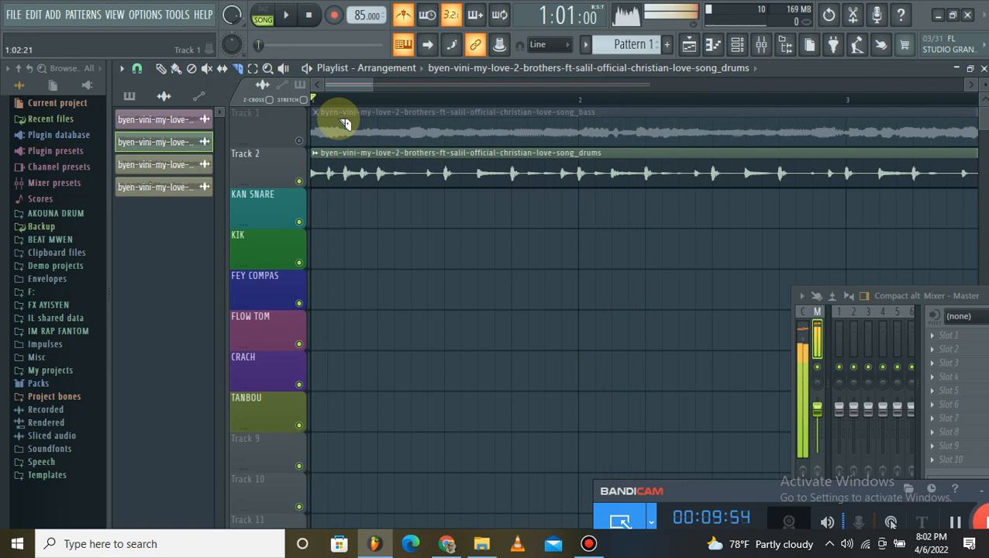
Slice the drums clip on track 2 at each of the first eight step grid lines after the start of bar 1
scroll(325, 93, "up", 2)
left_click_drag(320, 97, 316, 98)
left_click_drag(383, 159, 384, 203)
left_click_drag(452, 159, 463, 209)
left_click_drag(514, 155, 519, 206)
left_click_drag(582, 155, 593, 224)
left_click_drag(671, 165, 663, 203)
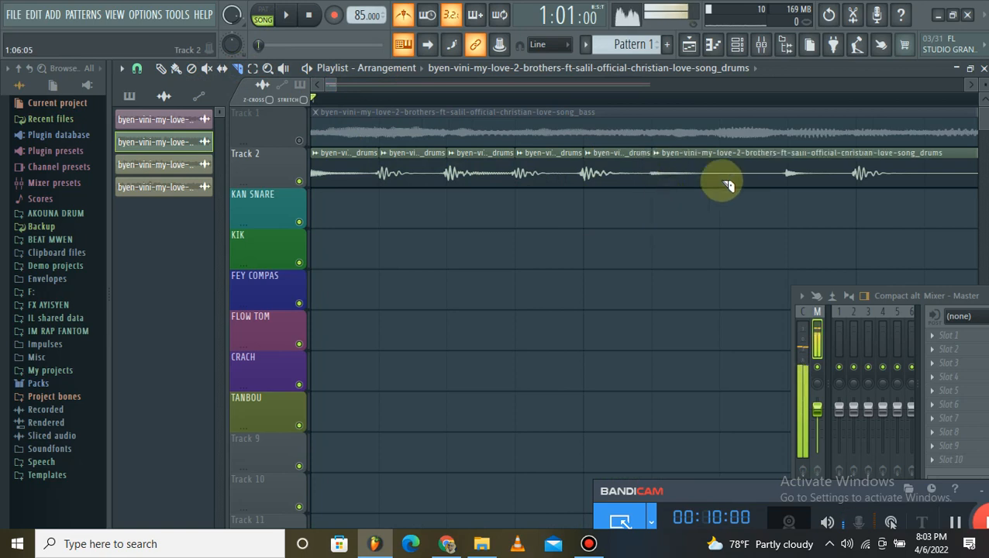
left_click_drag(721, 181, 726, 214)
mouse_move(790, 187)
left_mouse_down()
mouse_move(775, 180)
mouse_move(797, 216)
mouse_move(787, 208)
left_mouse_up()
left_click_drag(787, 158, 794, 221)
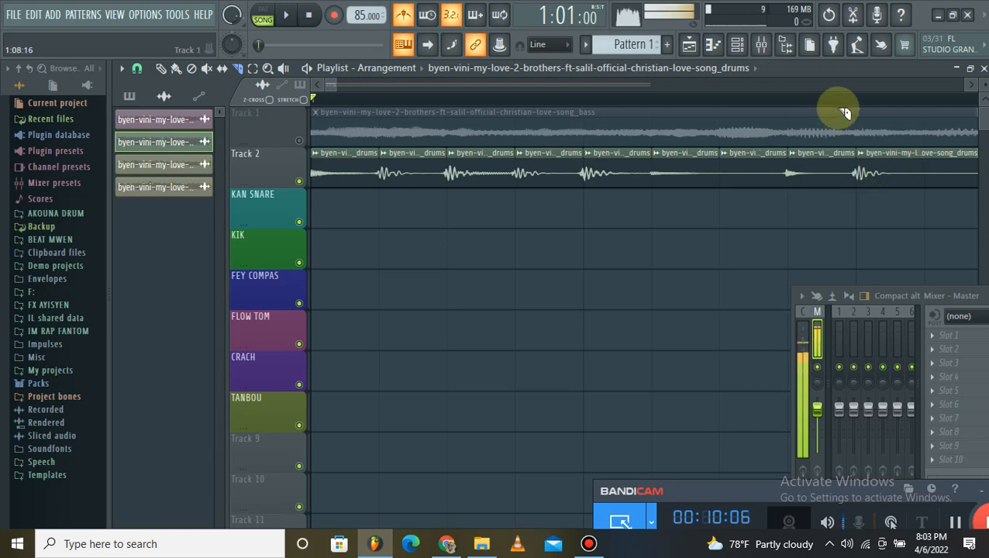
Slice the drums clip on track 2 at steps 11 and 13 to 16 of bar 1 and at the start of bar 2
scroll(844, 110, "down", 4)
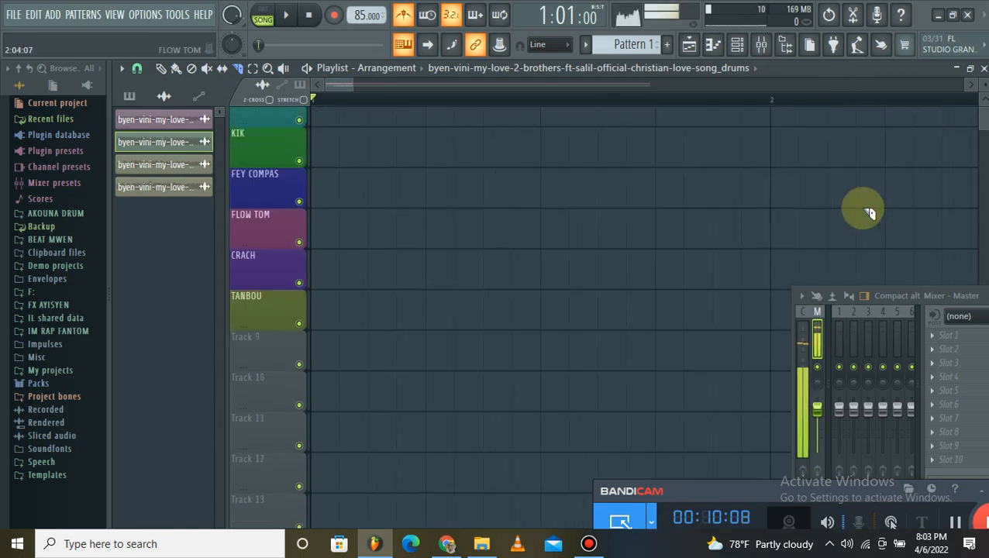
scroll(775, 201, "up", 4)
left_click_drag(607, 209, 661, 197)
left_click(728, 192)
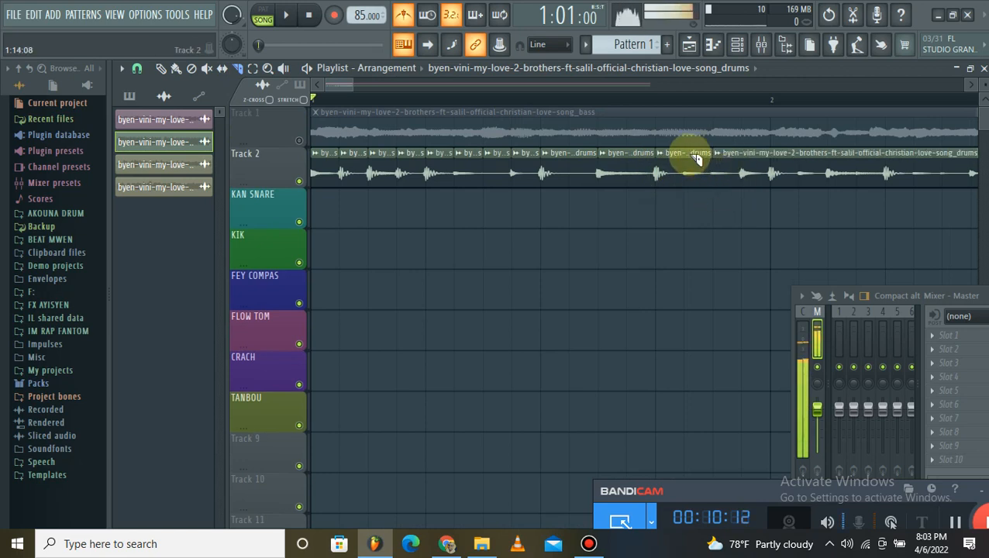
left_click_drag(752, 213, 752, 212)
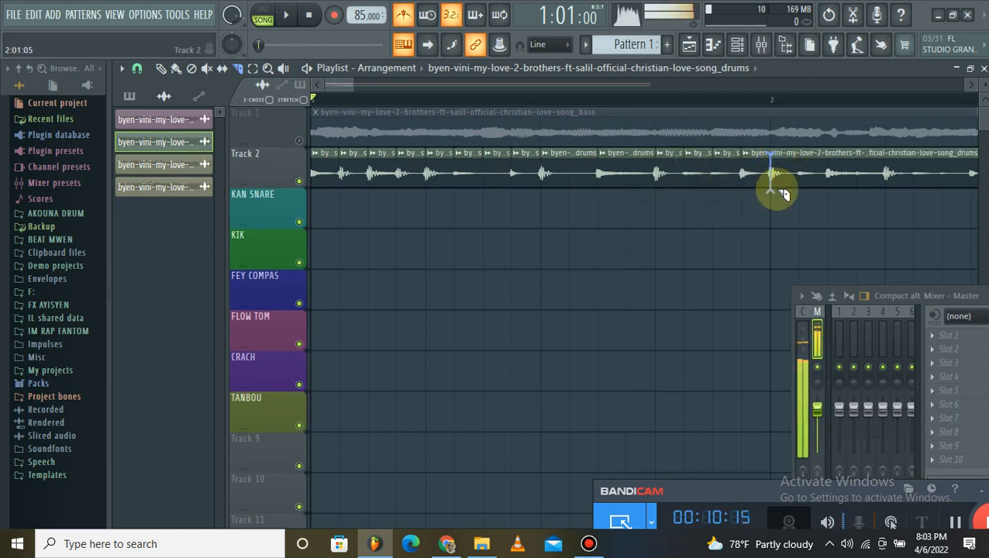
scroll(314, 99, "up", 3)
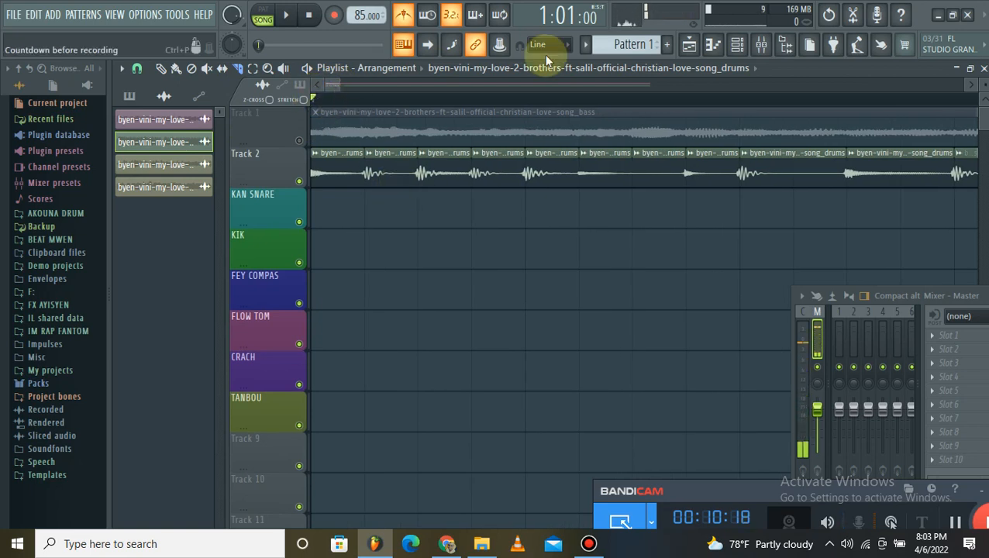
left_click(624, 47)
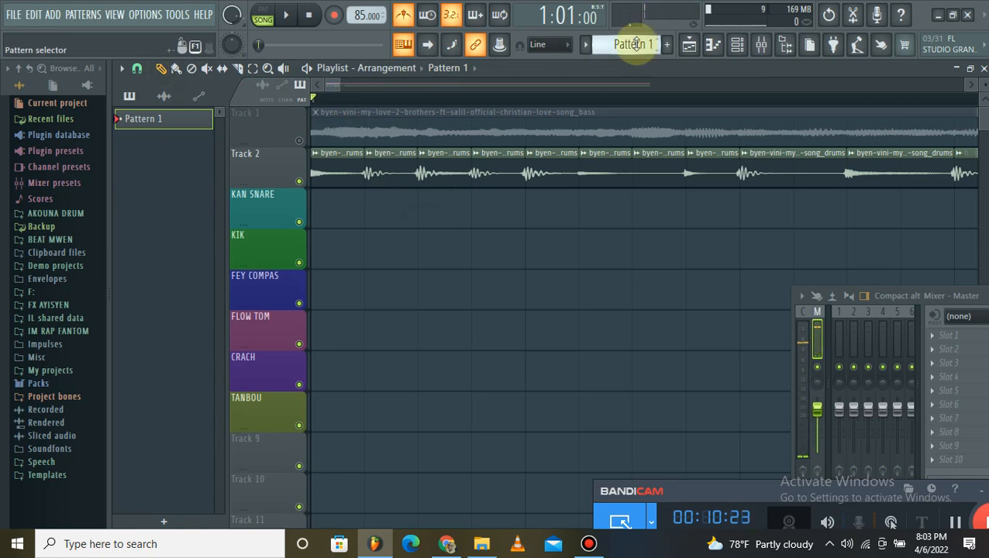
scroll(637, 44, "up", 1)
left_click_drag(406, 243, 325, 181)
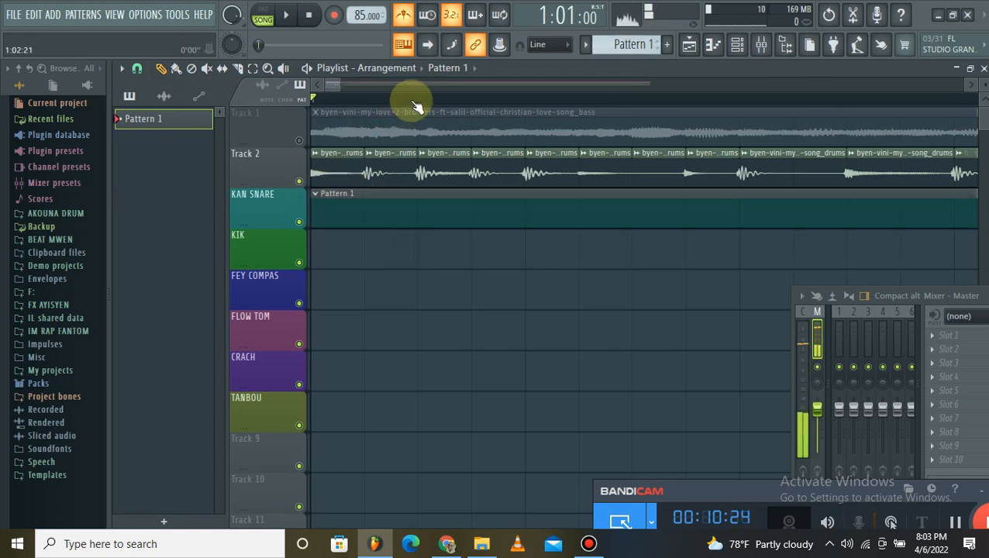
scroll(413, 105, "down", 4)
scroll(415, 105, "down", 3)
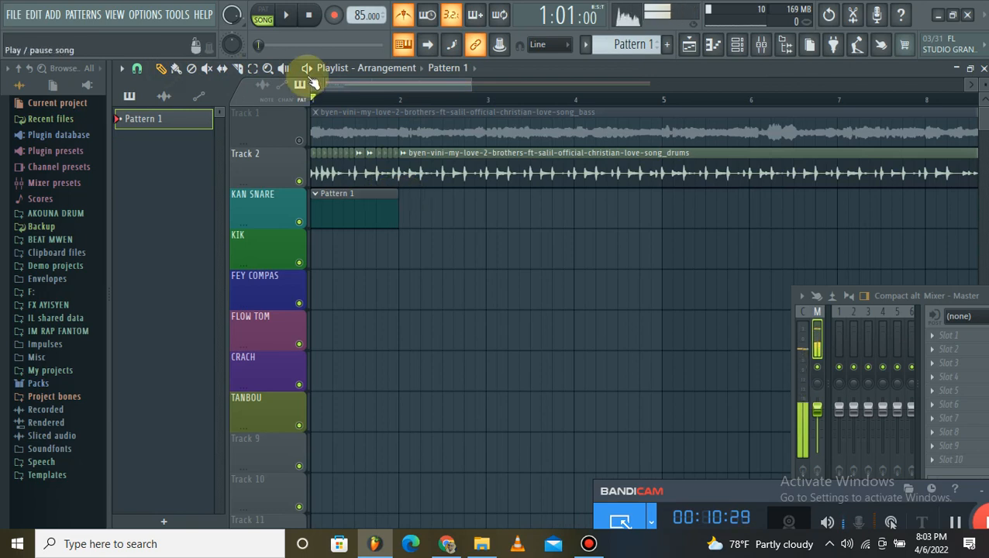
scroll(333, 83, "up", 4)
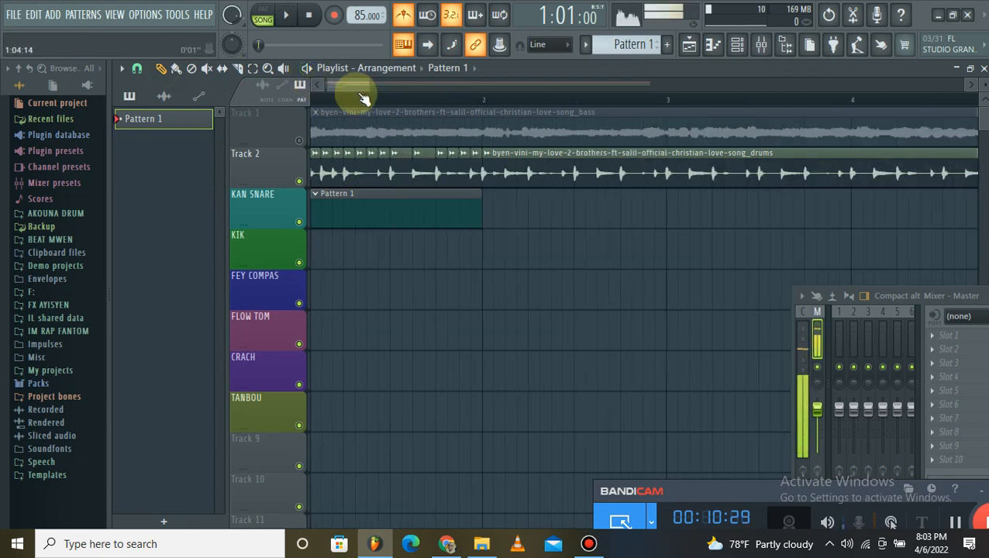
right_click(351, 210)
scroll(333, 89, "up", 2)
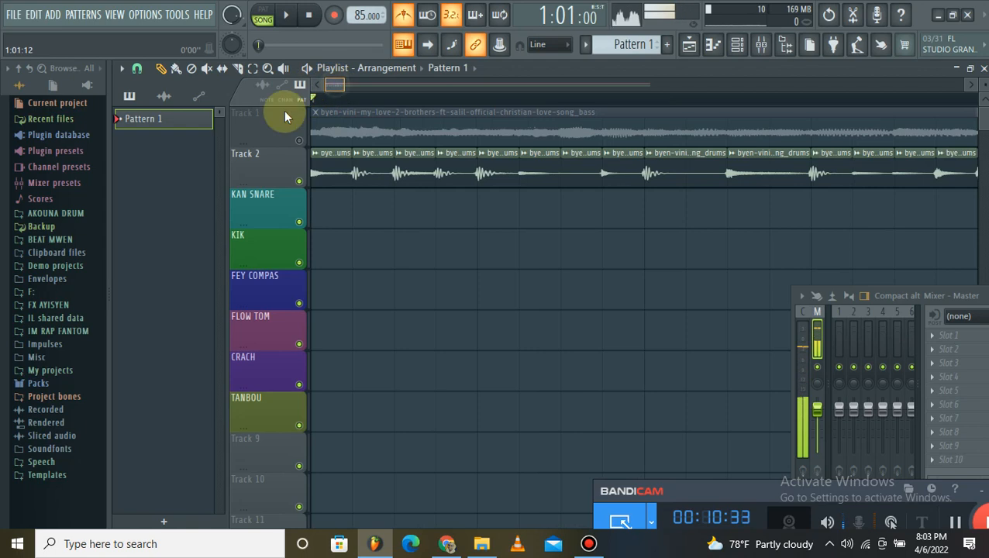
Take track 2 out of solo, play the song with the metronome off, and stop with the playhead at step 5 of bar 1
scroll(324, 92, "up", 2)
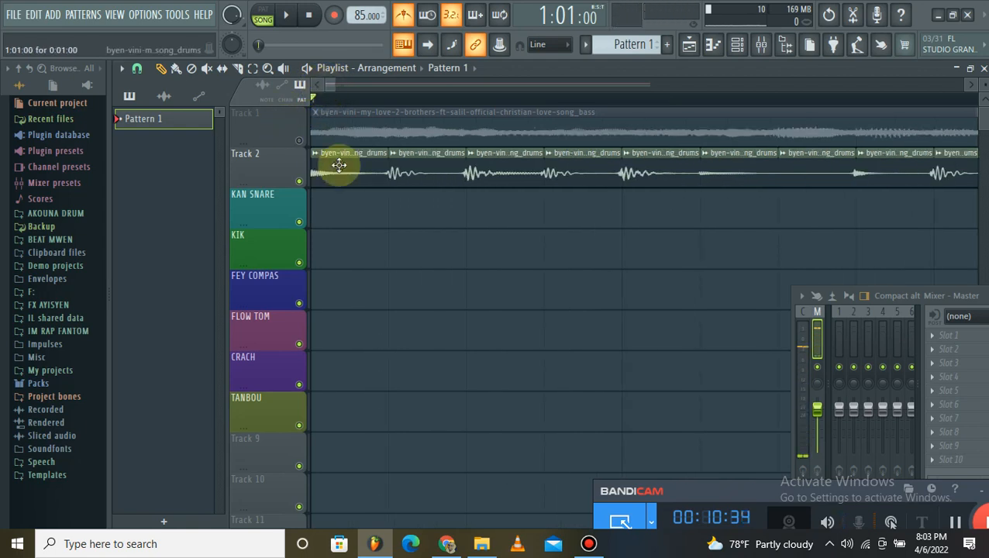
right_click(300, 182)
right_click(300, 182)
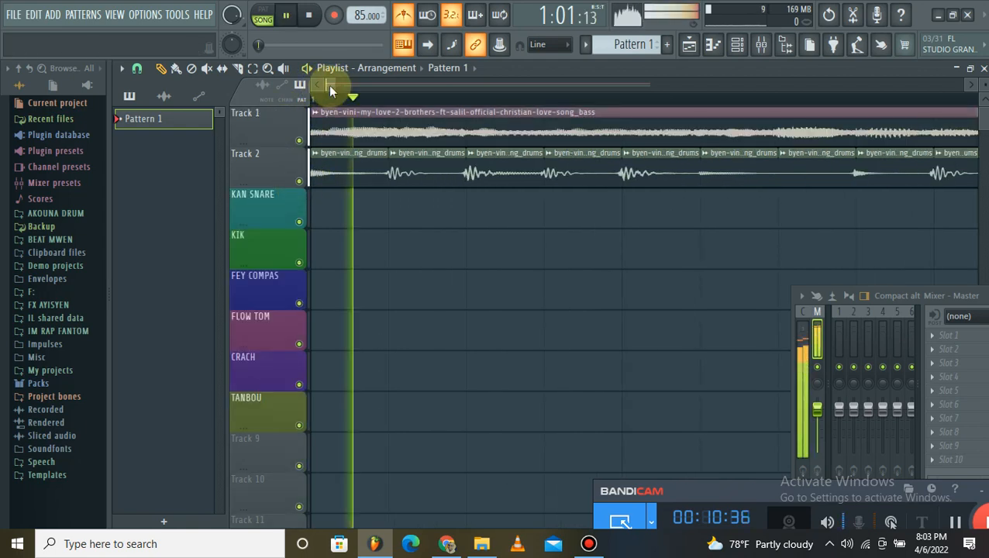
key("space")
scroll(582, 103, "down", 2)
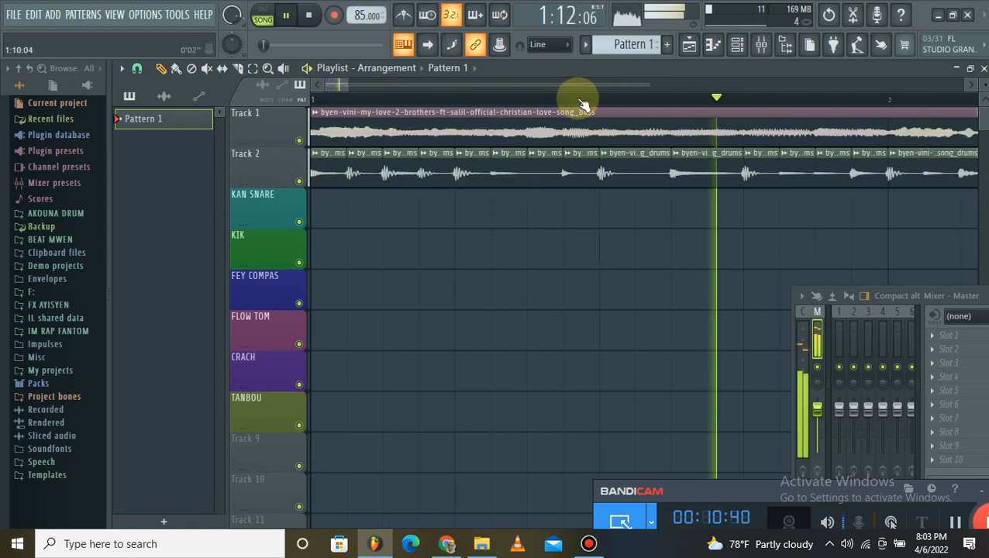
left_click(454, 100)
key("space")
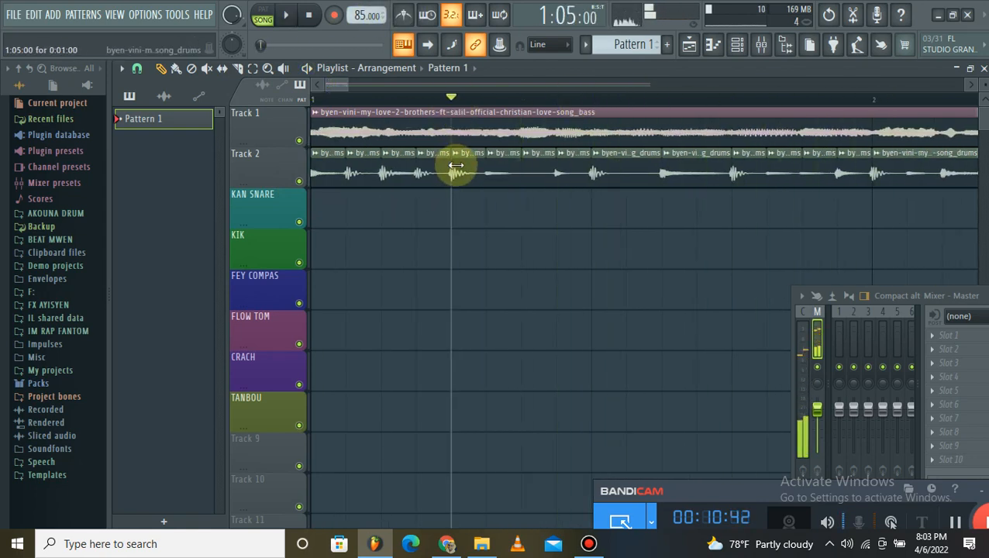
Move the drum slice at step 5 of bar 1 from track 2 to the KIK track and audition it soloed
left_click_drag(461, 192, 455, 260)
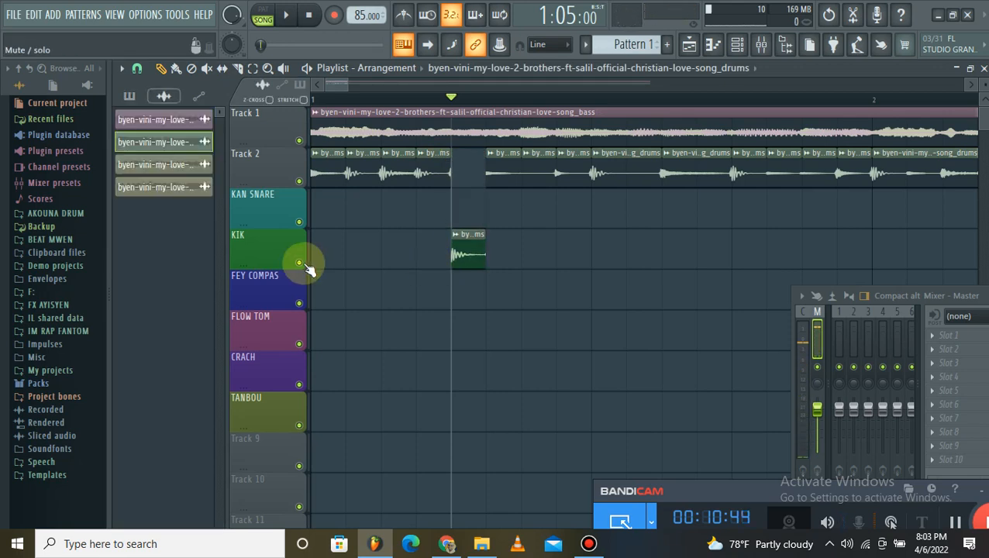
right_click(303, 264)
key("space")
key("space")
key("space")
key("space")
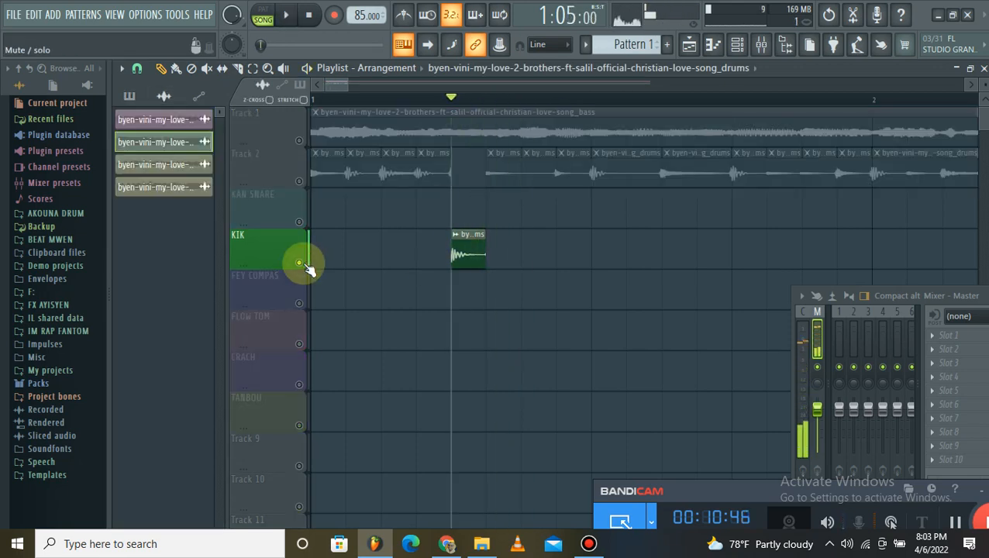
right_click(302, 263)
Move the drum slices at steps 9 and 13 of bar 1 to the KIK track, playing the song to check each one
key("space")
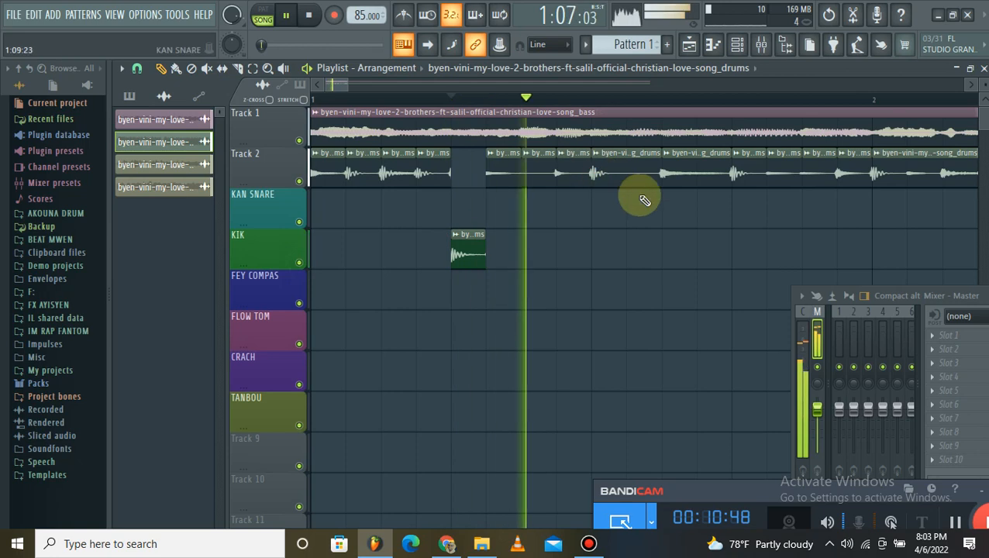
key("space")
left_click_drag(624, 177, 611, 262)
key("space")
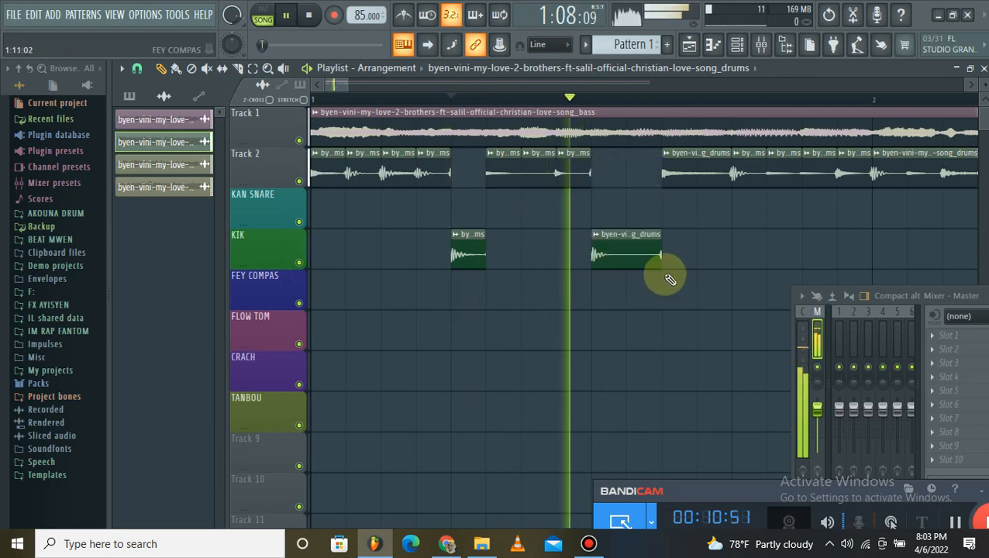
key("space")
left_click_drag(755, 172, 749, 212)
left_click_drag(748, 266, 745, 260)
key("space")
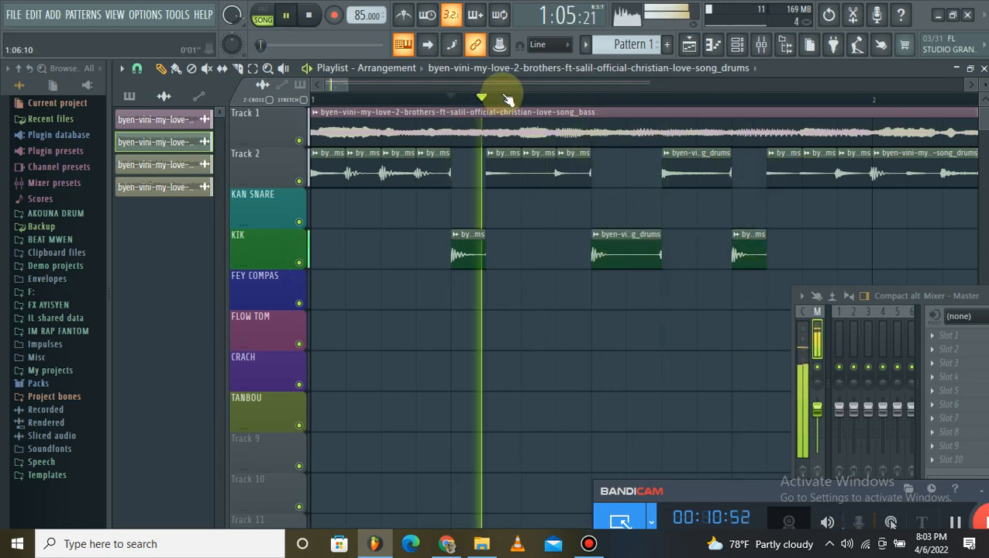
Slice the drums clip on track 2 at each step grid line from the start of bar 2 to step 3 of bar 3
scroll(503, 90, "down", 6)
scroll(503, 90, "up", 3)
key("space")
left_click_drag(666, 170, 667, 150)
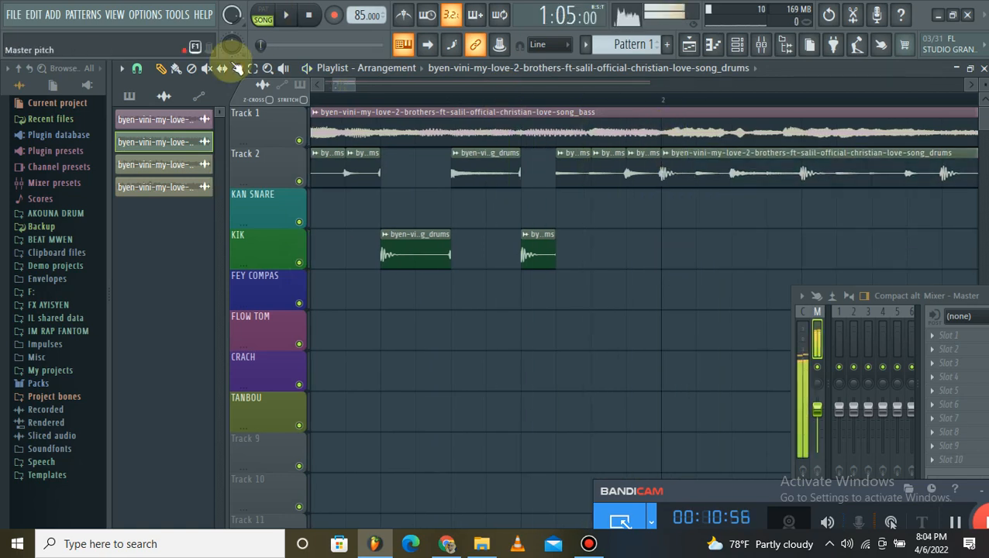
left_click_drag(746, 165, 803, 177)
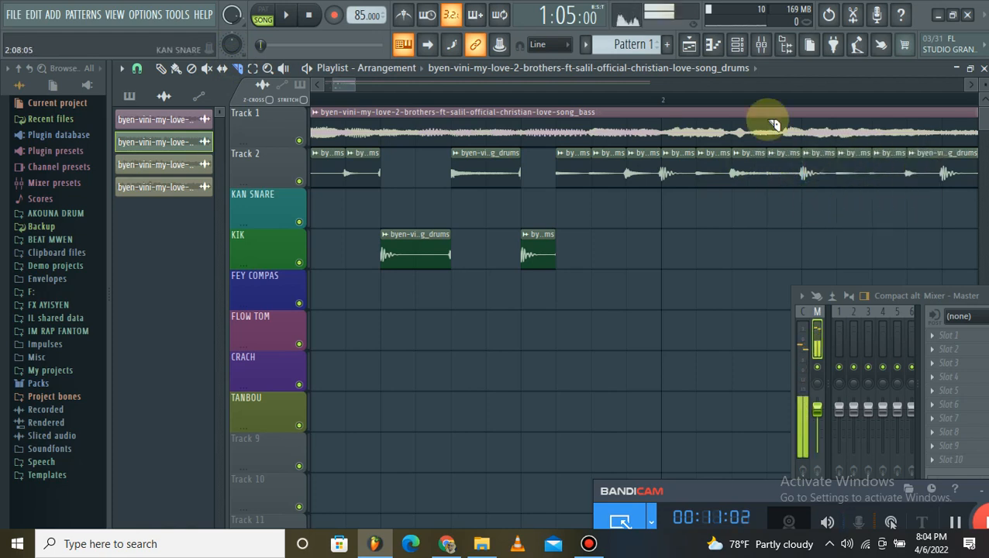
key("ctrl+z")
left_click_drag(526, 193, 527, 202)
left_click_drag(563, 156, 562, 203)
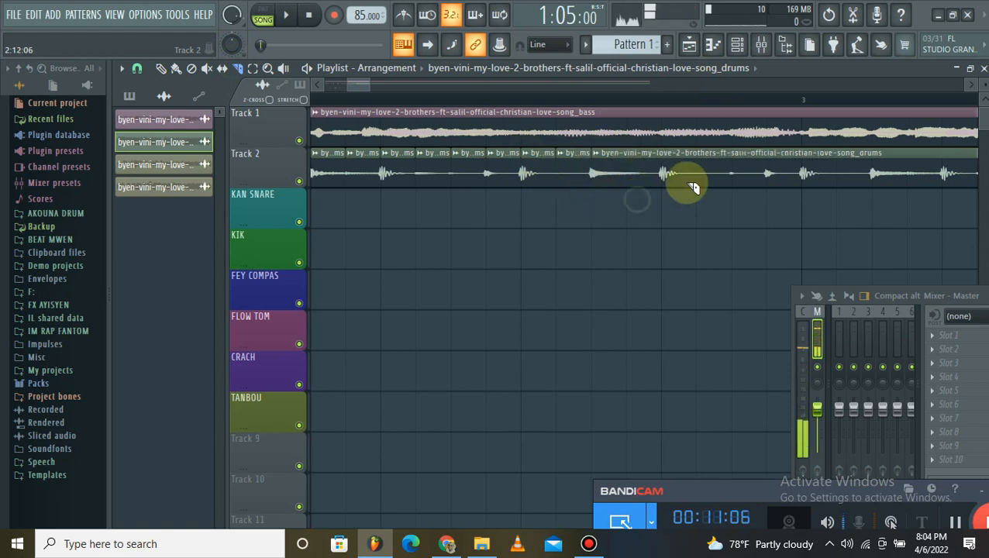
left_click_drag(739, 191, 740, 191)
left_click_drag(841, 167, 891, 171)
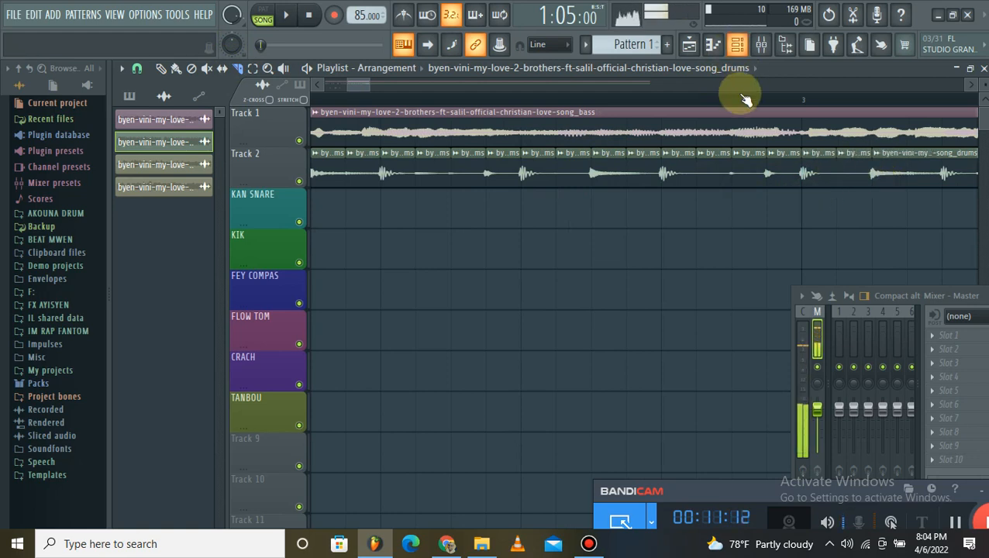
Continue slicing the drums clip on track 2 along the grid lines of bar 3 up to step 3 of bar 4
scroll(744, 100, "down", 1)
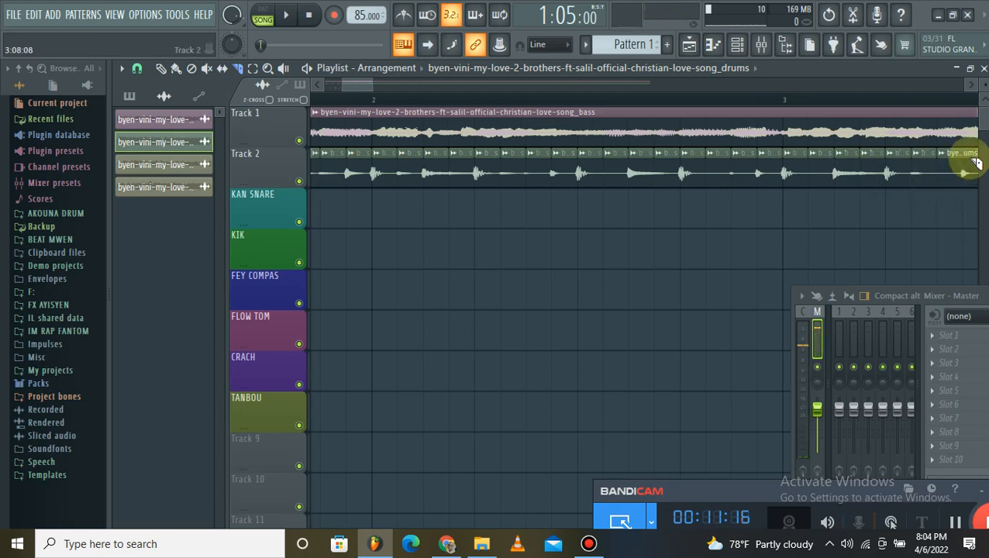
scroll(797, 86, "down", 3)
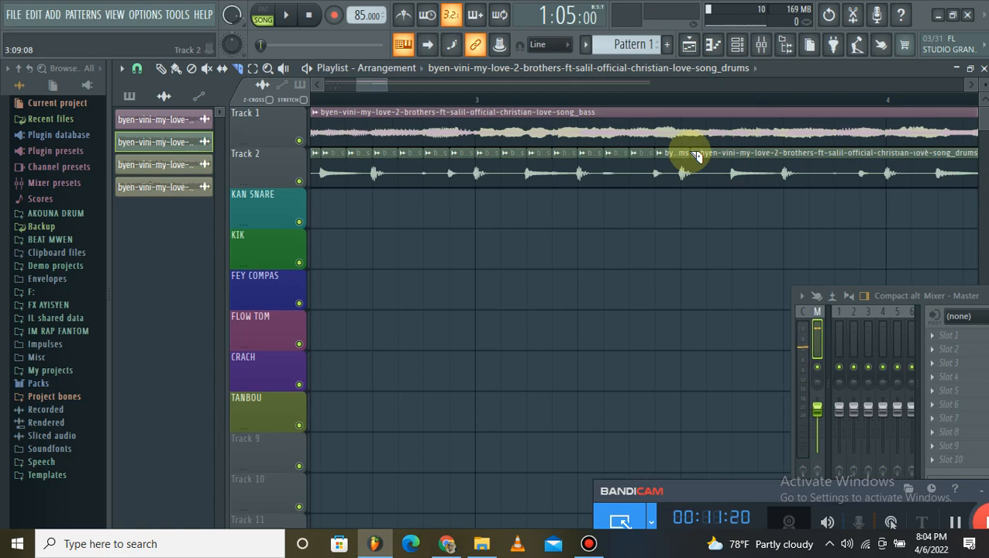
left_click(725, 180)
left_click(740, 184)
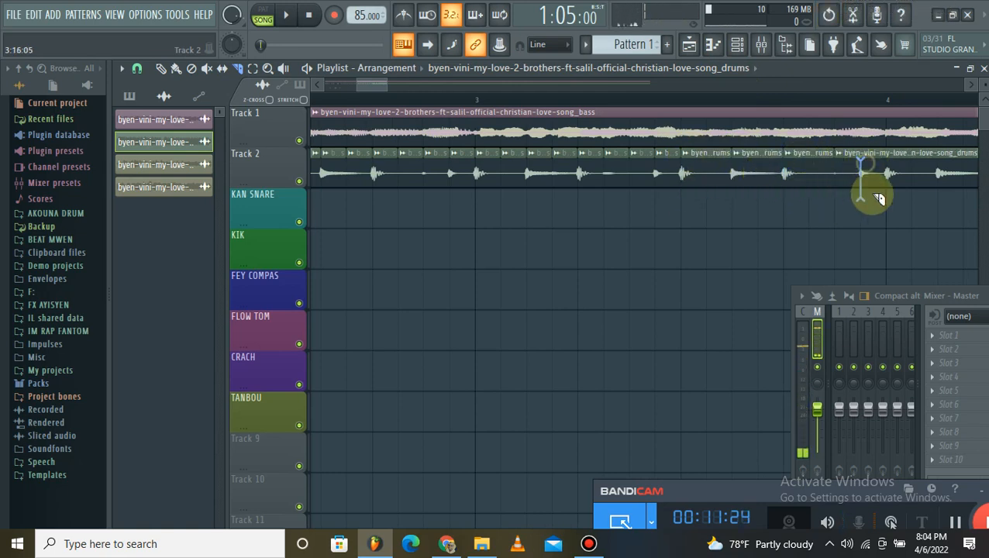
left_click(898, 184)
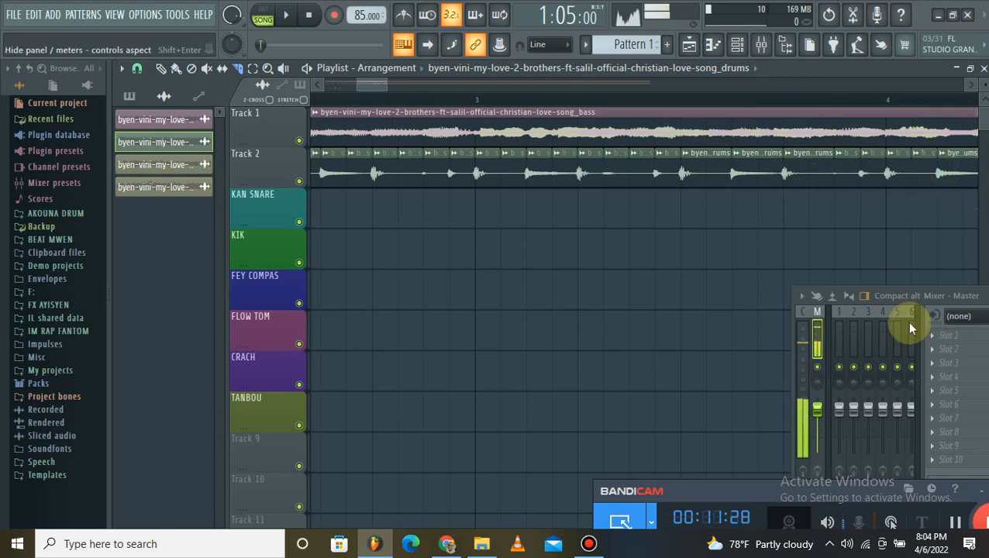
left_click(960, 524)
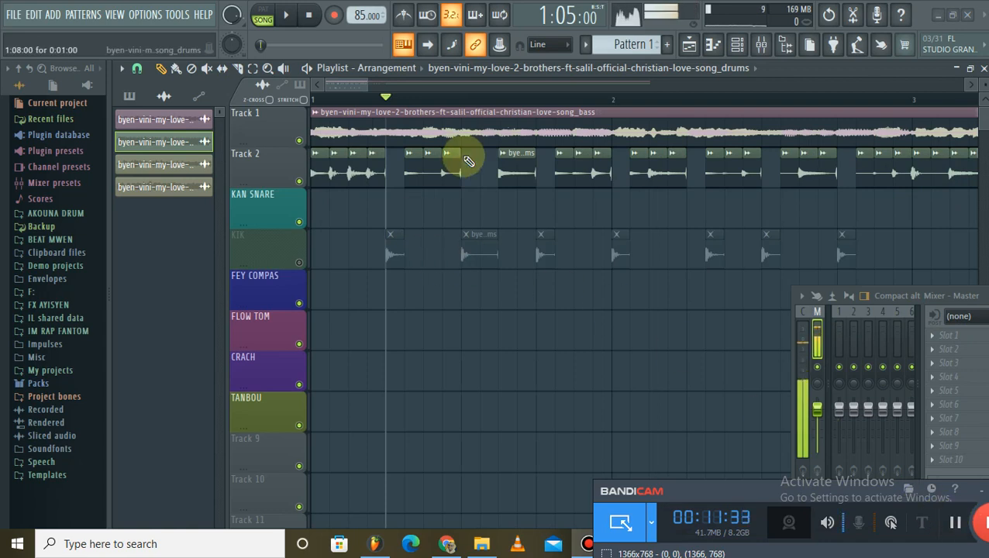
Unmute the KIK track and play the song briefly with the separated kick slices
scroll(573, 102, "down", 4)
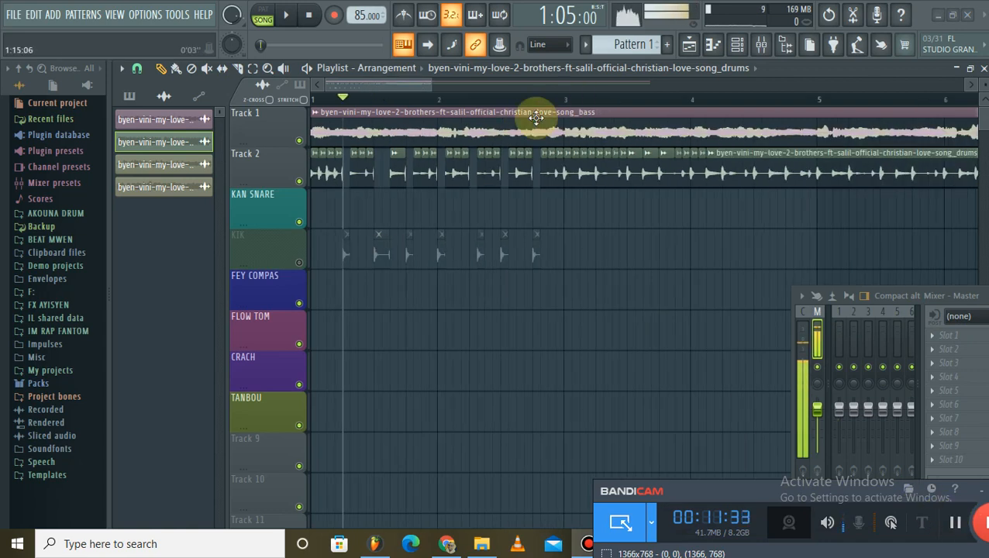
left_click(299, 261)
key("space")
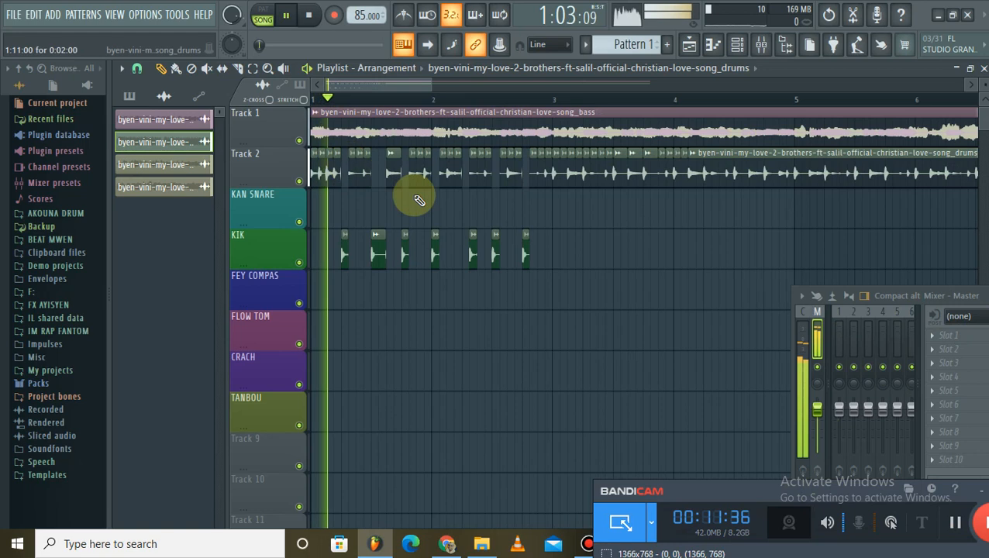
key("space")
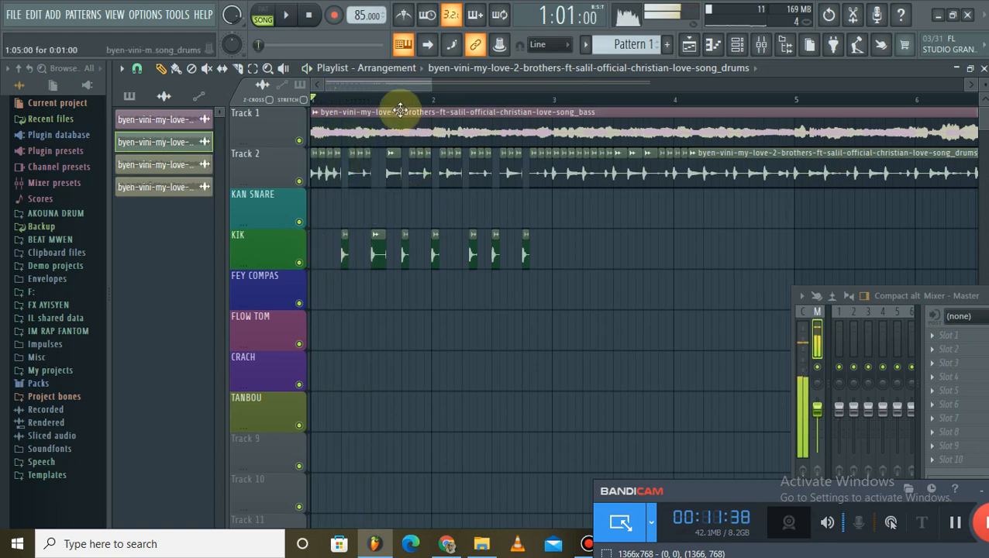
Mute the KIK track, play the remaining drums, and replace the KIK slice at step 6 of bar 2 with the one at step 5
left_click(299, 262)
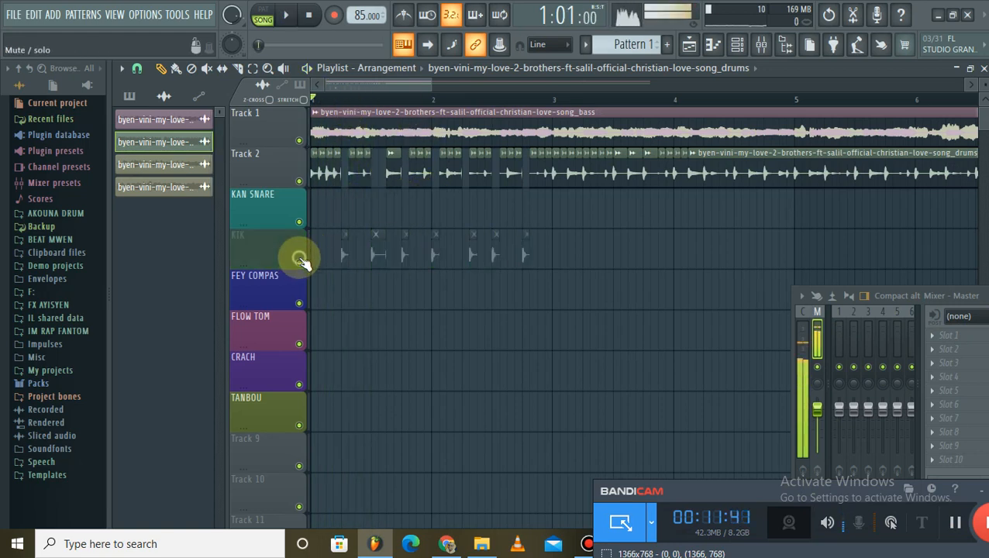
left_click_drag(430, 84, 407, 85)
key("space")
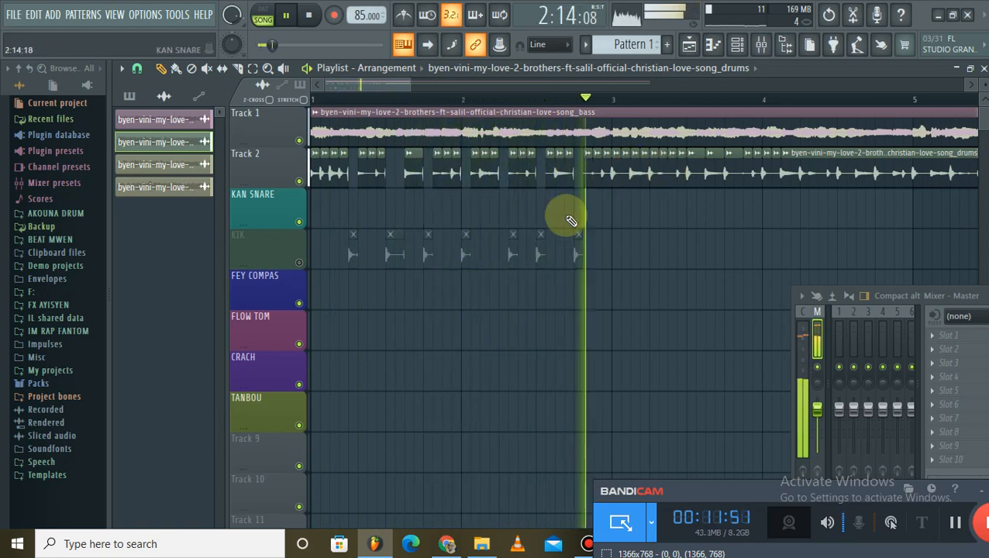
key("space")
key("space")
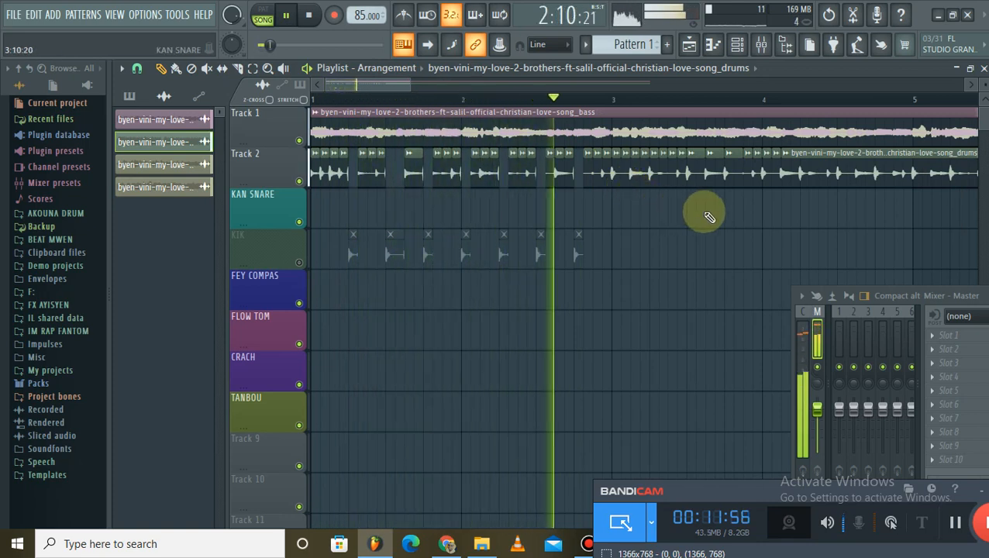
Move the drum slice at the start of bar 3 to the KIK track and play from step 14 of bar 2
key("space")
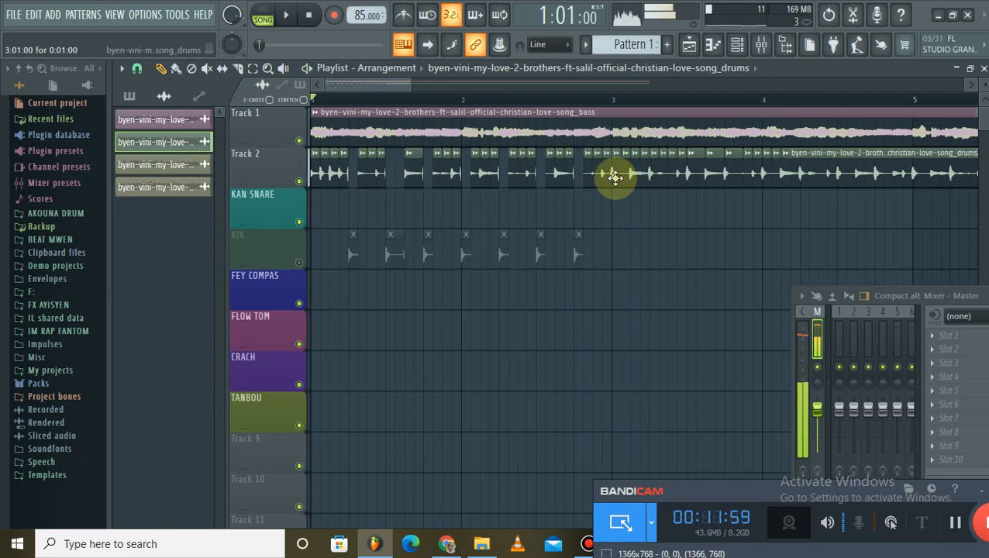
left_click(583, 99)
key("space")
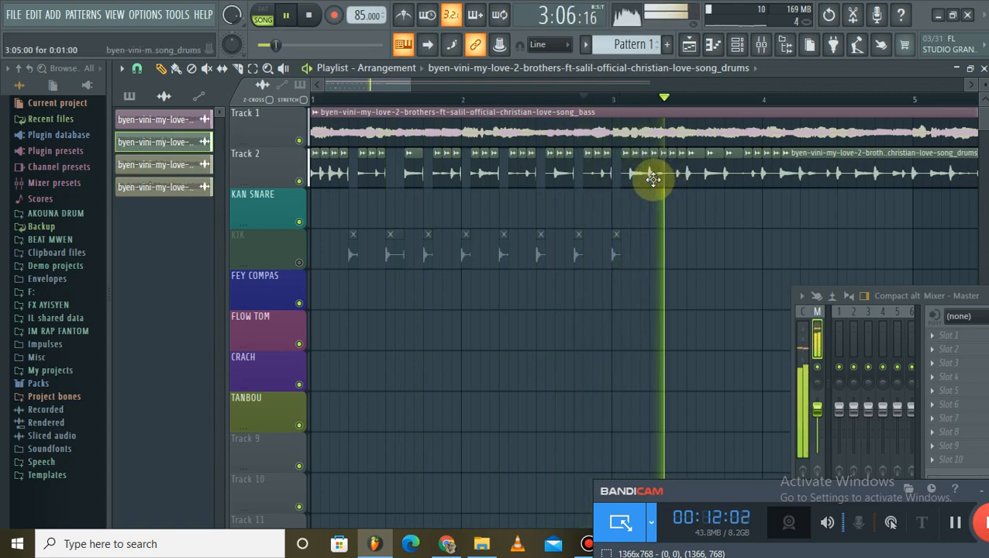
Move the drum slices at steps 9 and 13 of bar 3 to the KIK track while playing bar 3
key("space")
key("space")
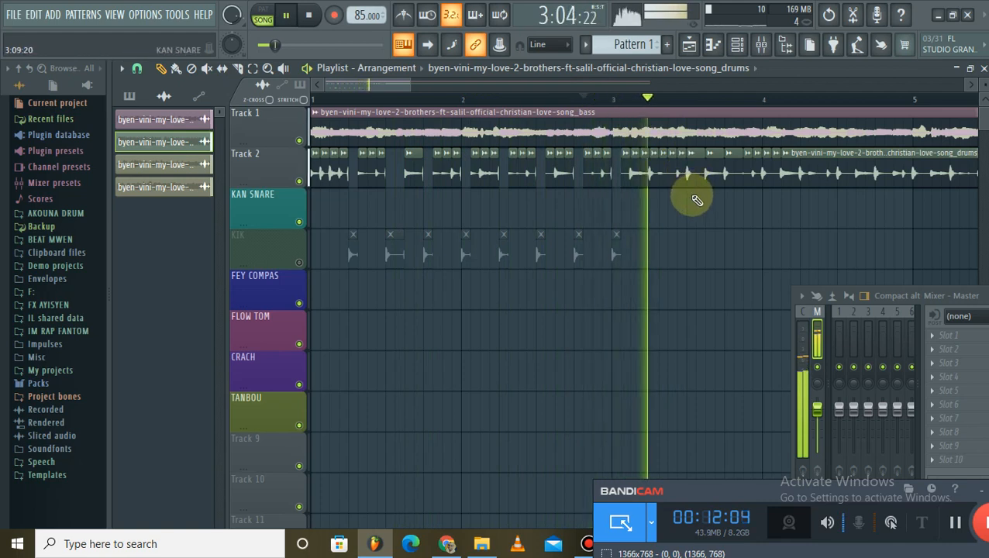
left_click_drag(690, 176, 691, 259)
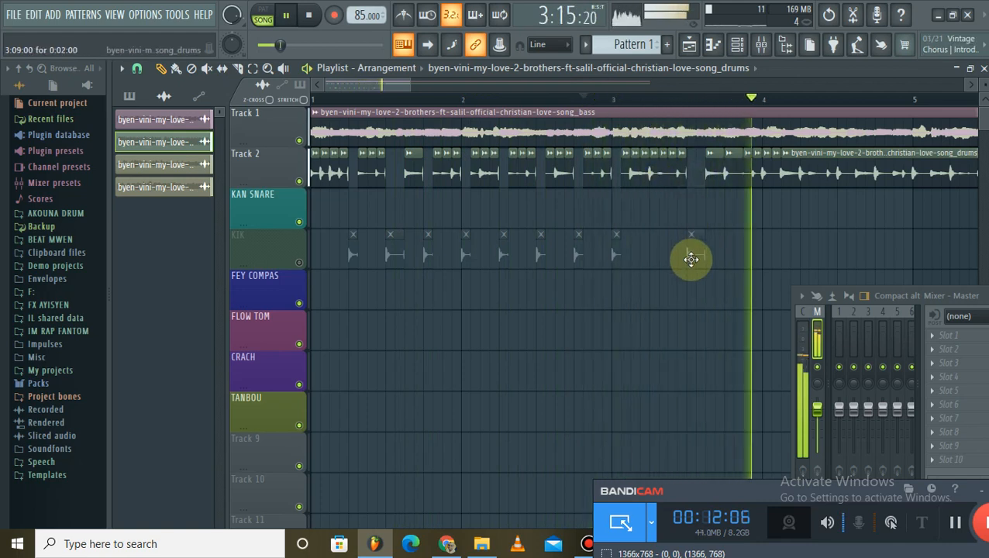
key("space")
key("space")
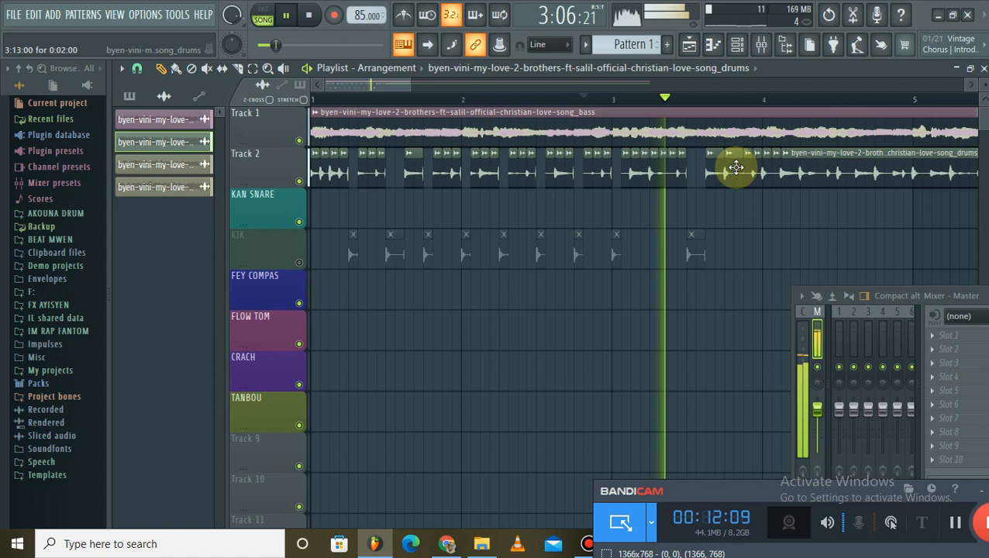
left_click_drag(735, 168, 735, 261)
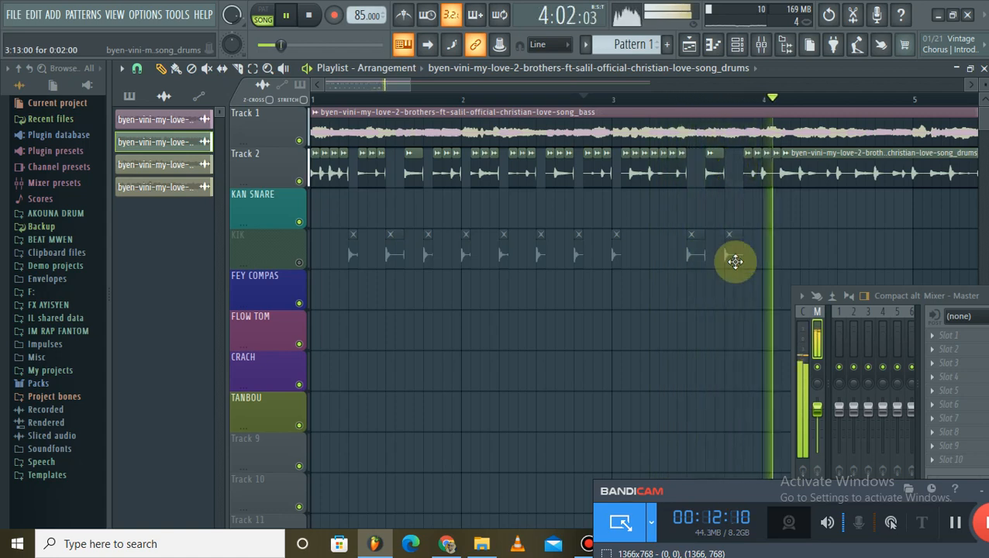
key("space")
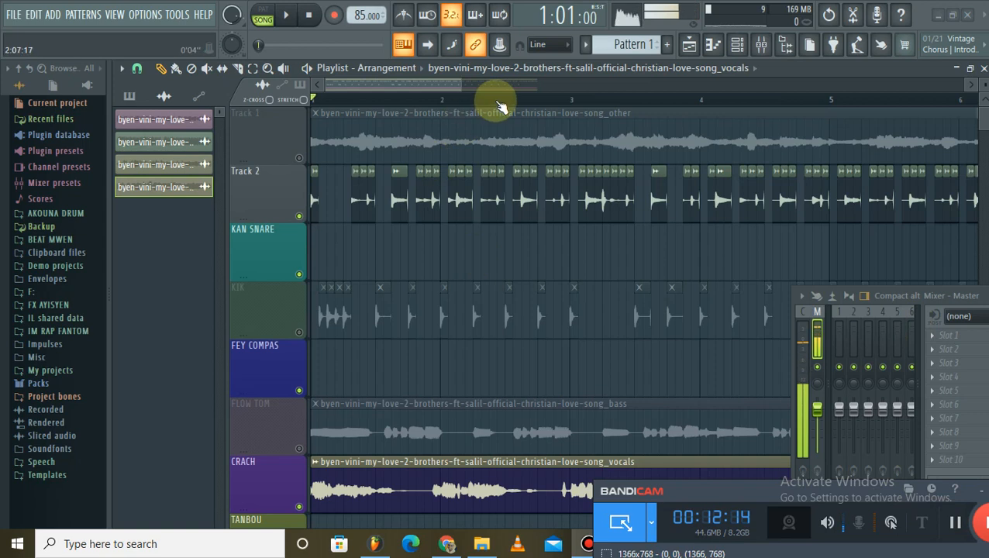
Play the remaining drums with the vocals from bar 1, around bar 3 and from bar 1 again to identify the tom hits
scroll(500, 104, "down", 5)
scroll(504, 217, "down", 2)
scroll(473, 193, "up", 2)
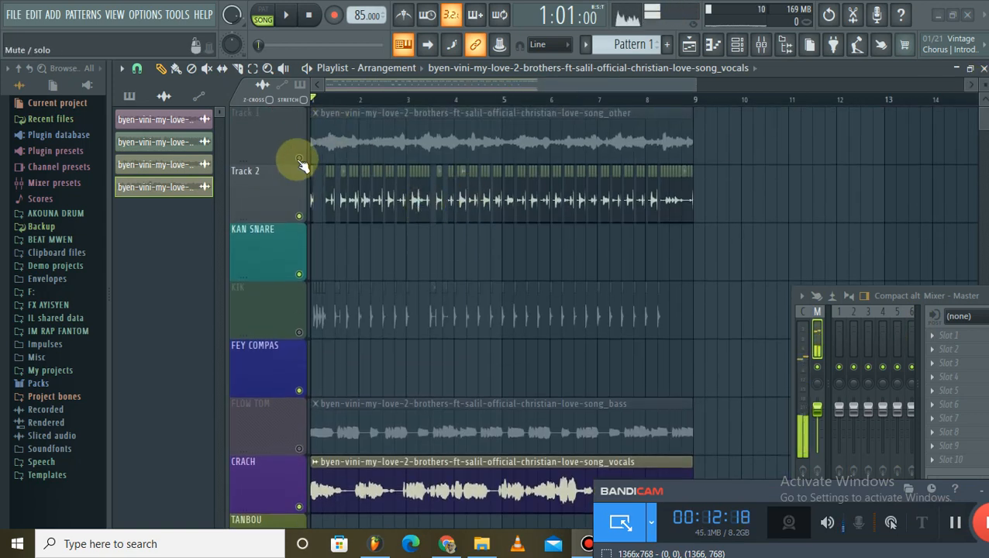
left_click(287, 15)
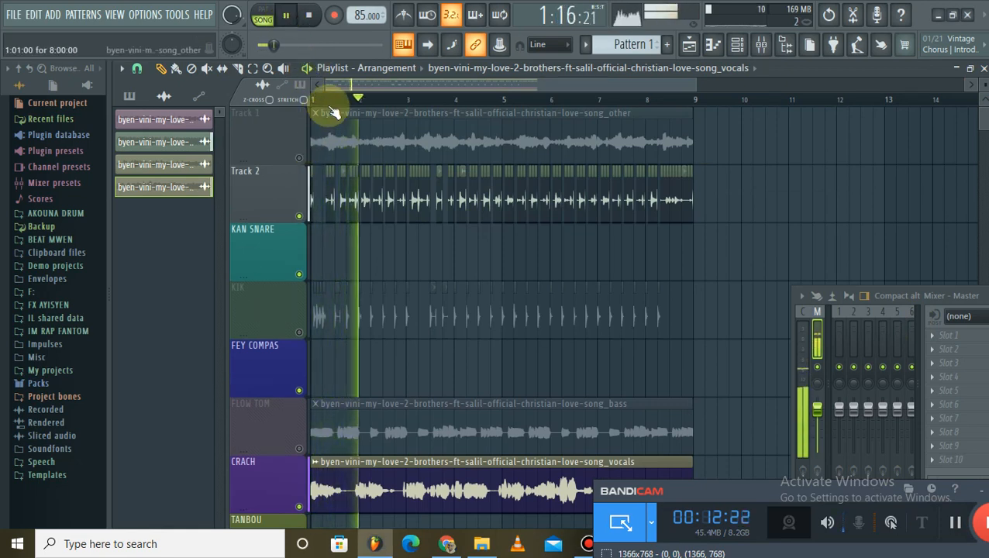
scroll(359, 87, "up", 4)
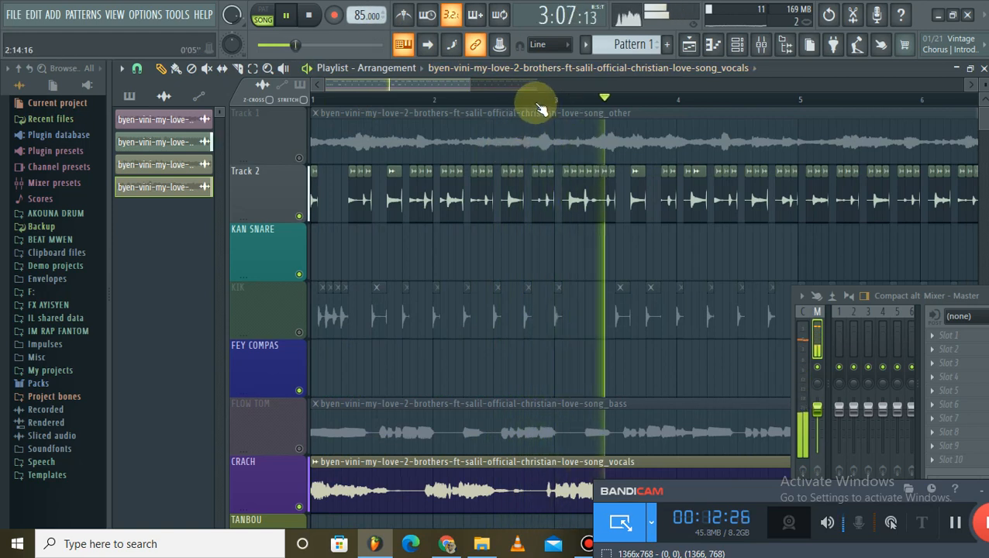
left_click(568, 107)
scroll(625, 203, "up", 4)
key("space")
key("space")
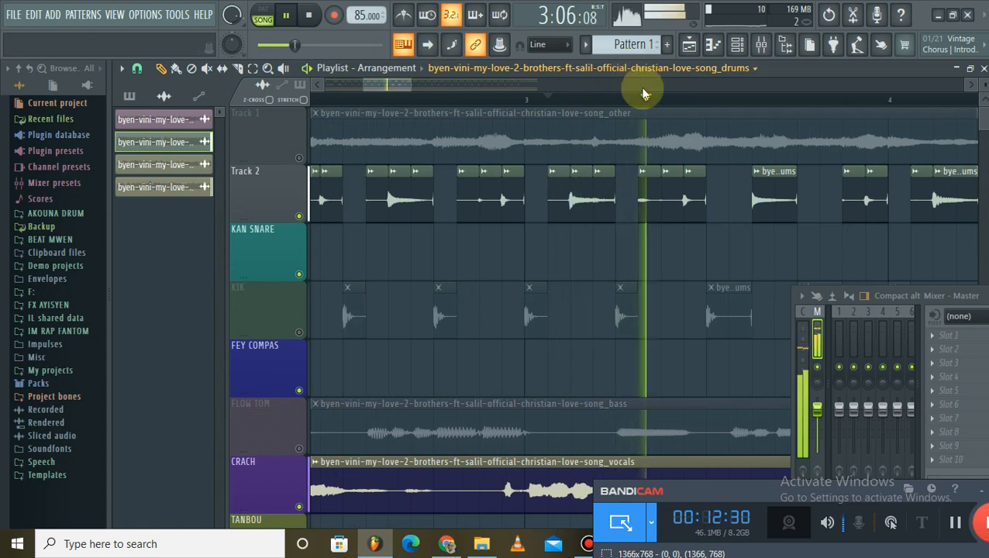
scroll(648, 105, "down", 4)
key("space")
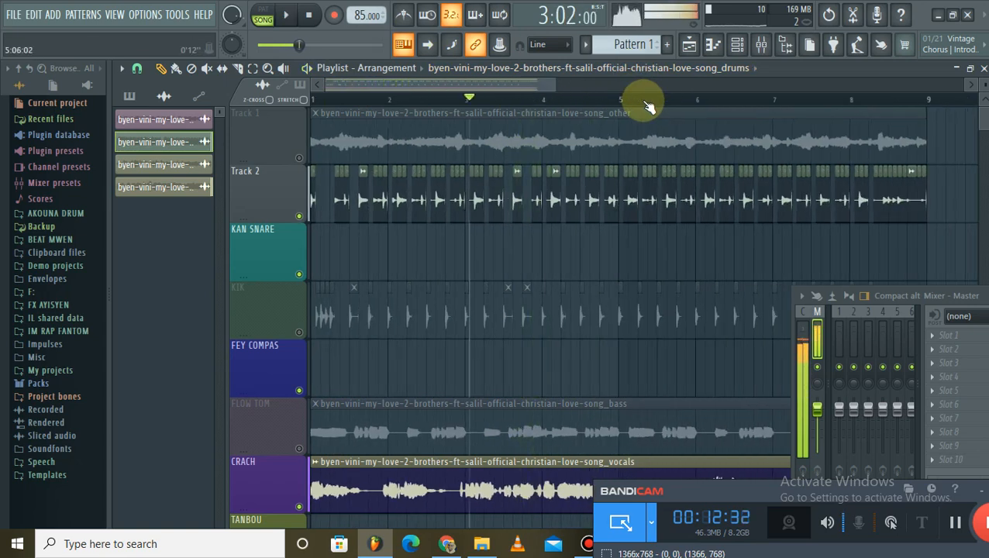
scroll(649, 106, "down", 3)
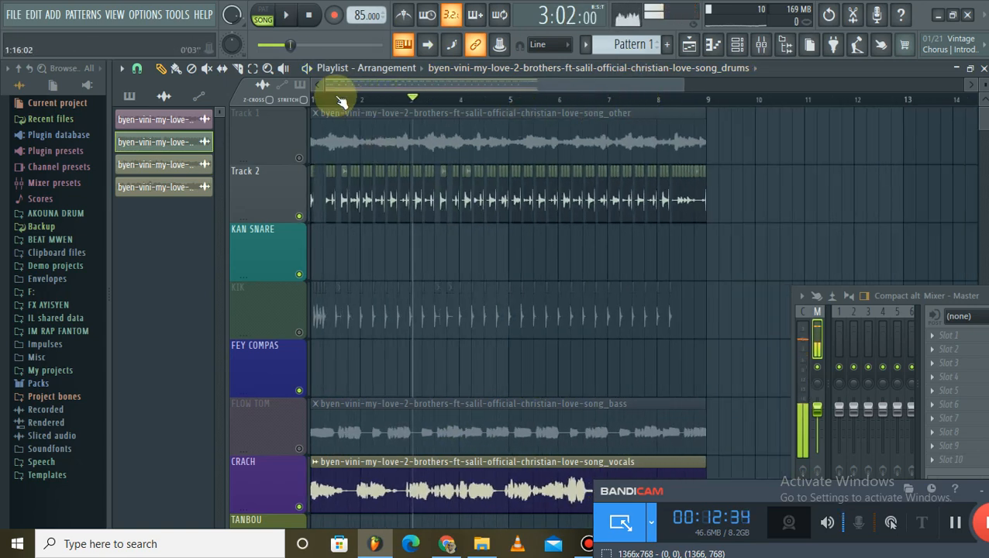
scroll(332, 99, "up", 8)
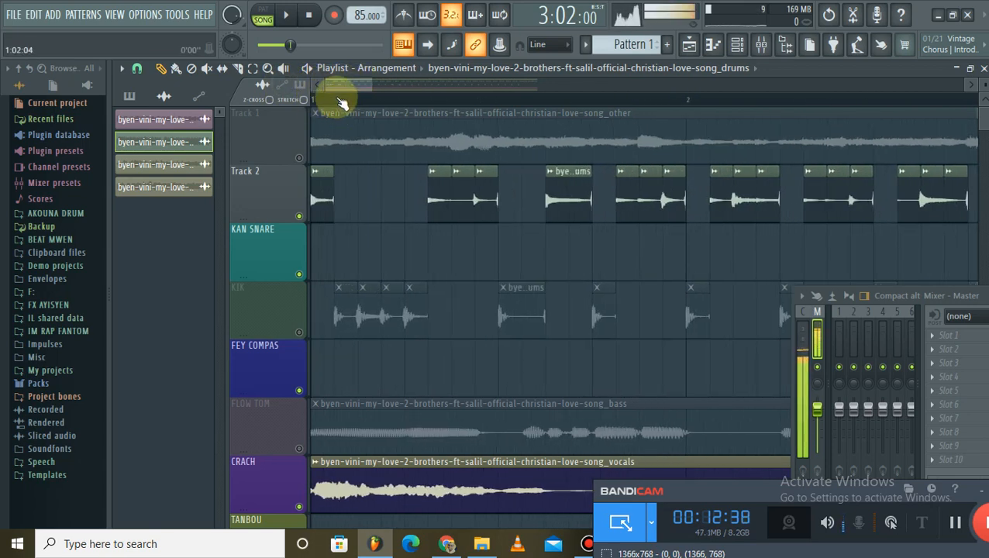
key("space")
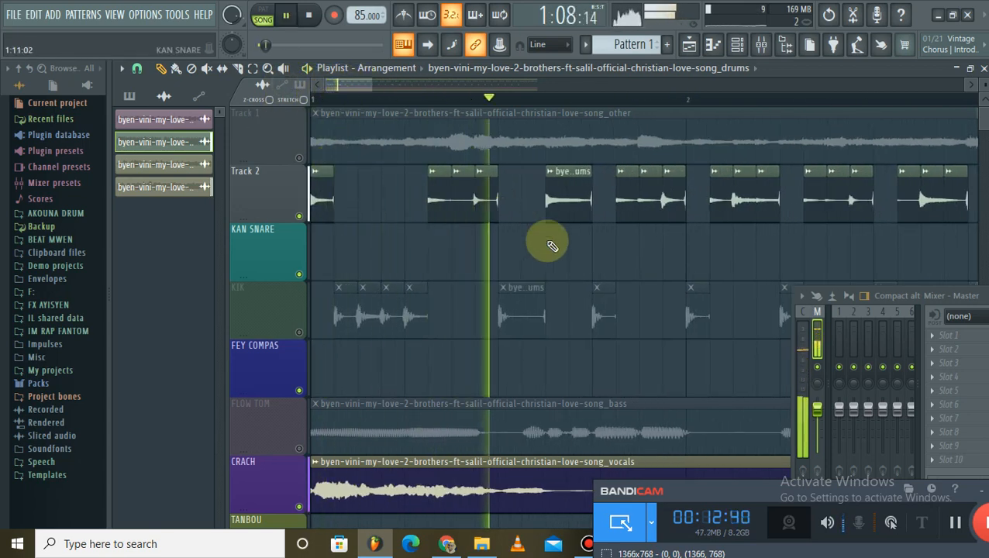
key("space")
Move the vocals clip from the CRACH track to Track 11 and the bass clip from FLOW TOM to Track 10
scroll(543, 175, "down", 2)
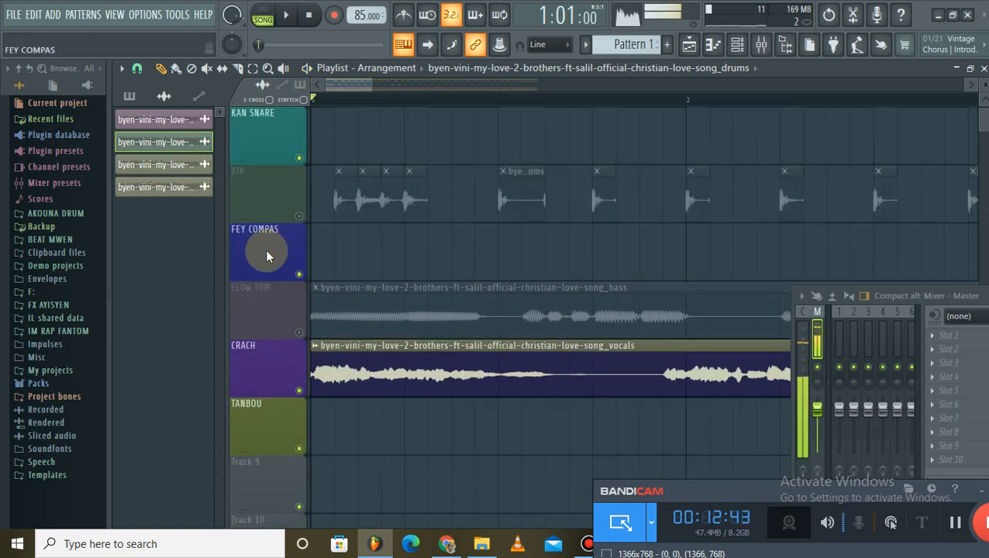
scroll(366, 239, "up", 1)
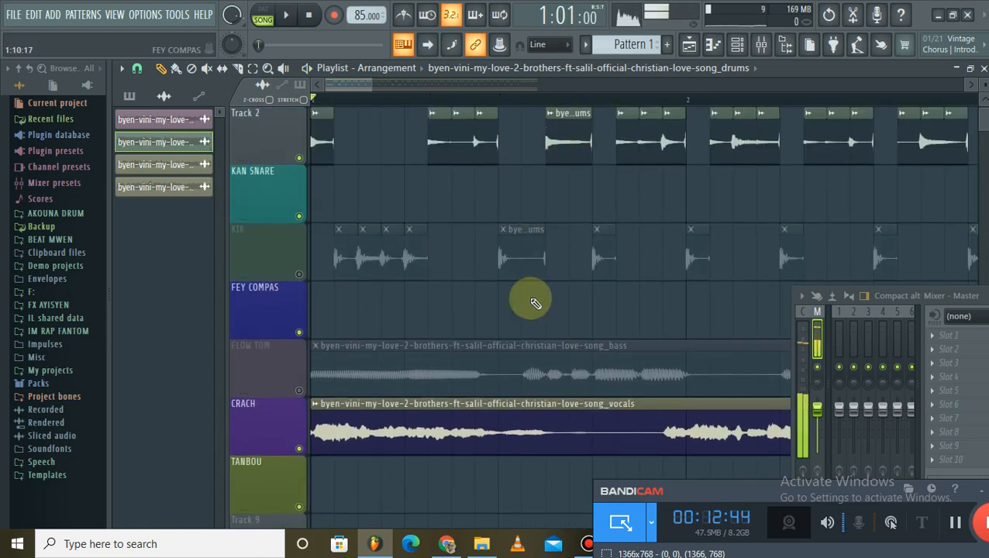
scroll(540, 287, "down", 3)
left_click_drag(508, 227, 495, 490)
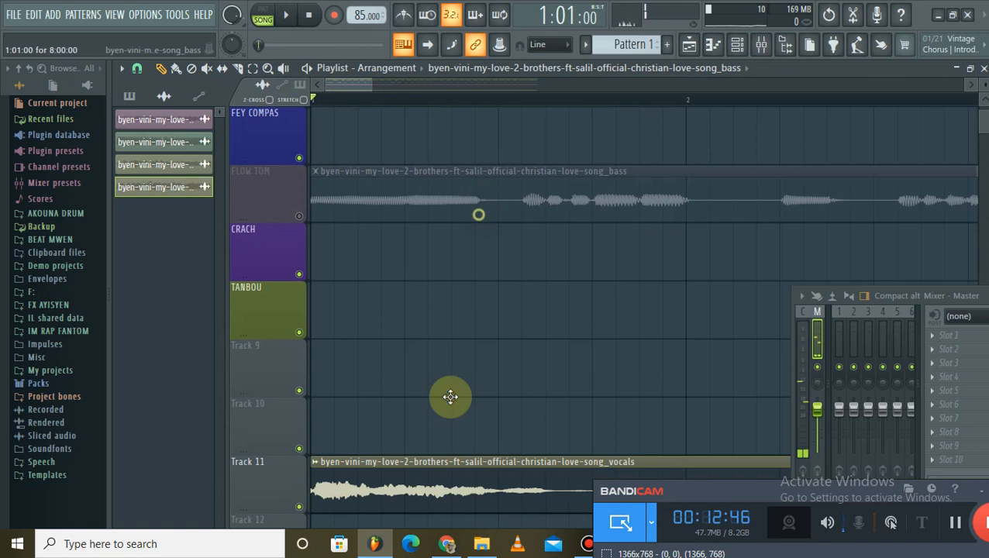
left_click_drag(478, 215, 453, 454)
scroll(453, 342, "up", 1)
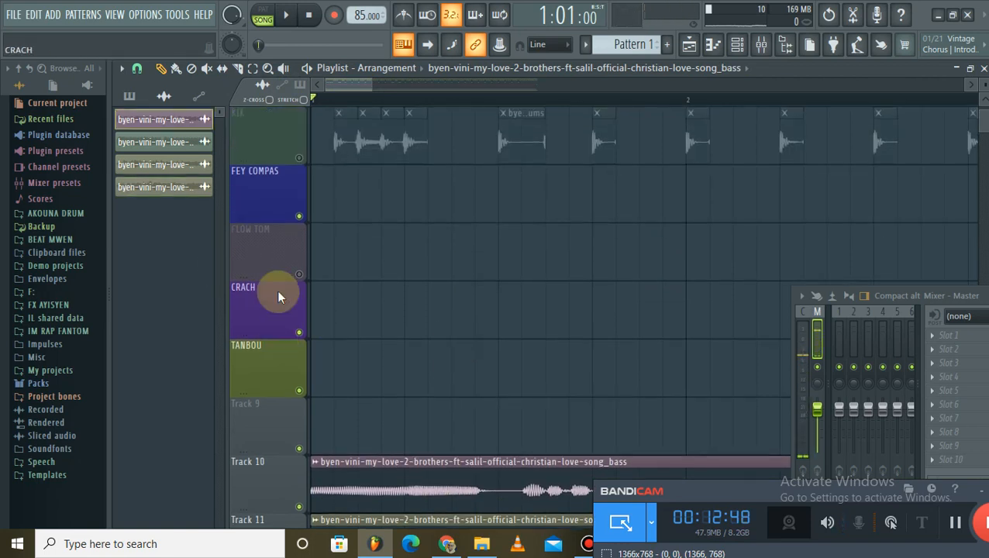
scroll(256, 295, "up", 1)
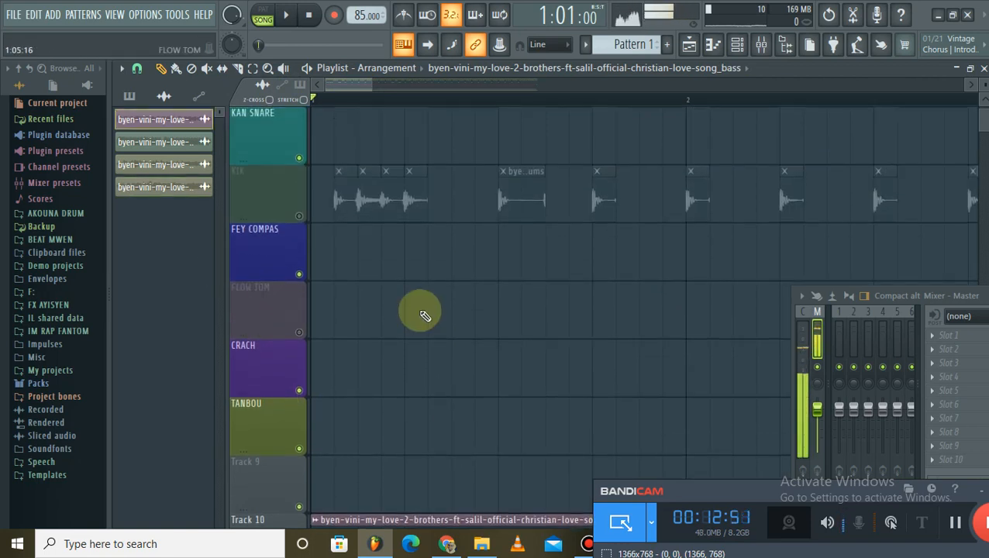
Move the drum slice at step 11 of bar 1 from Track 2 to the FLOW TOM track and resume playback
scroll(425, 315, "up", 2)
key("space")
left_click_drag(538, 223, 557, 454)
key("space")
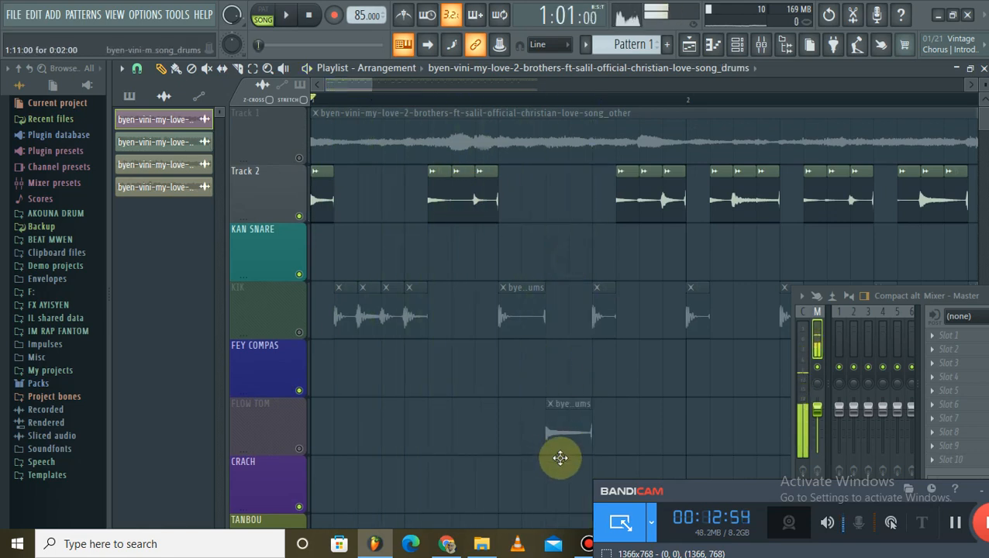
key("space")
Move the drum slices at steps 3 and 11 of bar 2 to the FLOW TOM track while checking playback
left_click_drag(345, 85, 361, 82)
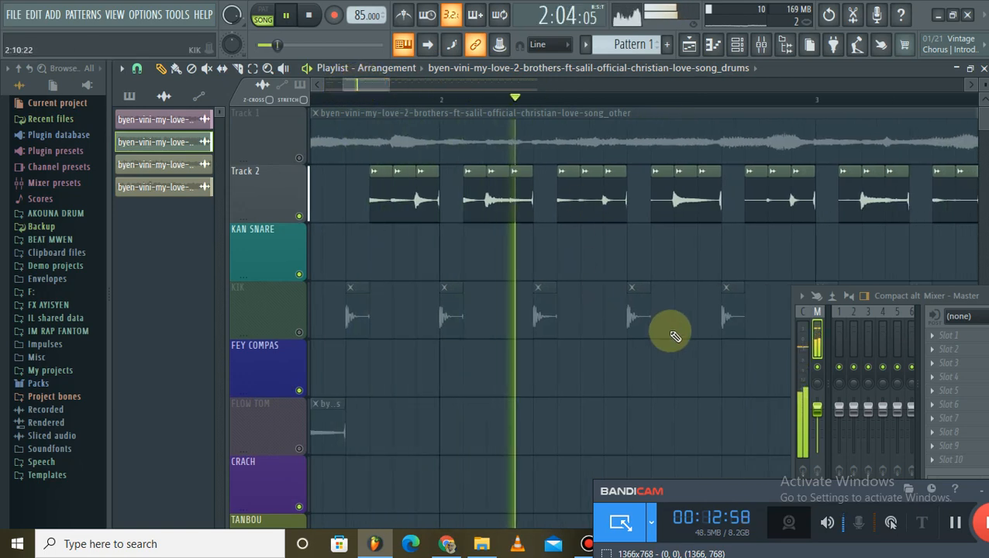
key("space")
left_click_drag(493, 210, 496, 310)
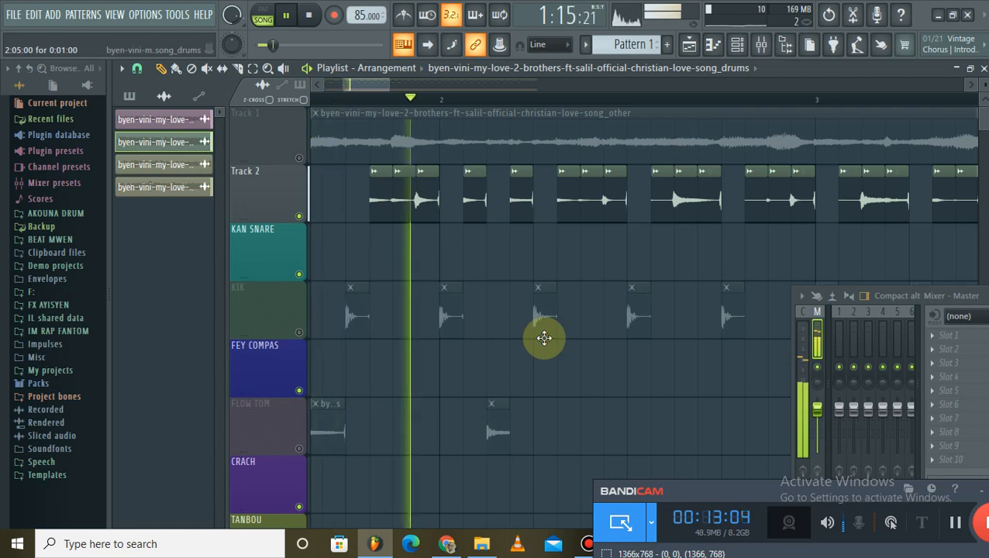
key("space")
left_click_drag(687, 199, 683, 446)
key("space")
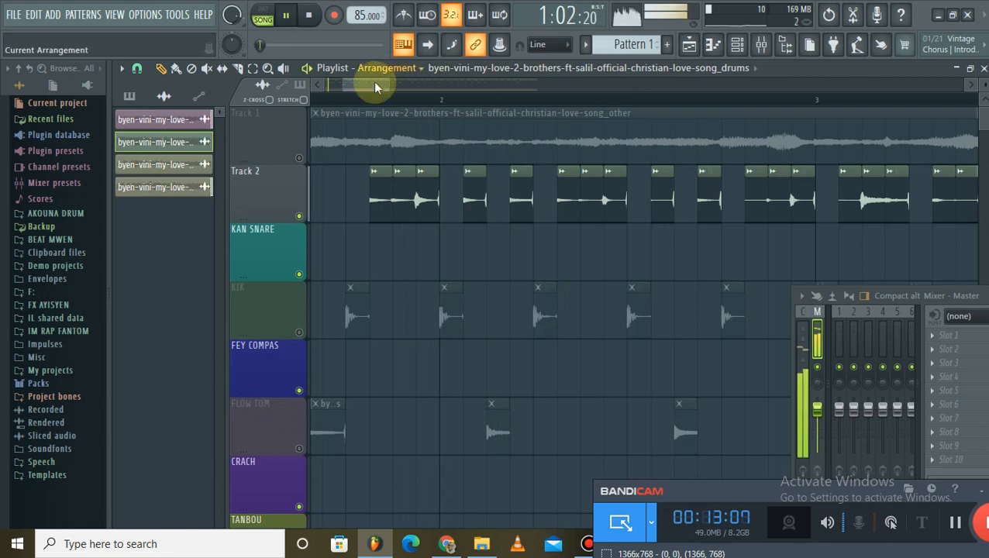
Move the drum slices at steps 3 and 11 of bar 3 to the FLOW TOM track
left_click_drag(373, 82, 401, 88)
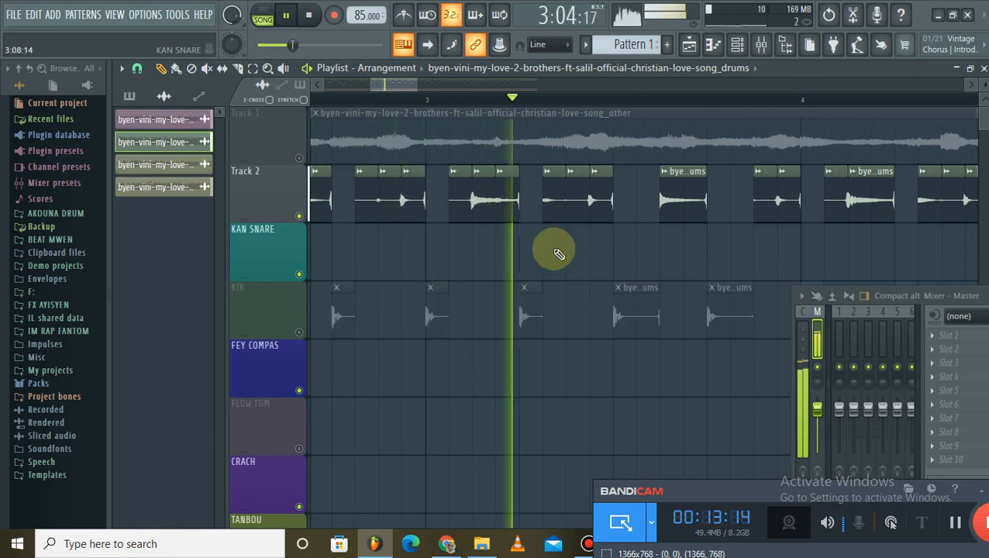
left_click_drag(486, 202, 474, 432)
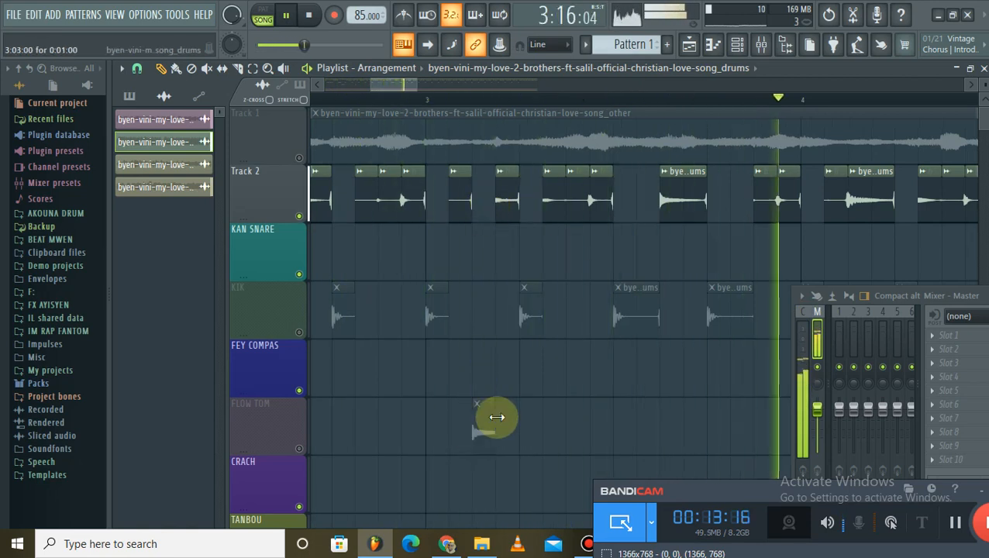
scroll(685, 81, "right", 3)
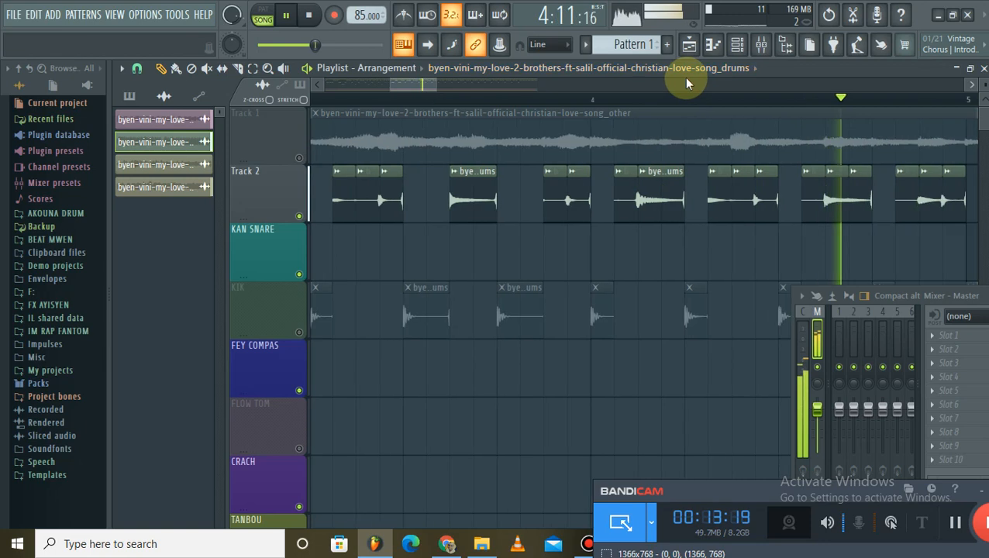
key("space")
left_click_drag(449, 200, 444, 431)
key("space")
Move the drum slices at steps 3 and 11 of bar 5 to the FLOW TOM track, shifting the first one step earlier
left_click_drag(432, 87, 452, 86)
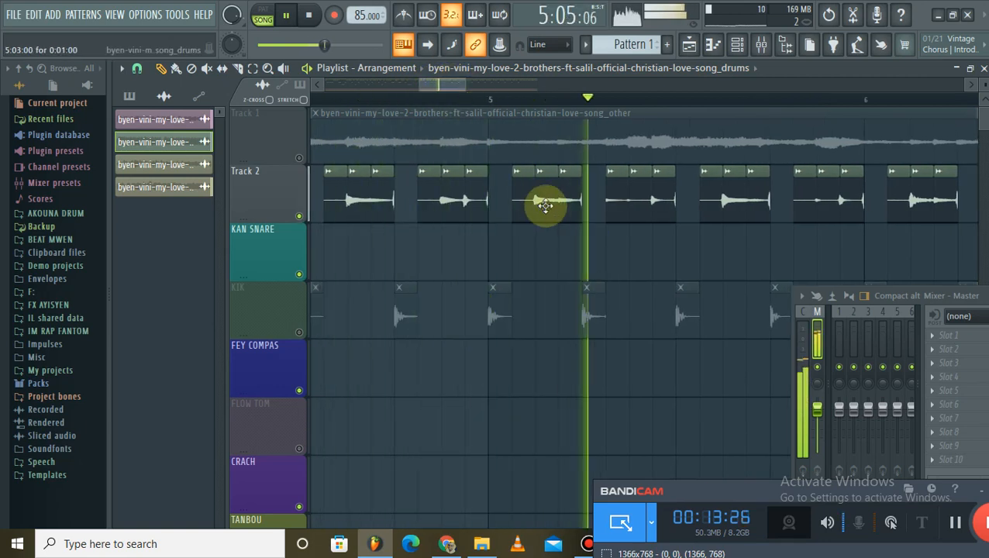
left_click_drag(545, 203, 540, 392)
key("space")
left_click_drag(539, 430, 515, 431)
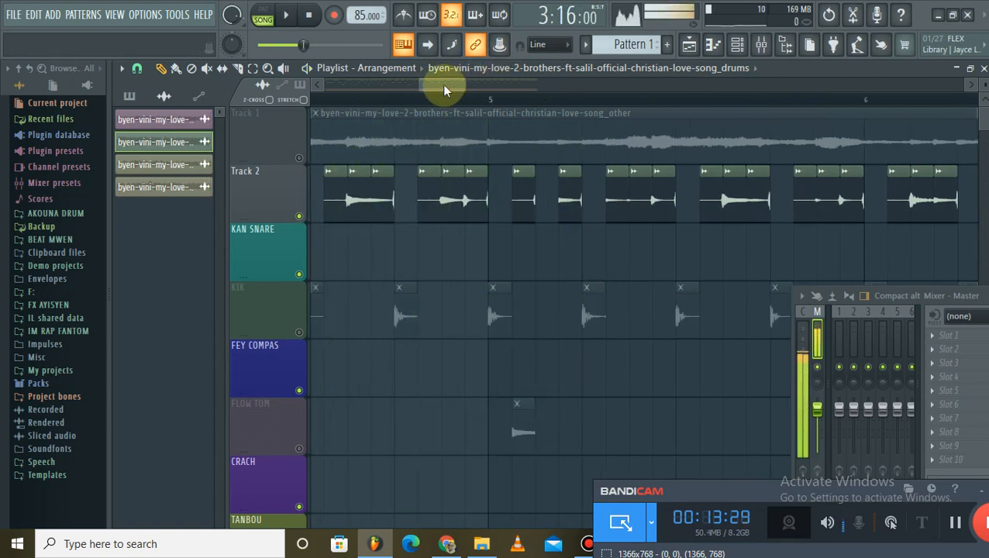
left_click_drag(450, 88, 460, 88)
key("space")
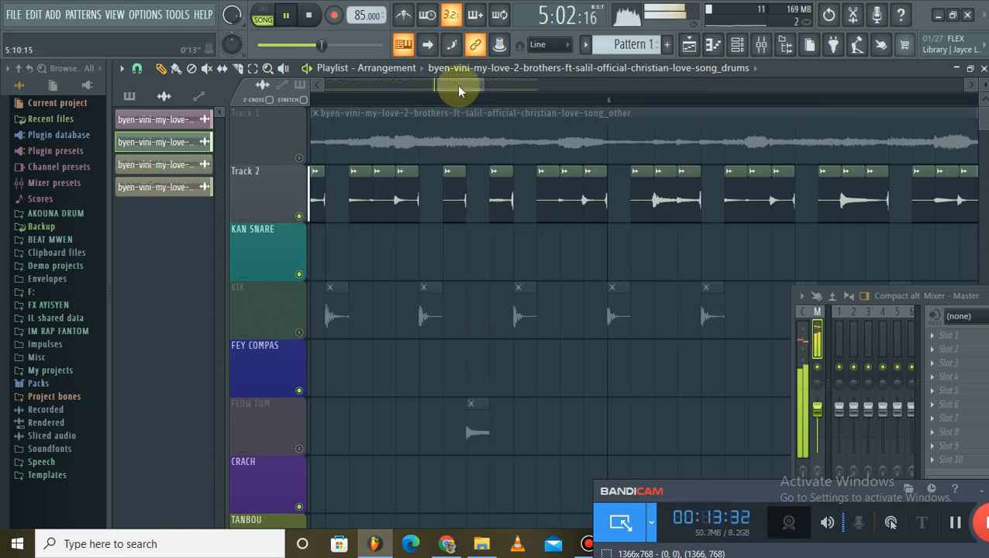
Move the drum slices at steps 3 and 11 of bar 6 and step 3 of bar 7 to the FLOW TOM track
left_click_drag(457, 86, 465, 85)
left_click_drag(542, 205, 543, 446)
left_click_drag(489, 87, 505, 88)
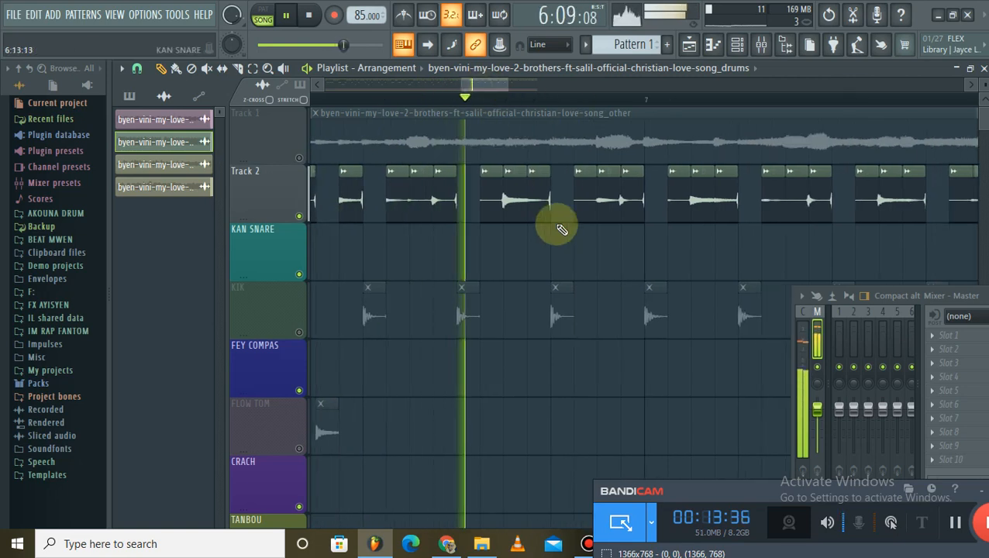
left_click_drag(512, 198, 512, 436)
key("space")
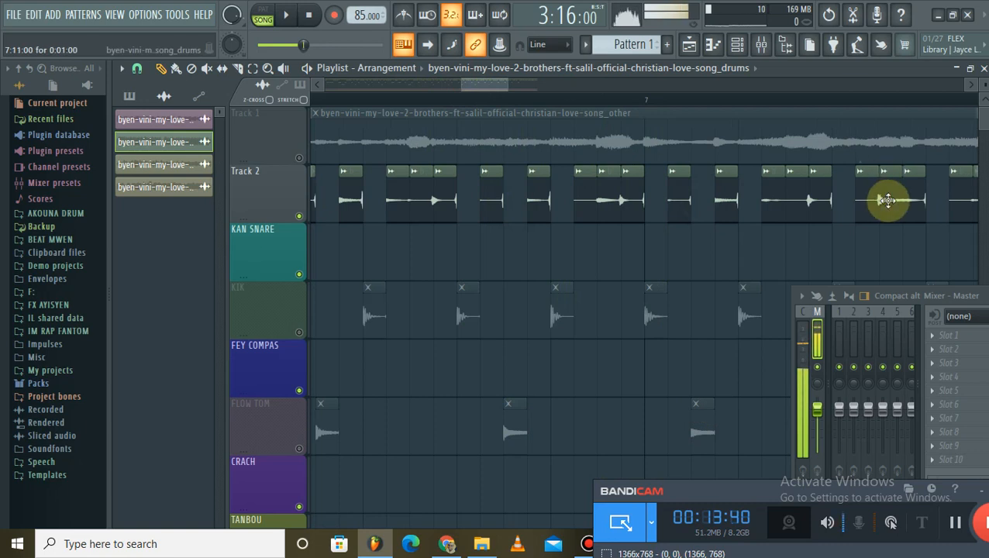
Move the bar 7 slice at step 11 to step 10 on the FLOW TOM track, and the bar 8 slice at step 3 straight down
left_click(487, 83)
left_click(366, 98)
left_click_drag(494, 85, 522, 86)
left_click_drag(496, 197, 472, 362)
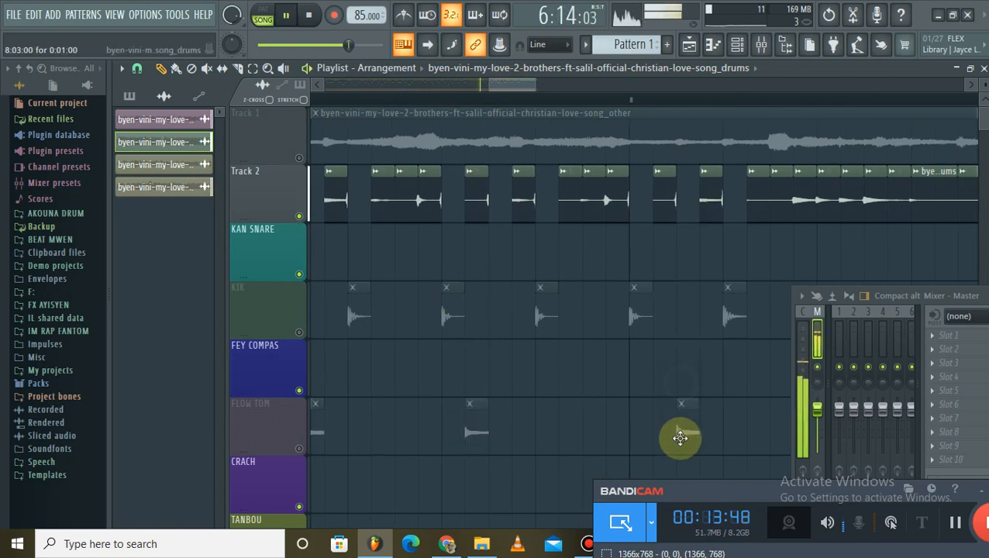
Move the drum slice at step 8 of bar 8 to the KAN SNARE track
left_click_drag(533, 94, 541, 91)
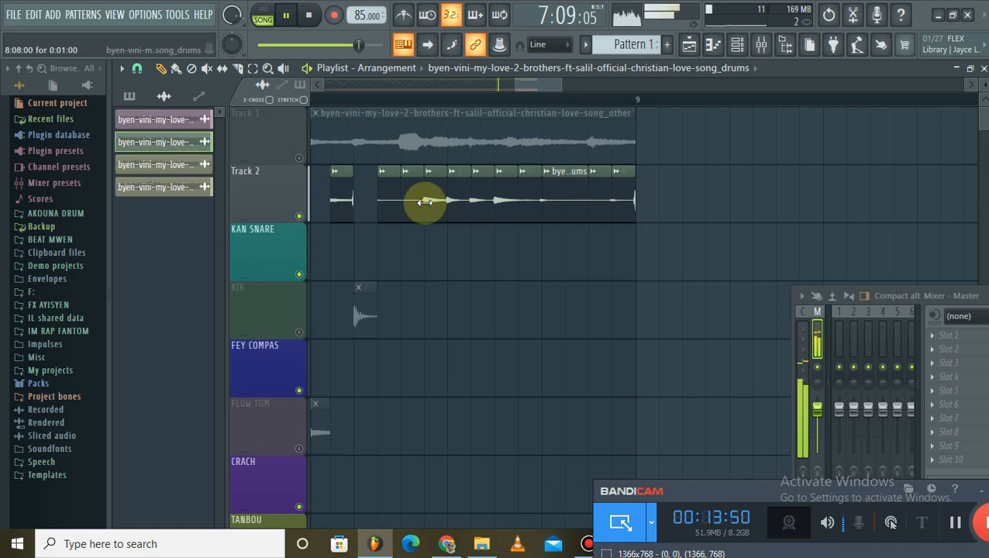
left_click_drag(437, 198, 435, 437)
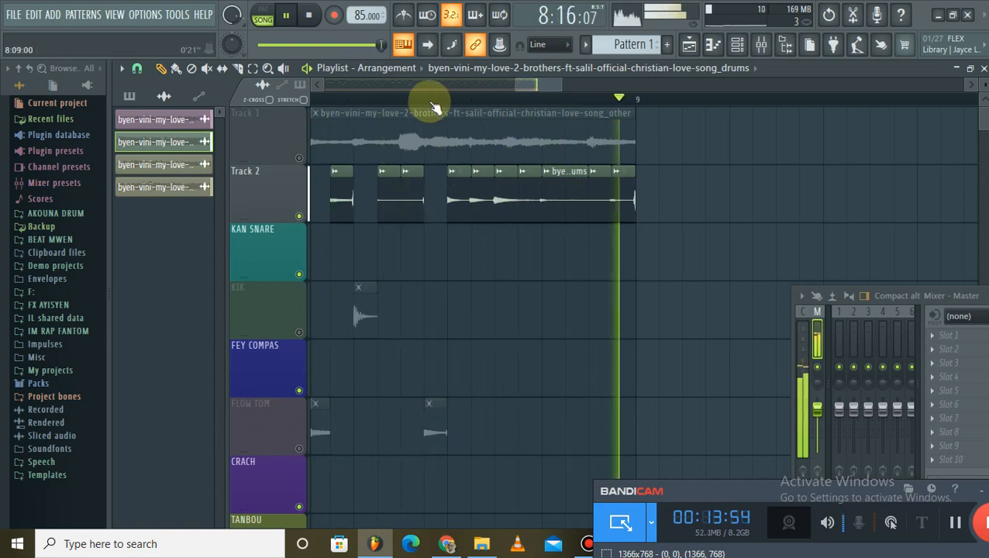
key("space")
left_click_drag(433, 411, 454, 236)
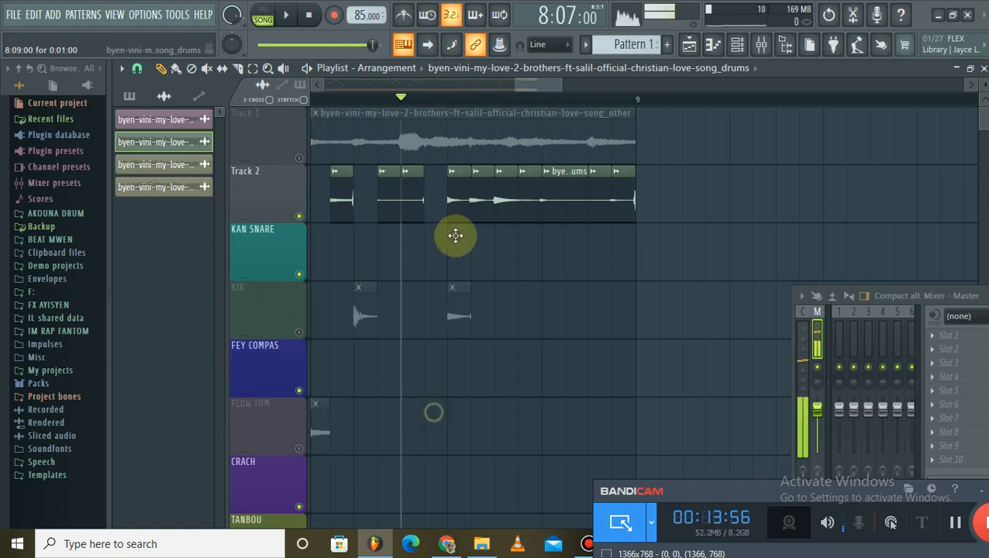
key("space")
key("space")
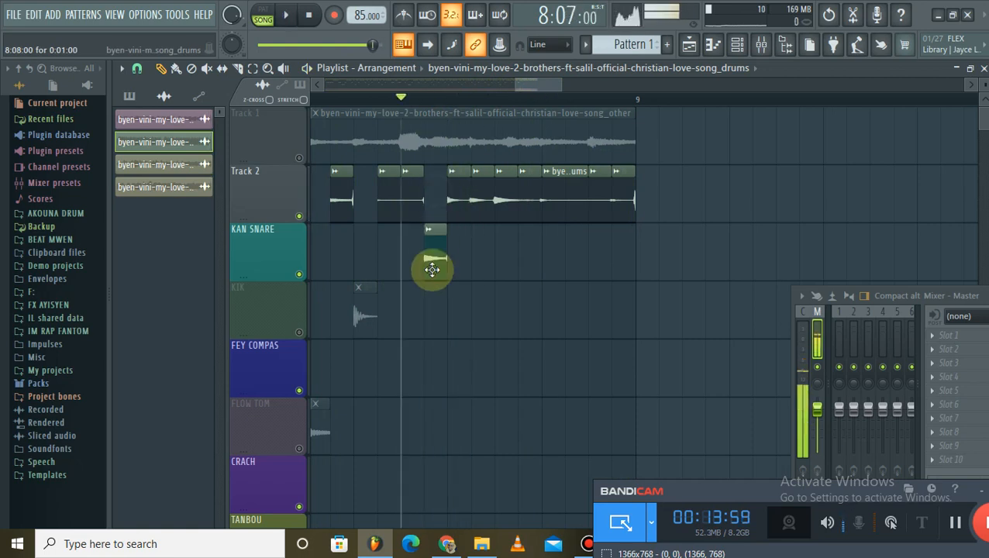
Move the drum slices at steps 8 and 11 of bar 8 to the TANBOU track and mute that track
left_click_drag(421, 395, 443, 391)
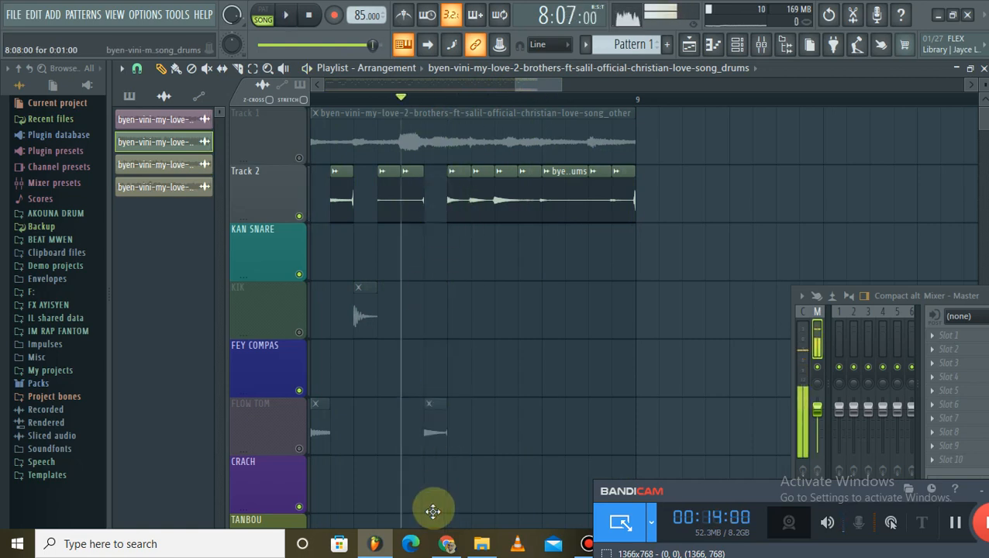
scroll(481, 294, "down", 2)
key("space")
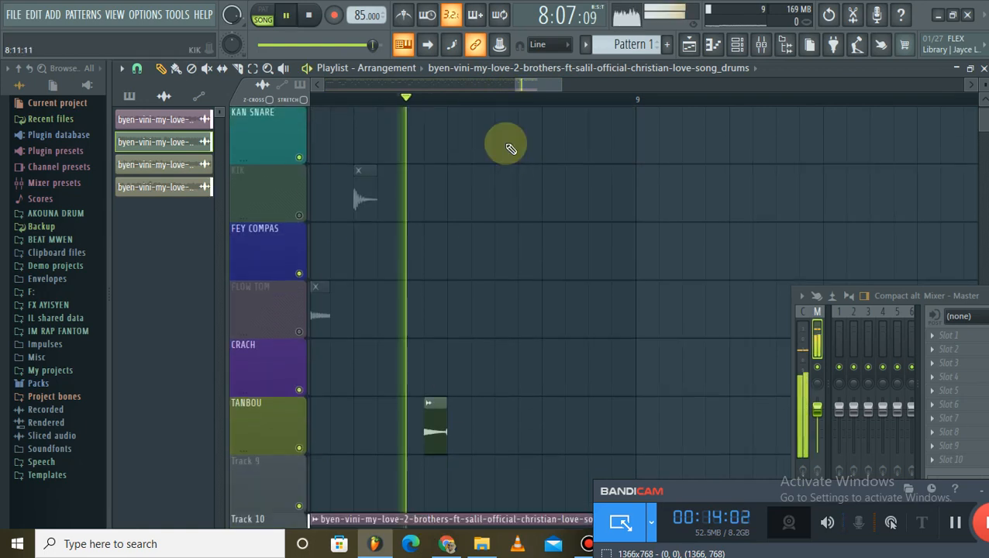
scroll(505, 127, "up", 1)
key("space")
left_click_drag(505, 182, 499, 517)
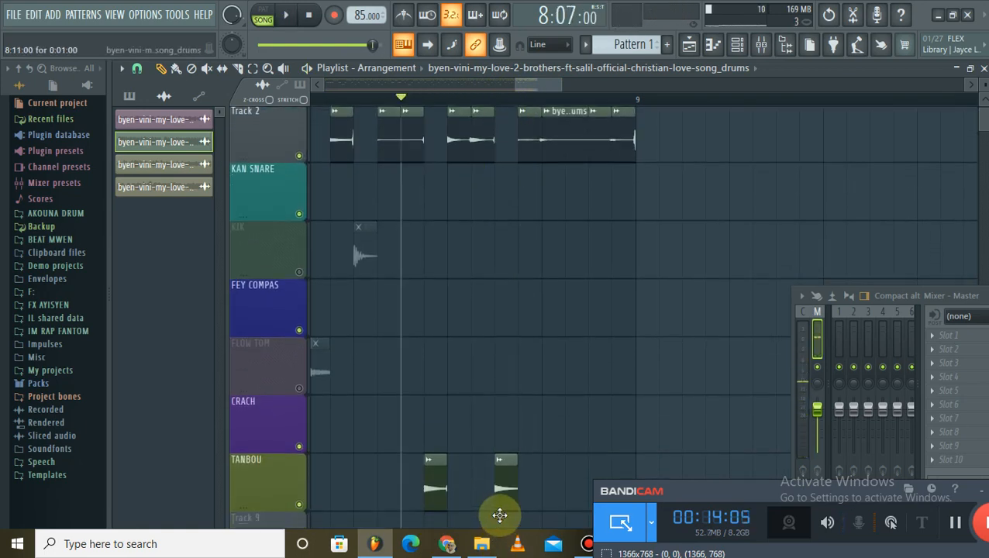
left_click(299, 503)
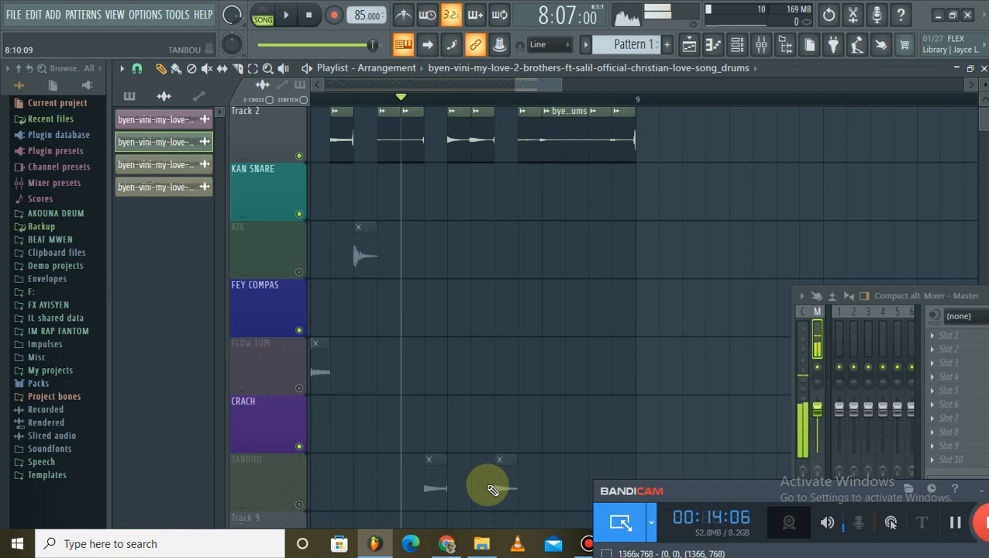
Move the drum slices at steps 9 and 10 of bar 8 to the TANBOU track during playback
key("space")
key("space")
key("space")
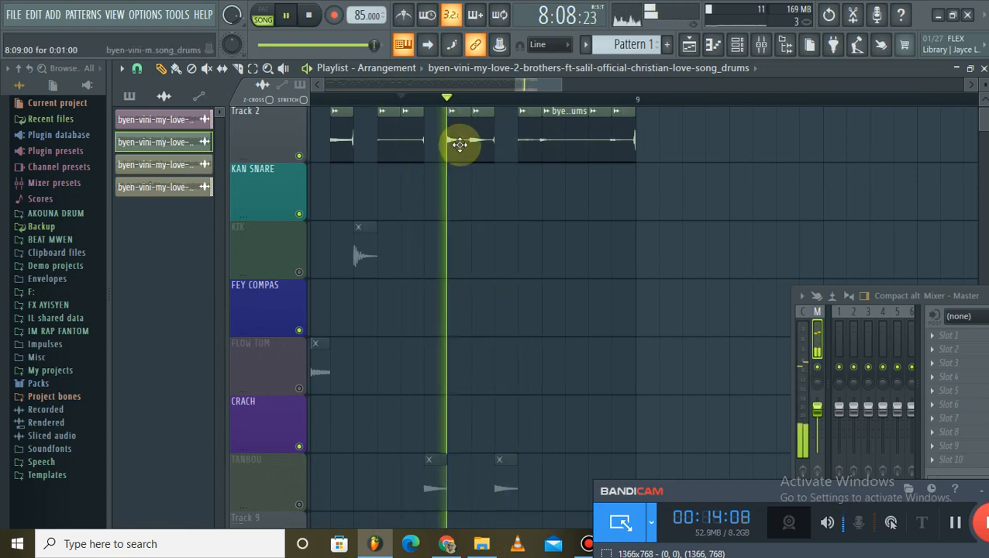
left_click_drag(459, 145, 465, 493)
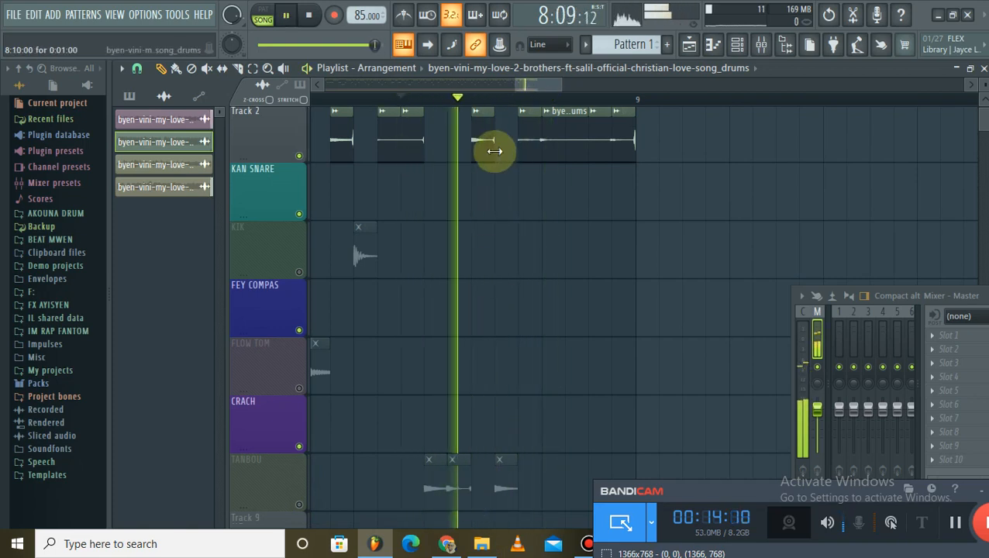
left_click_drag(484, 146, 479, 498)
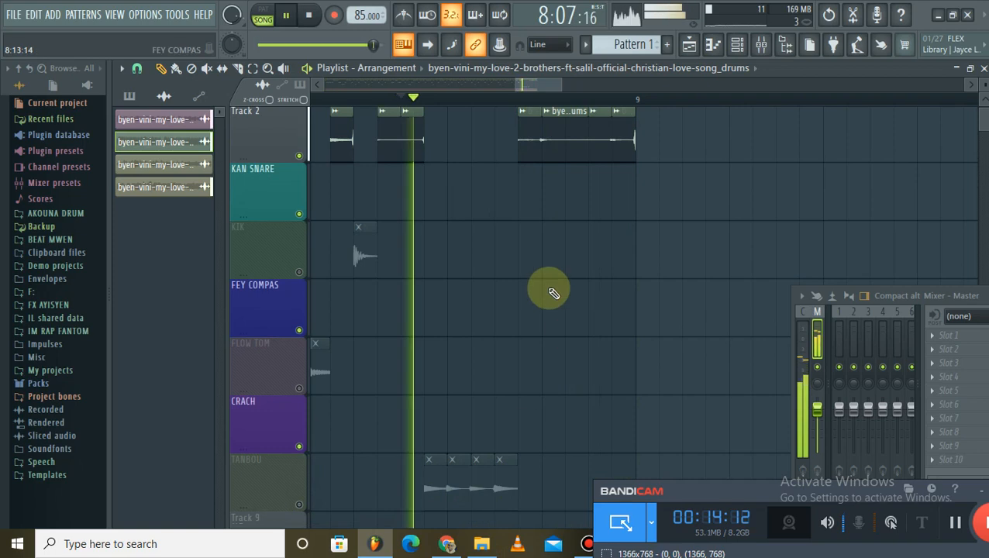
Play back the remaining Track 2 slices and review how the drum hits are sorted across the tracks
scroll(554, 293, "up", 1)
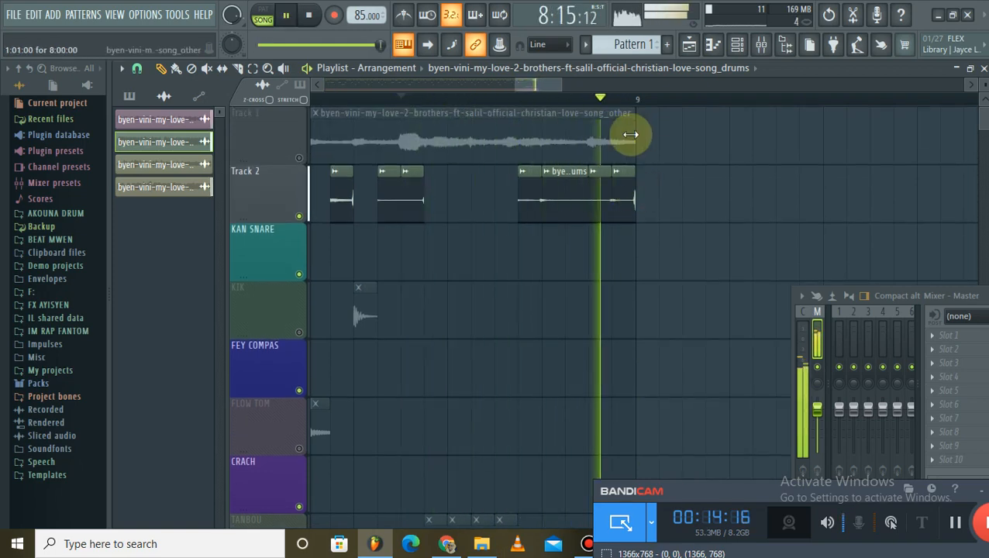
scroll(665, 105, "down", 5)
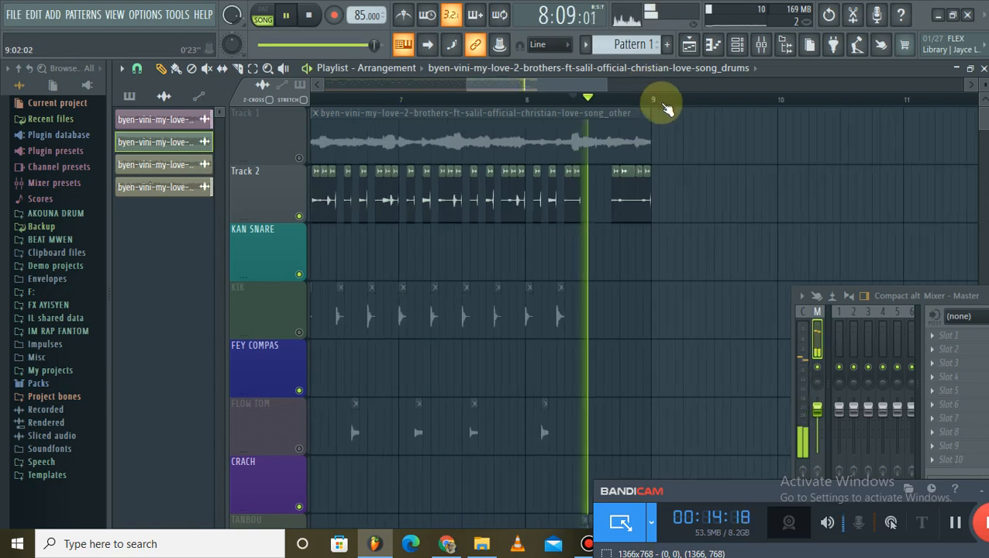
left_click(470, 99)
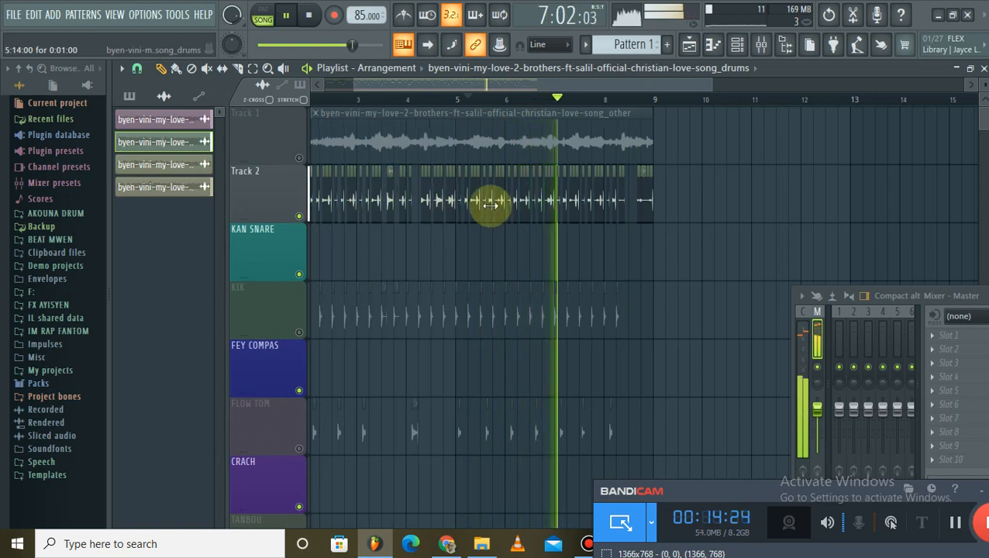
scroll(420, 103, "down", 1)
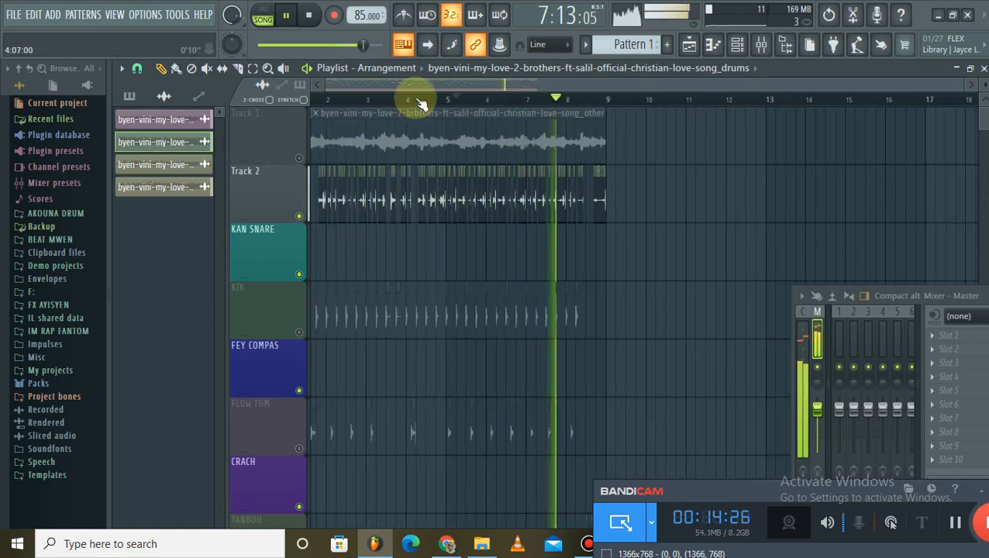
scroll(421, 103, "down", 1)
scroll(393, 224, "down", 4)
scroll(393, 223, "up", 2)
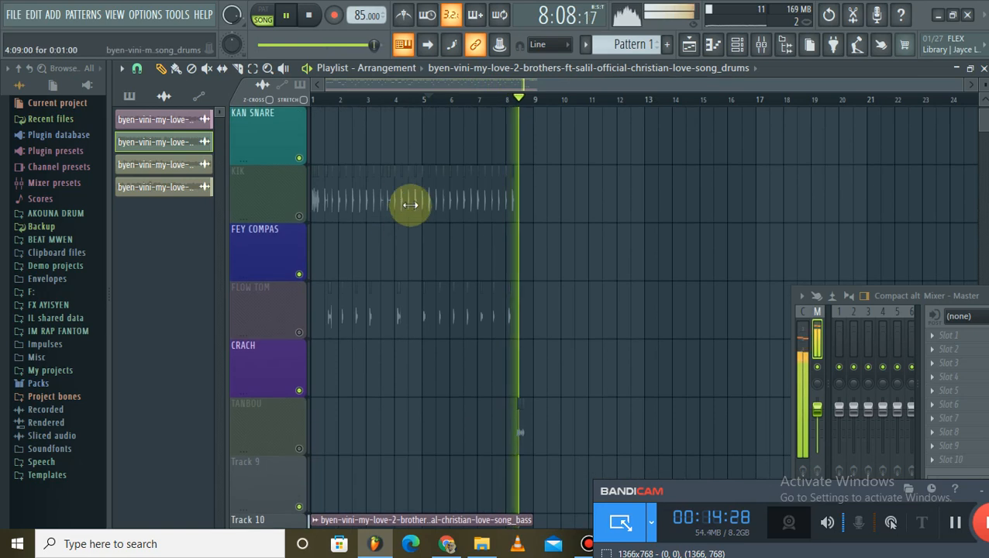
scroll(398, 88, "up", 2)
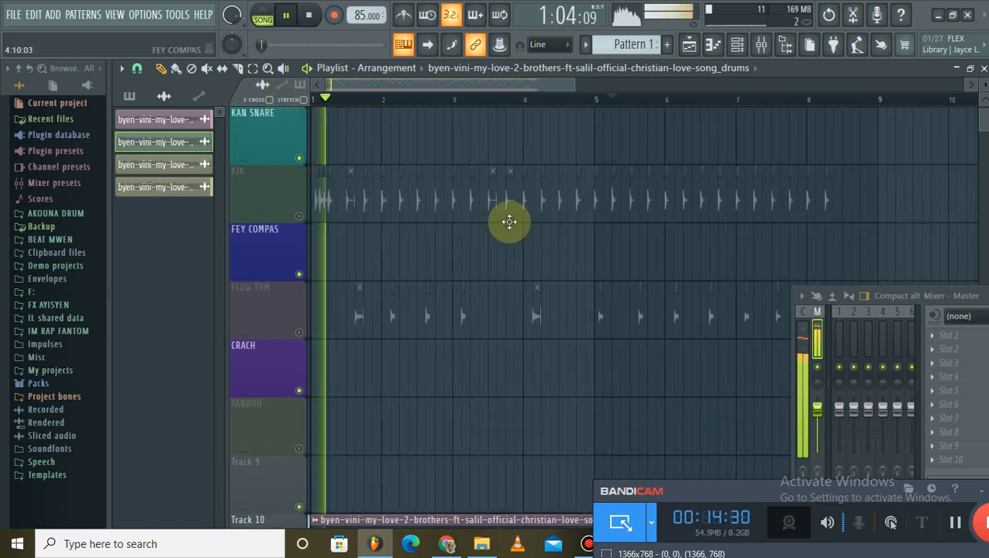
scroll(507, 221, "up", 2)
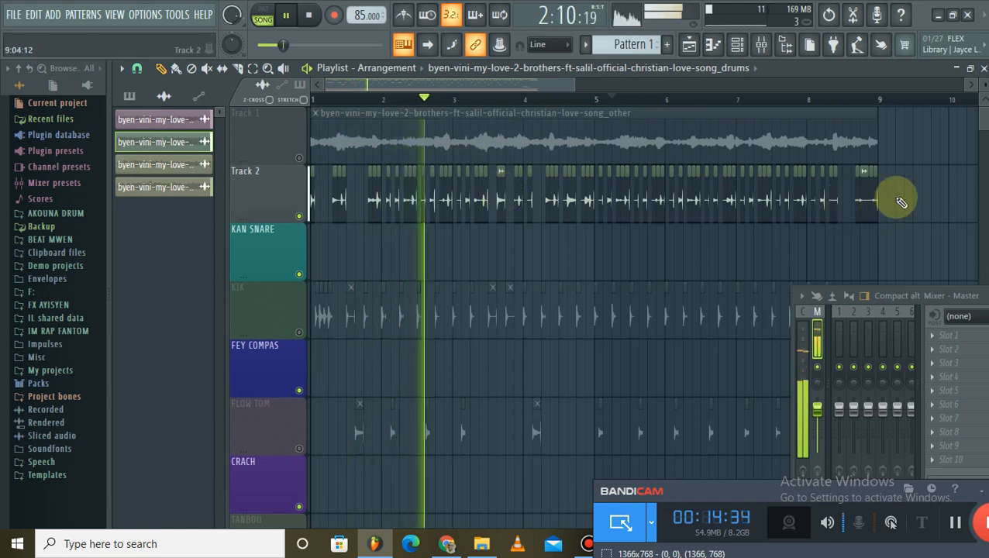
Delete the leftover drum slices on Track 2 and move all the FLOW TOM slices to the FEY COMPAS track
key("space")
left_click_drag(906, 196, 240, 196)
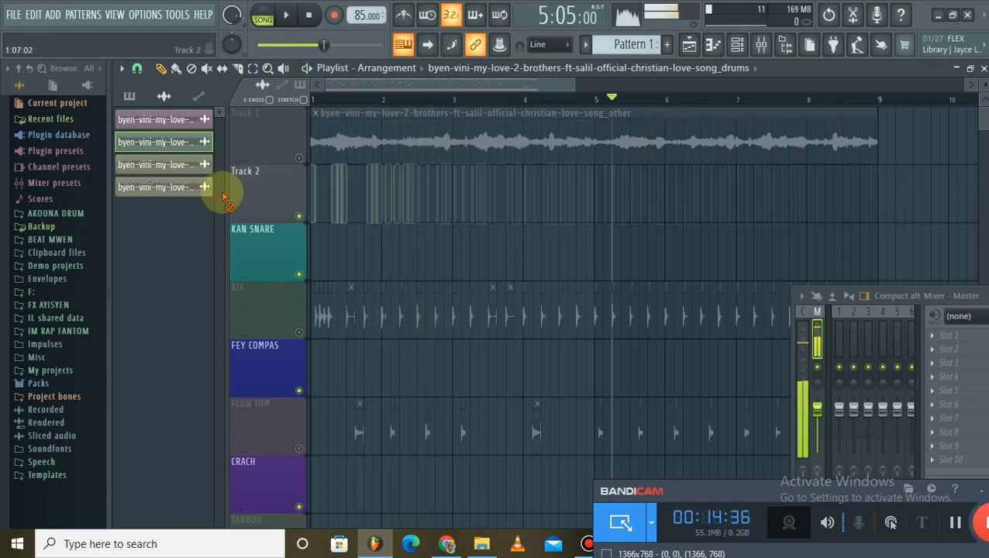
scroll(261, 203, "down", 3)
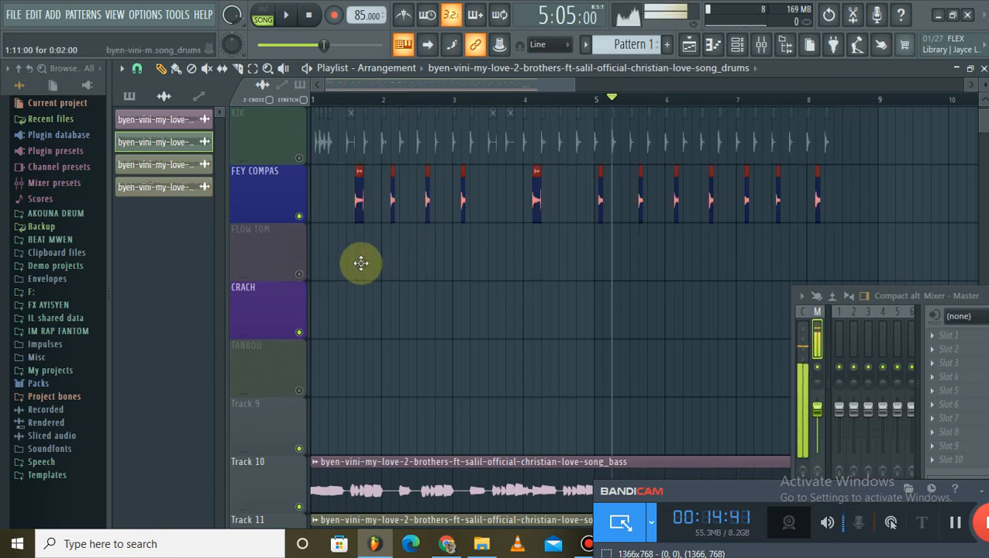
scroll(361, 263, "up", 3)
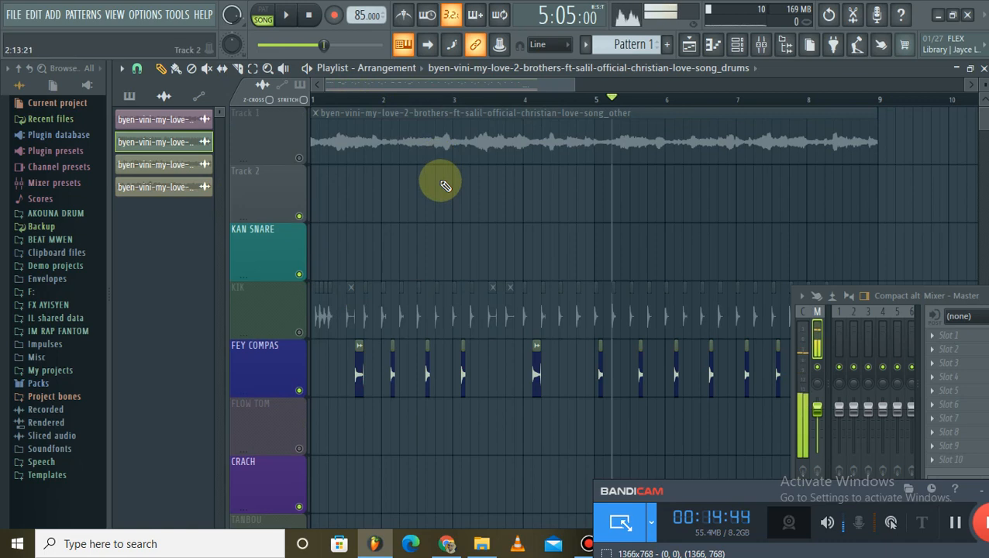
Rename Pattern 1 as KIK and place a four-bar clip of it on Track 2 starting at bar 1
left_click(668, 45)
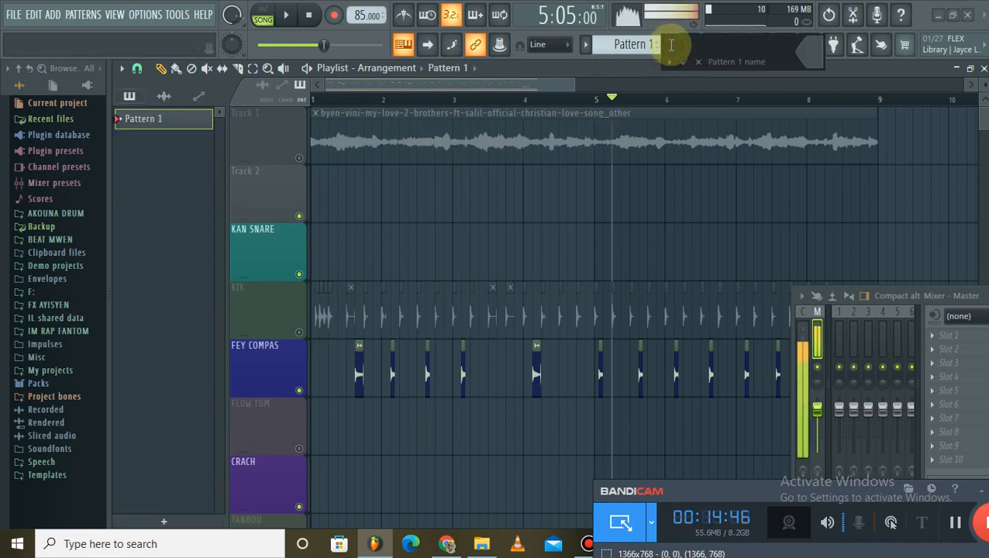
key("Return")
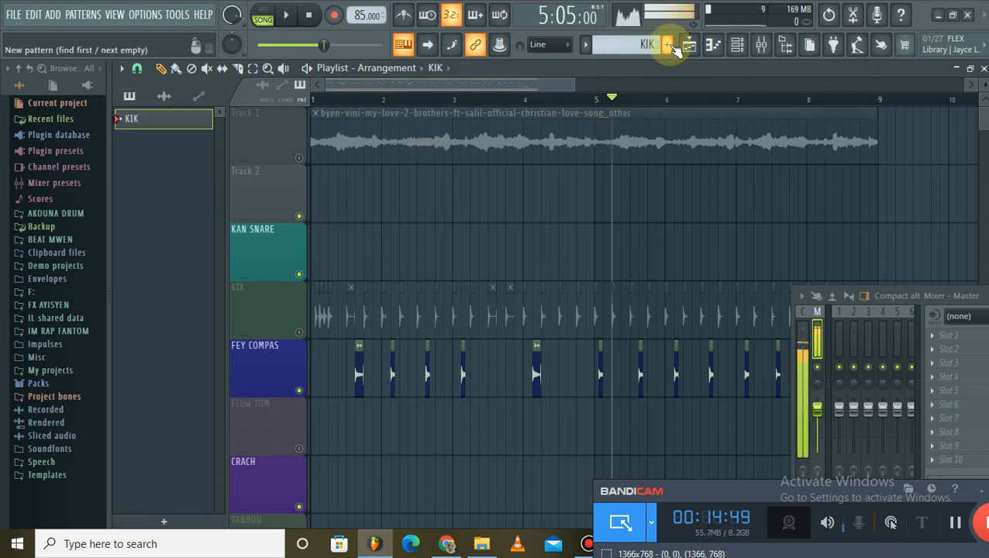
left_click(737, 47)
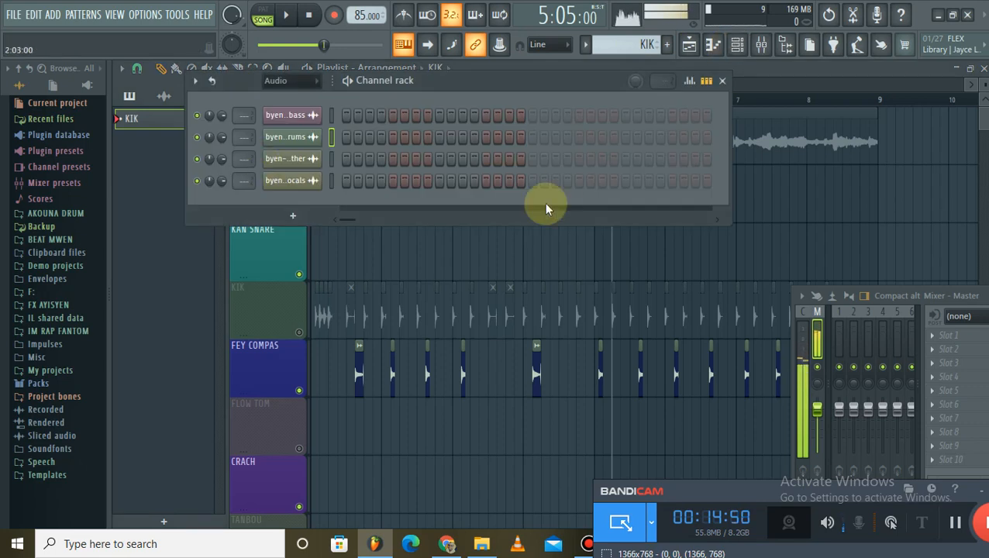
key("F6")
left_click_drag(484, 210, 192, 196)
left_click_drag(380, 191, 594, 194)
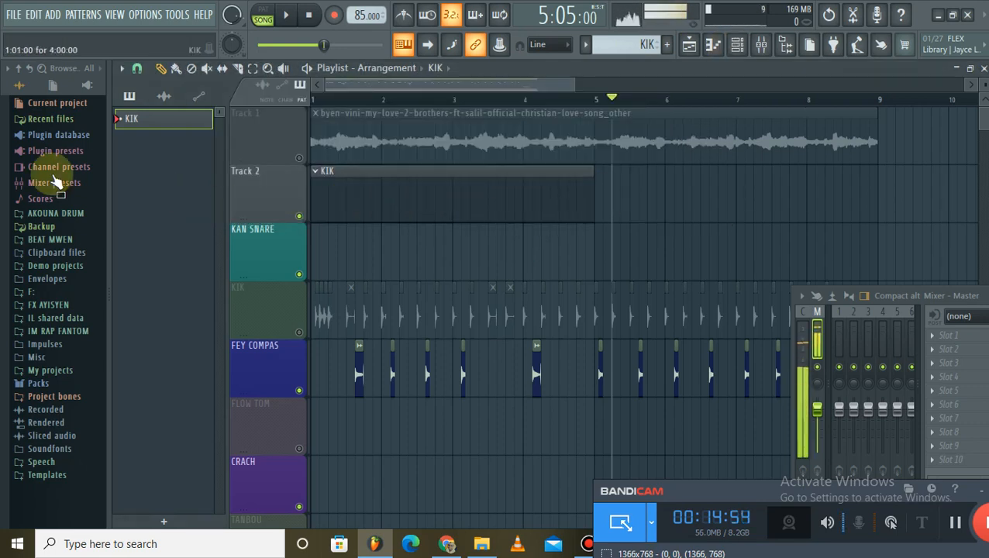
Browse the AKOUNA sample pack on drive F: and open its KIK KREYOL folder of kick samples
left_click(34, 292)
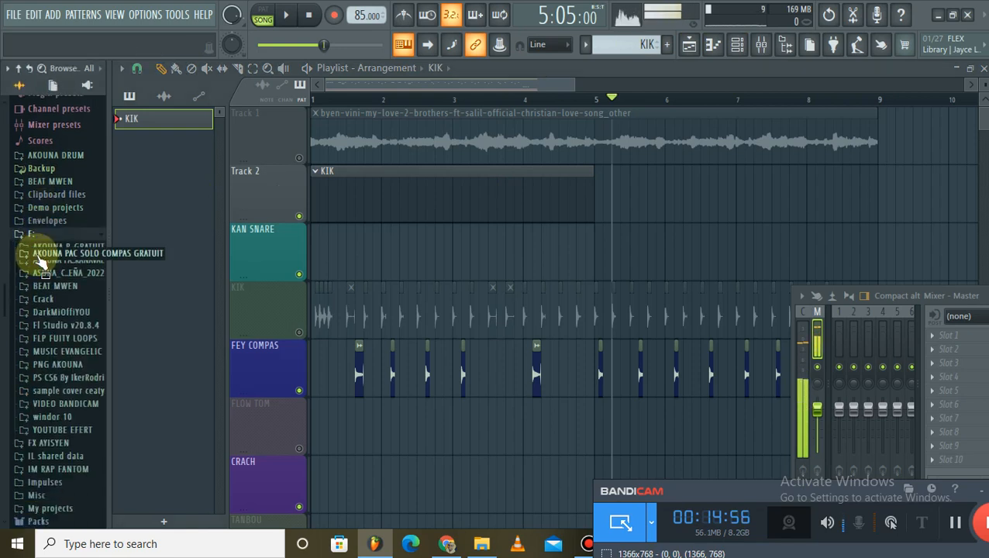
left_click(66, 251)
scroll(66, 221, "down", 5)
scroll(42, 146, "up", 5)
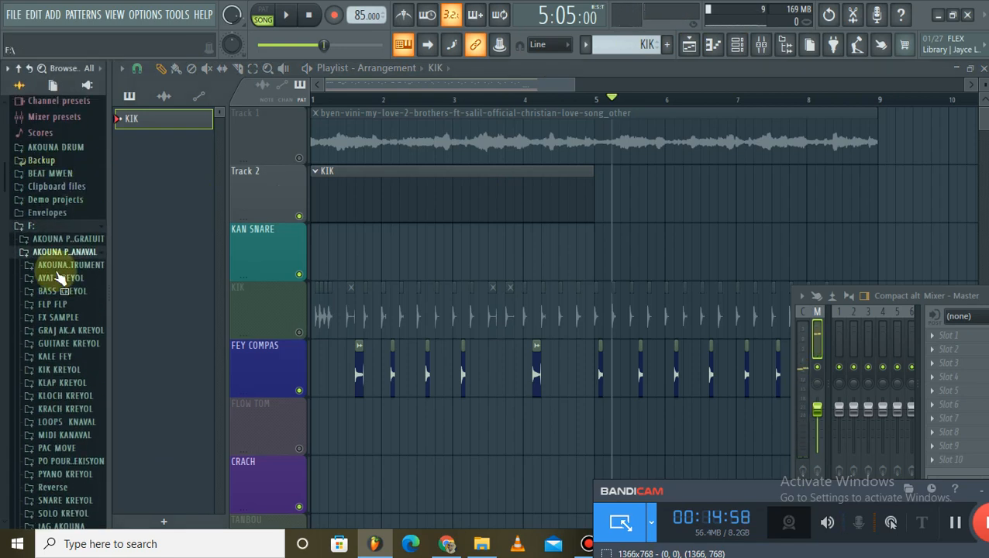
left_click(62, 356)
scroll(62, 337, "down", 2)
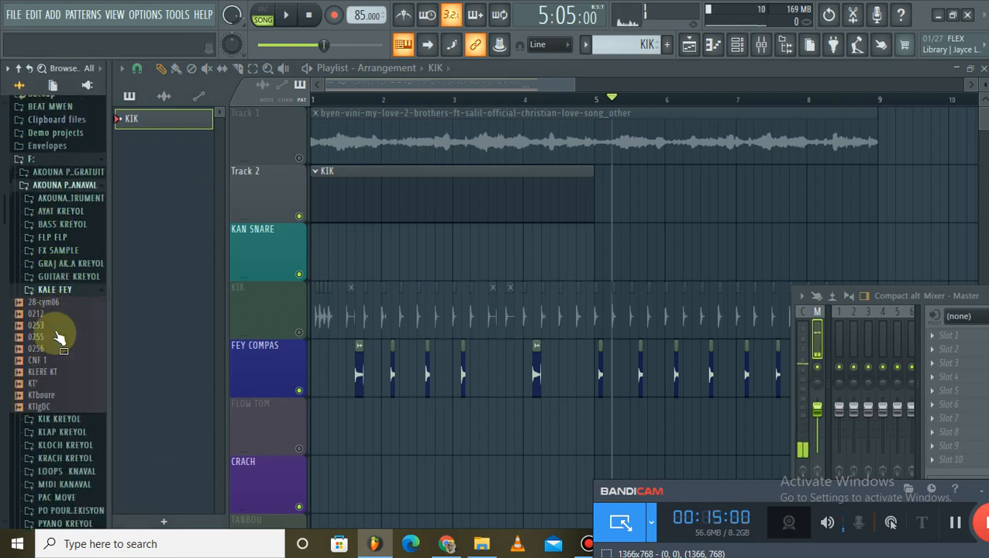
left_click(62, 286)
left_click(62, 300)
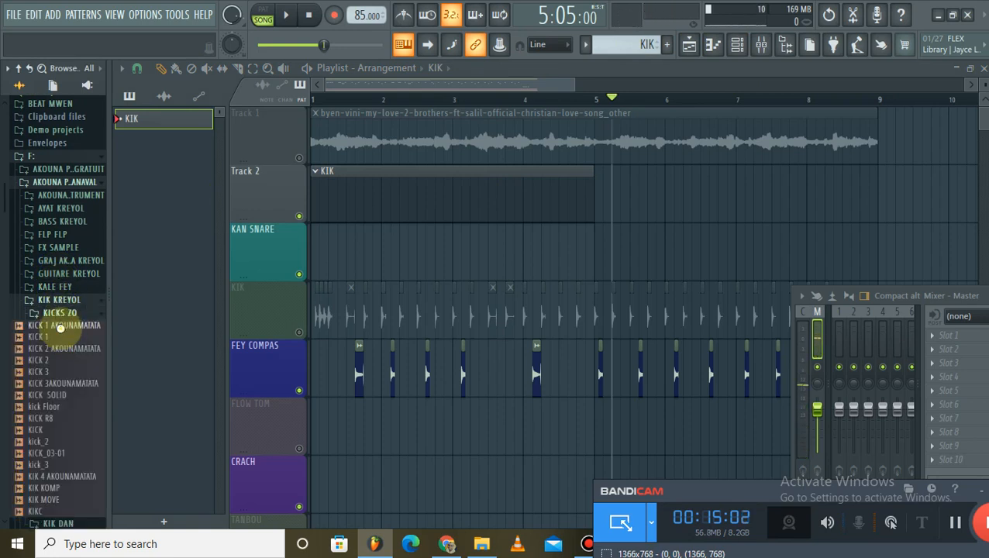
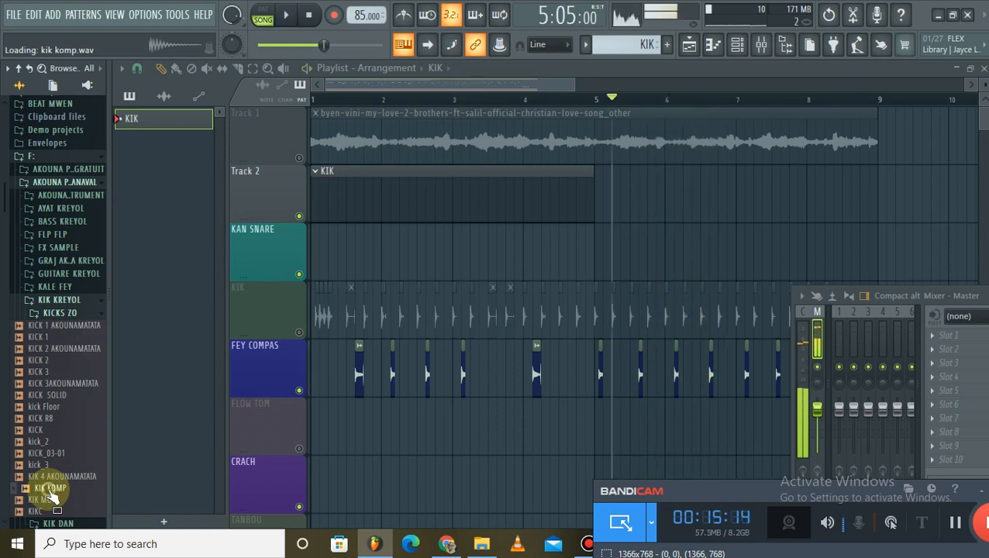
Add a channel filter group named DRUMS to the channel rack
left_click(736, 47)
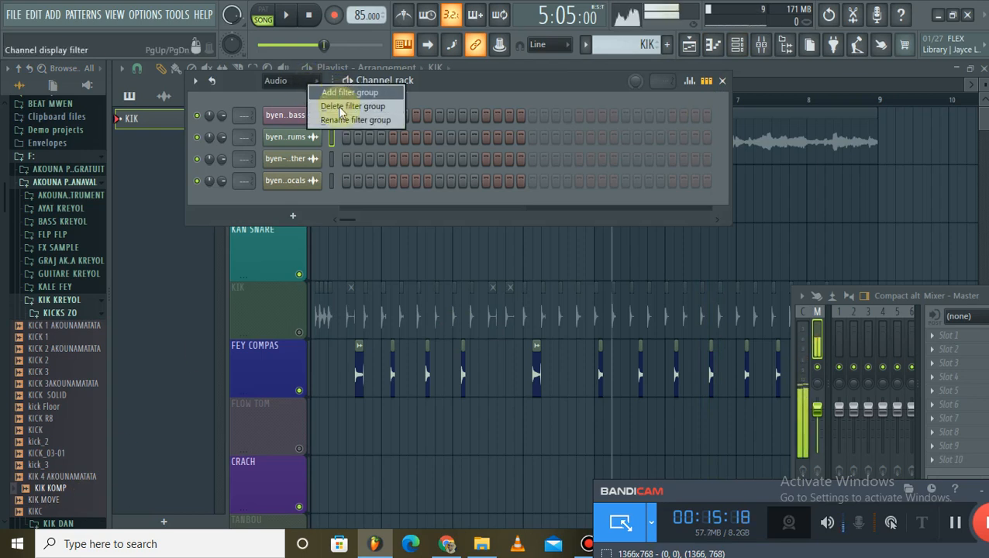
left_click(343, 93)
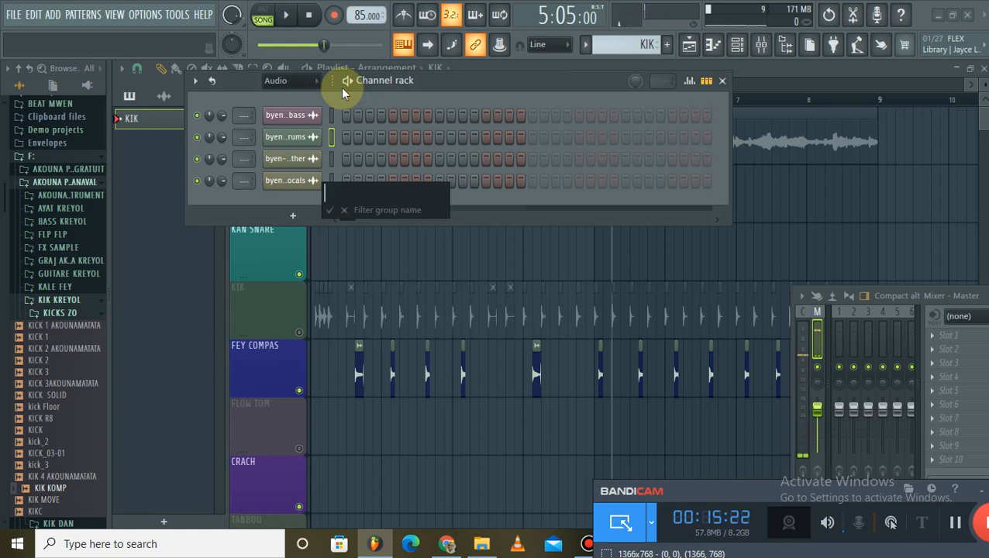
type("DRUMS")
key("Return")
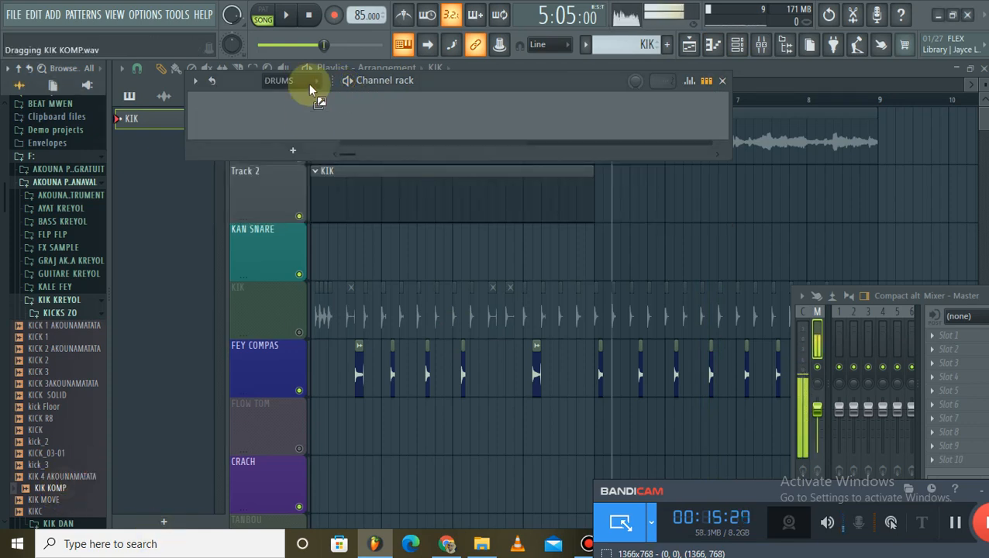
Load the KIK KOMP sample as a channel in the DRUMS group and fill each 4 steps
left_click_drag(302, 106, 302, 108)
right_click(304, 113)
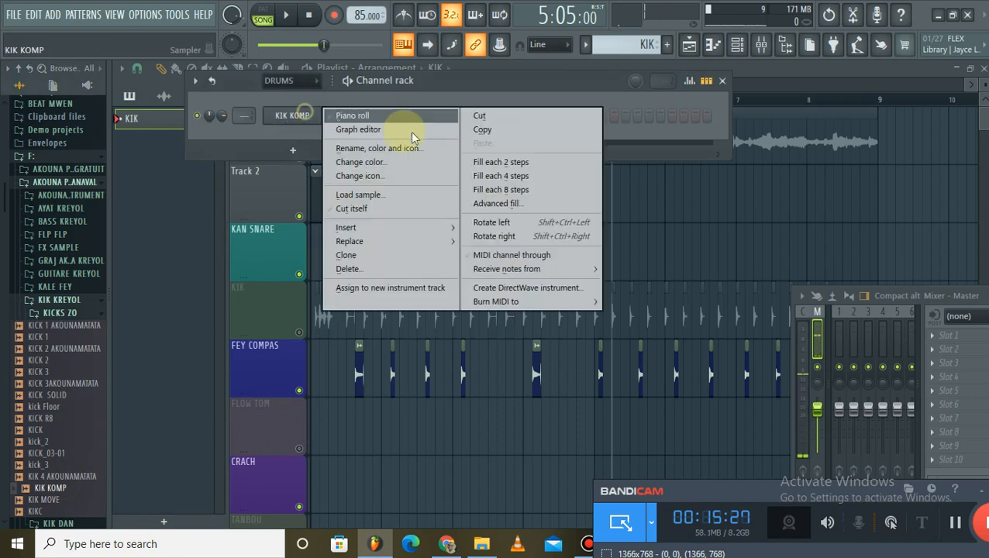
left_click(519, 178)
left_click(525, 182)
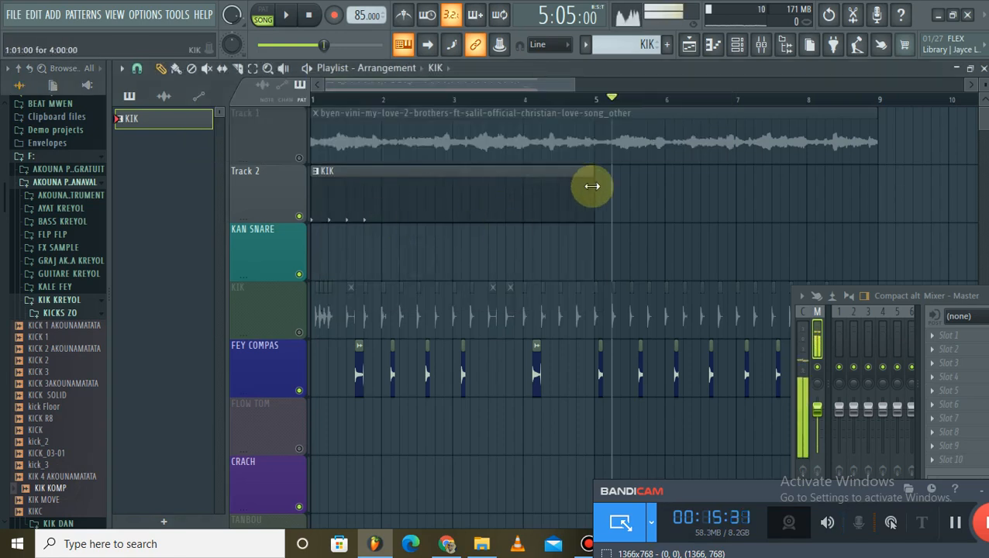
Shorten the KIK clip on Track 2 to one bar and add copies at bars 2, 3 and 4 during playback
left_click_drag(592, 186, 389, 202)
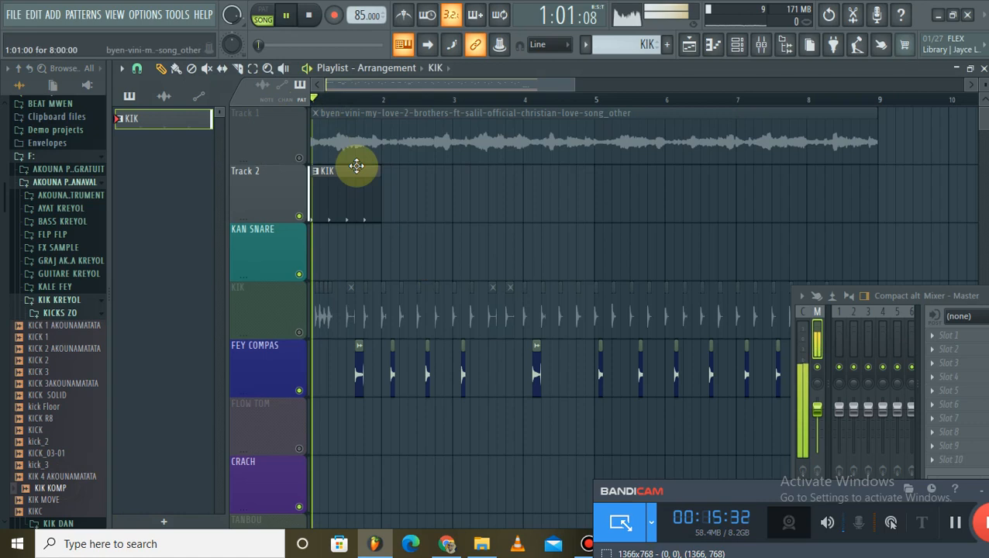
key("space")
left_click(387, 209)
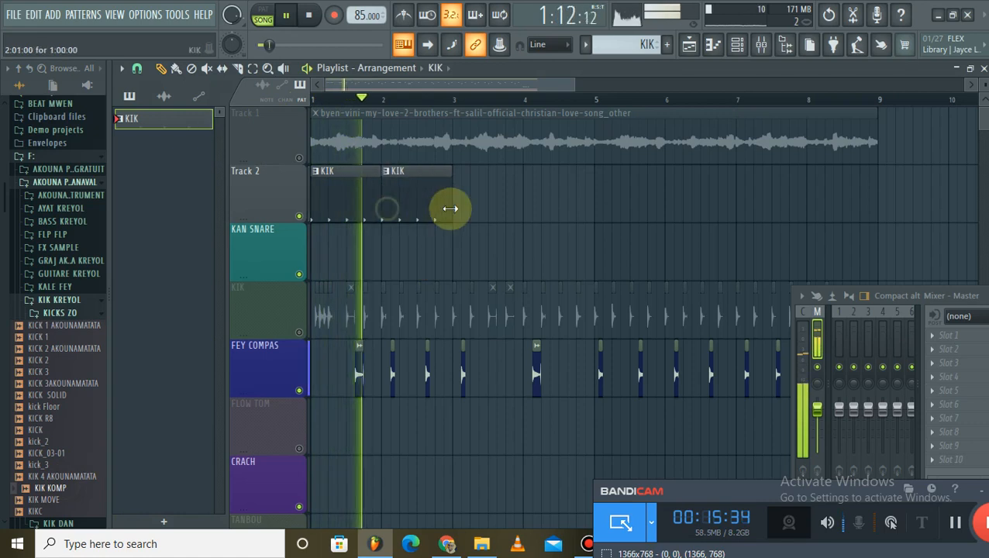
left_click(461, 207)
left_click(535, 207)
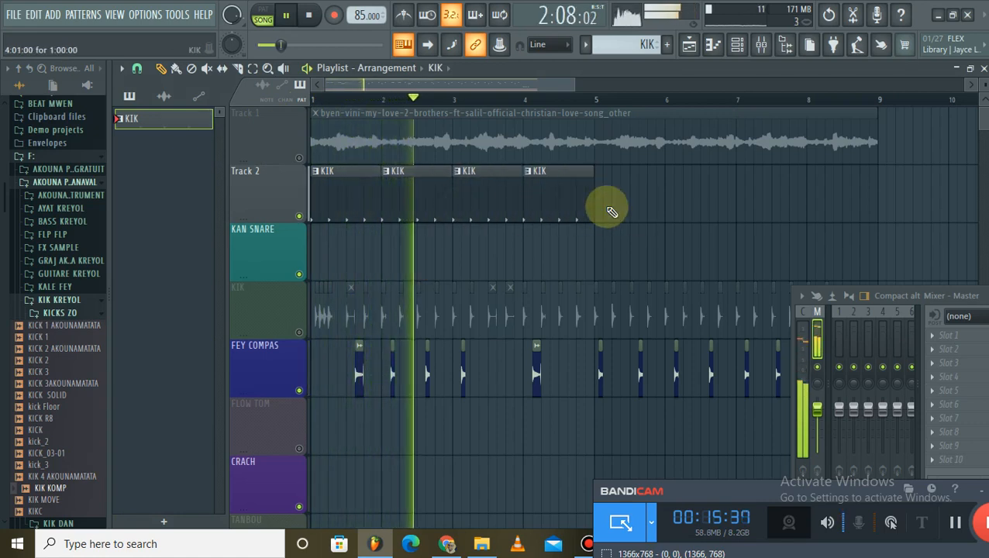
scroll(588, 192, "down", 3)
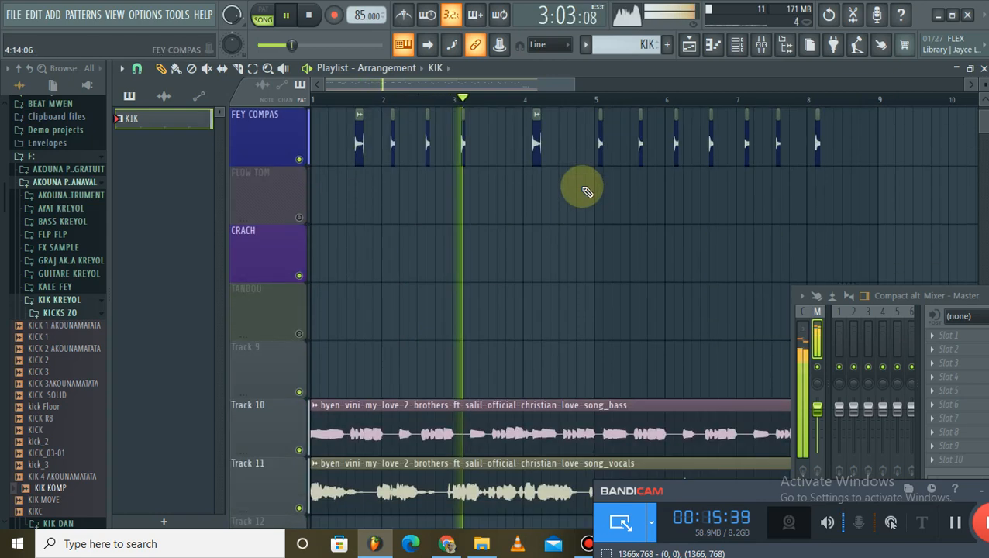
Mute the bass stem on Track 10 during playback
scroll(315, 227, "down", 5)
left_click(299, 153)
scroll(419, 169, "up", 1)
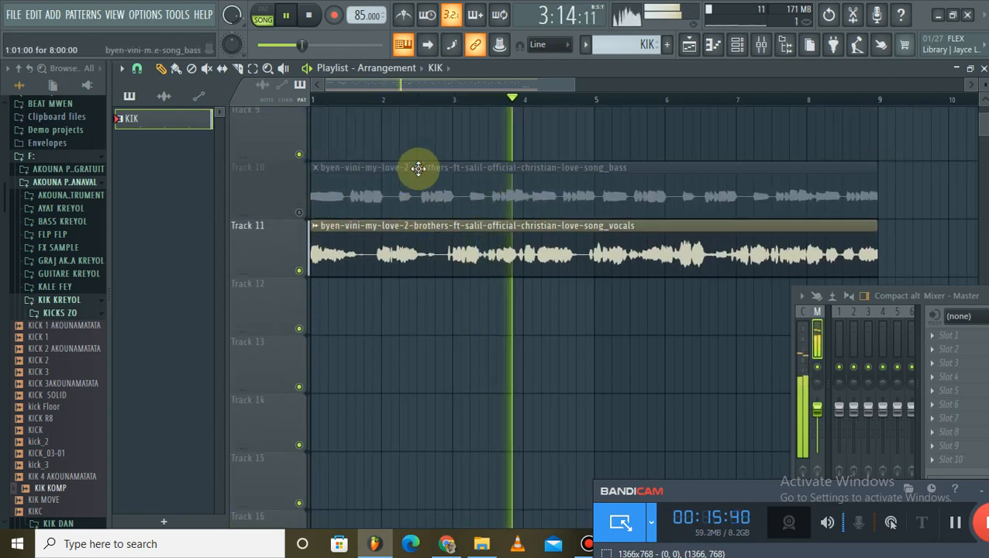
Add one-bar KIK pattern clips on Track 2 at bars 5, 6, 7 and 8
scroll(434, 163, "up", 8)
left_click(616, 206)
left_click(671, 206)
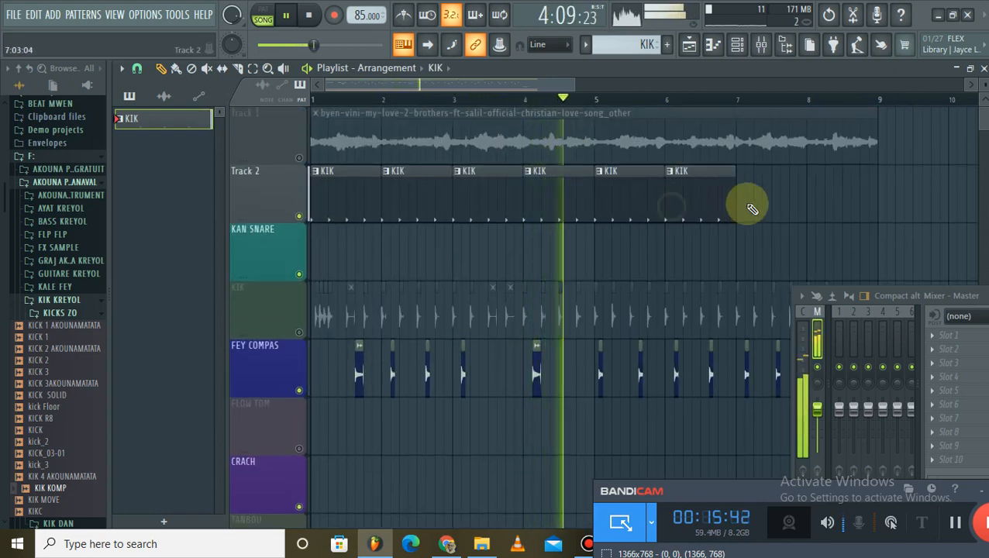
left_click(753, 206)
left_click(819, 205)
Shorten the KIK clip at bar 8 on Track 2 to six steps, matching the end of the sliced kick hits
scroll(861, 207, "down", 1)
left_click_drag(859, 162, 848, 156)
scroll(845, 213, "down", 1)
scroll(860, 171, "up", 1)
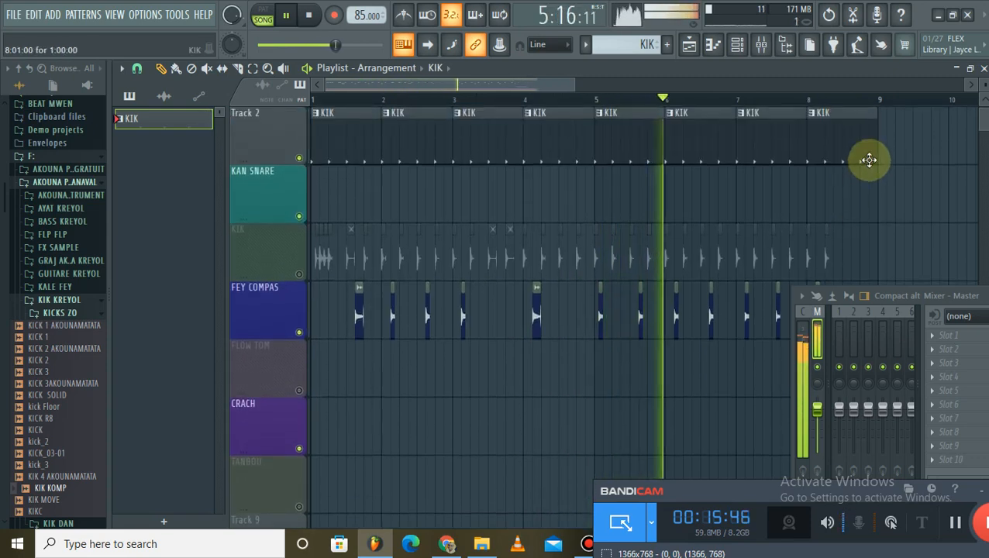
left_click_drag(872, 157, 828, 156)
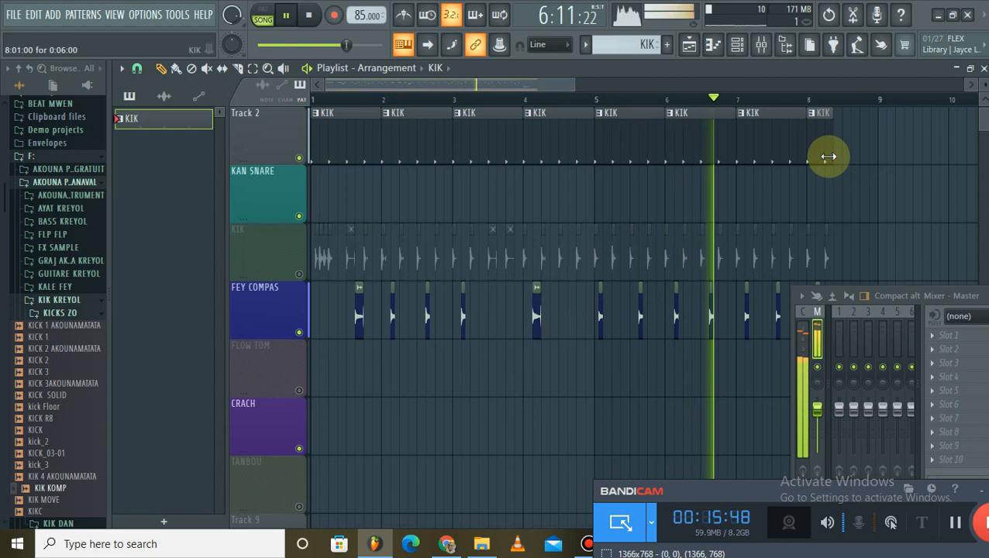
scroll(668, 192, "up", 1)
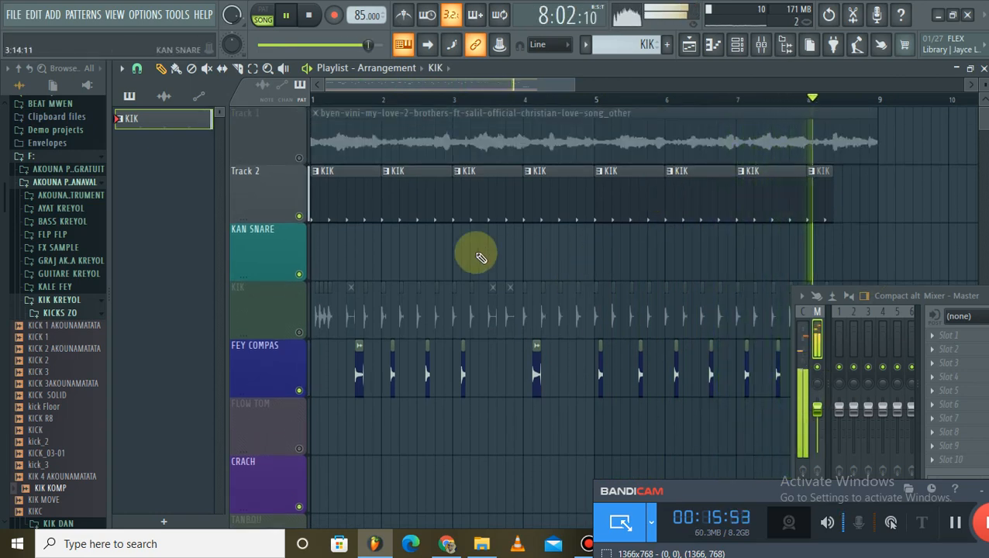
Solo the KIK track of sliced hits and listen to its opening bars
scroll(347, 261, "down", 1)
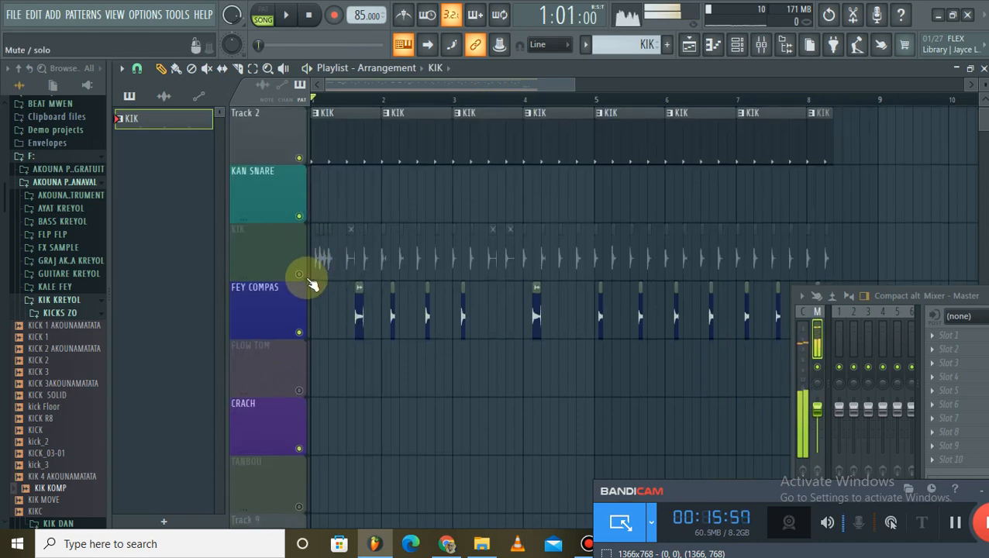
left_click(299, 274)
right_click(299, 275)
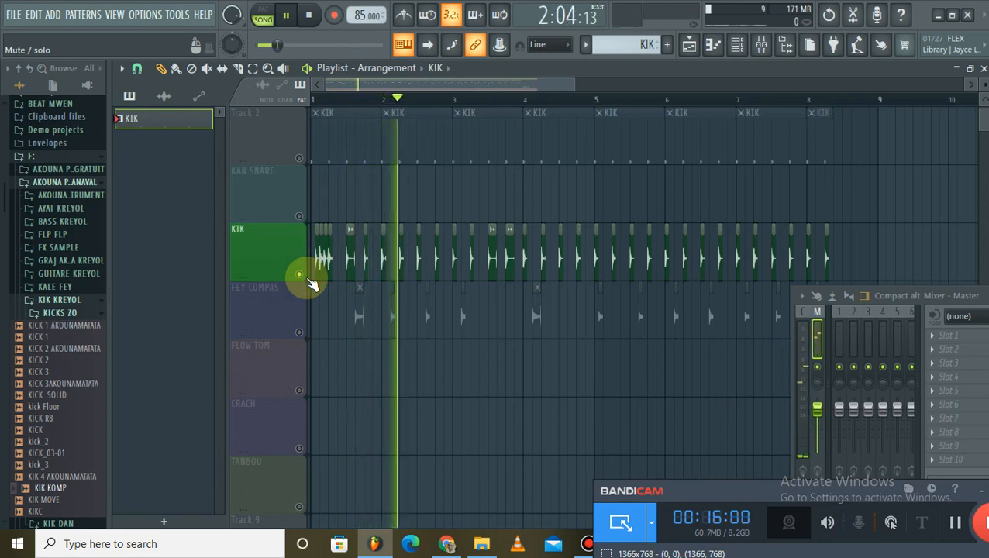
scroll(310, 283, "up", 1)
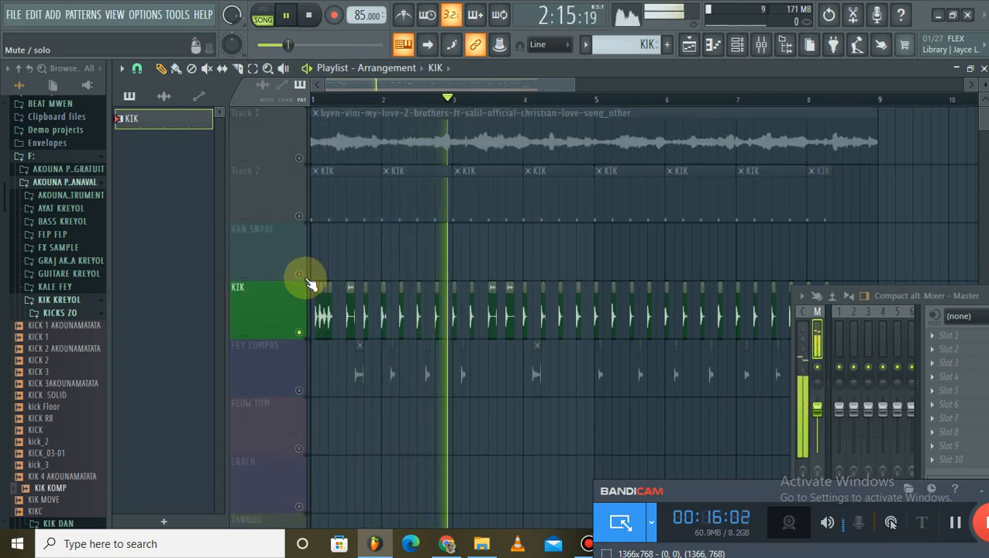
key("space")
Unmute Track 2 and replace bar 1's KIK clip with one-step clips at steps 2 to 5, 9 and 13, following the sliced hits
scroll(341, 88, "up", 5)
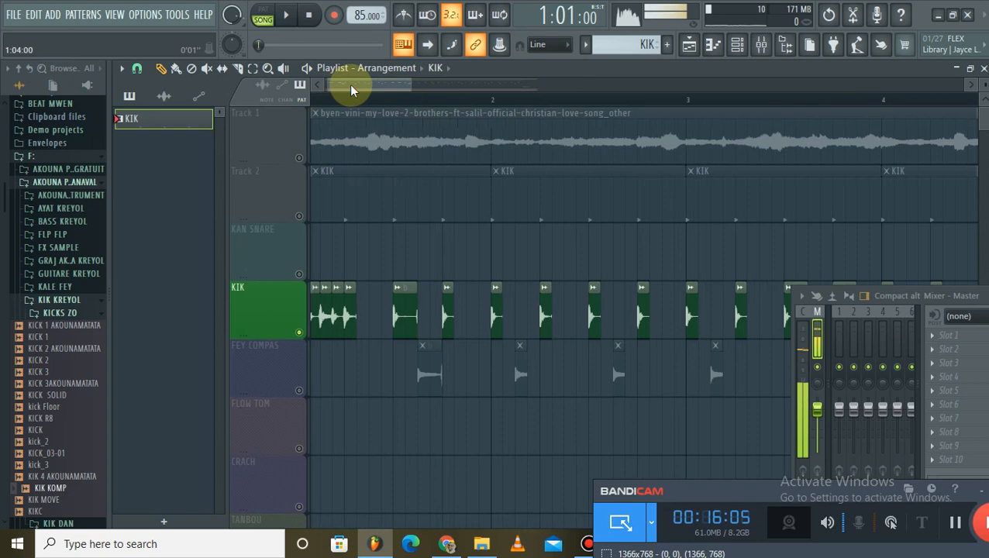
scroll(358, 259, "down", 1)
scroll(338, 92, "up", 2)
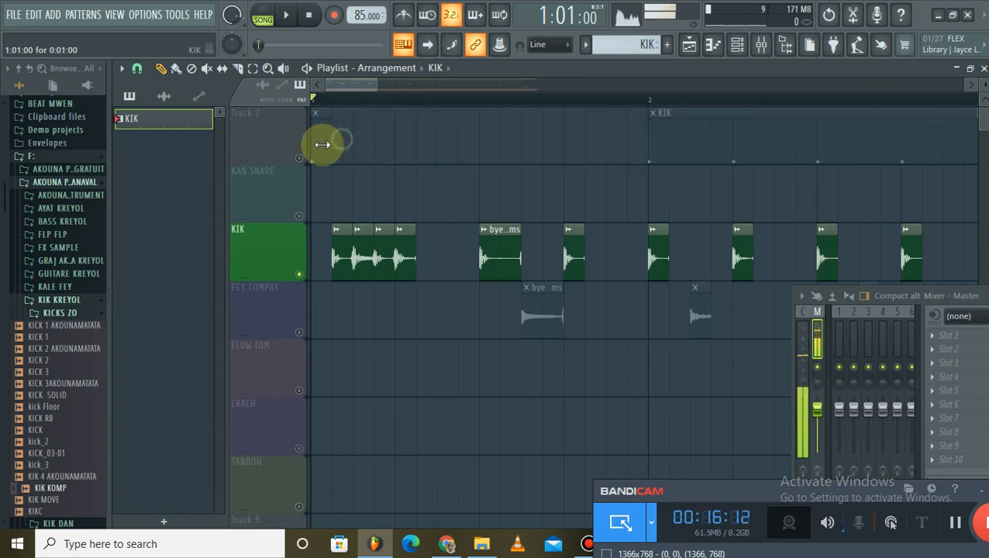
left_click(300, 157)
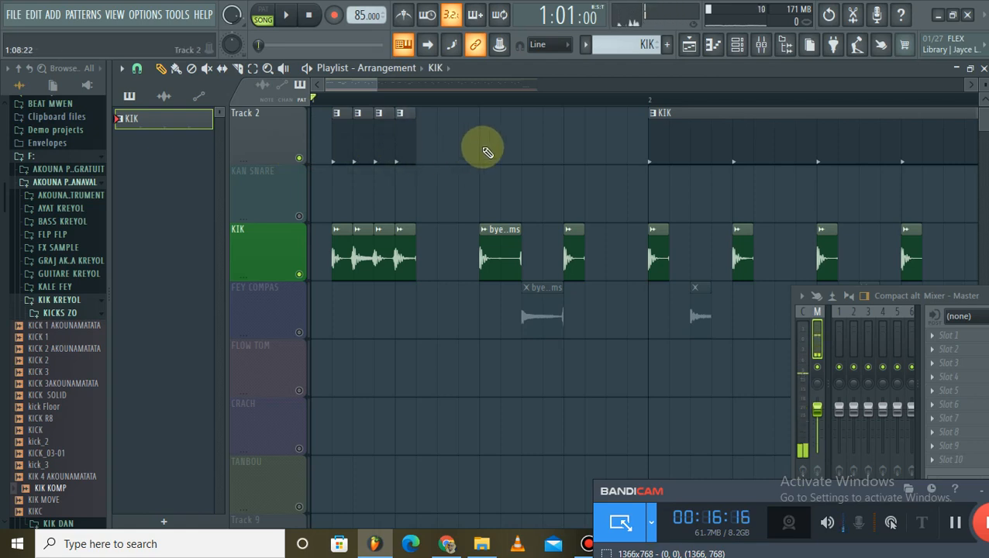
Play the reworked first bar and mute the original KIK track to hear only the new kick
key("space")
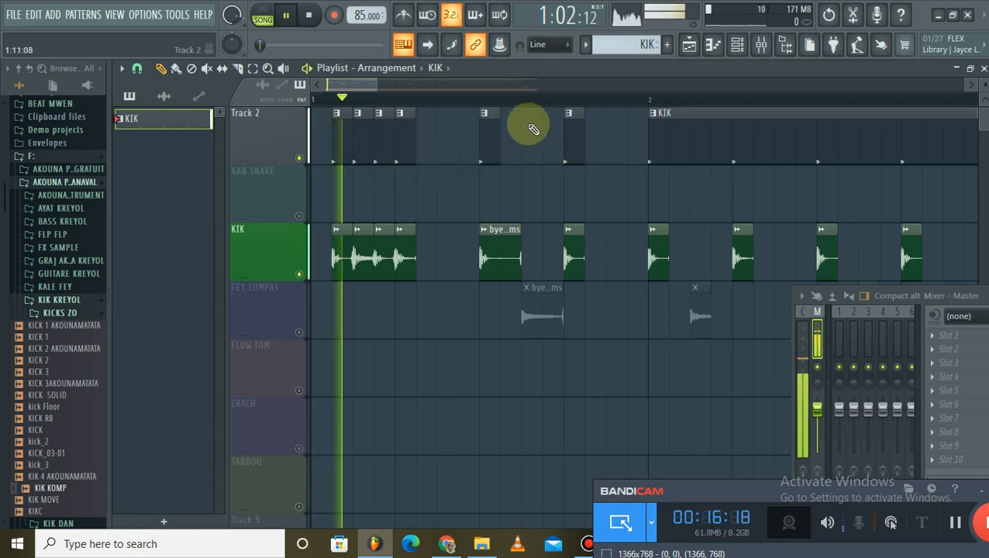
left_click(300, 273)
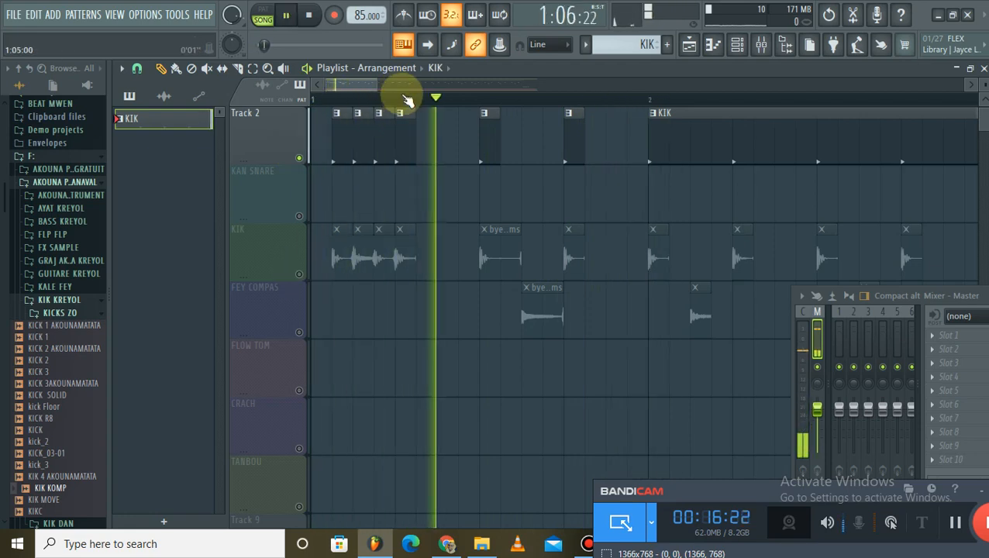
key("space")
Unmute the bass stem on Track 10 and the vocals stem on Track 11 and play them with the new kick
scroll(405, 100, "down", 3)
scroll(415, 198, "up", 1)
scroll(304, 216, "down", 7)
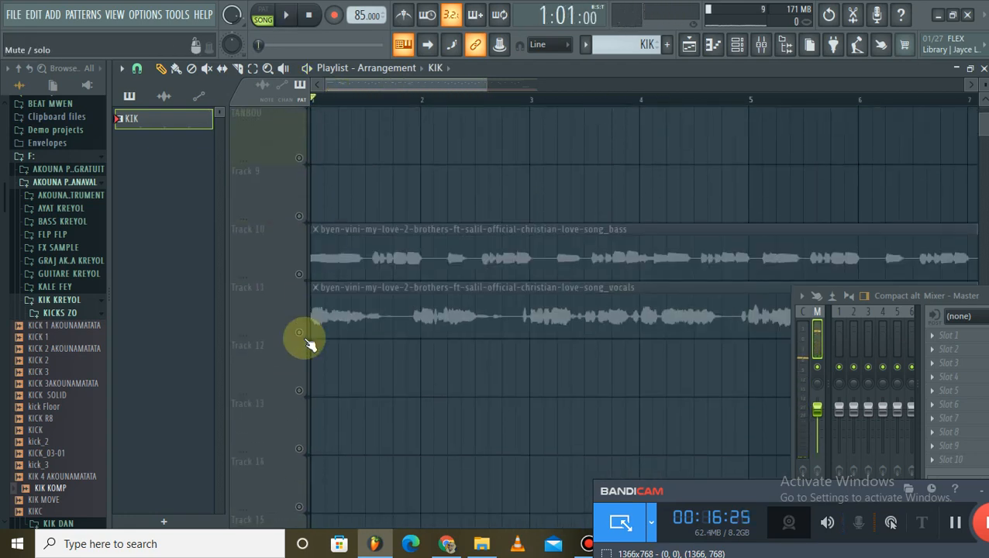
left_click(300, 273)
key("space")
scroll(303, 274, "up", 2)
scroll(304, 276, "up", 2)
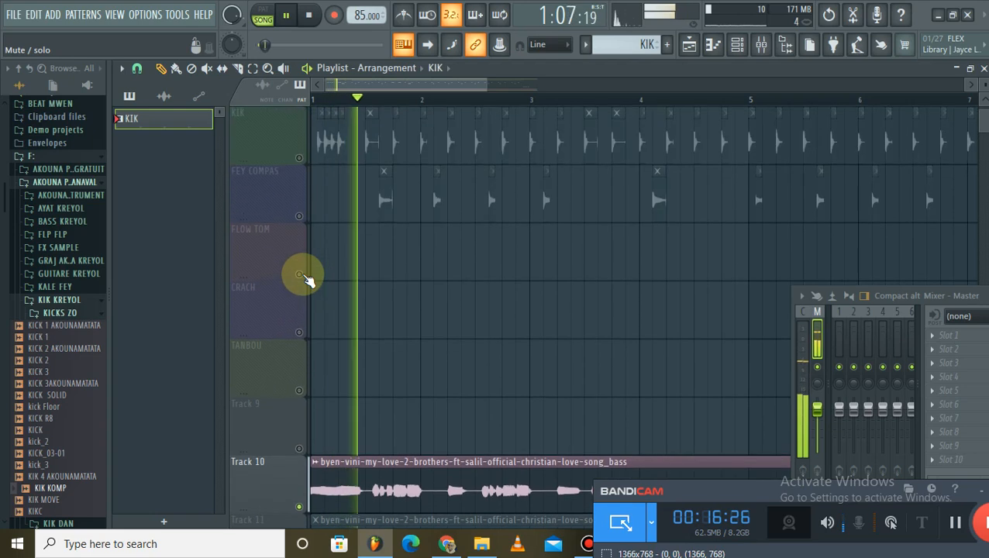
scroll(302, 268, "down", 2)
left_click(299, 448)
Listen to the new kick with the bass and vocals and check the KIK KOMP steps in the channel rack
scroll(326, 232, "up", 4)
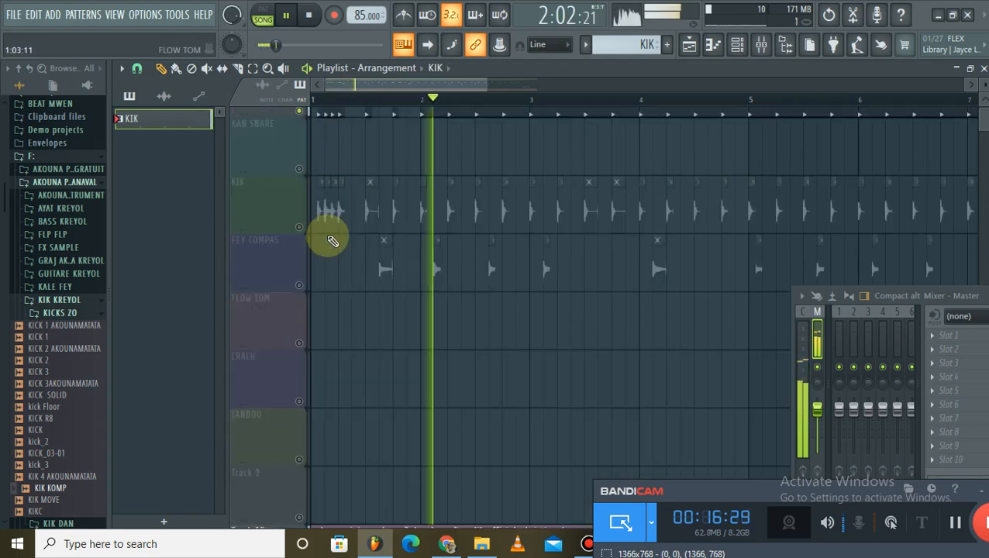
scroll(432, 101, "down", 2)
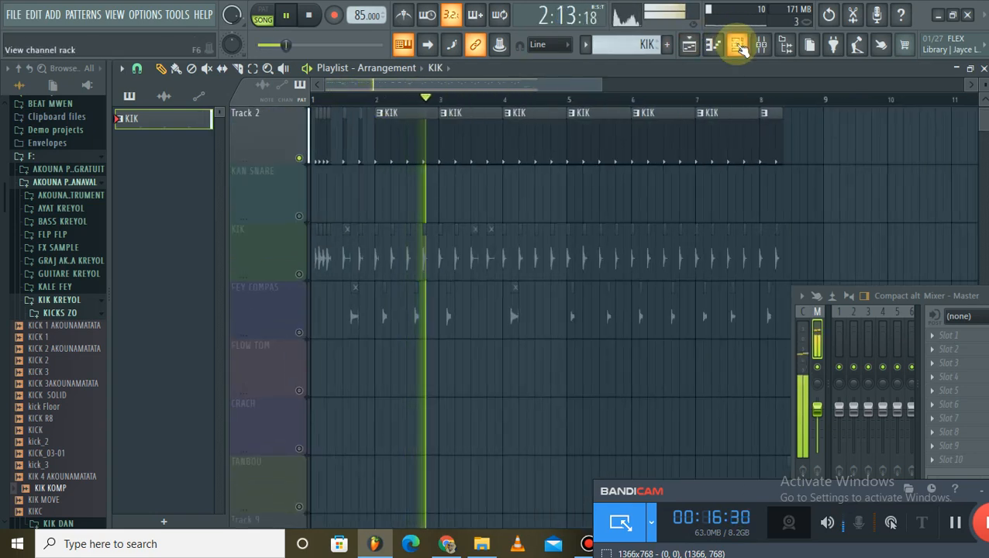
left_click(737, 44)
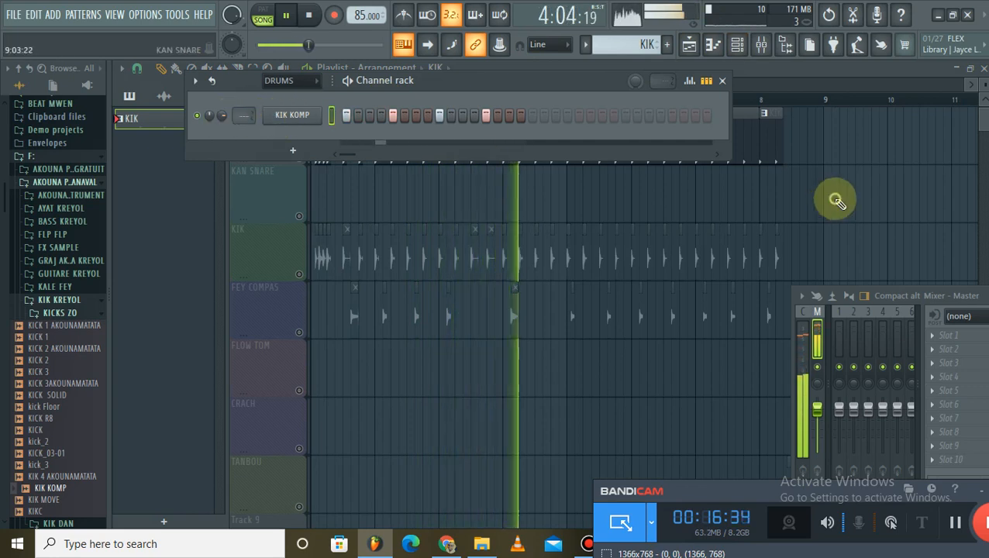
key("F6")
scroll(833, 182, "up", 2)
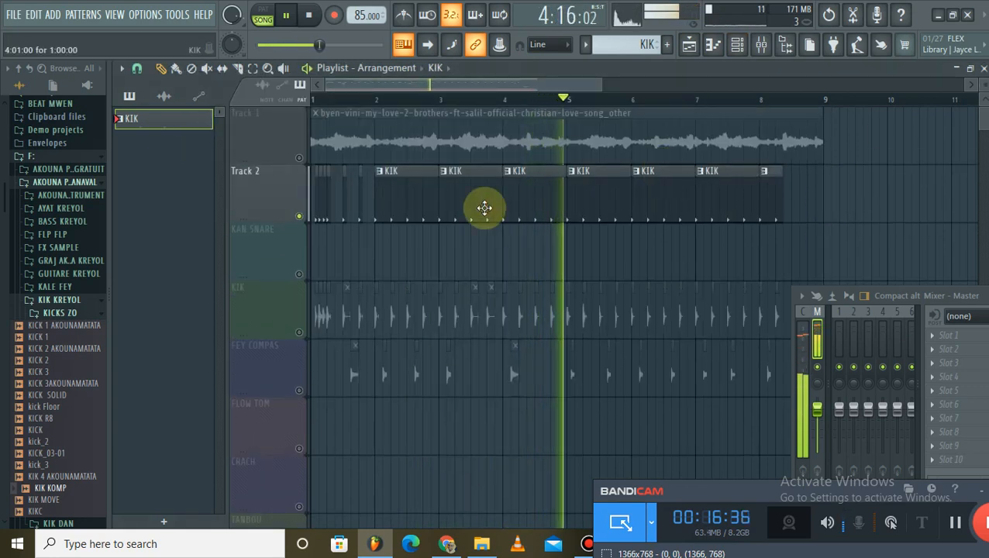
key("space")
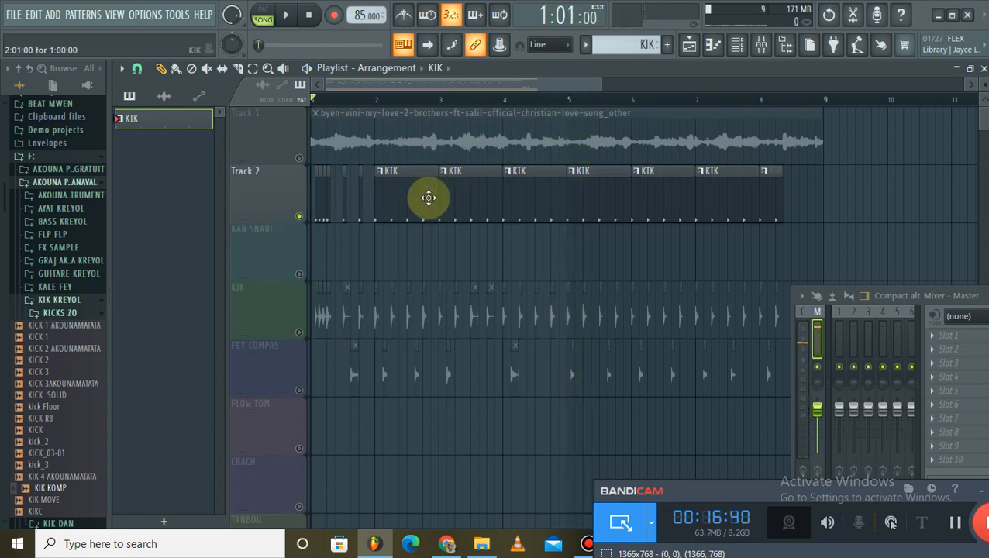
Delete all the sliced kick clips from the KIK track
scroll(376, 287, "down", 1)
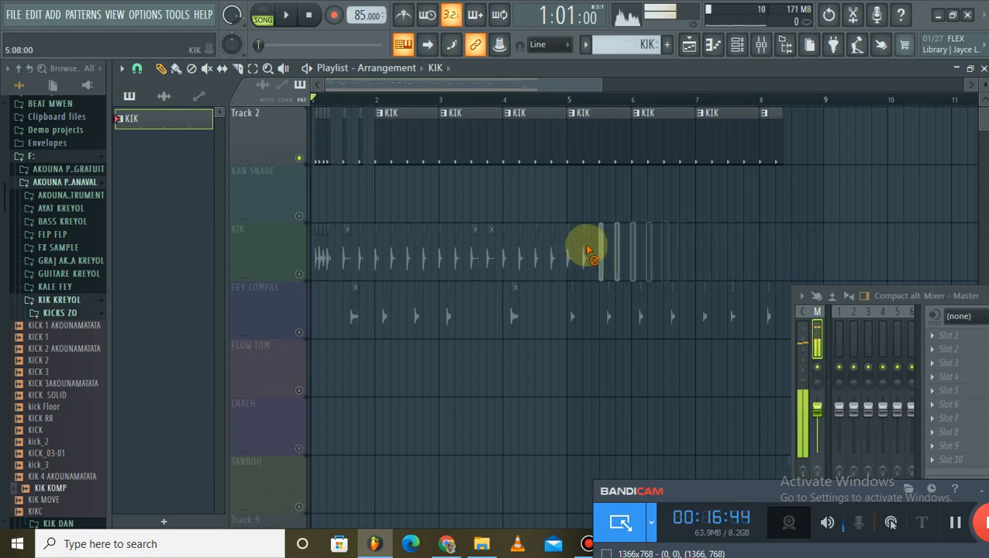
left_click_drag(526, 249, 288, 246)
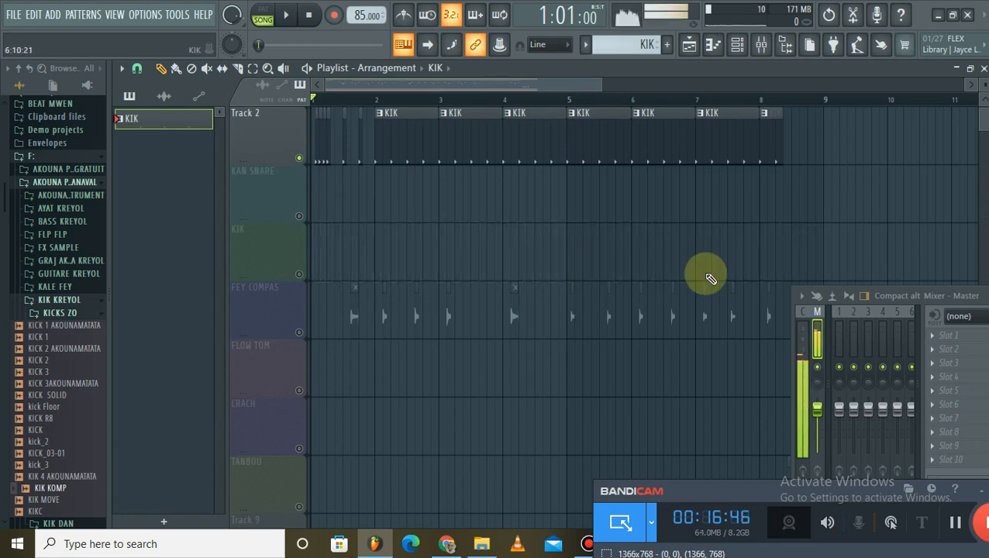
scroll(769, 244, "down", 1)
scroll(309, 131, "up", 2)
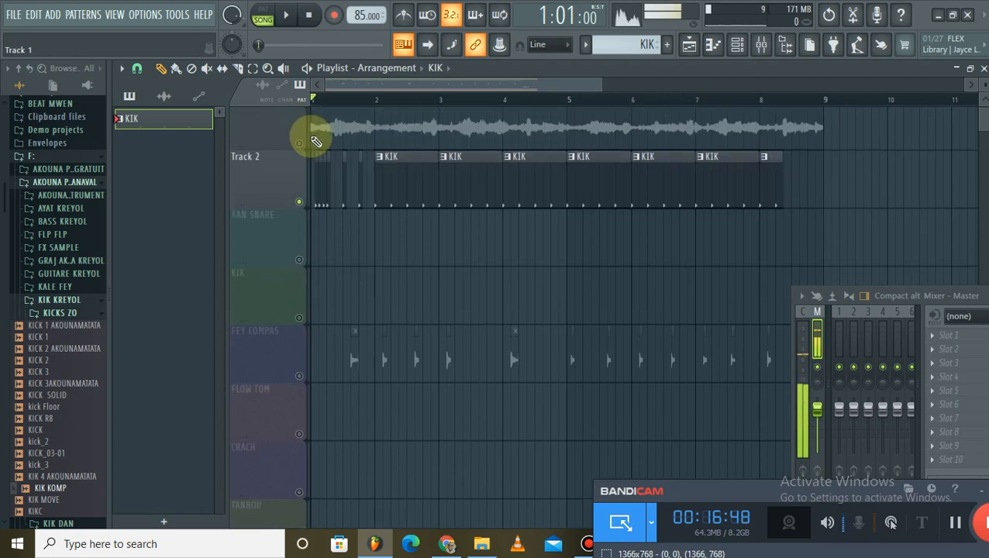
scroll(325, 132, "down", 1)
Unmute the FEY COMPAS track and play the arrangement from the start to hear its hits with the kick
key("space")
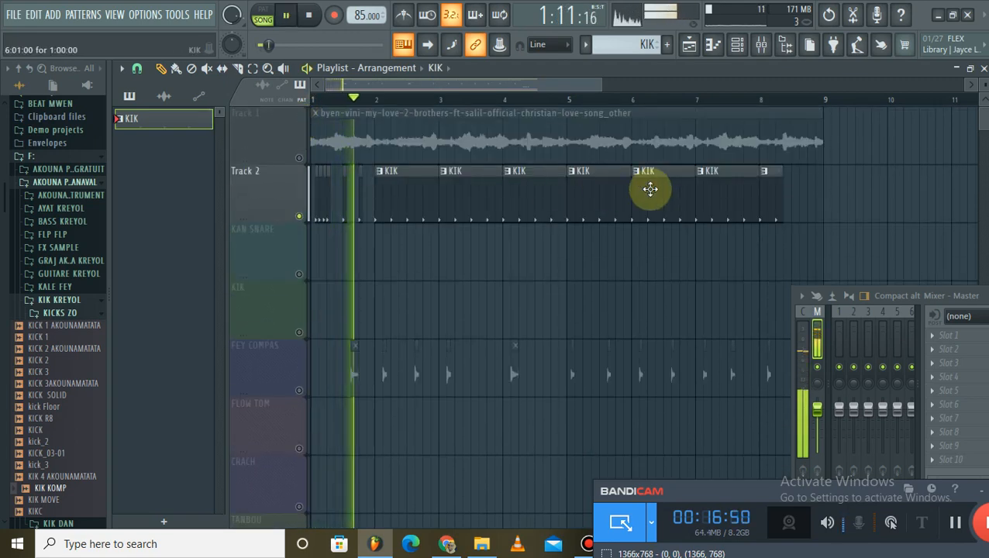
scroll(306, 268, "down", 1)
key("space")
left_click(300, 333)
key("space")
key("space")
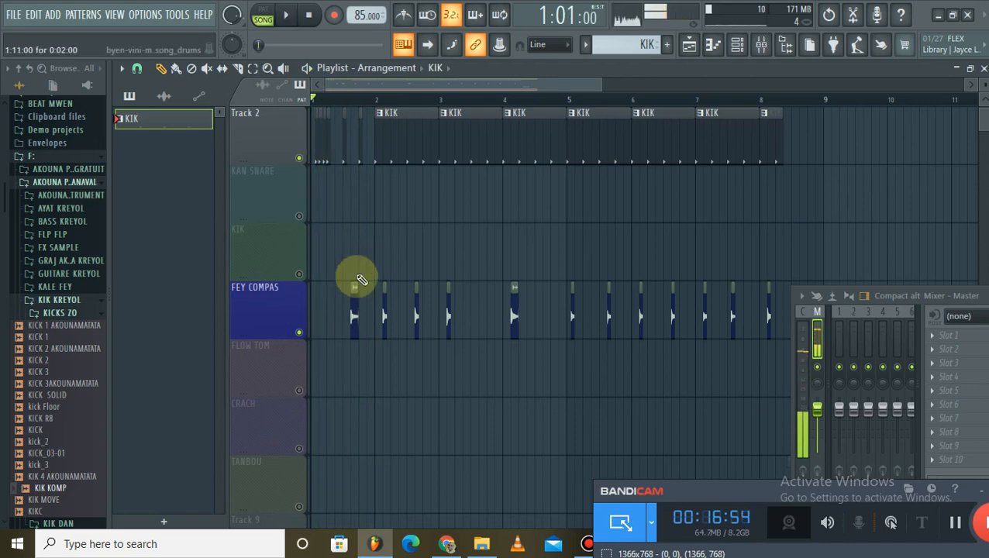
Create a new pattern named FLOW TOMPM
left_click(737, 45)
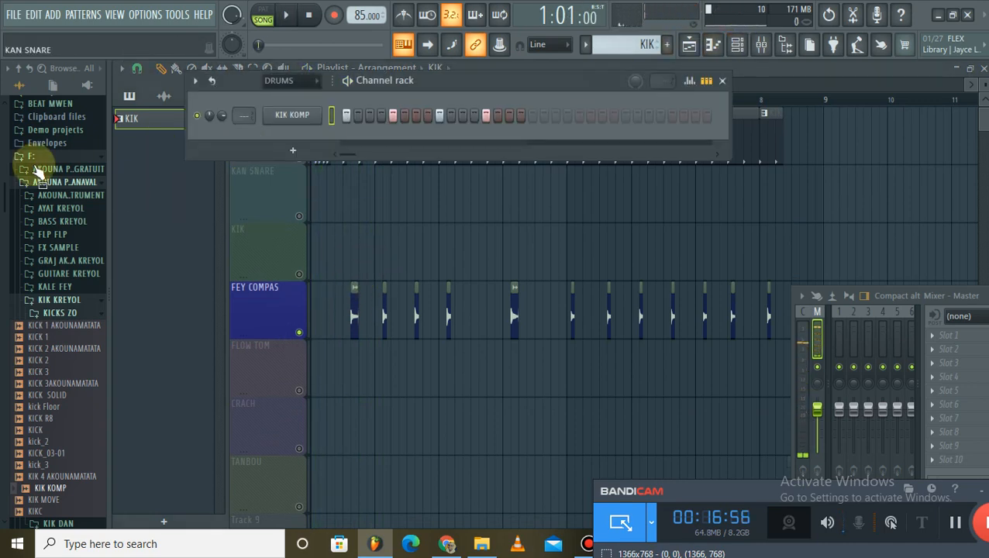
left_click(668, 47)
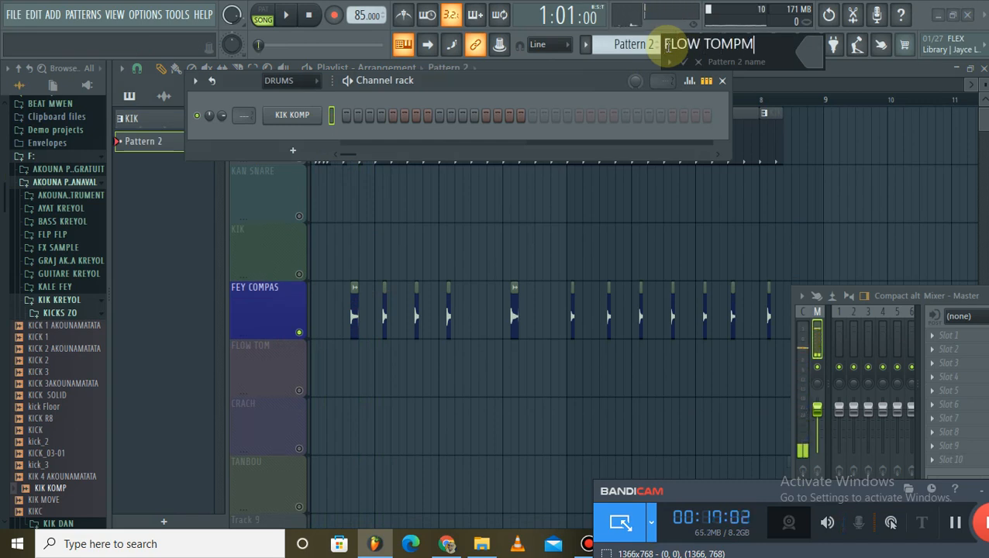
key("Return")
Unmute the KAN SNARE track and lay one-bar FLOW TOMPM clips on it from bar 1 through bar 8
left_click(515, 188)
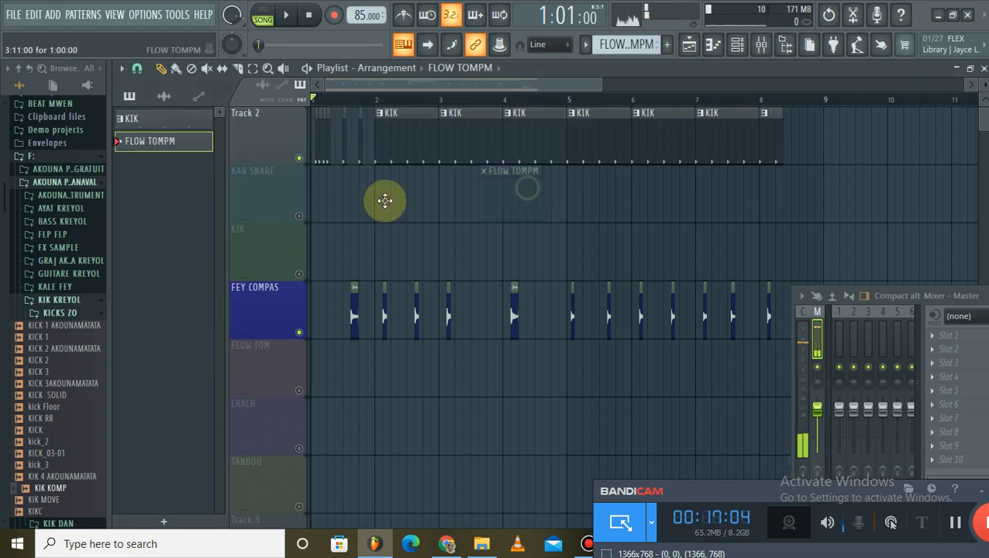
left_click(329, 208)
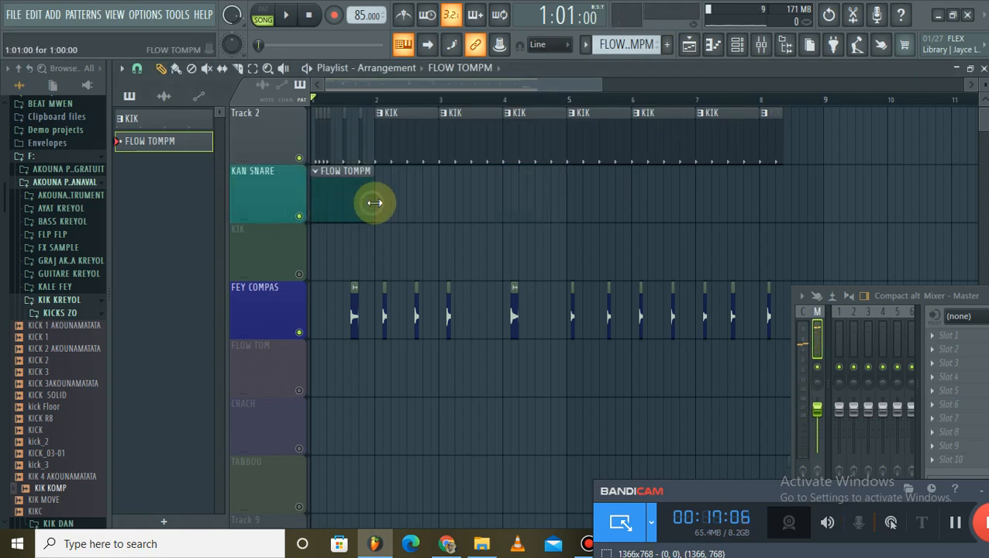
left_click(448, 206)
left_click(506, 203)
left_click(575, 206)
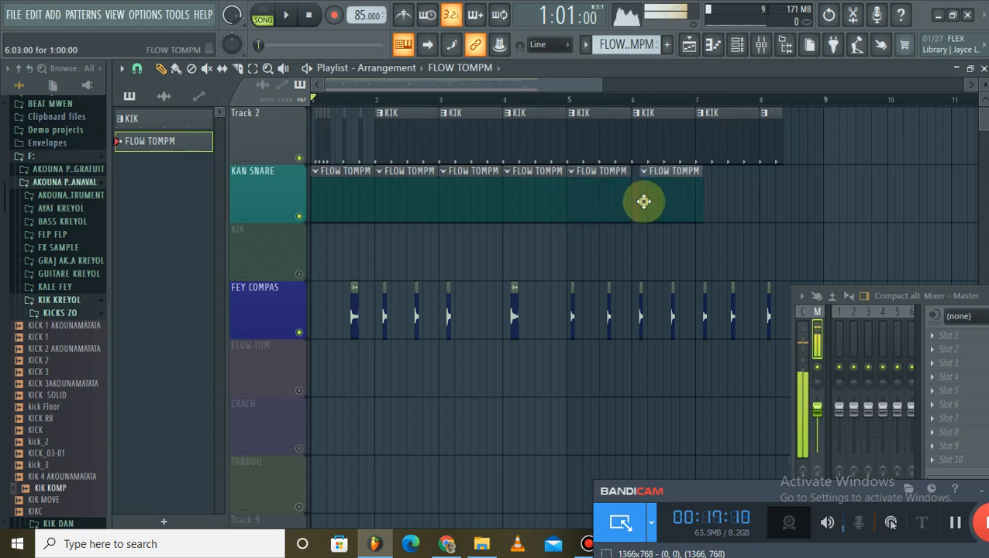
left_click(721, 209)
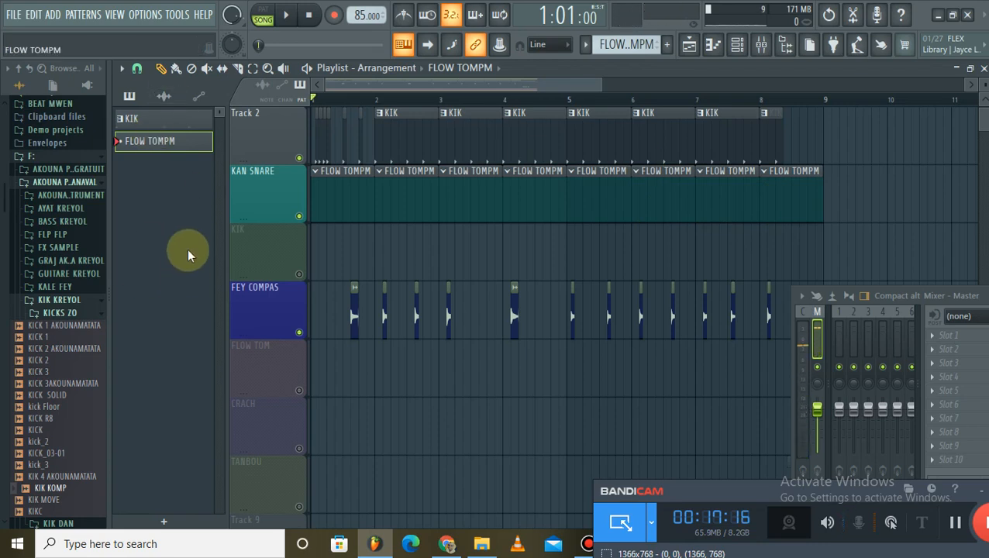
Collapse the KIK KREYOL folder and select the TOM BENN sample in the TOM KREYOL folder
left_click(55, 302)
scroll(58, 299, "down", 4)
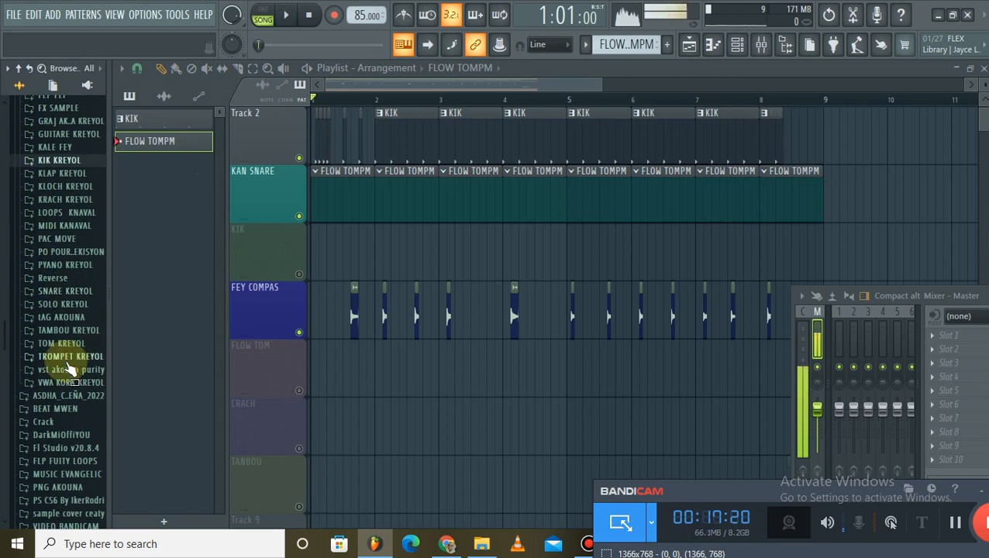
scroll(54, 295, "down", 1)
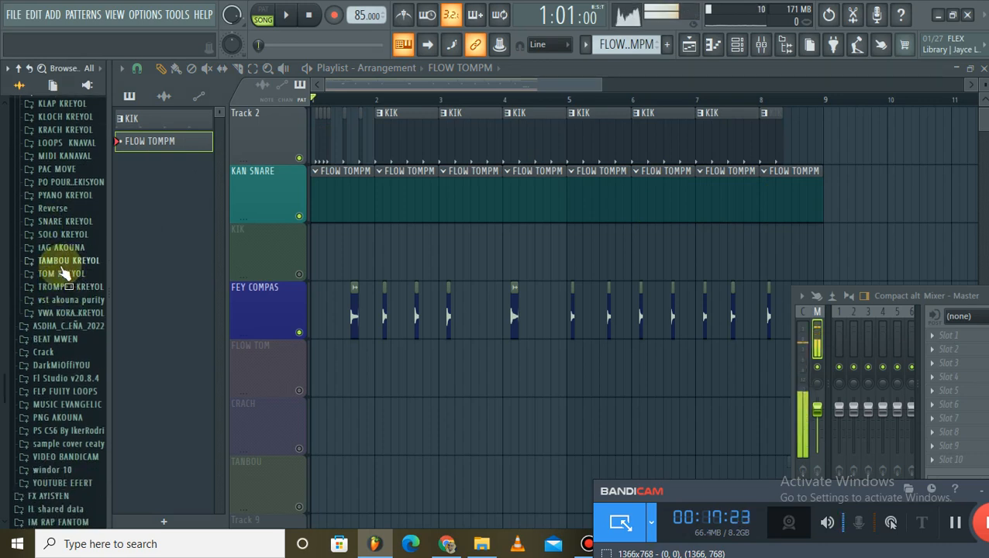
left_click(65, 276)
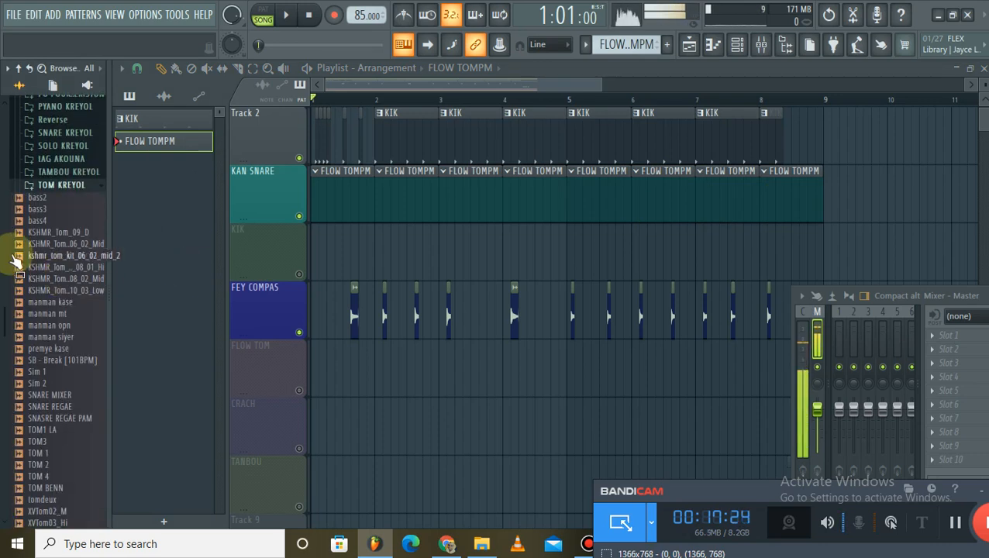
scroll(55, 282, "down", 6)
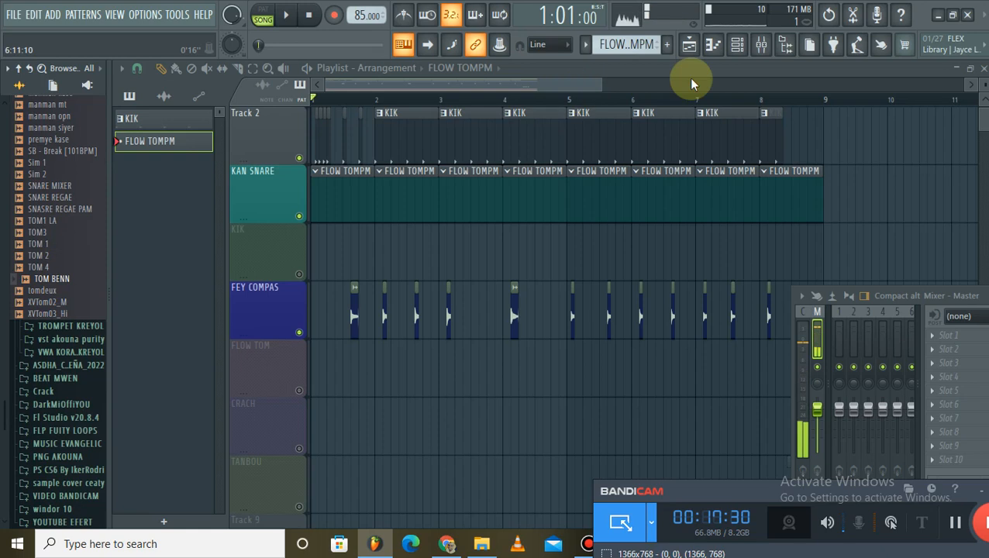
Add the TOM BENN sample as a new channel beneath KIK KOMP and show its piano roll maximized
left_click(736, 52)
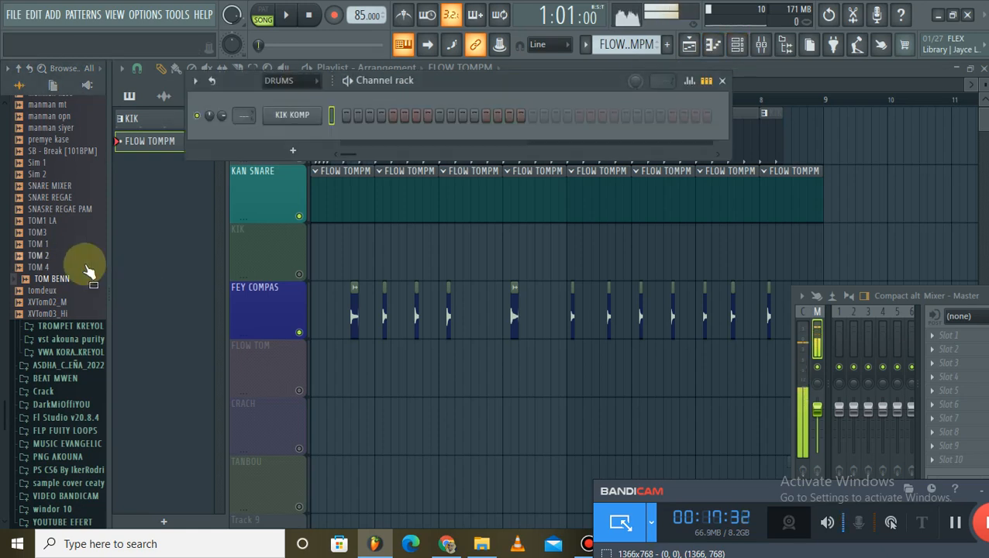
left_click_drag(51, 282, 294, 136)
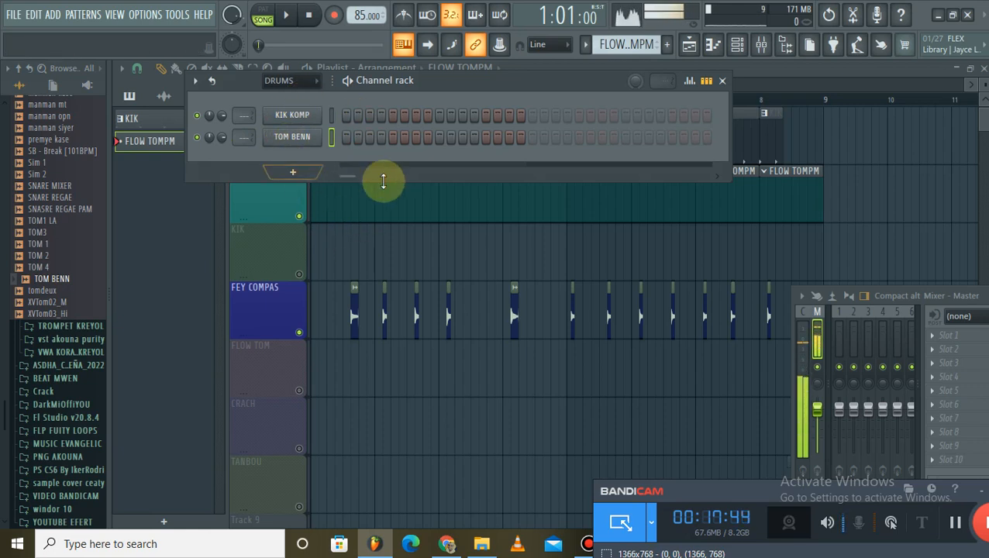
right_click(310, 151)
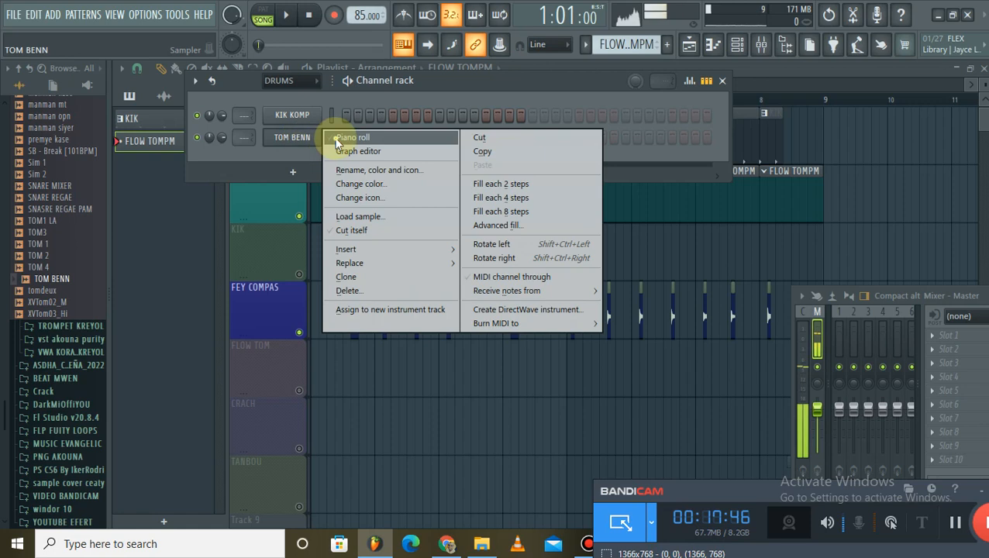
left_click(333, 133)
key("space")
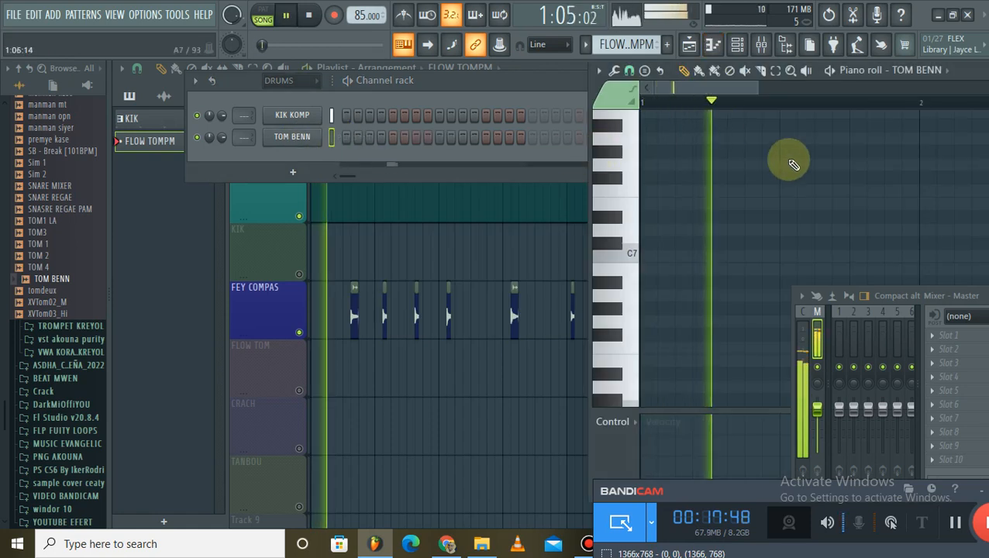
key("space")
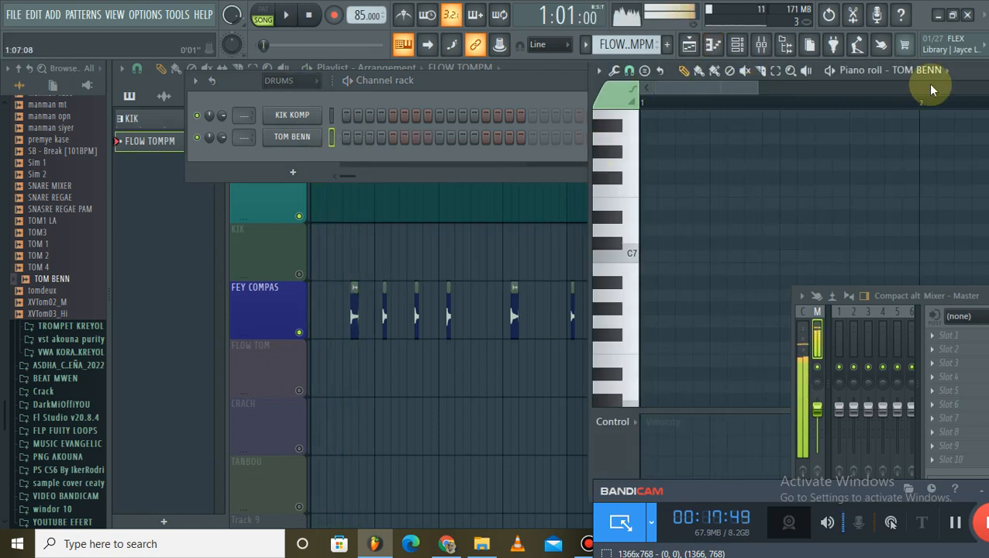
left_click_drag(963, 69, 657, 74)
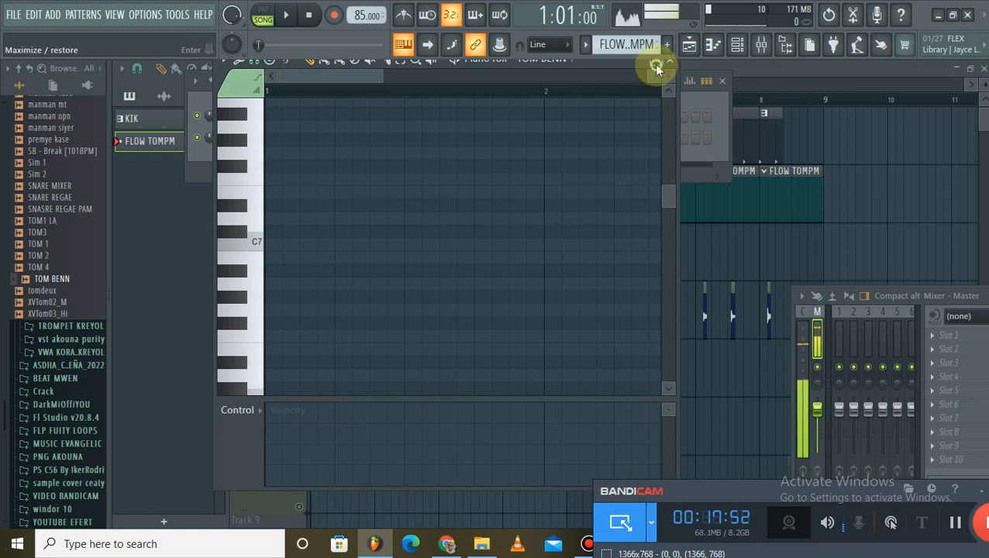
left_click(657, 70)
Place two C5 notes, each two steps long, at steps 3 and 11 of bar 1 in the TOM BENN piano roll
key("space")
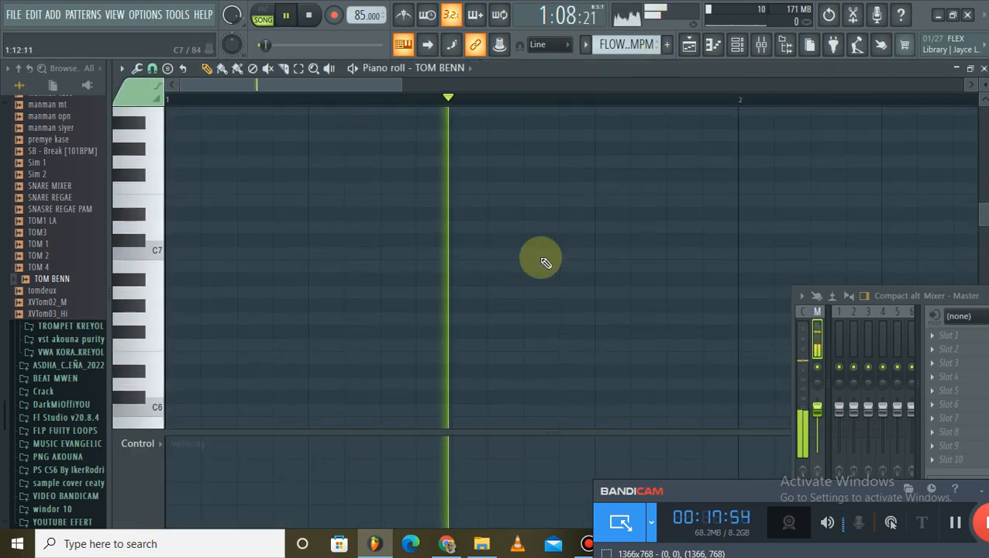
key("space")
left_click(533, 253)
right_click(539, 255)
scroll(541, 258, "down", 7)
left_click_drag(540, 255, 544, 282)
key("space")
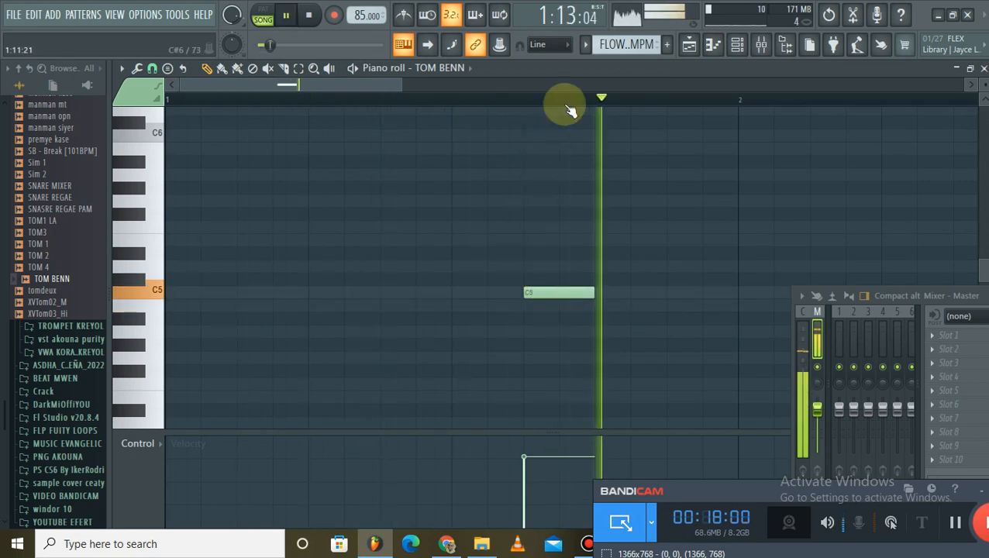
scroll(570, 100, "down", 3)
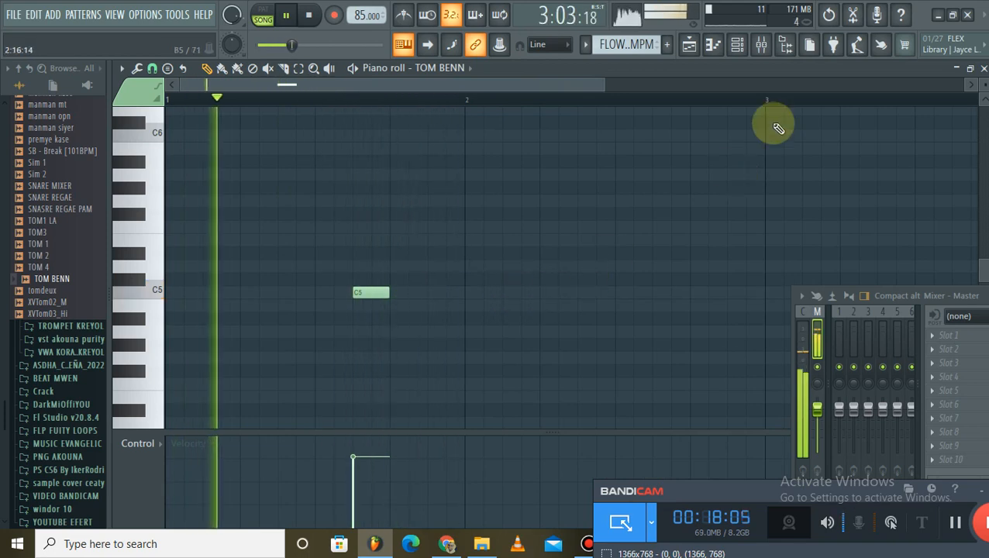
left_click_drag(226, 290, 221, 292)
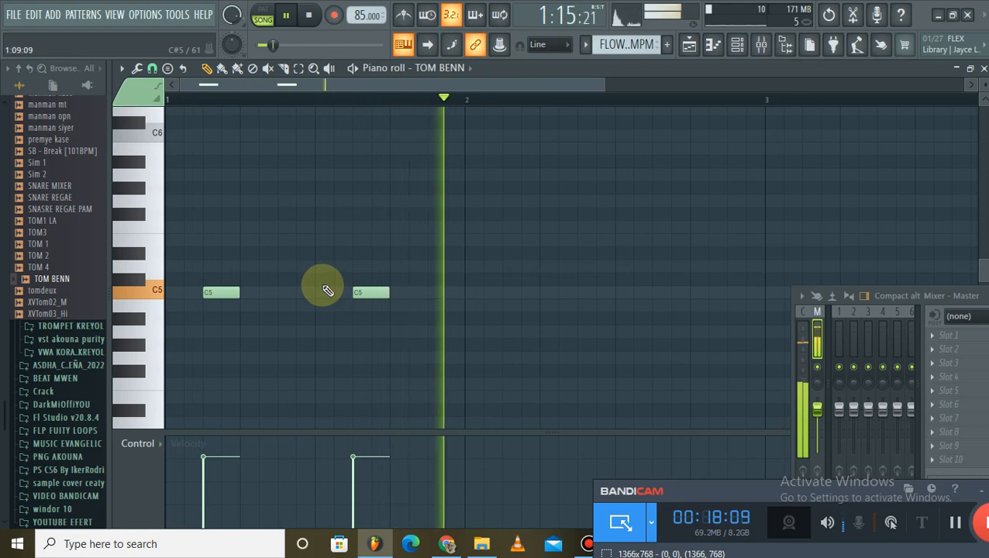
key("space")
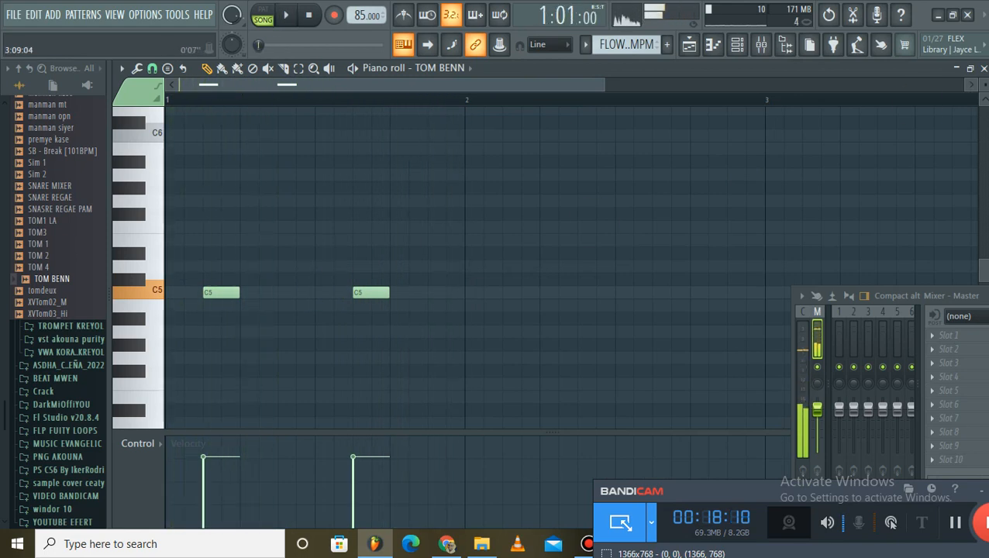
Close the piano roll and trim the start of the first FLOW TOMPM clip to align with the first FEY COMPAS hit
left_click(981, 67)
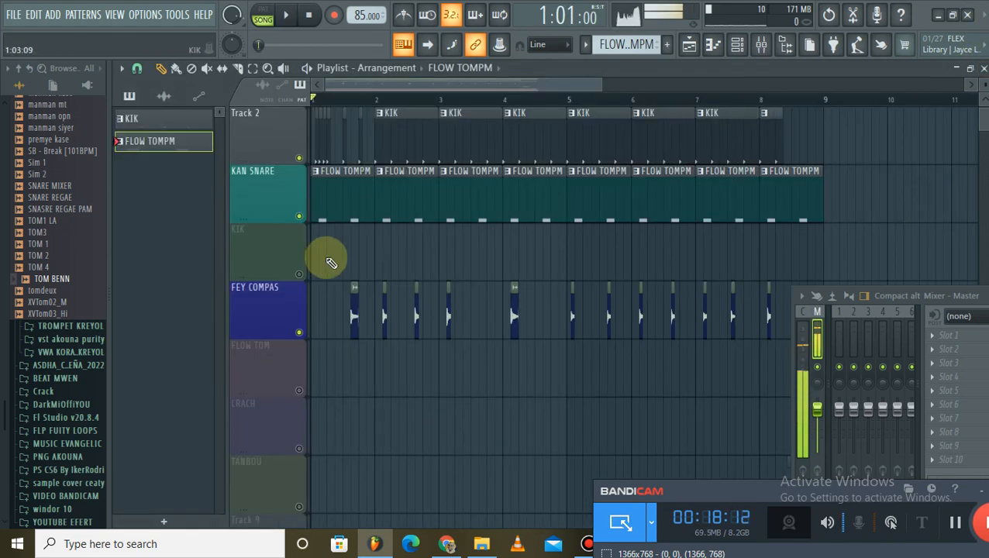
scroll(354, 84, "up", 4)
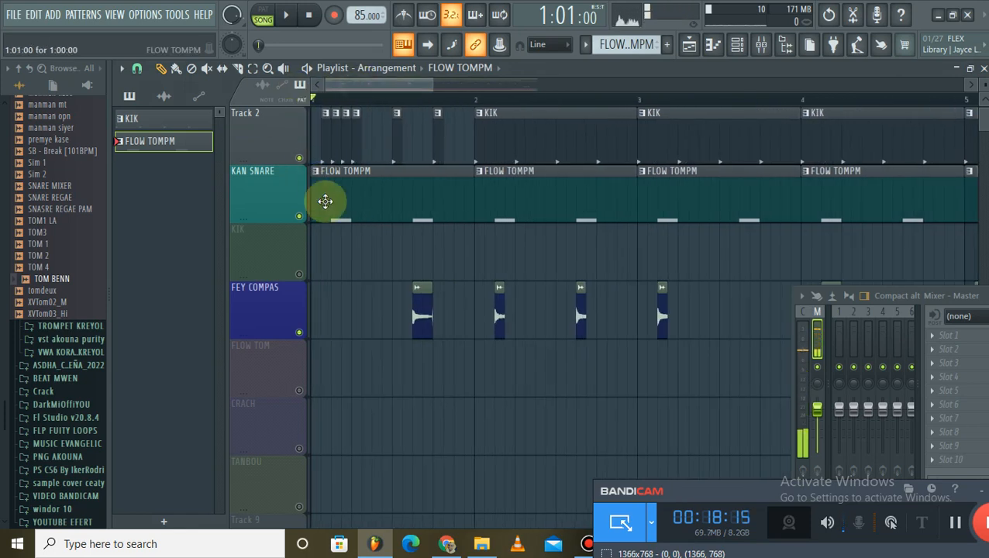
left_click_drag(328, 193, 446, 170)
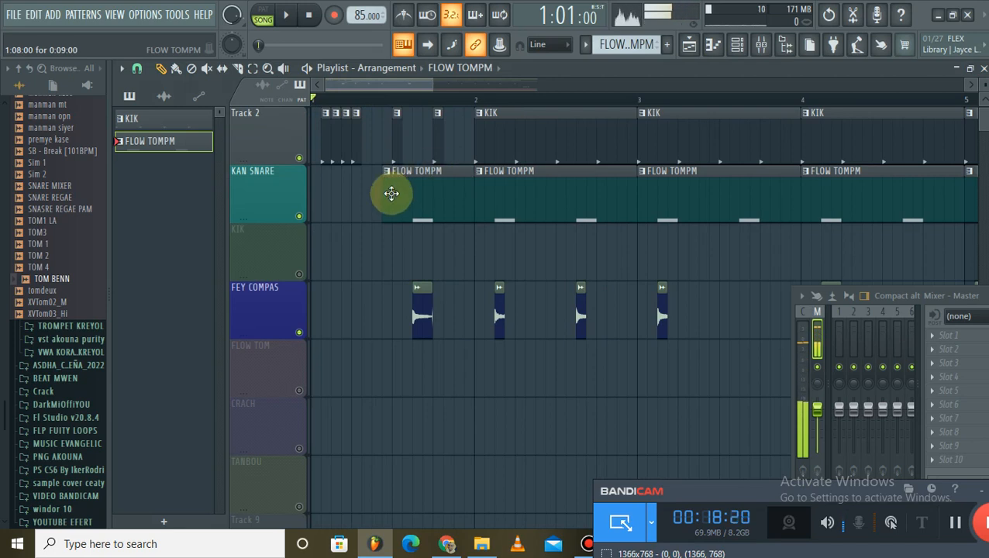
left_click_drag(250, 193, 414, 211)
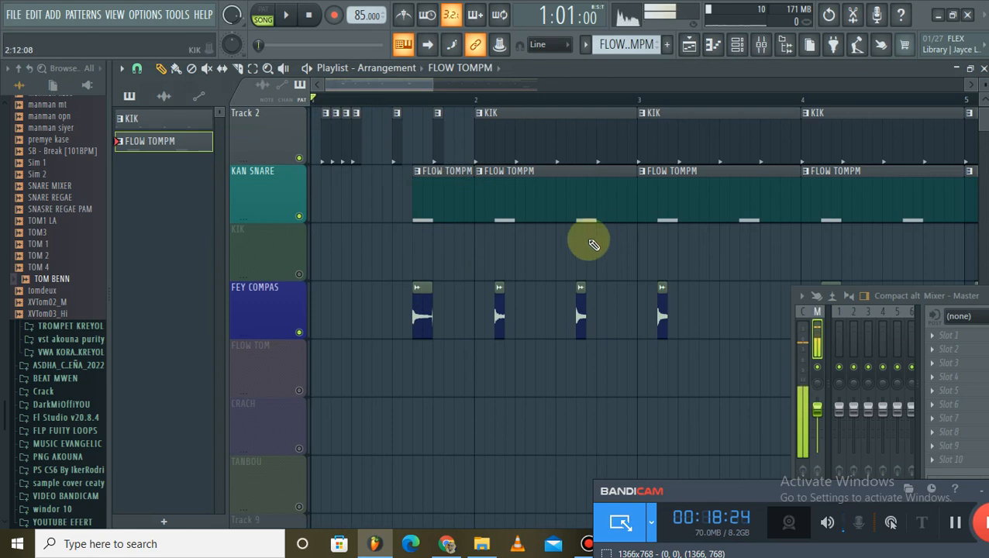
Shorten the FLOW TOMPM clips in bars 3 and 4 to six steps and the bar 5 clip to four steps
scroll(709, 101, "down", 2)
scroll(709, 101, "down", 1)
left_click_drag(626, 197, 565, 198)
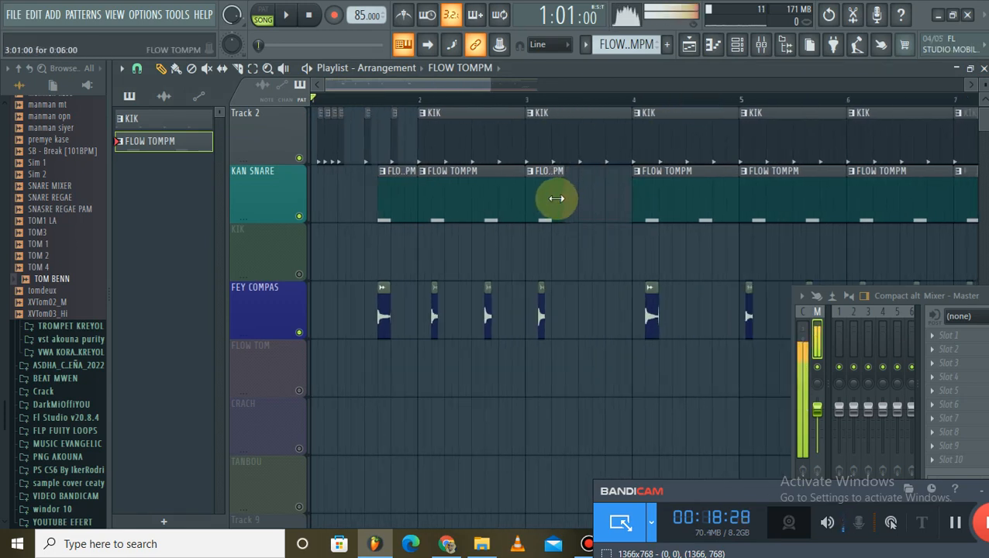
left_click_drag(735, 200, 668, 201)
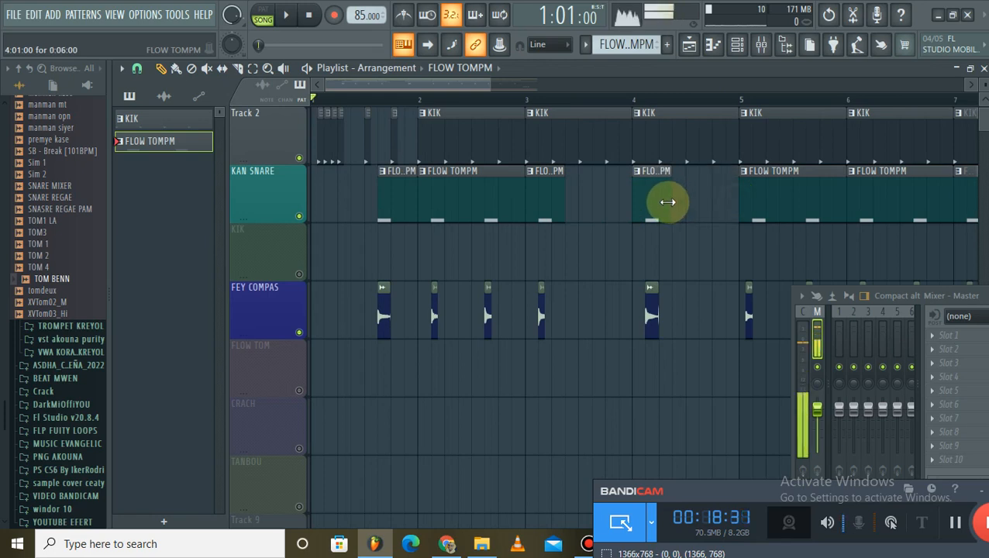
left_click_drag(843, 198, 761, 201)
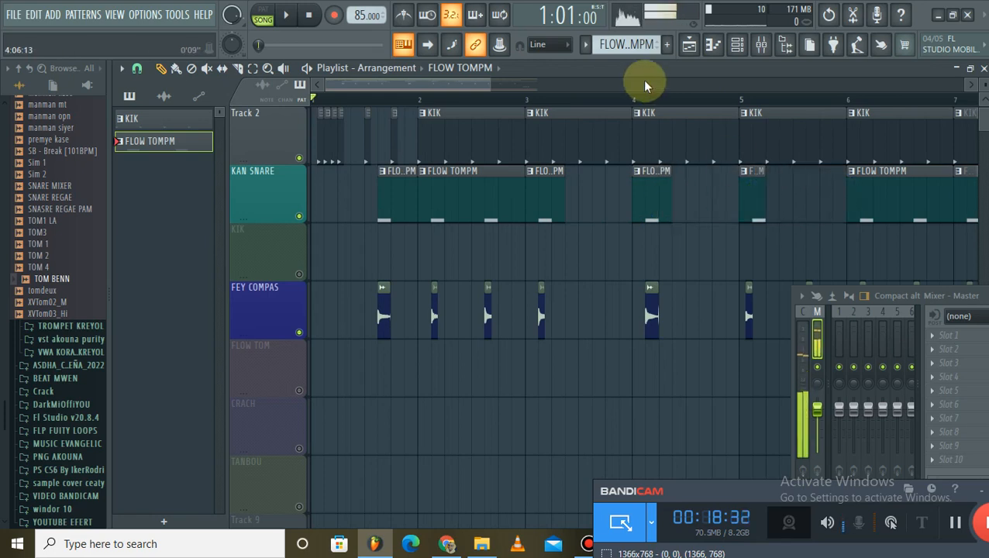
Extend the bar 5 FLOW TOMPM clip to 14 steps and shorten the bar 8 clip to eight steps
scroll(641, 80, "right", 3)
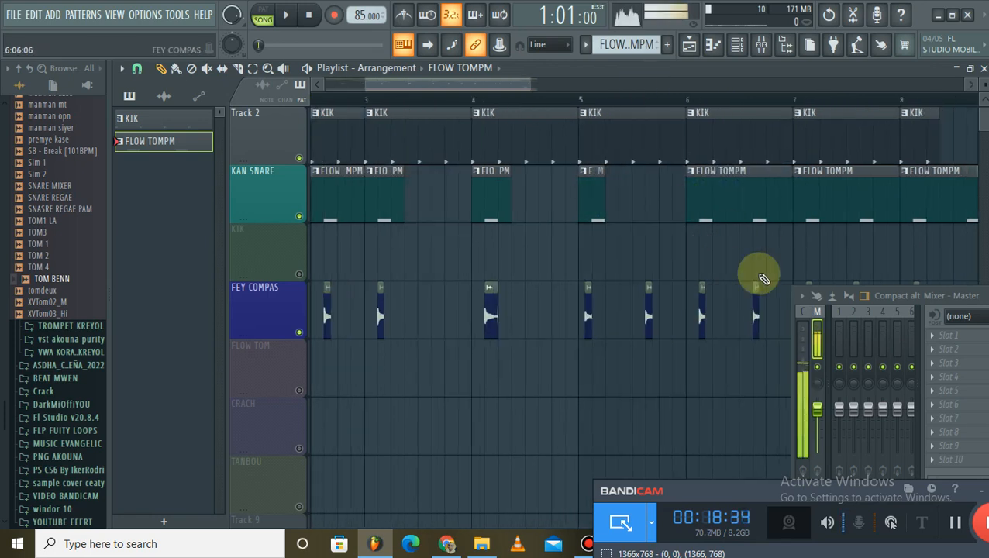
left_click_drag(601, 197, 668, 198)
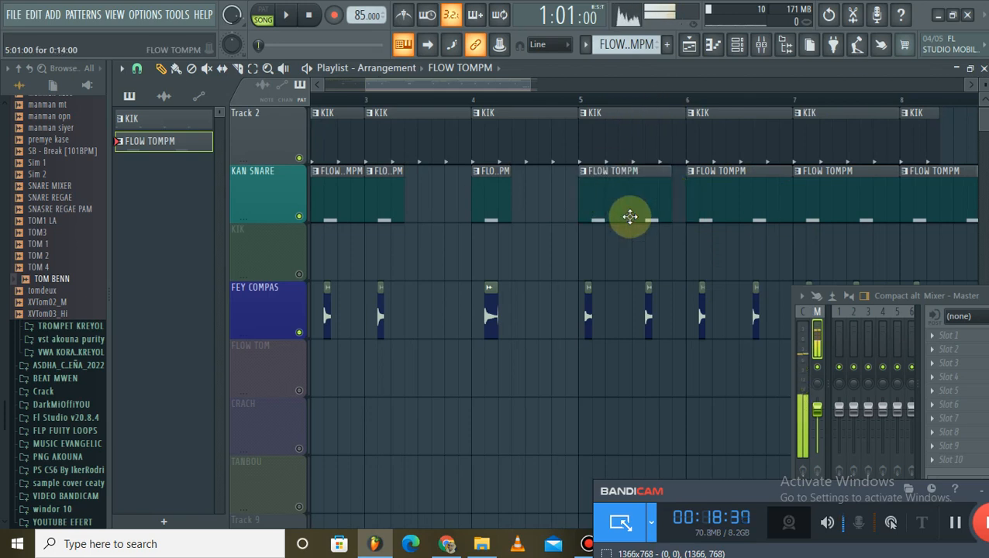
scroll(533, 244, "up", 1)
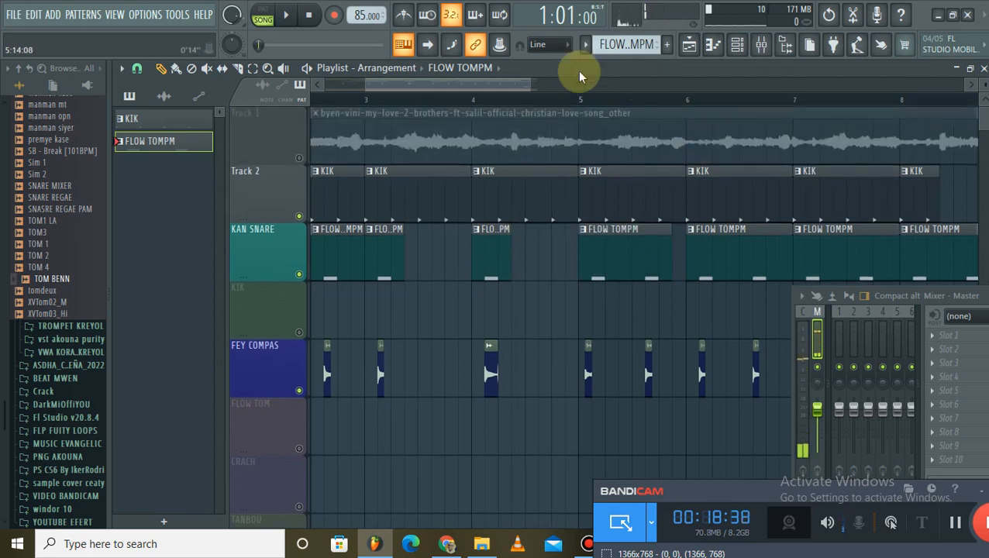
scroll(579, 86, "down", 3)
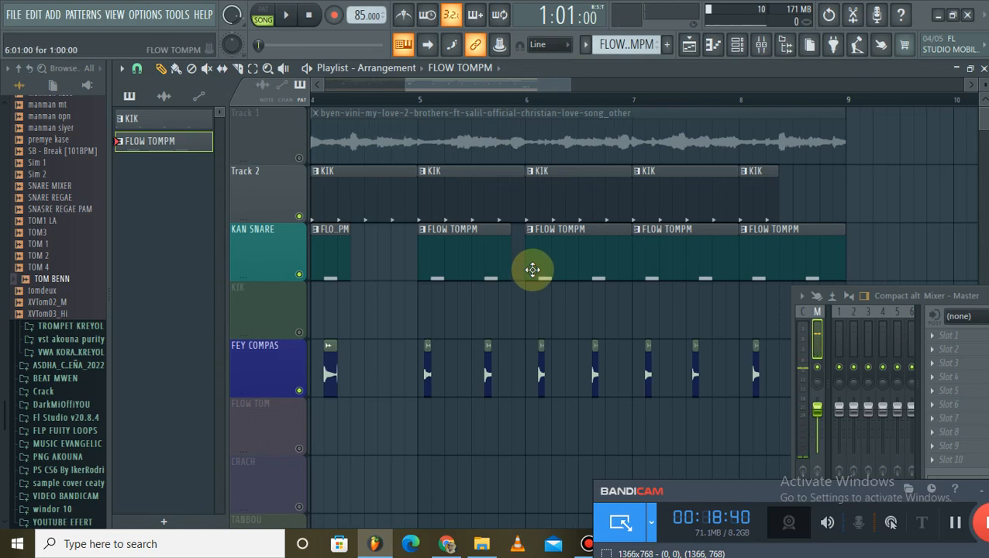
scroll(783, 88, "down", 2)
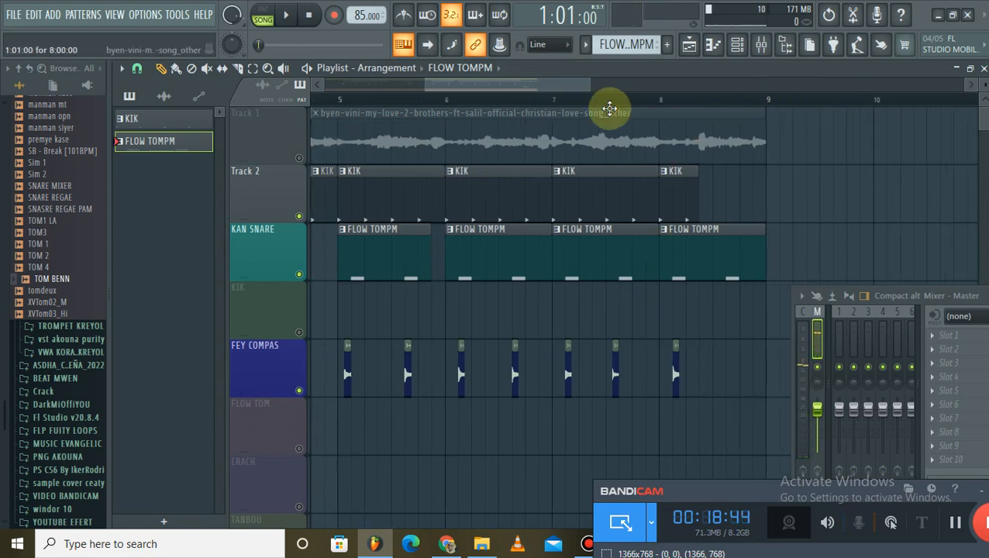
left_click_drag(762, 268, 706, 266)
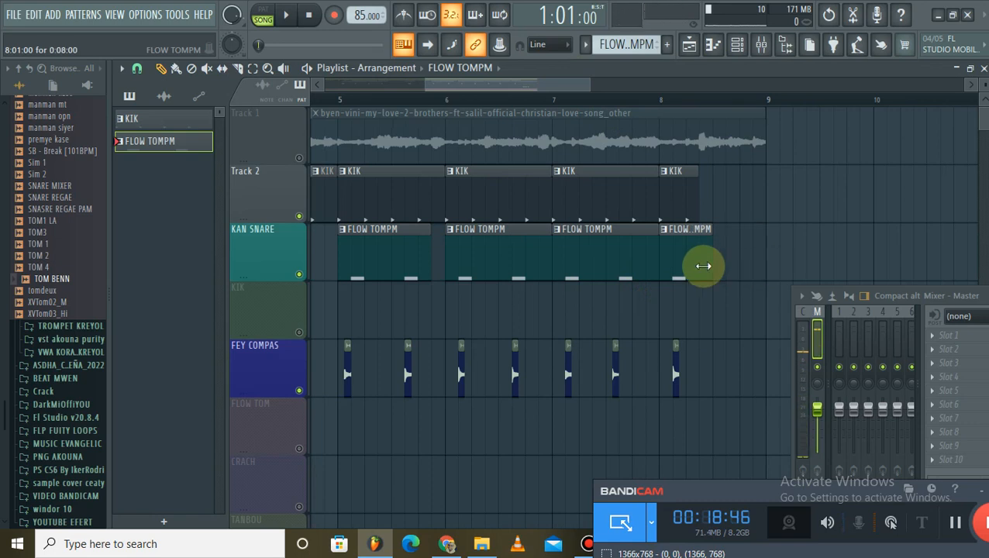
Clear the sliced hits from the FEY COMPAS track and play the arrangement to hear the toms with the kick
scroll(698, 102, "down", 4)
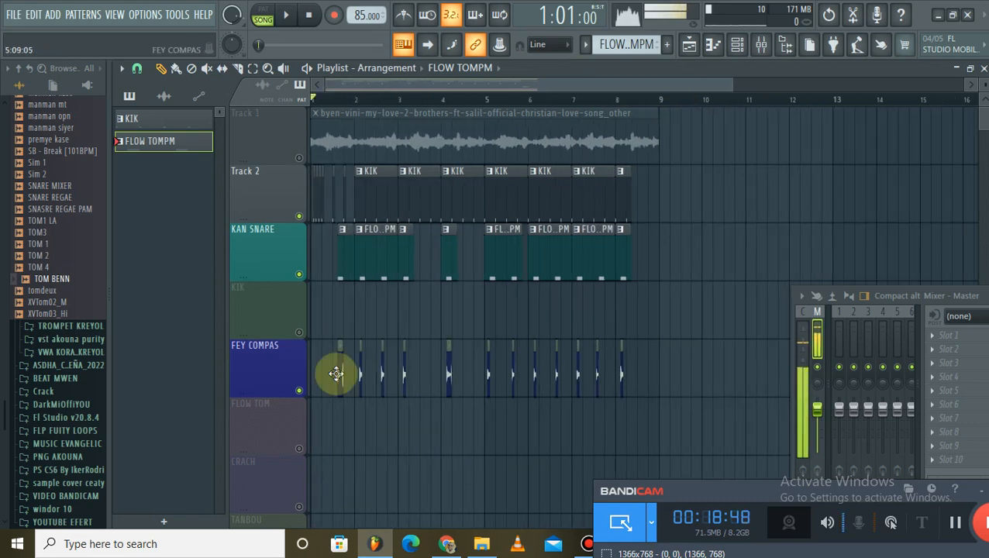
scroll(563, 103, "down", 2)
scroll(263, 217, "down", 2)
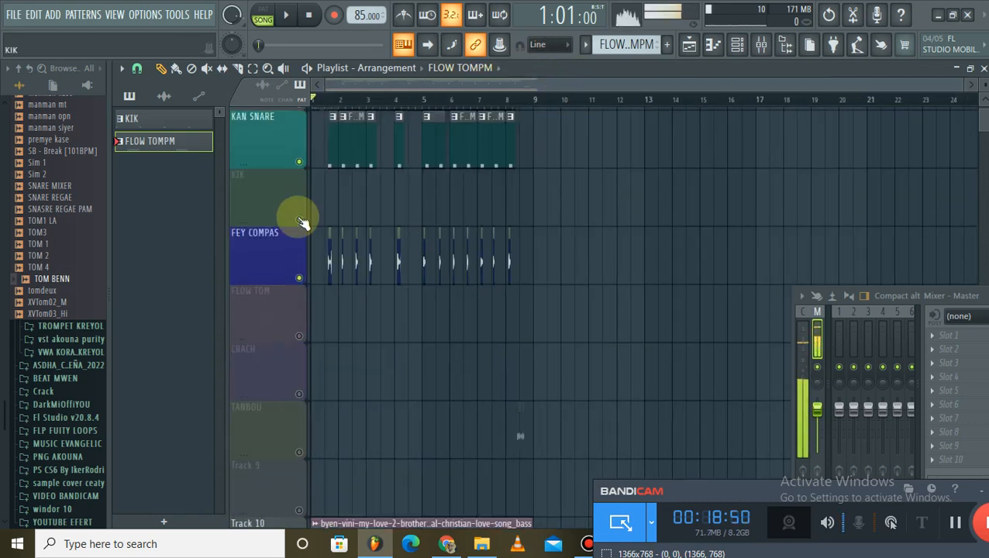
scroll(426, 245, "up", 2)
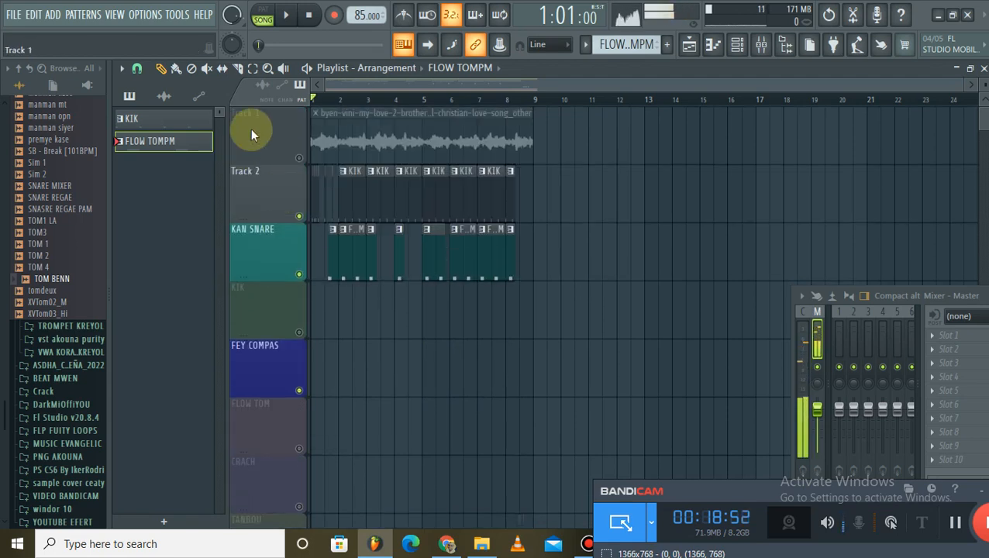
key("space")
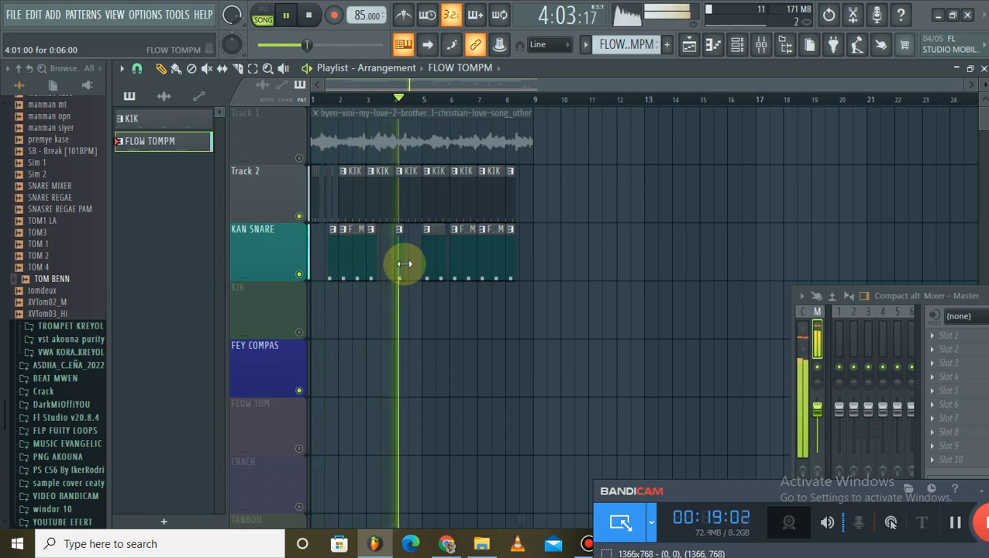
key("space")
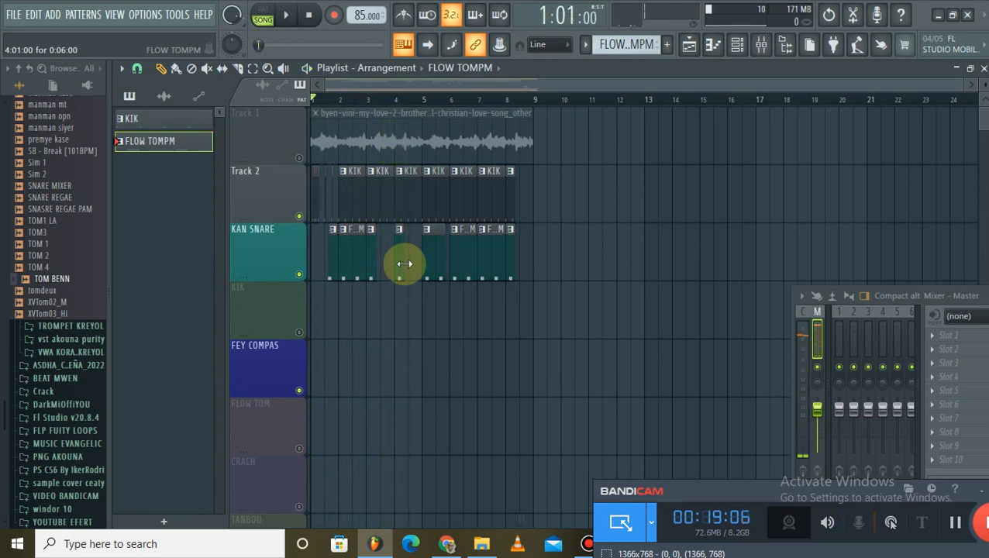
Try to move all FLOW TOMPM clips from the KAN SNARE track onto Track 2
left_click_drag(558, 265, 267, 285)
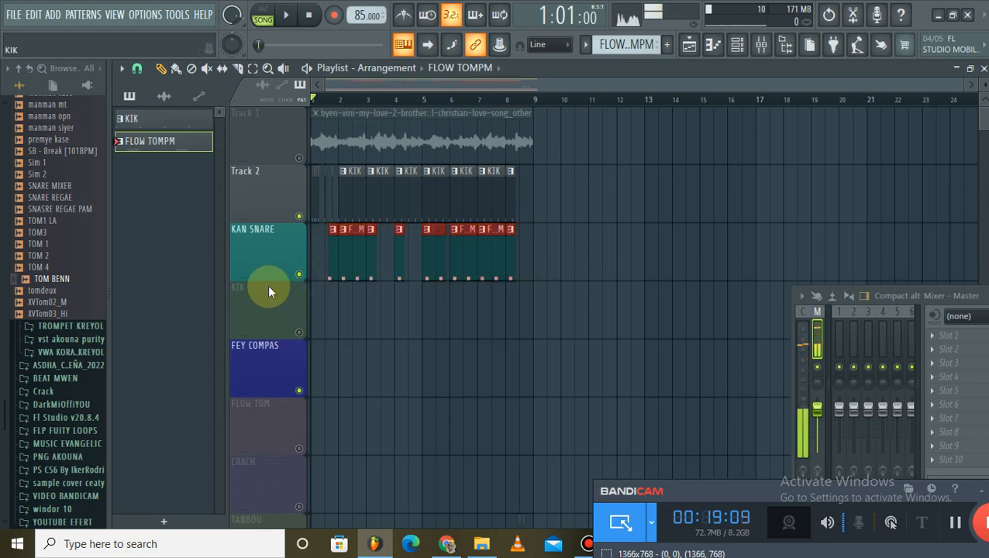
key("shift+Up")
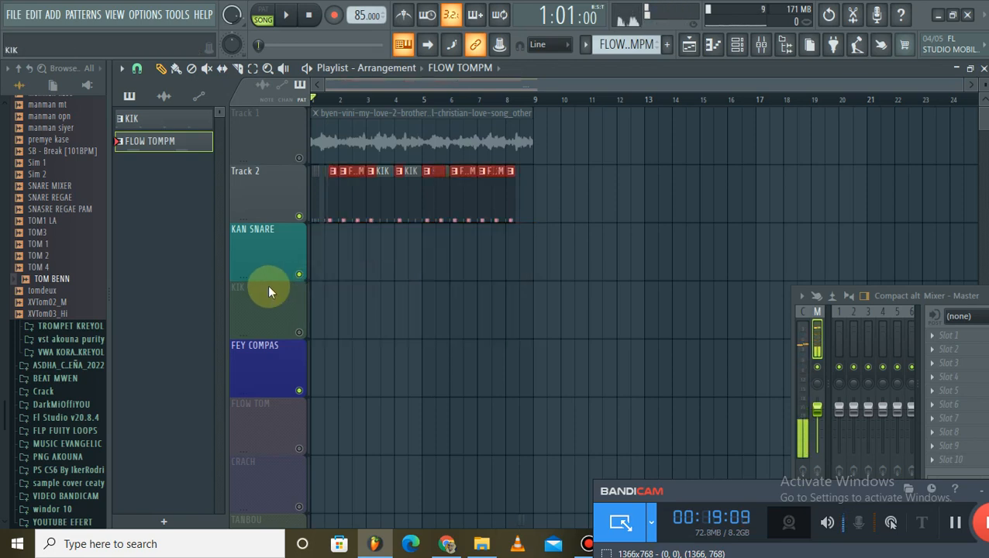
left_click(416, 288)
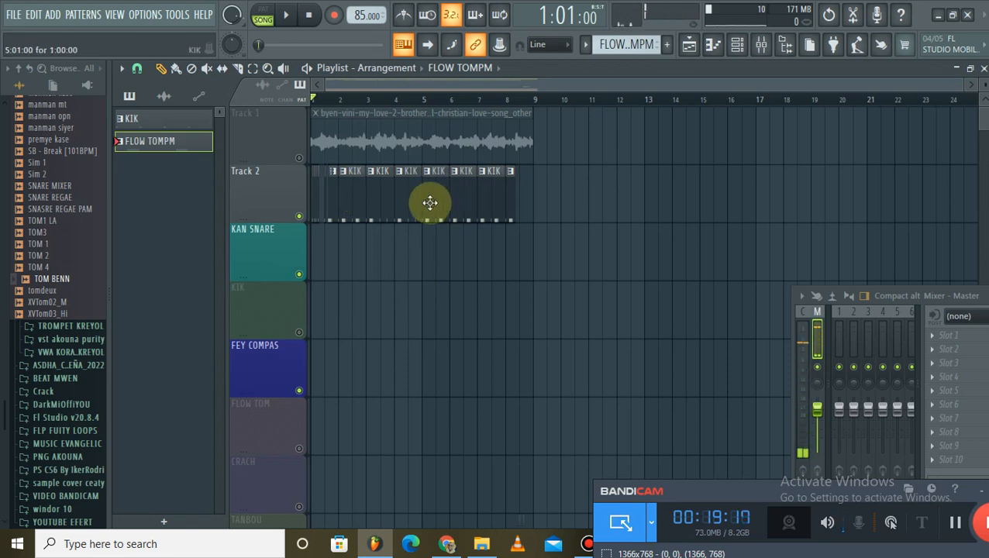
key("ctrl+z")
left_click_drag(476, 194, 431, 258)
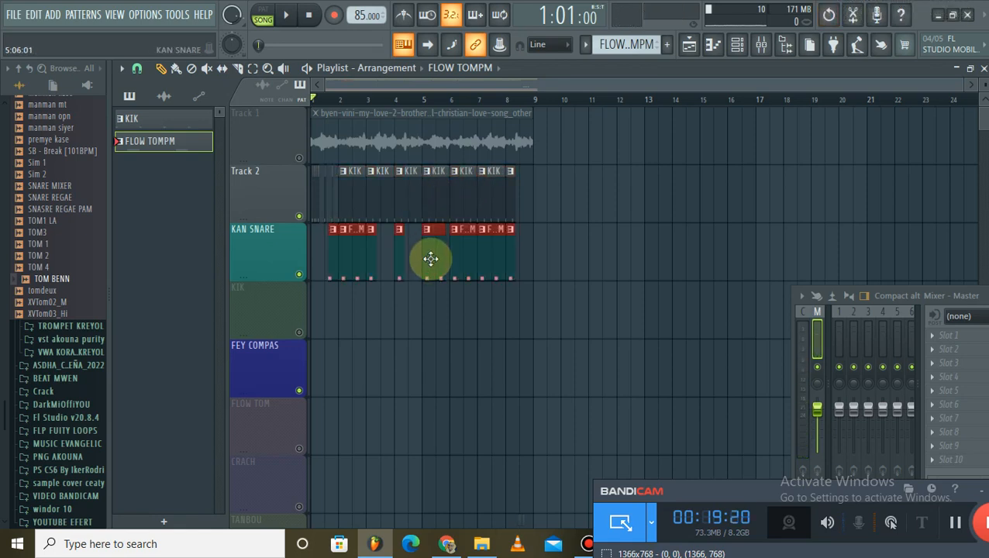
Play the arrangement from the start to check the KIK and FLOW TOMPM clips together
scroll(350, 107, "up", 5)
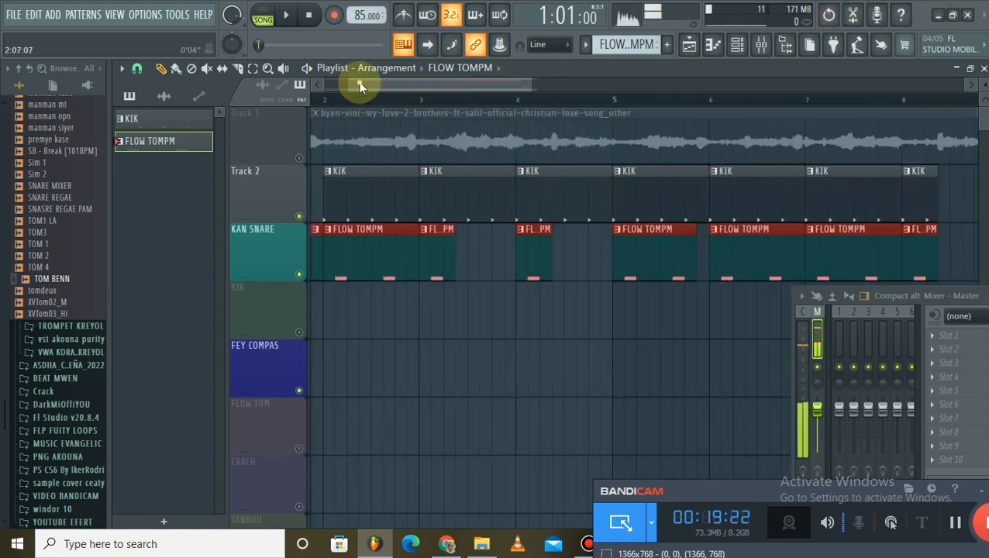
key("space")
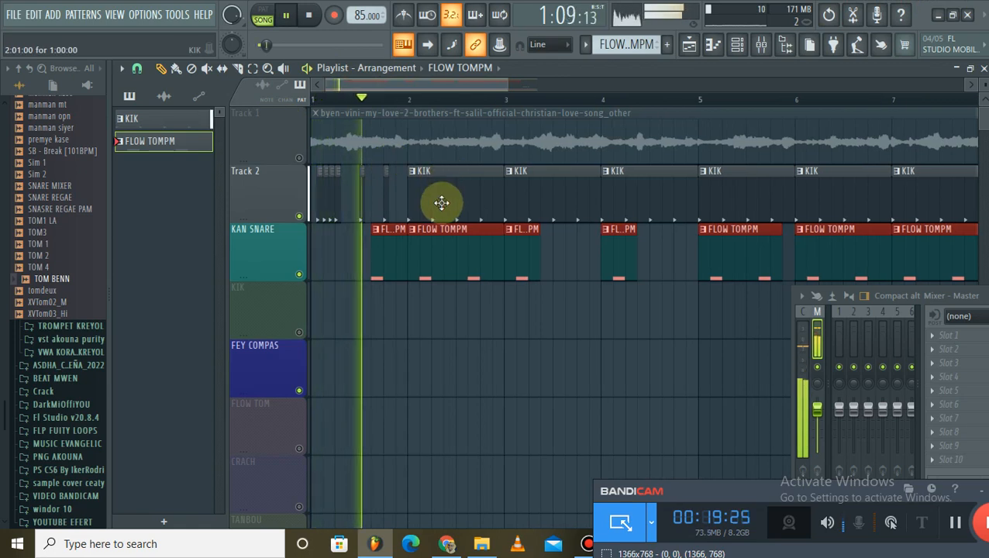
key("space")
scroll(452, 107, "down", 4)
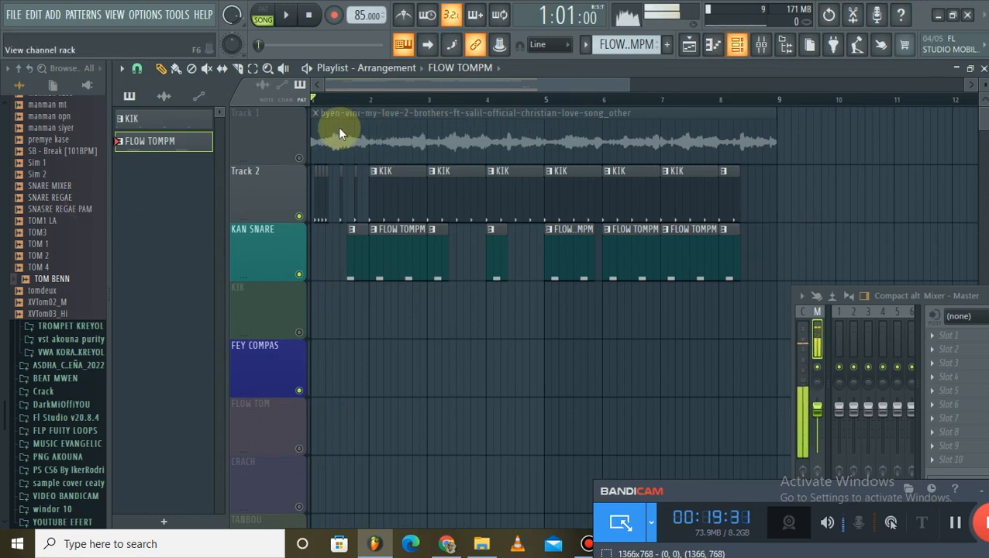
Audition low and high conga samples from the TANBOU RASIN LAKAY folder inside TAMBOU KREYOL for a tambou sound
key("F6")
scroll(29, 231, "up", 5)
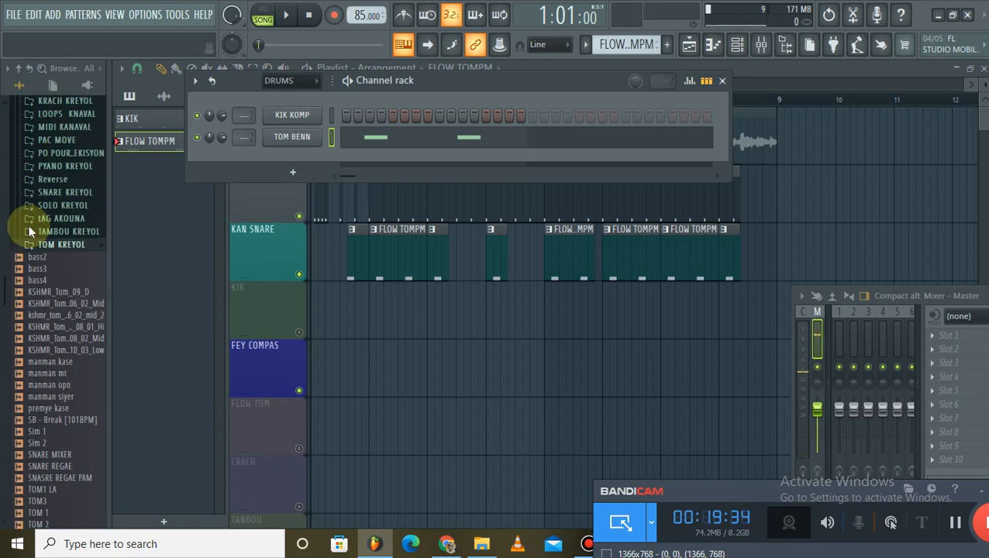
scroll(29, 231, "up", 1)
left_click(45, 256)
left_click(61, 241)
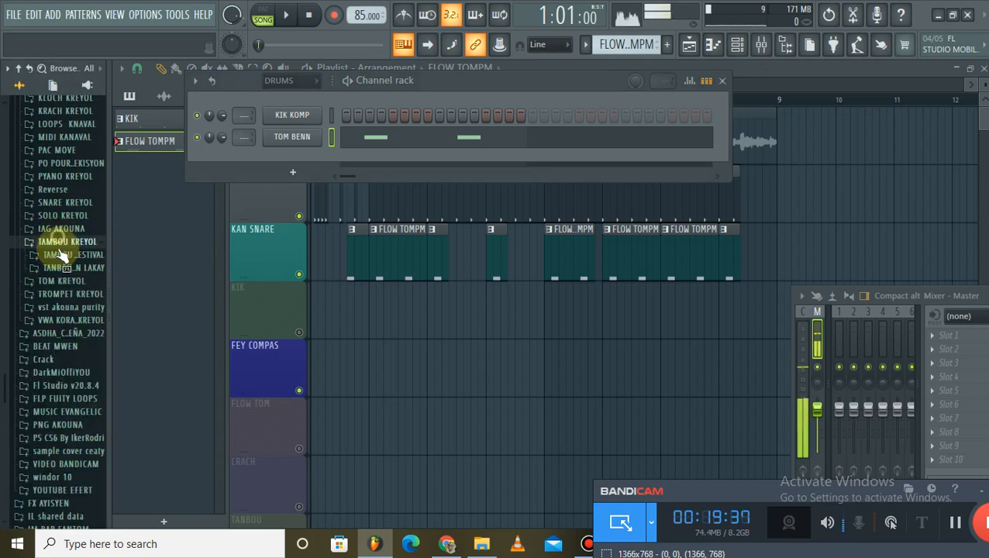
left_click(55, 258)
left_click(58, 269)
left_click(66, 178)
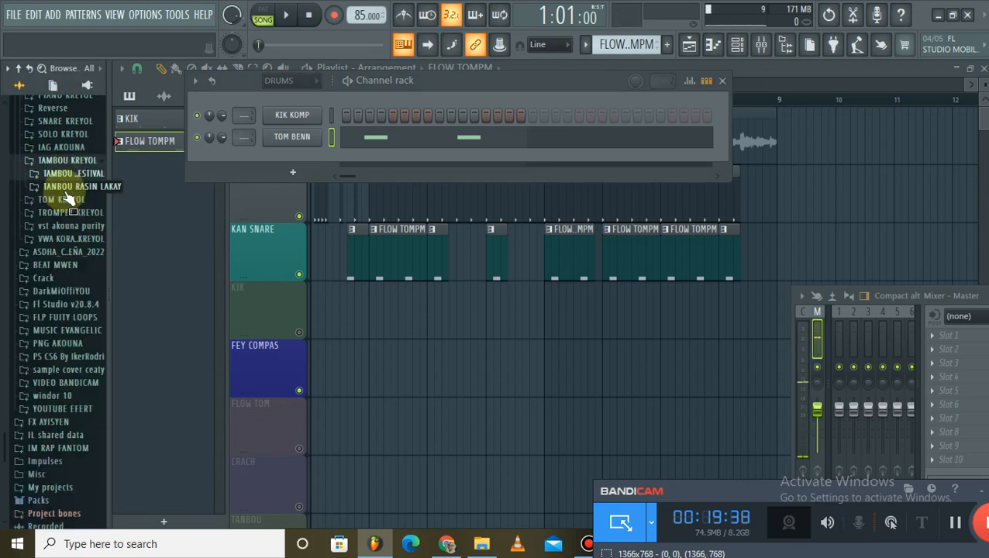
left_click(63, 187)
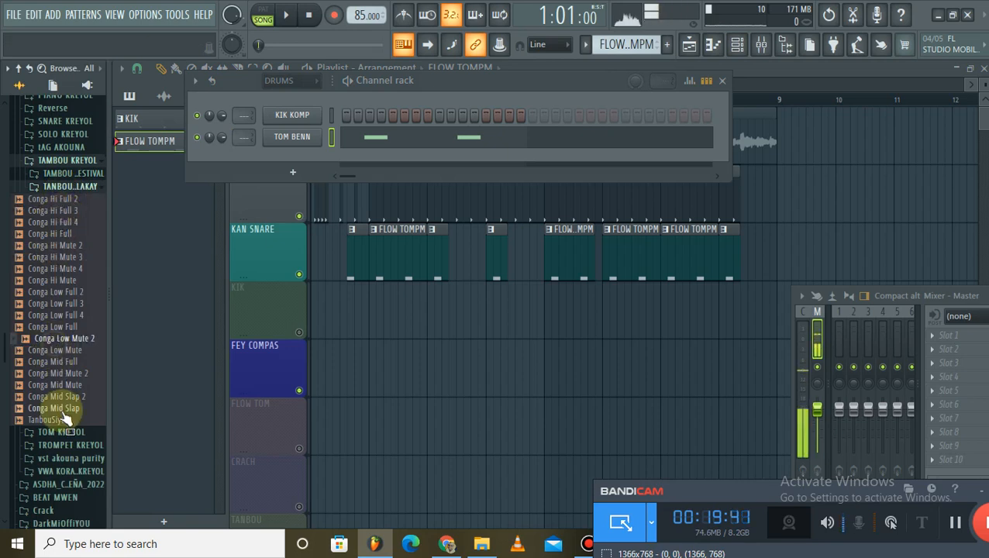
left_click(43, 304)
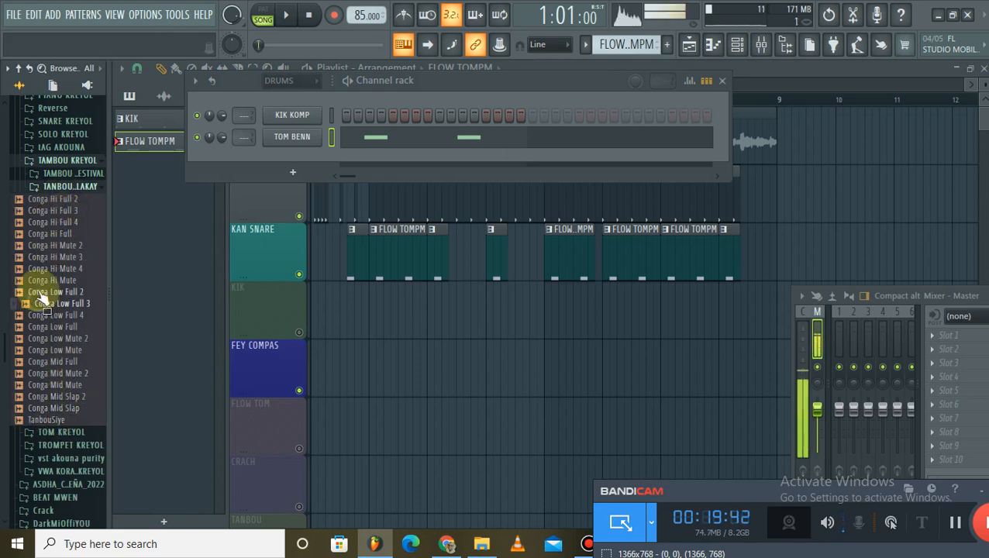
left_click(47, 268)
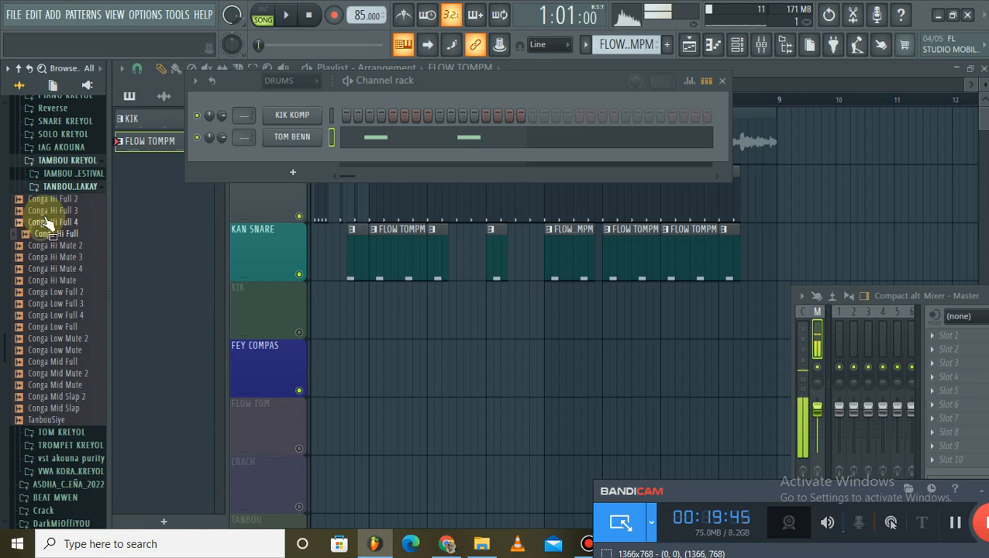
Audition tom samples such as bass4 and tomdeux in the TOM KREYOL folder
left_click(68, 187)
left_click(62, 199)
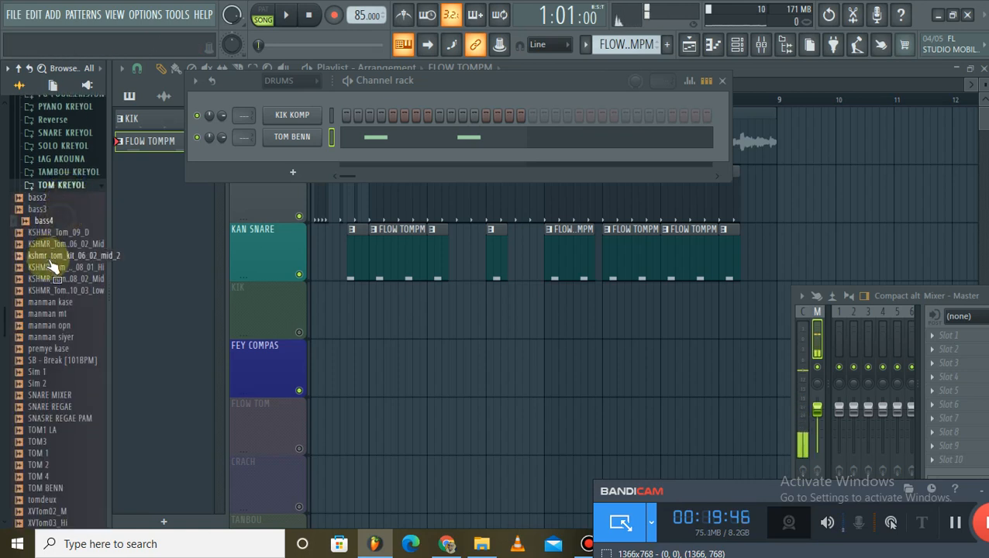
scroll(44, 388, "down", 4)
left_click(52, 361)
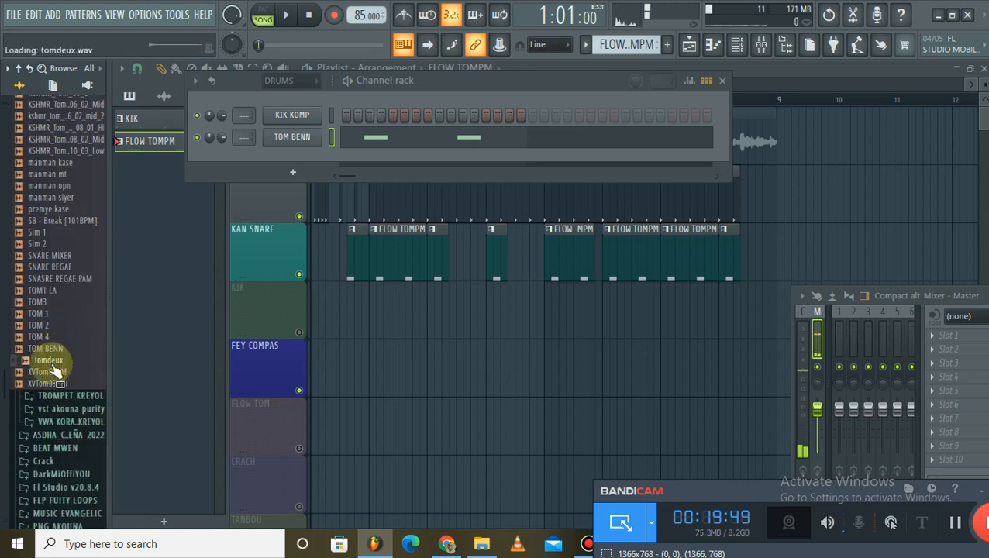
scroll(62, 357, "down", 2)
scroll(58, 333, "up", 5)
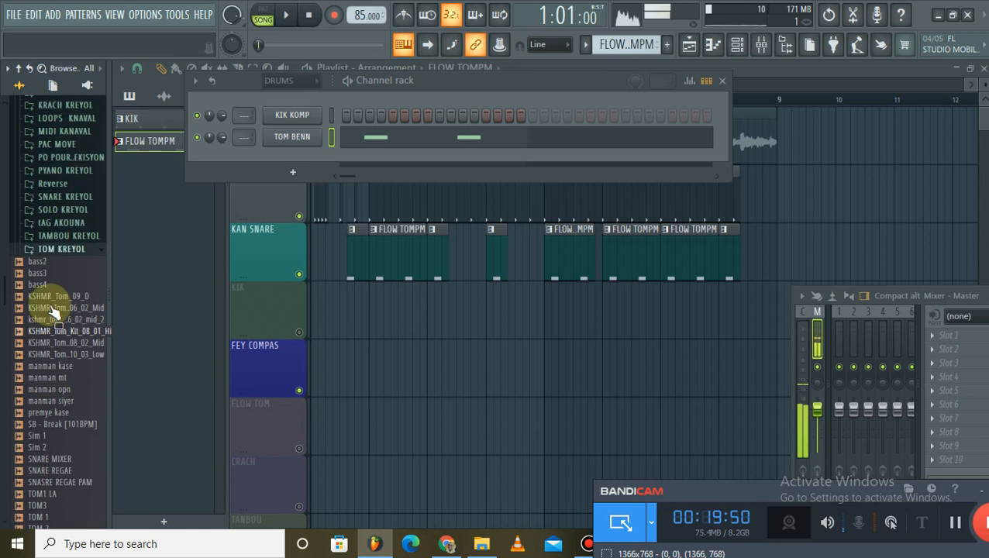
Audition the mid conga and TanbouSiye samples in the TANBOU RASIN LAKAY folder, and close the TAMBOU KREYOL folder
left_click(62, 256)
left_click(81, 243)
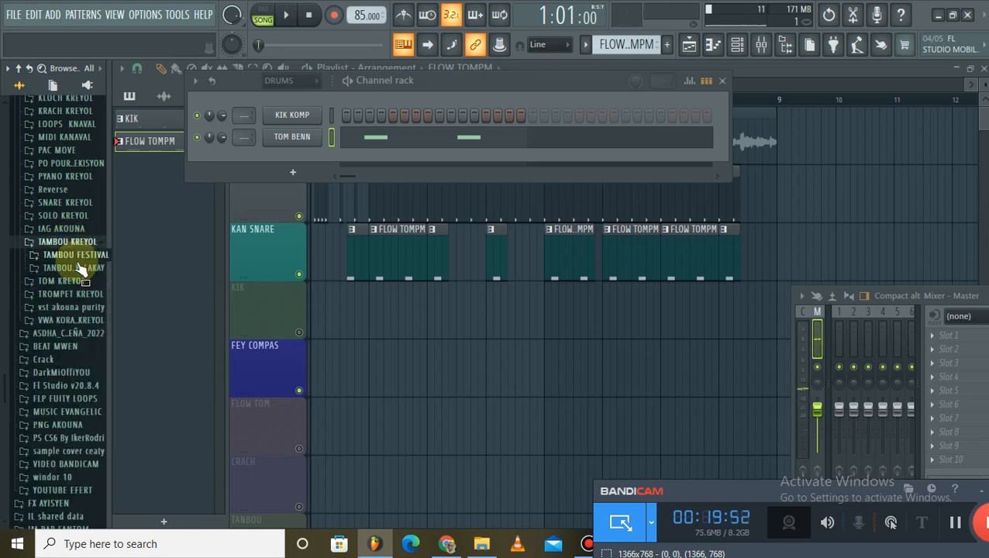
left_click(81, 267)
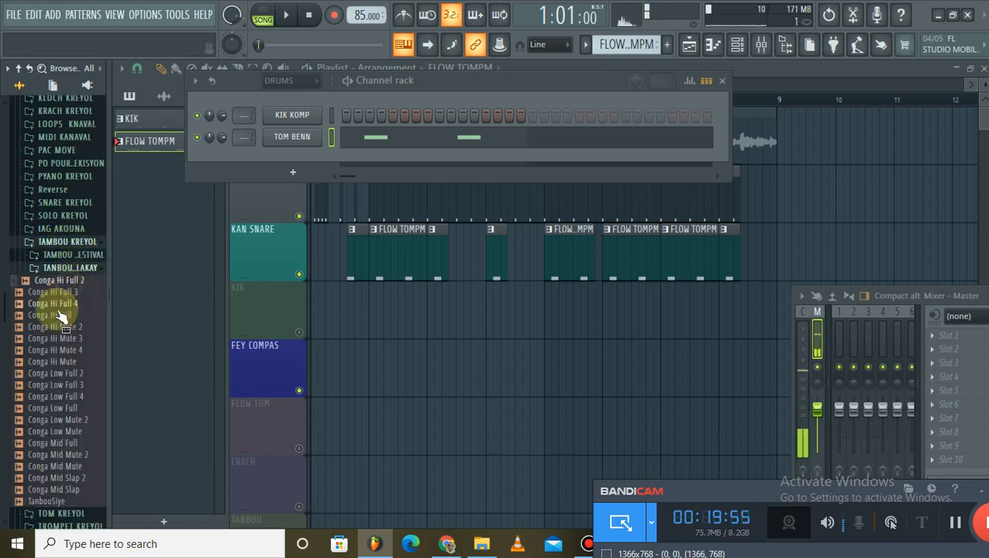
left_click(56, 442)
left_click(51, 500)
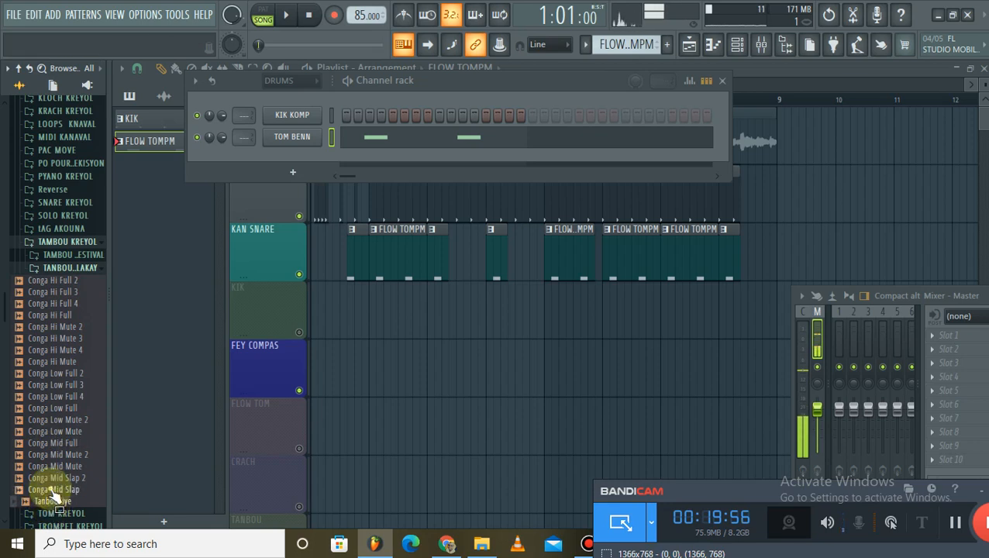
left_click(56, 432)
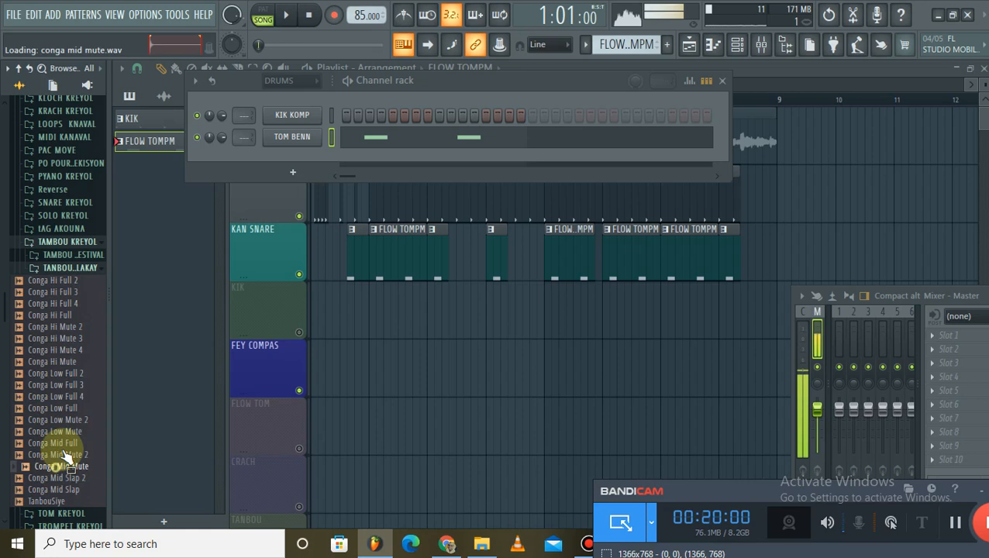
left_click(73, 269)
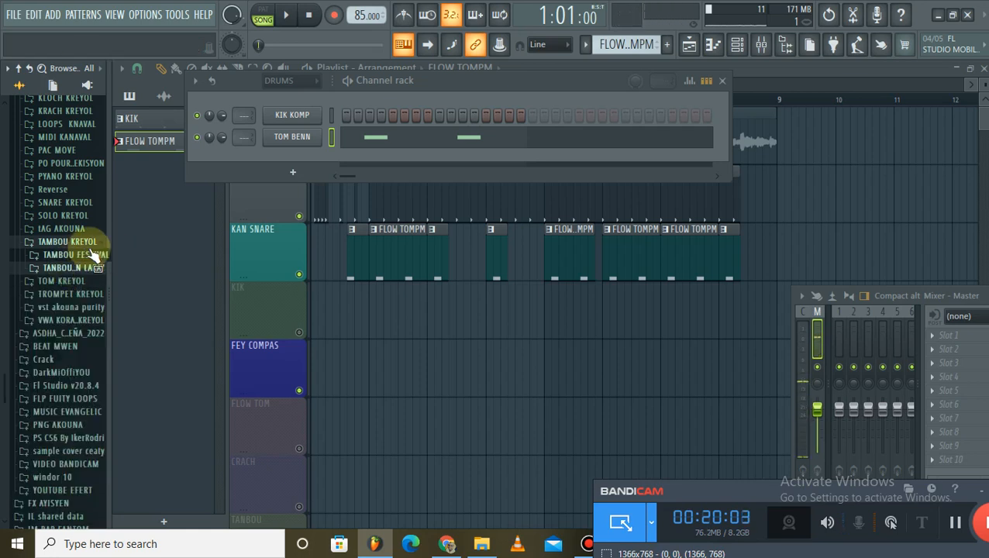
left_click(81, 243)
Find the TABOUR samples in the DRUM CO..UNA 2 folder of AKOUNA..GRATUIT and add TABOUR 1 and TABOUR 2 as new drum channels
scroll(78, 232, "up", 5)
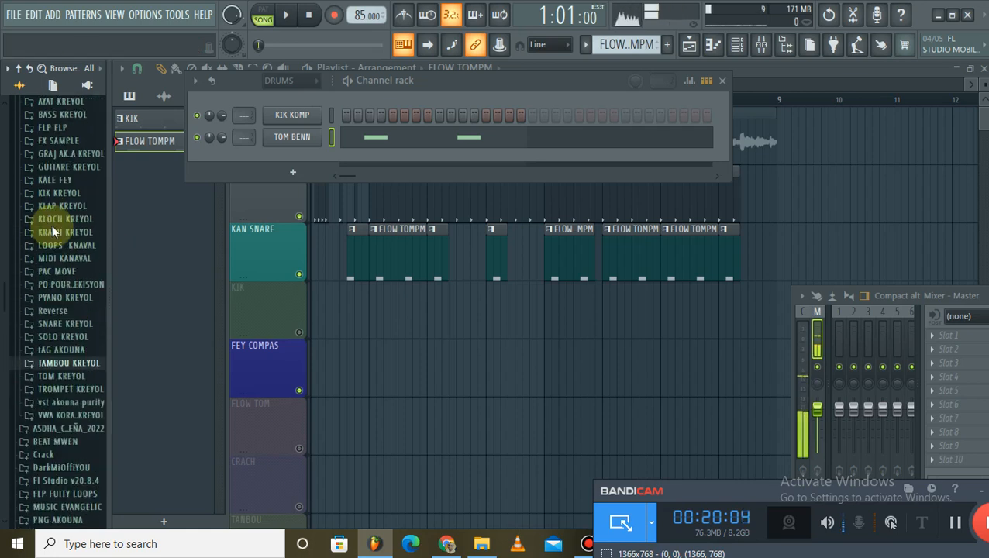
scroll(77, 217, "up", 5)
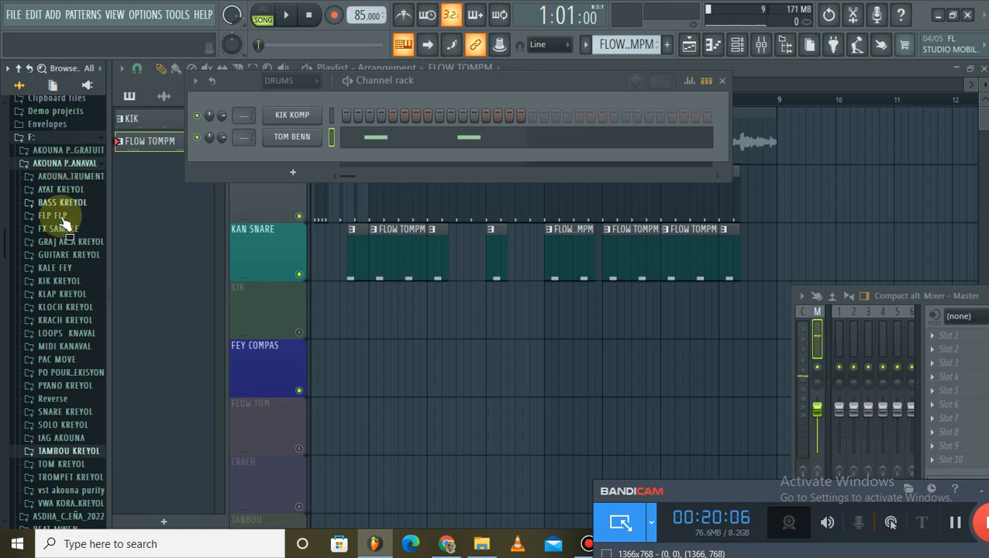
left_click(66, 164)
left_click(70, 156)
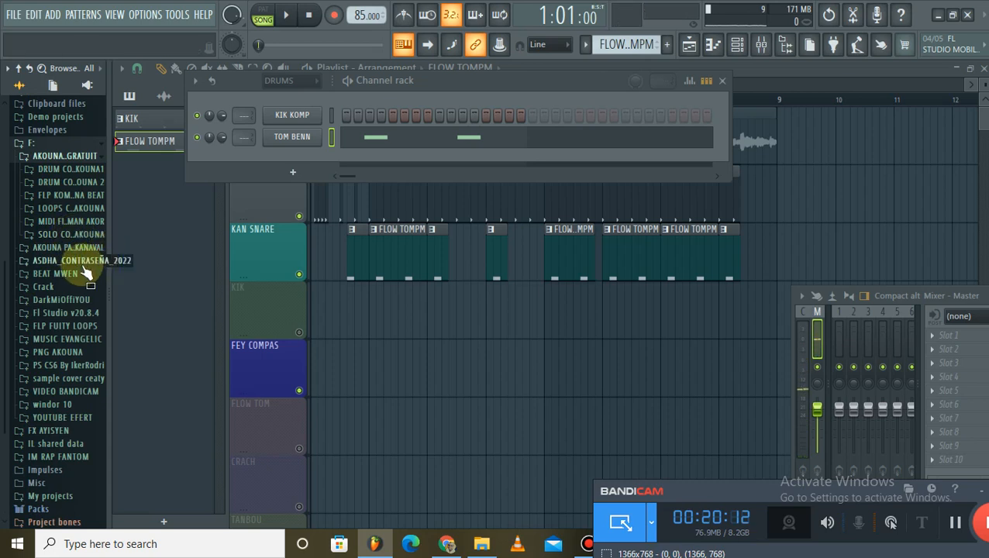
left_click(72, 183)
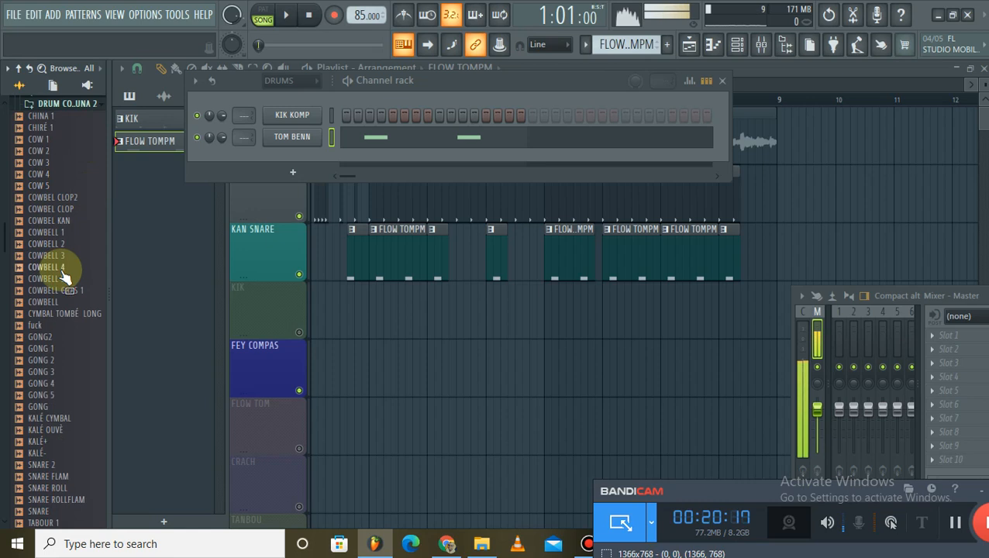
scroll(62, 276, "down", 4)
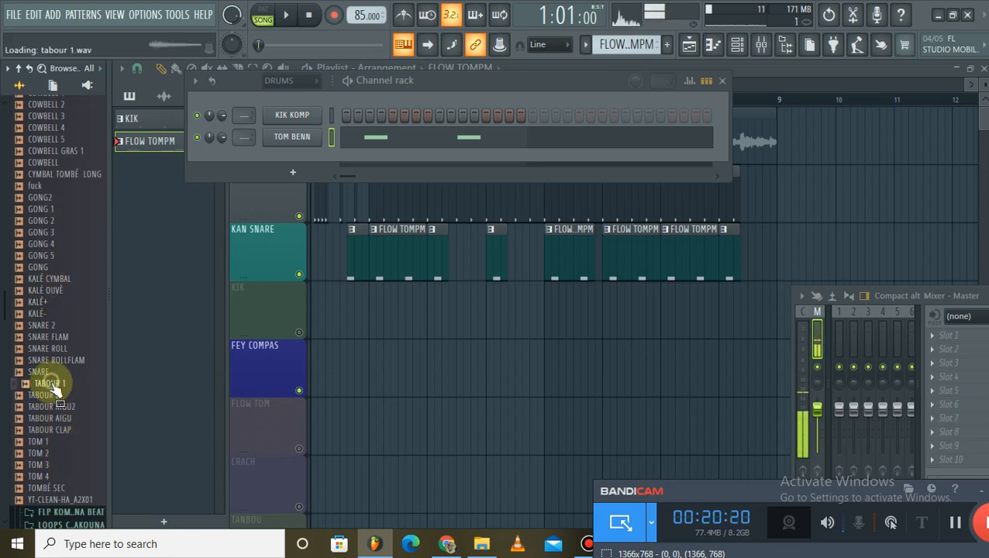
left_click_drag(306, 149, 314, 177)
right_click(326, 157)
left_click(200, 275)
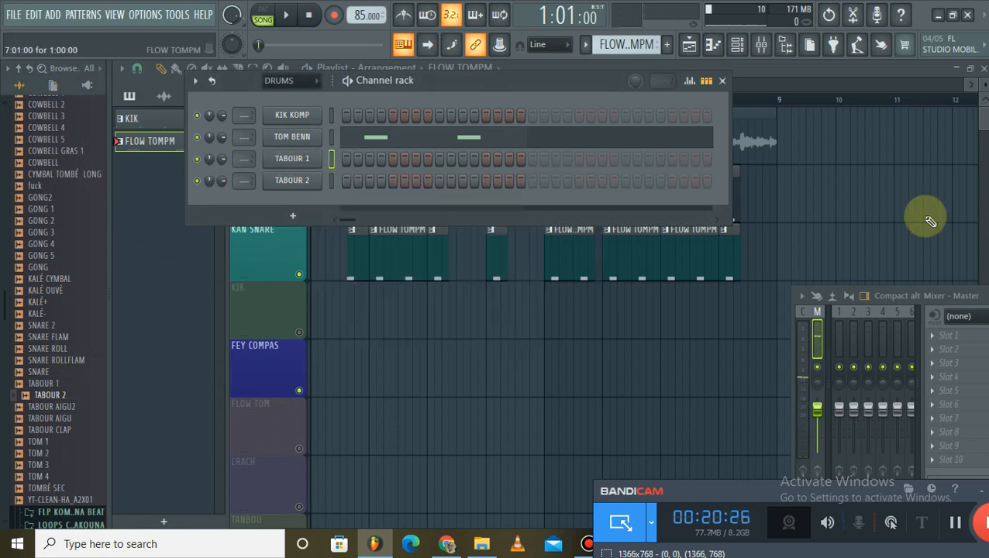
right_click(806, 182)
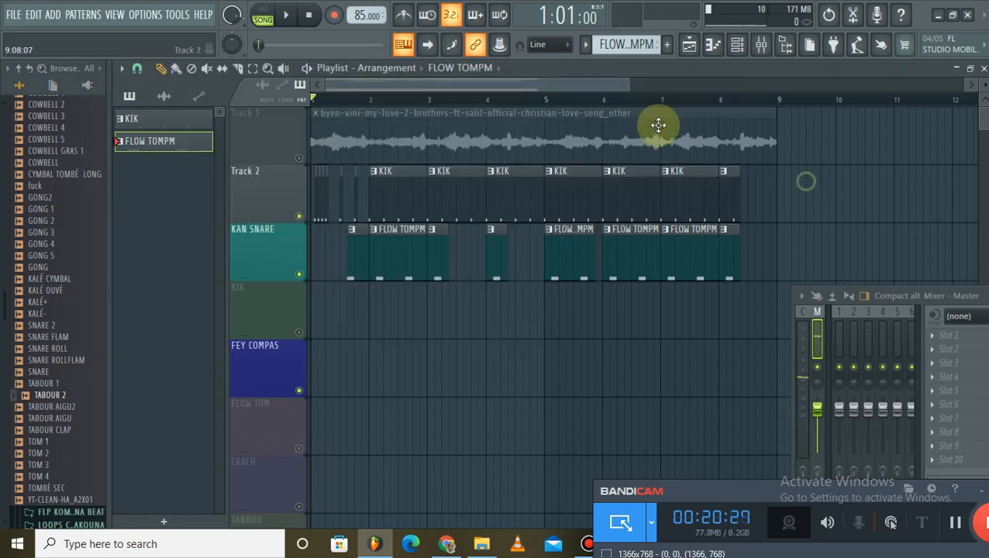
Create a new pattern named TAMBOU], unmute the KIK track and place the pattern there at bar 1
left_click(667, 47)
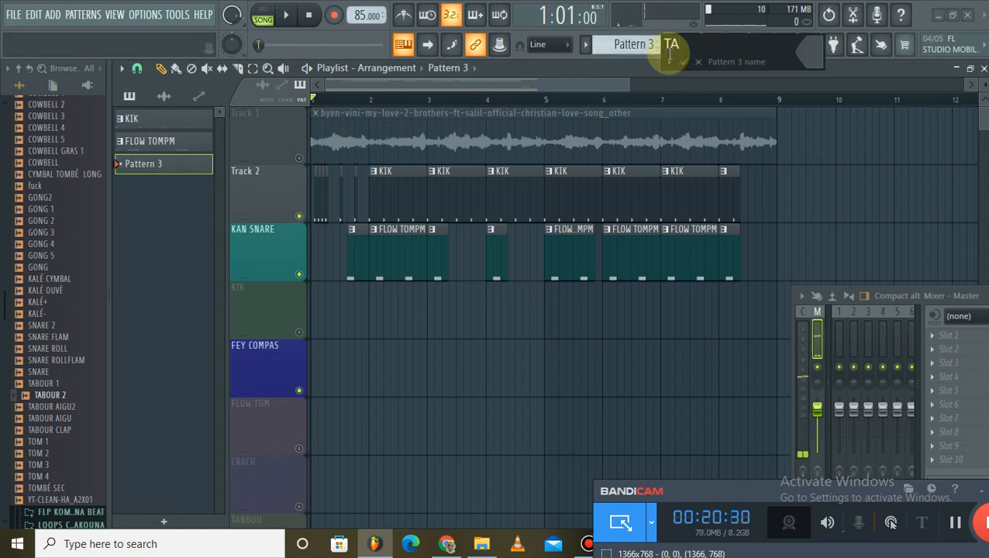
type("TAMBOU]")
key("Return")
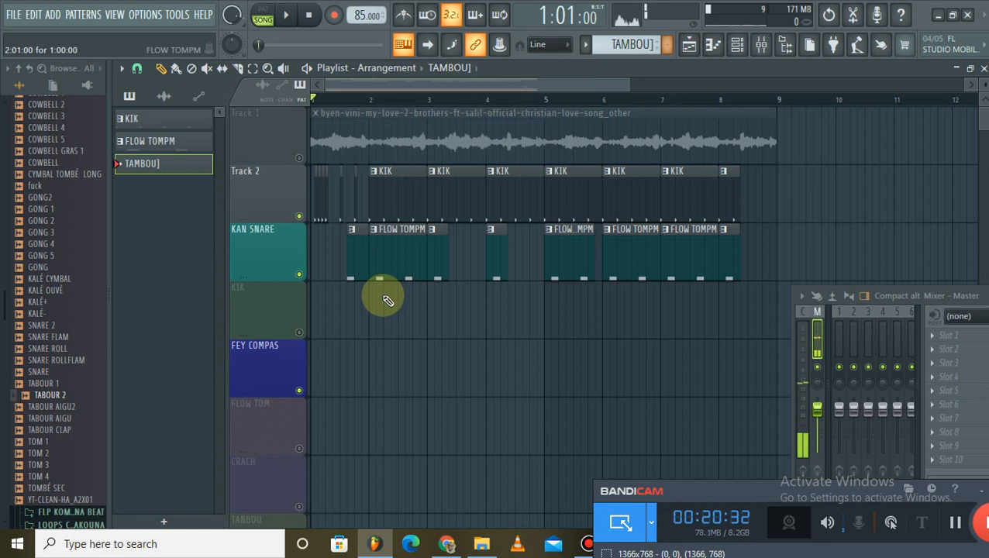
left_click(300, 332)
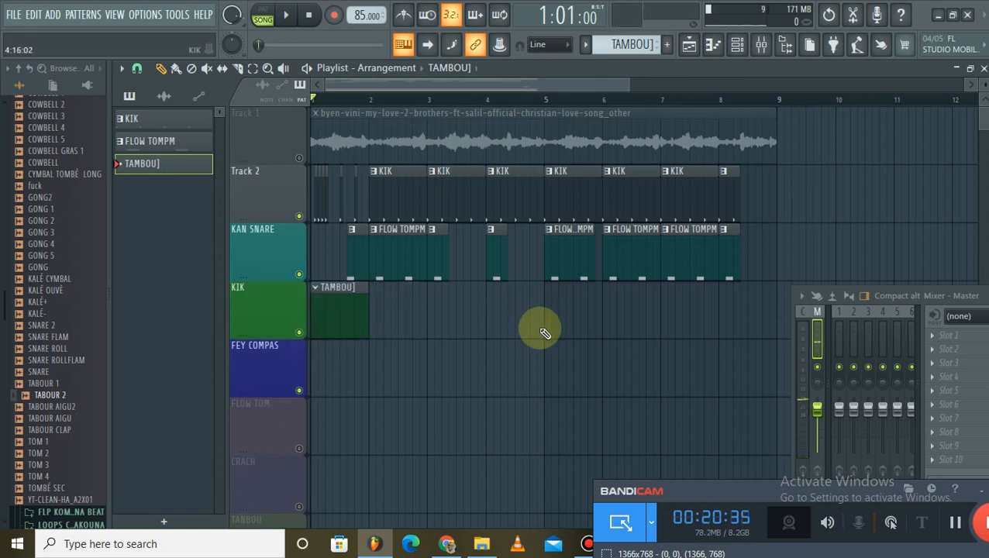
Solo Track 1 to hear the "other" stem and delete that stem's channel from the project
right_click(299, 159)
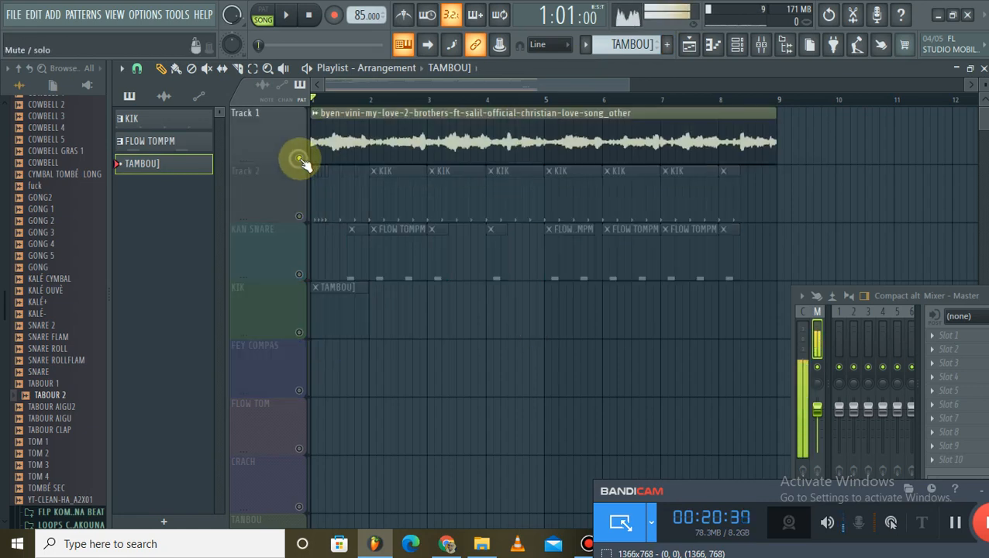
double_click(361, 129)
left_click(737, 46)
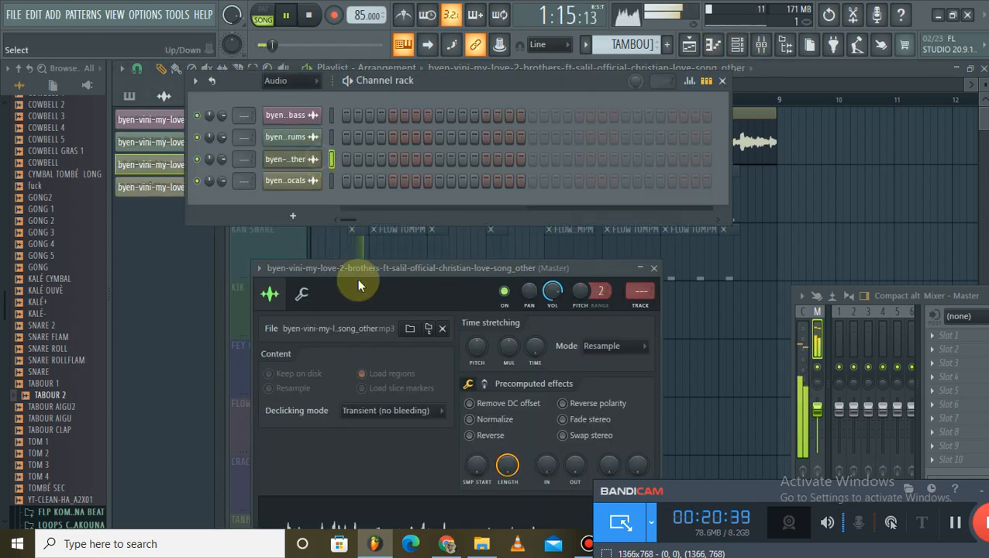
right_click(358, 283)
left_click(353, 309)
key("Return")
left_click(829, 238)
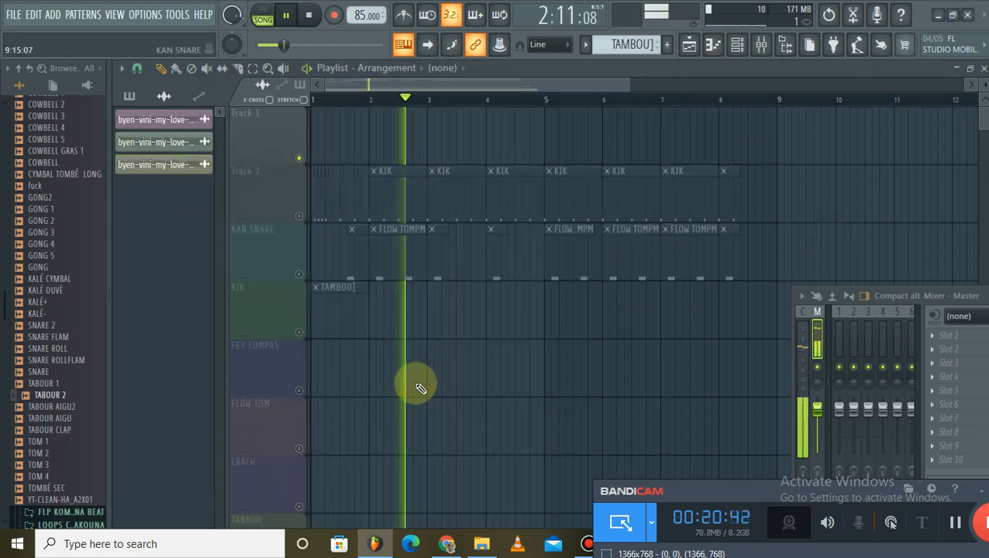
Move the bass stem clip to Track 1 and the vocals stem clip to the FEY COMPAS track, and show the audio channels
scroll(433, 375, "down", 7)
scroll(450, 207, "up", 7)
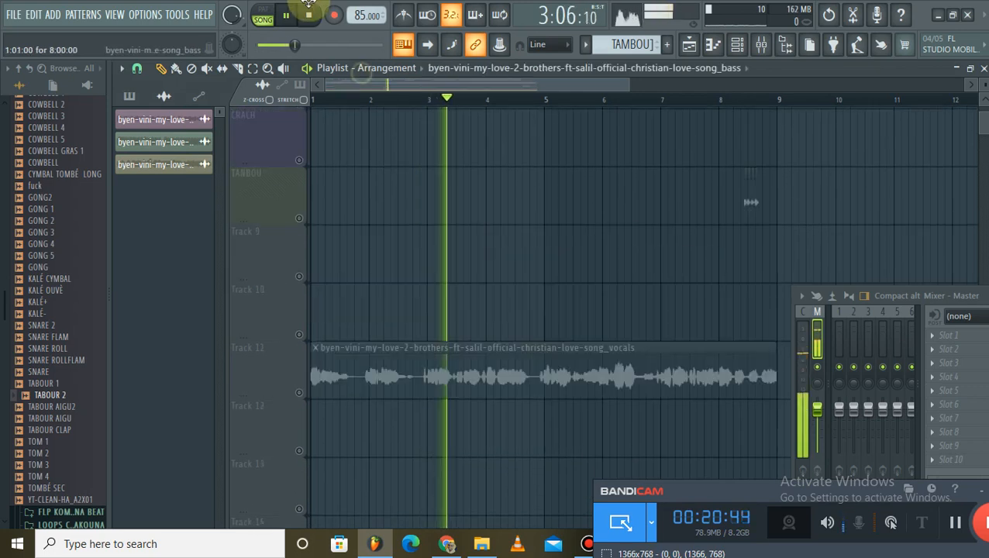
scroll(449, 207, "down", 8)
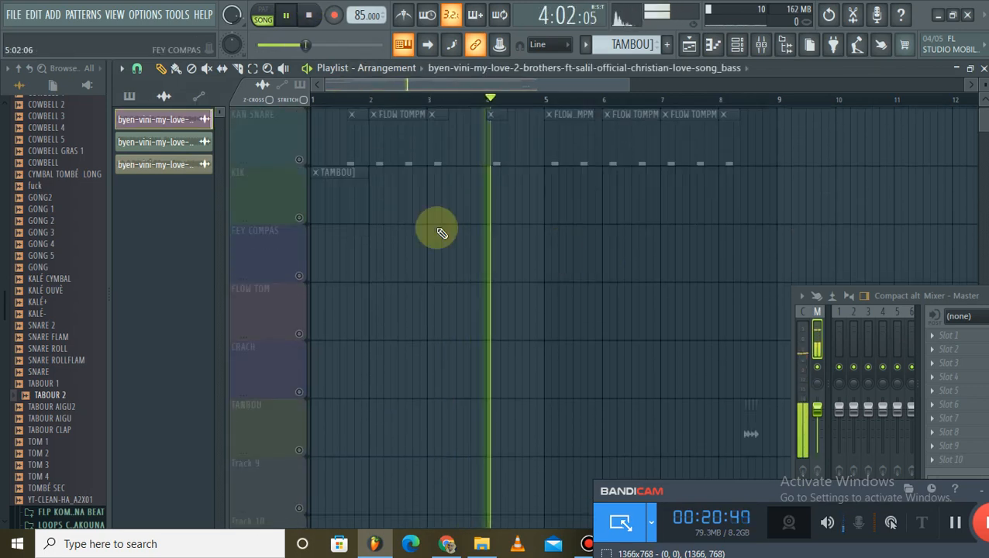
left_click_drag(429, 274, 397, 402)
scroll(494, 297, "down", 4)
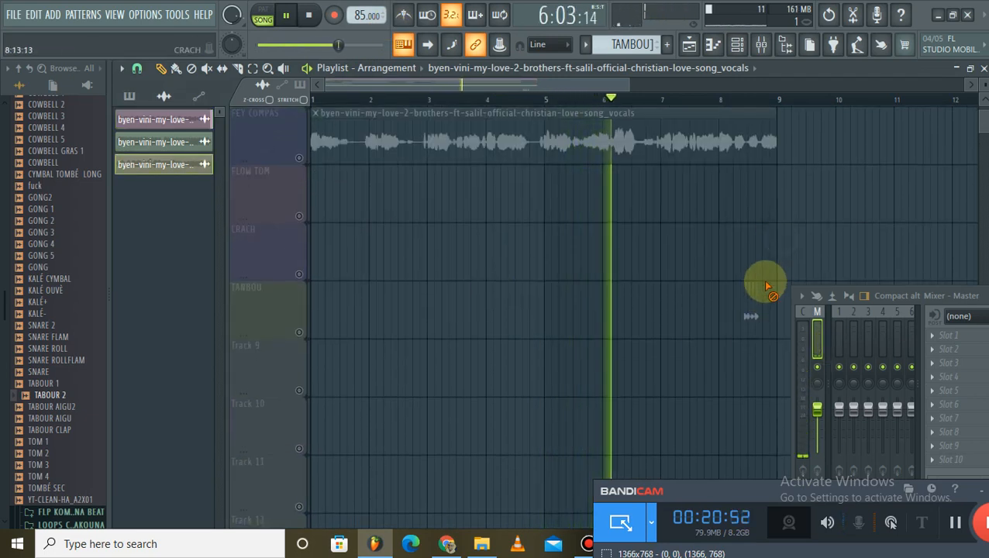
scroll(679, 276, "up", 4)
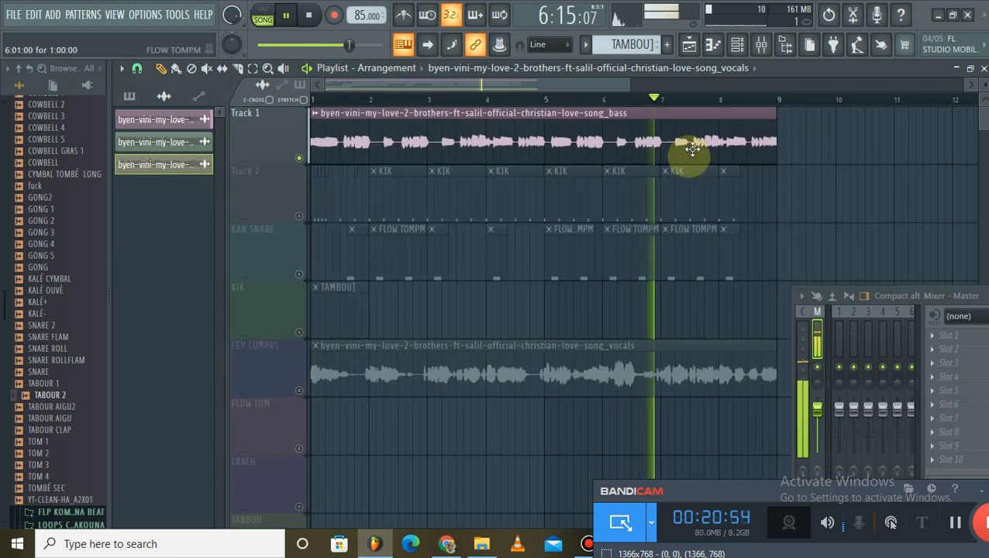
left_click(737, 45)
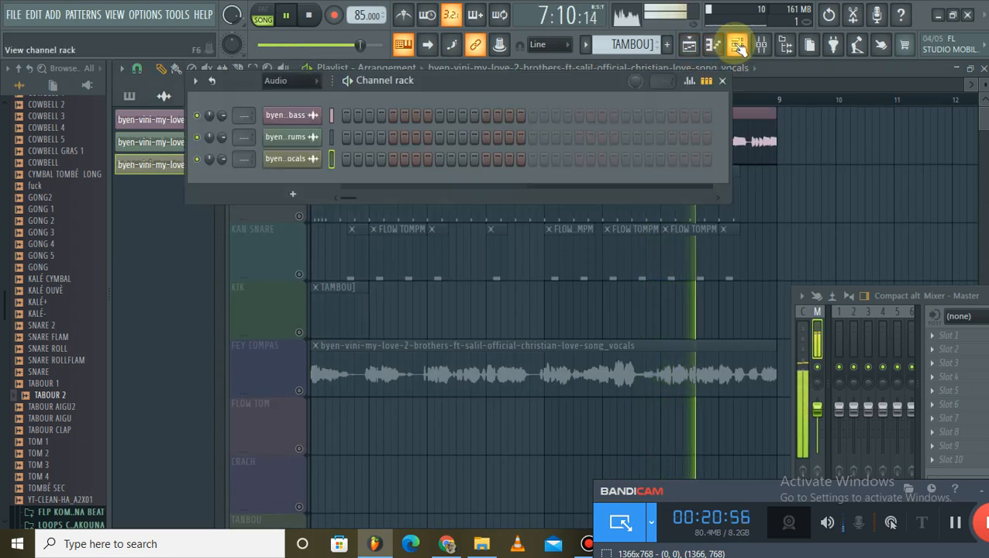
Hide the channel rack and recolor the bass stem clip on Track 1 light sea green
left_click(737, 45)
left_click(315, 115)
left_click(361, 183)
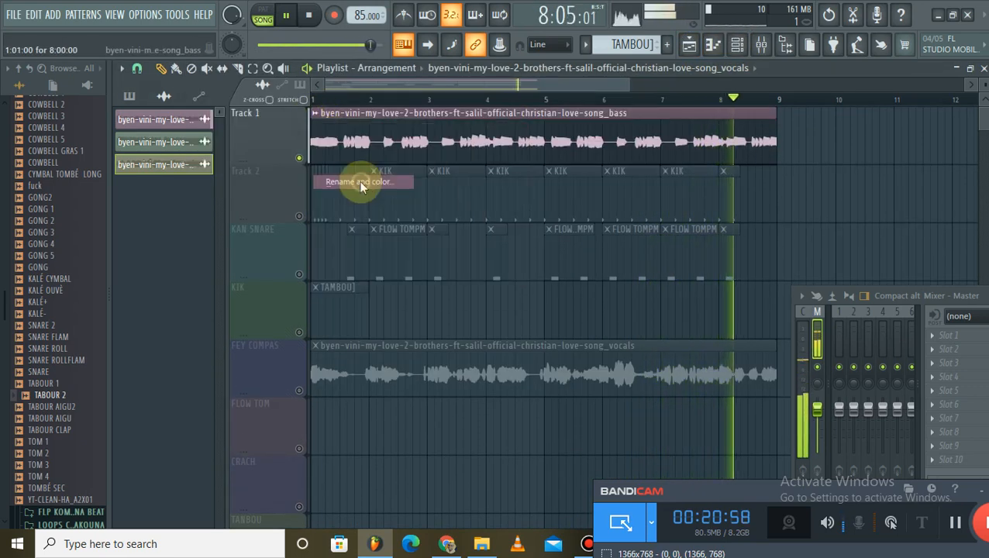
left_click(360, 184)
left_click(474, 298)
left_click(478, 287)
key("Return")
key("Return")
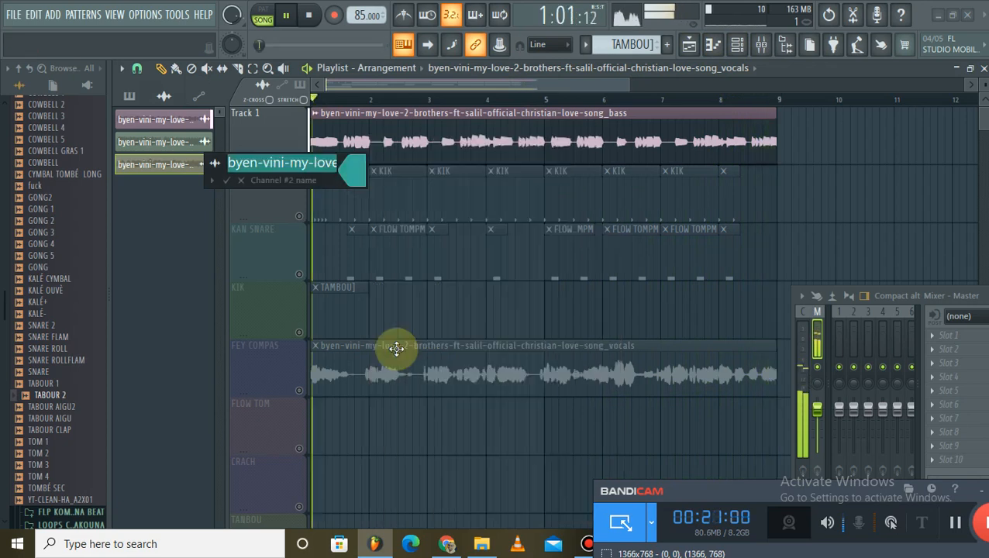
Recolor the vocals stem clip on the FEY COMPAS track light sea green and unmute all playlist tracks
left_click(316, 347)
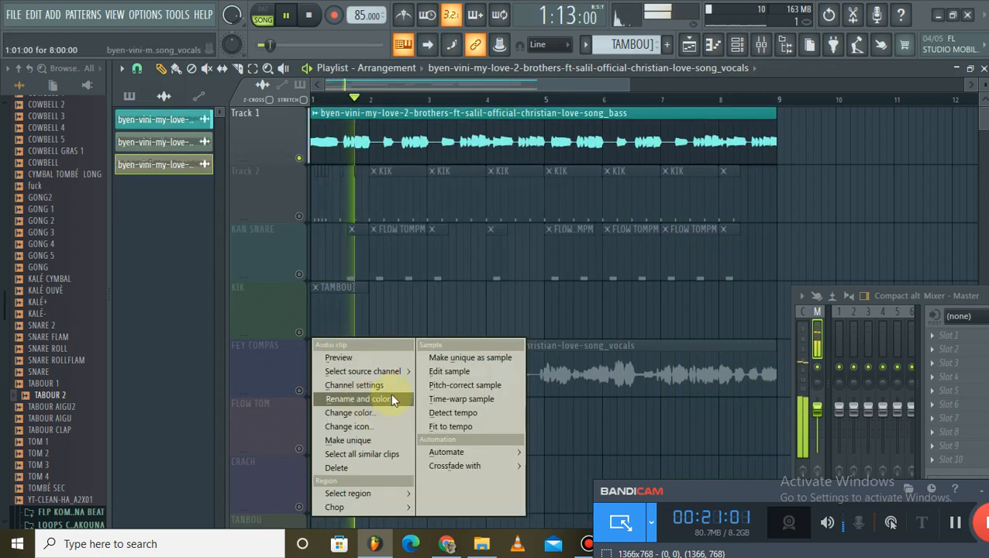
left_click(363, 397)
left_click(404, 384)
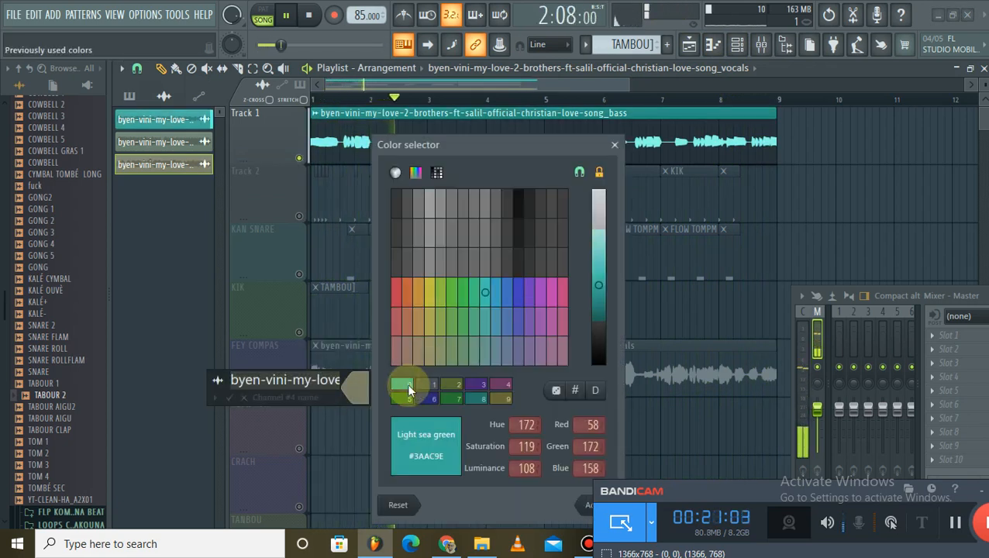
key("Return")
key("Return")
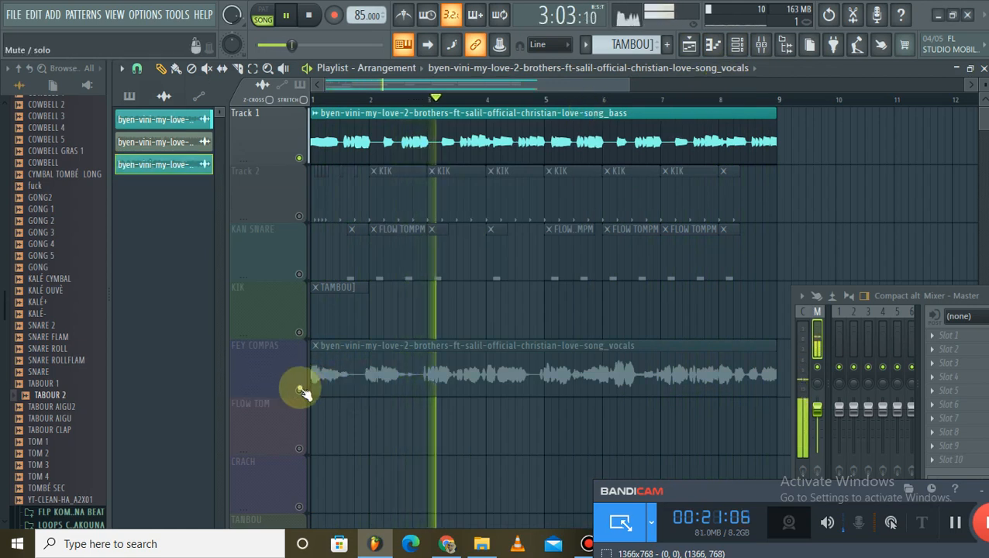
Delete the drums stem's channel from the project and close the channel rack
left_click(737, 45)
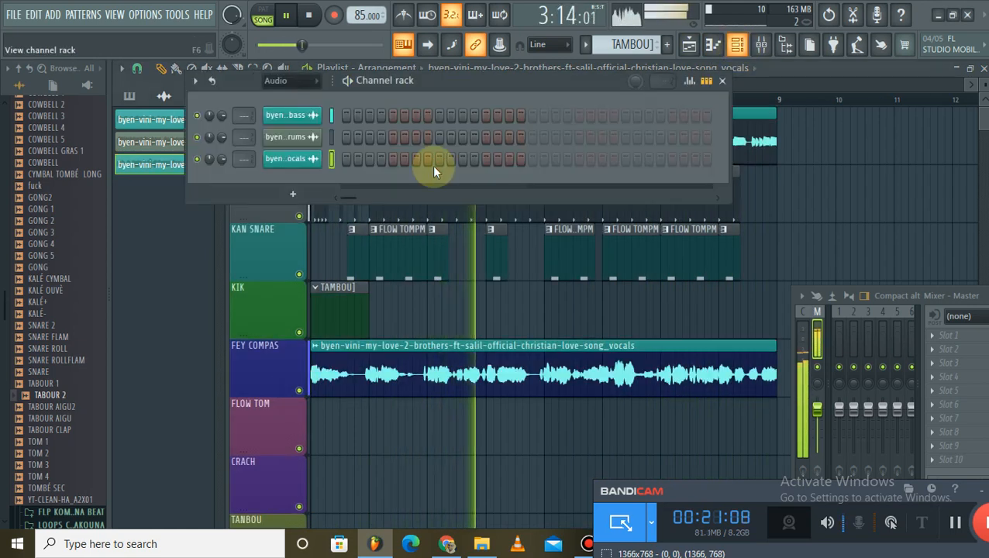
right_click(306, 138)
left_click(372, 288)
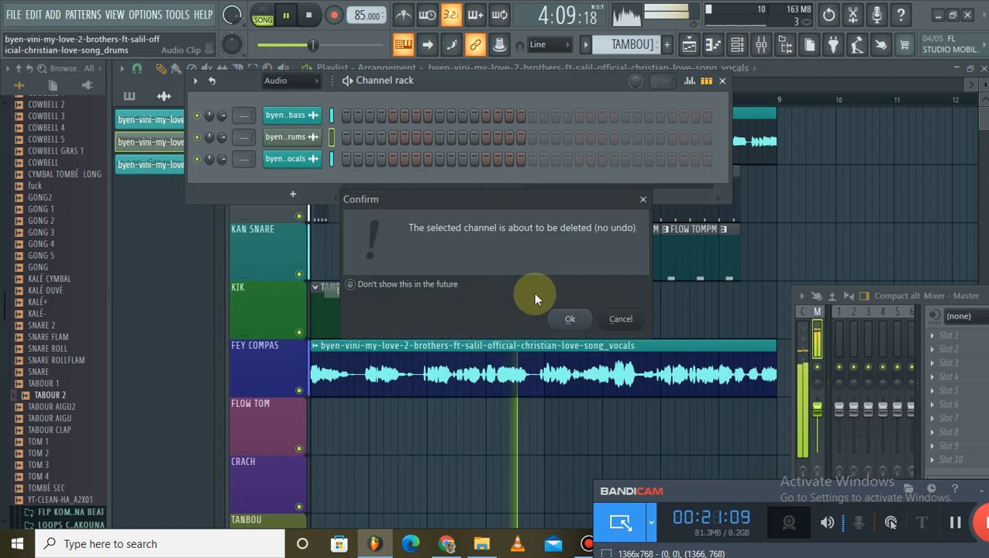
left_click(569, 319)
key("F6")
Listen to the programmed drums against the bass and vocals stems, and stop playback
scroll(761, 213, "down", 1)
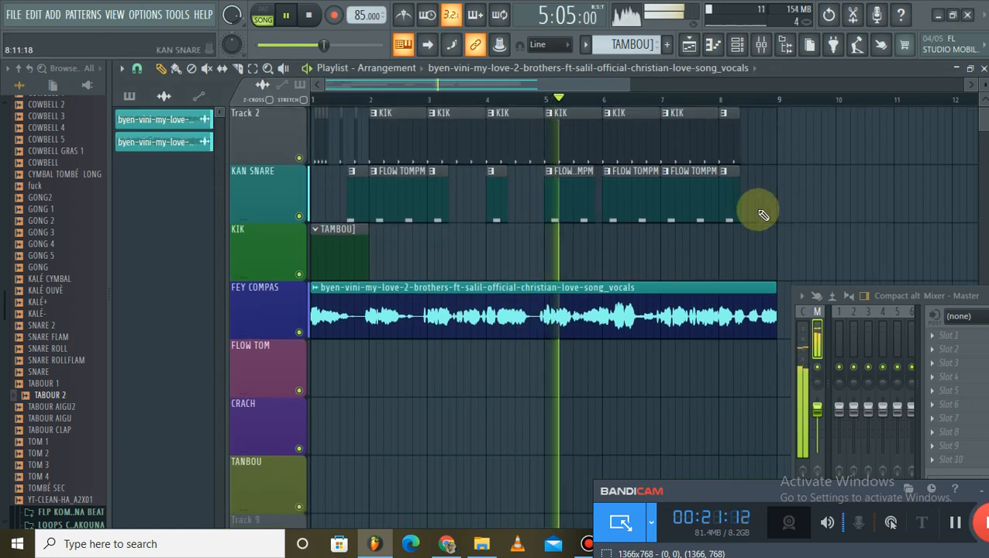
scroll(728, 256, "up", 1)
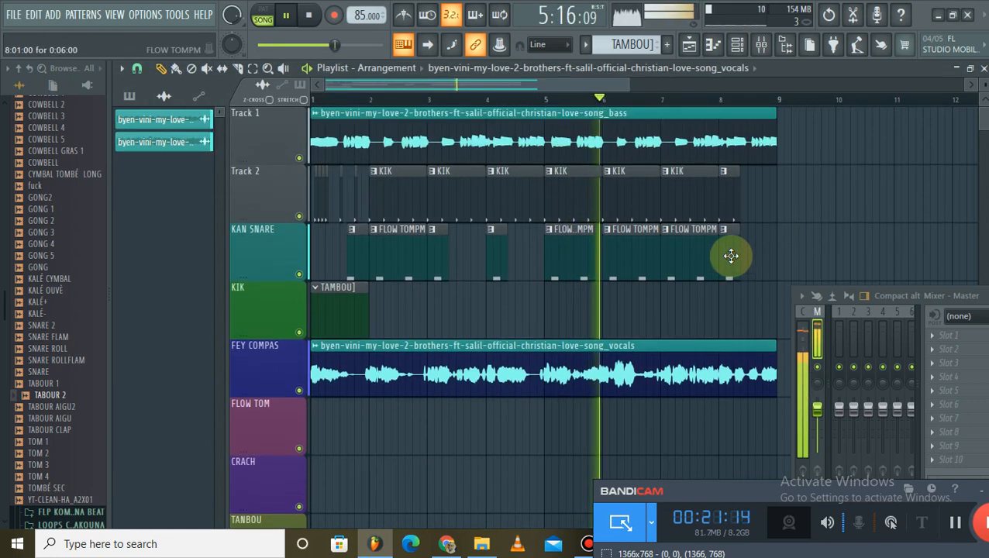
key("space")
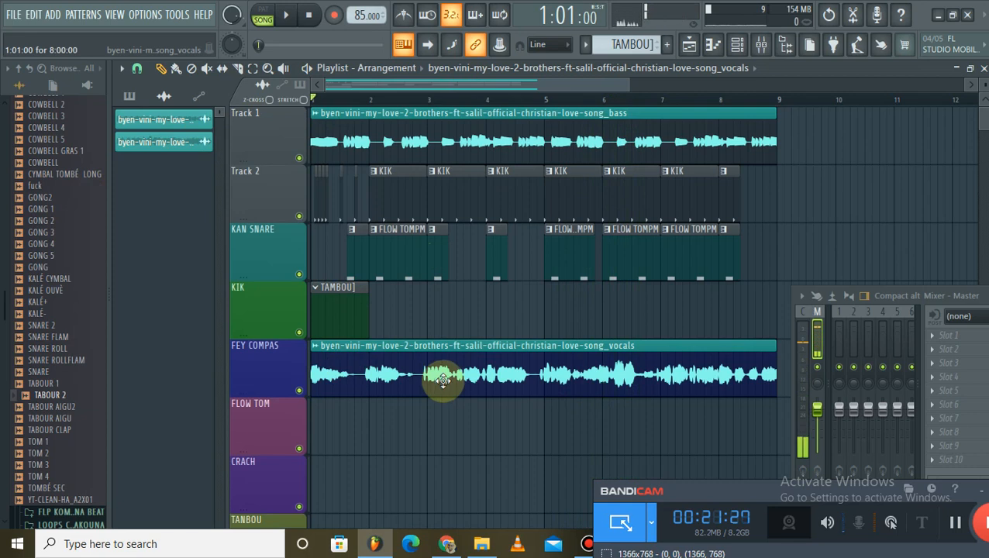
left_click(922, 298)
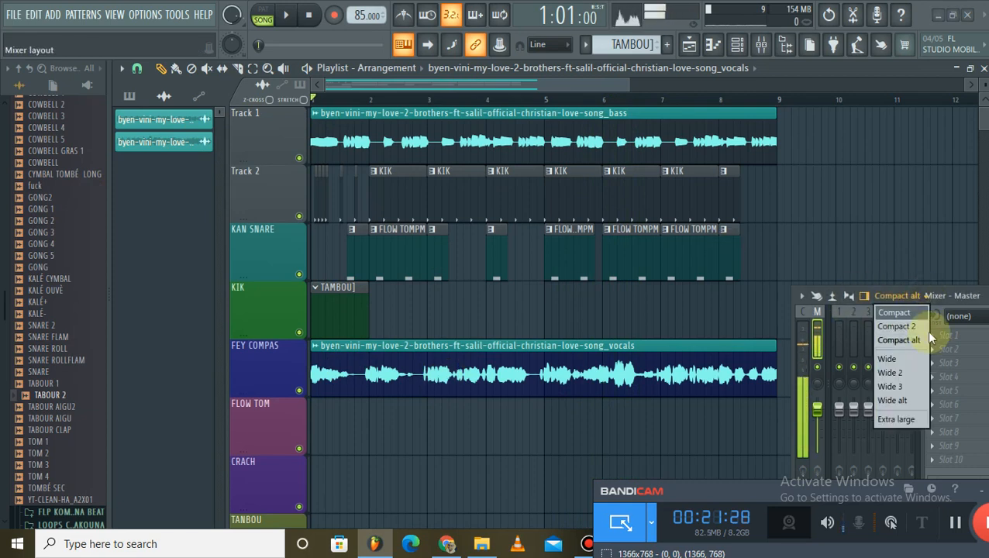
left_click(879, 223)
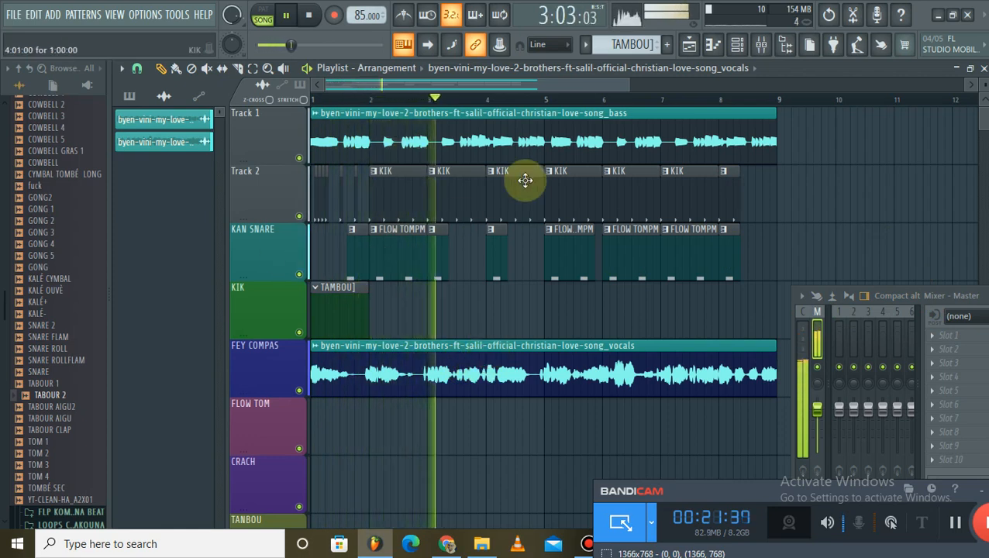
key("space")
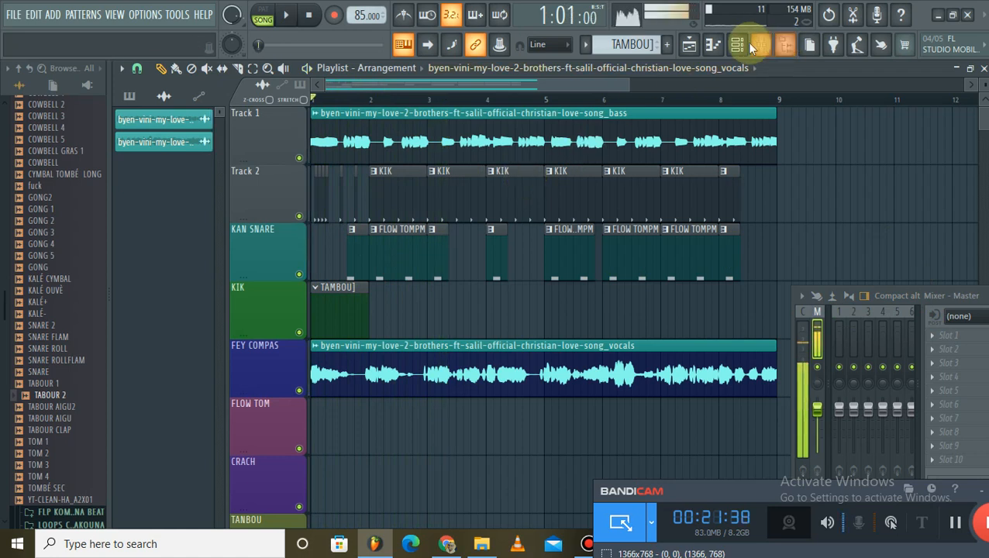
Filter the channel rack to the DRUMS group, select the TABOUR 1 channel and pick the TAMBOU] clip's pattern
left_click(745, 47)
left_click(276, 83)
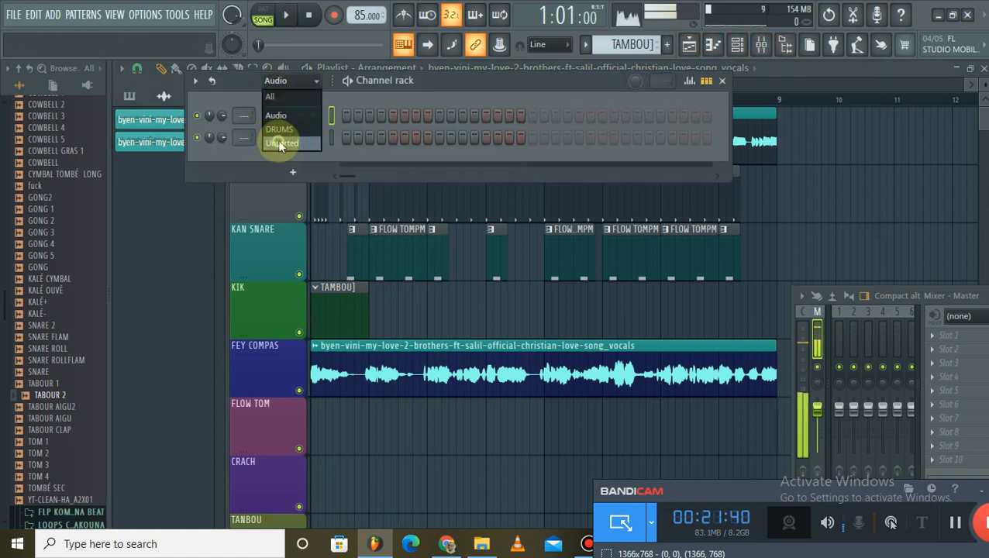
left_click(279, 145)
left_click(293, 81)
left_click(299, 99)
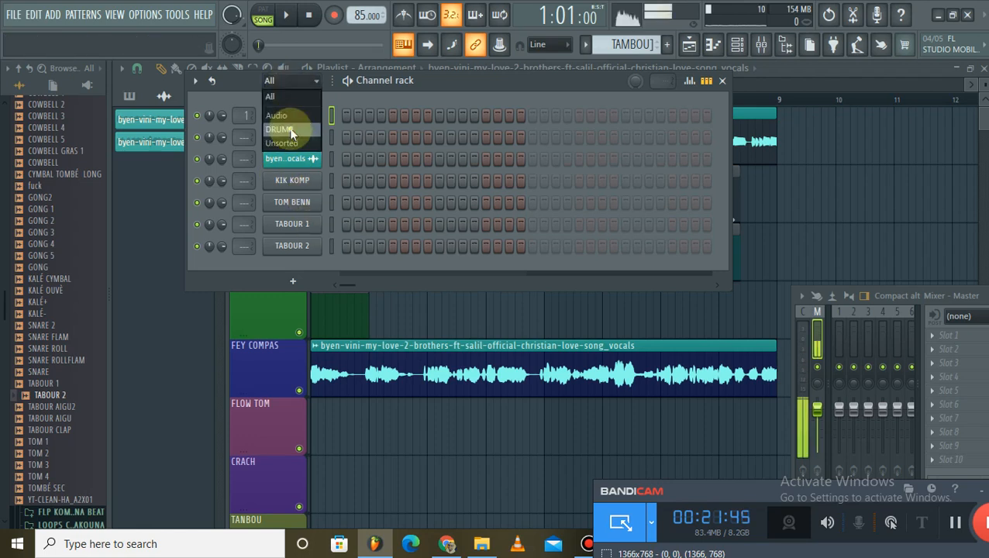
left_click(291, 129)
left_click(331, 159)
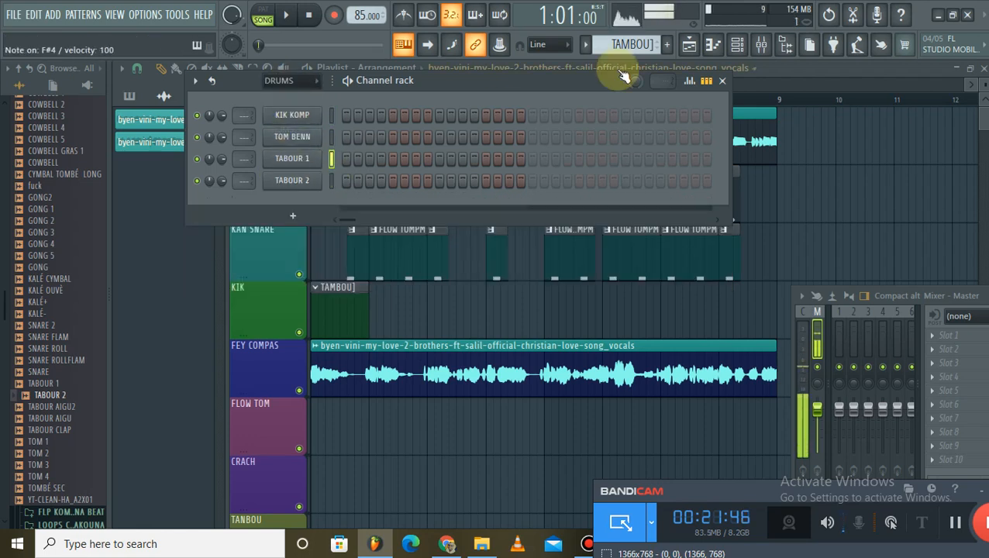
left_click(347, 306)
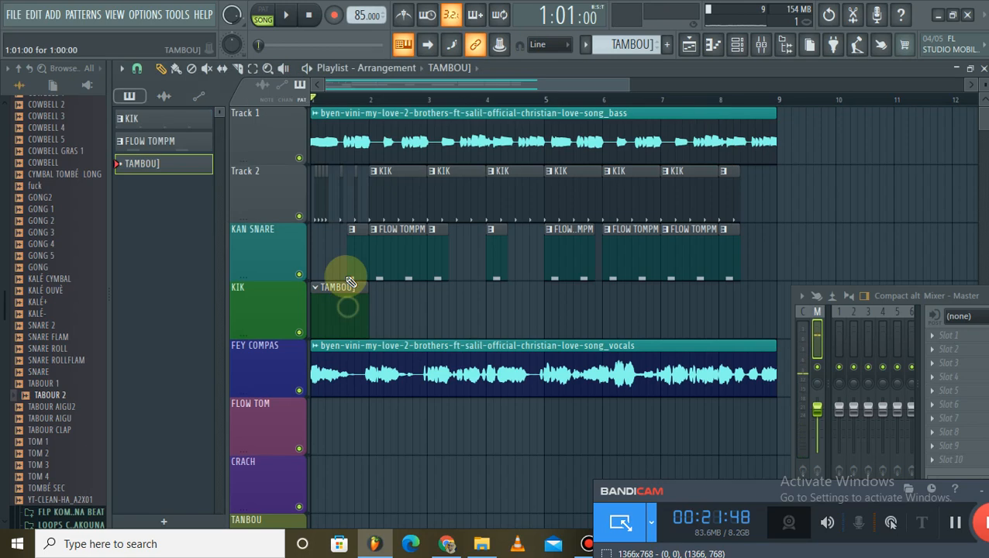
left_click(736, 46)
right_click(307, 159)
left_click(391, 116)
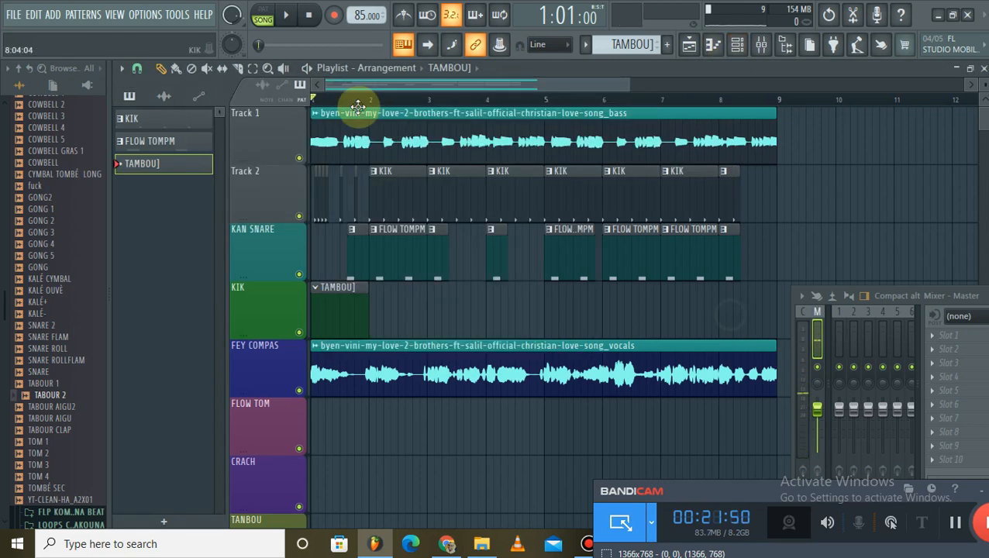
Select bars 1 and 2 on the playlist timeline and lengthen the TAMBOU] clip on the KIK track toward bar 3
left_click_drag(371, 109, 438, 105)
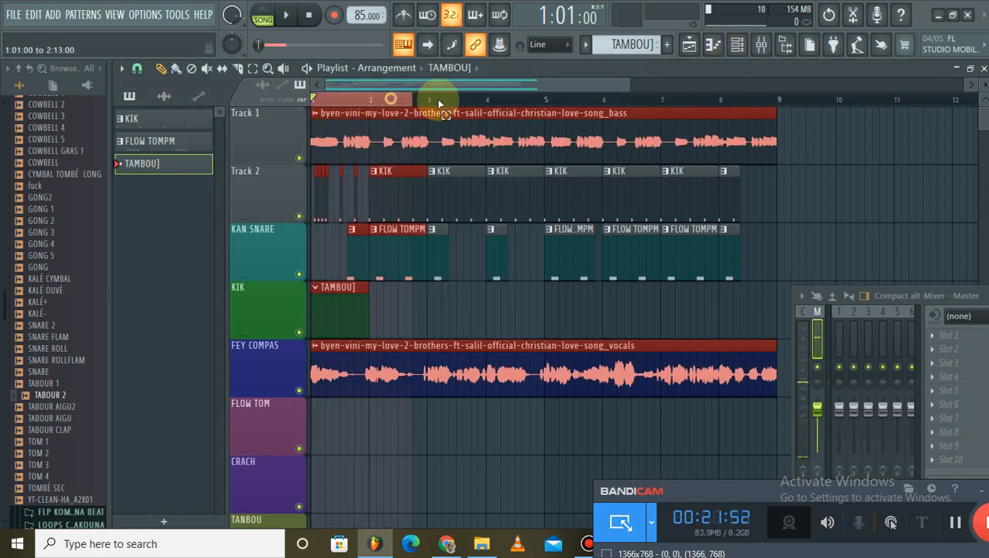
left_click(434, 300)
left_click_drag(406, 289, 424, 288)
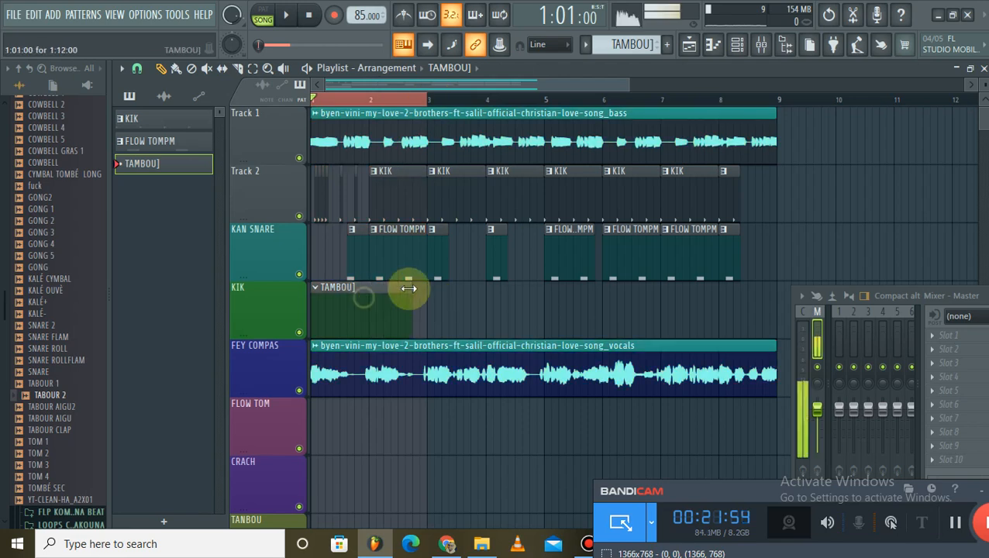
Open the TABOUR 1 piano roll from the TAMBOU clip and try out C5 and B4 notes in bar 1 during playback
double_click(396, 301)
right_click(289, 161)
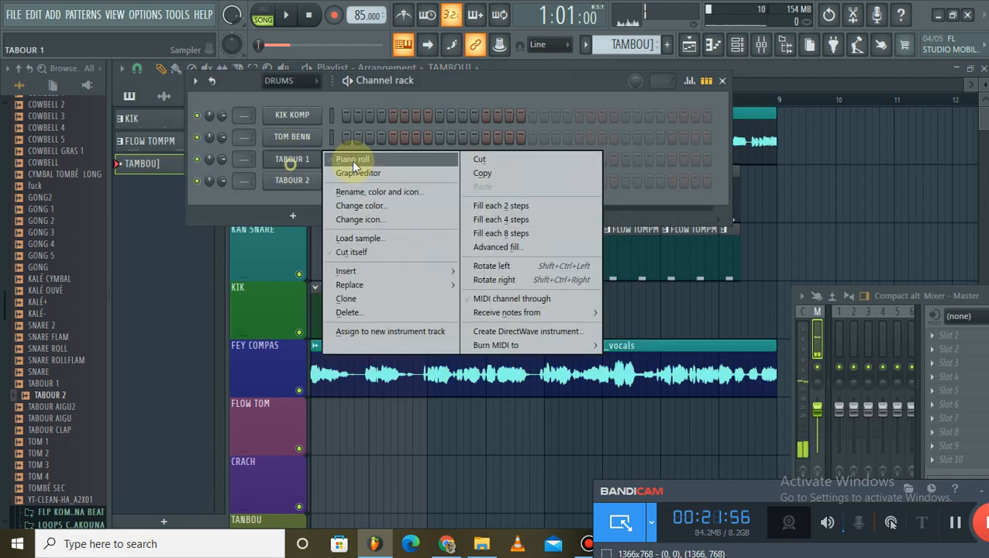
left_click(354, 160)
key("space")
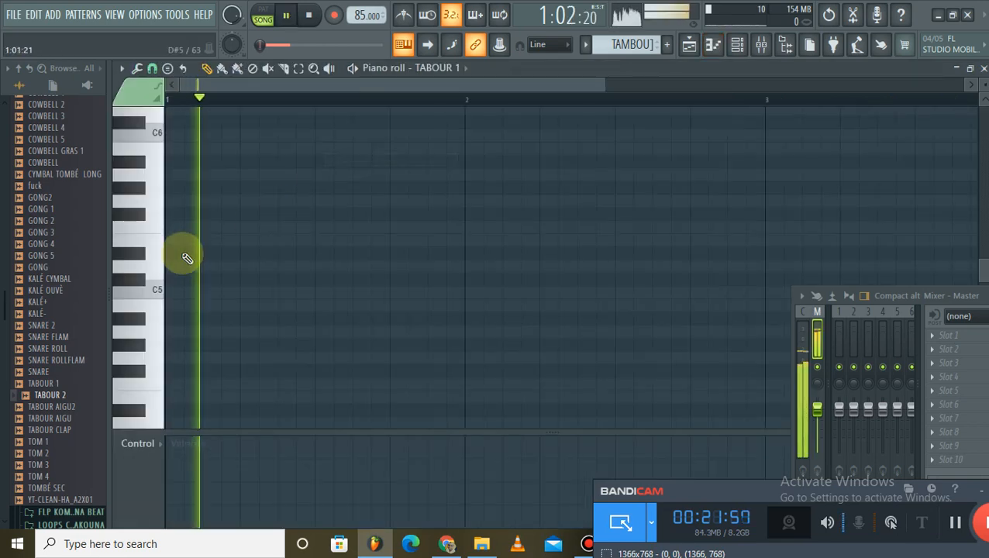
left_click(402, 302)
key("space")
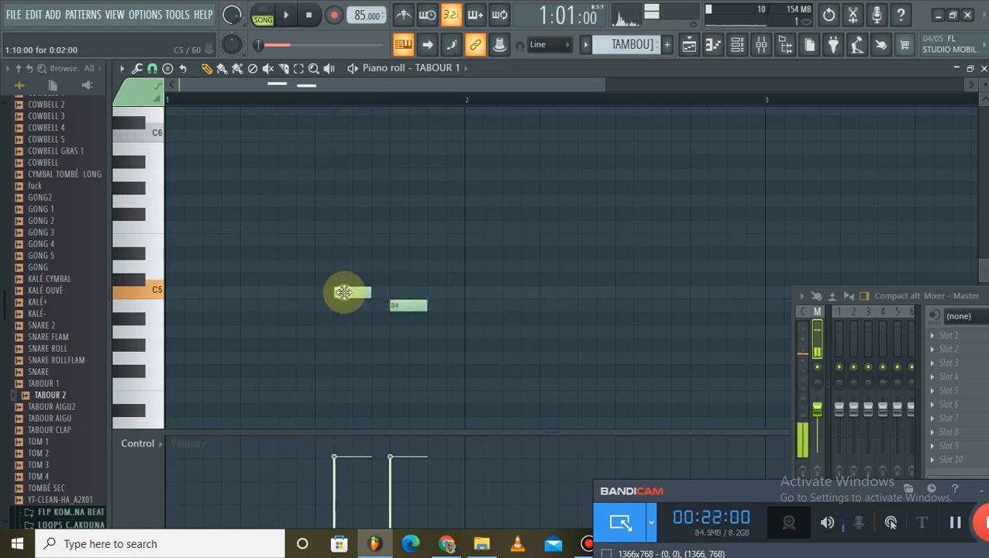
left_click(319, 318)
right_click(331, 341)
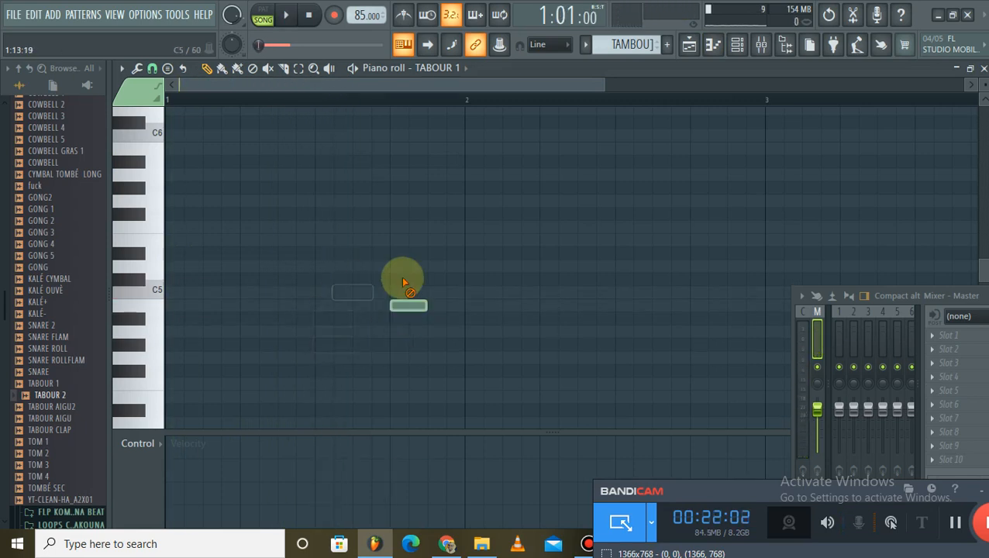
Try out D5 and F5 notes around the middle of bar 1 in the TABOUR 1 part
left_click_drag(302, 233, 331, 263)
key("space")
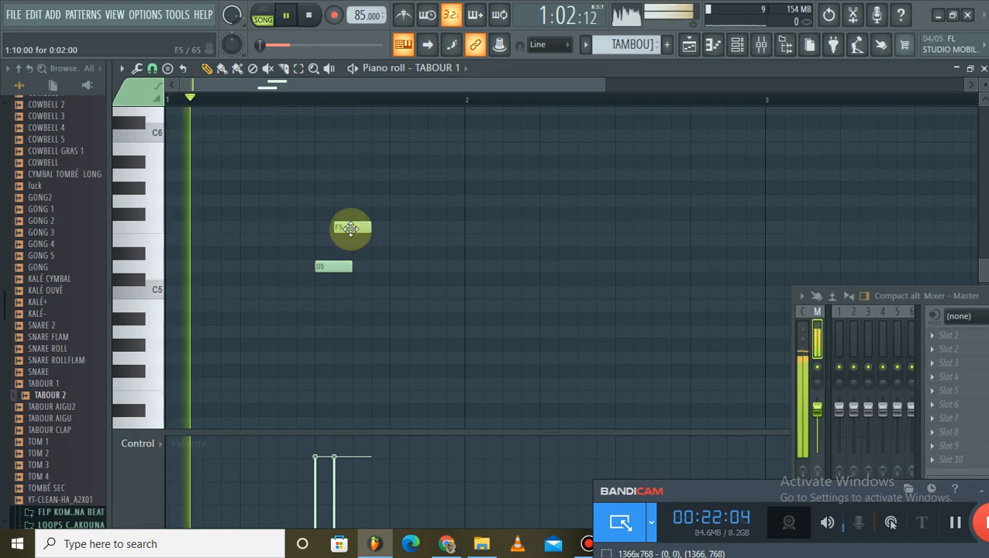
right_click(337, 268)
key("space")
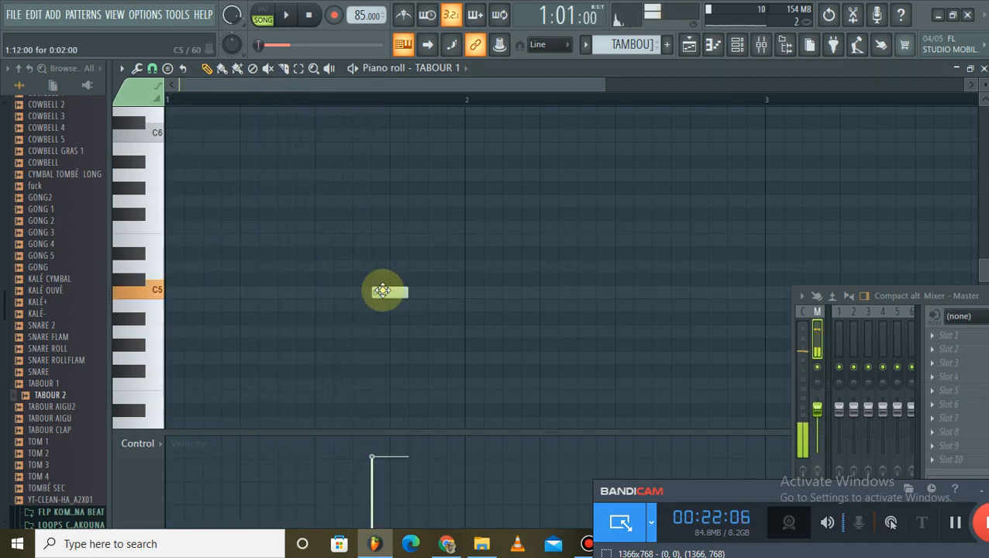
Place TABOUR 1 C5 notes on step 3 of bar 1 and on steps 2 and 6 of bar 2, checking them against playback
left_click_drag(379, 292, 342, 292)
left_click(192, 282)
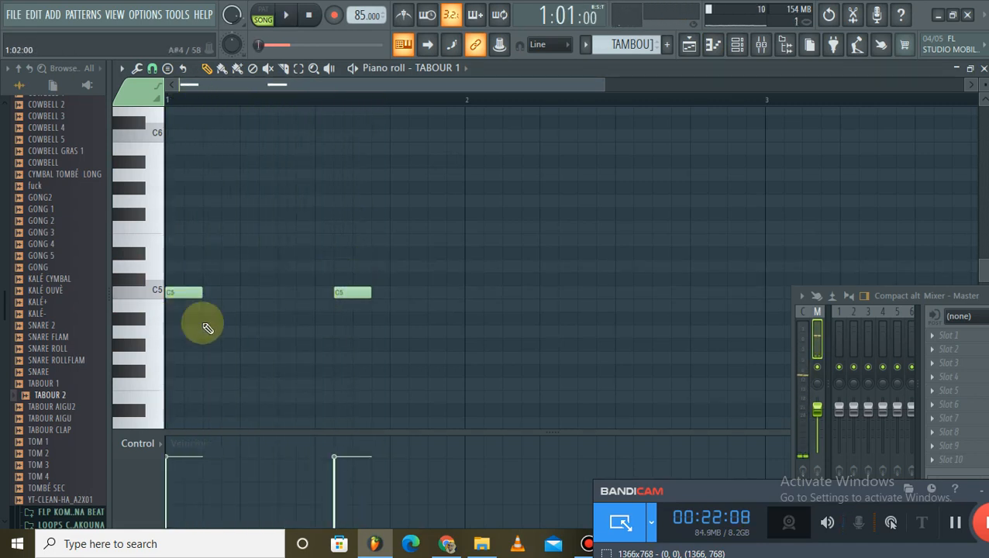
key("space")
left_click_drag(344, 296, 228, 297)
left_click(418, 292)
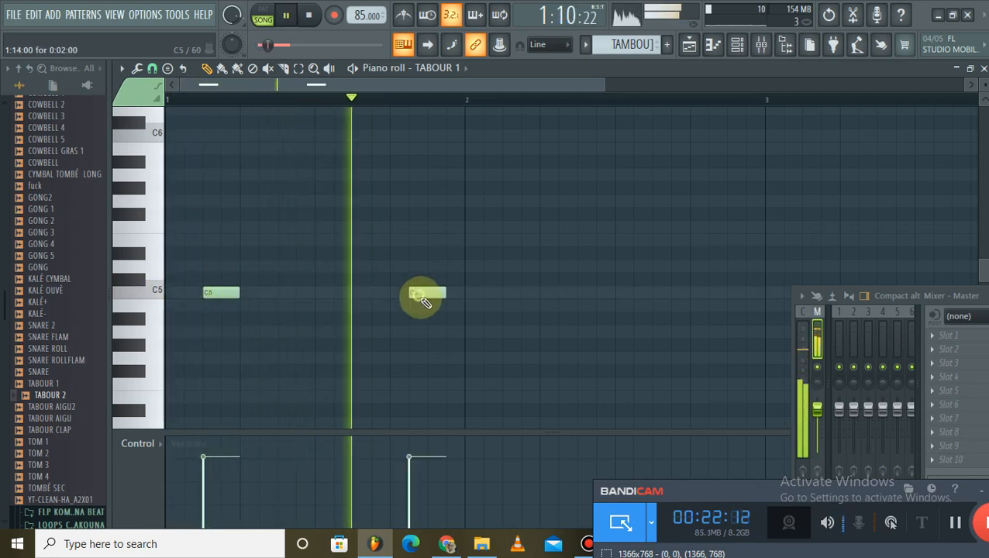
right_click(425, 292)
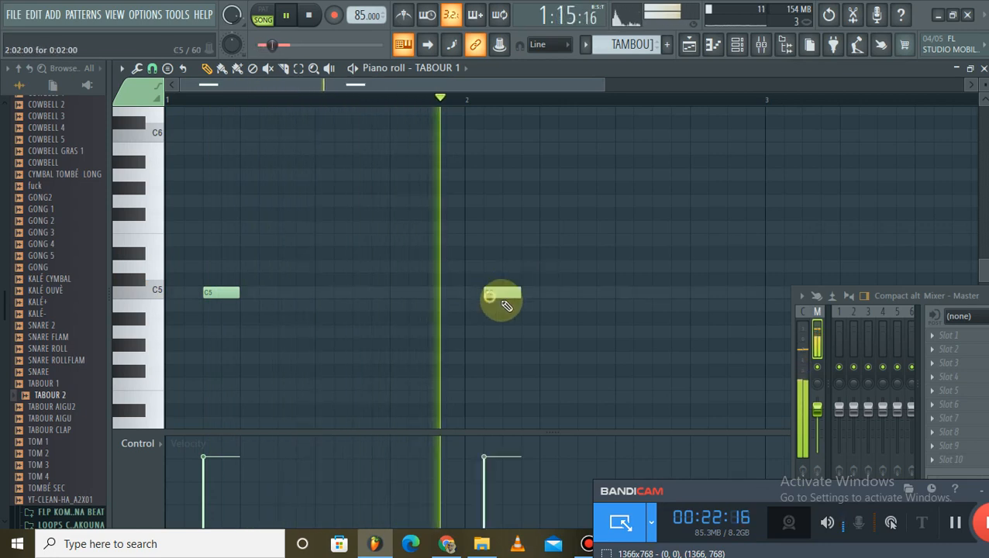
left_click(500, 293)
left_click(563, 294)
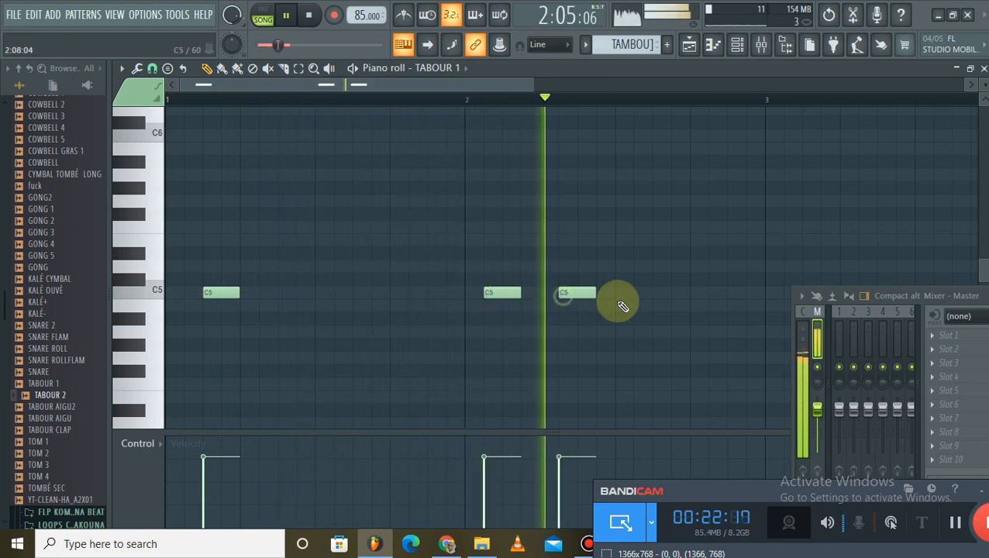
Add a run of five one-step C5 notes from step 14 of bar 2 to step 2 of bar 3
left_click(713, 83)
key("space")
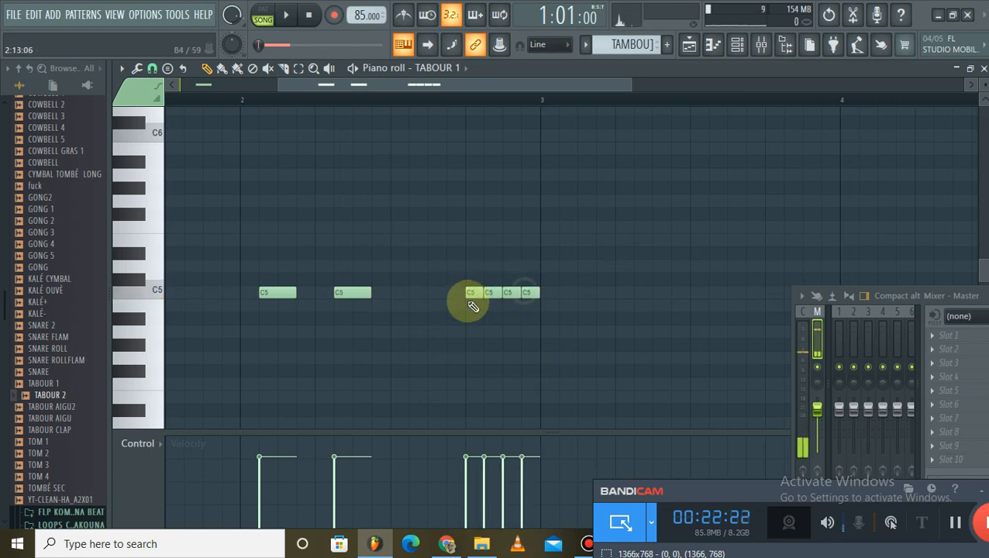
left_click(549, 293)
left_click(568, 293)
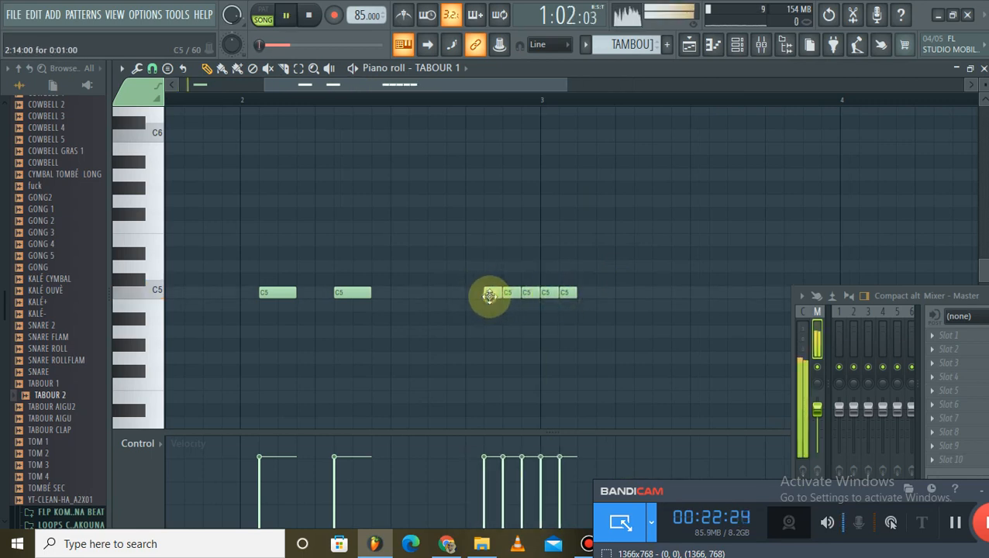
Return to the playlist, extend the loop selection to bar 5 and lengthen the TAMBOU clip to about bar 5
left_click(984, 68)
right_click(804, 260)
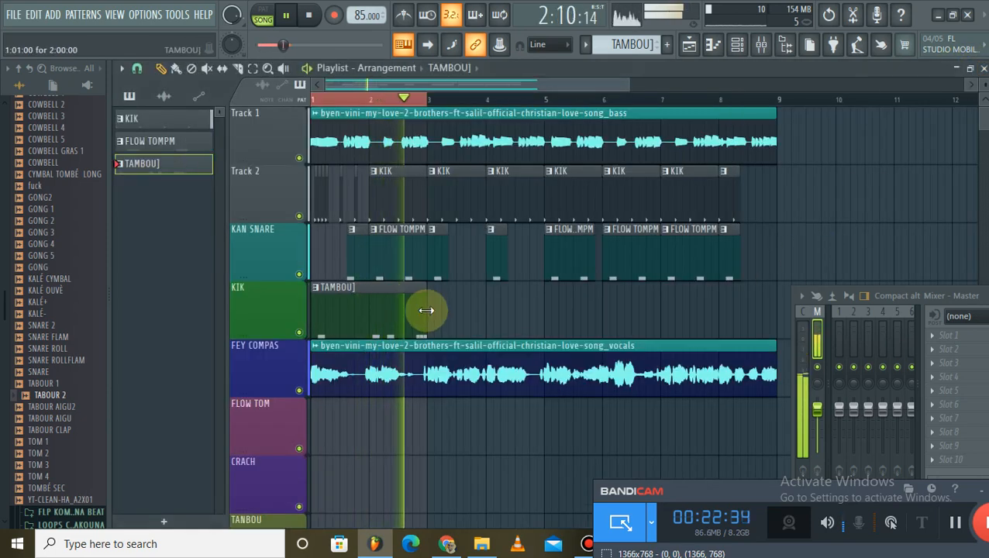
left_click_drag(429, 98, 547, 107)
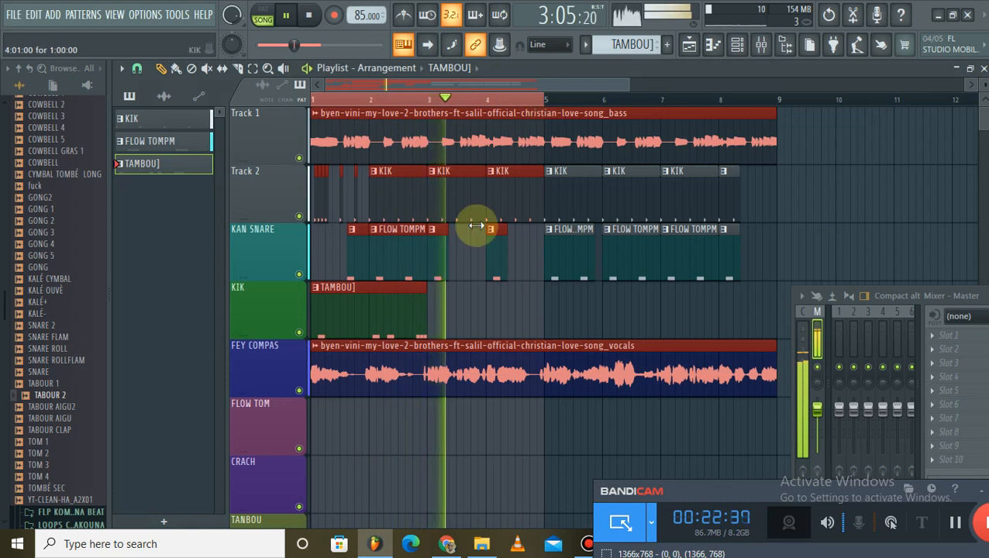
left_click_drag(423, 296, 543, 303)
left_click(435, 309)
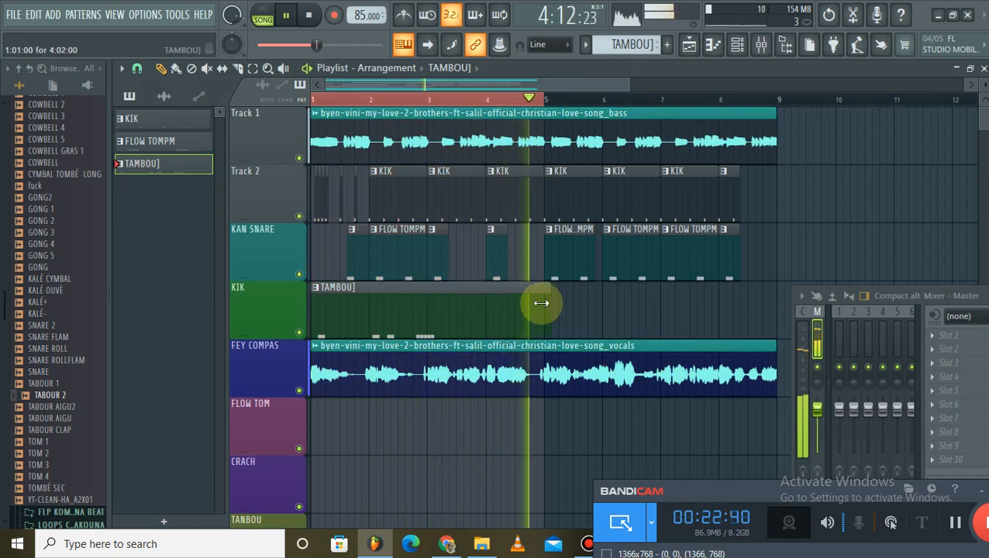
Reopen the TABOUR 1 piano roll, stop playback and delete all of its notes
double_click(513, 312)
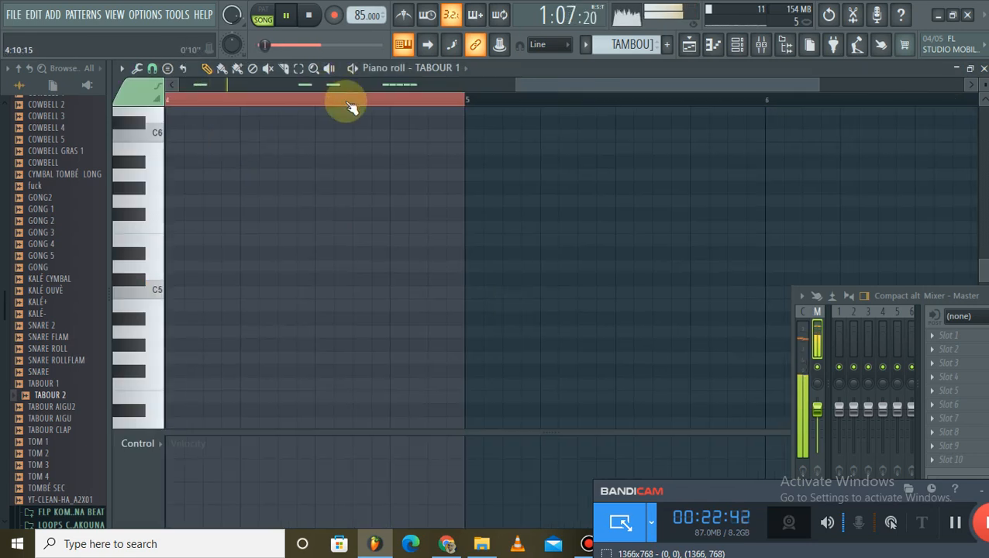
scroll(346, 102, "down", 4)
key("space")
right_click(412, 296)
right_click(186, 292)
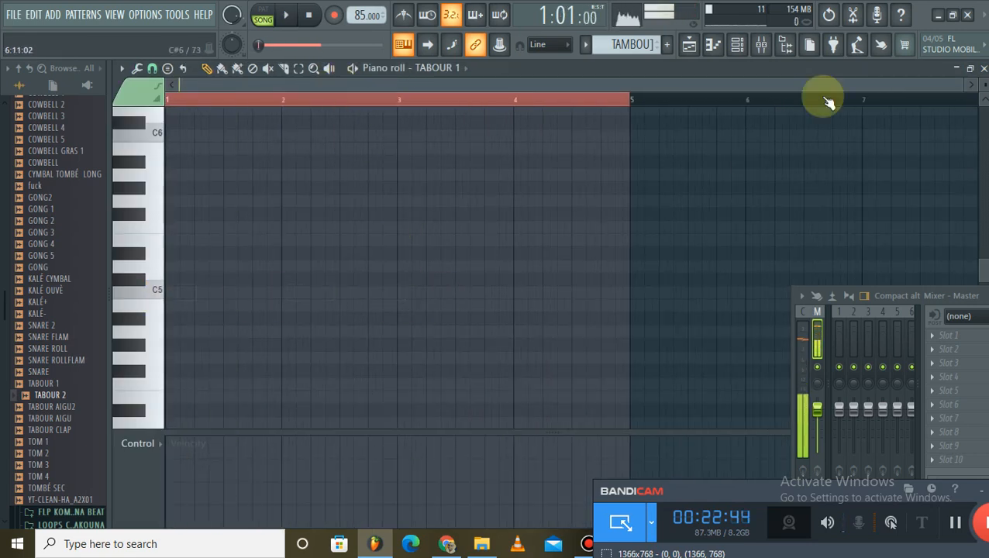
Select the TABOUR 2 channel in the channel rack and play the song to rehearse its rhythm
left_click(727, 50)
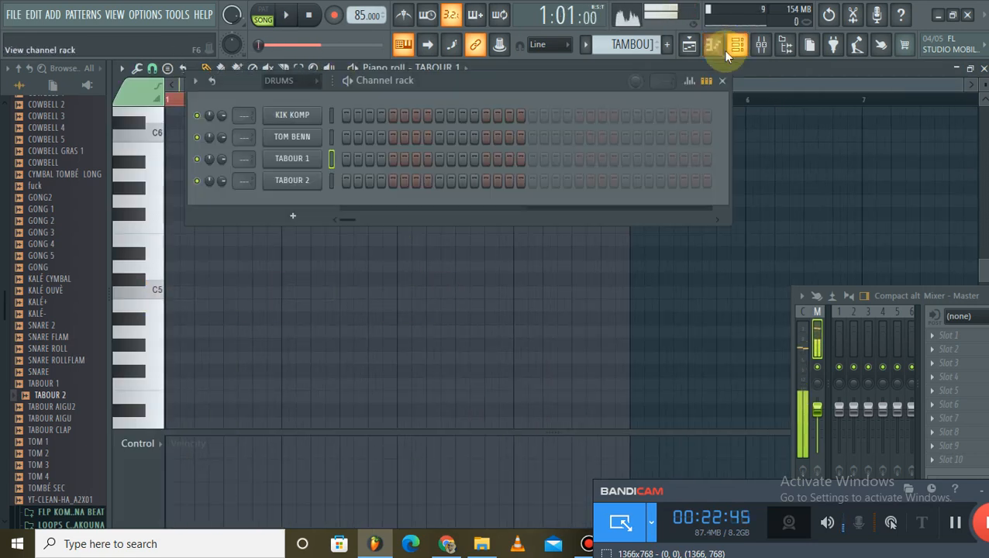
left_click(331, 158)
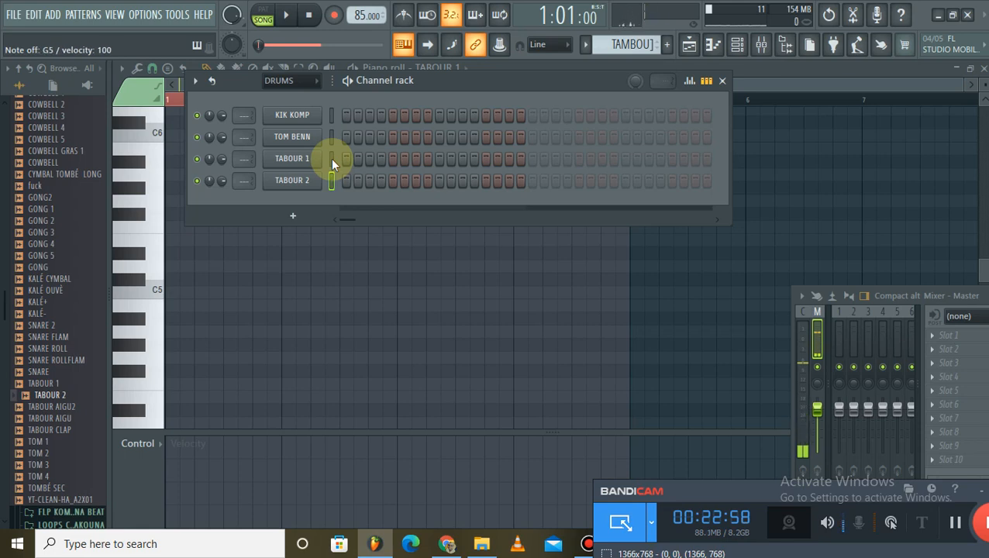
key("space")
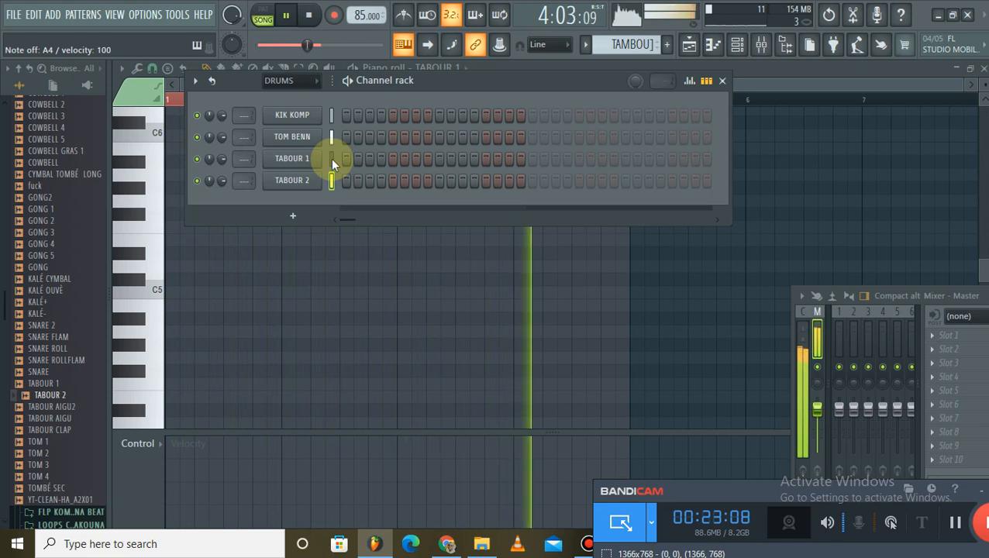
Record a live TABOUR 2 performance over bars 1 to 4 with the Everything recording option
key("space")
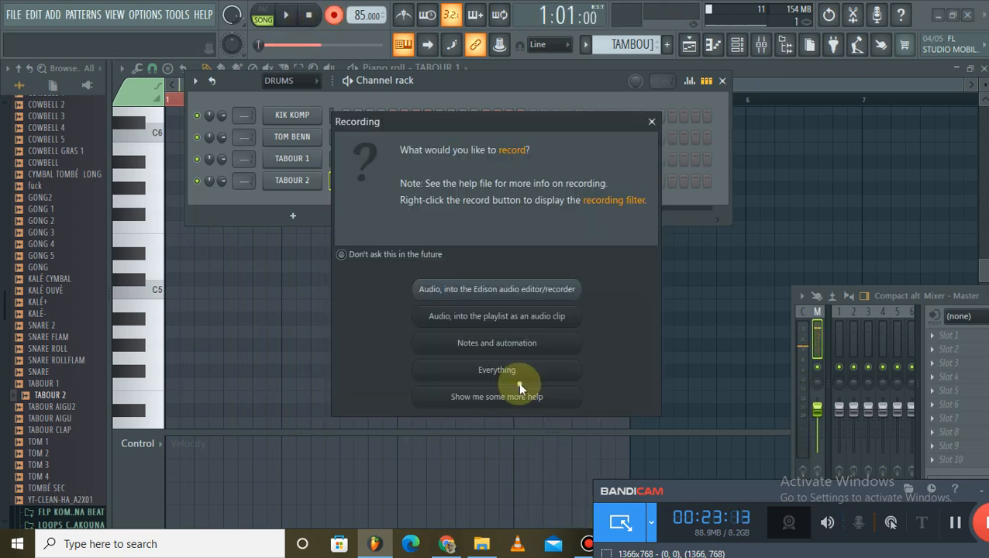
left_click(521, 378)
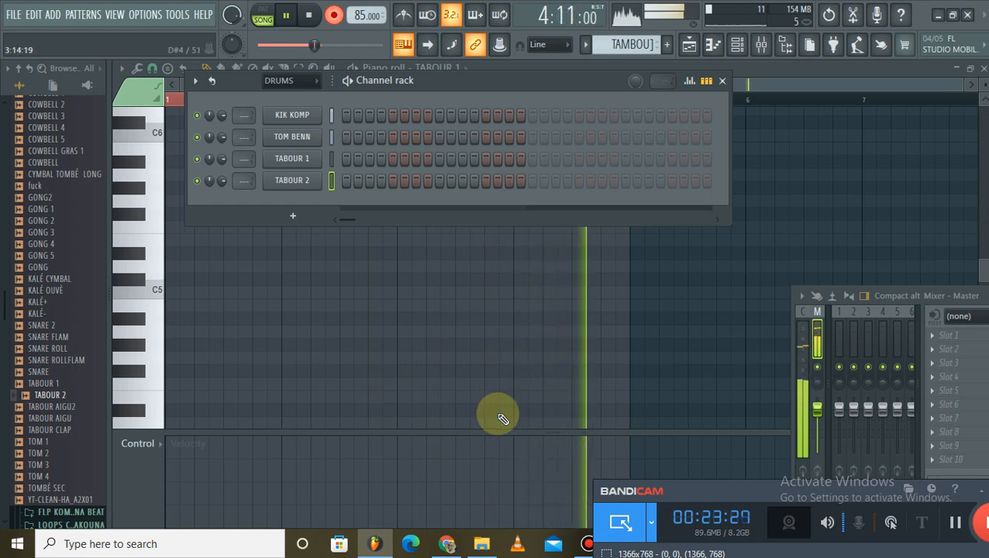
key("space")
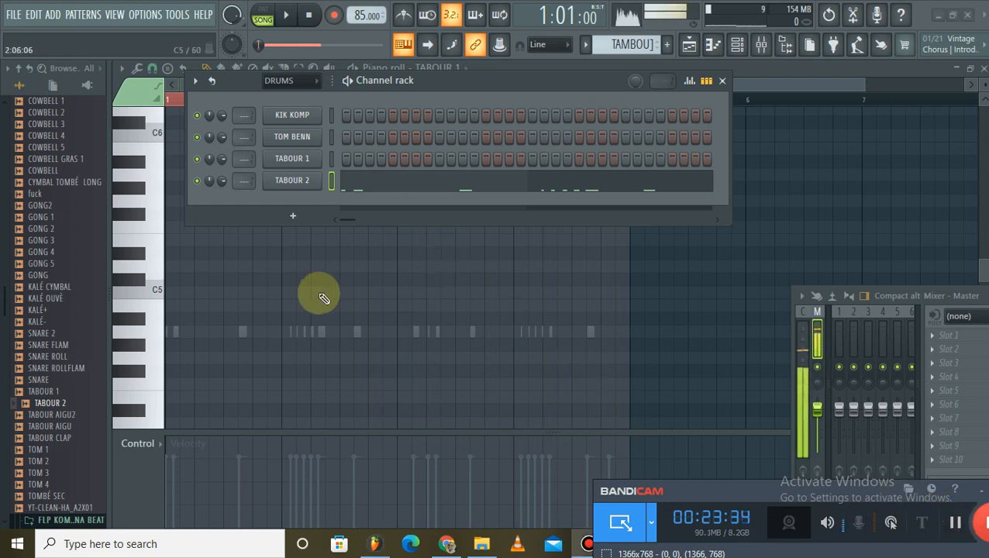
Open the TABOUR 2 piano roll and play back the start of the recorded notes
left_click(381, 324)
left_click(750, 52)
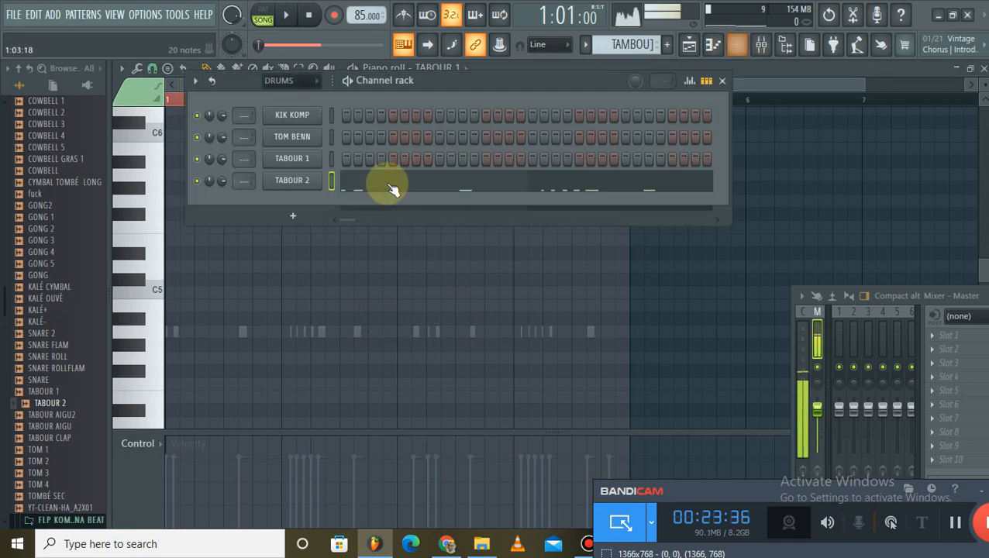
left_click(378, 203)
scroll(151, 256, "down", 3)
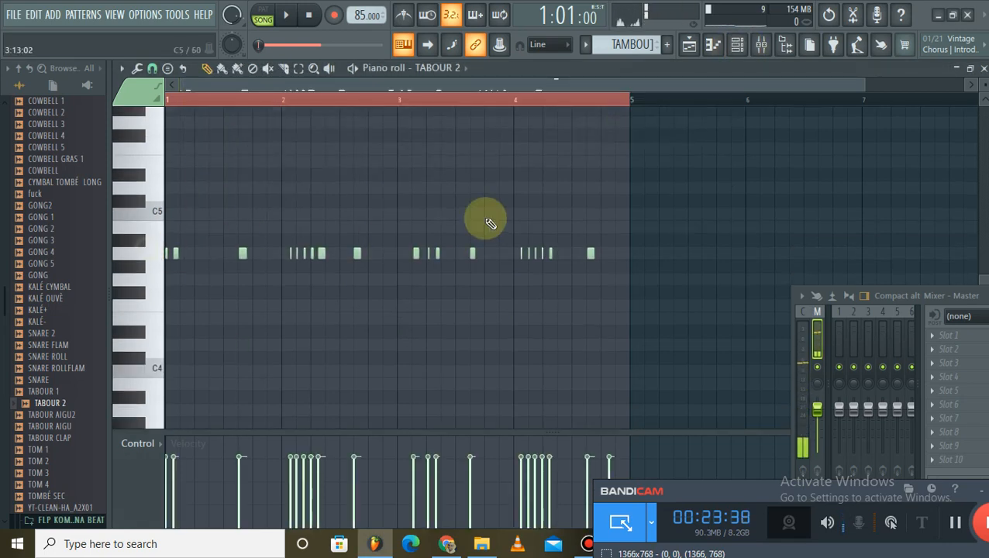
scroll(490, 224, "up", 6)
key("space")
scroll(468, 239, "down", 3)
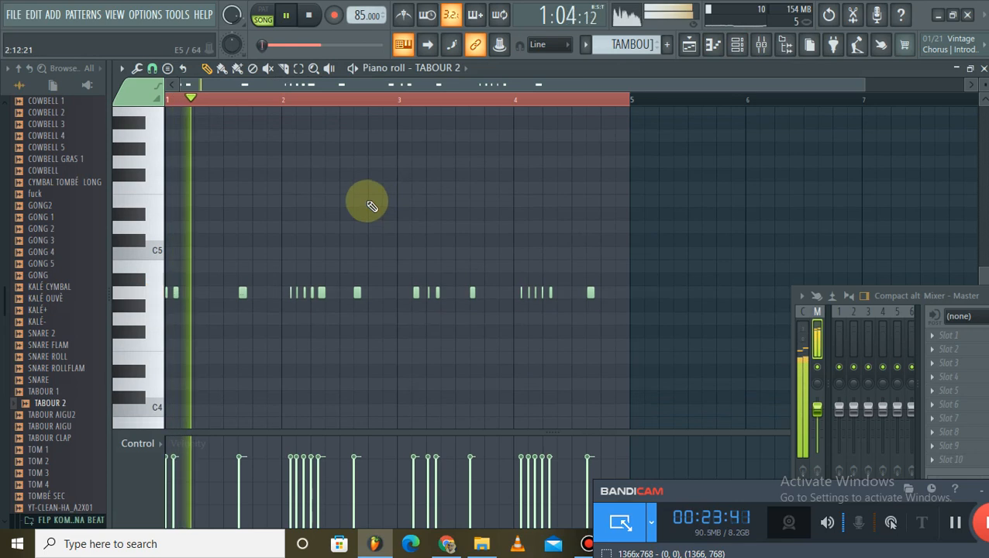
key("space")
Quantize the recorded TABOUR 2 notes using the quantizer's Default template
scroll(185, 103, "up", 4)
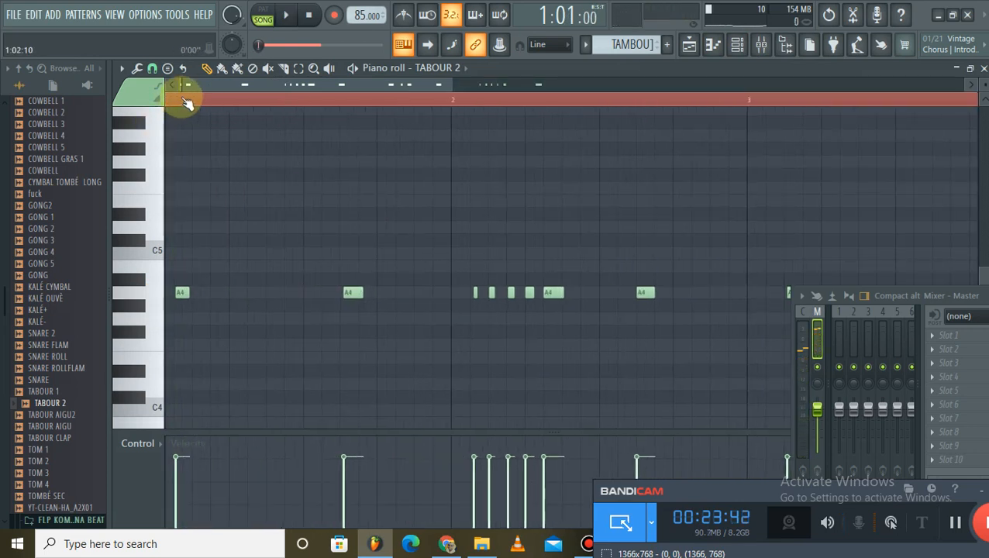
left_click_drag(256, 87, 138, 87)
key("space")
key("space")
key("space")
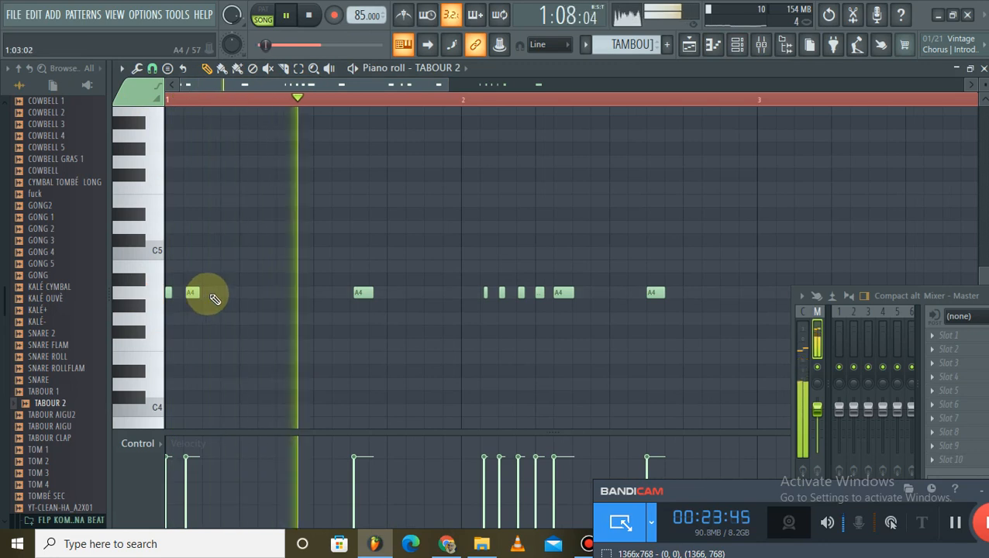
key("alt+q")
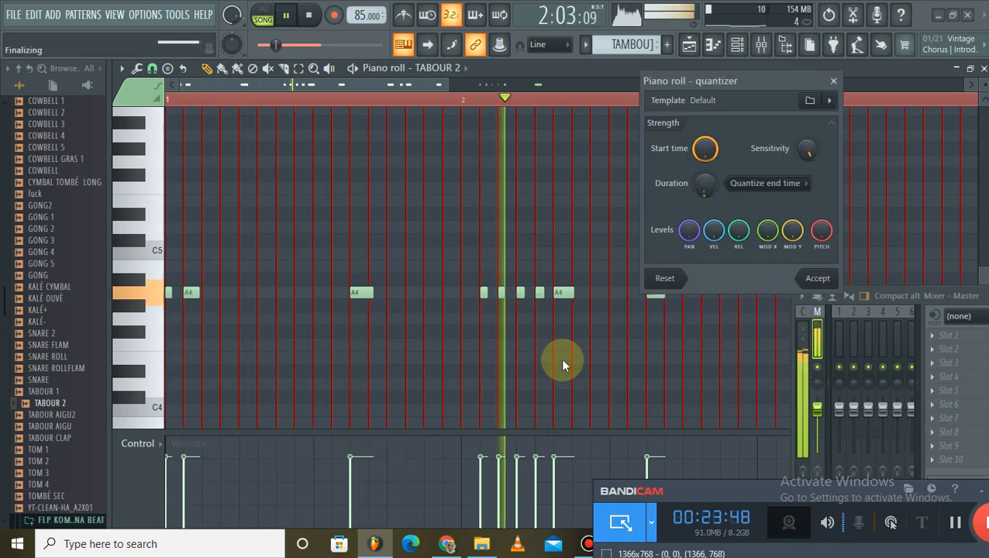
left_click(816, 279)
Add a D5 note on step 14 of bar 4 at the end of the TABOUR 2 part
scroll(529, 101, "down", 2)
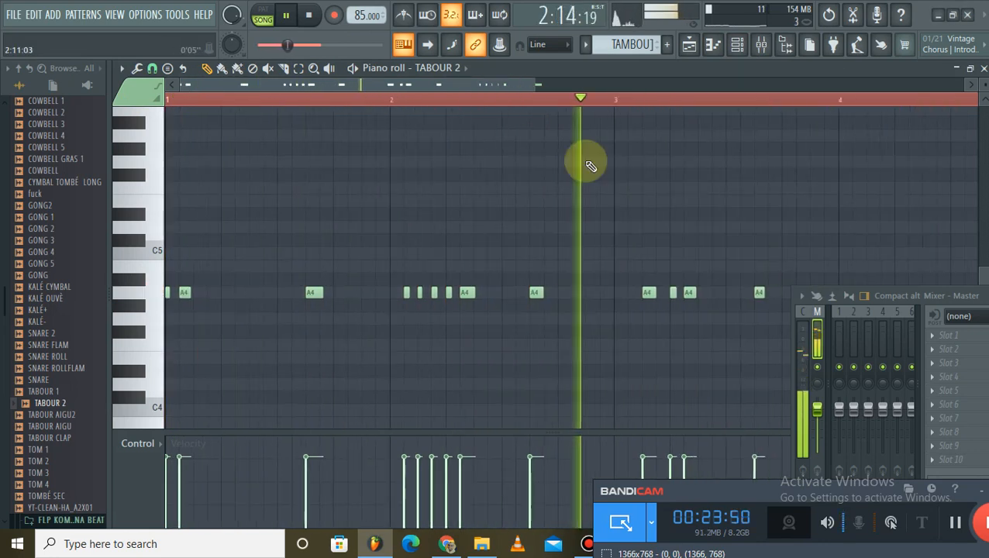
scroll(585, 163, "down", 2)
scroll(817, 96, "down", 1)
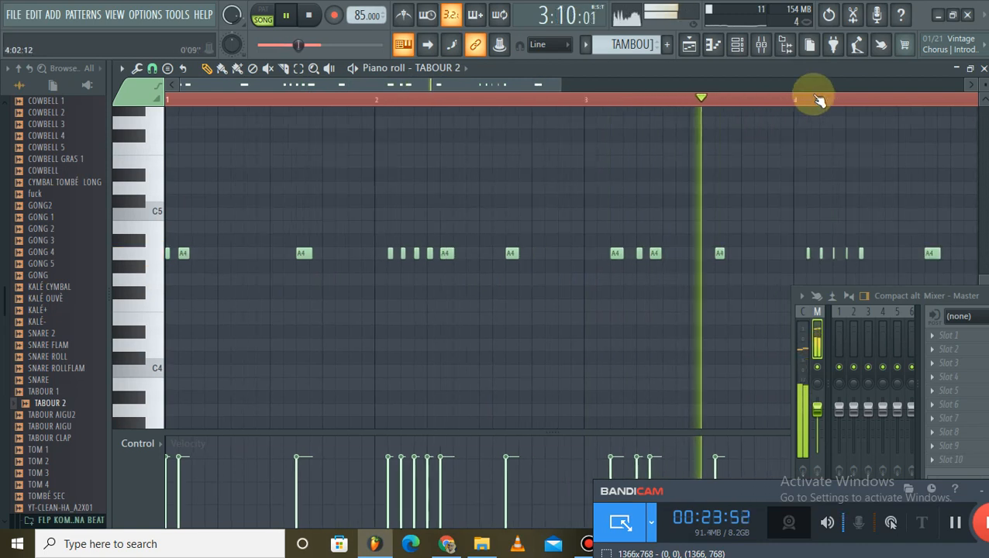
scroll(819, 83, "down", 1)
scroll(819, 83, "down", 1)
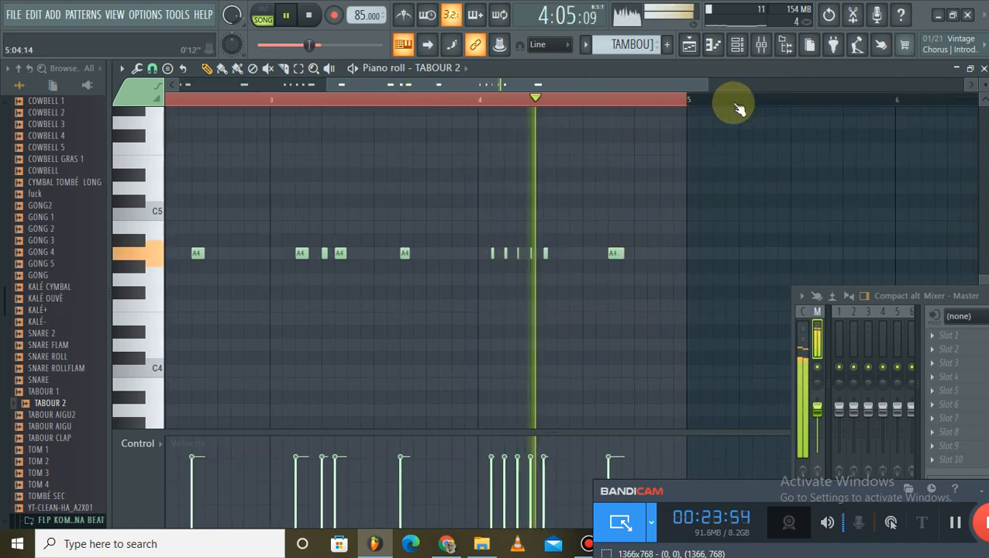
scroll(742, 100, "up", 2)
left_click(582, 188)
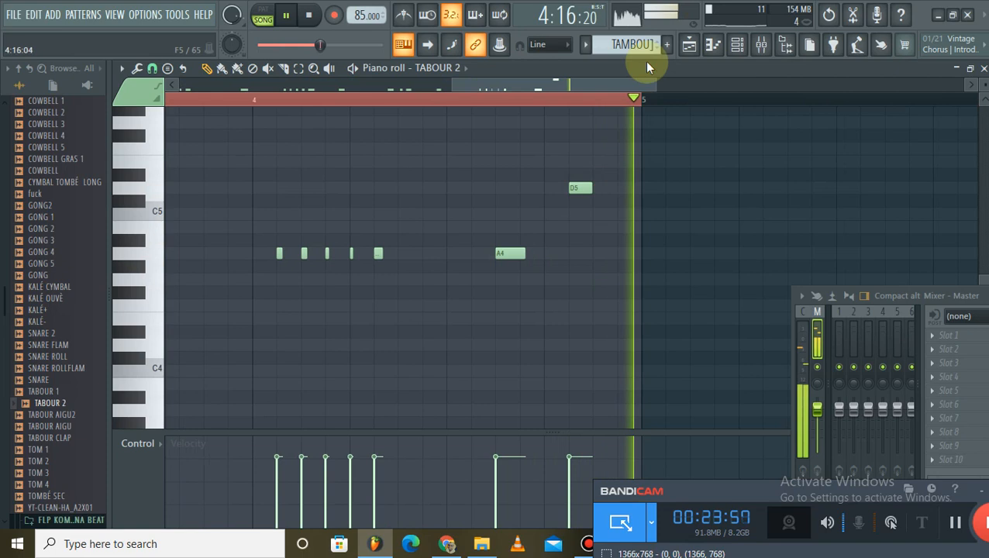
Try out an extra A4 note on step 4 of bar 1 against playback
scroll(655, 99, "down", 3)
scroll(205, 95, "up", 2)
left_click(234, 254)
key("space")
key("space")
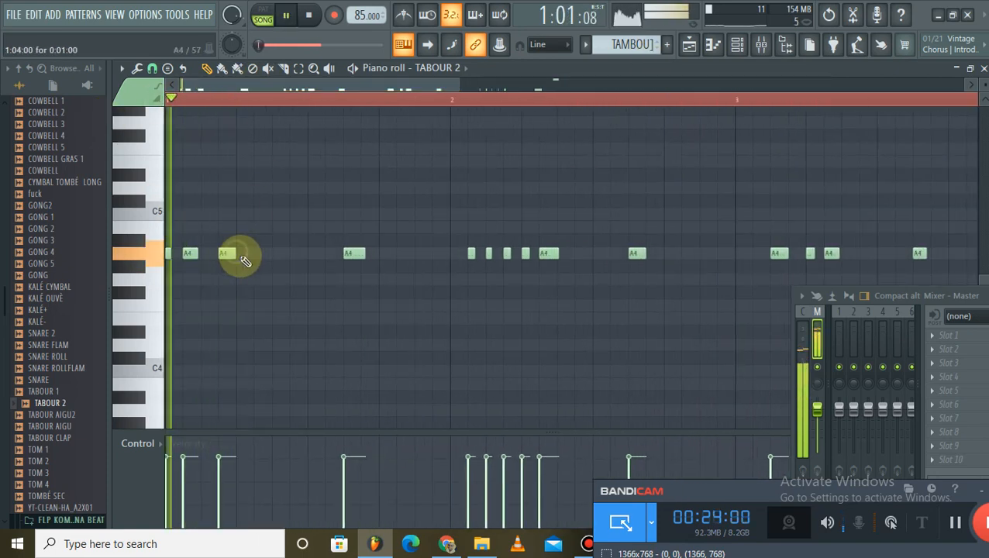
right_click(228, 255)
Place an A4 note on step 5 of bar 1 and play the part from the start
key("space")
left_click(241, 256)
key("space")
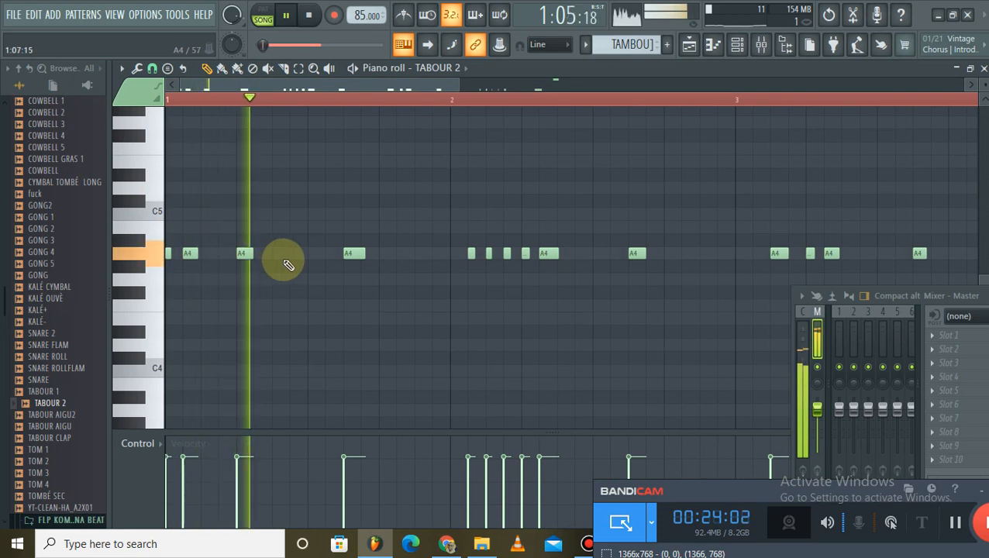
Move the A4 note from step 5 to step 6 of bar 1 and play the part from the start
key("space")
left_click_drag(245, 255, 261, 255)
key("space")
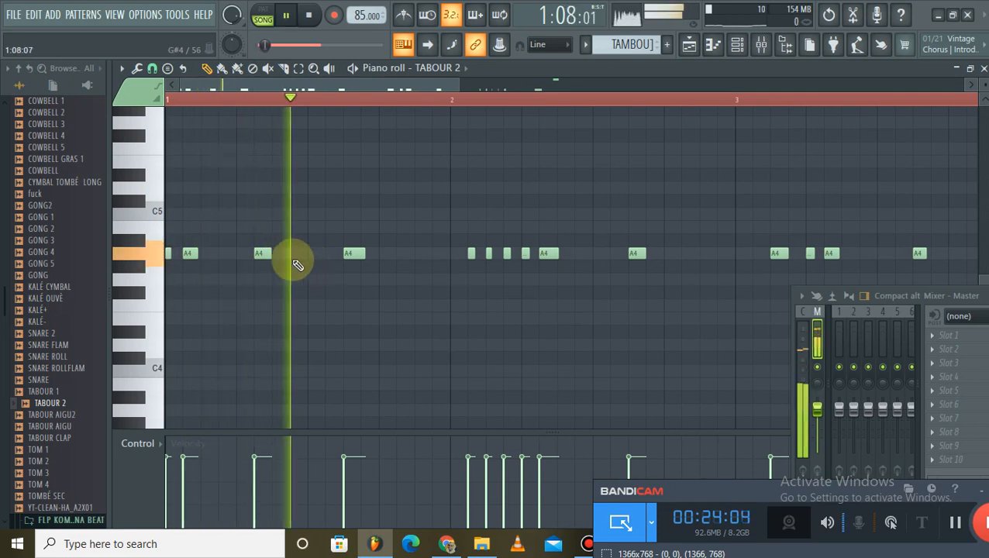
Delete the A4 notes on step 11 of bars 1, 2 and 3 in the TABOUR 2 part
scroll(446, 100, "down", 1)
right_click(338, 253)
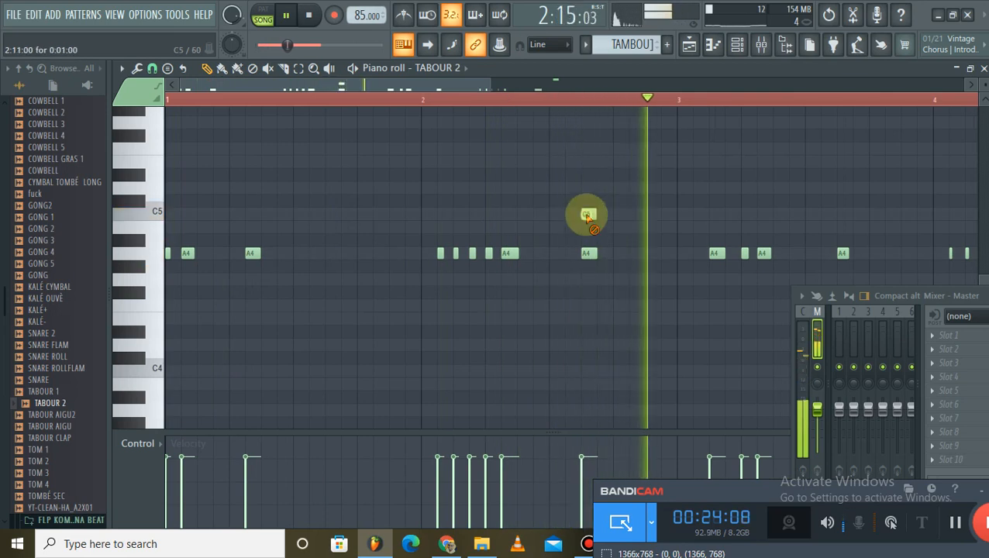
right_click(590, 254)
scroll(744, 97, "down", 1)
right_click(643, 254)
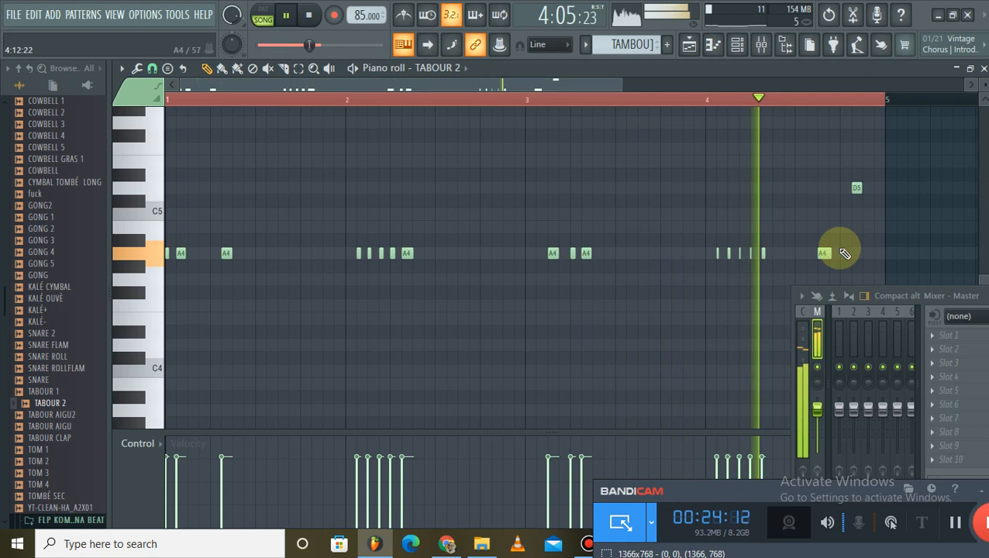
Adjust the panning and volume of the TABOUR 2 channel, and open the TABOUR 1 channel in the piano roll
left_click(736, 44)
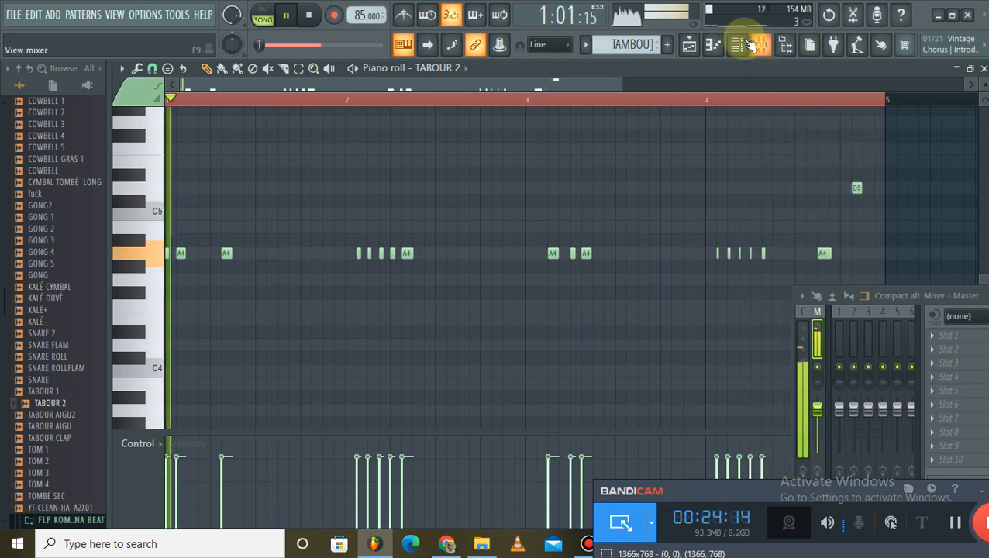
left_click_drag(211, 182, 211, 153)
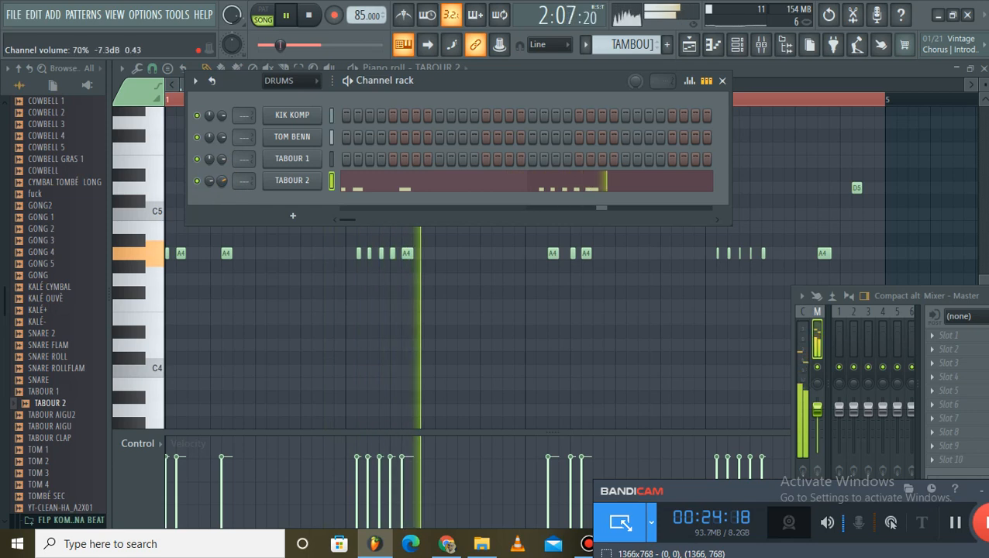
right_click(314, 158)
left_click(355, 158)
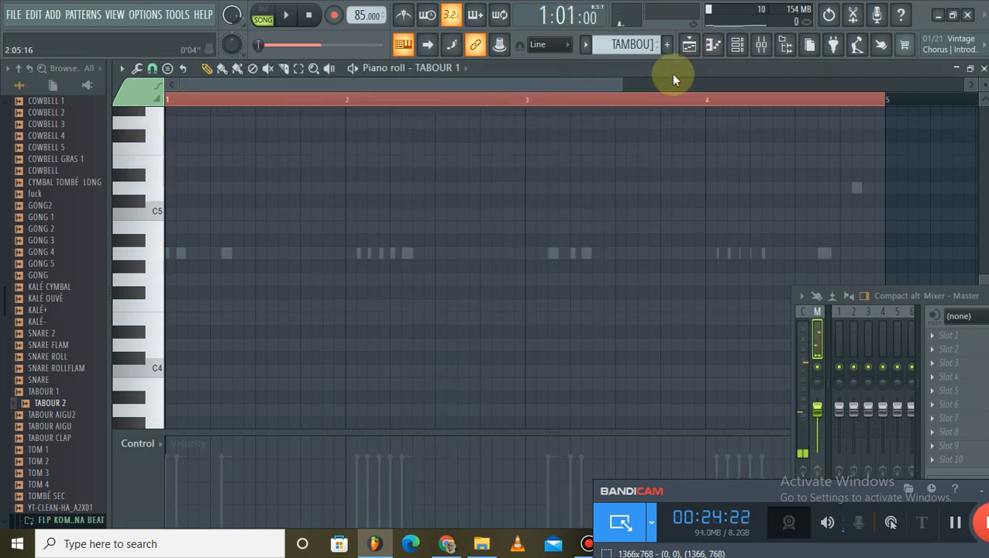
Raise the TABOUR 2 volume to about 85% and adjust the volume and panning of the TABOUR 1 channel
left_click(740, 47)
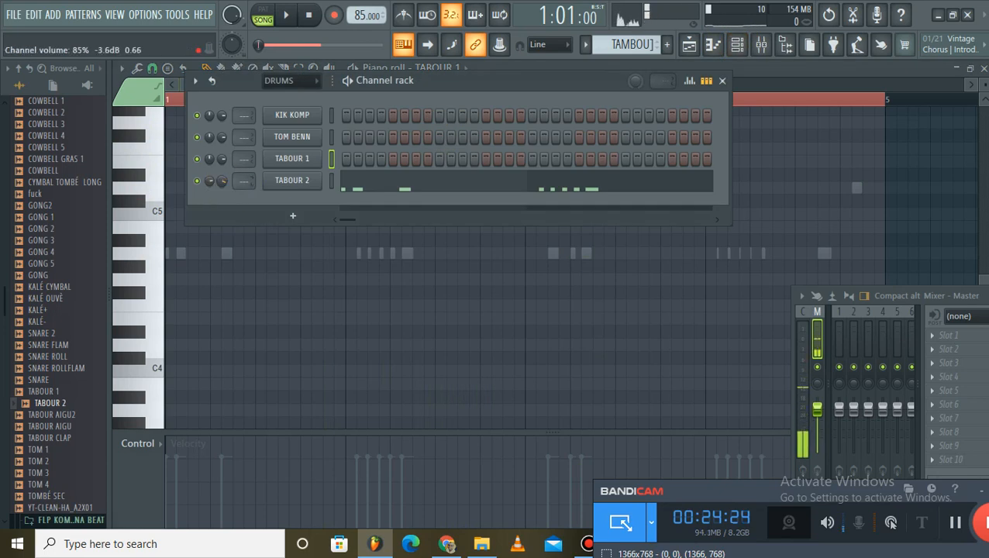
key("space")
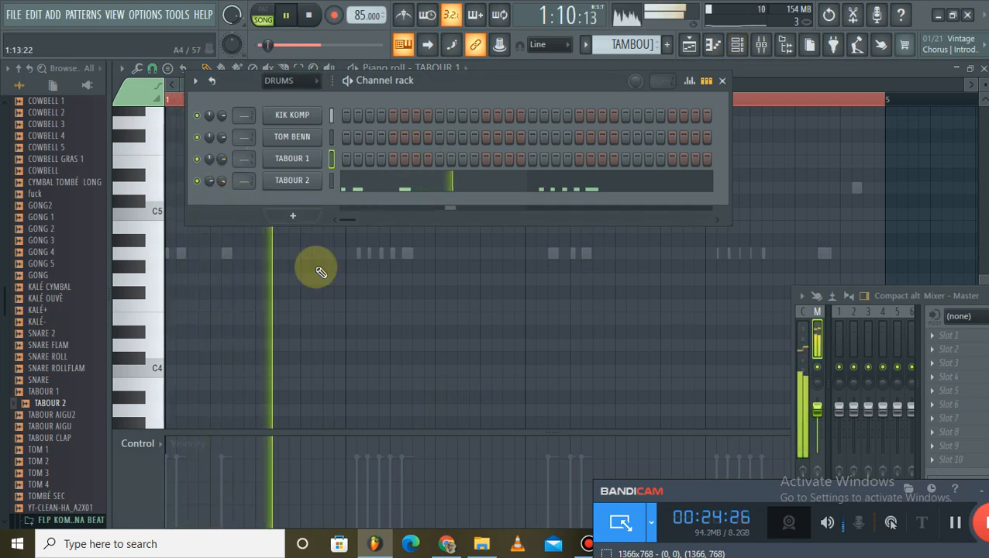
mouse_move(221, 159)
left_mouse_down()
mouse_move(221, 182)
mouse_move(207, 160)
left_mouse_up()
key("space")
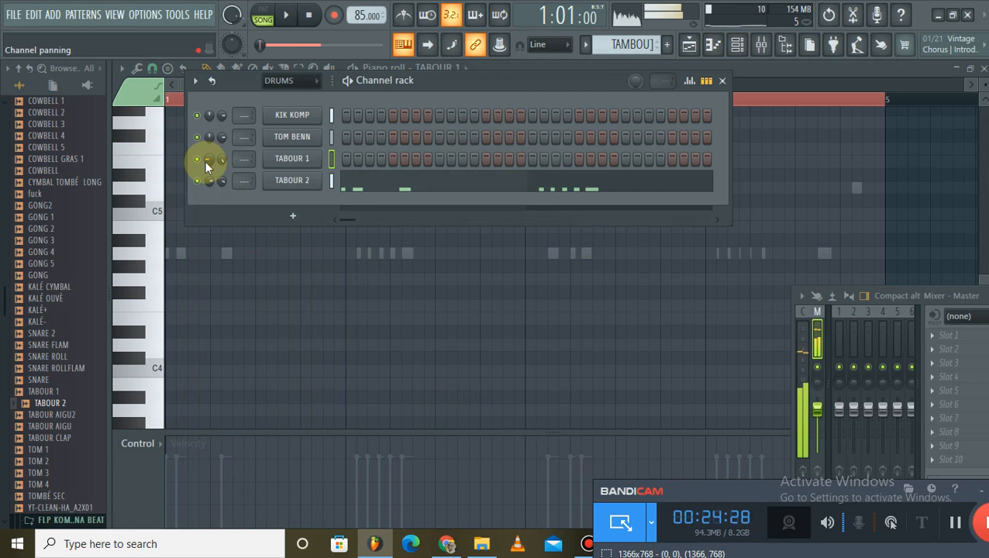
Try out a D5 note in the TABOUR 1 part on step 11 and on step 9 of bar 1 against playback
left_click(261, 275)
key("space")
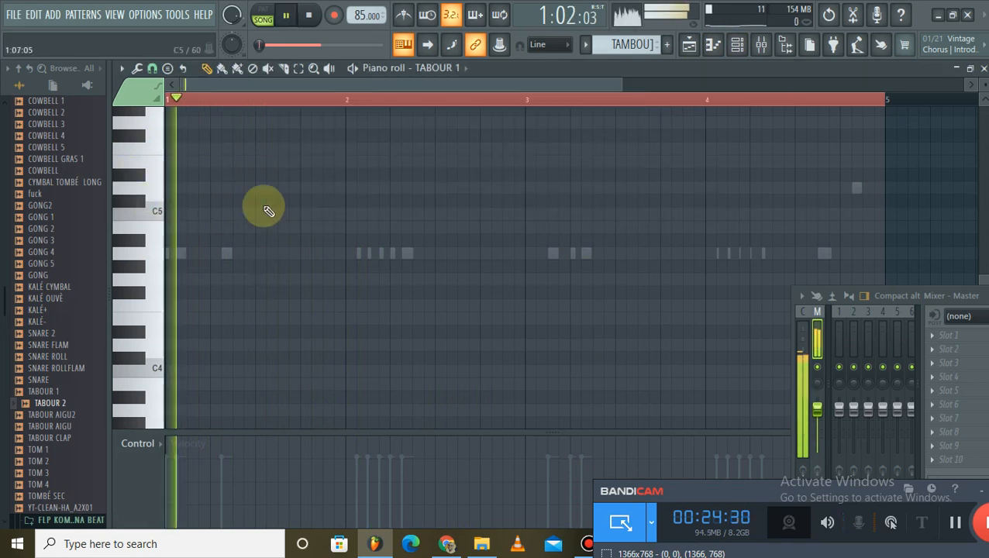
left_click(261, 188)
left_click(284, 189)
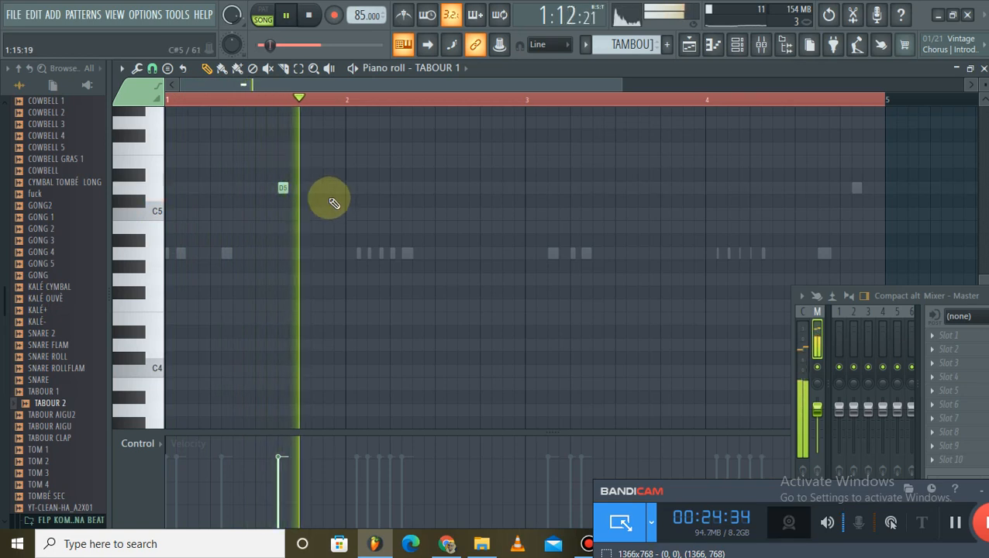
left_click_drag(281, 189, 262, 189)
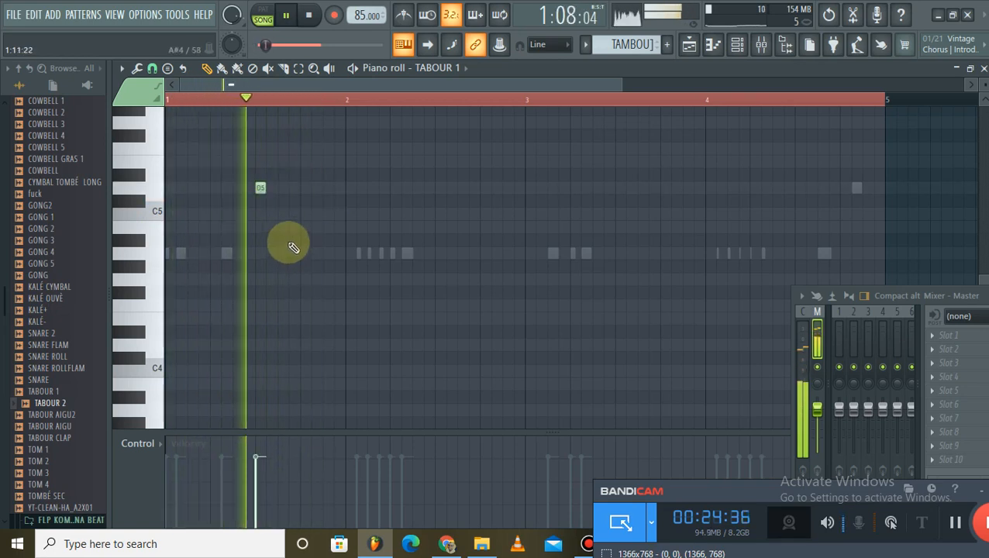
Try out an extra C5 note with reduced velocity on step 10 of bar 1 against playback
key("space")
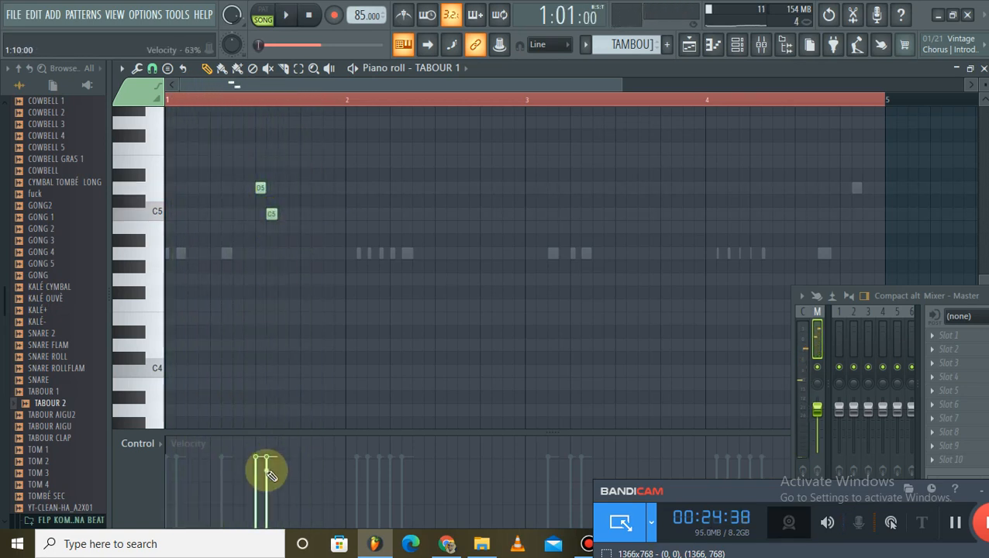
key("space")
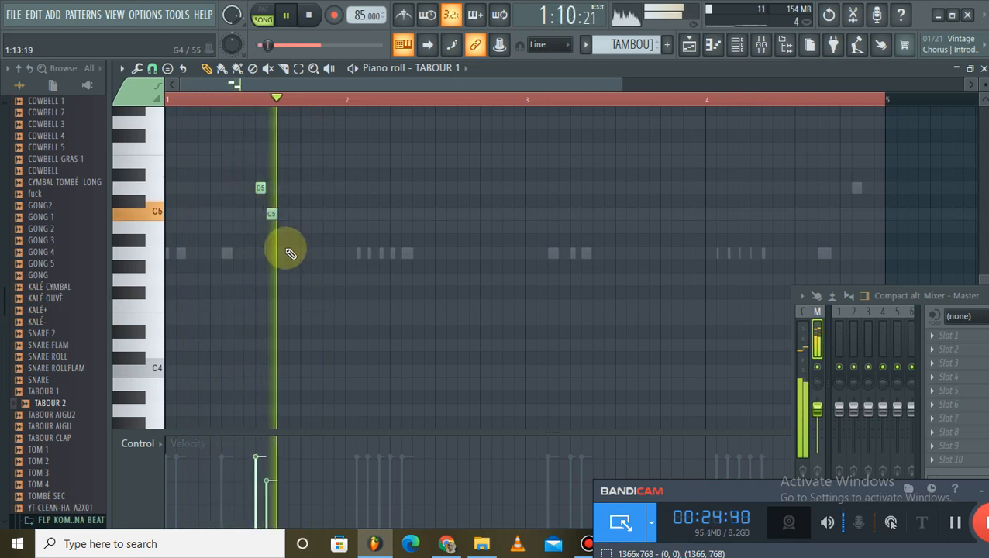
key("space")
Replace the trial C5 and D5 notes with a single D5 note on step 8 of bar 1
right_click(270, 213)
left_click_drag(231, 188, 255, 190)
key("space")
right_click(261, 191)
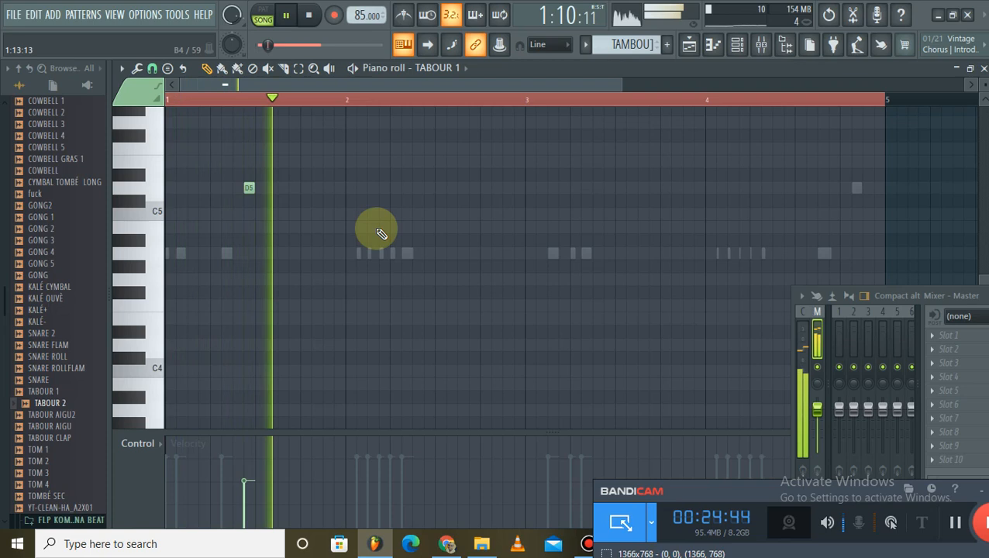
Try out D5 notes on step 12 of bars 2 and 3 against playback
left_click(428, 199)
left_click_drag(439, 196, 472, 192)
key("space")
key("space")
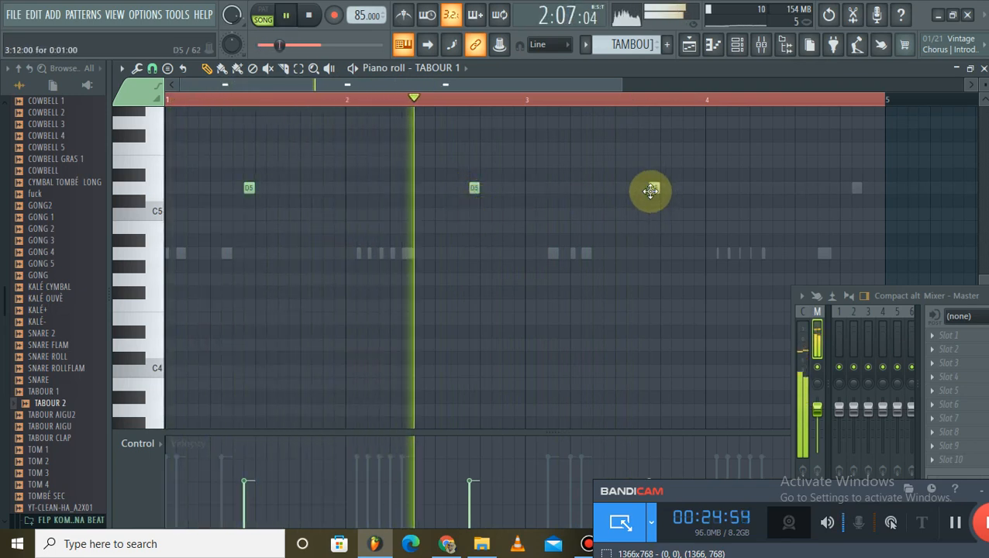
Place D5 notes on step 8 of bars 2, 3 and 4 and step 15 of bar 4, deleting the step 12 notes
left_click(431, 188)
right_click(472, 188)
left_click(610, 189)
right_click(653, 189)
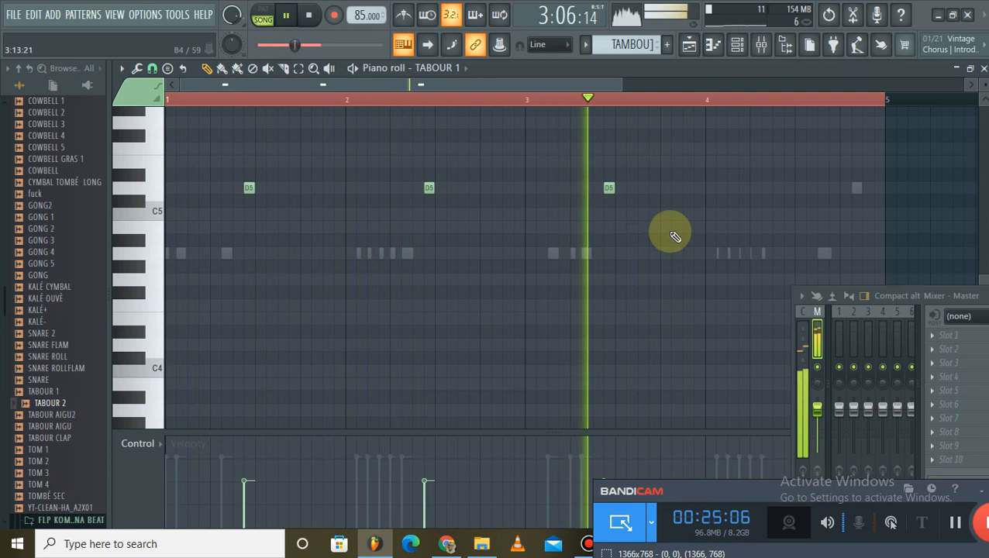
left_click(793, 192)
left_click(869, 188)
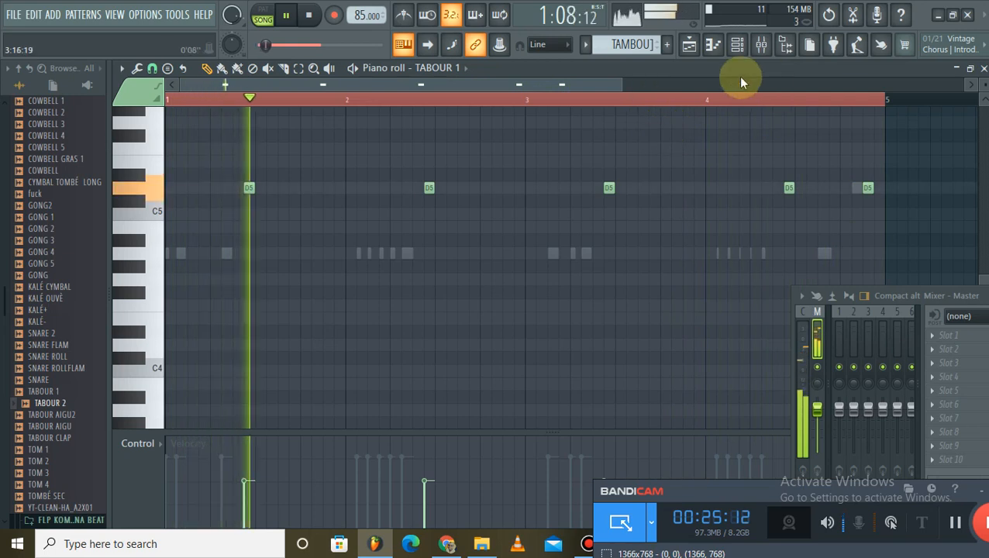
Return to the playlist and place a second TAMBOU] pattern clip at bar 5 on the KIK track
left_click(738, 49)
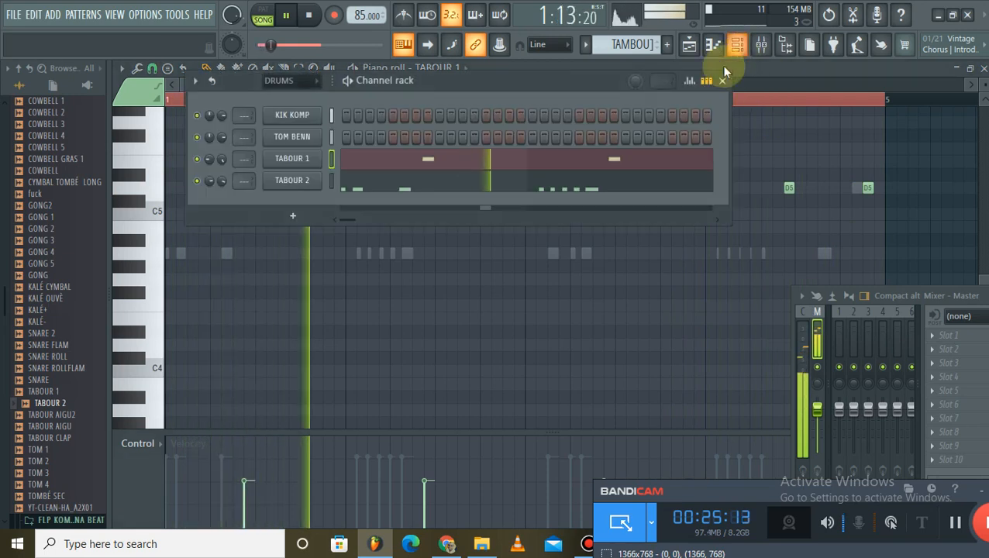
left_click(960, 71)
left_click(806, 203)
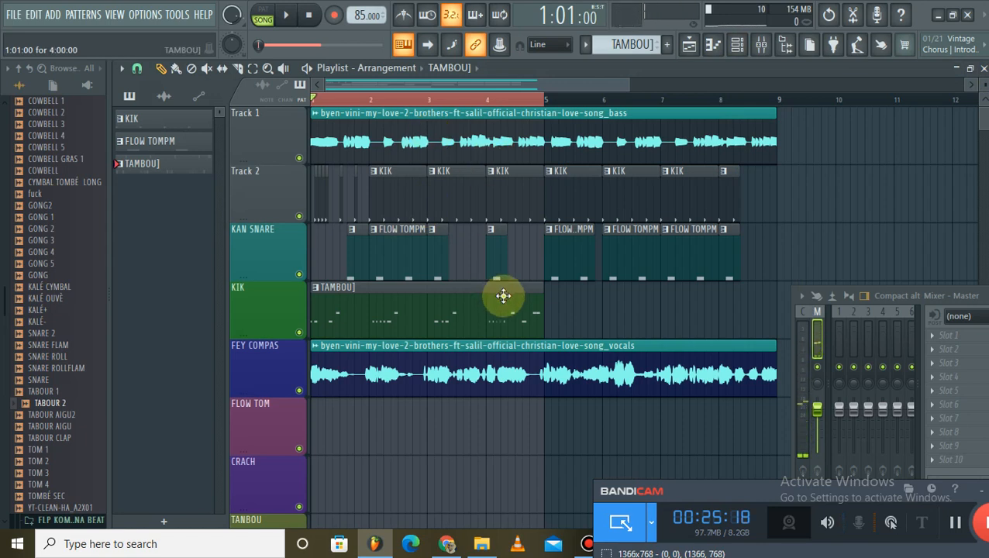
left_click(553, 303)
Move the vocals audio clip from the FEY COMPAS track up onto Track 1
scroll(490, 349, "down", 1)
left_click_drag(483, 321, 471, 103)
scroll(821, 227, "down", 2)
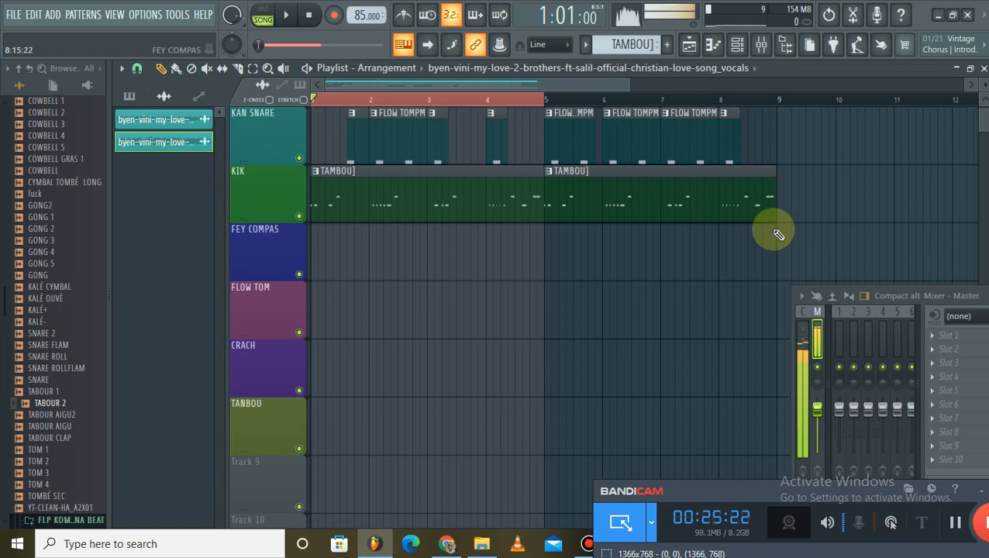
scroll(599, 270, "up", 2)
right_click(550, 112)
Extend the playlist's loop selection to the start of bar 9 and play the arrangement
left_click_drag(982, 85, 982, 90)
mouse_move(722, 502)
left_mouse_down()
mouse_move(712, 400)
mouse_move(712, 447)
left_mouse_up()
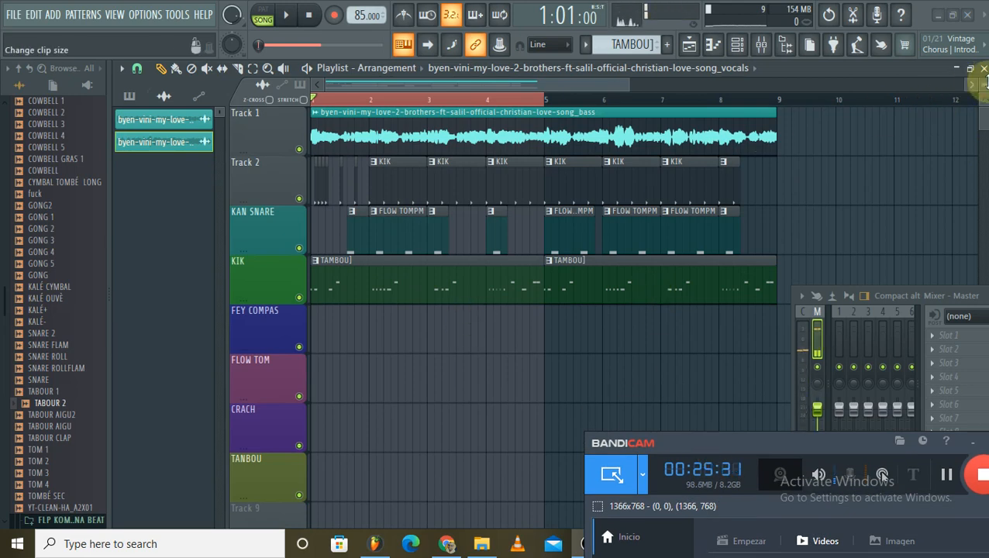
left_click_drag(981, 84, 981, 88)
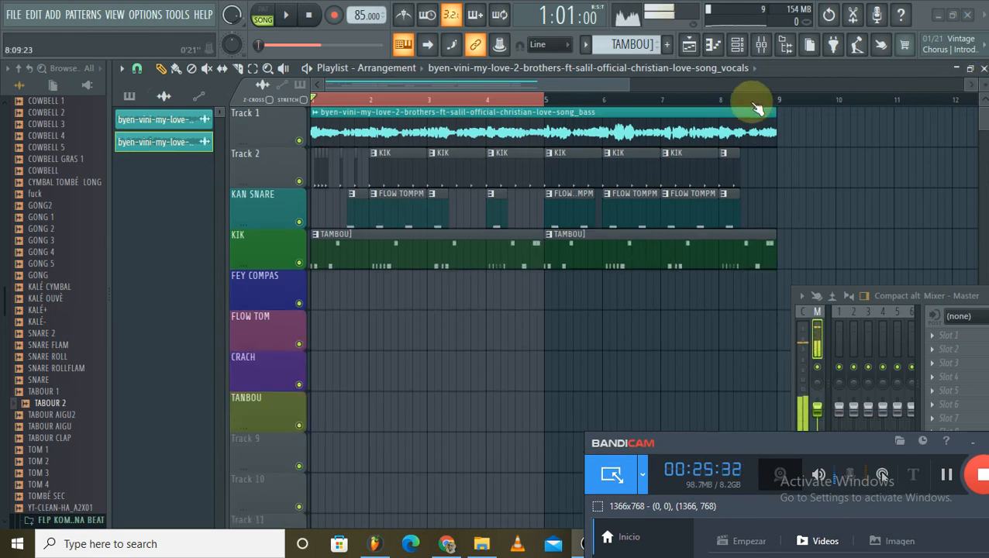
left_click_drag(558, 108, 821, 195)
left_click(810, 186)
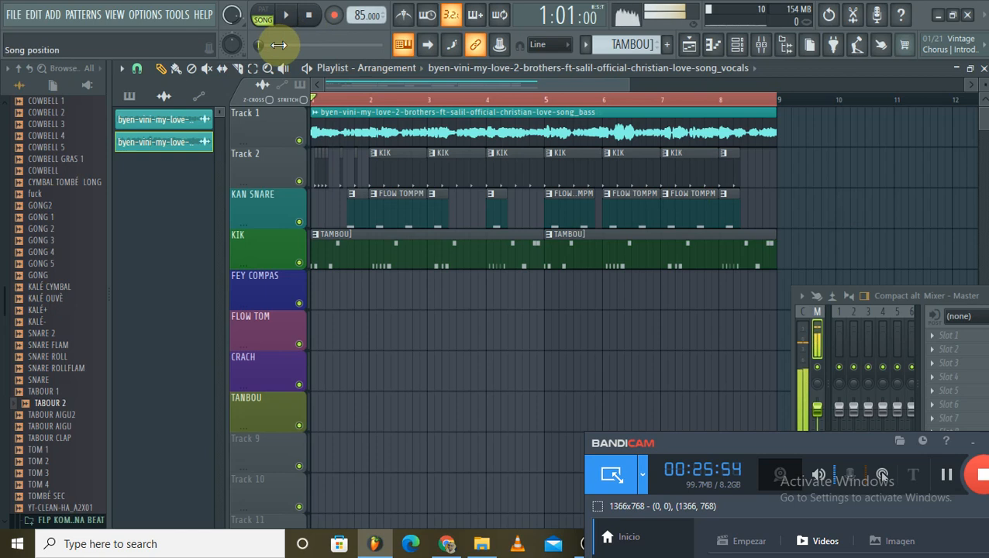
Preview the COWBELL 1 sample and add it as a new channel in the DRUMS group of the channel rack
left_click(738, 47)
left_click(743, 50)
key("space")
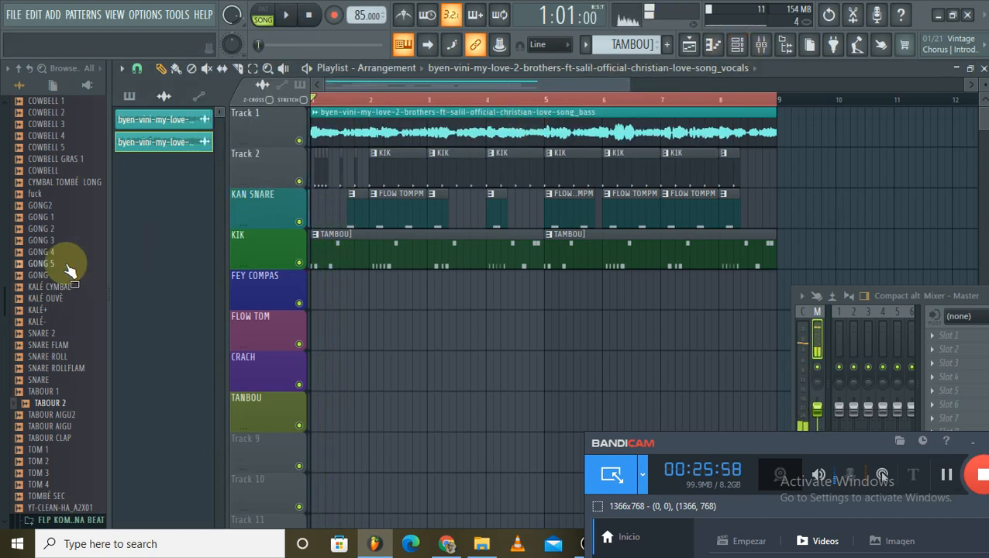
scroll(39, 249, "up", 6)
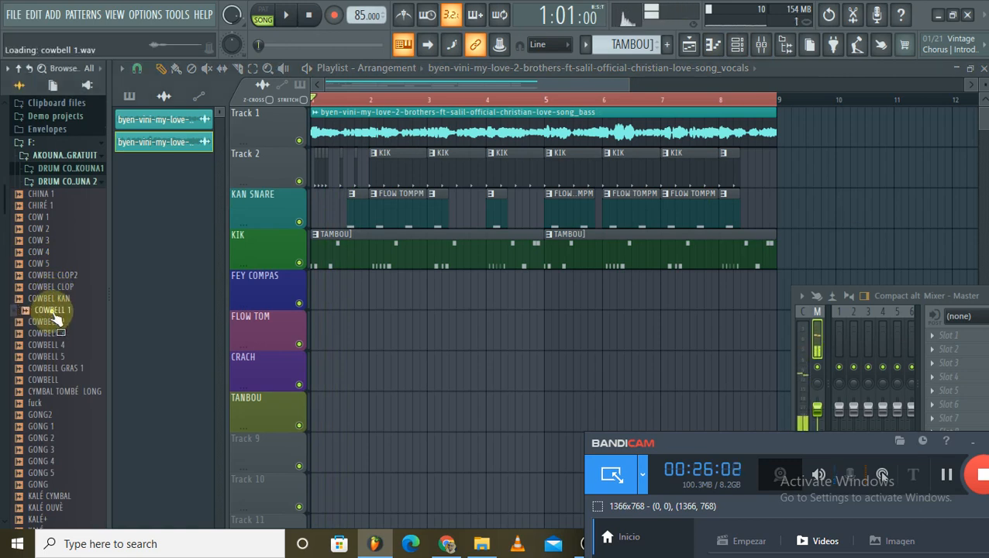
left_click(736, 48)
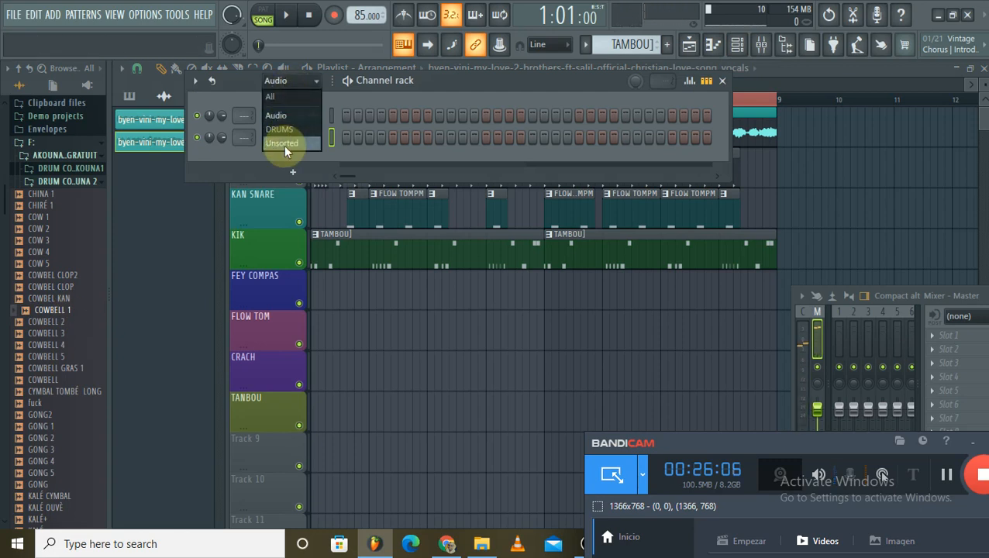
left_click(282, 128)
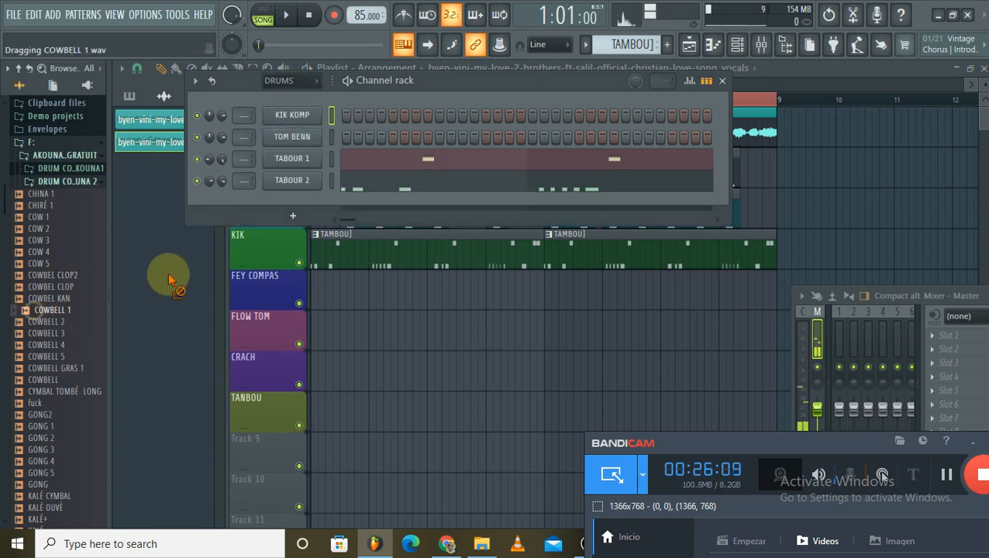
left_click_drag(317, 203, 321, 204)
left_click(851, 166)
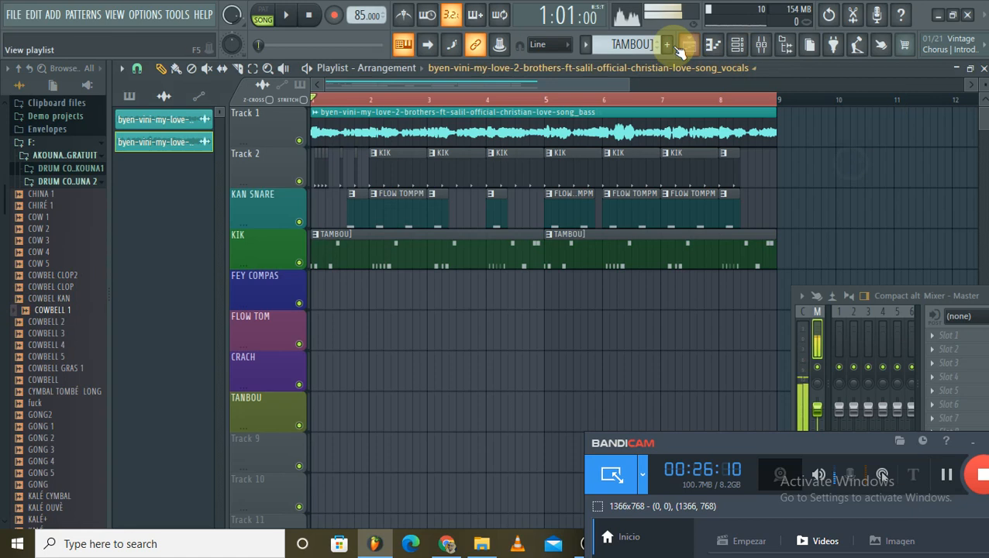
Create a new pattern named COWBELL and place its clips at bars 1 and 2 on the FEY COMPAS track
left_click(666, 44)
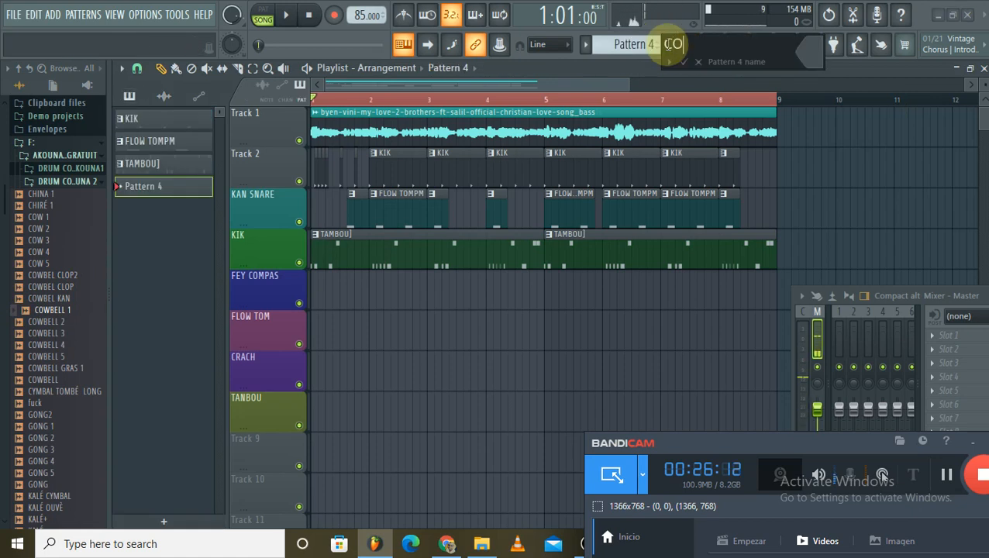
type("COWBELL")
key("Return")
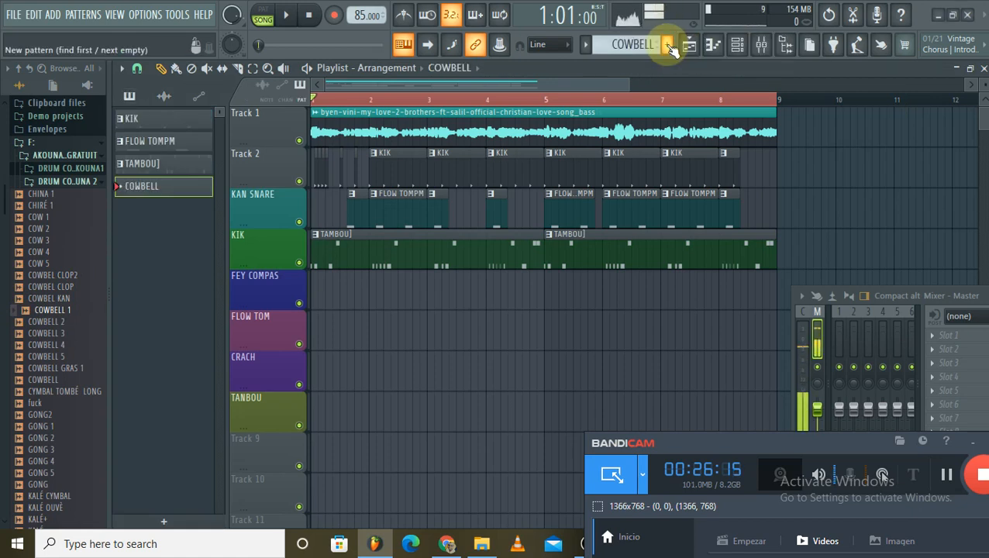
scroll(388, 295, "down", 1)
left_click(367, 267)
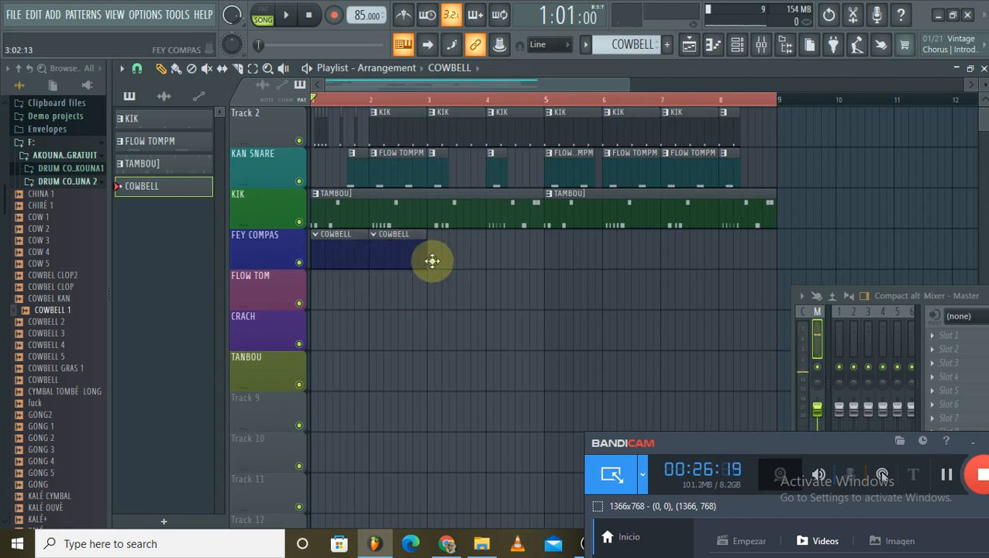
Open the COWBELL 1 channel in the piano roll and draw a two-step C5 note at the start of bar 1
double_click(332, 259)
right_click(315, 202)
left_click(333, 204)
right_click(317, 199)
right_click(318, 199)
left_click(358, 203)
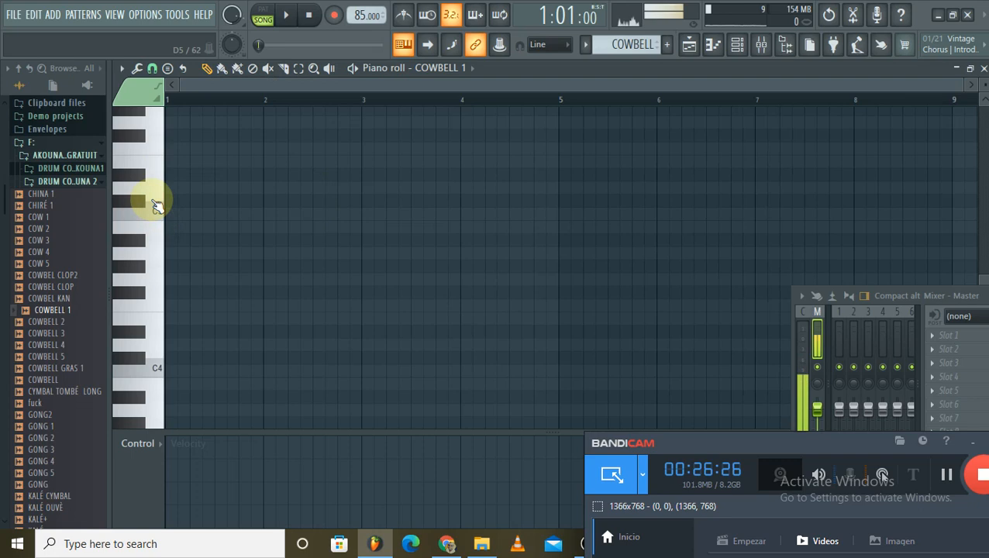
scroll(158, 248, "up", 2)
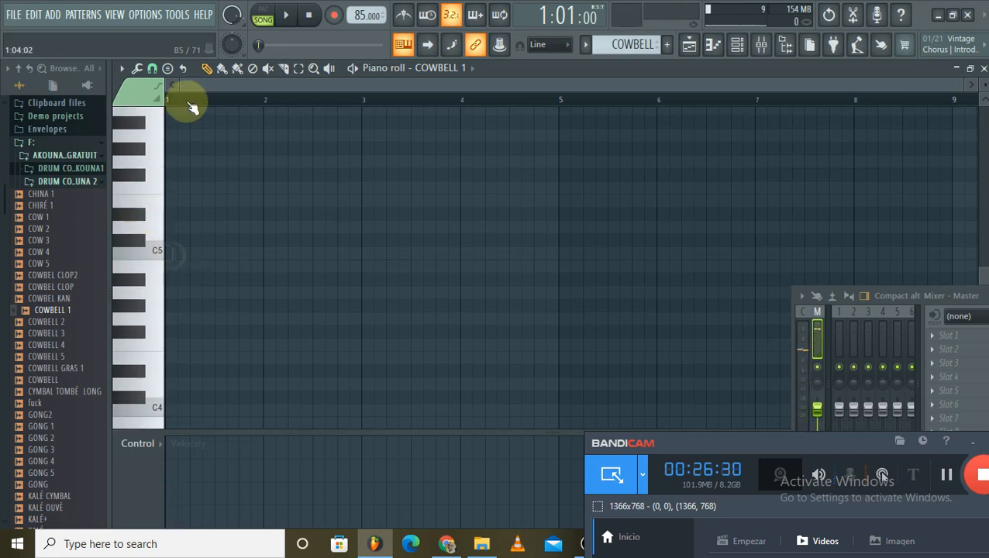
scroll(204, 91, "up", 3)
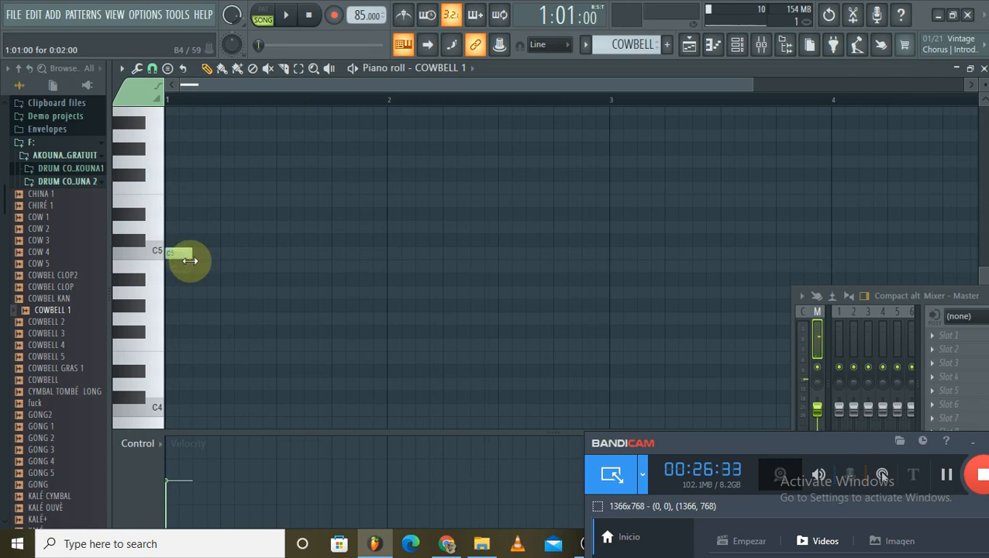
Try a second C5 note in the COWBELL 1 piano roll during playback, and delete both C5 notes
left_click(219, 256)
key("space")
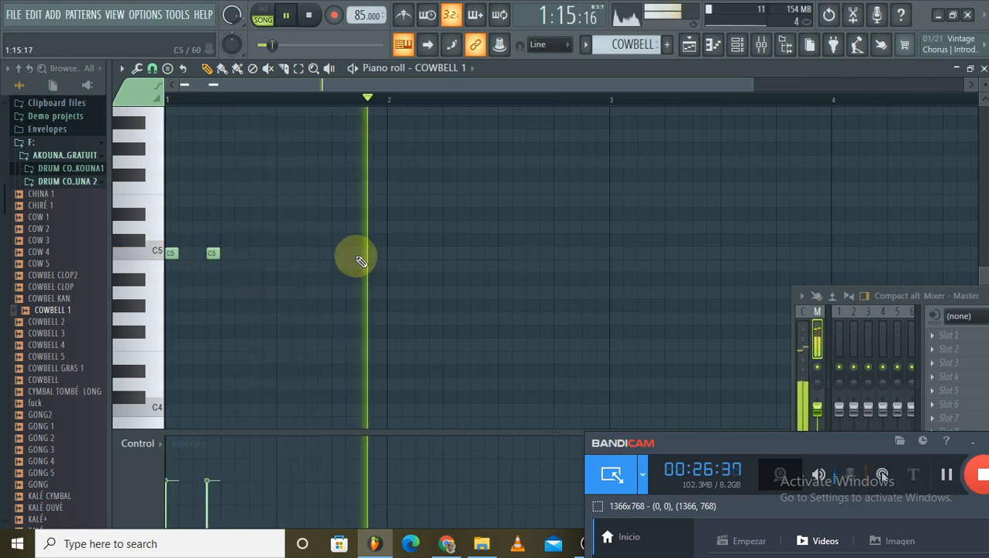
right_click(214, 250)
right_click(172, 250)
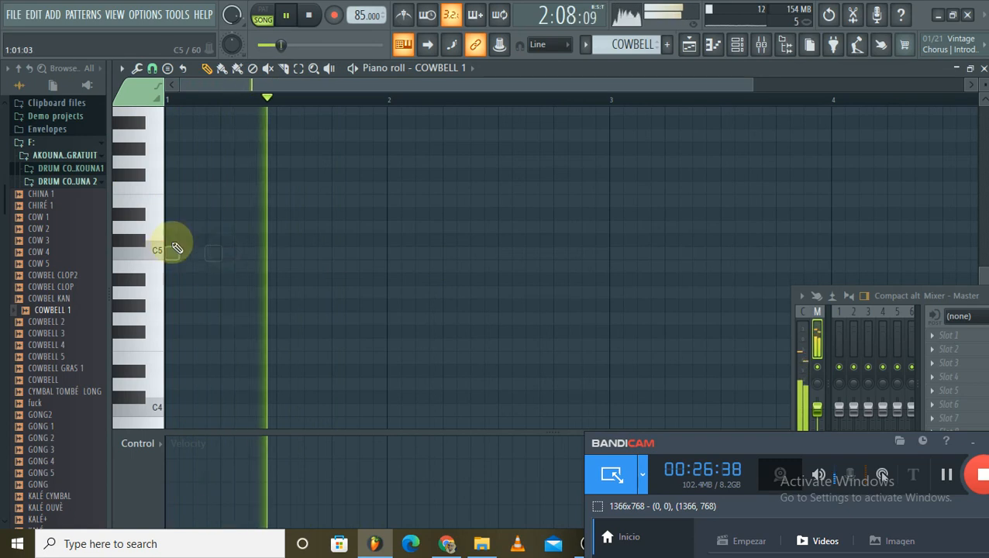
Replace the COWBELL clips on the FEY COMPAS track with two-bar clips at bars 1, 3 and 5
left_click(983, 68)
left_click(691, 294)
right_click(450, 265)
right_click(399, 262)
key("space")
mouse_move(366, 256)
left_mouse_down()
mouse_move(443, 265)
mouse_move(544, 256)
left_mouse_up()
left_click(546, 255)
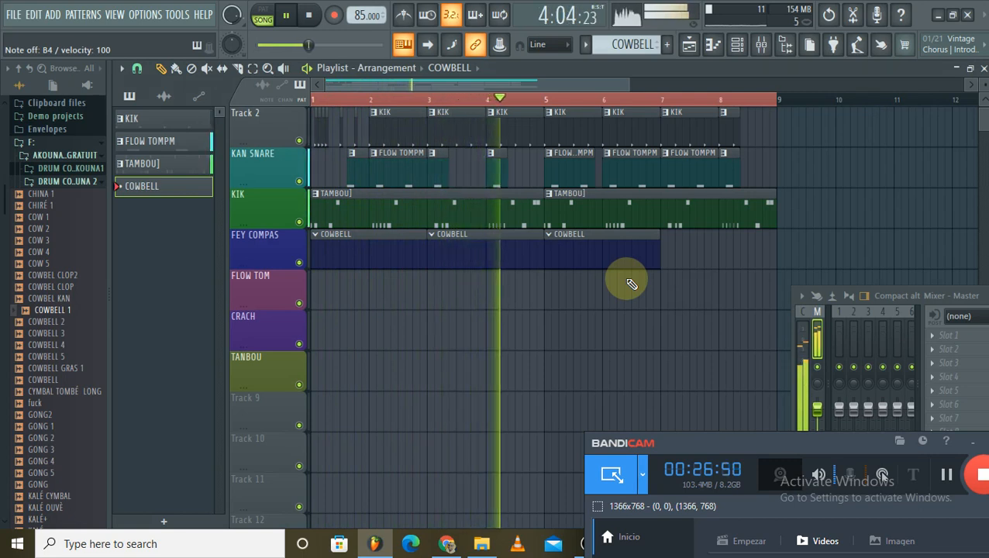
key("space")
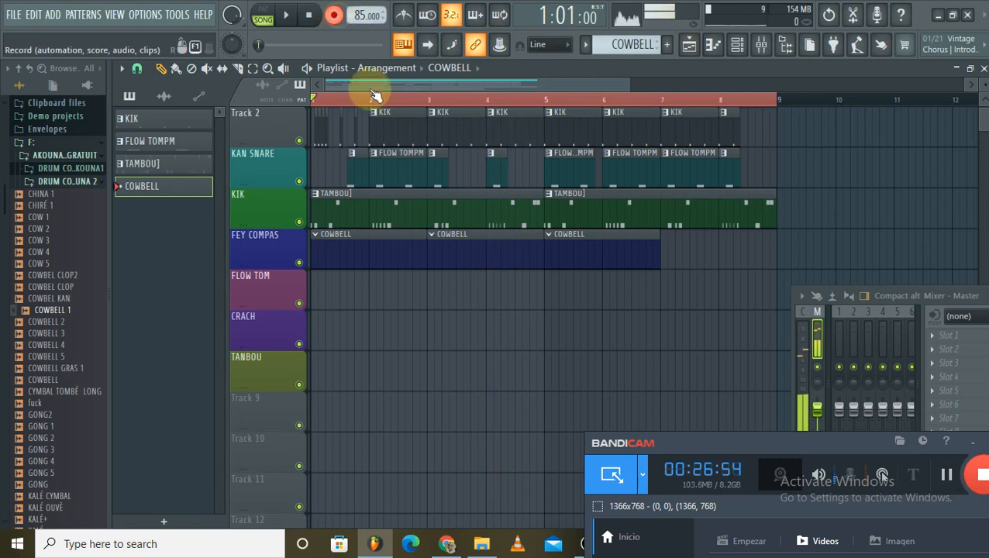
Try to record a live cowbell take on B4 from bar 1, and undo the recording
left_click(493, 361)
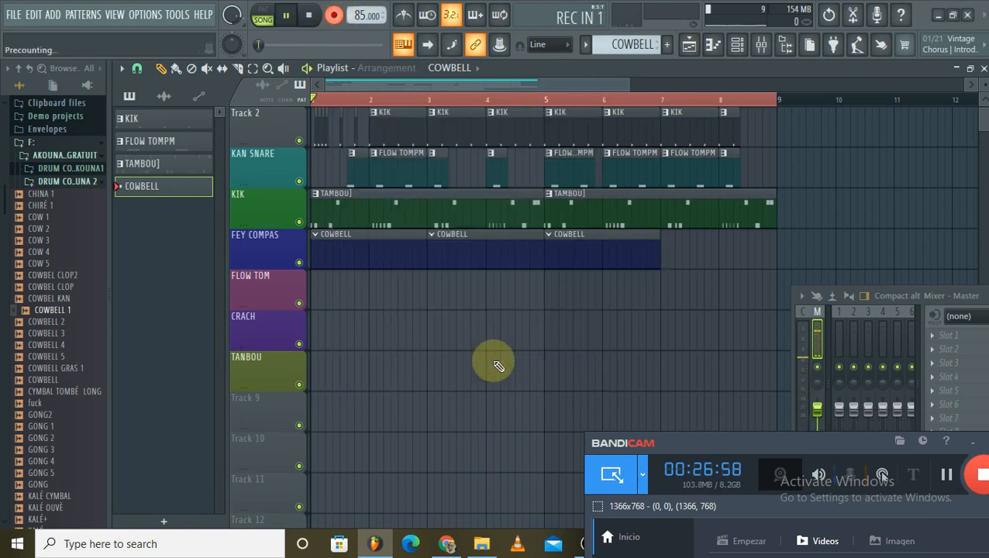
key("m")
key("m")
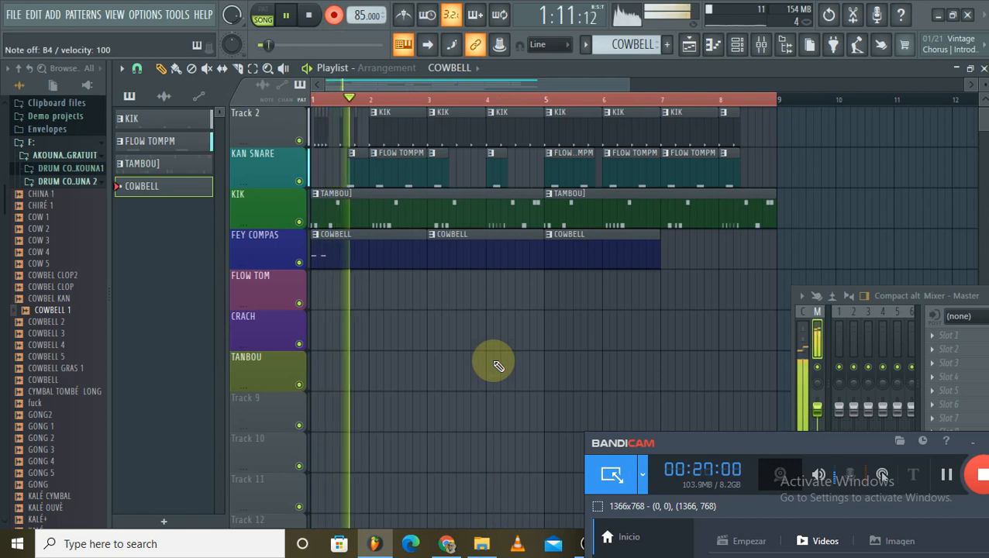
key("m")
key("m")
key("m")
key("m")
key("space")
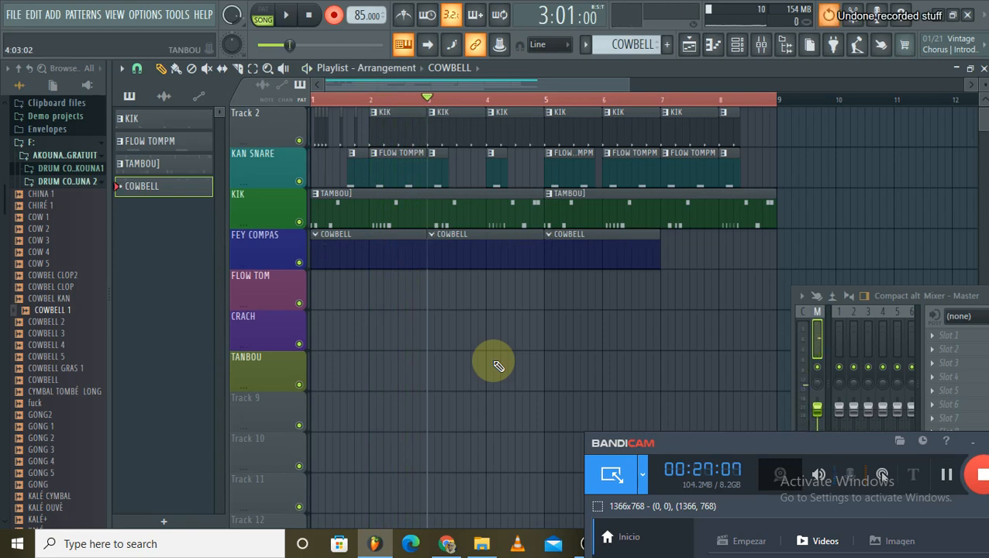
Record a live cowbell rhythm on A4 into the COWBELL pattern while the arrangement plays from bar 3
key("space")
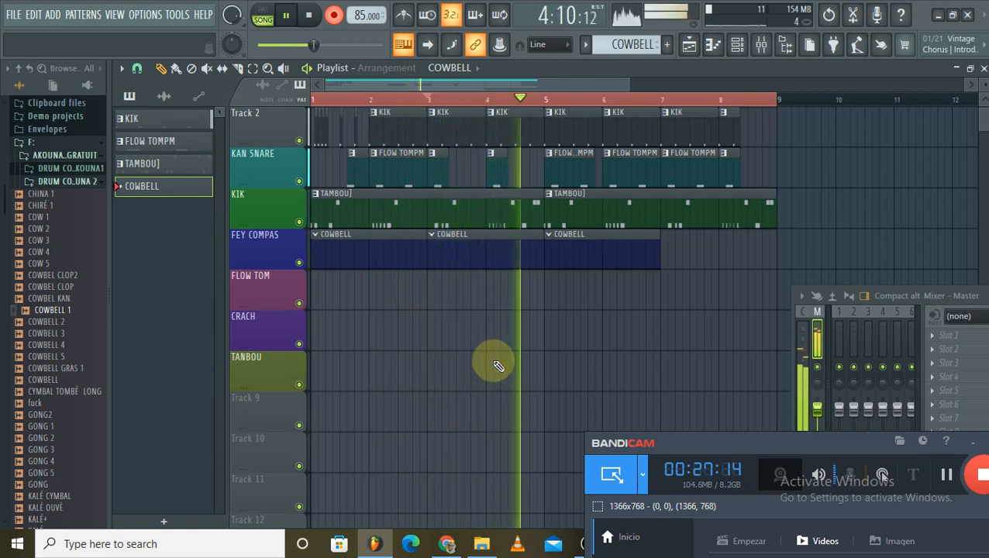
key("n")
key("n")
key("n")
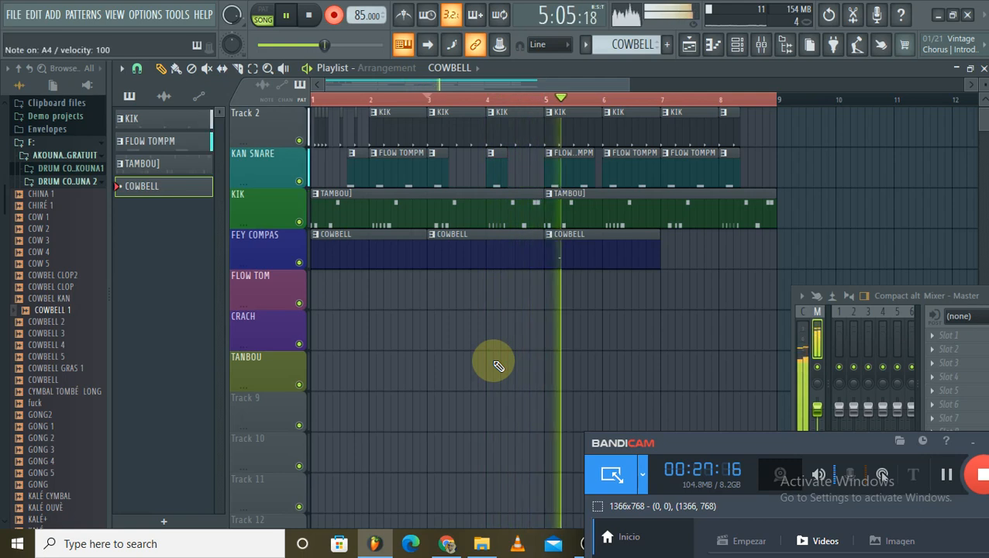
key("n")
key("n")
key("n")
key("n")
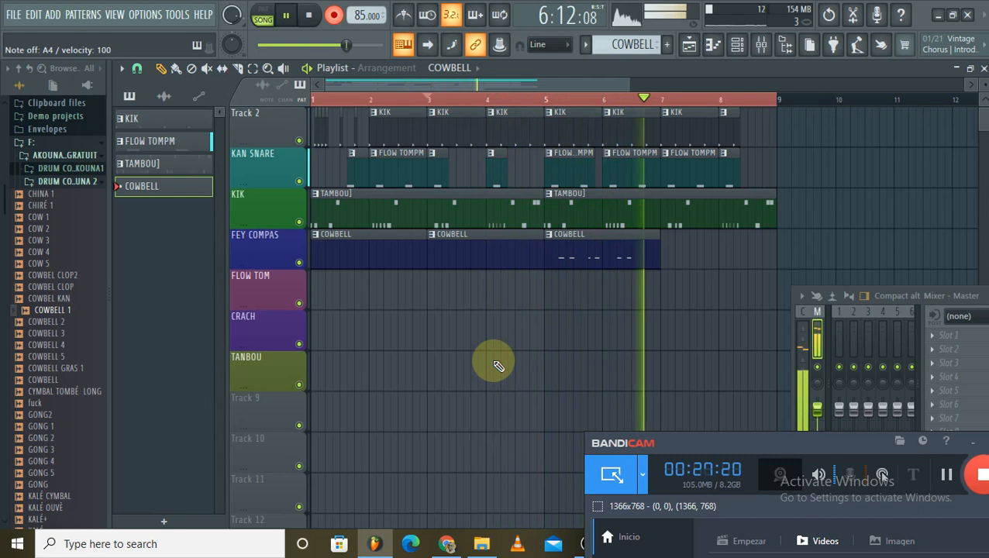
key("space")
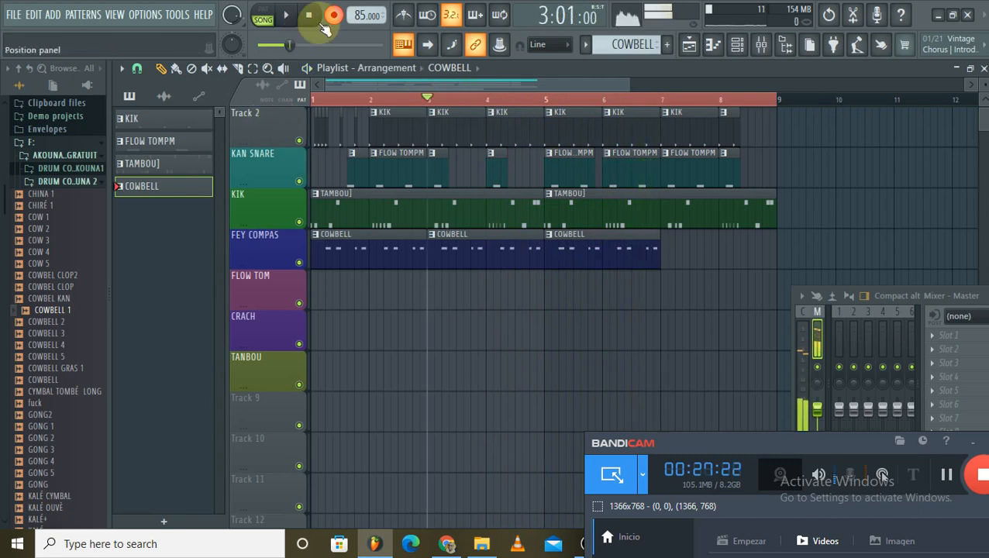
Quantize the start times of the recorded A4 notes in the COWBELL 1 piano roll with the Default template
double_click(349, 260)
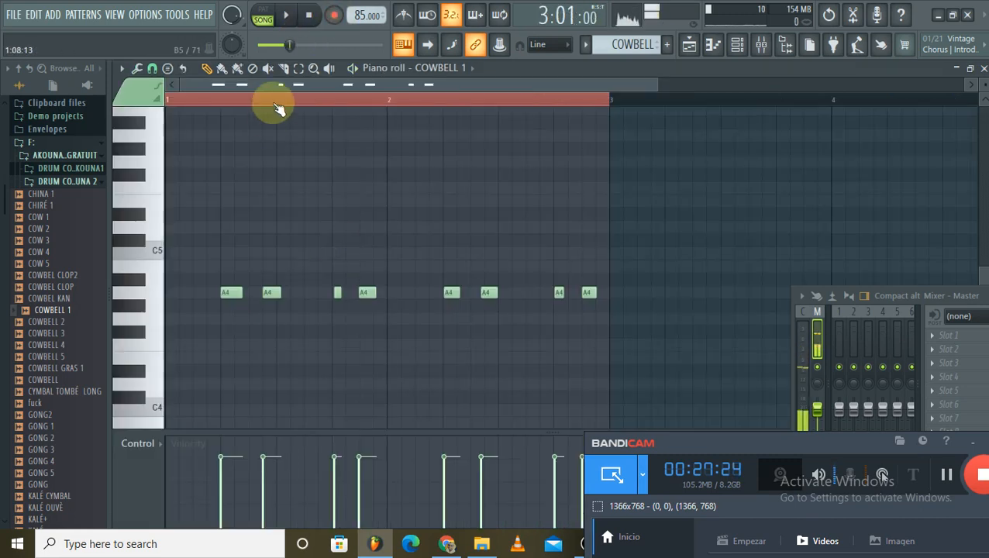
key("alt+q")
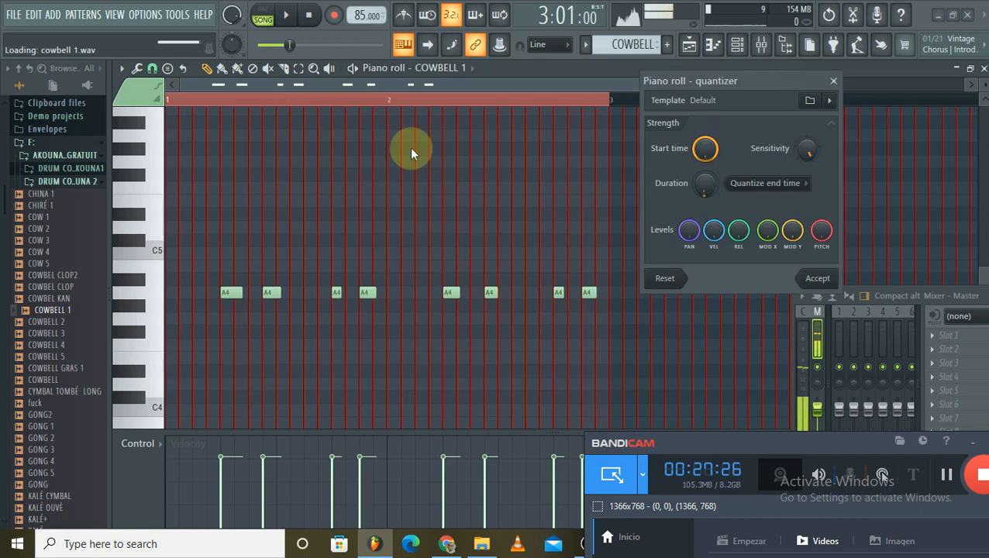
left_click(817, 280)
Adjust the COWBELL 1 channel's volume while the arrangement plays, and return to the playlist
key("space")
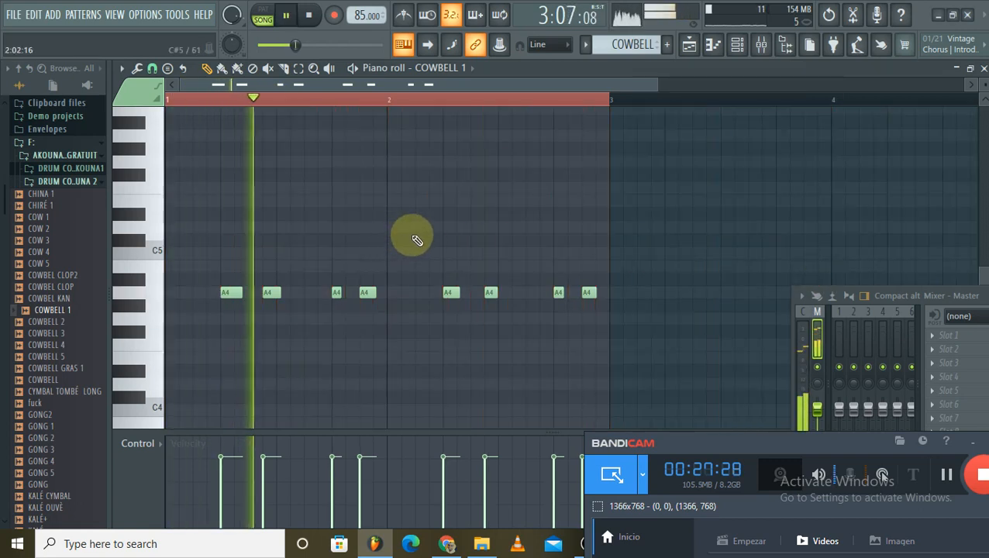
left_click(737, 44)
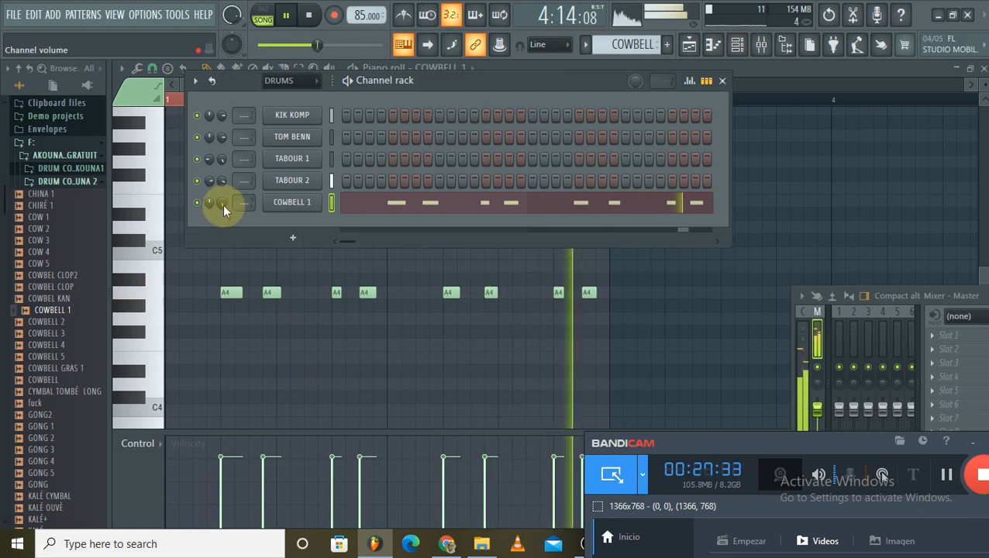
left_click_drag(222, 204, 207, 200)
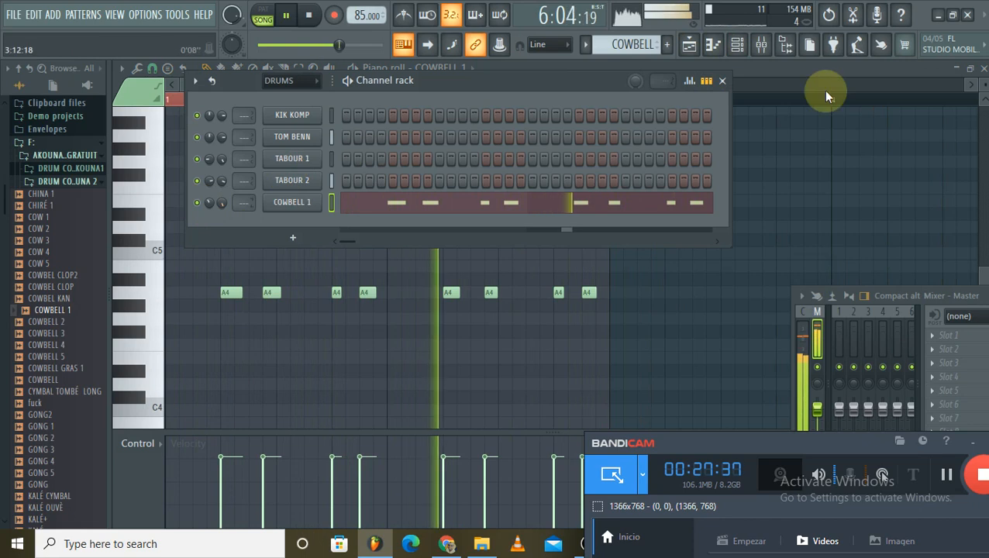
left_click(983, 69)
left_click(874, 192)
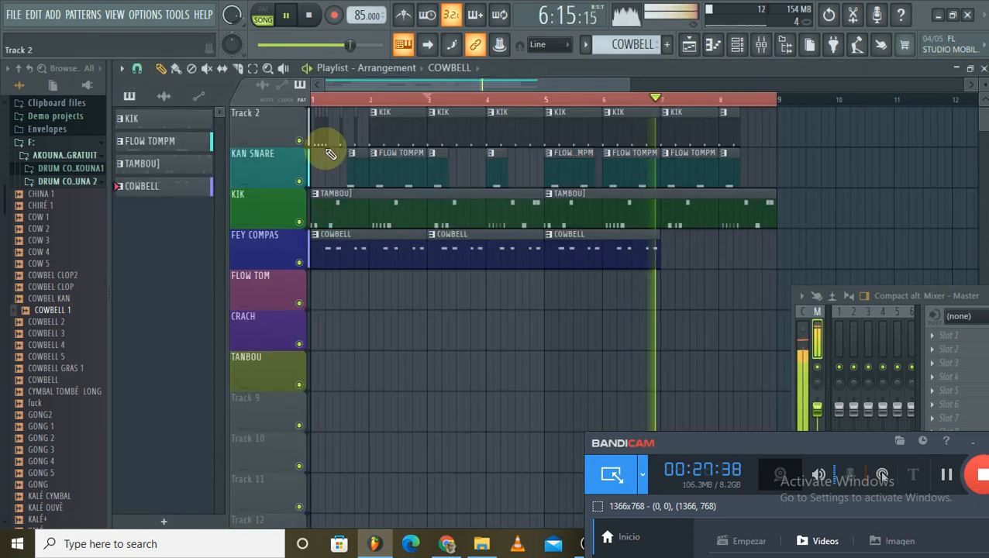
Play from bar 2, add a COWBELL clip at bar 7 on the FEY COMPAS track and unmute Track 1
scroll(317, 144, "up", 1)
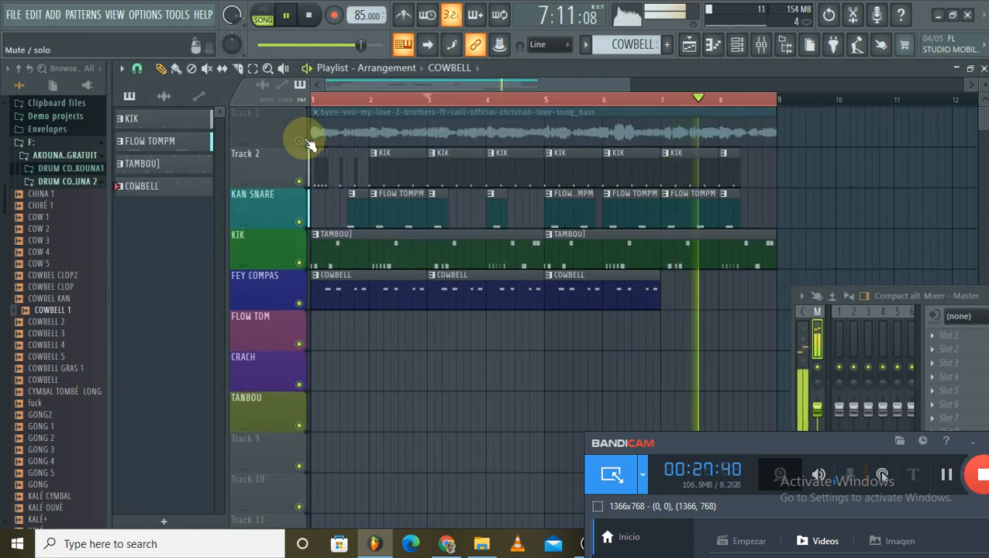
left_click(372, 99)
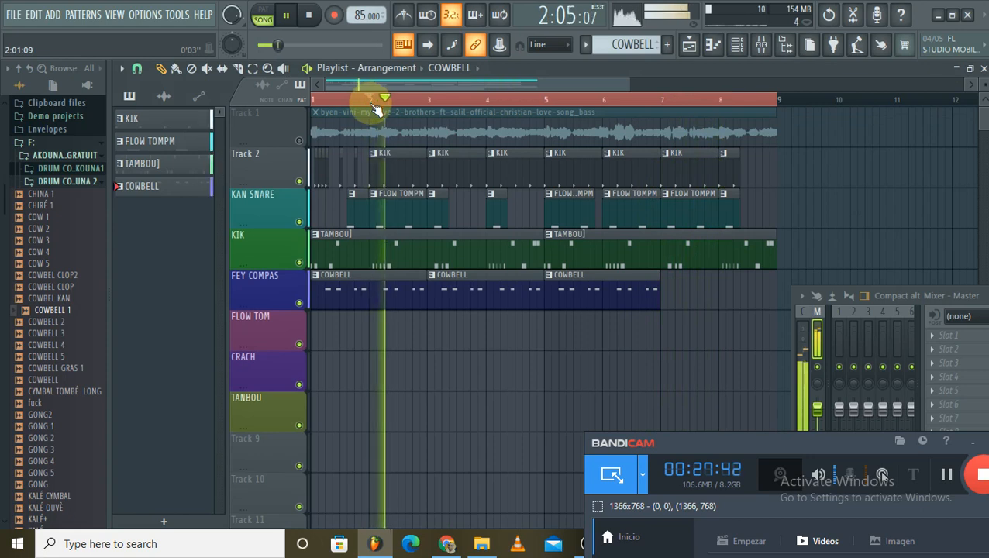
left_click(669, 288)
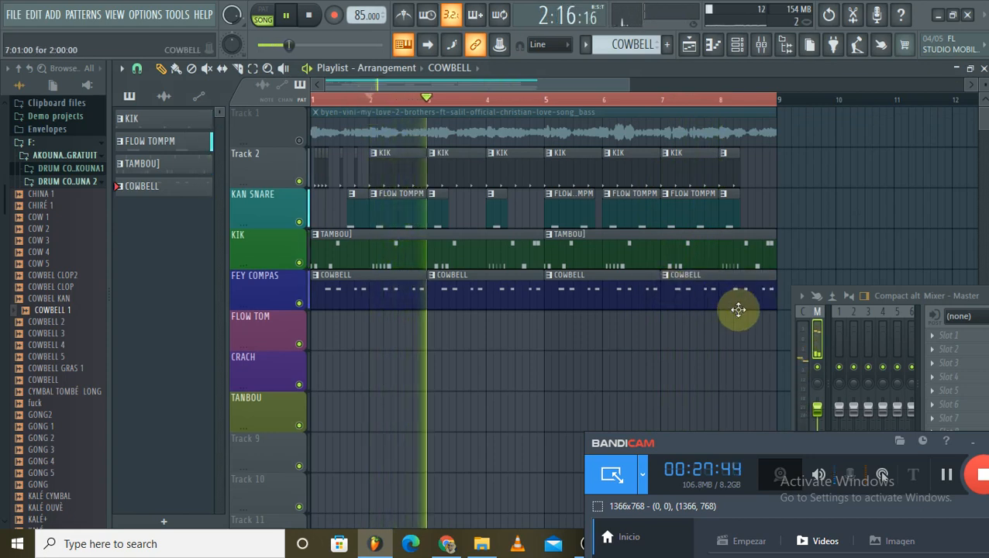
left_click(299, 141)
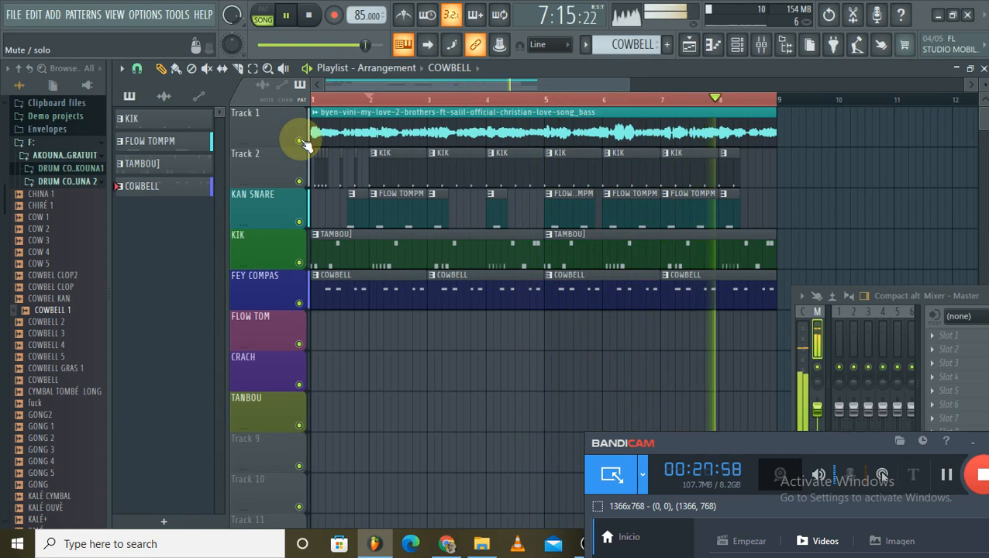
key("space")
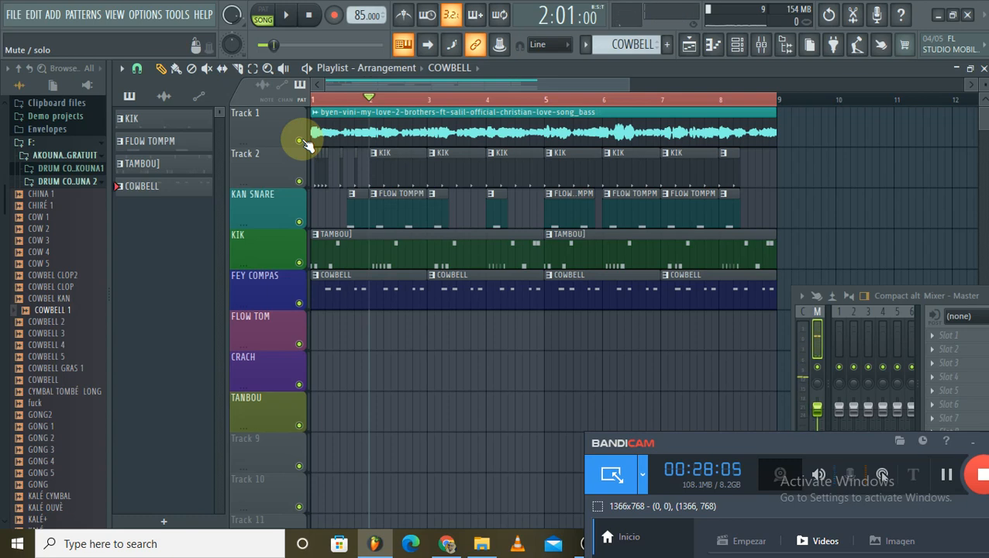
Add the KALÉ+ sample as a new channel in the DRUMS group and try it against the playing arrangement
left_click(741, 47)
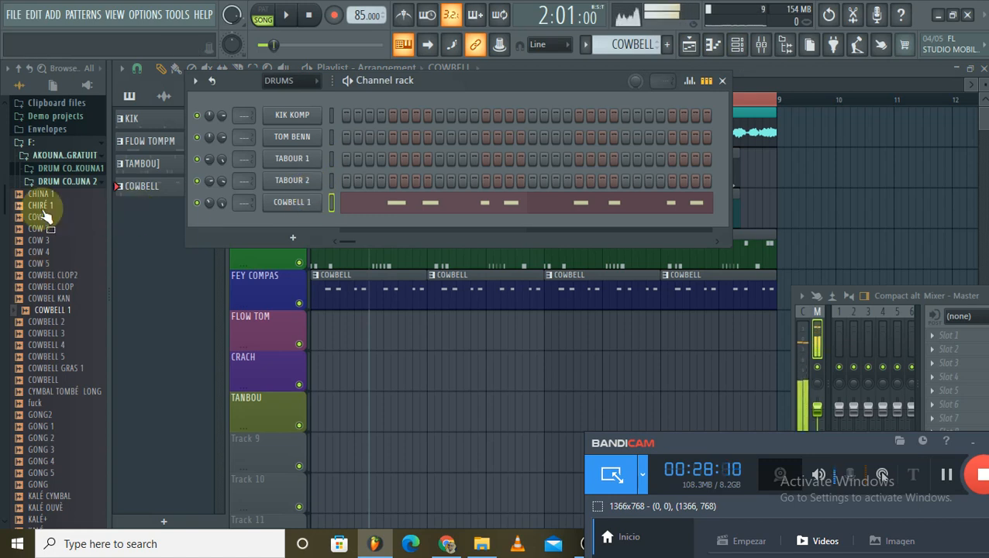
scroll(44, 217, "down", 12)
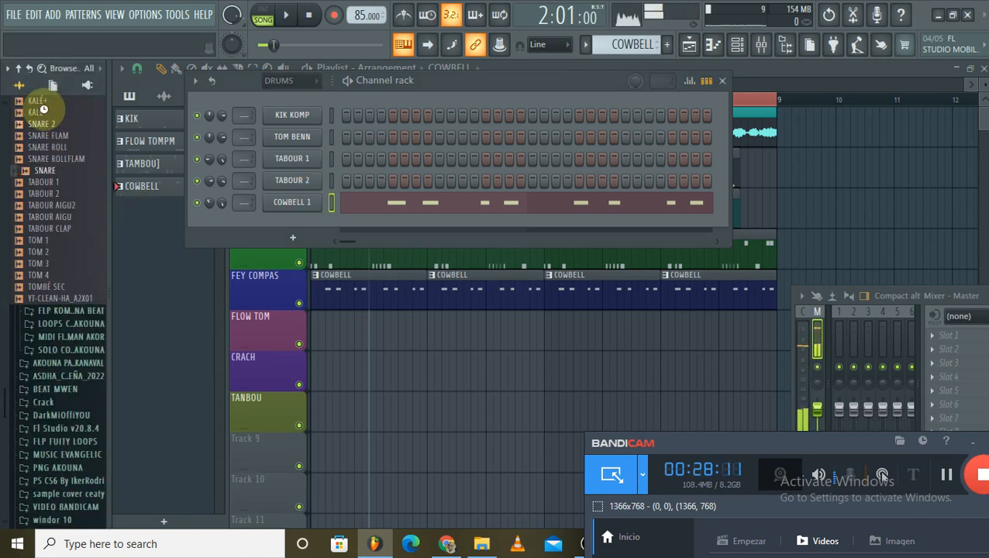
scroll(45, 225, "up", 4)
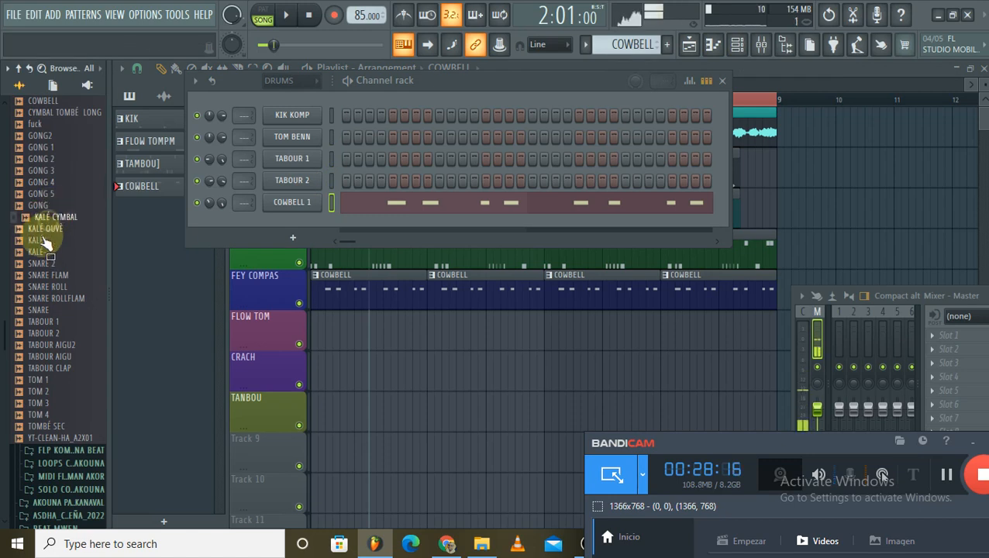
left_click_drag(310, 220, 311, 223)
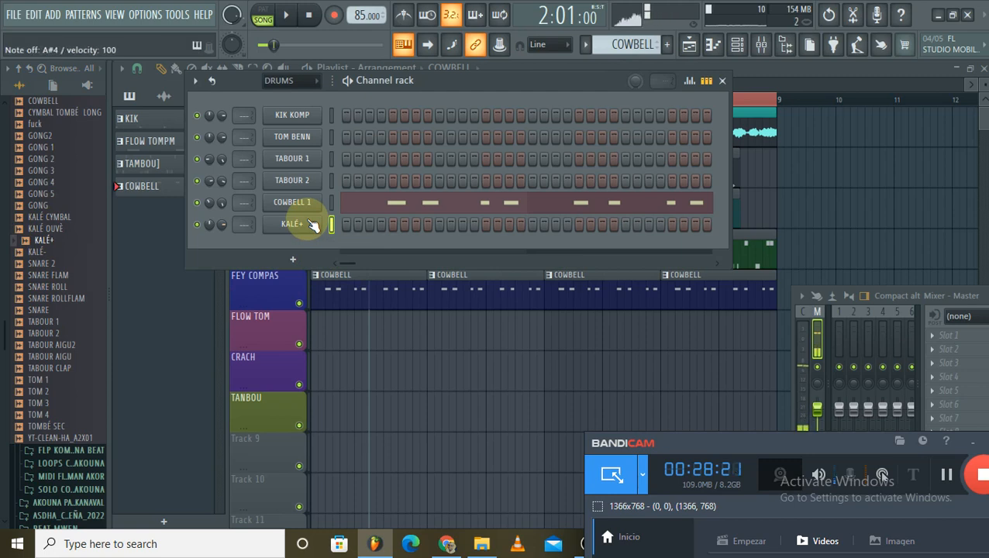
key("space")
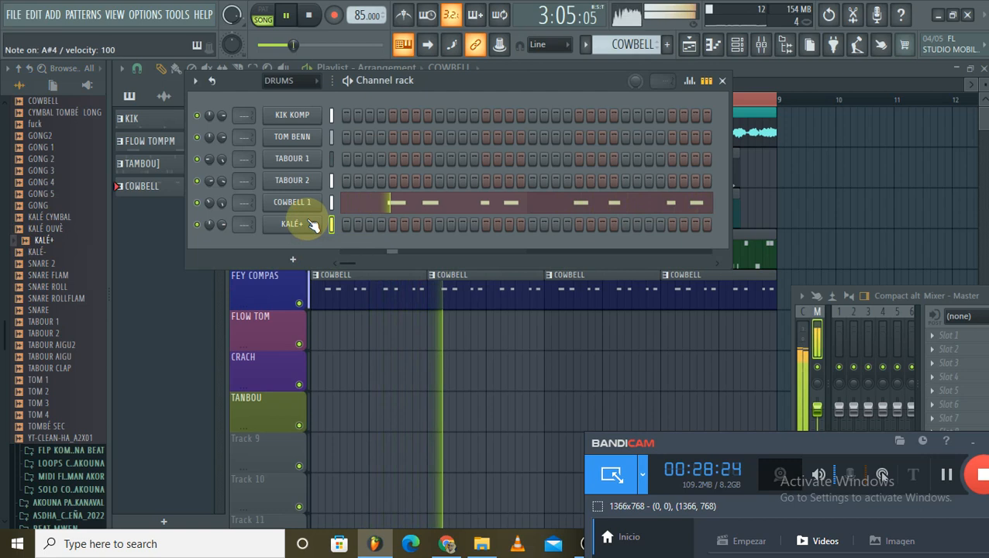
key("space")
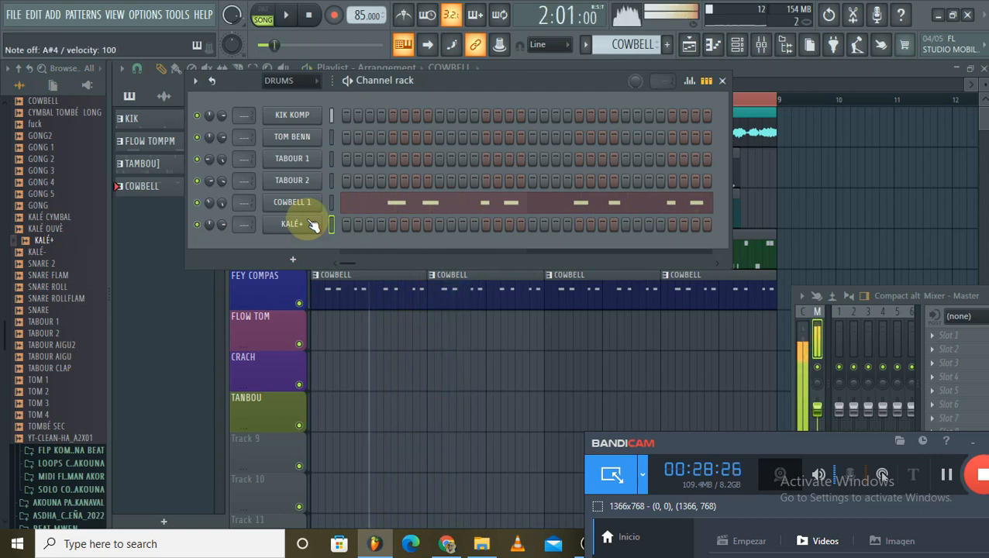
Create a new pattern named KALE FEY
key("F6")
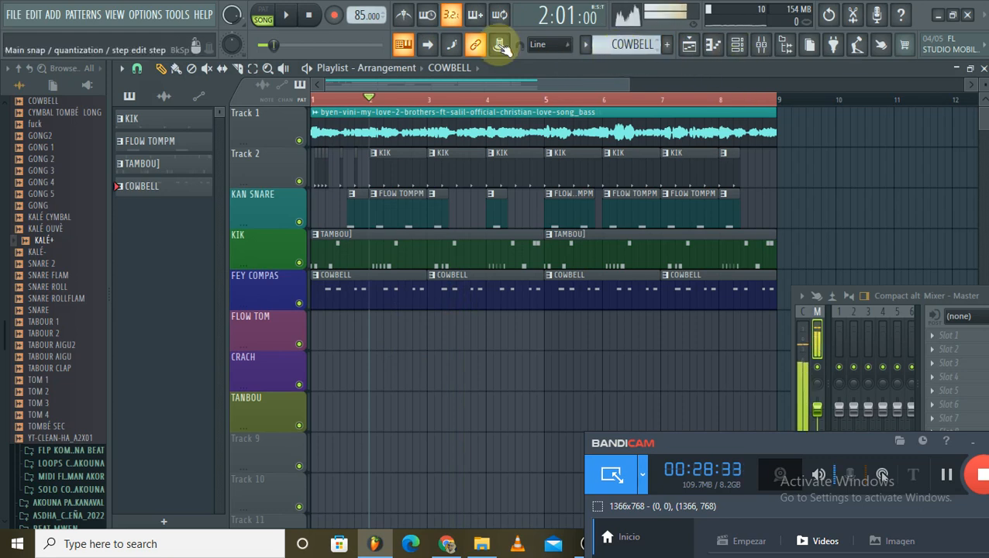
left_click(689, 47)
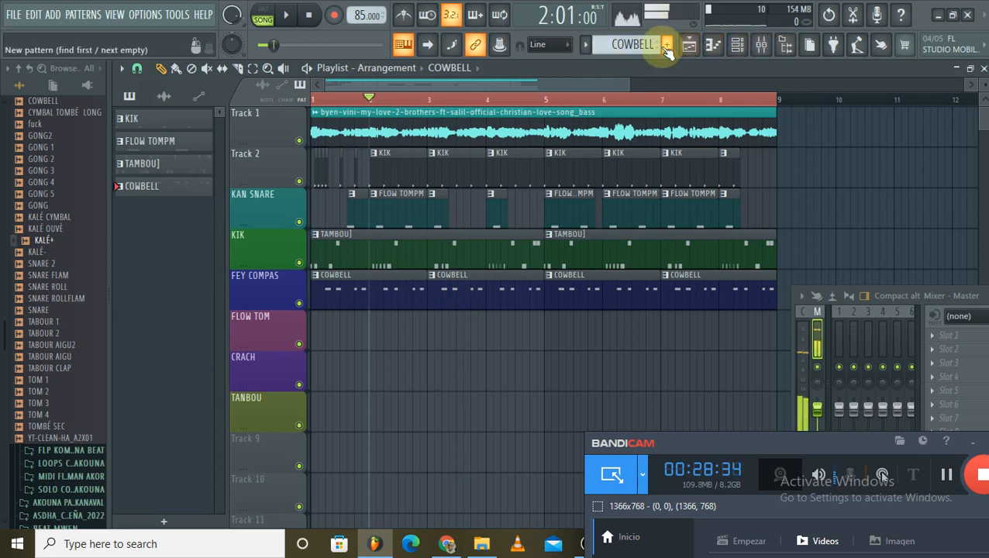
left_click(665, 46)
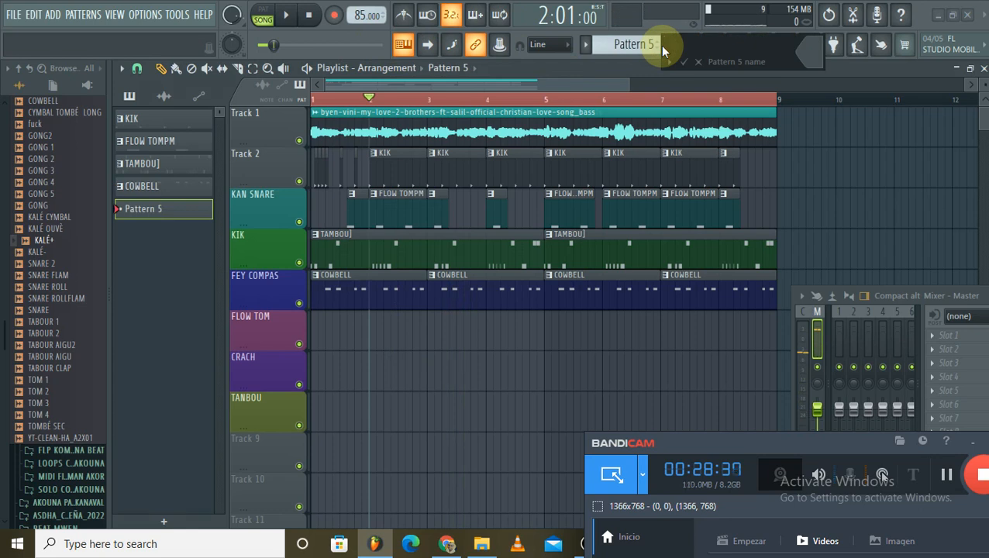
type("KALE")
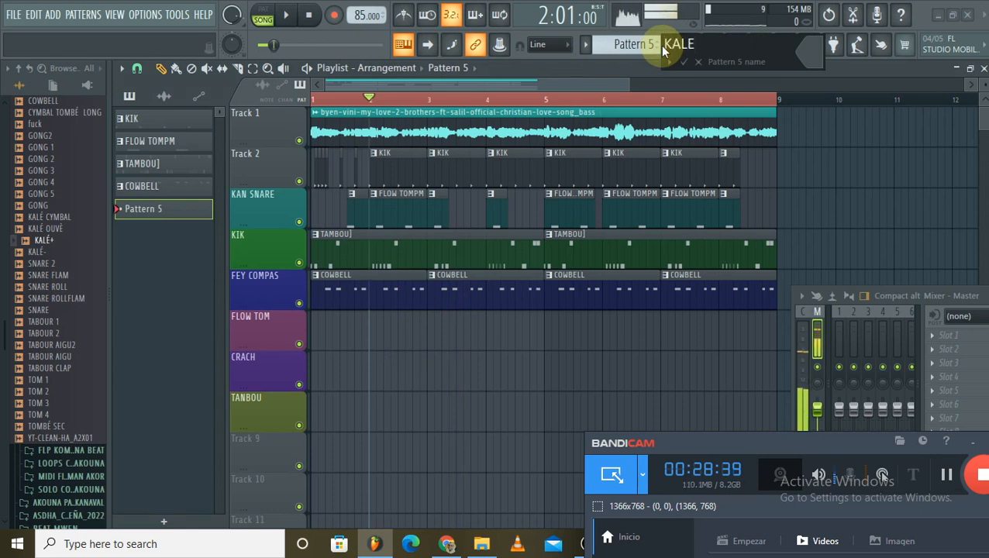
type(" FEY")
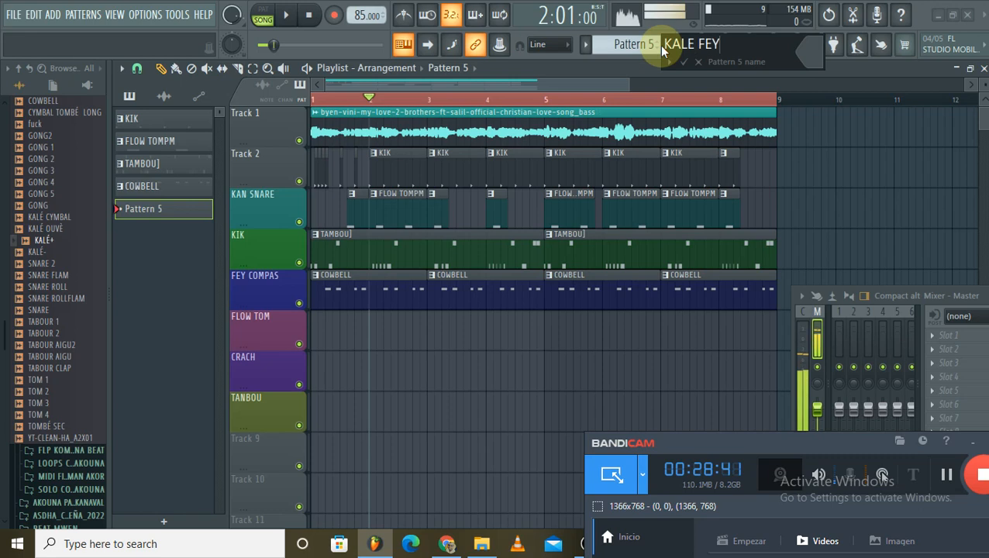
key("Return")
Place four back-to-back KALE FEY clips on the FLOW TOM track, starting at bars 1, 3, 5 and 7
left_click(361, 339)
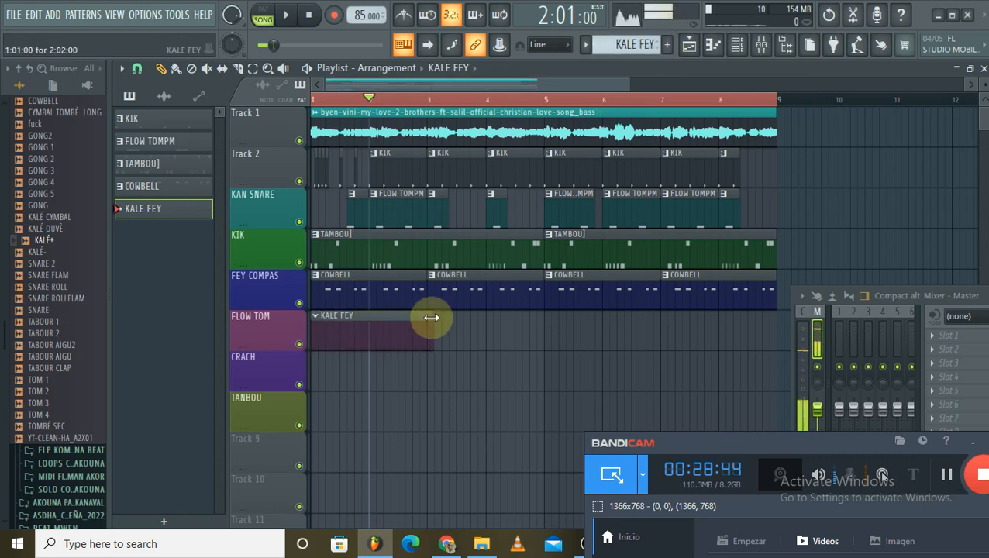
left_click(436, 325)
left_click(553, 337)
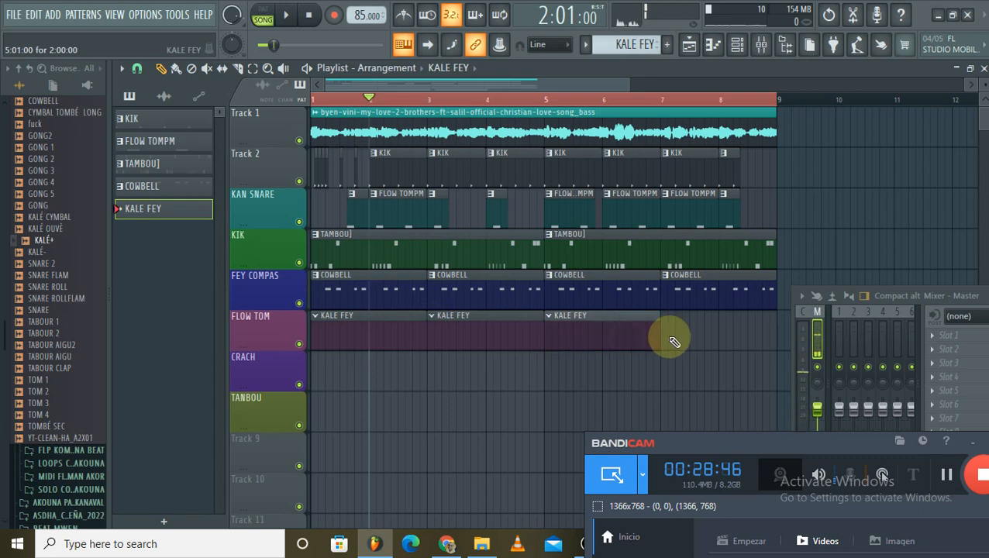
left_click(664, 336)
Record a live KALÉ+ part on A4 into the KALE FEY pattern from bar 1, recording everything, and stop near bar 5
left_click(364, 95)
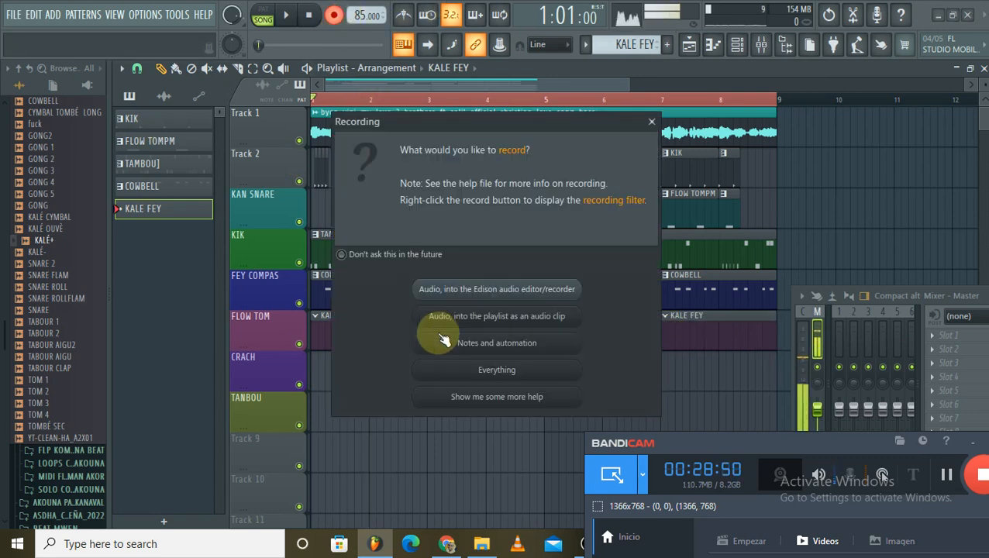
left_click(469, 369)
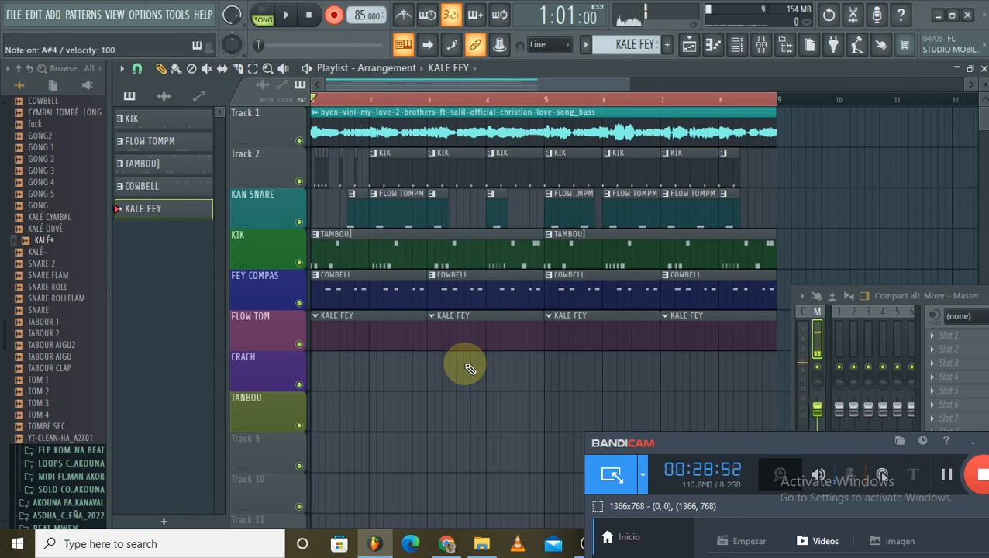
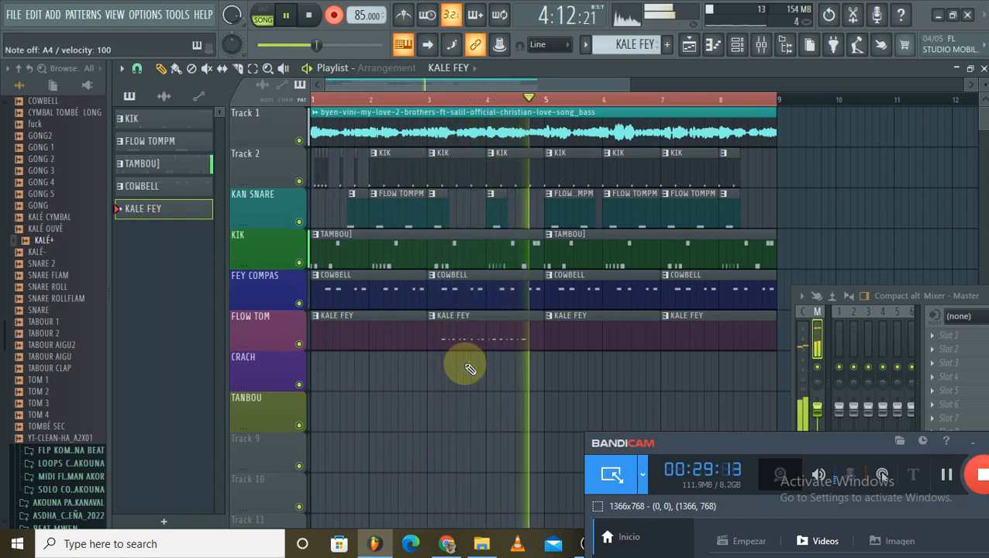
key("space")
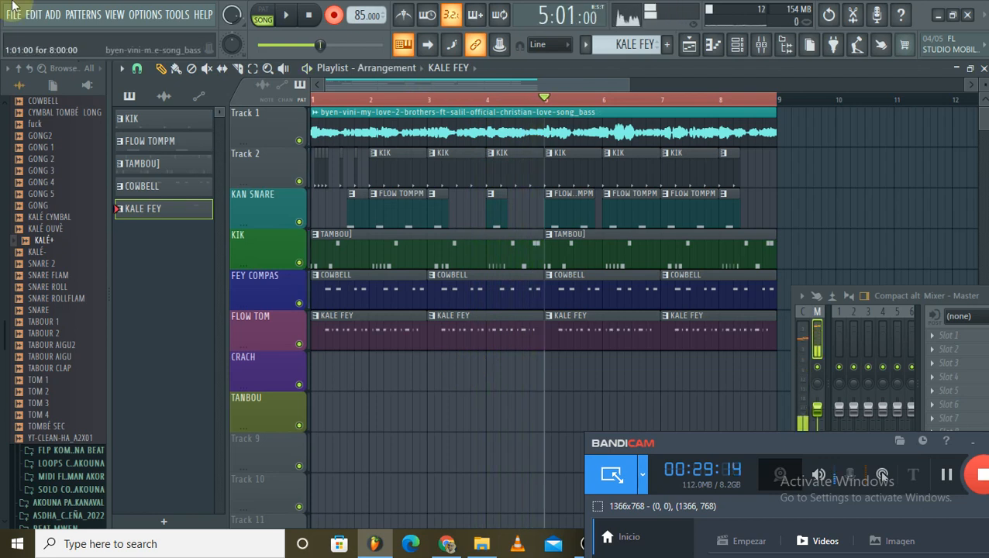
Open the recorded KALÉ+ notes in the piano roll, zoomed to bars 1 and 2, and enlarge the velocity lane
double_click(382, 342)
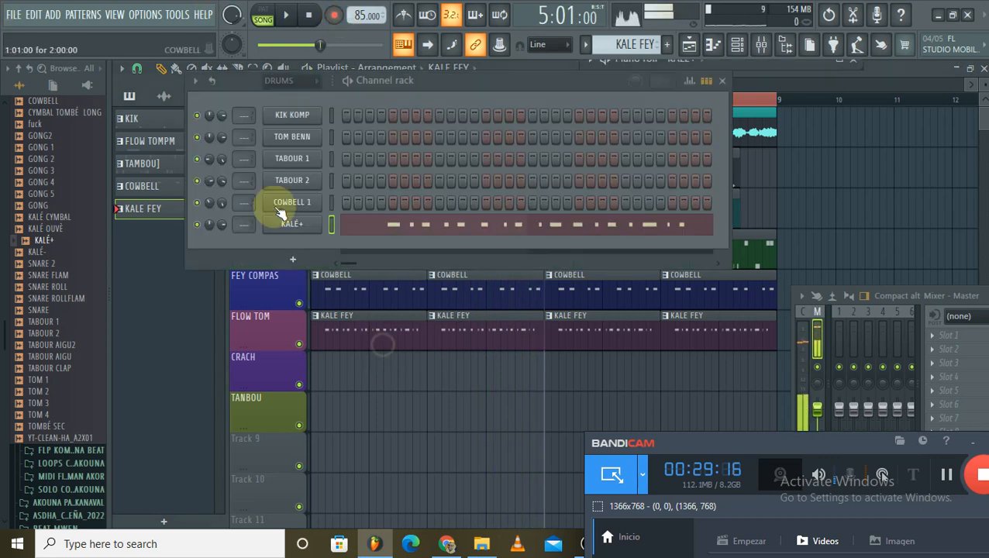
left_click(449, 226)
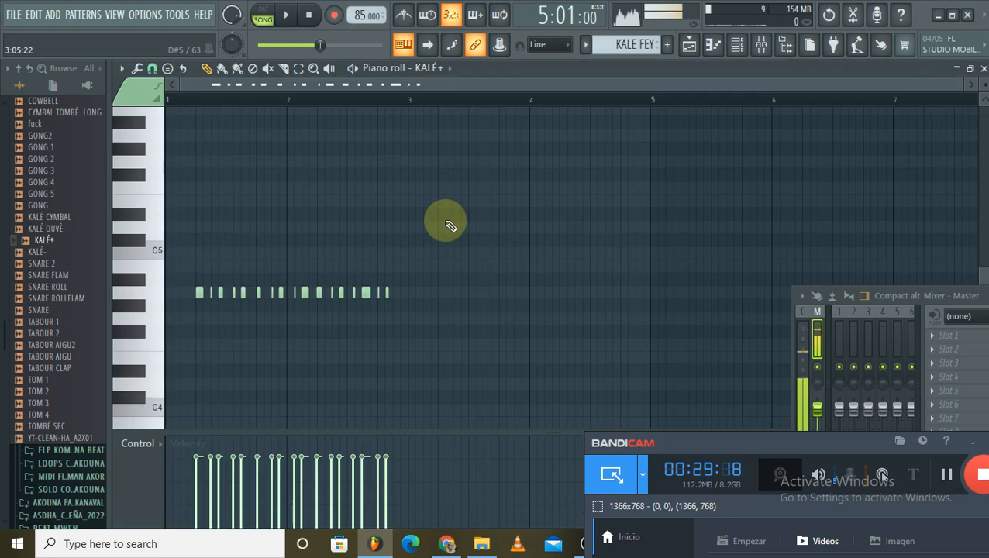
scroll(340, 231, "down", 3)
scroll(212, 99, "up", 4)
left_click(285, 72)
left_click_drag(265, 87, 165, 91)
left_click(220, 70)
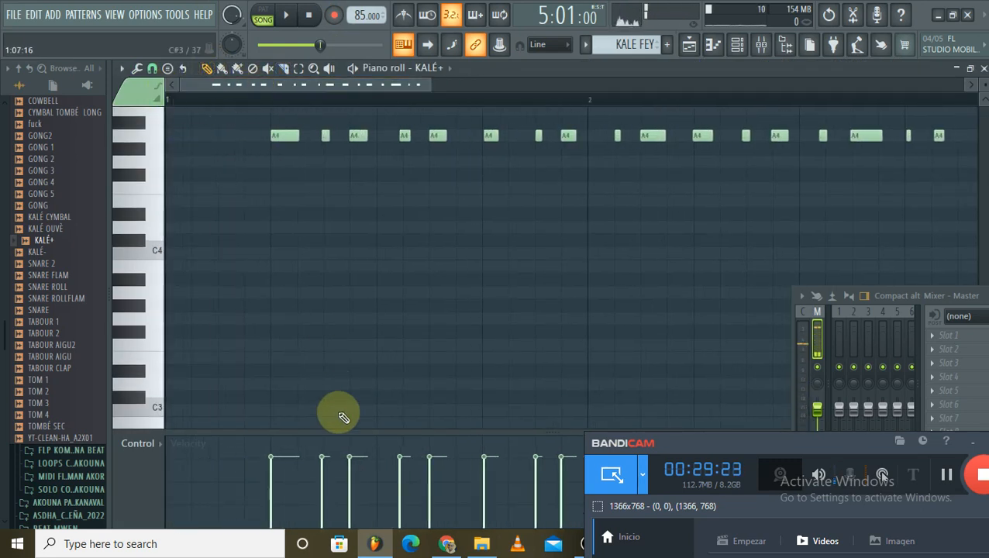
left_click_drag(344, 430, 354, 324)
Play back the KALÉ+ part and lower the velocity of its second note to 41% and its fifth to 40%
key("space")
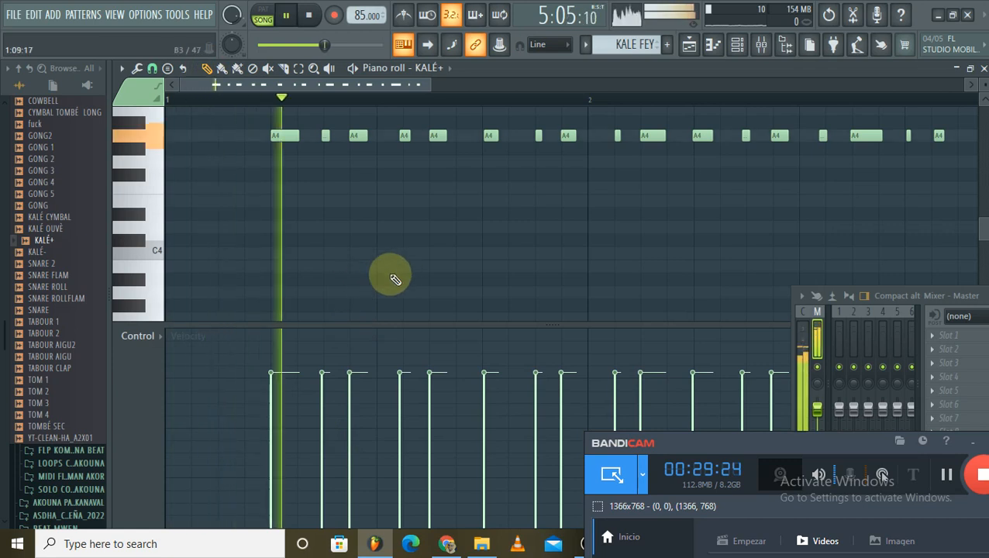
key("space")
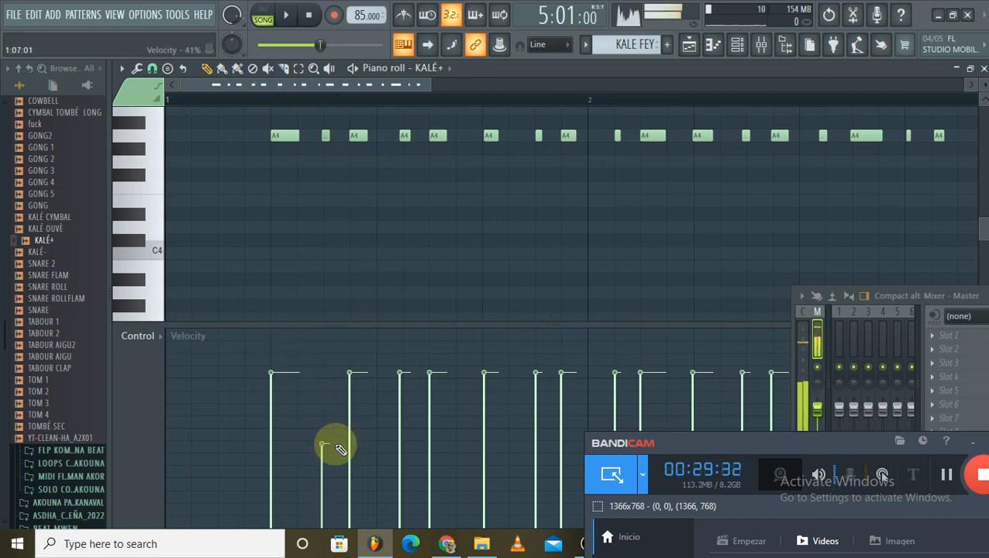
key("space")
key("space")
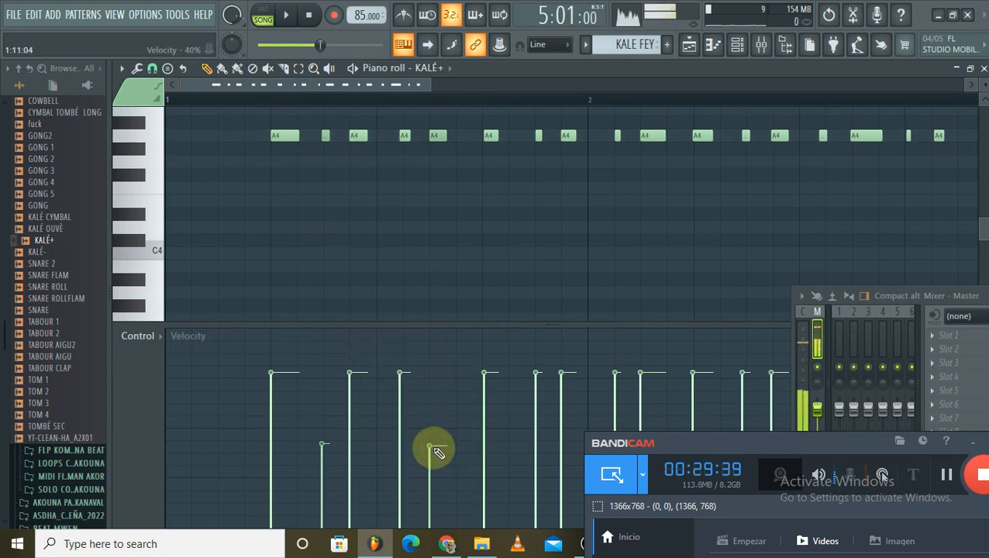
Check the KALÉ+ part in playback and delete the A4 notes at beat 2 and just before beat 3 of bar 2
key("space")
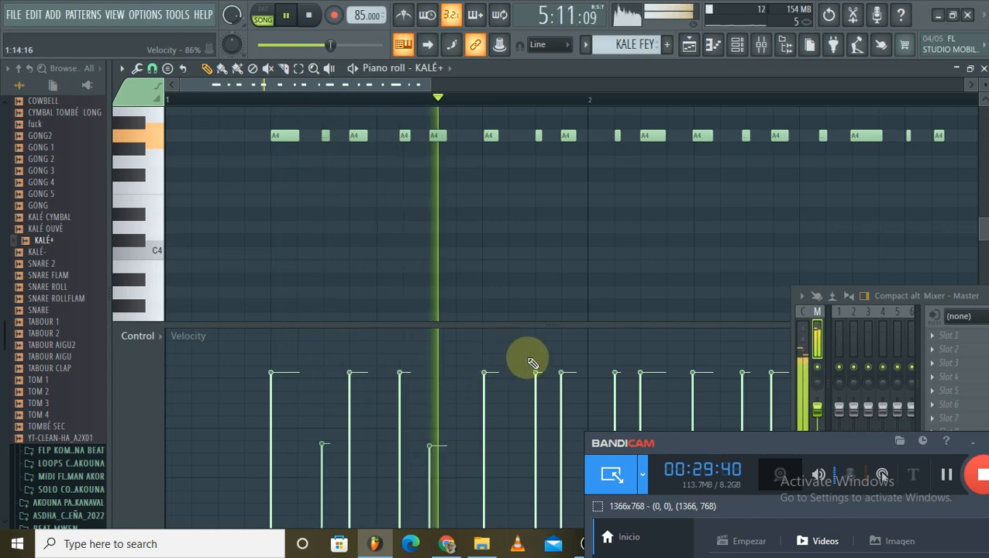
scroll(611, 107, "down", 1)
scroll(610, 107, "down", 1)
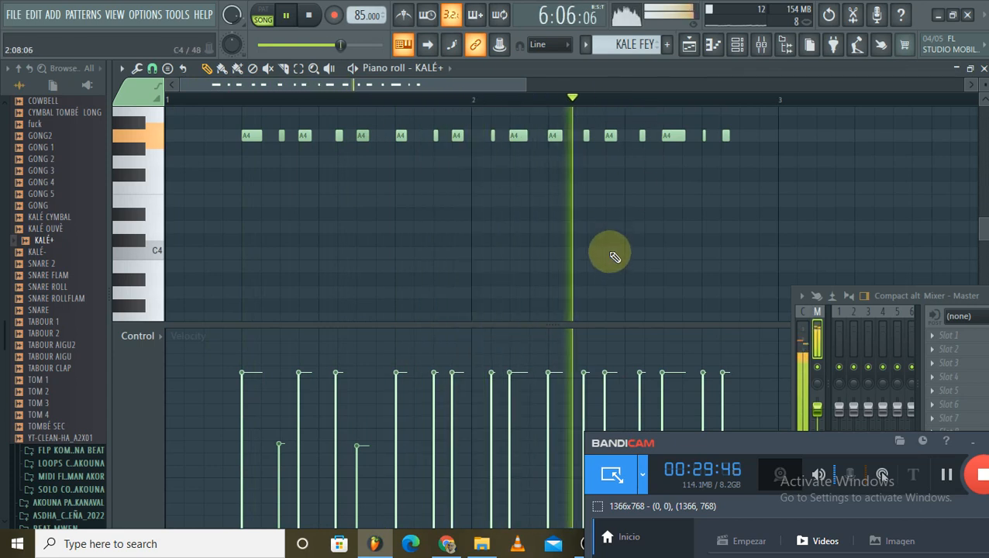
key("space")
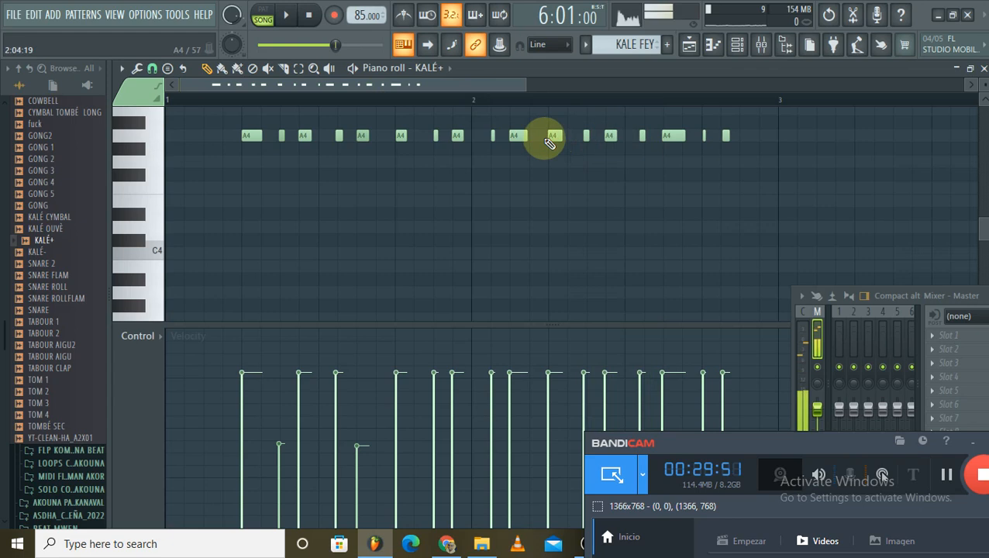
key("space")
right_click(611, 137)
key("space")
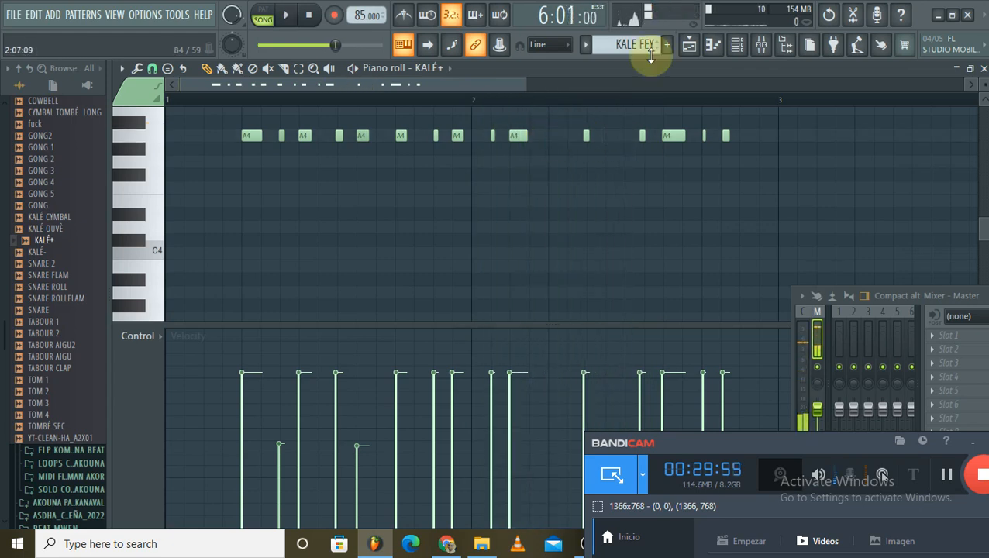
Preview the KALÉ samples, add KALÉ CYMBAL as a new channel in the DRUMS group and open its piano roll
key("Up")
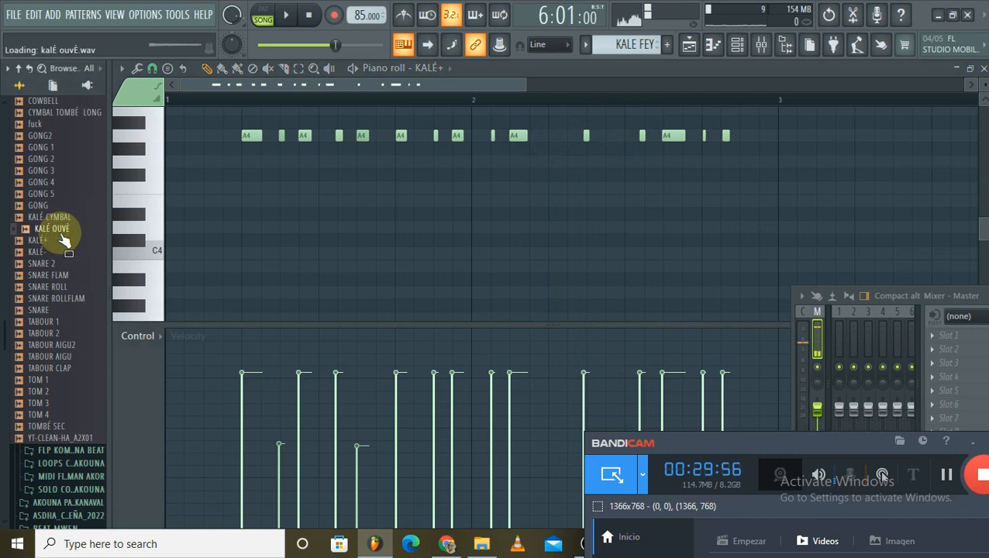
left_click(50, 220)
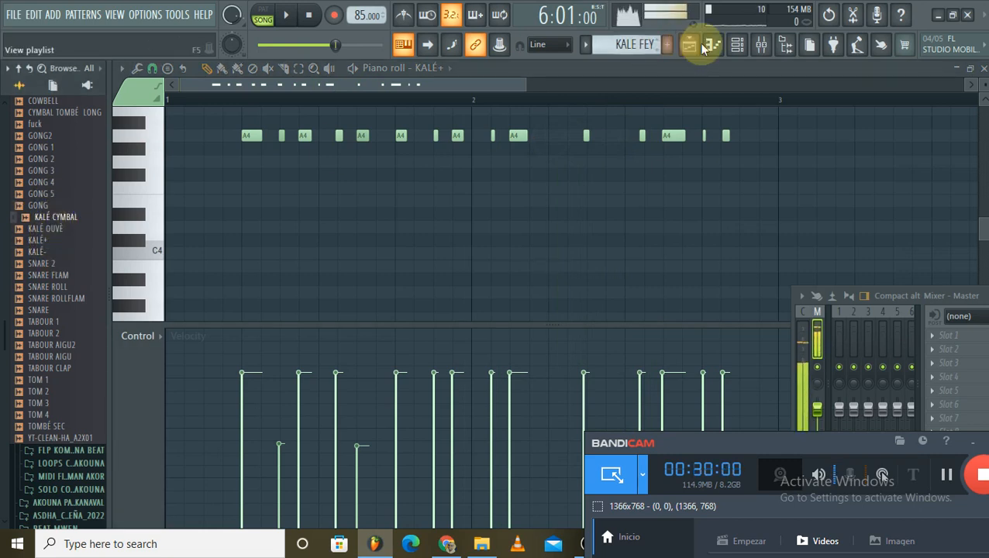
left_click(743, 48)
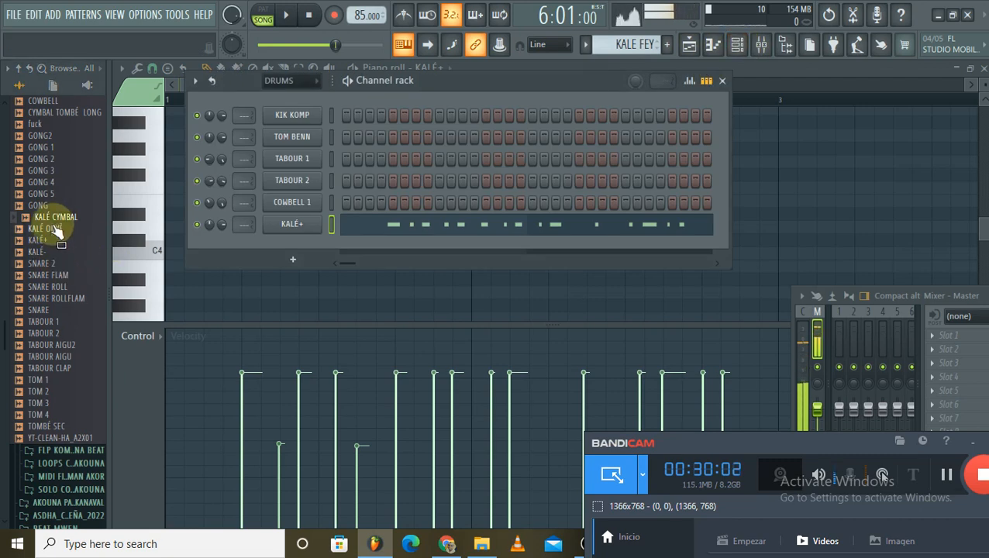
left_click_drag(296, 240, 309, 246)
right_click(311, 243)
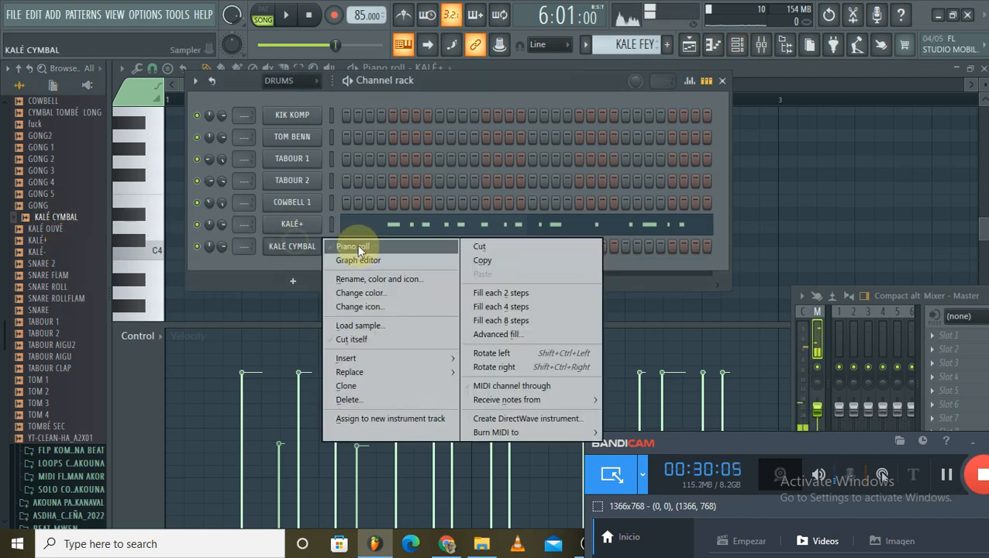
left_click(358, 244)
Add two KALÉ CYMBAL notes on A4 in the gaps left by the deleted KALÉ+ notes in bar 2, and audition them
scroll(386, 189, "up", 2)
key("space")
left_click(545, 215)
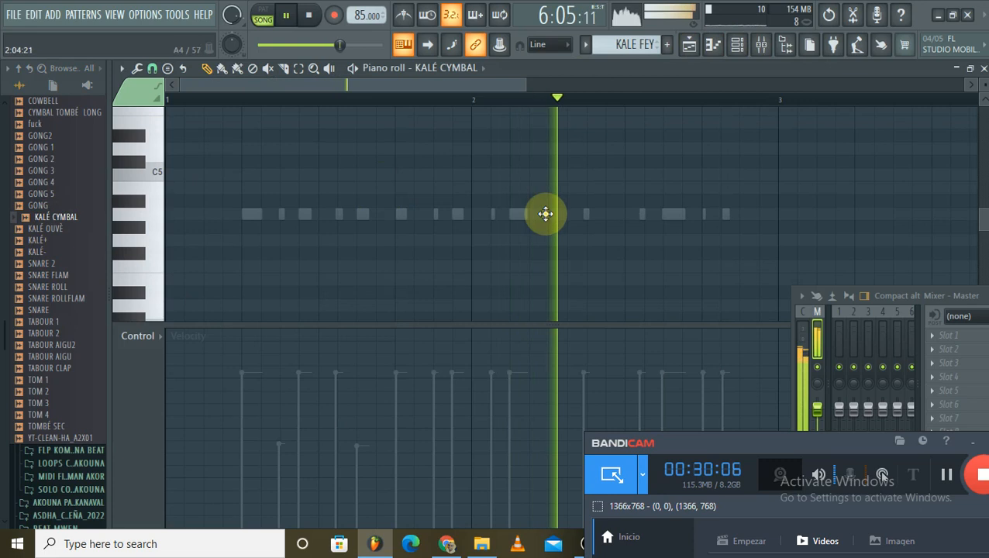
key("space")
left_click(609, 214)
key("space")
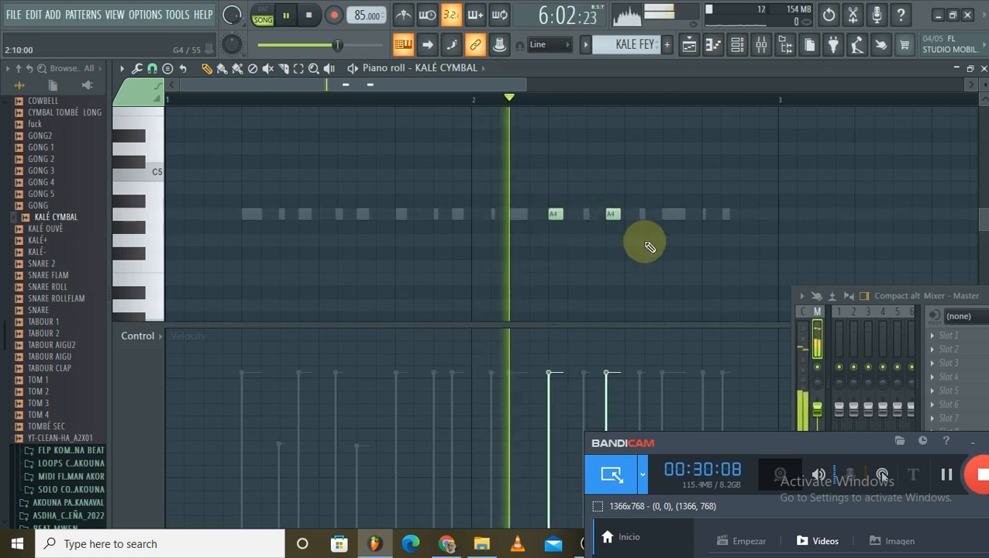
key("space")
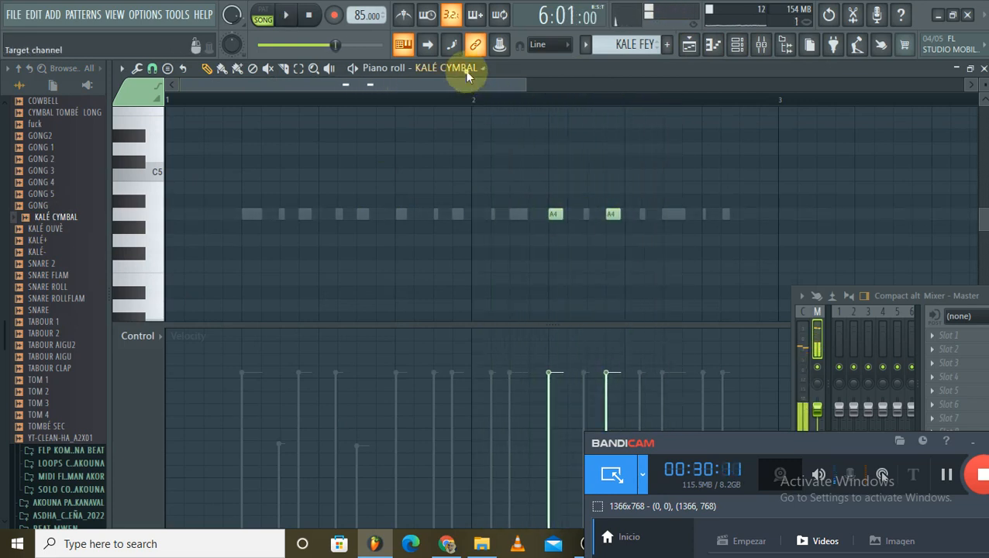
Return to the KALÉ+ notes and delete the short notes following each of the two cymbal hits in bar 2
left_click(470, 70)
left_click(518, 208)
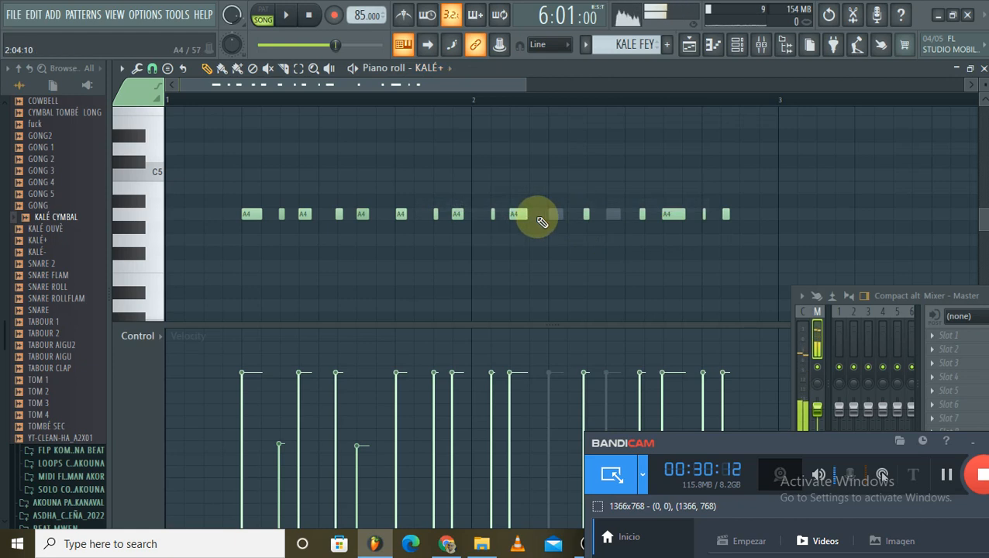
key("space")
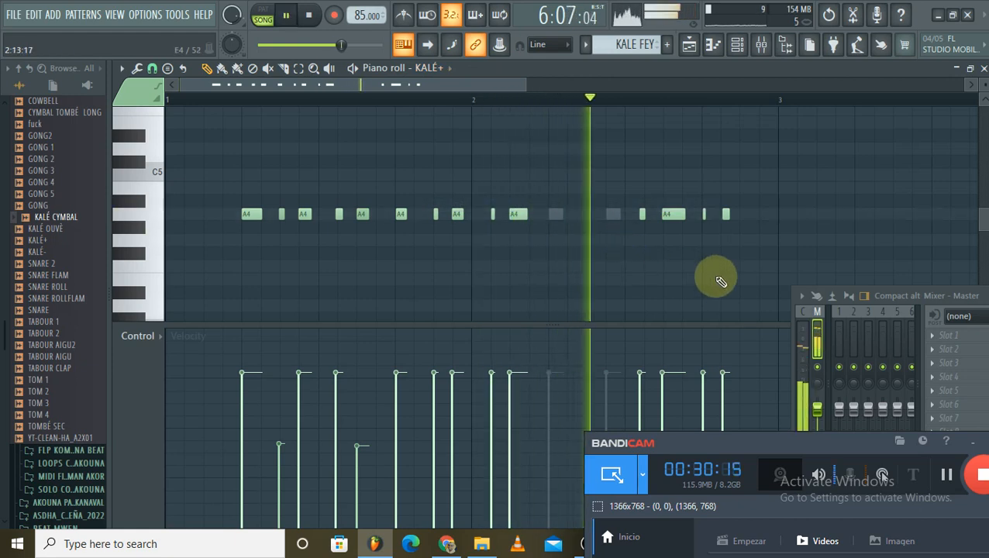
key("space")
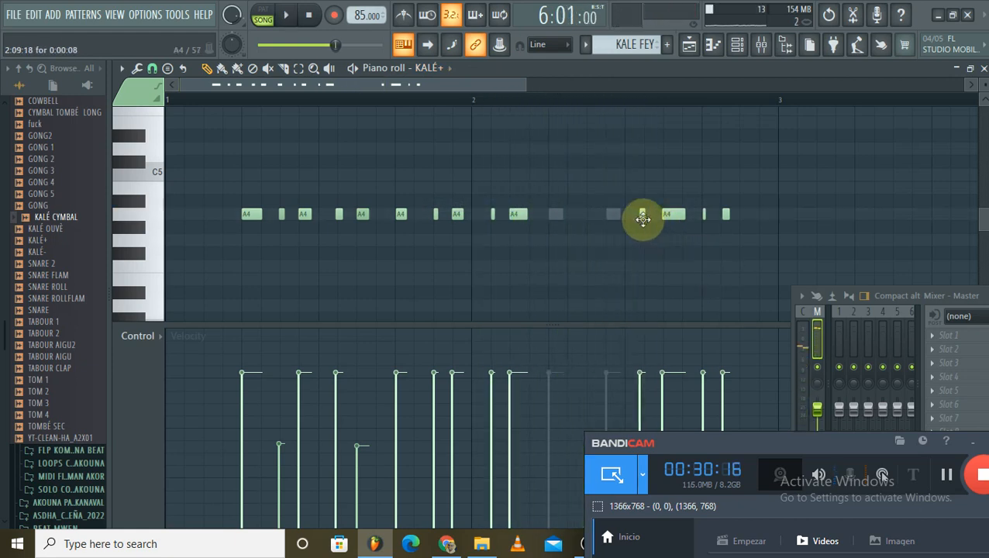
Shift the second KALÉ CYMBAL note to beat 3 of bar 2 on A4 and audition the change
left_click(424, 70)
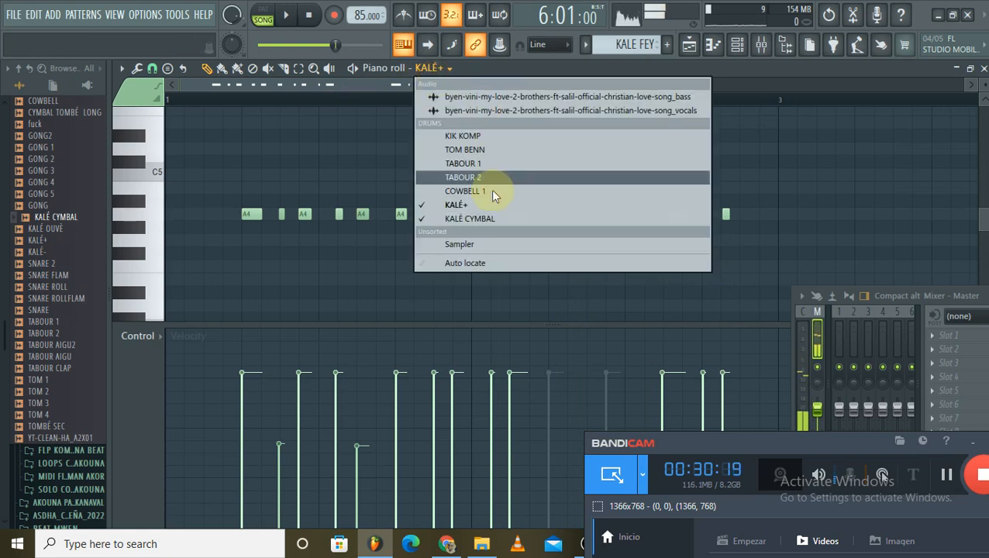
left_click(486, 212)
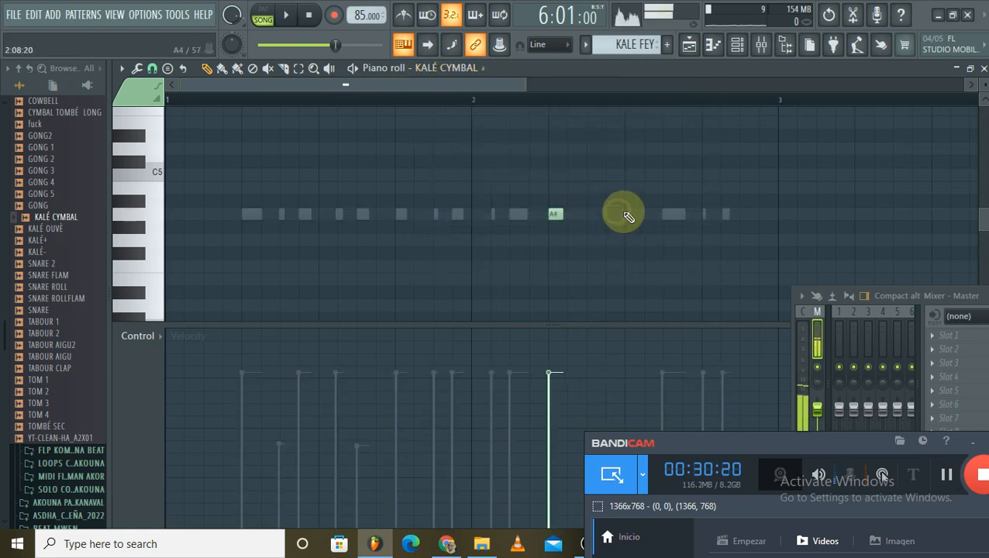
key("space")
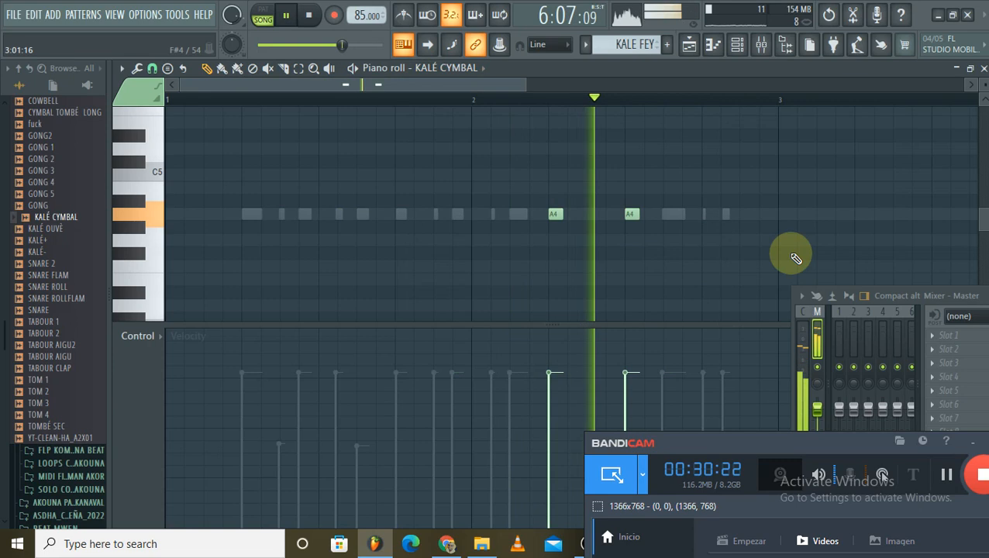
key("space")
Delete the long KALÉ+ note after beat 3 of bar 2 and listen to the remaining pattern
left_click(460, 73)
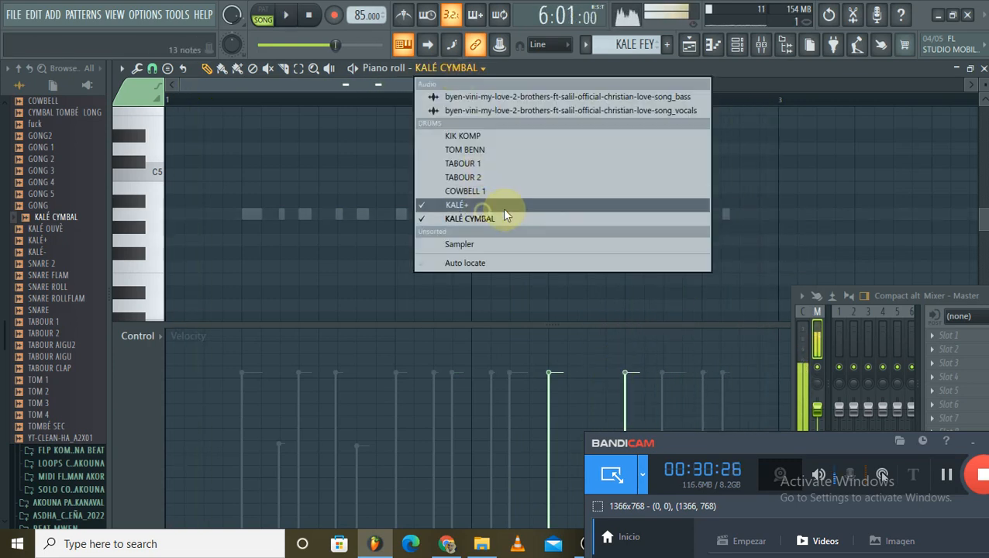
left_click(474, 203)
key("space")
right_click(681, 213)
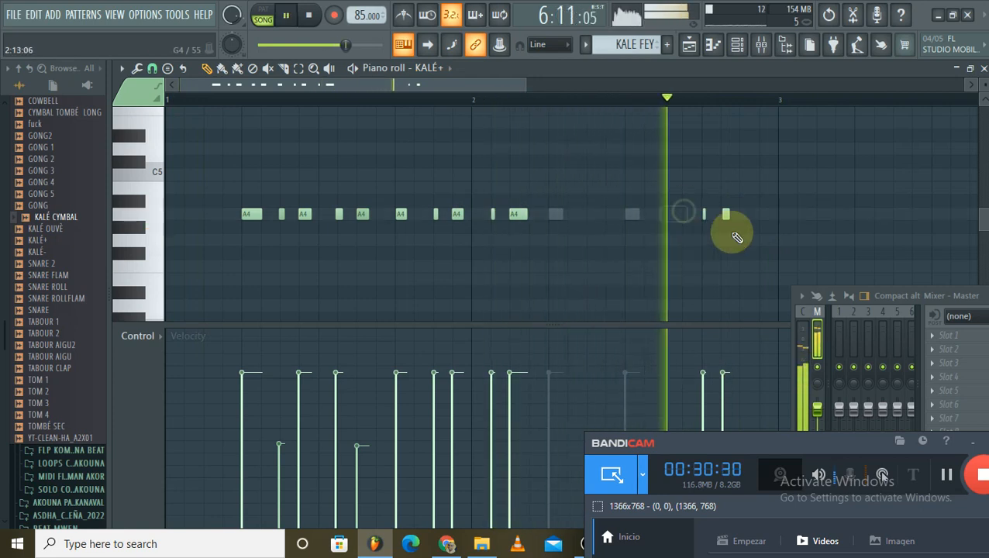
key("space")
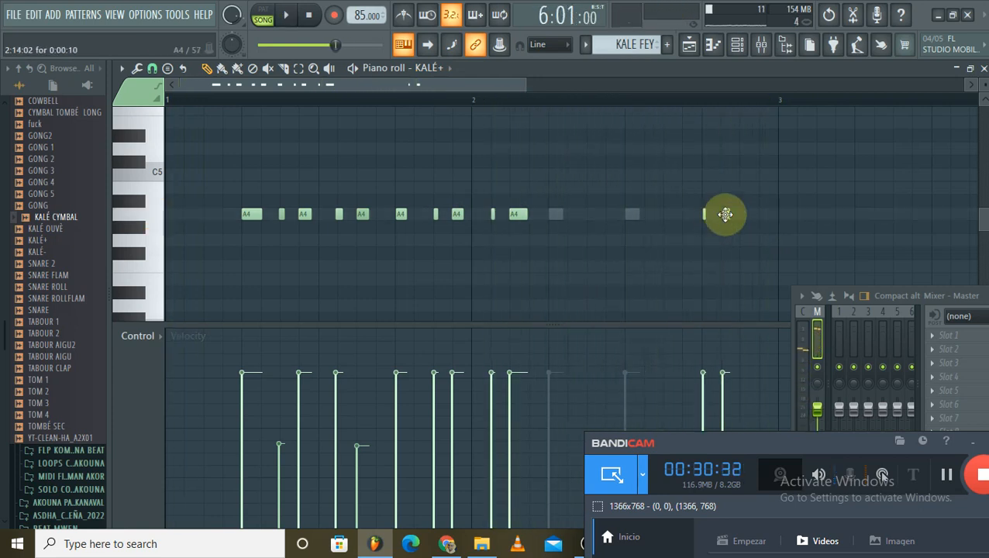
key("space")
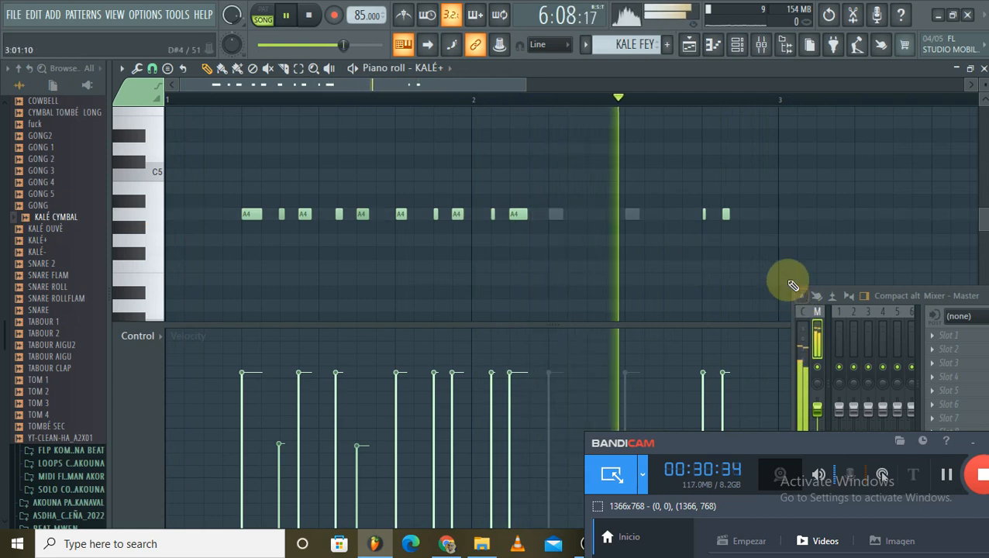
key("space")
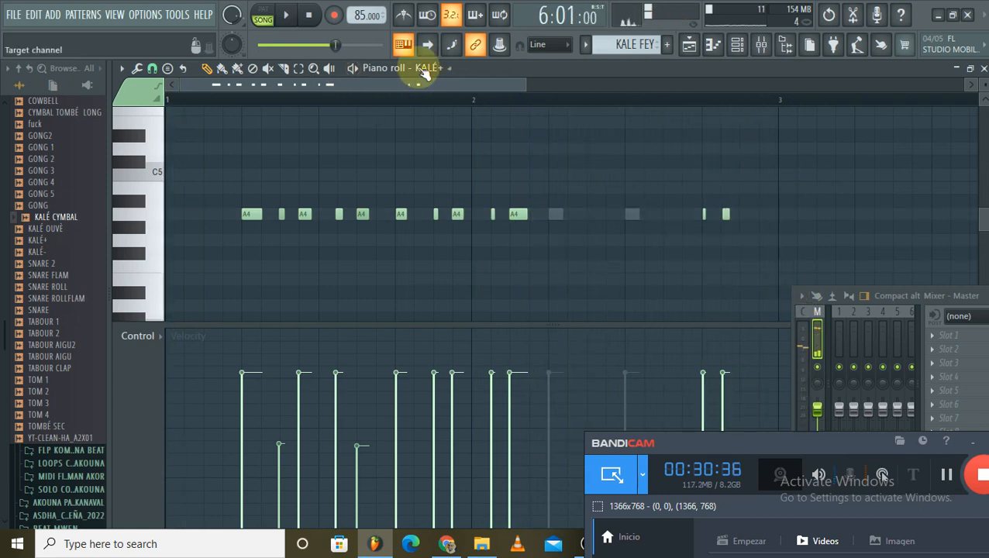
Switch to KALÉ CYMBAL and add a third note on A4 at beat 4 of bar 2
left_click(419, 67)
left_click(470, 218)
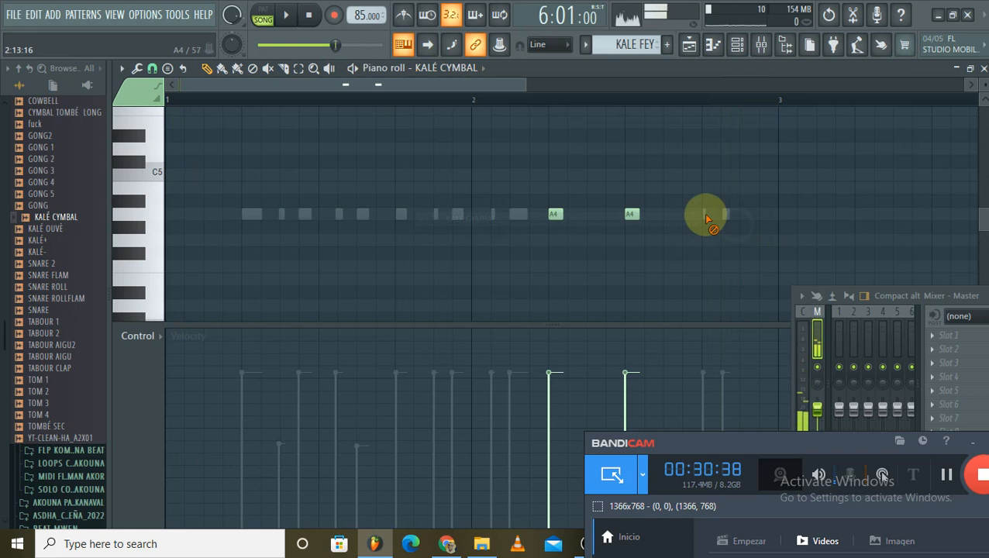
left_click(705, 214)
Return to the KALÉ+ notes, delete the two short notes at the end of bar 2, and audition the pattern
left_click(453, 68)
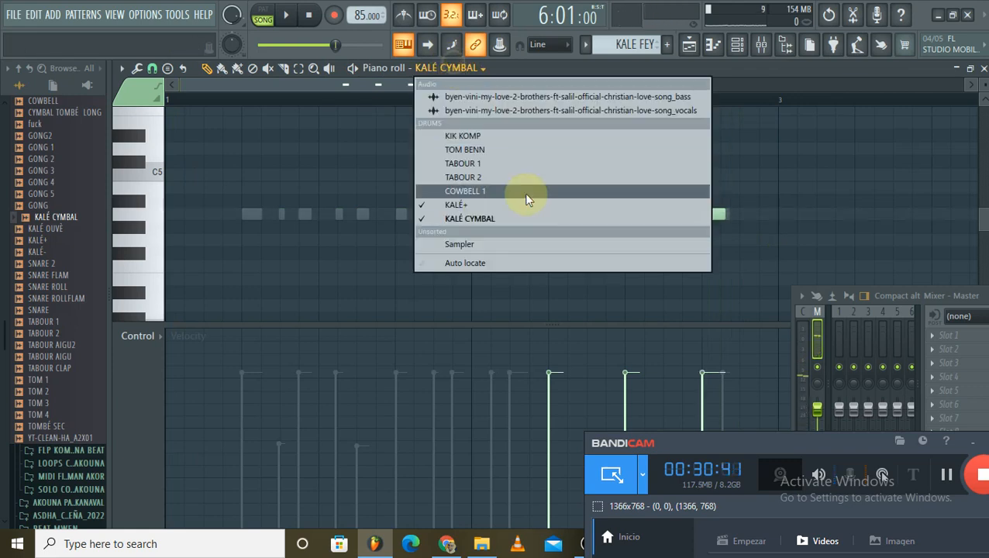
left_click(496, 204)
key("space")
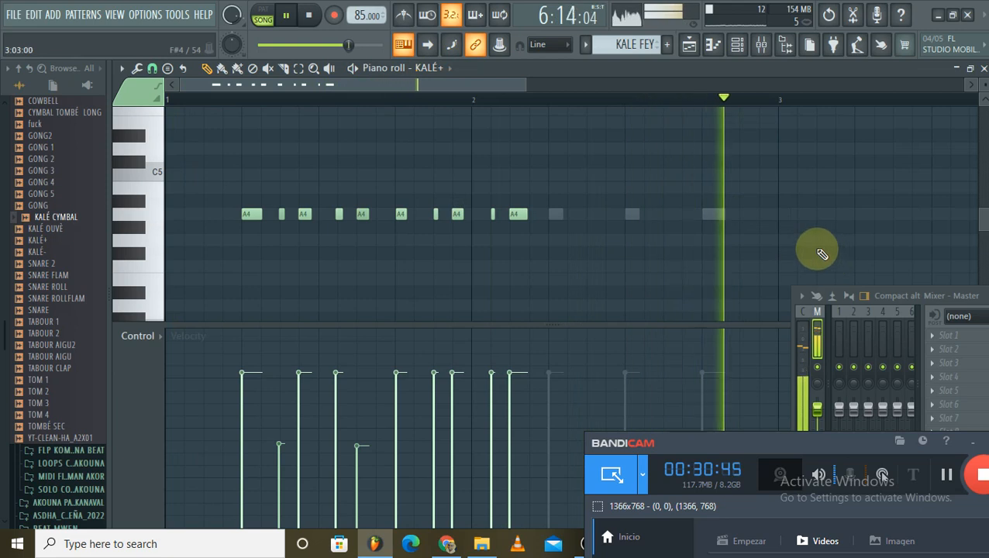
scroll(783, 109, "down", 1)
scroll(783, 108, "down", 1)
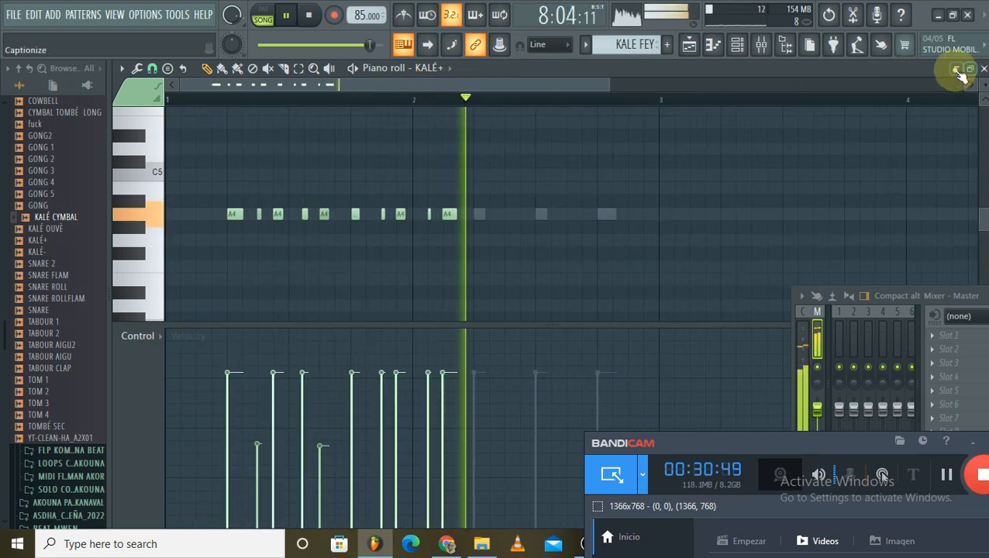
Return to the playlist and place a one-bar KALE FEY clip on the TANBOU track at bar 5
left_click(957, 70)
left_click(841, 211)
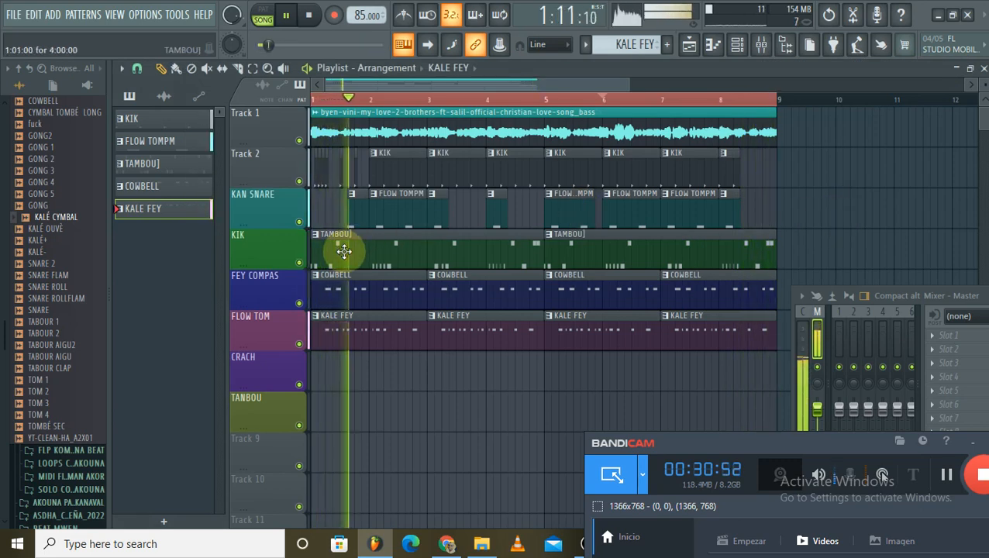
key("space")
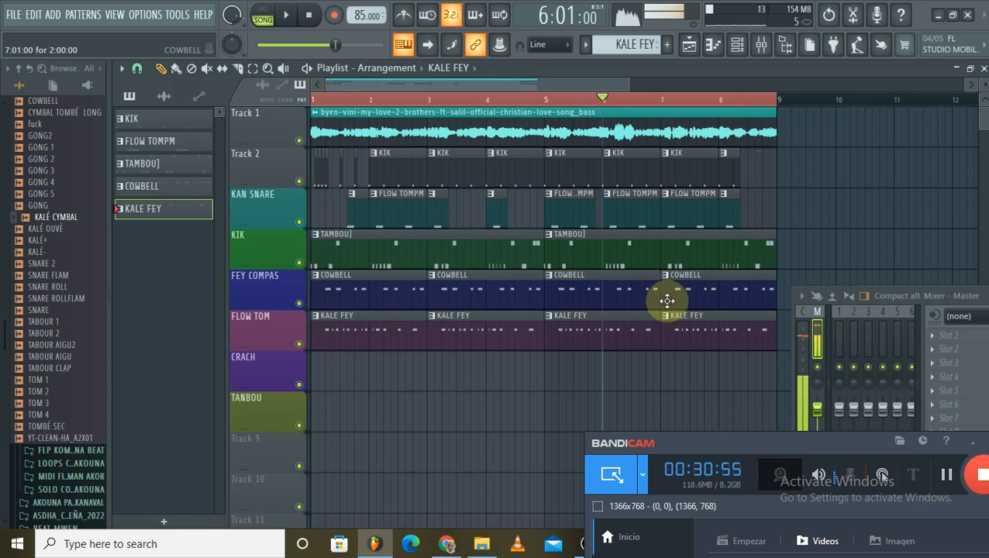
scroll(630, 234, "down", 2)
scroll(537, 145, "down", 1)
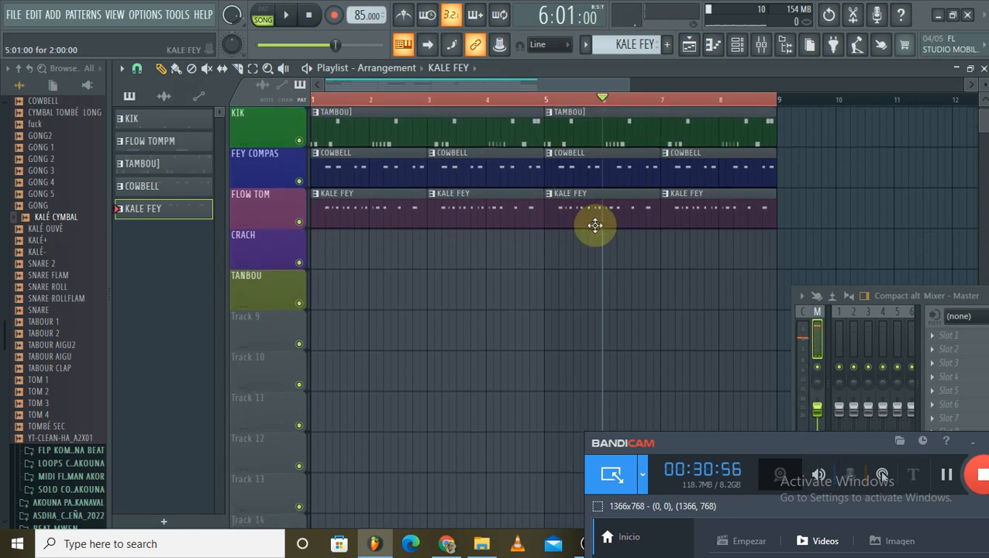
left_click(552, 283)
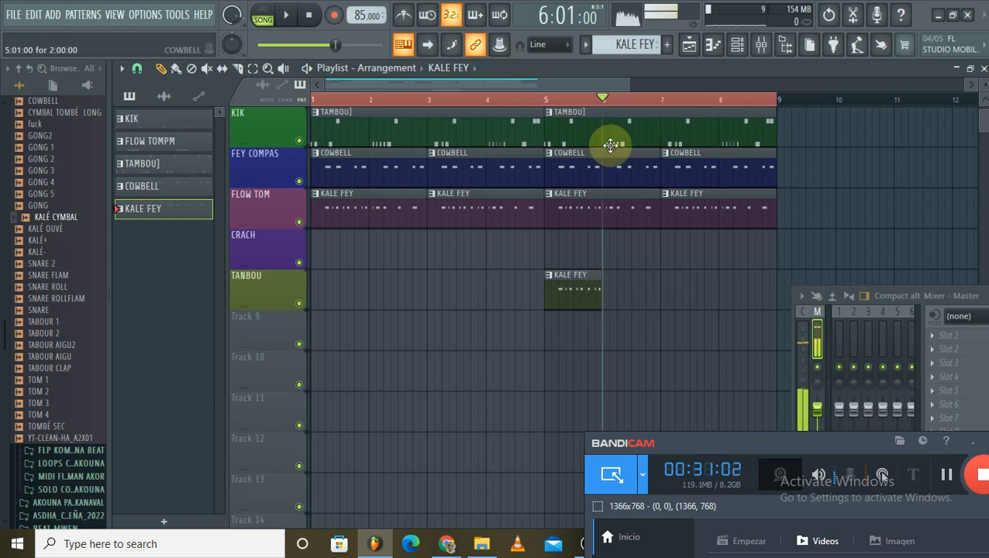
scroll(605, 99, "up", 3)
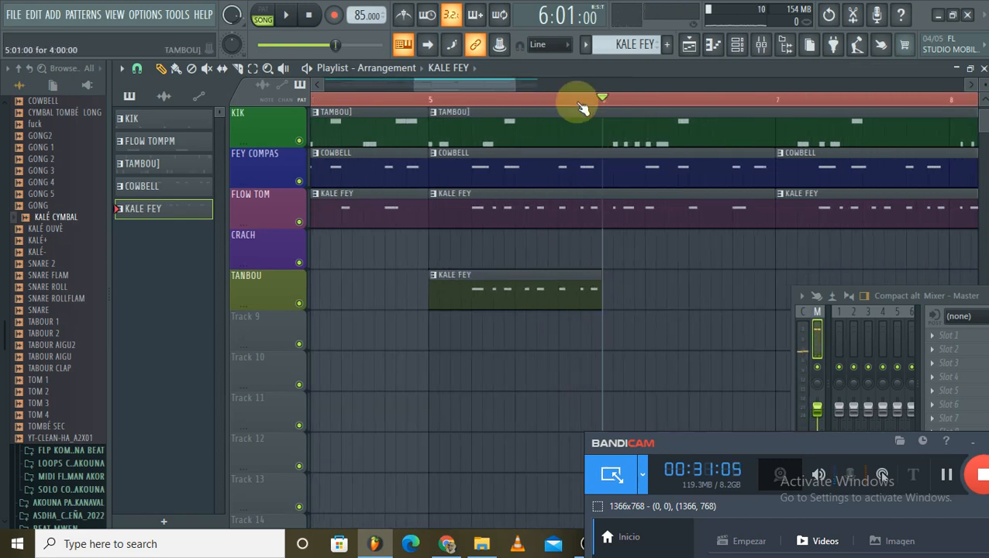
left_click(578, 101)
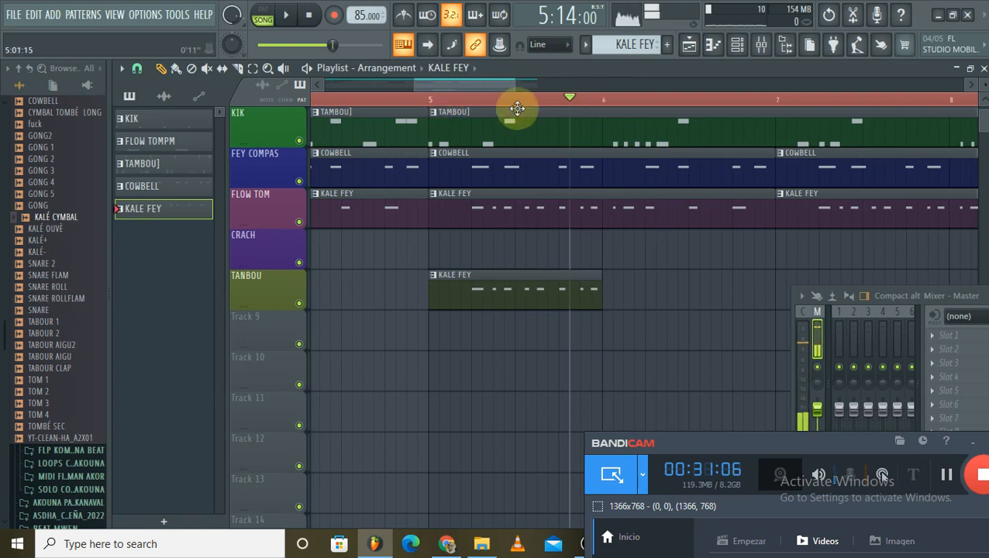
scroll(553, 99, "down", 4)
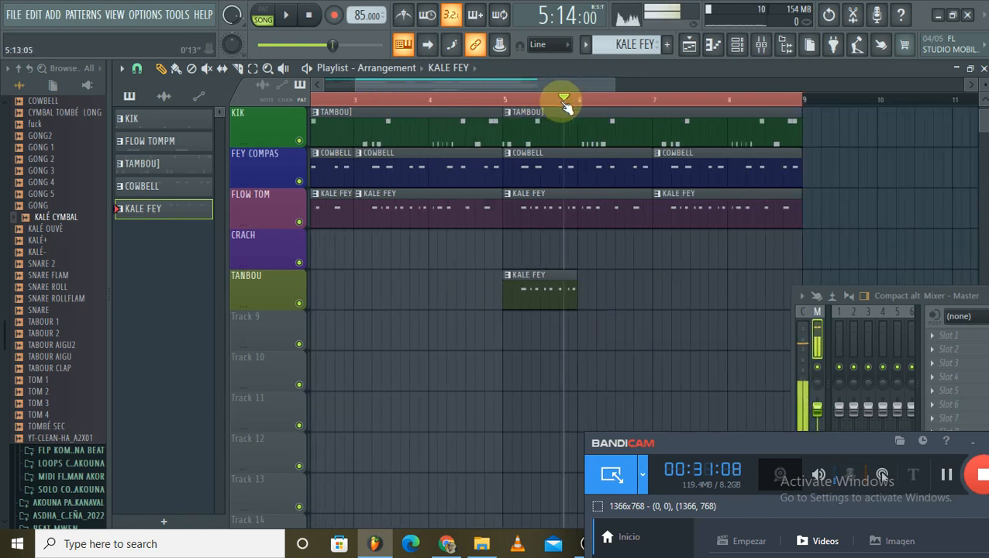
Replace the first two-bar KALE FEY clip on FLOW TOM with one-bar clips at bars 1 and 2, and play from the start
left_click_drag(462, 285, 436, 226)
scroll(336, 105, "up", 4)
left_click_drag(489, 206, 399, 204)
left_click_drag(446, 266, 444, 226)
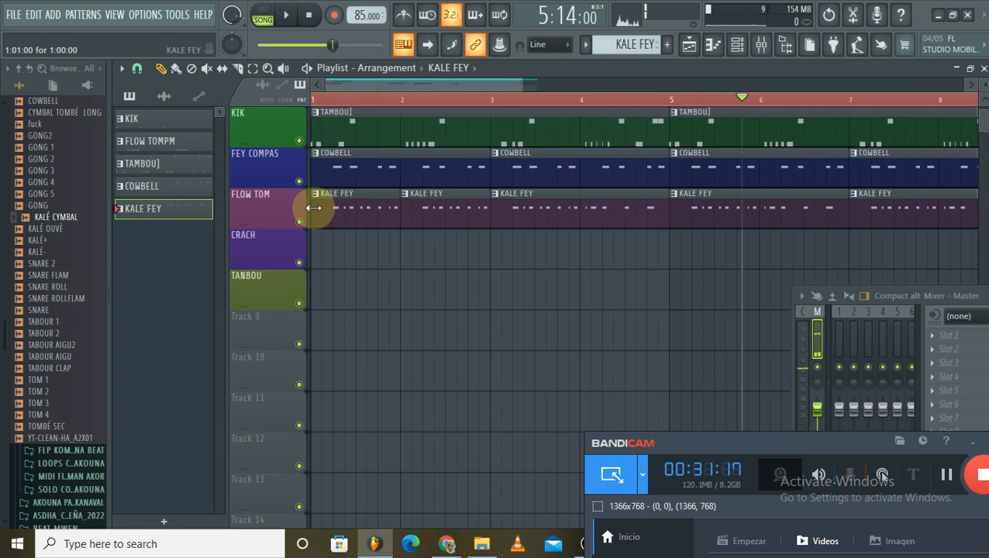
key("space")
left_click(316, 99)
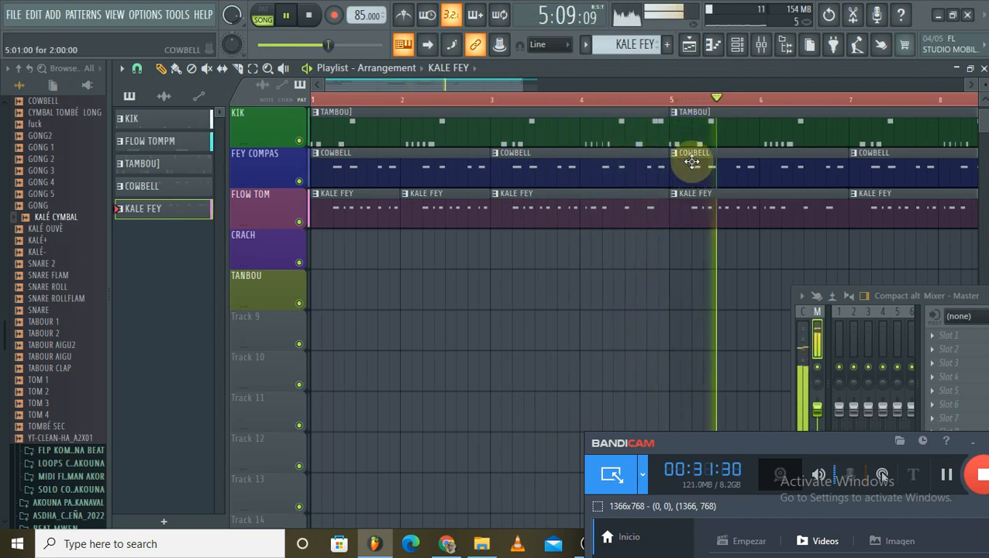
Replace the two-bar KALE FEY clip at bar 5 on FLOW TOM with one-bar clips at bars 5 and 6, and listen
scroll(696, 89, "down", 3)
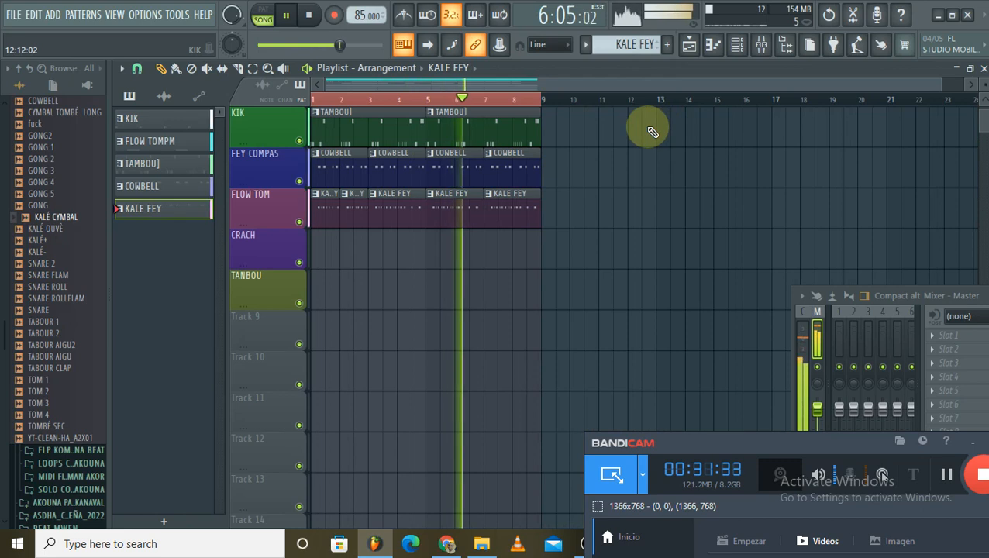
scroll(508, 104, "up", 1)
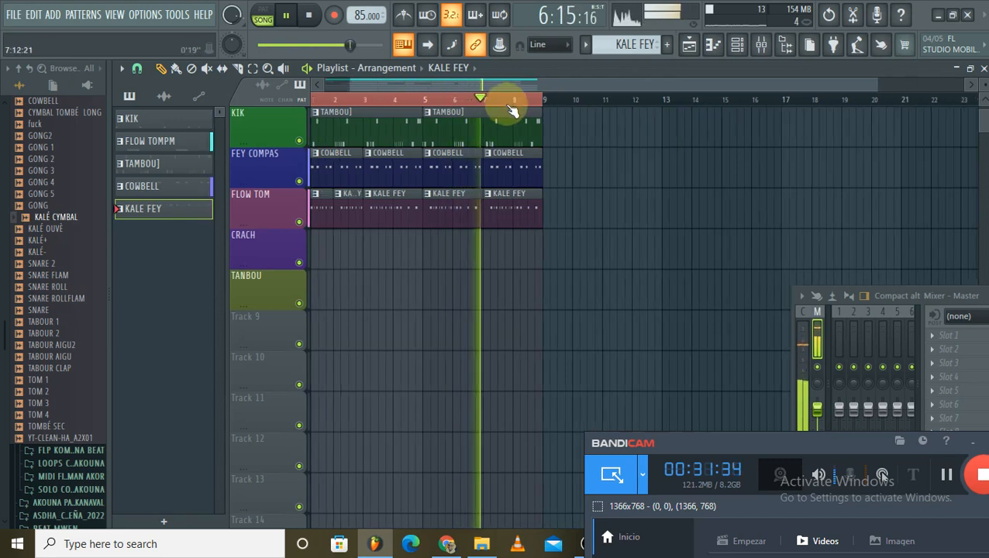
scroll(505, 99, "up", 2)
key("space")
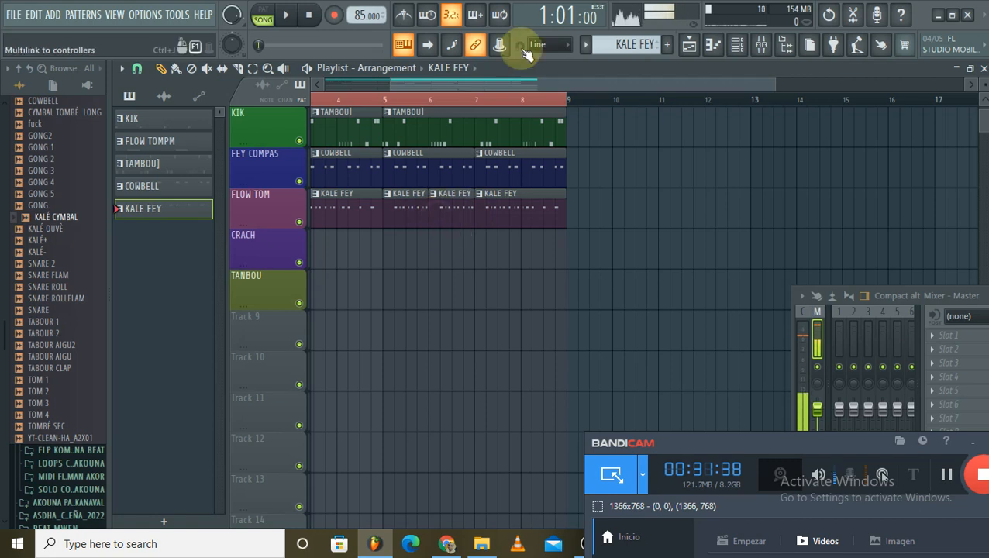
scroll(531, 100, "down", 1)
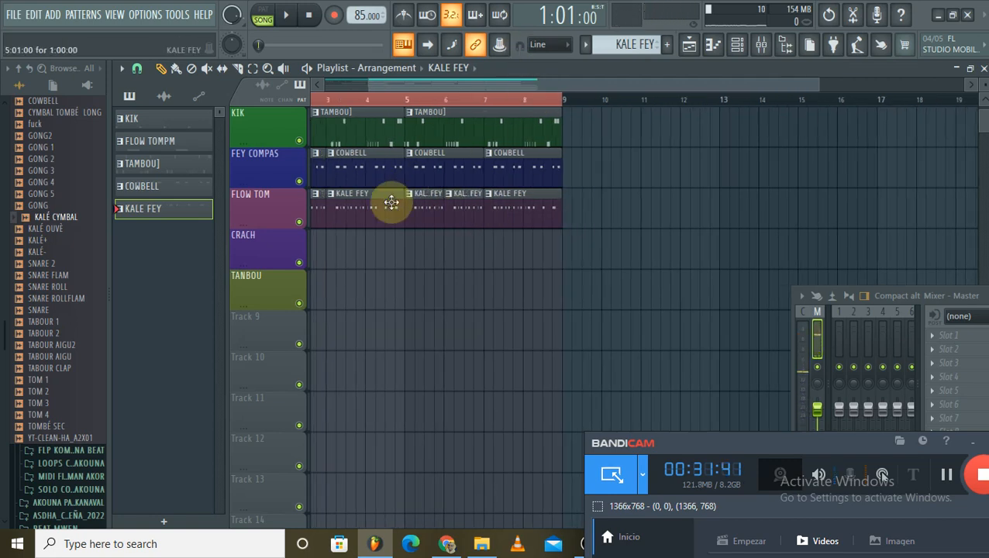
scroll(331, 101, "down", 2)
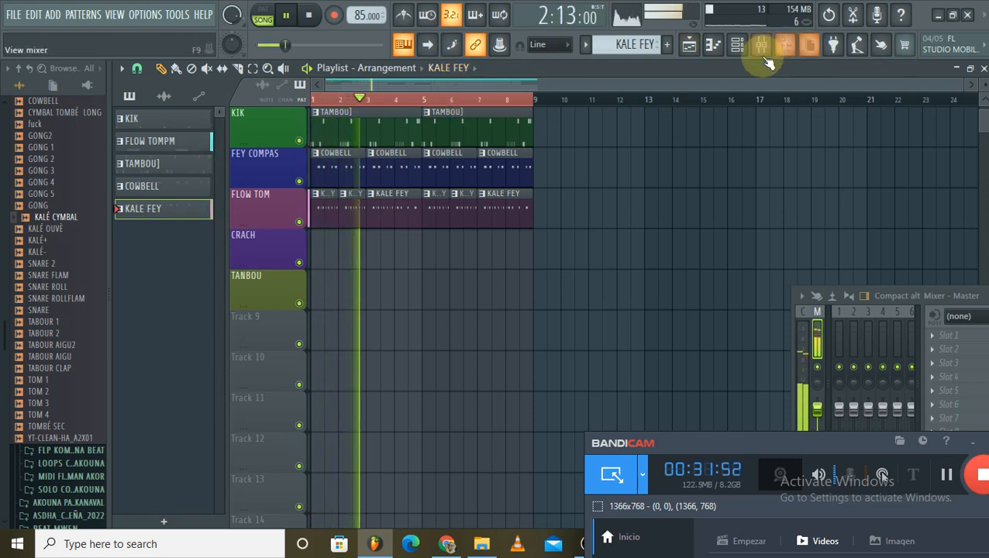
Add two KALÉ+ notes on A4, at beat 1 of bar 1 and half a beat after it, lower the second's velocity, and audition
left_click(737, 45)
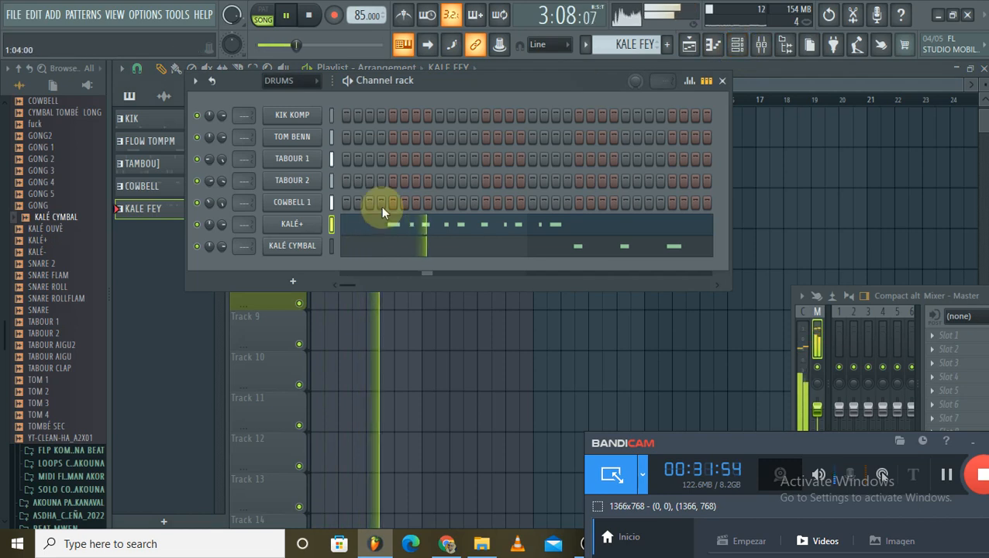
left_click(376, 229)
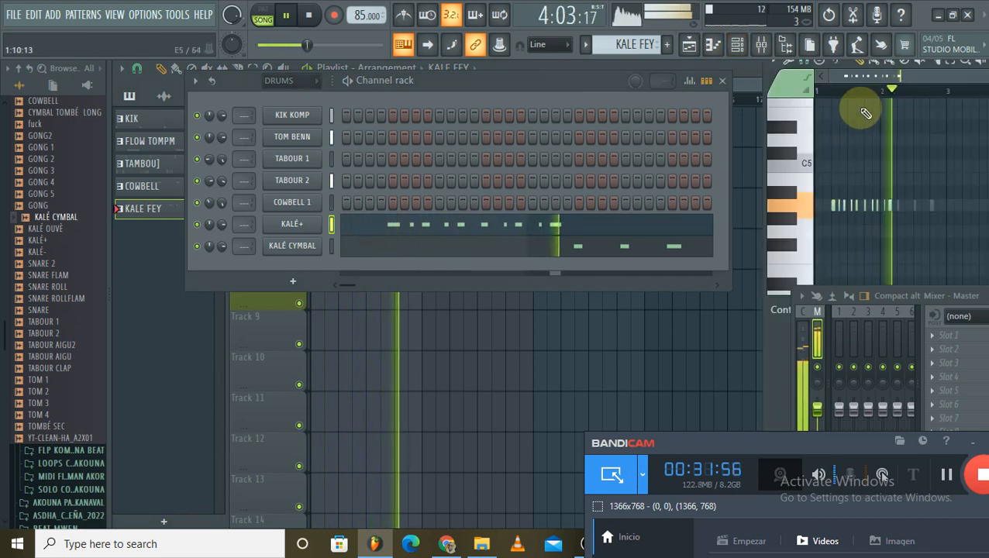
left_click_drag(878, 76, 517, 102)
left_click(828, 98)
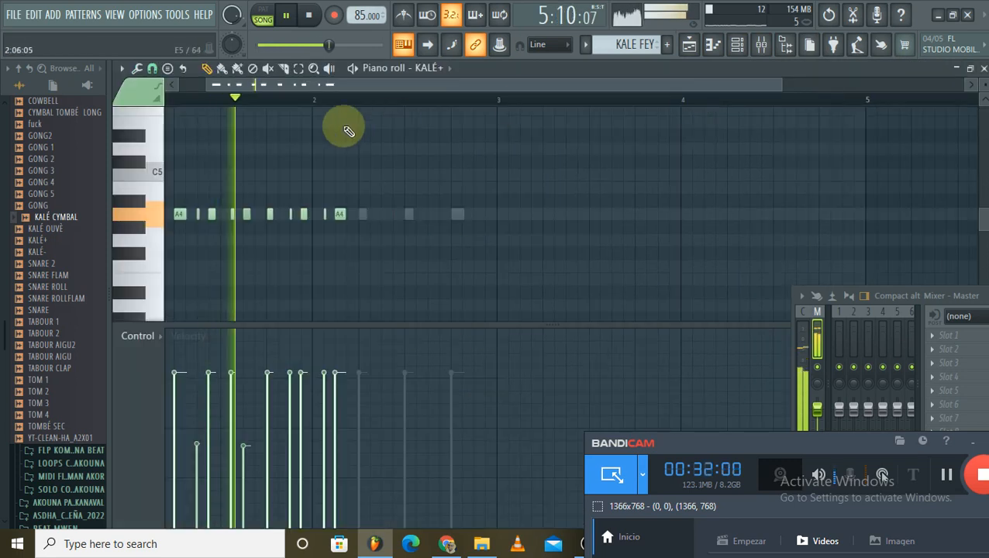
left_click_drag(211, 86, 147, 91)
key("space")
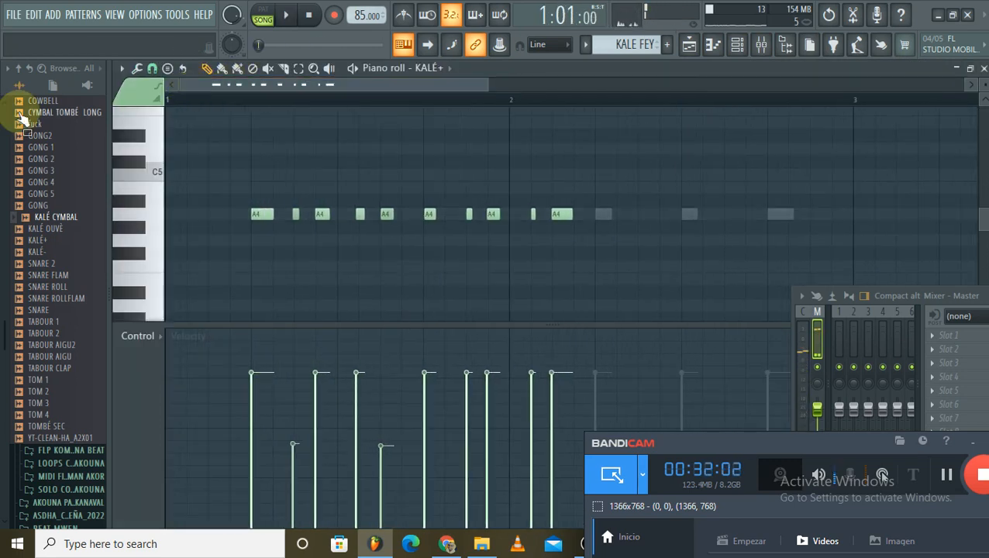
left_click(190, 213)
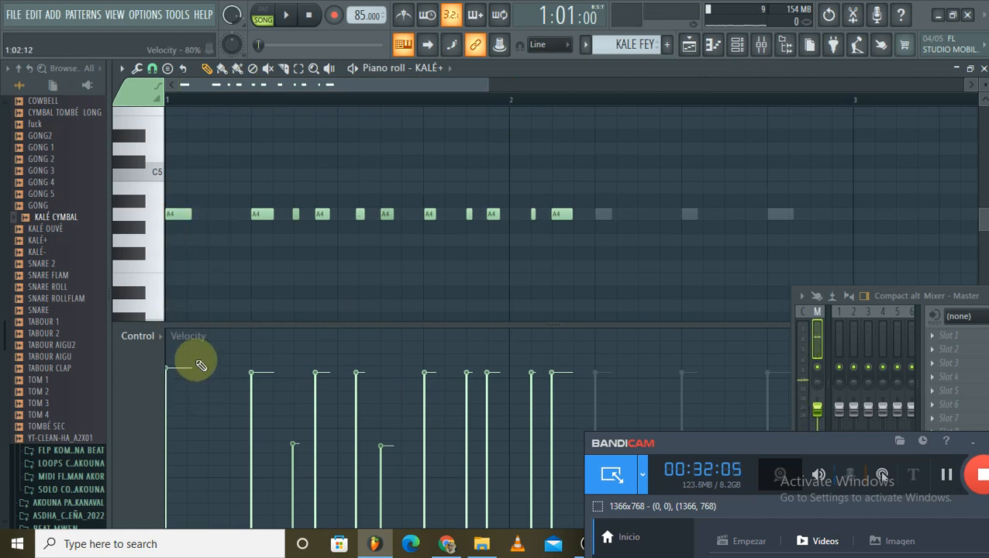
left_click(211, 216)
left_click(210, 438)
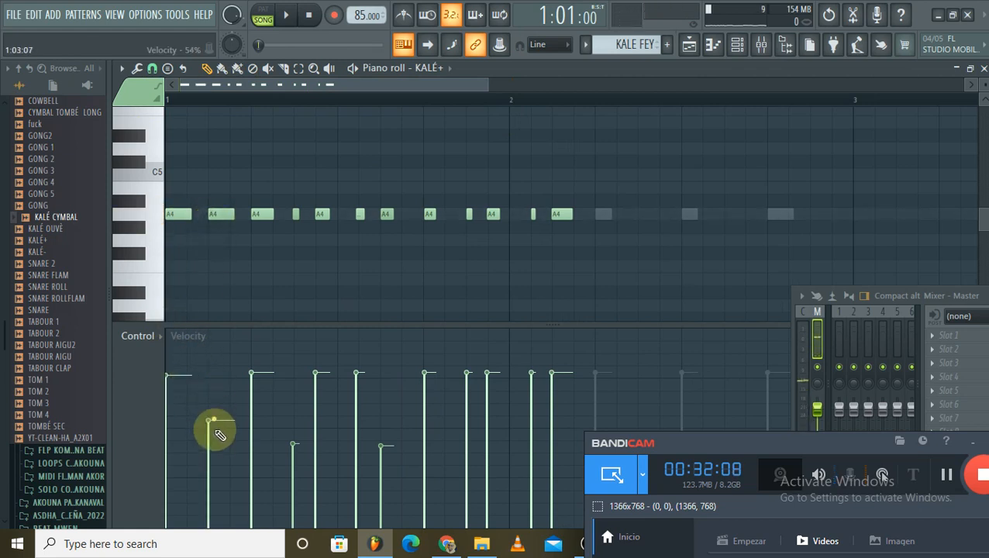
key("space")
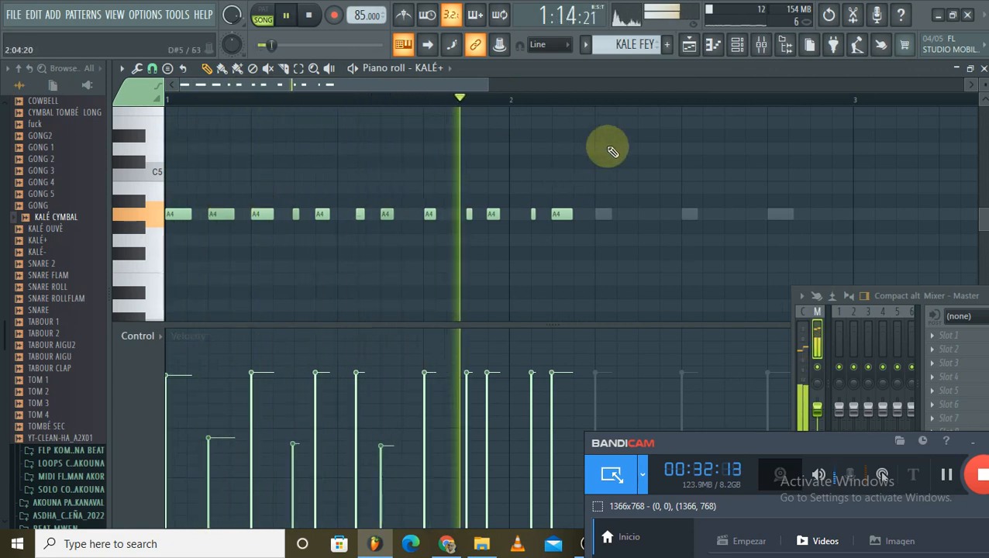
Leave the piano roll, set the KALÉ+ channel volume to 68% in the channel rack, and listen to the arrangement
left_click(983, 68)
left_click(749, 291)
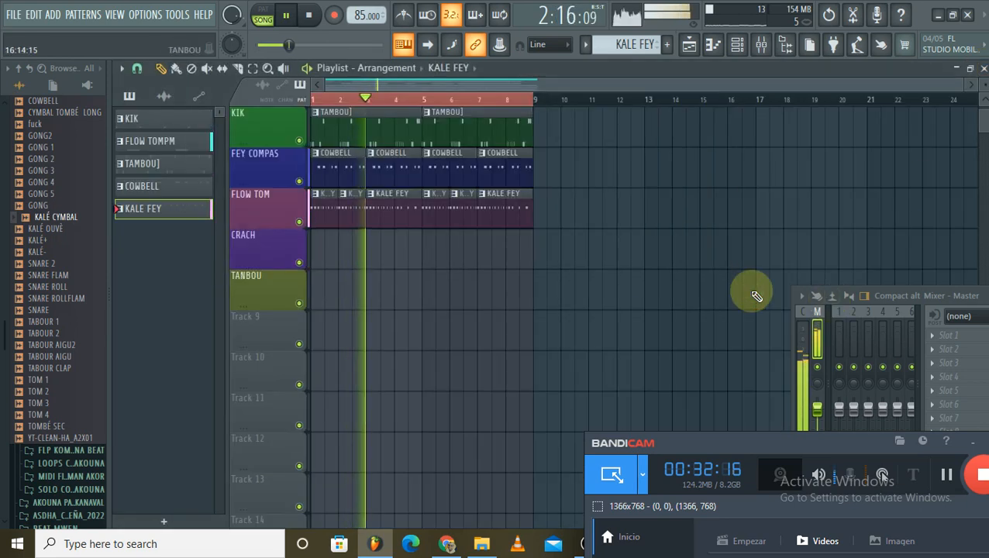
left_click(737, 48)
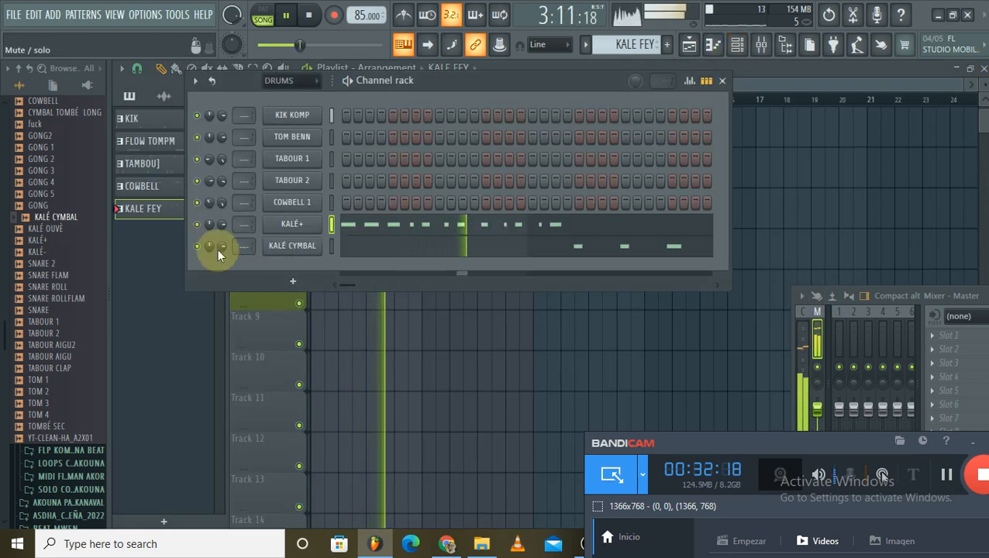
mouse_move(209, 245)
left_mouse_down()
mouse_move(207, 216)
mouse_move(219, 231)
left_mouse_up()
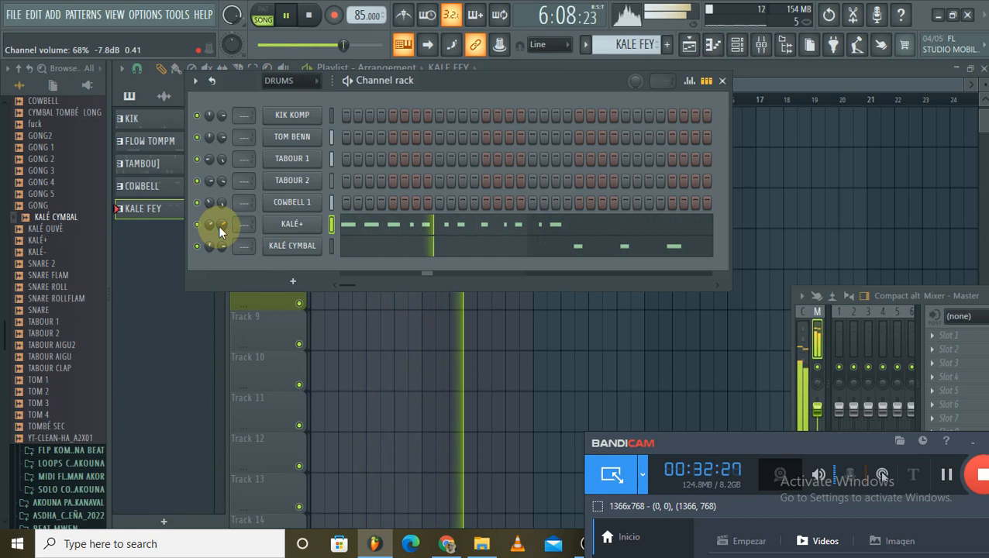
key("space")
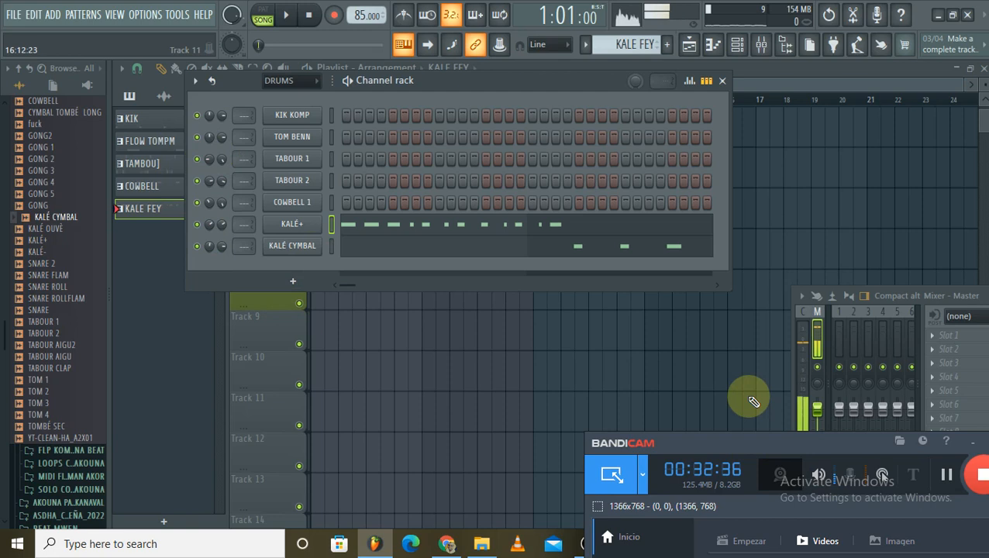
Play the arrangement and set the TOM BENN channel volume to 41% in the channel rack
right_click(611, 363)
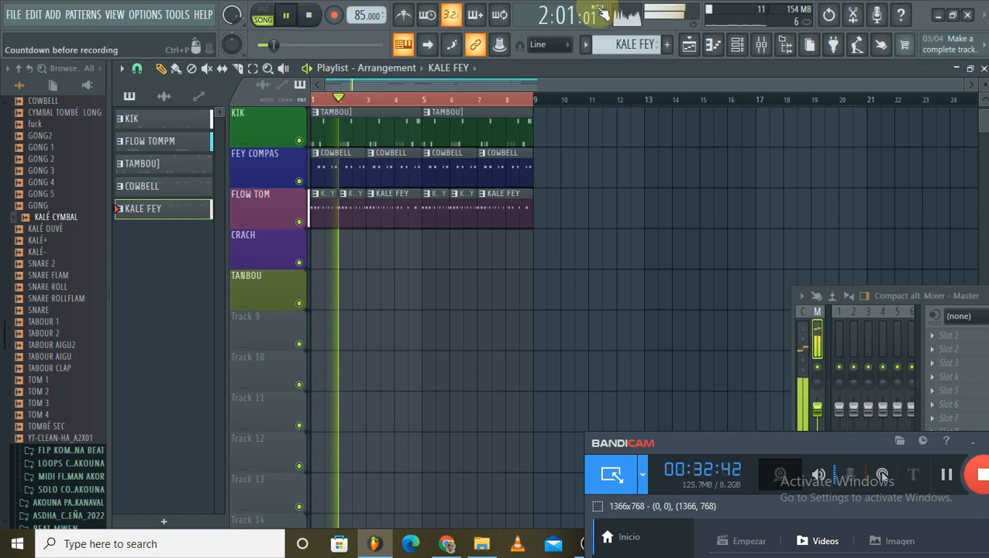
left_click(737, 44)
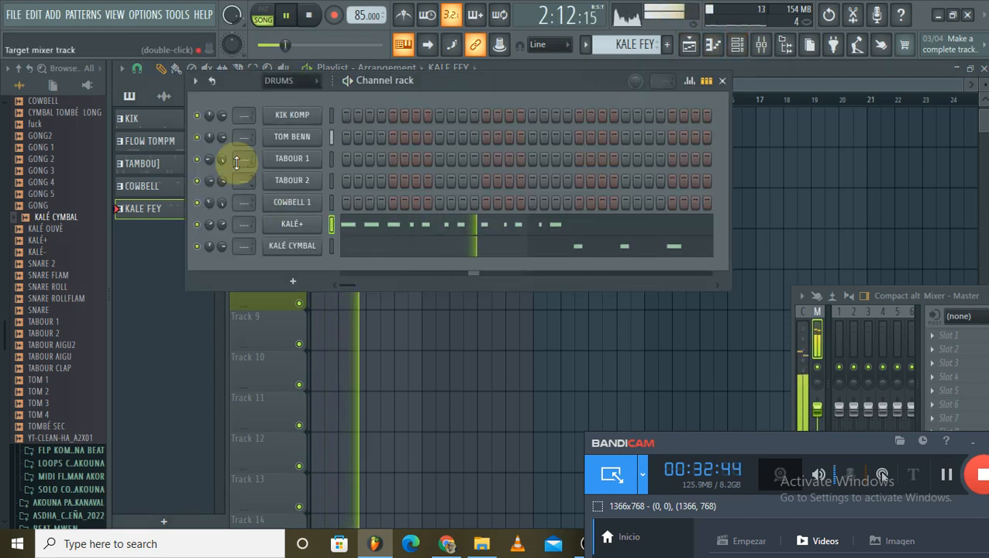
left_click_drag(222, 136, 221, 159)
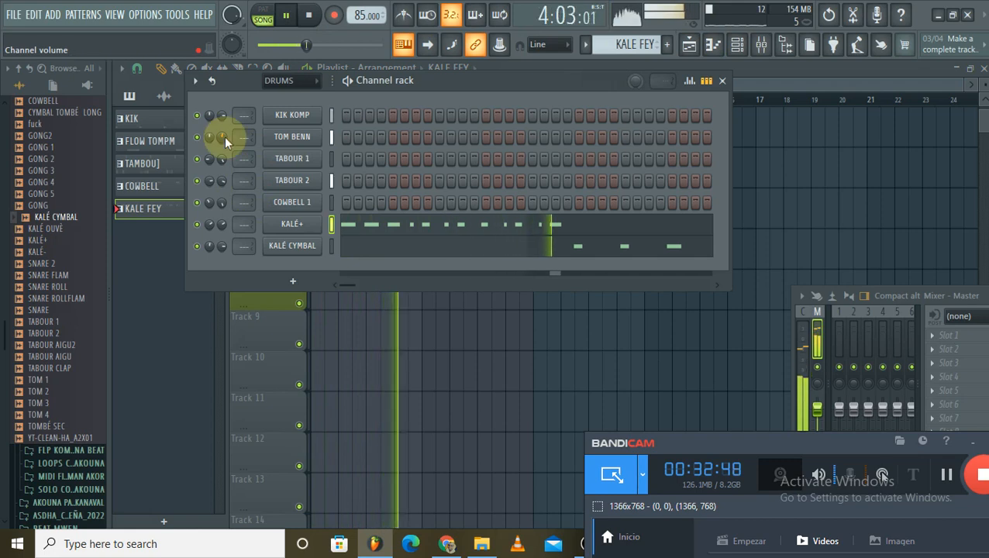
scroll(209, 139, "up", 8)
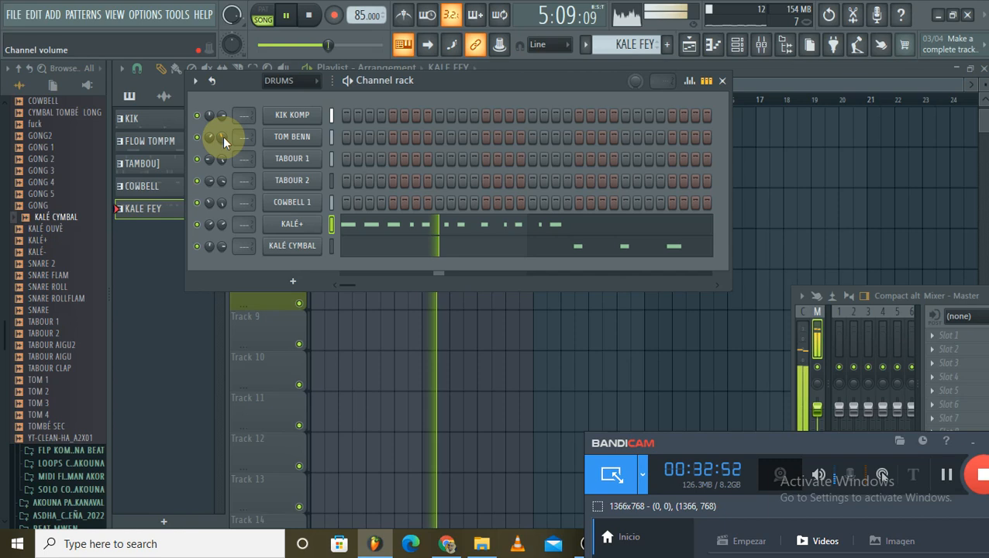
left_click_drag(222, 137, 222, 141)
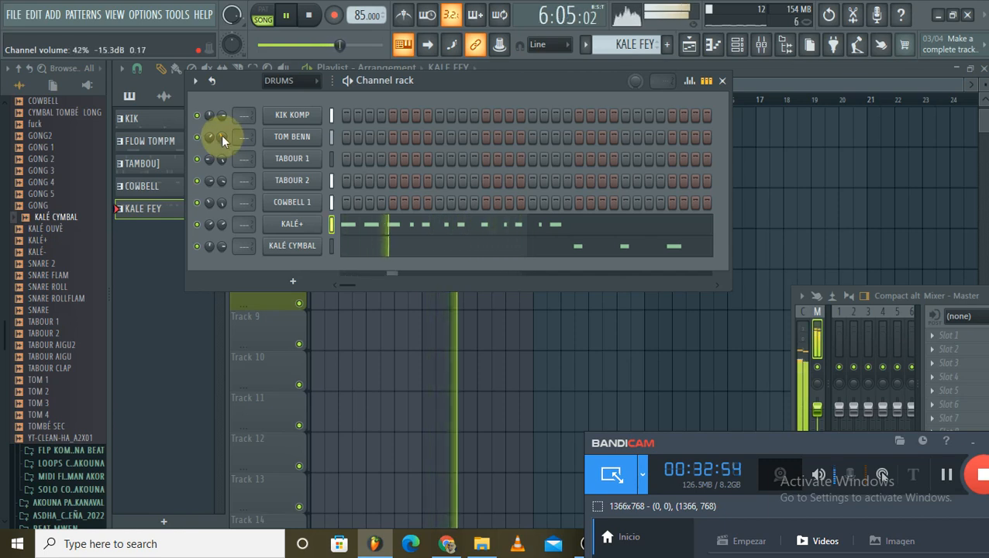
left_click_drag(221, 135, 222, 132)
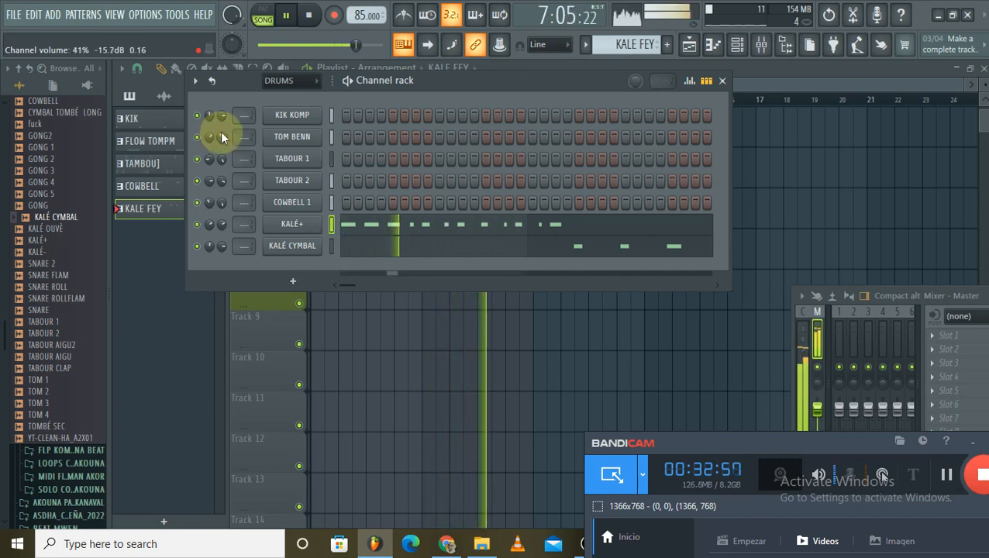
Stop the arrangement playback and add a Nexus instrument channel to the channel rack, with a new pattern for it
left_click(453, 312)
key("space")
scroll(463, 143, "up", 3)
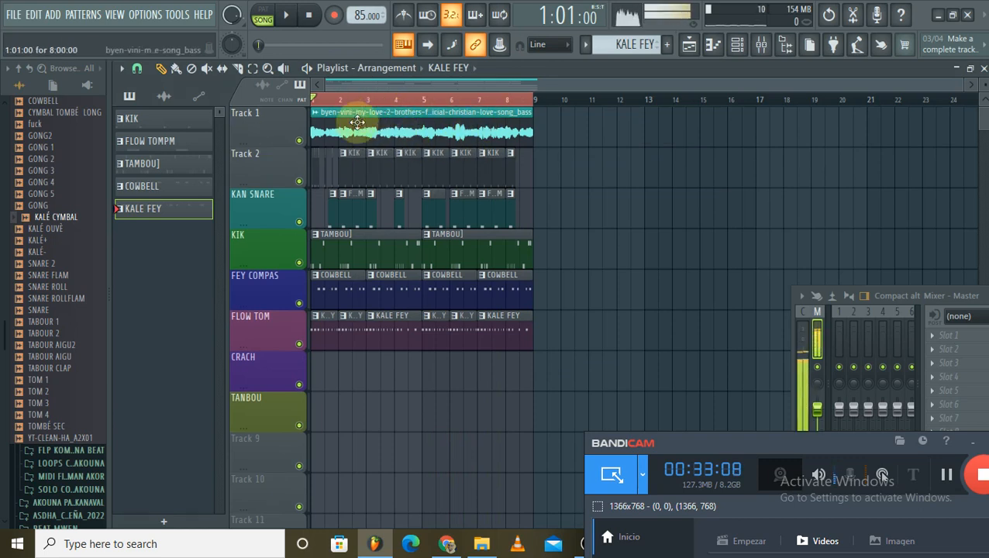
left_click(737, 47)
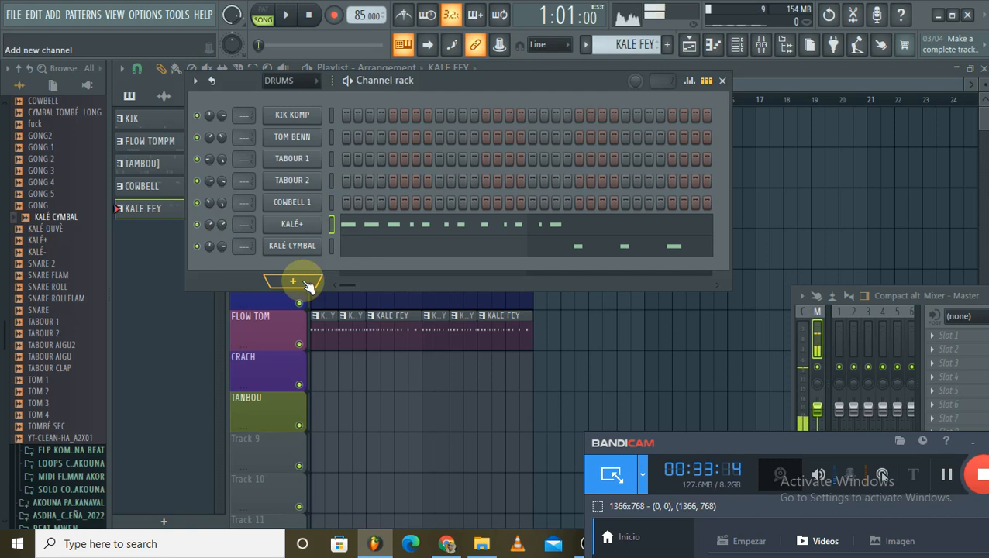
left_click(950, 479)
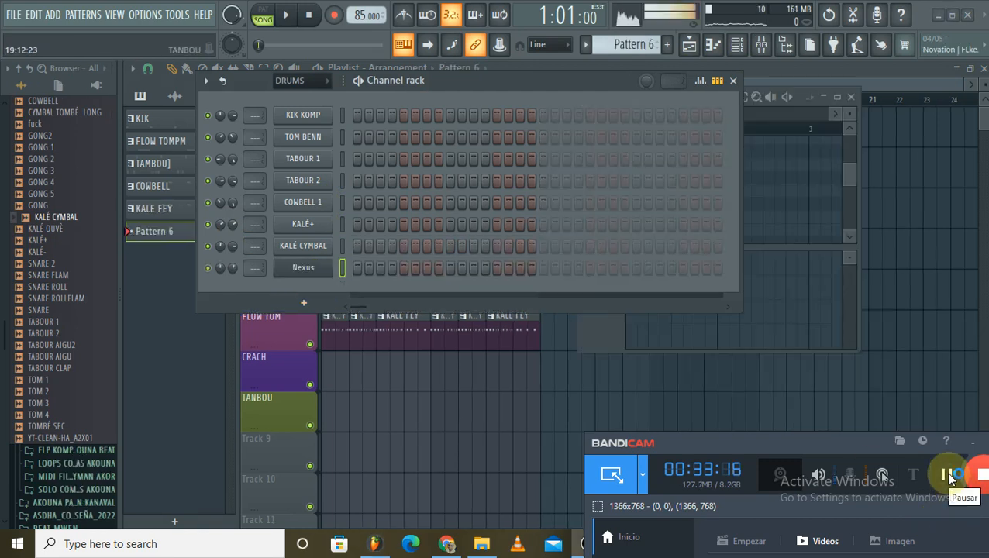
Open the Nexus channel's piano roll at full size, enlarge its note grid, and audition keys around F6
left_click(312, 273)
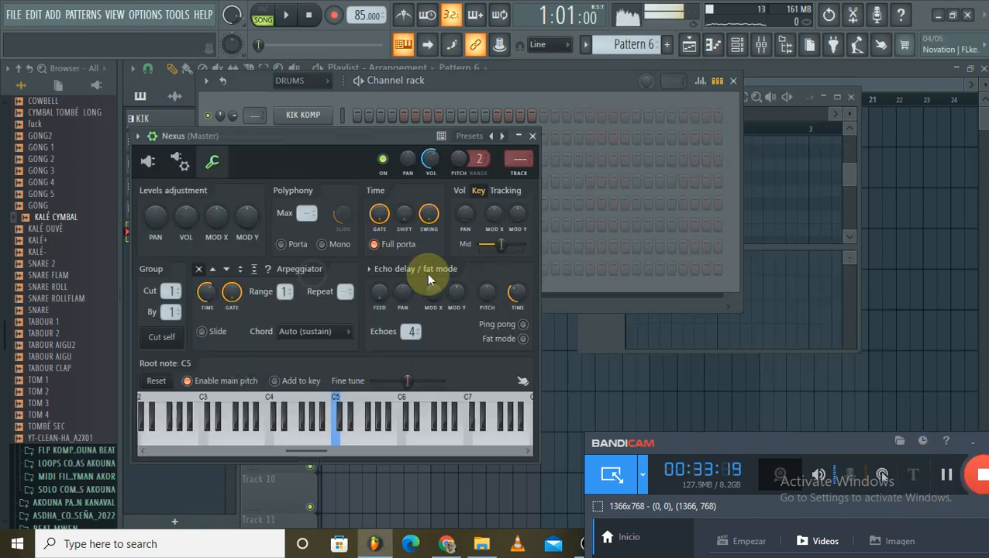
left_click(531, 137)
right_click(322, 270)
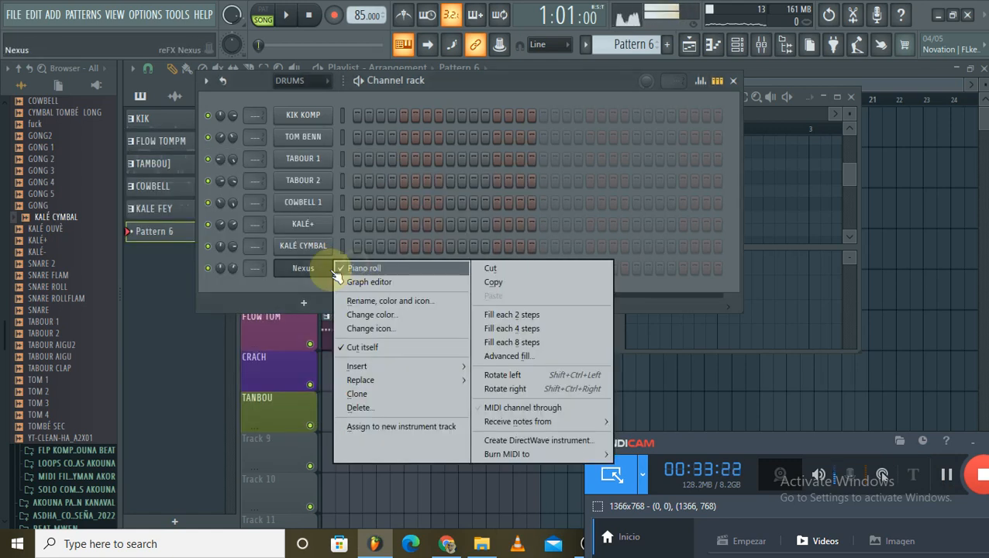
left_click(338, 269)
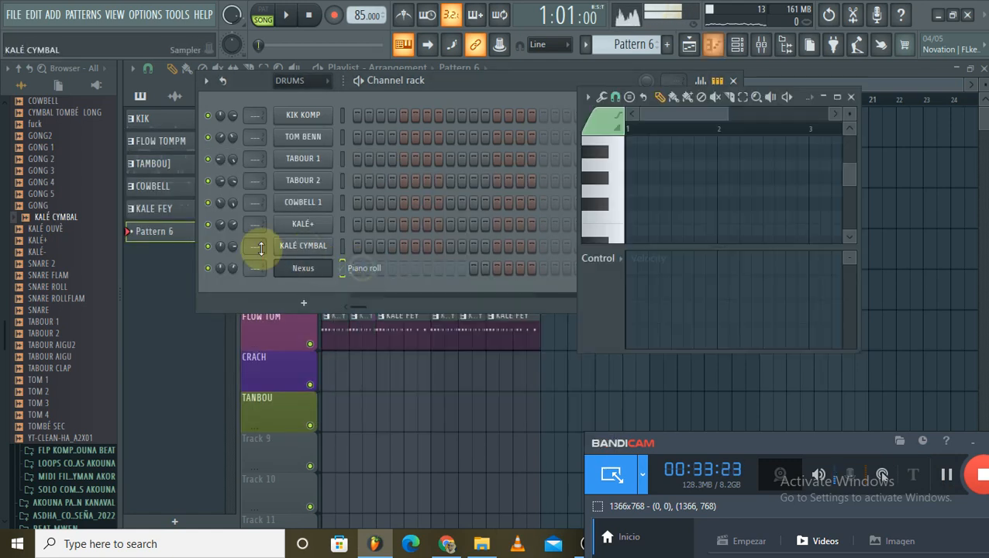
left_click(836, 97)
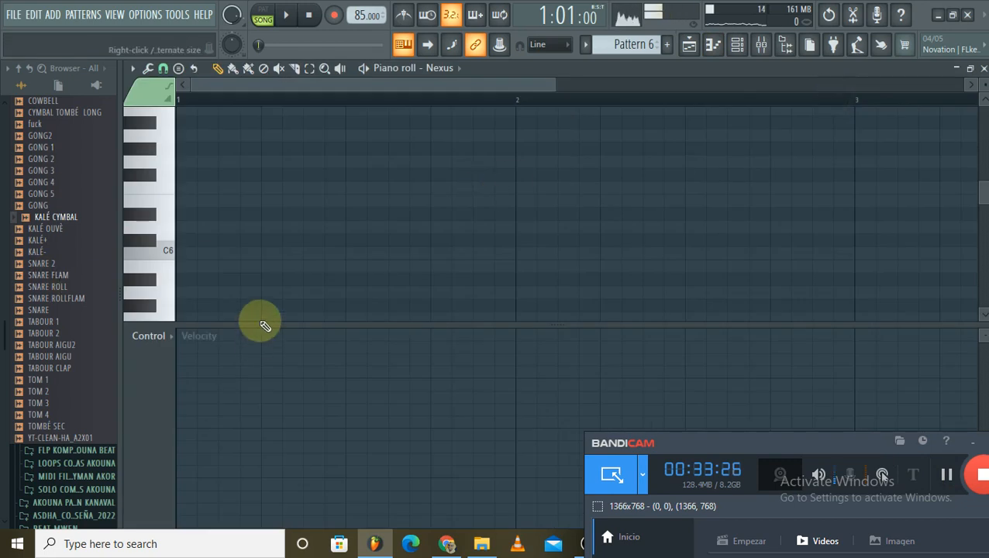
left_click_drag(258, 327, 255, 457)
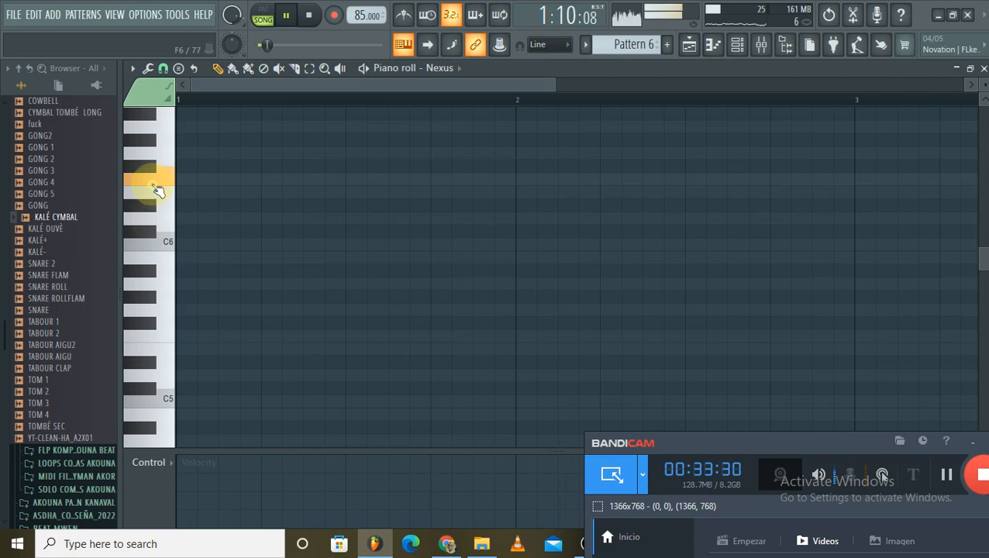
left_click_drag(167, 153, 150, 195)
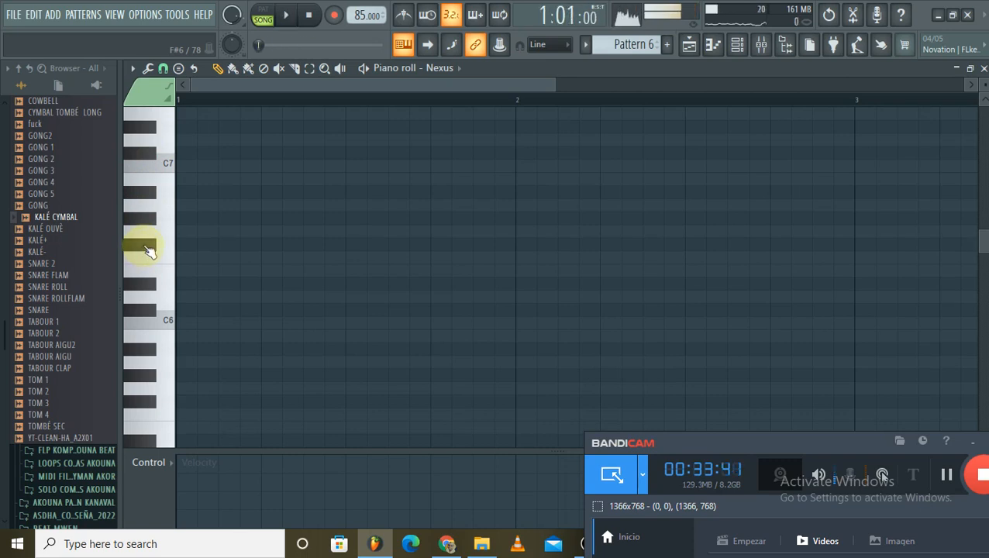
Set the Nexus channel's root note to F#5 in its instrument settings and close the instrument window
left_click(737, 44)
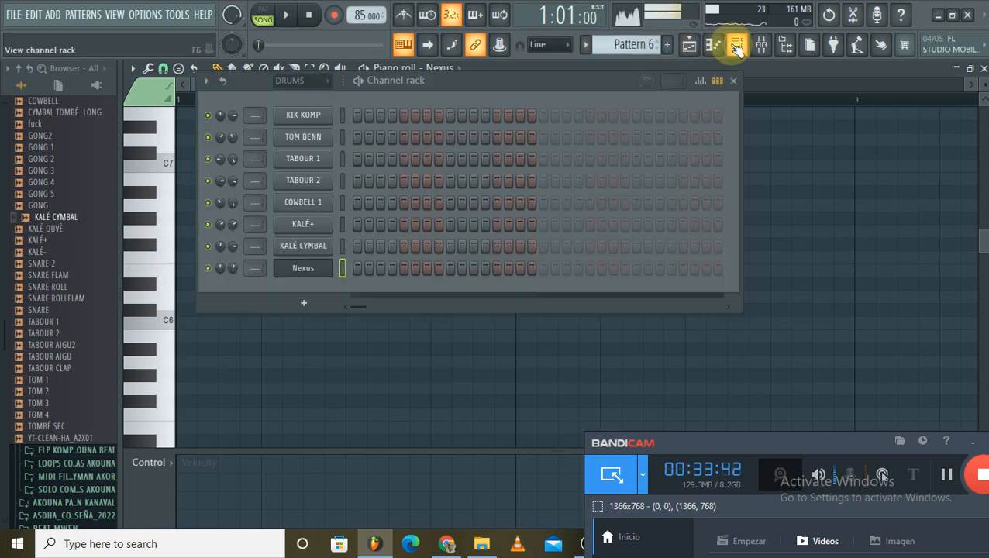
left_click(302, 267)
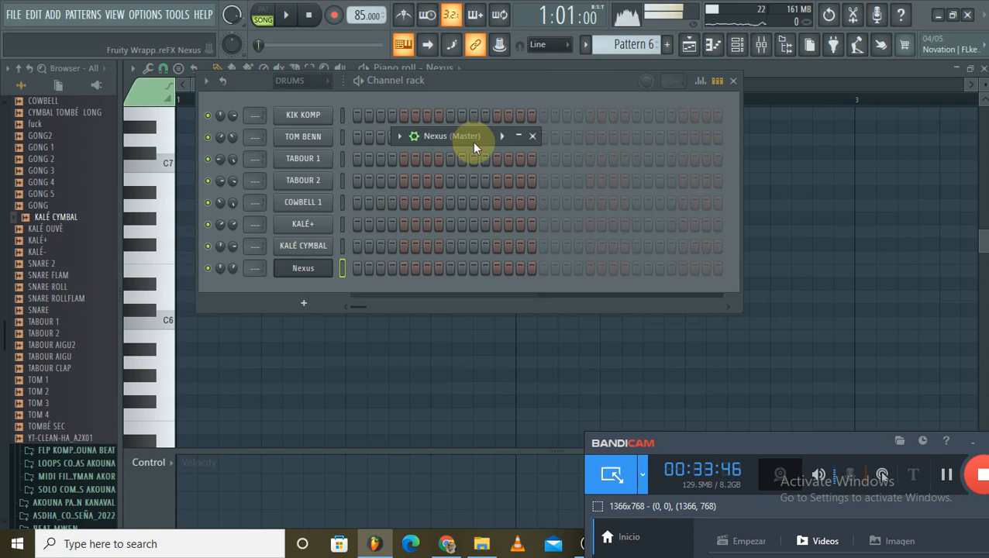
left_click(517, 137)
left_click_drag(297, 133, 612, 106)
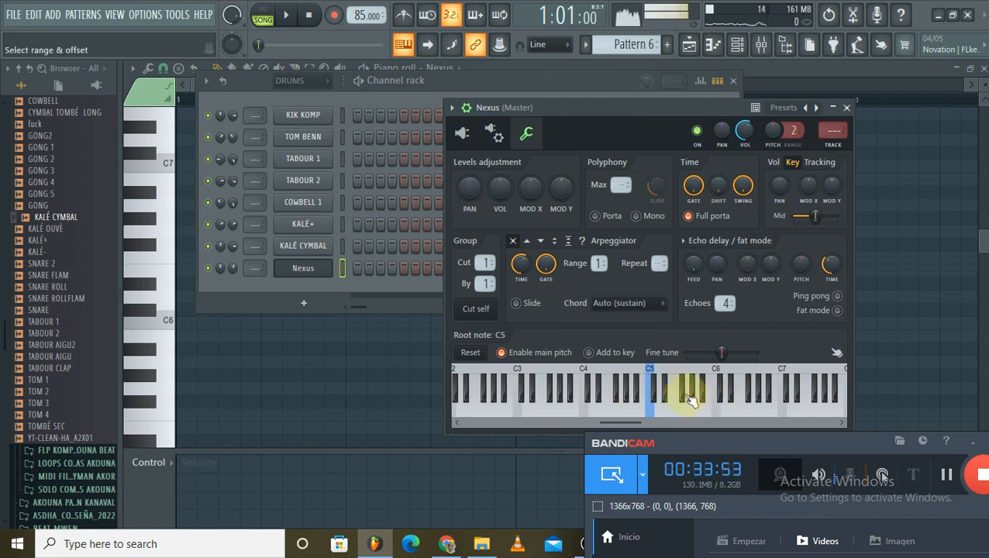
left_click(462, 133)
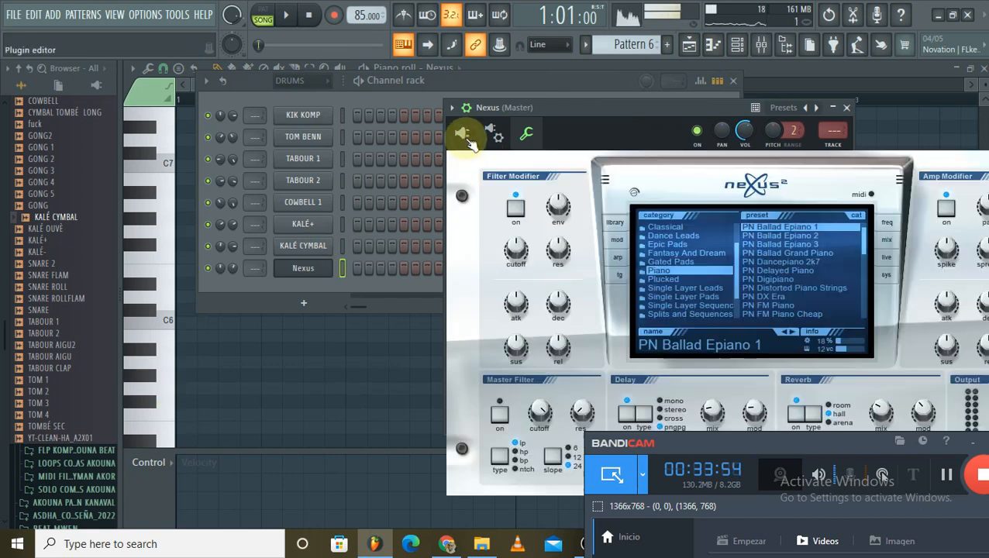
left_click(530, 136)
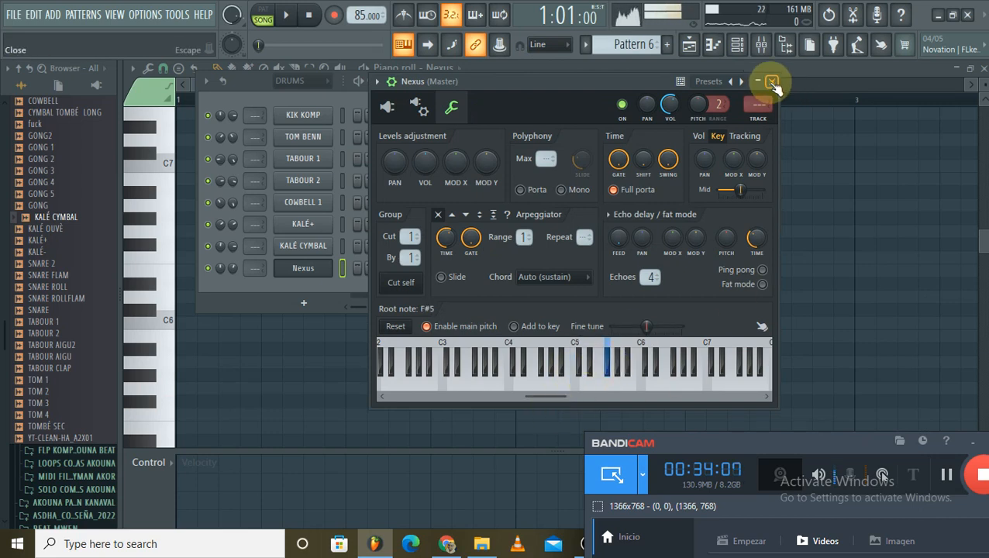
left_click(773, 81)
Leave the piano roll and rename Pattern 6 as PIANO AKOR
left_click(271, 327)
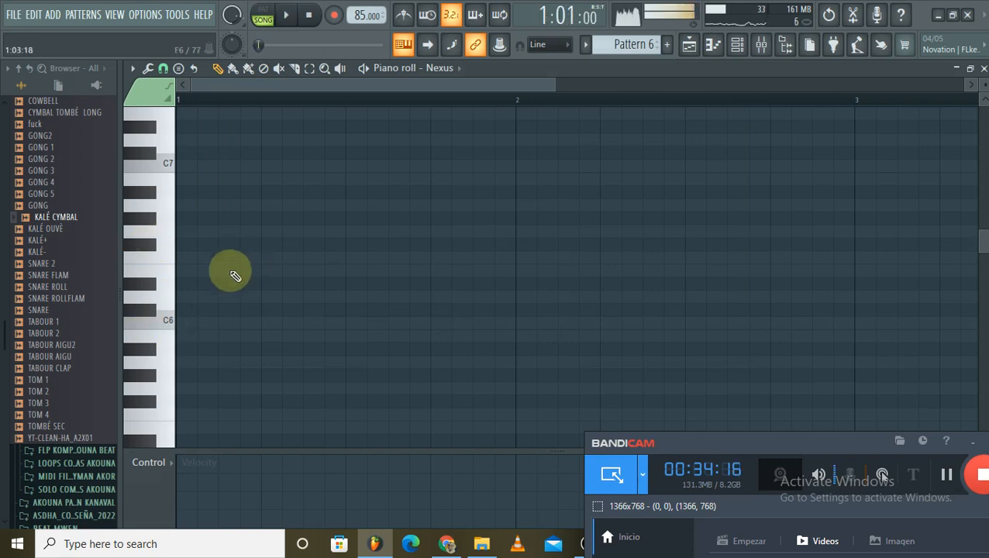
left_click(968, 70)
left_click(712, 45)
left_click(668, 44)
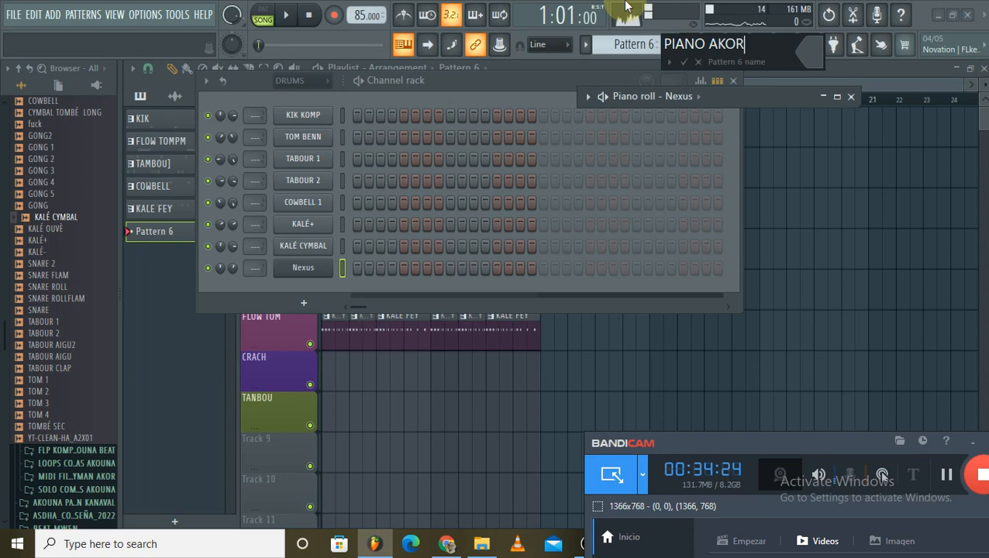
key("Return")
Place two four-bar PIANO AKOR clips on the CRACH track, at bars 1 and 5
left_click(829, 187)
left_click_drag(400, 398, 308, 343)
left_click_drag(346, 375, 417, 372)
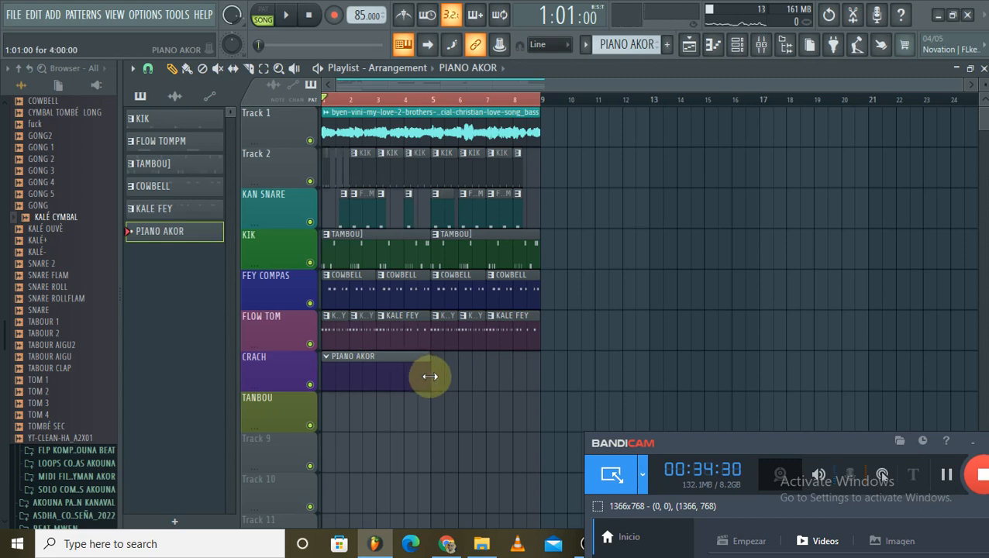
left_click(438, 380)
Open the PIANO AKOR pattern's Nexus channel in the full-size piano roll
double_click(366, 377)
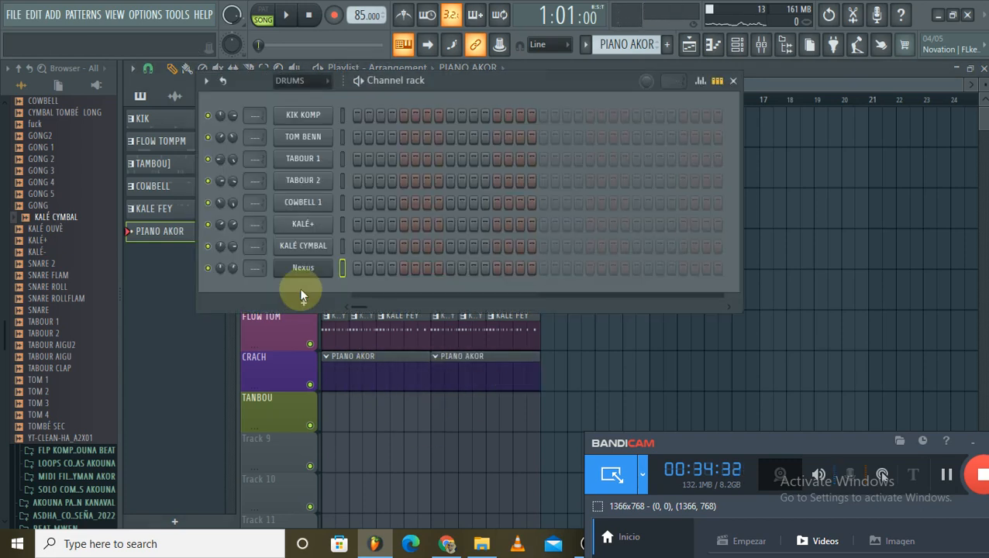
right_click(310, 262)
left_click(349, 269)
right_click(347, 267)
left_click(375, 261)
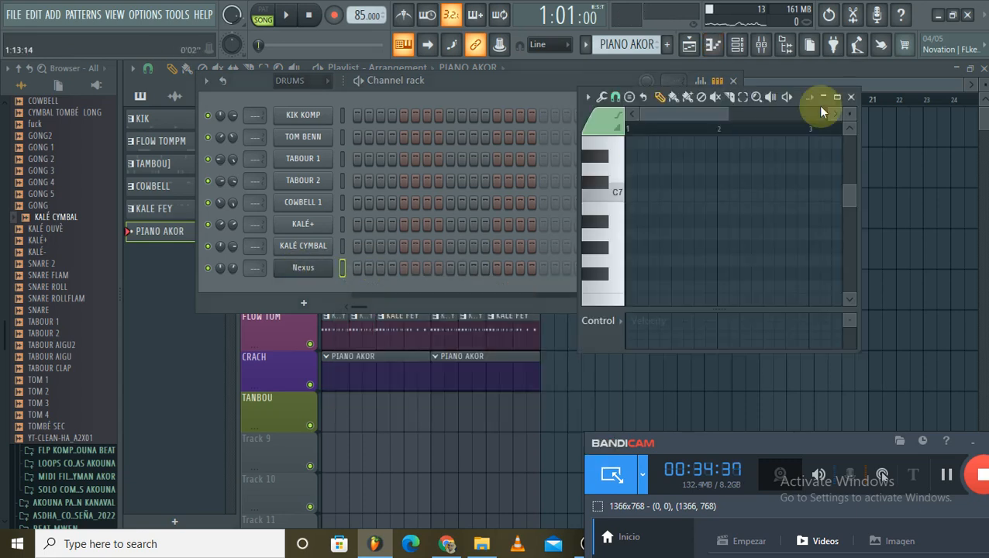
left_click(845, 100)
Draw a C6 note from beat 2 of bar 1 to just past the start of bar 2, and audition it with the arrangement
key("space")
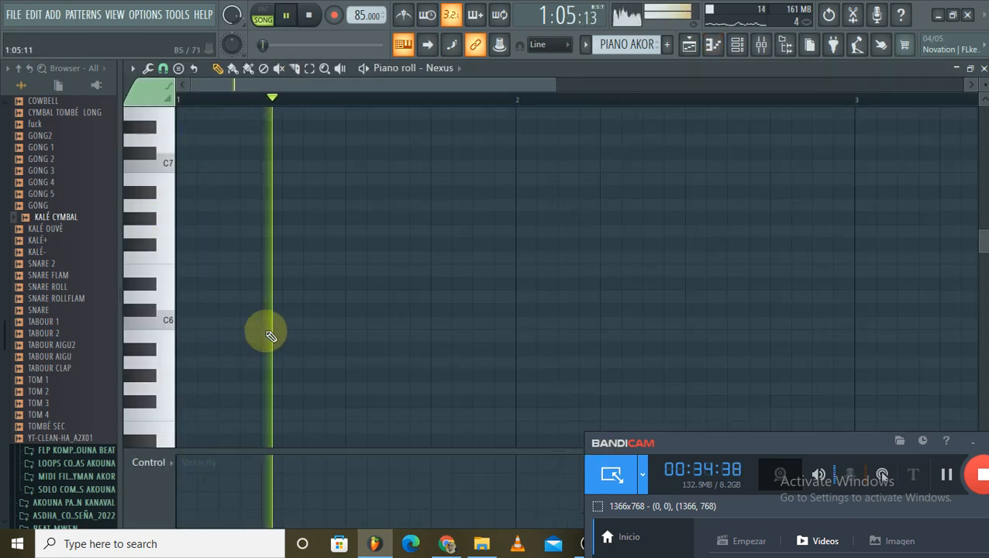
left_click_drag(262, 328, 282, 331)
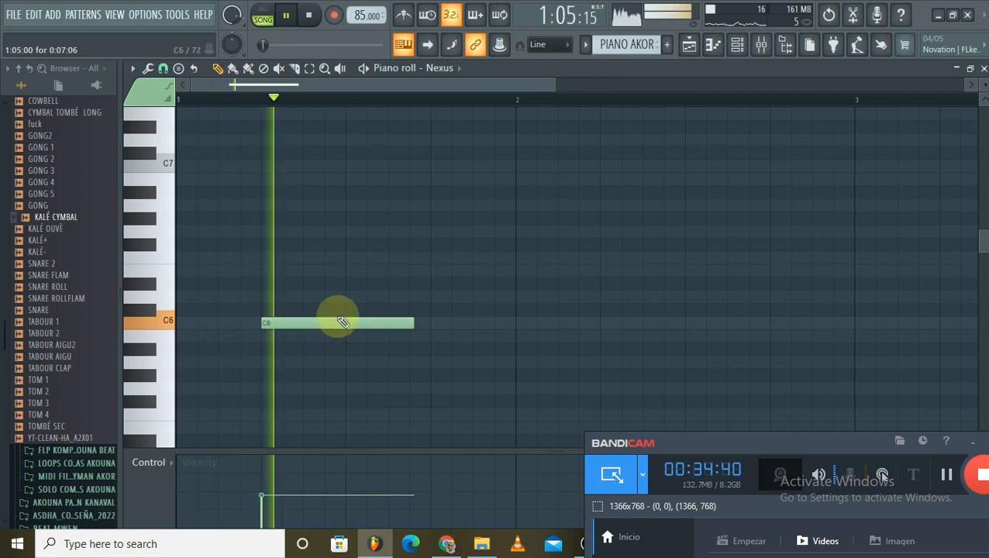
left_click_drag(419, 325, 521, 325)
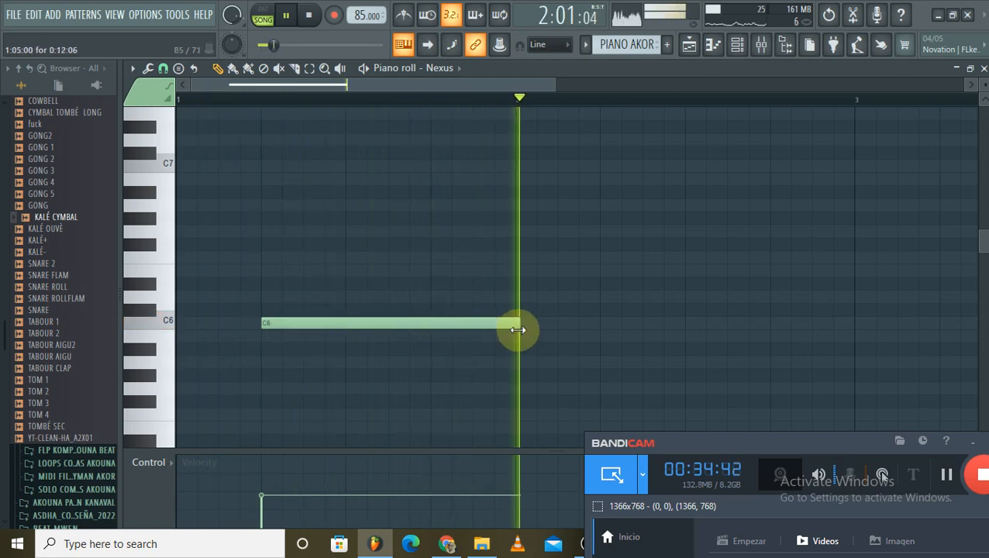
key("space")
left_click_drag(505, 414, 530, 389)
key("space")
right_click(540, 393)
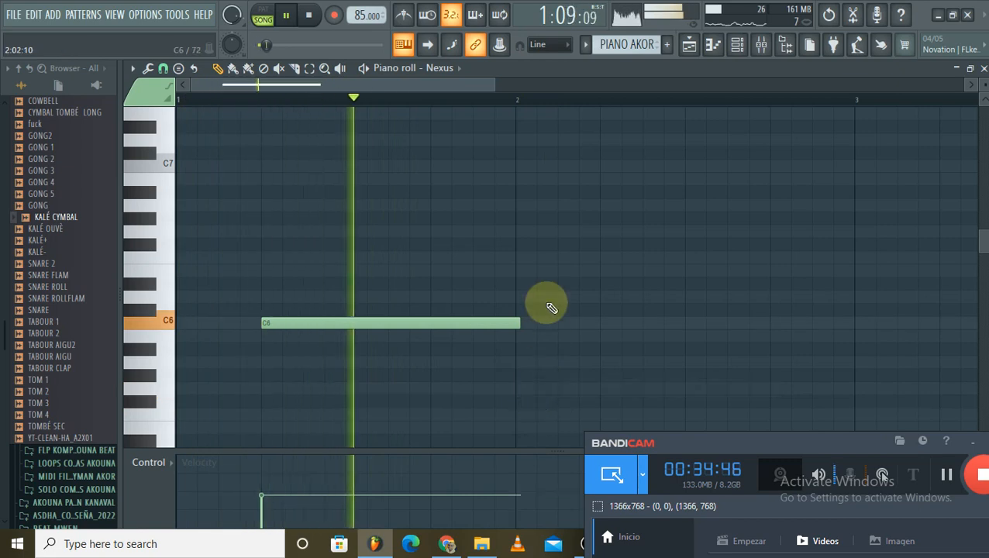
Try an F6 note of the same length at beat 2 of bar 2, replace it with G6, and audition
scroll(545, 295, "up", 2)
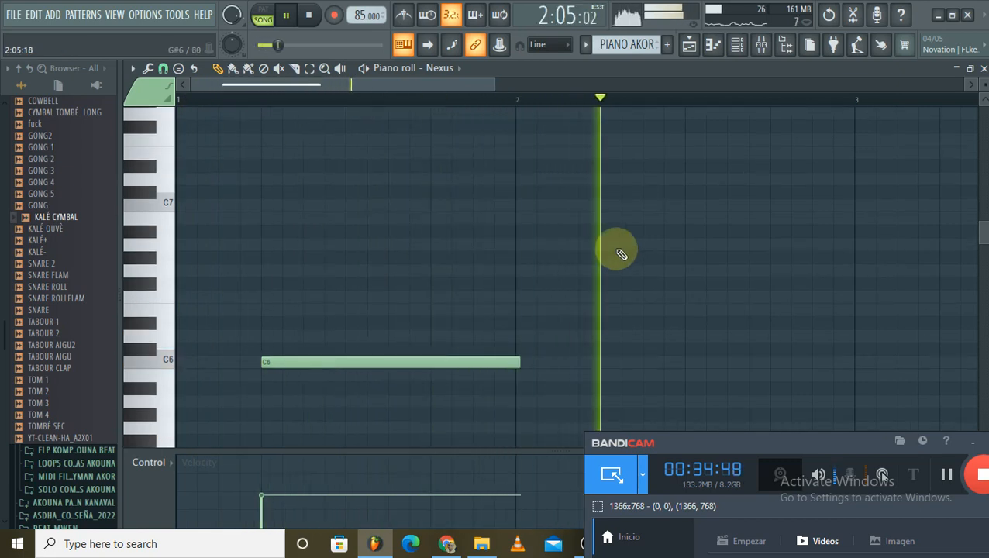
key("space")
left_click(609, 243)
mouse_move(611, 263)
left_mouse_down()
mouse_move(607, 311)
mouse_move(612, 294)
left_mouse_up()
key("space")
right_click(606, 245)
right_click(607, 270)
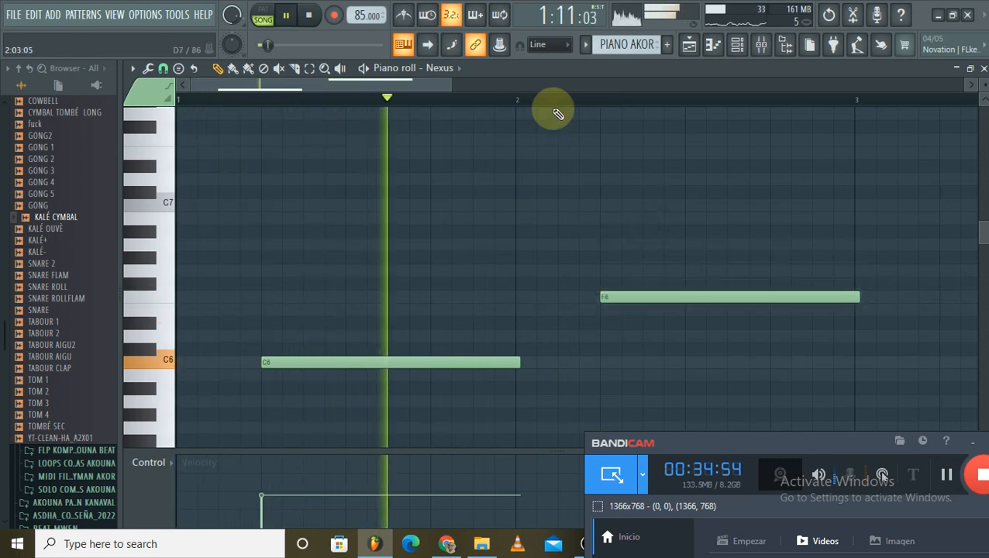
scroll(572, 103, "down", 2)
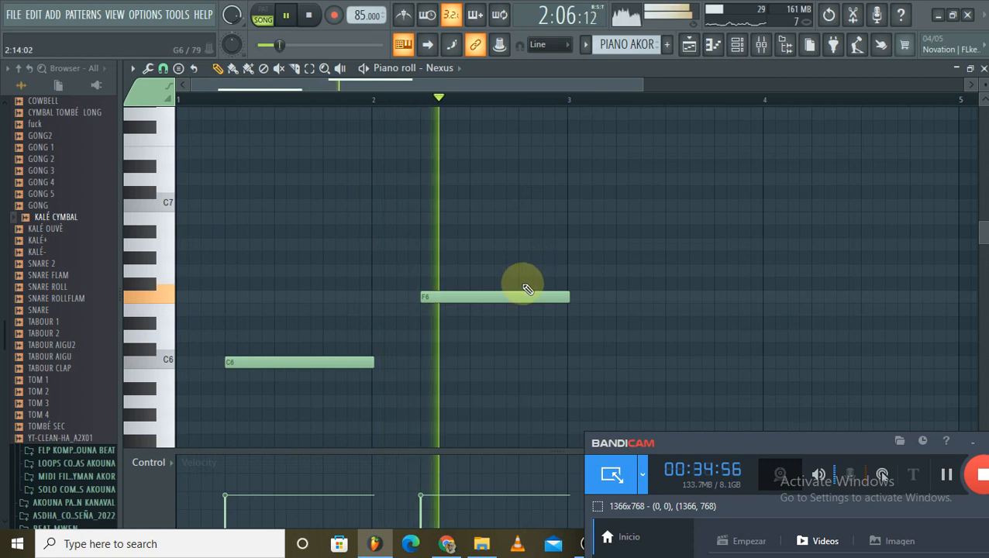
key("space")
left_click(431, 274)
right_click(426, 298)
key("space")
Add E6 and G6 notes above the C6 at beat 2 of bar 1 to form a chord
scroll(476, 256, "down", 3)
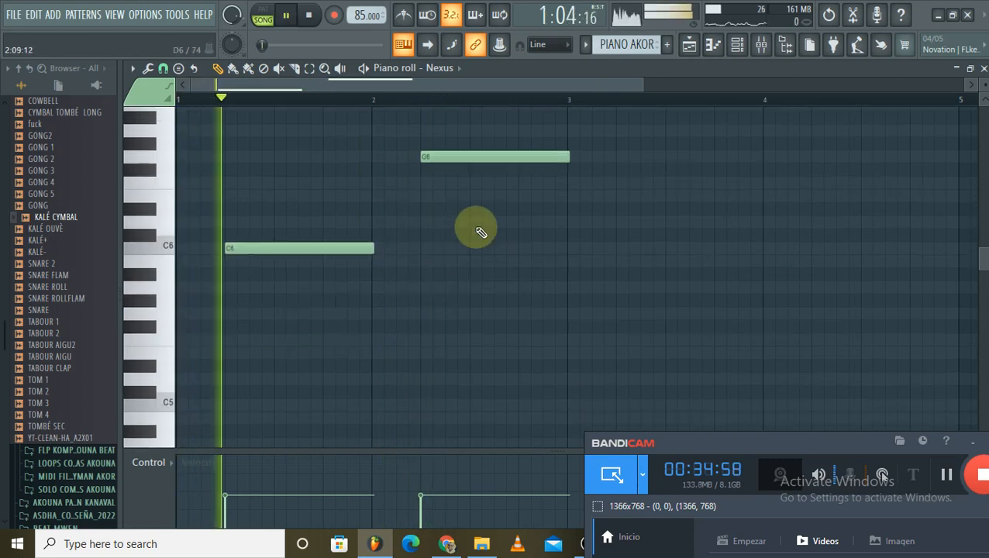
left_click_drag(207, 194, 234, 200)
left_click(232, 153)
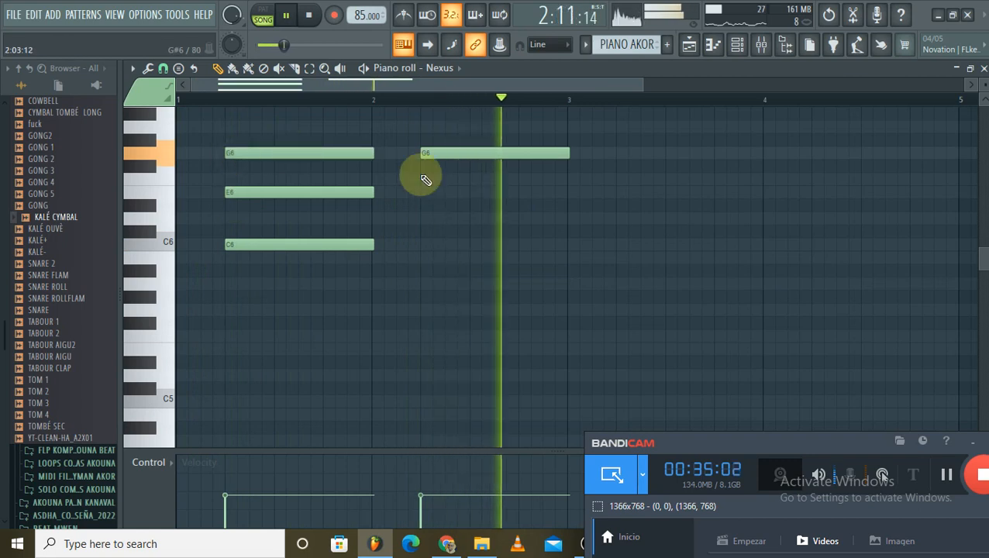
Add D6 and B5 notes under the G6 at beat 2 of bar 2, and play back the chords
key("space")
left_click(423, 218)
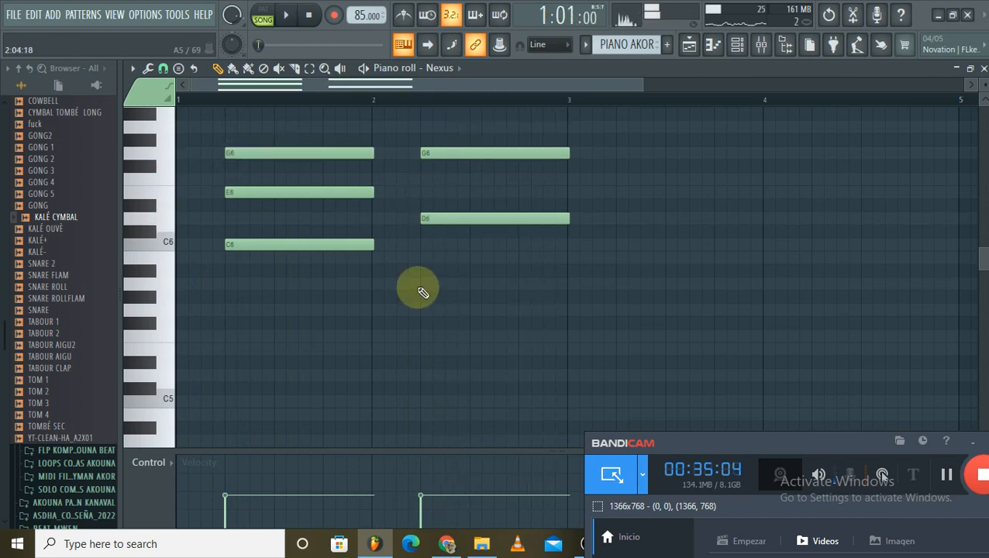
left_click(424, 272)
left_click_drag(425, 272, 435, 253)
key("space")
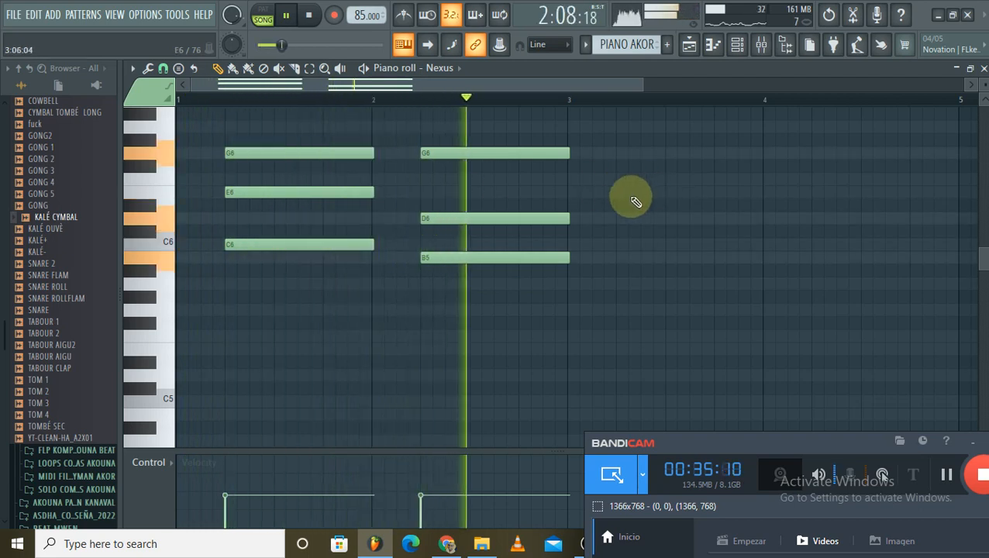
Add F5, A5 and C6 notes at the start of bar 3, move the F5 up an octave to F6, and audition
scroll(596, 217, "down", 1)
key("space")
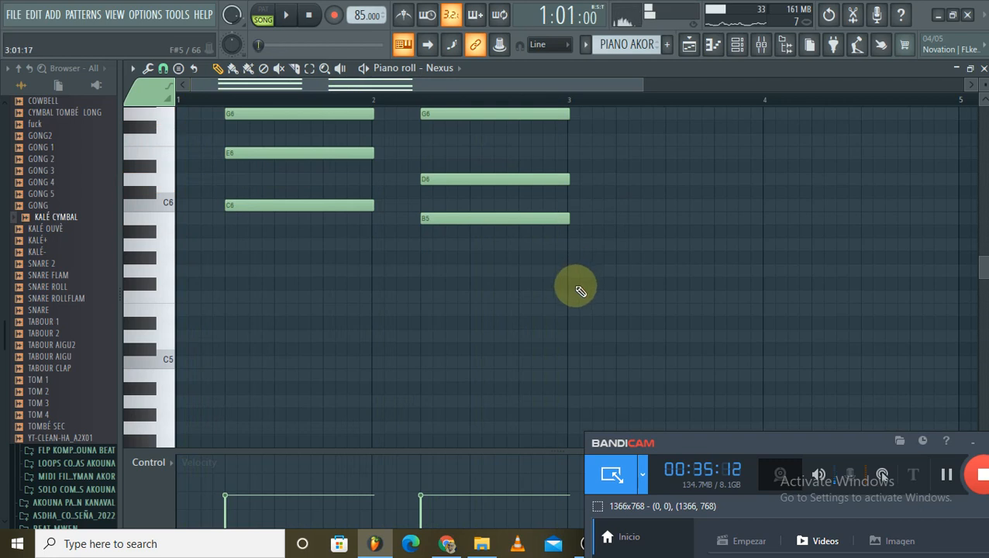
left_click(572, 298)
left_click(575, 244)
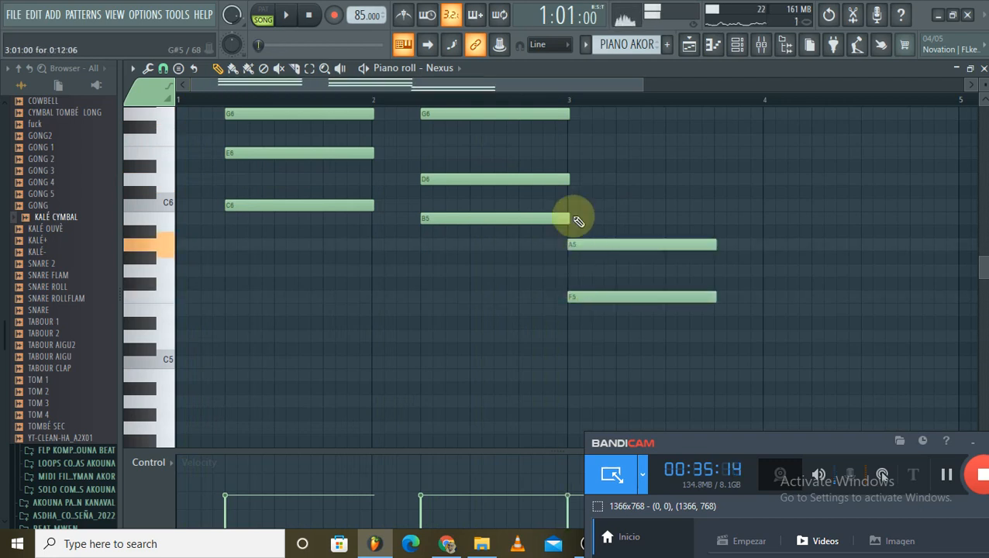
left_click(573, 203)
key("space")
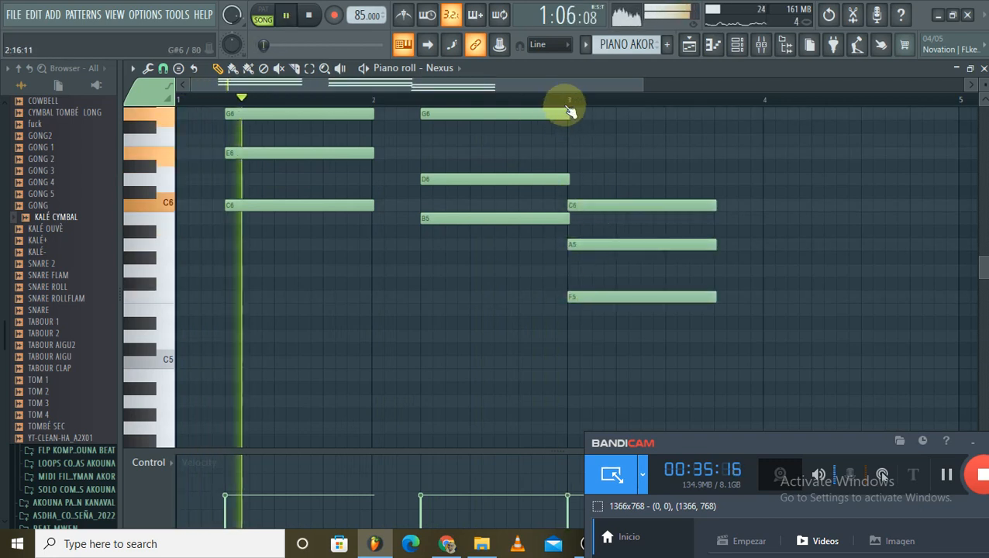
scroll(574, 99, "down", 1)
left_click_drag(508, 302, 510, 140)
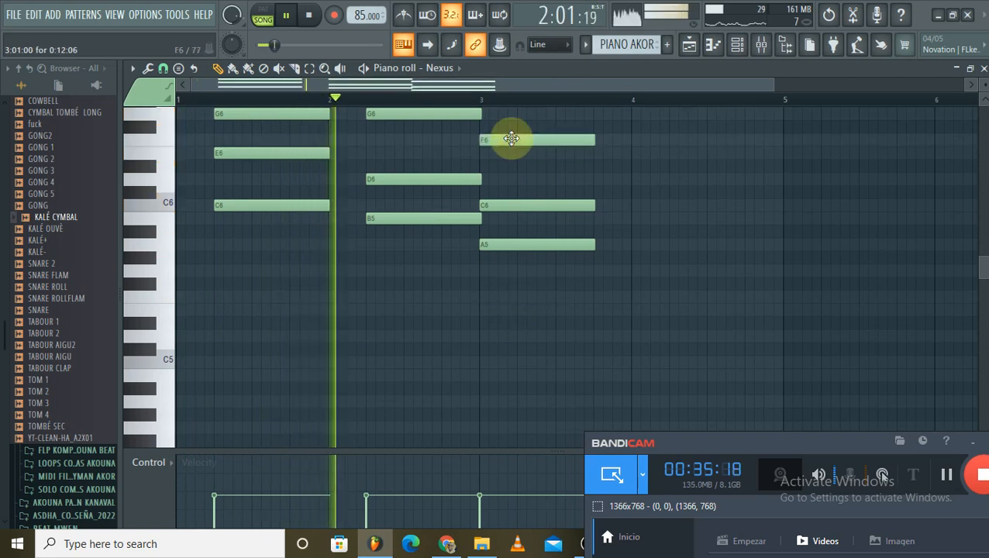
scroll(558, 174, "down", 1)
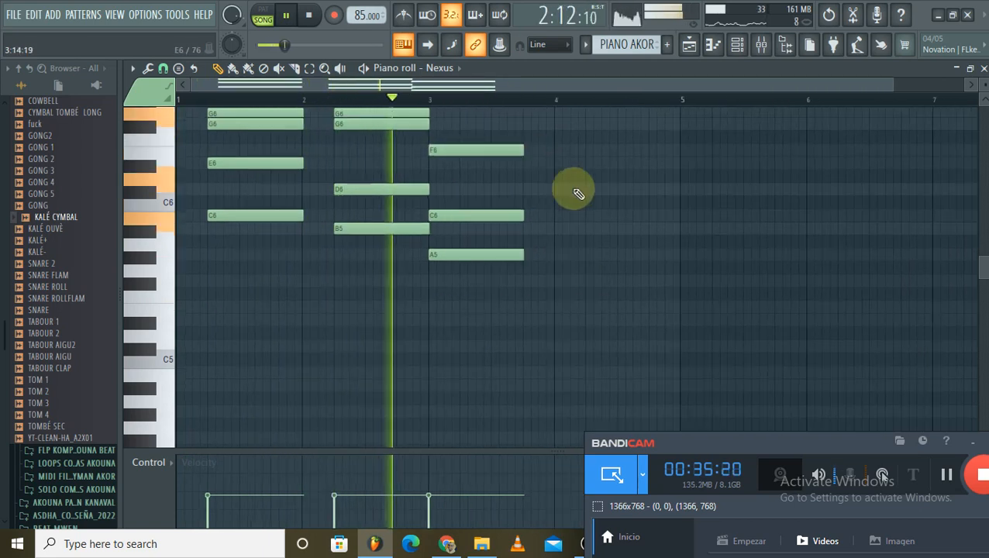
Move the F6, C6 and A5 chord from the start of bar 3 to beat 2 of bar 3
scroll(508, 238, "up", 3)
left_click_drag(453, 224, 470, 399)
left_click_drag(469, 324, 496, 324)
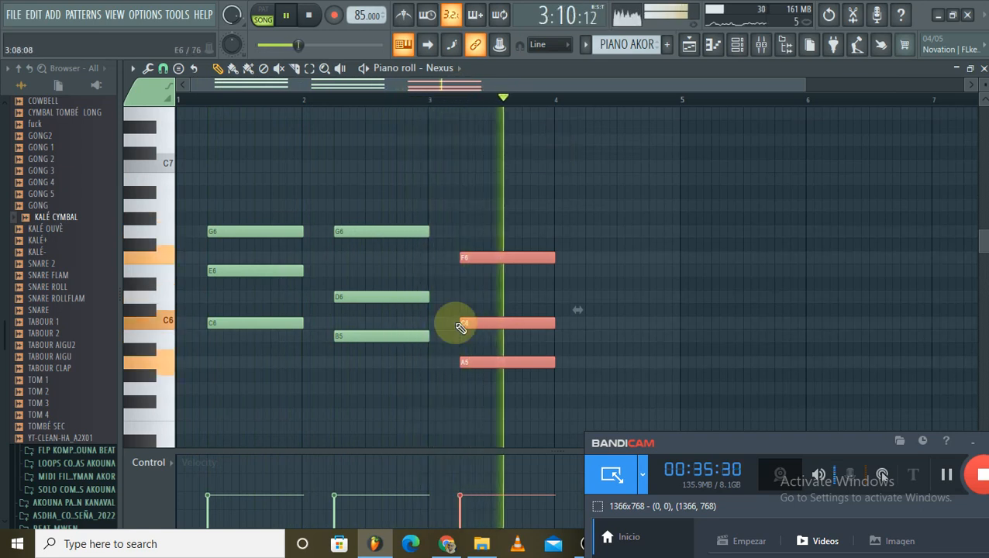
key("space")
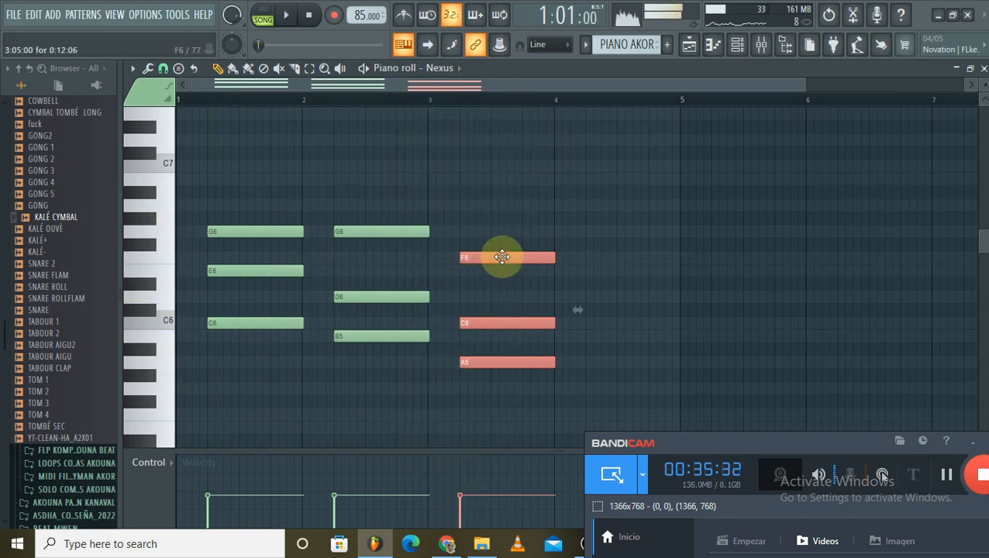
Lower the top note of the bar 3 chord from F6 to E6, and play back the chords
left_click(479, 281, "ctrl")
left_click_drag(475, 259, 475, 275)
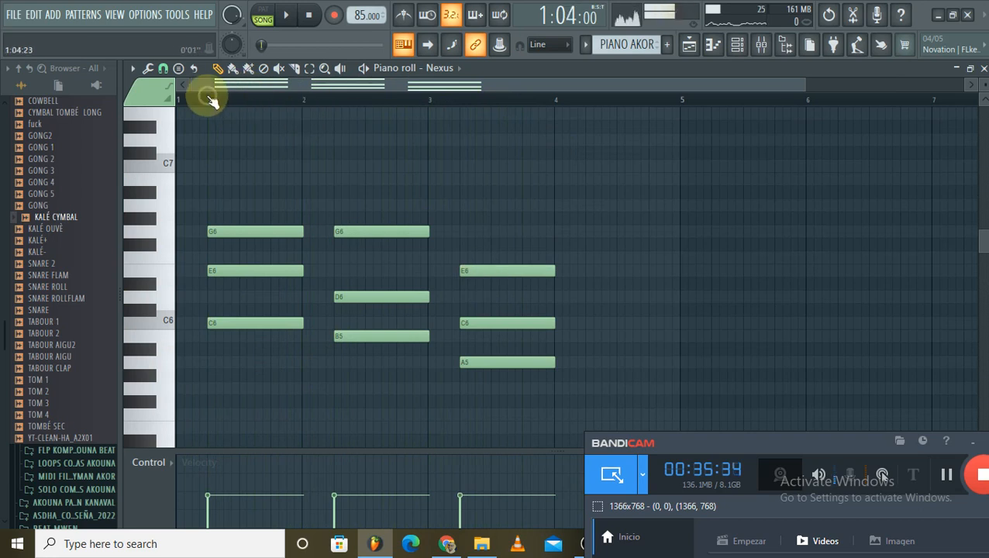
key("space")
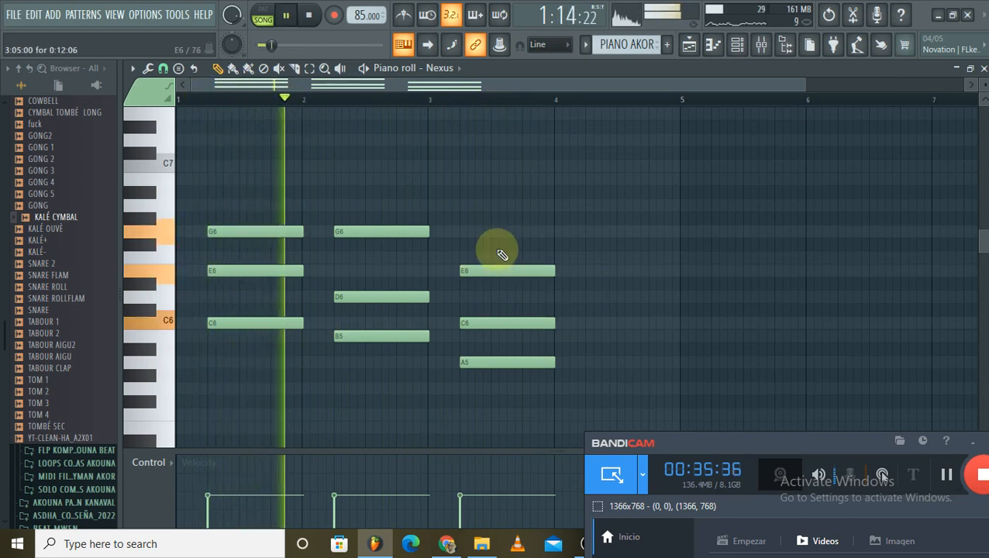
scroll(505, 225, "down", 1)
scroll(539, 204, "down", 1)
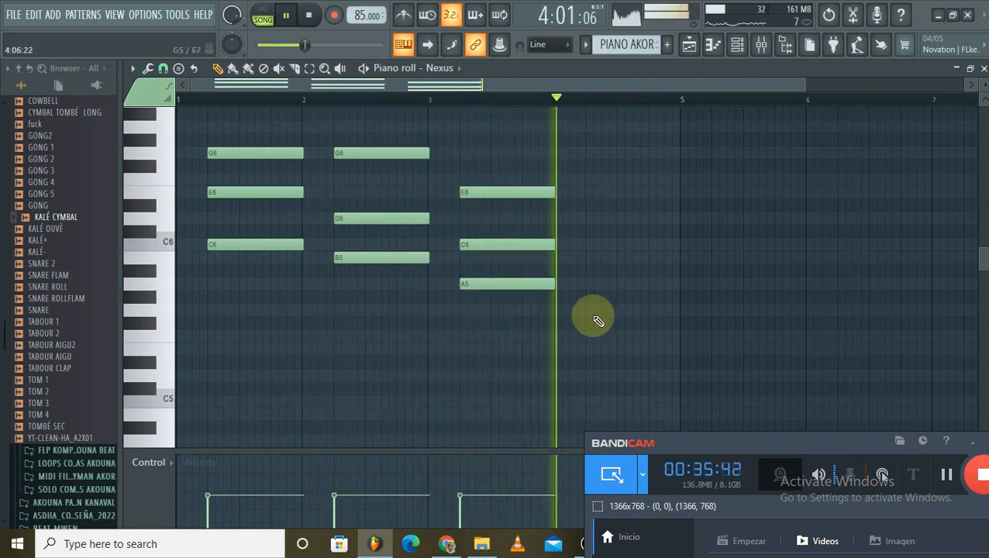
key("space")
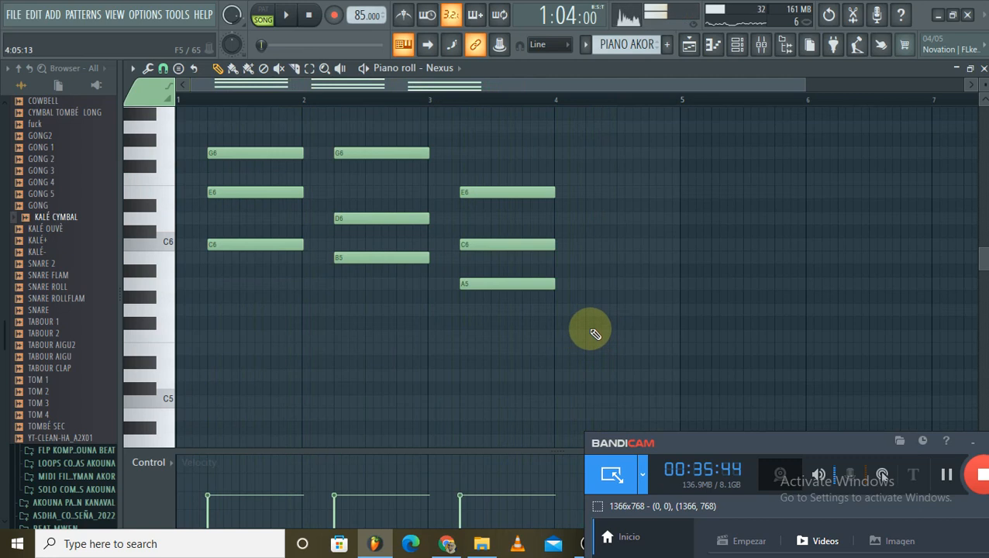
Add A5, F6 and C6 notes at beat 2 of bar 4 to form the fourth chord
left_click(588, 283)
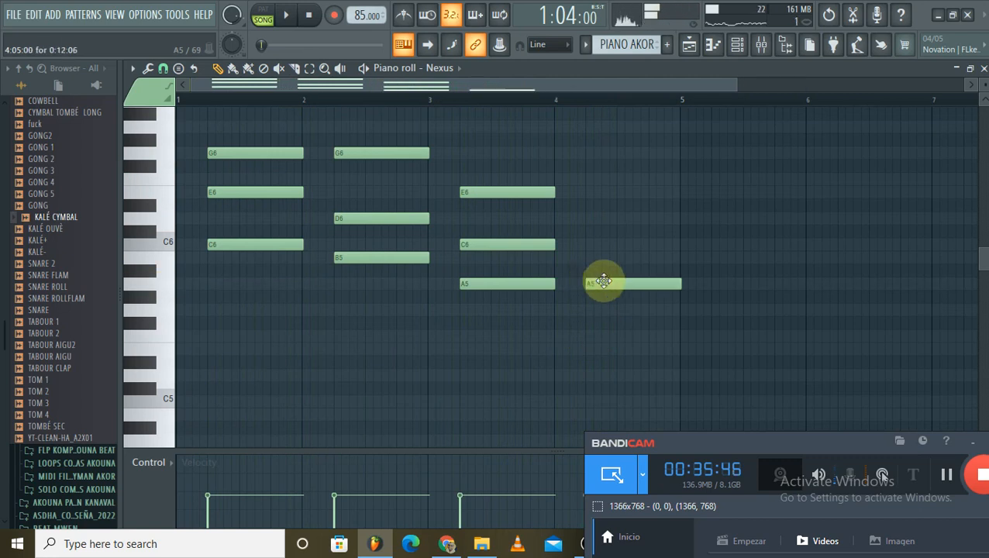
left_click(587, 192)
left_click_drag(602, 177, 602, 163)
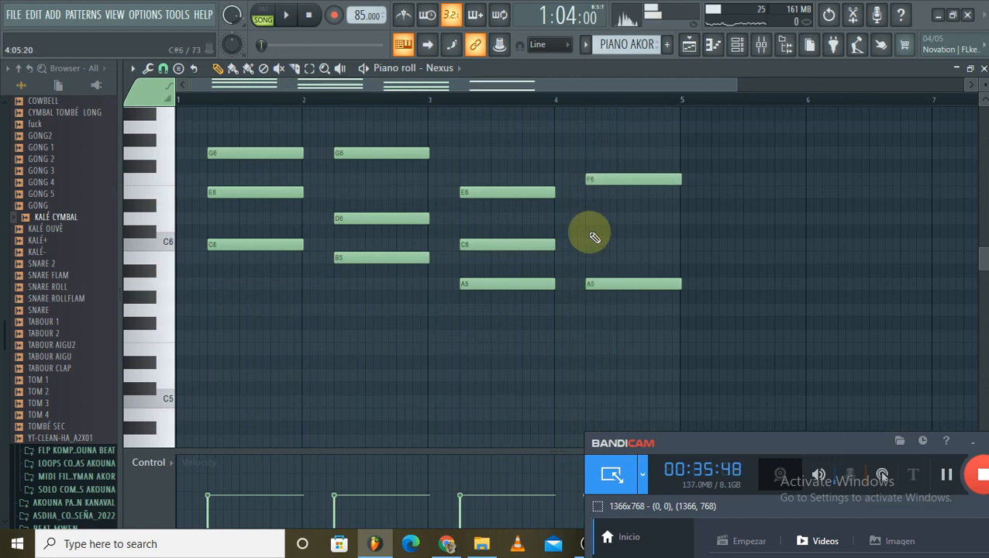
left_click(587, 244)
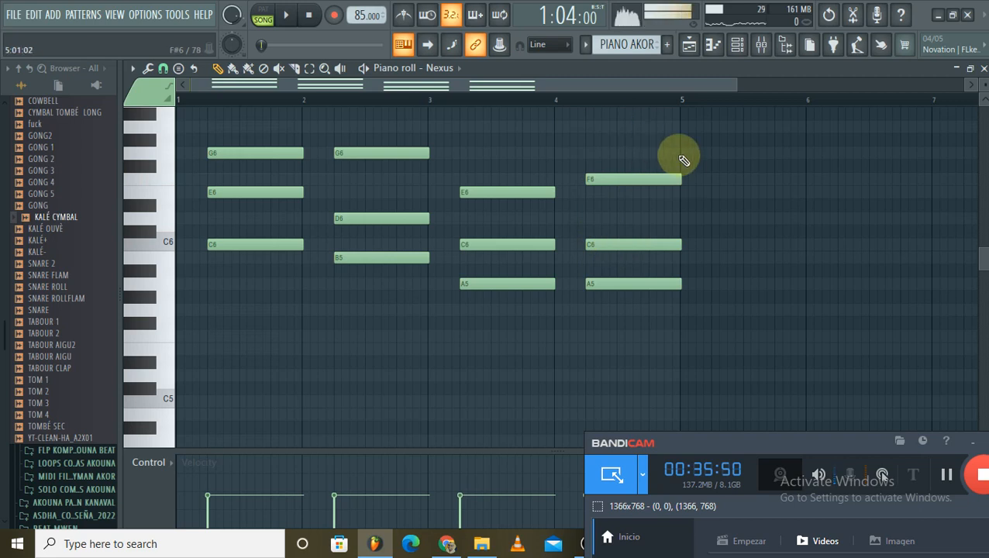
Slice off the note ends of the bar 1 and bar 2 chords that extend past the bar lines
scroll(707, 108, "up", 5)
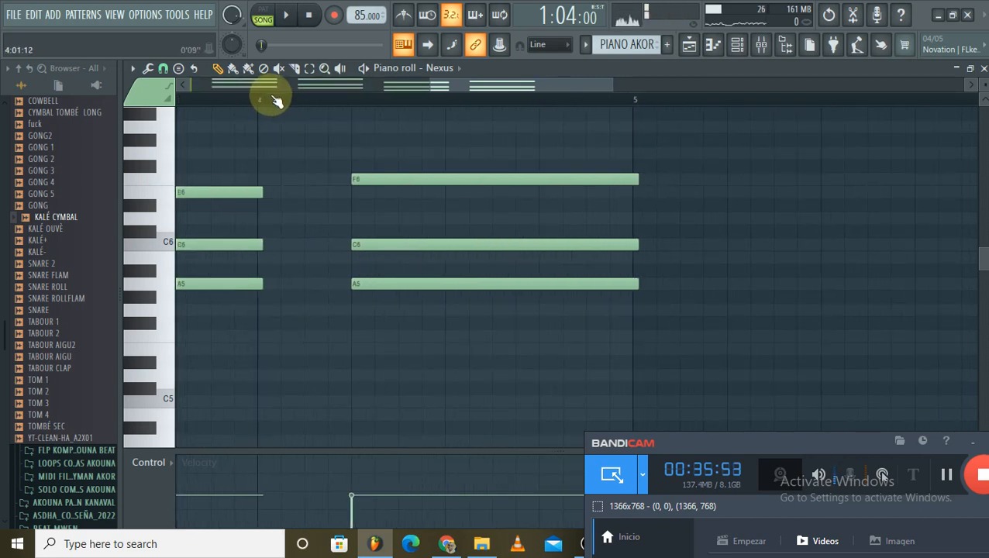
scroll(273, 99, "down", 5)
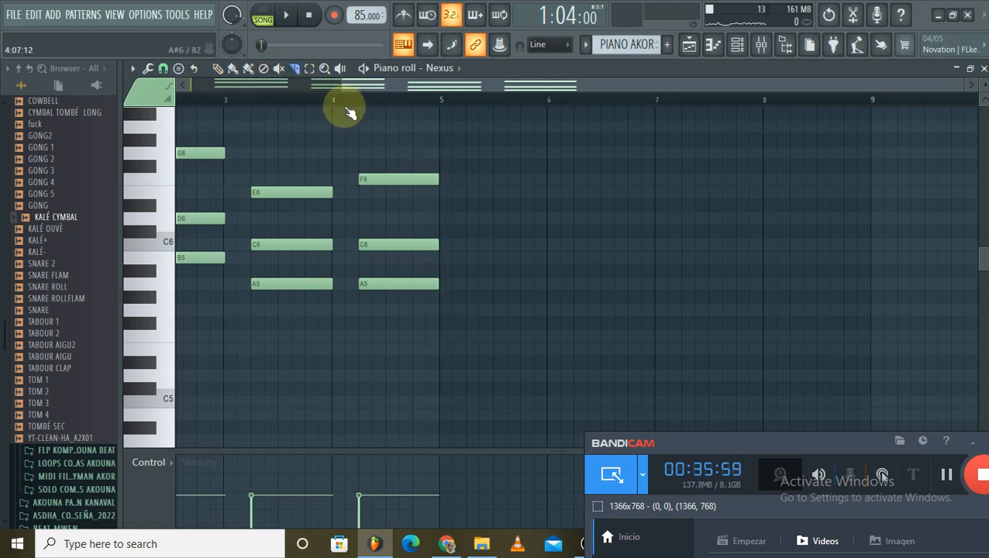
scroll(341, 104, "up", 3)
scroll(383, 109, "down", 7)
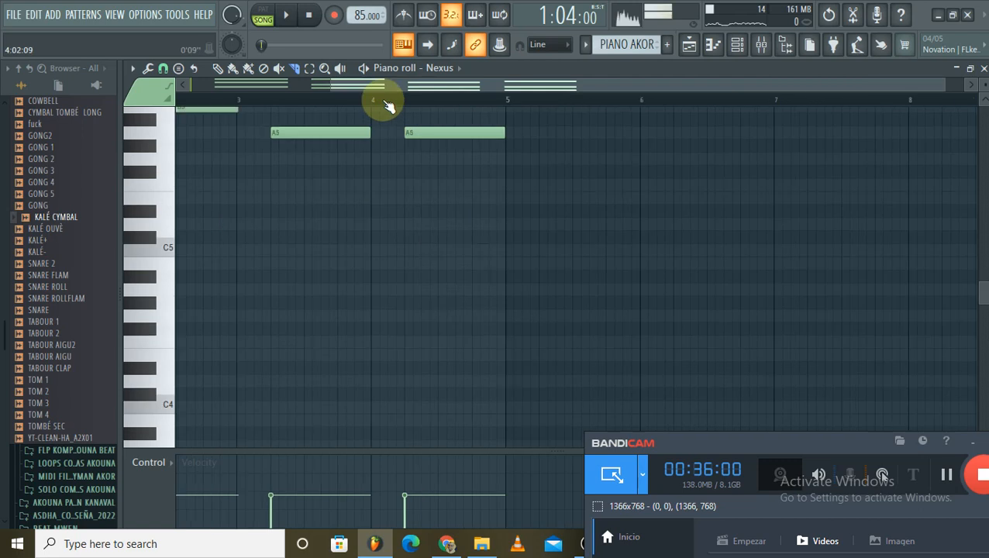
scroll(355, 156, "up", 3)
scroll(380, 158, "up", 1)
left_click_drag(382, 158, 382, 277)
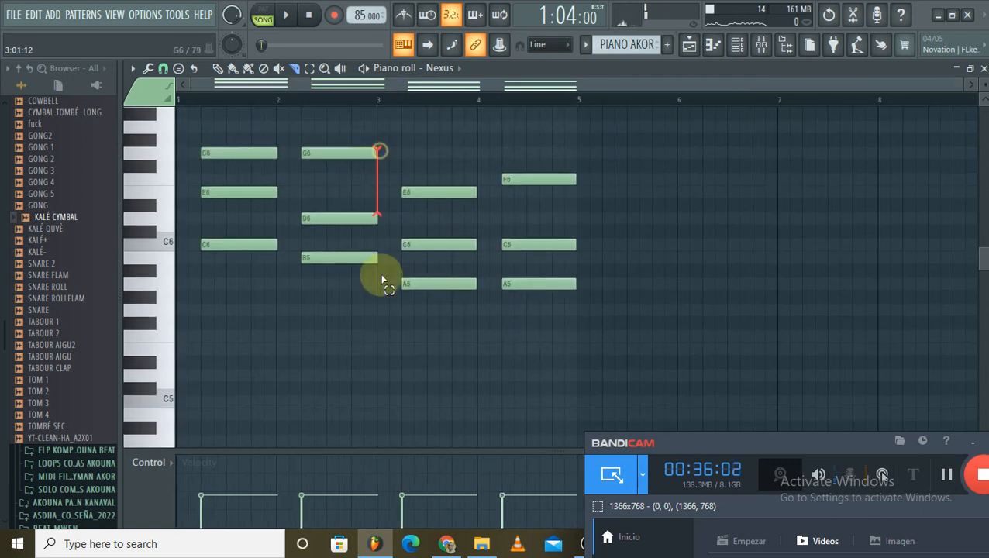
left_click_drag(384, 150, 384, 245)
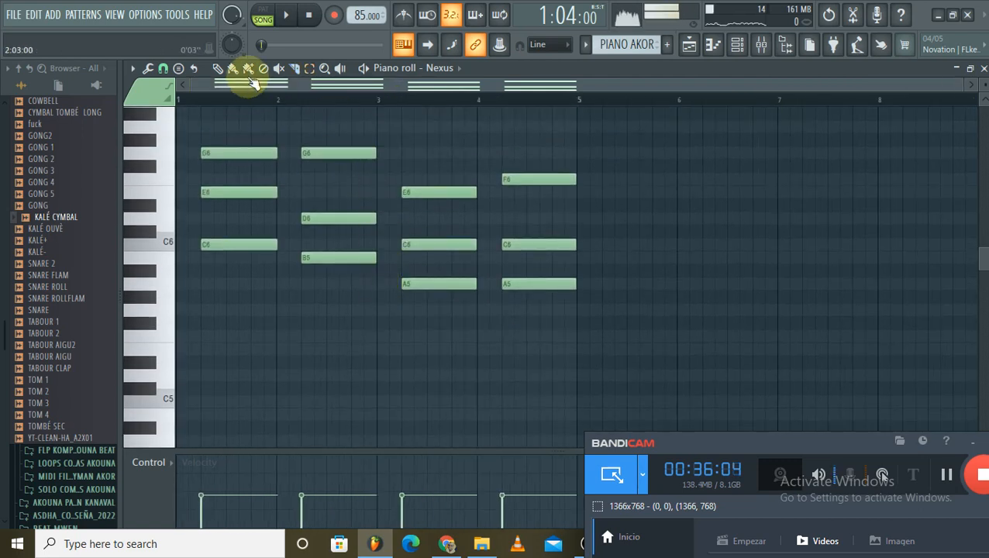
left_click_drag(385, 155, 380, 316)
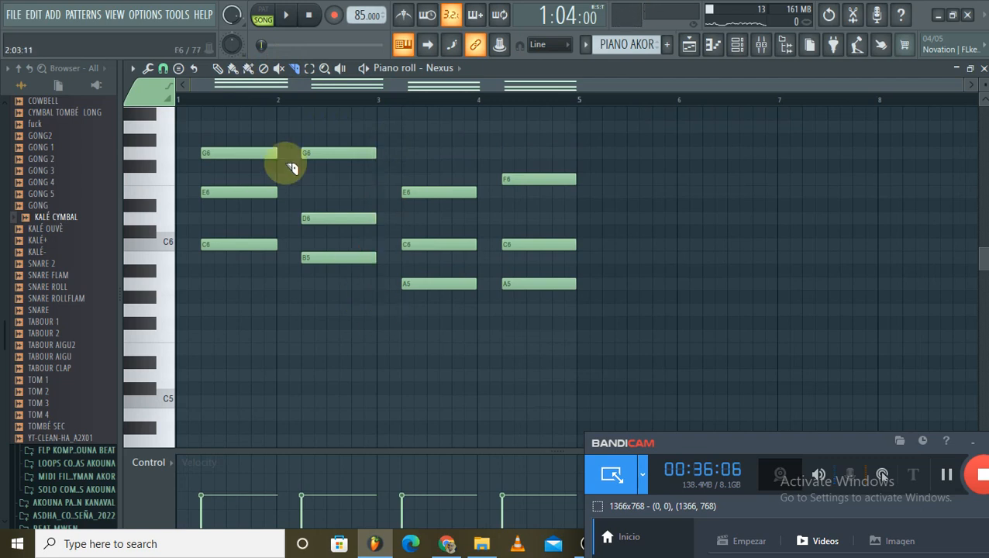
left_click_drag(279, 145, 286, 279)
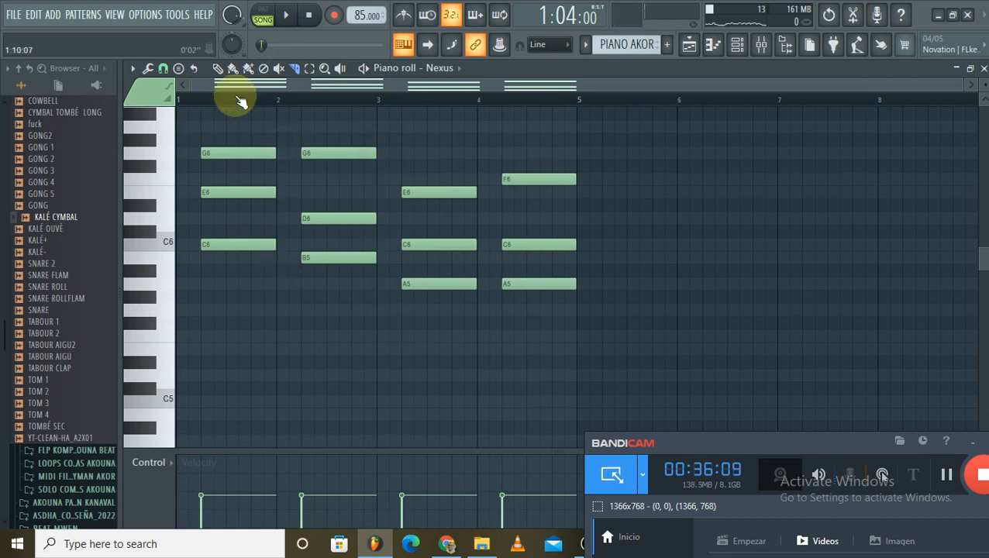
Play the pattern and lengthen all notes of the first three chords together by about half a beat
left_click(286, 15)
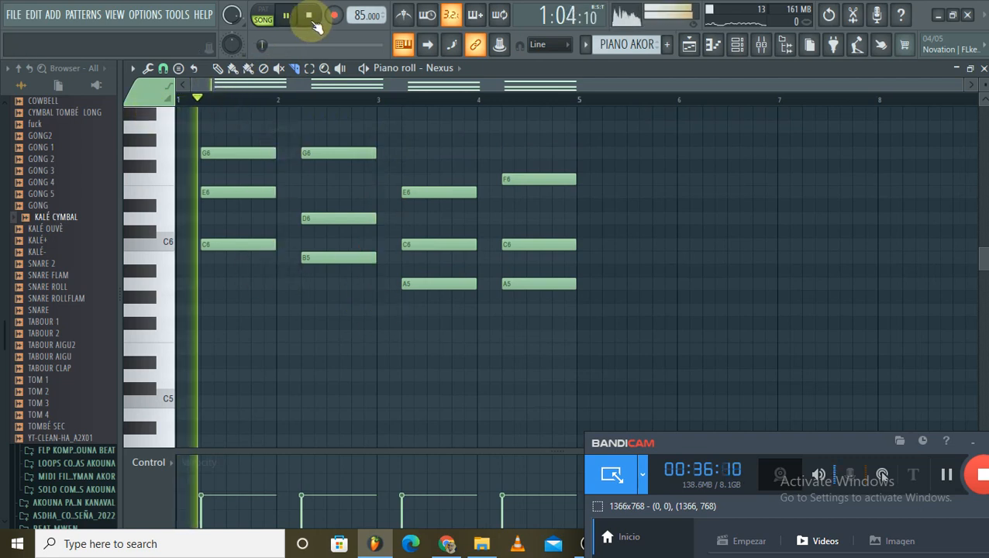
scroll(387, 144, "up", 1)
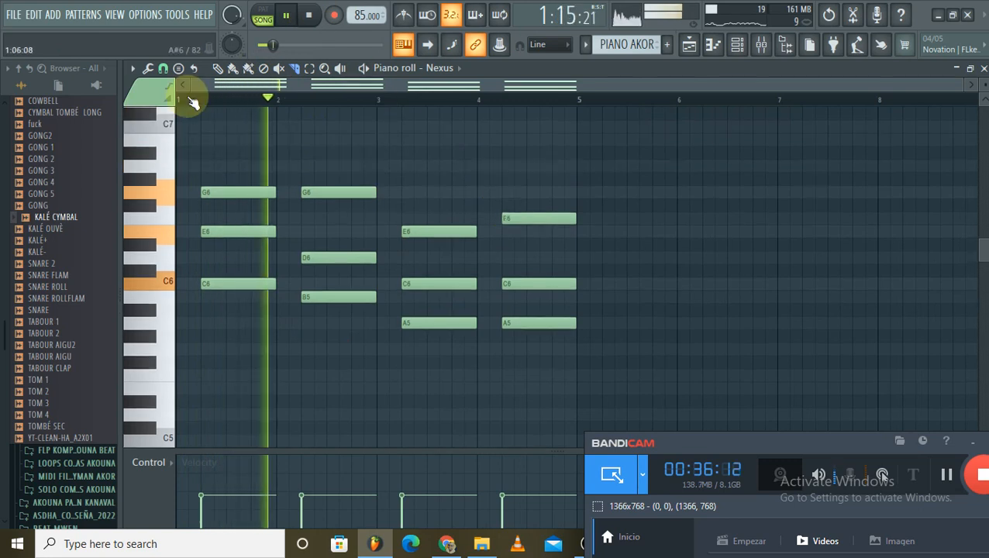
left_click_drag(236, 139, 551, 361)
left_click_drag(219, 151, 469, 366)
left_click_drag(487, 289, 500, 288)
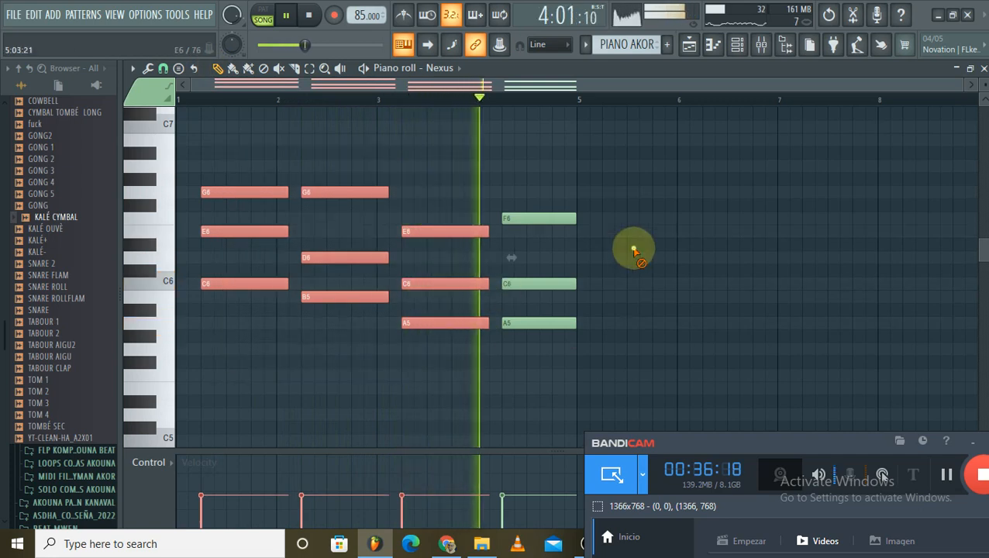
left_click(633, 249)
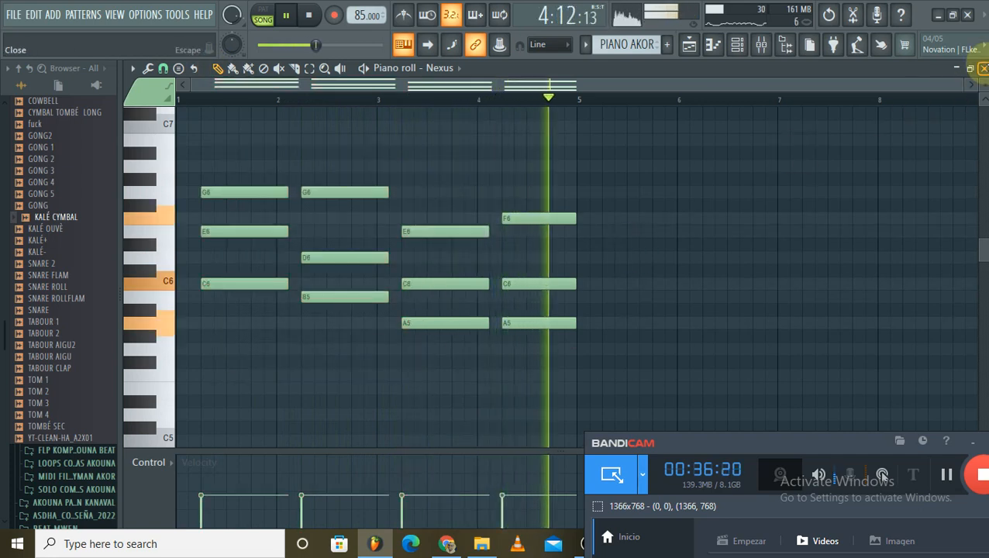
Return to the playlist and compare the arrangement with the Track 1 reference song muted and unmuted
left_click(983, 67)
left_click(882, 267)
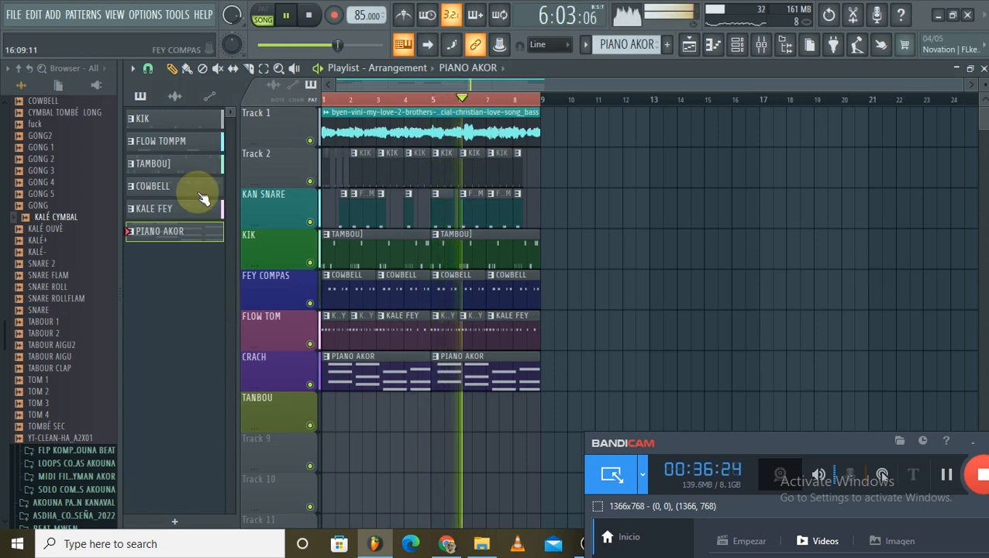
left_click(310, 141)
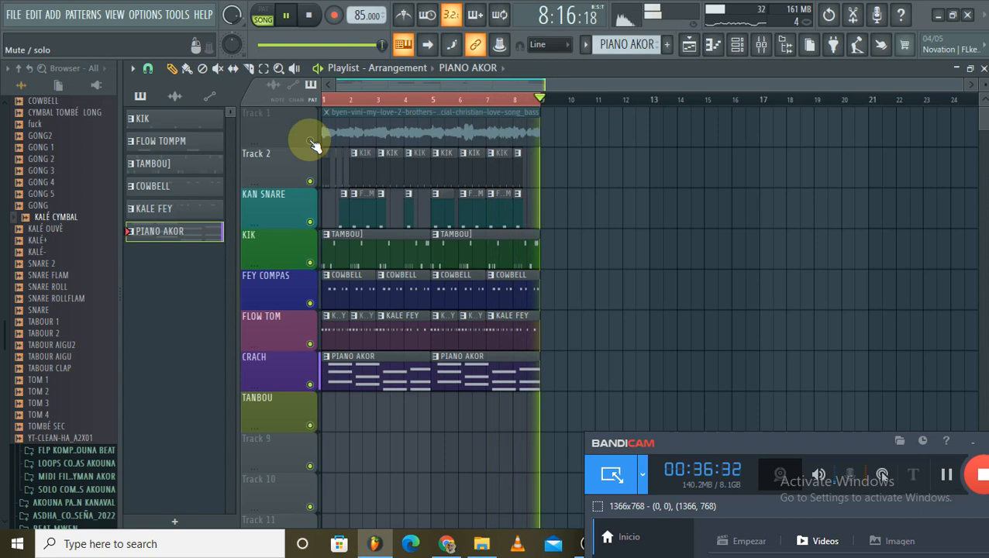
left_click(310, 141)
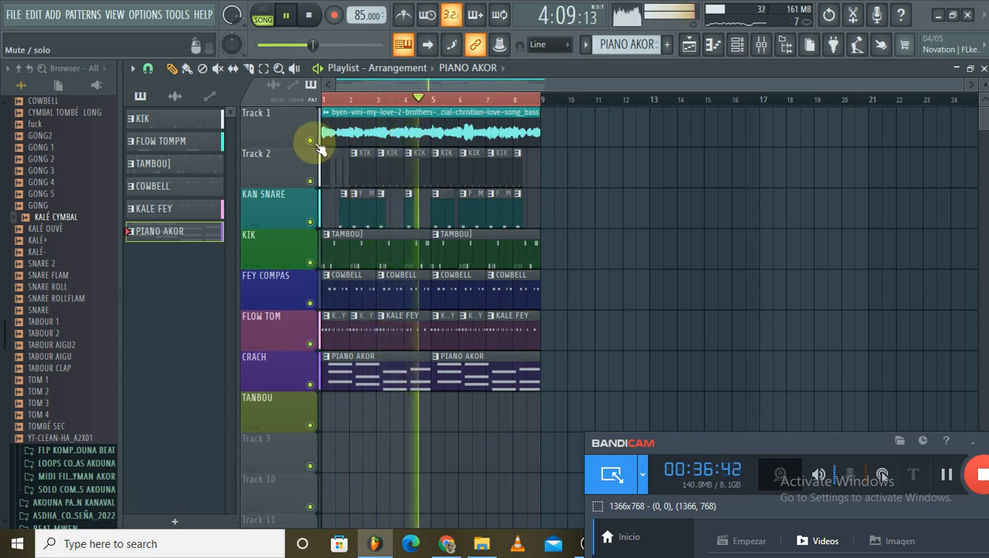
scroll(401, 91, "up", 3)
left_click_drag(402, 89, 287, 119)
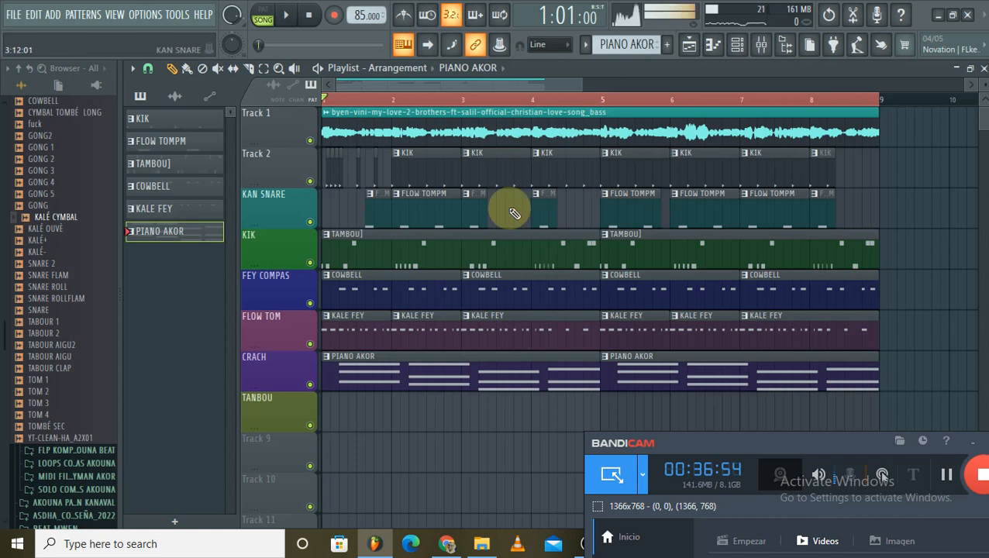
Create a pattern named GUITARE and place two four-bar clips of it on the TANBOU track, at bars 1 and 5
left_click(666, 44)
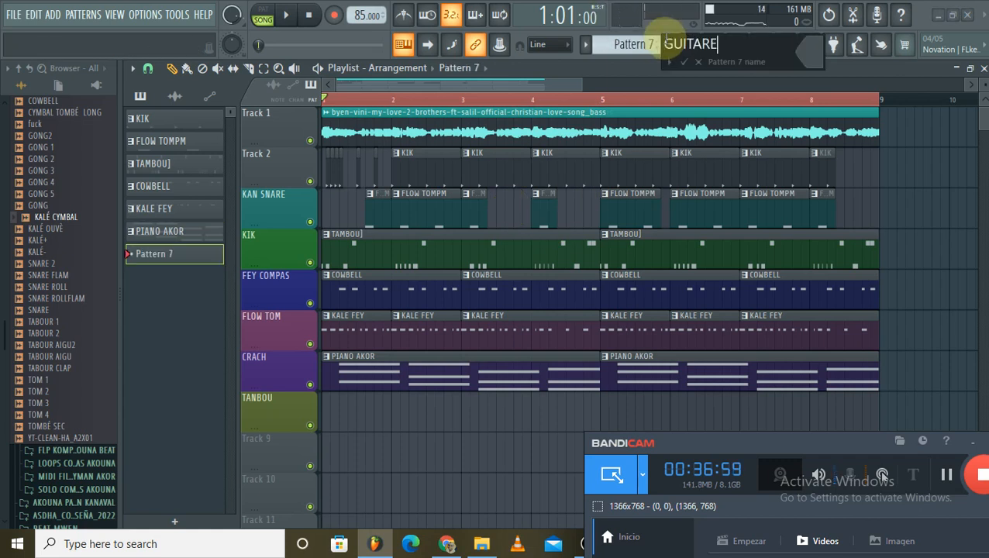
key("Return")
scroll(441, 403, "down", 1)
left_click(403, 374)
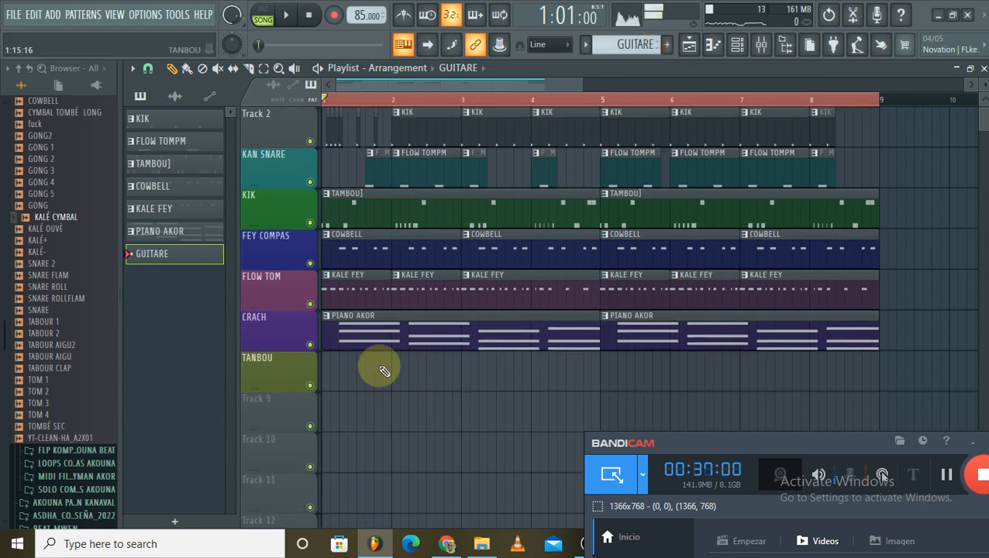
left_click_drag(403, 374, 599, 366)
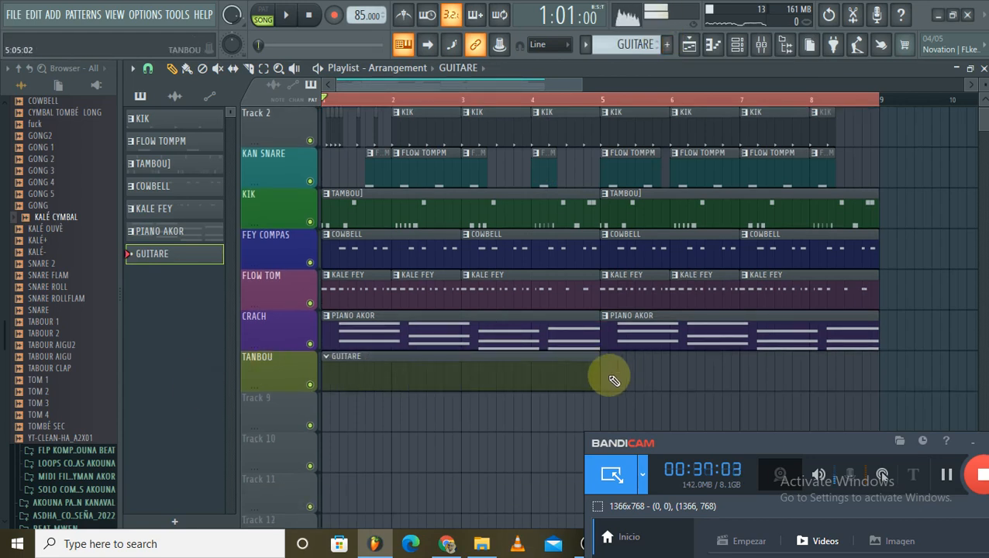
left_click(614, 378)
Add a DirectWave instrument channel to the channel rack, and move its window clear of the pattern list
left_click(736, 45)
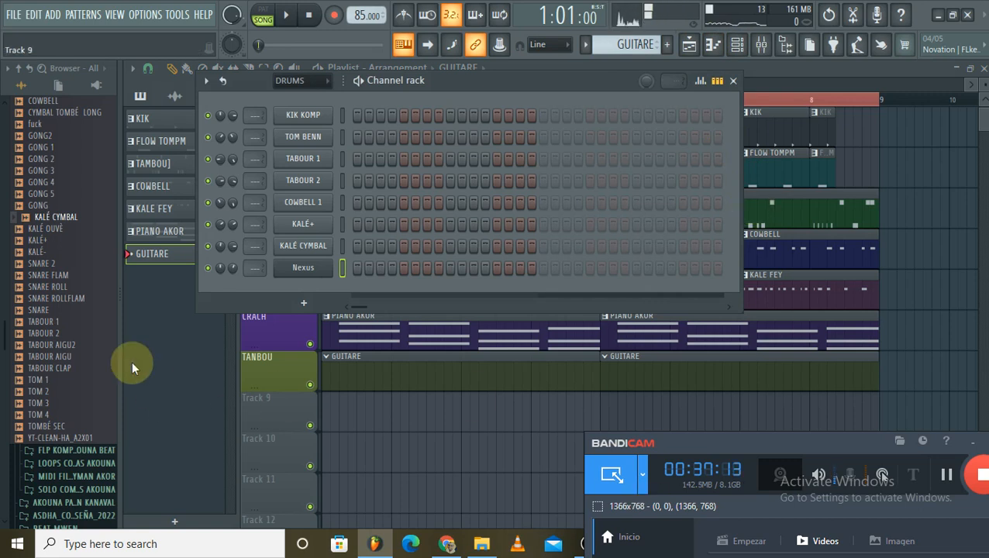
left_click(313, 302)
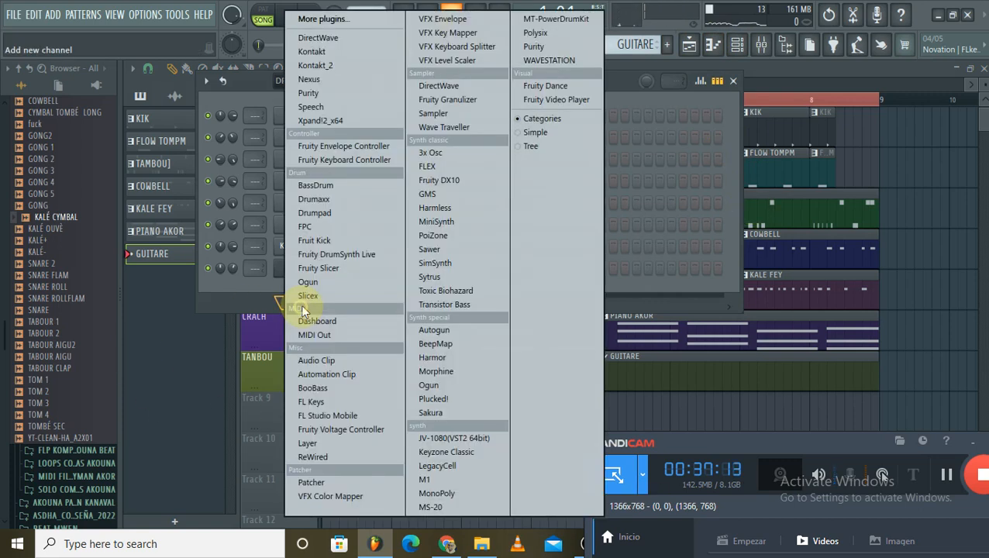
left_click(331, 43)
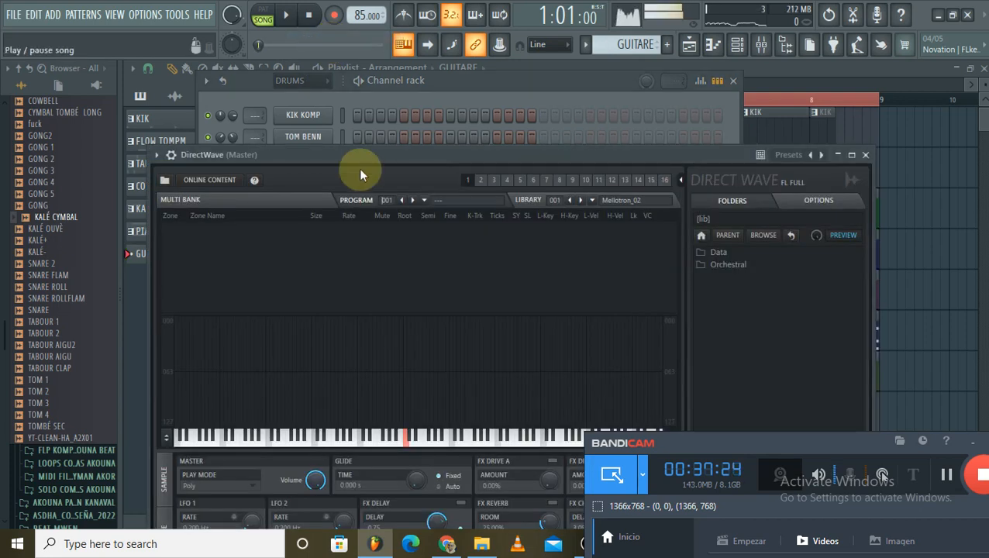
left_click_drag(349, 157, 451, 86)
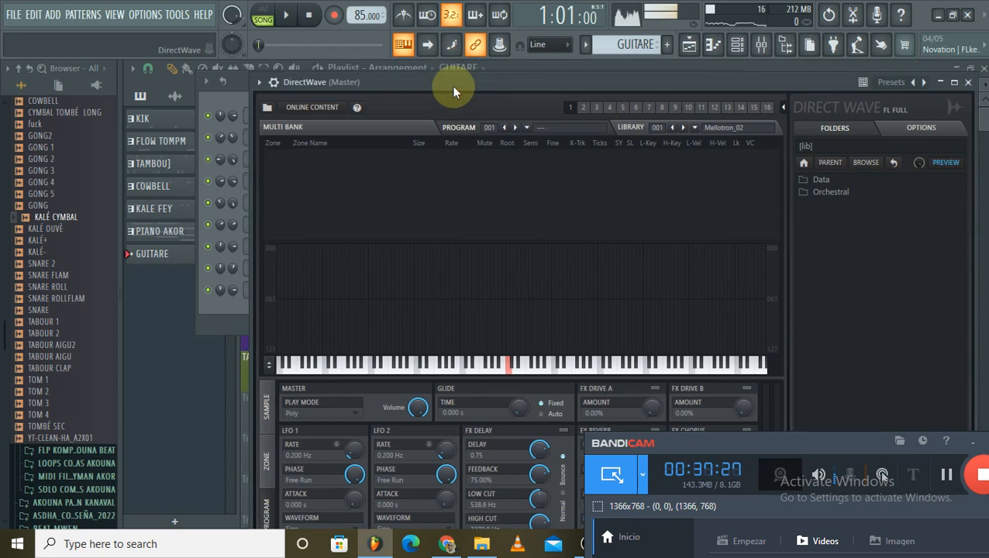
Browse the F: drive to the GUITARE KREYOL folder inside the AKOUNA PAC SON KANAVAL sample pack
scroll(106, 184, "up", 10)
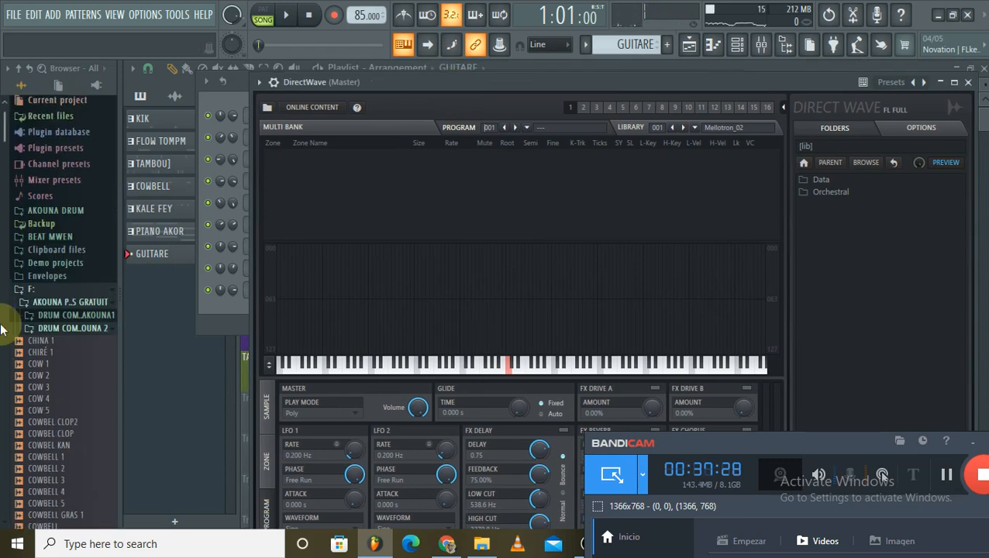
left_click(48, 304)
left_click(45, 294)
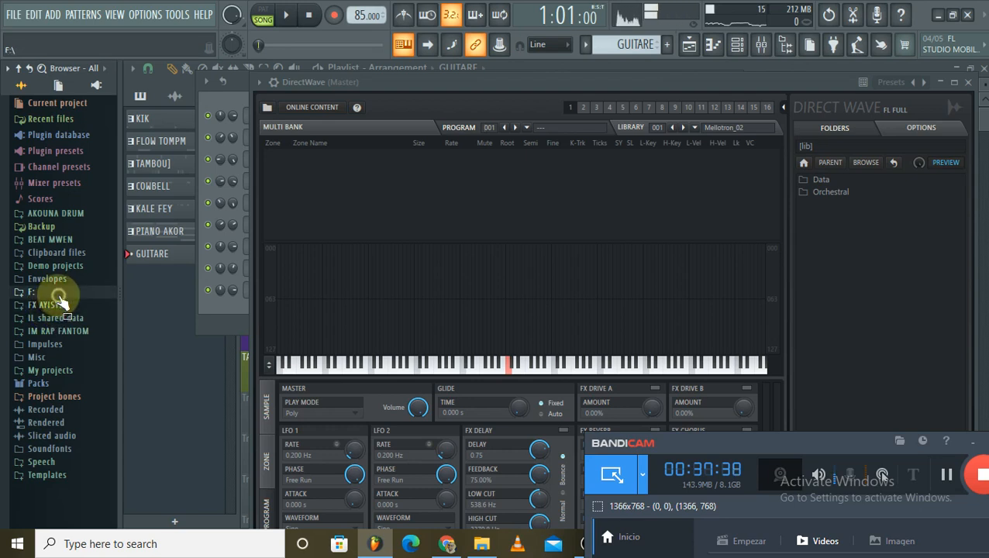
left_click(47, 292)
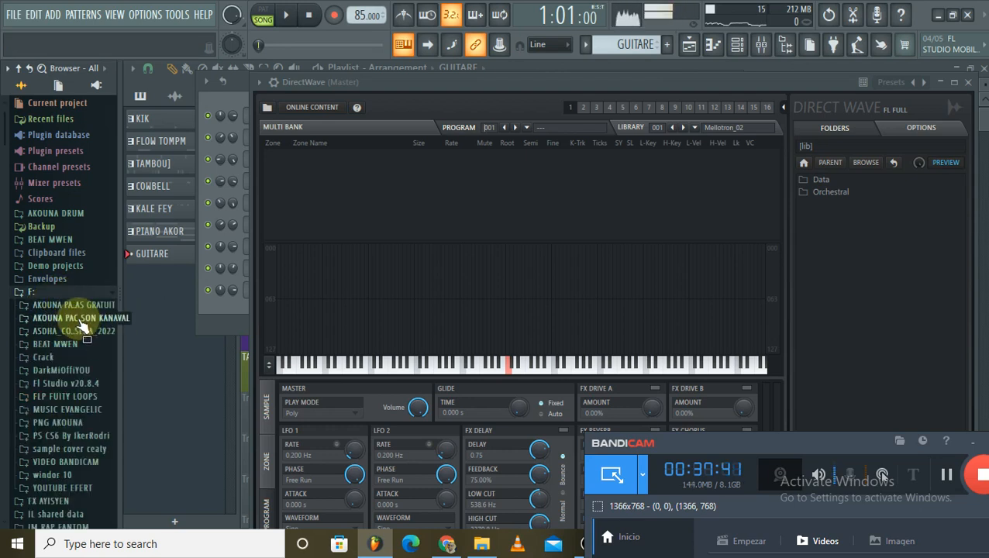
left_click(77, 319)
scroll(54, 256, "down", 5)
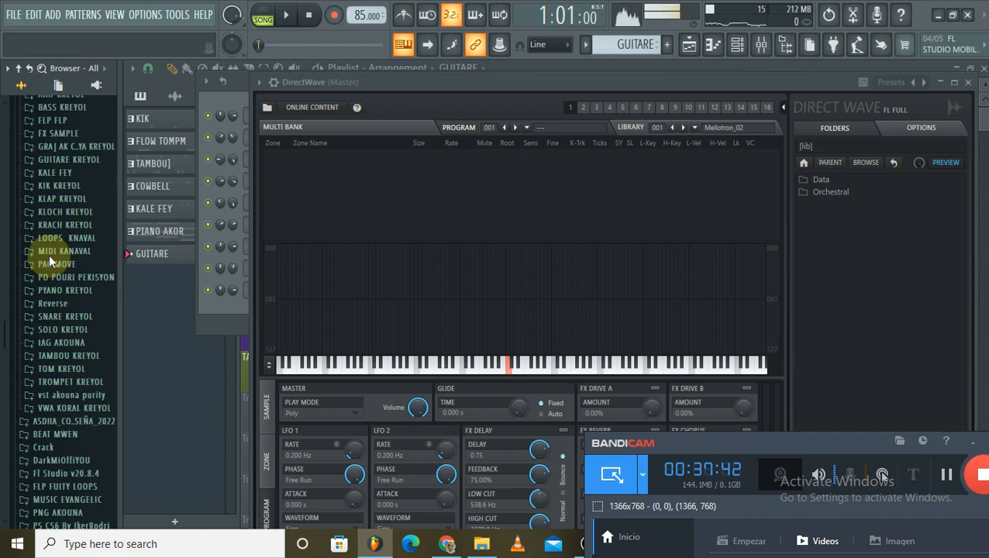
scroll(54, 245, "up", 1)
left_click(58, 203)
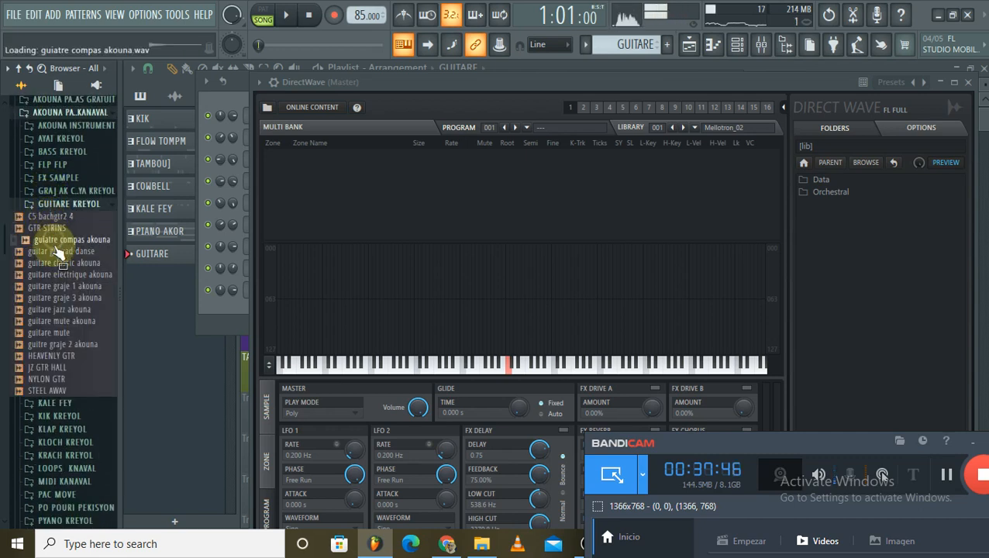
Load the guitare classic akouna sample into DirectWave while the song plays, and move the instrument window so its effects are reachable
left_click(285, 15)
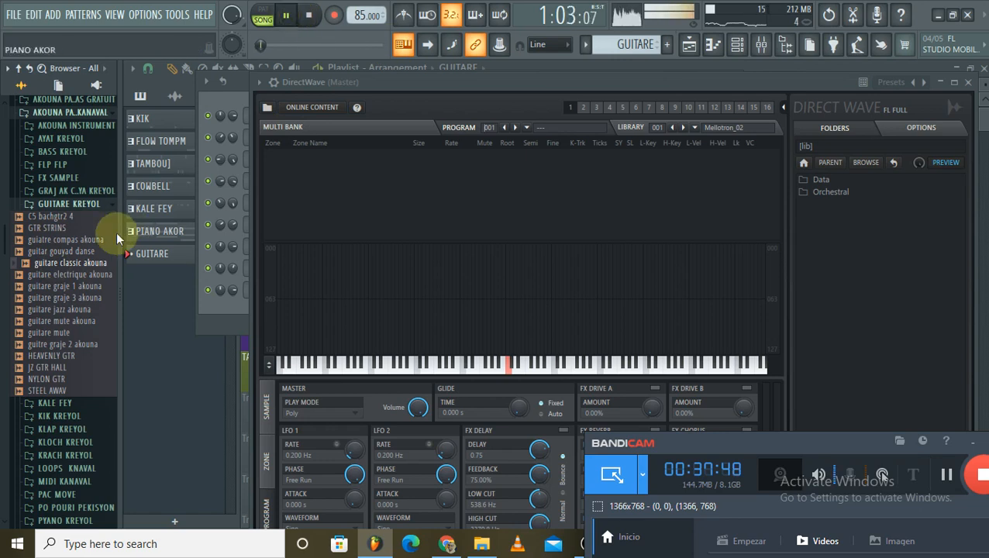
left_click_drag(77, 267, 393, 282)
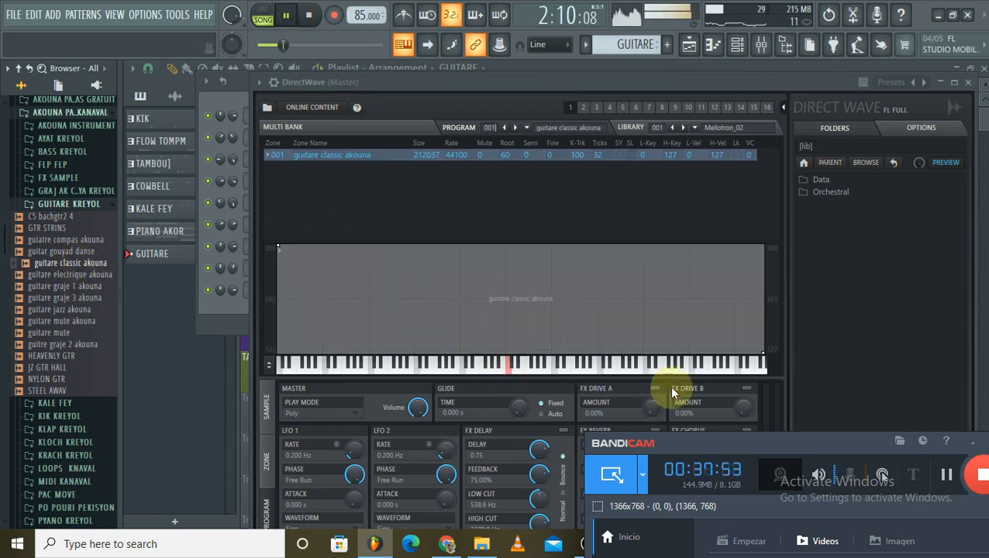
left_click_drag(587, 76, 478, 53)
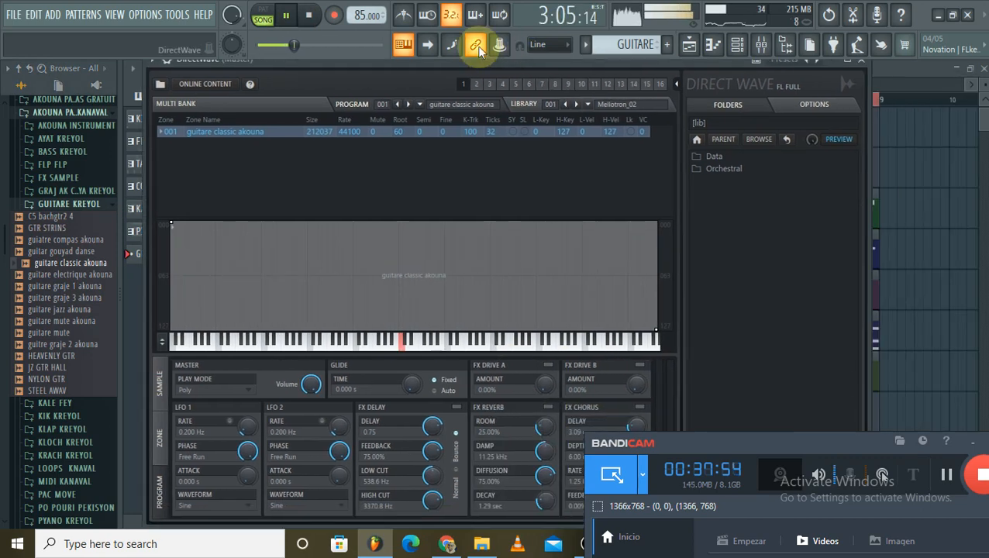
Enable chorus, reverb and both drive effects in DirectWave, with Drive A at 66.80% and Drive B at 50.81%
left_click(637, 406)
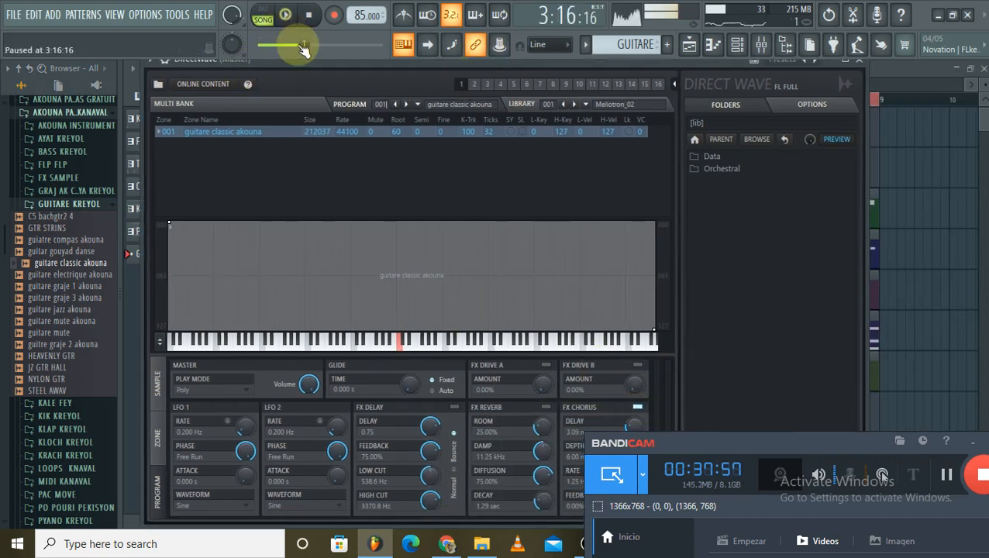
left_click(546, 408)
left_click(552, 364)
left_click(637, 364)
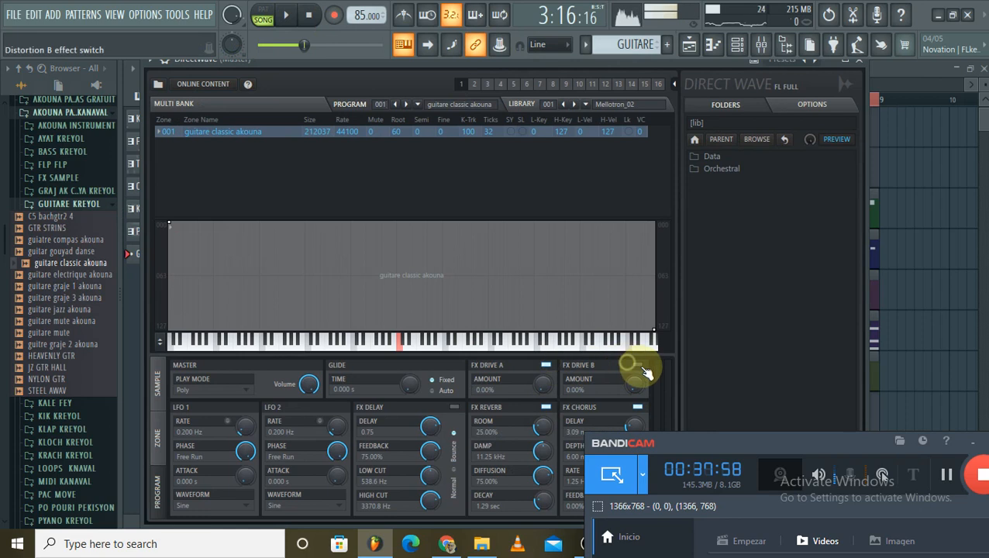
left_click_drag(535, 385, 536, 363)
left_click(469, 344)
left_click_drag(635, 385, 636, 366)
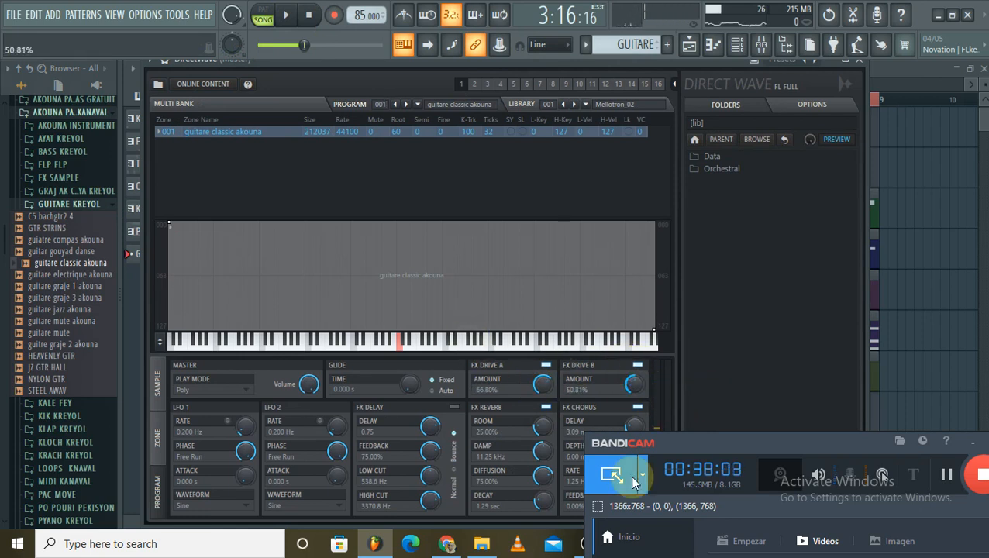
right_click(633, 385)
Audition the guitar on the DirectWave keyboard, view the channel's settings, and rehearse notes over the song playback
left_click_drag(344, 340, 418, 353)
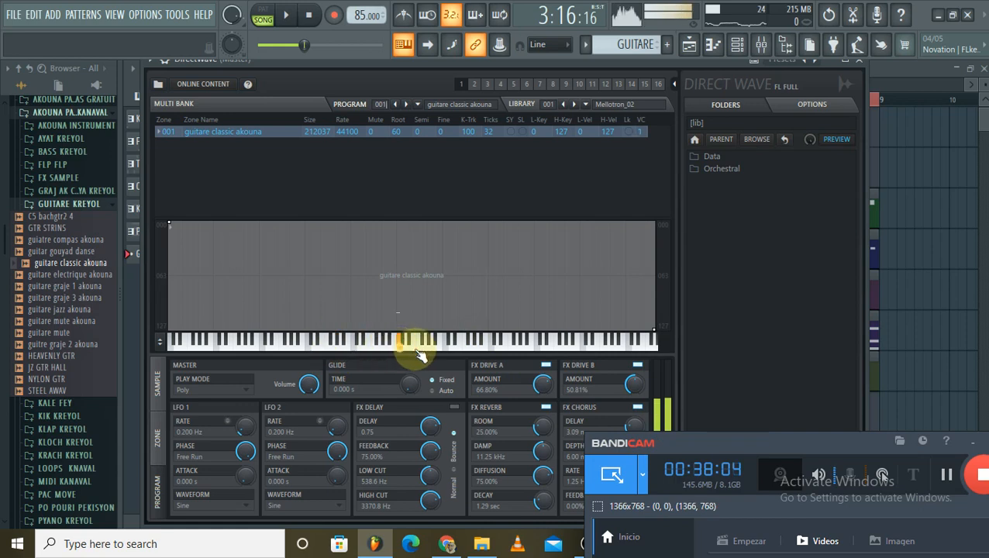
left_click(858, 67)
left_click(299, 290)
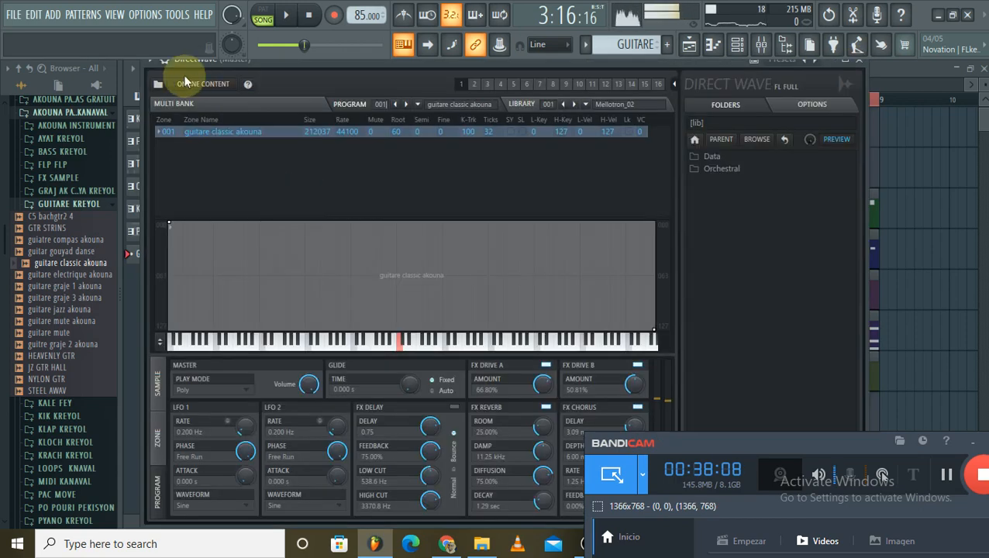
left_click(166, 63)
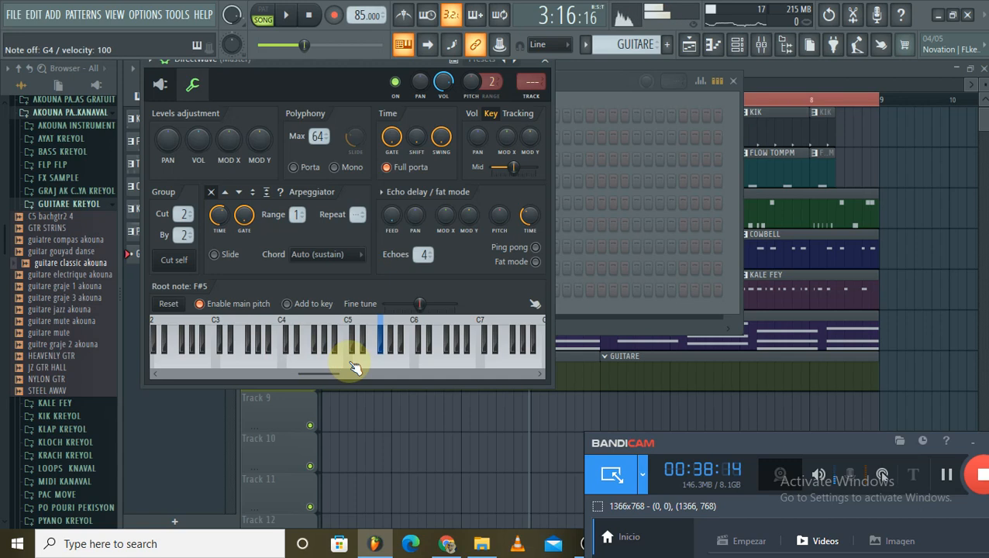
key("space")
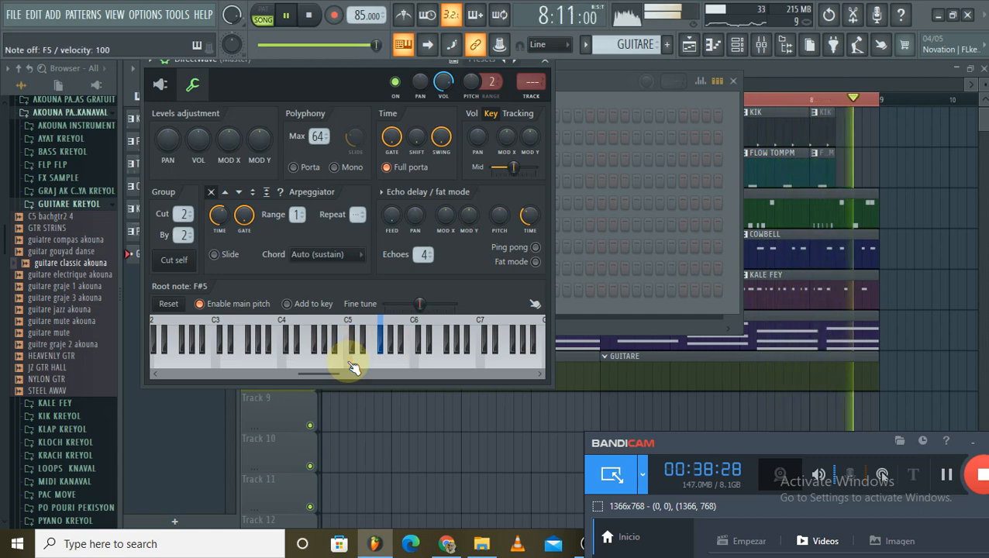
key("space")
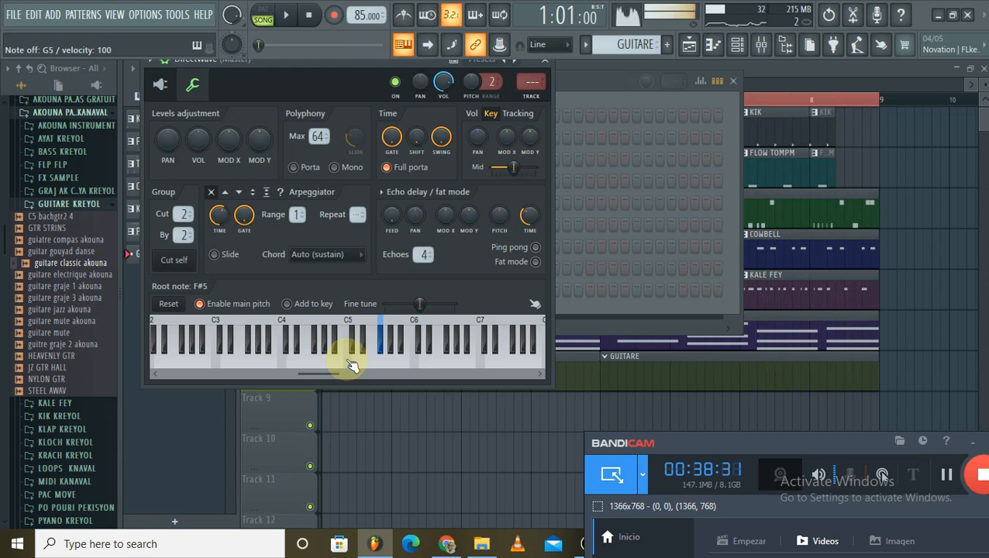
left_click(159, 85)
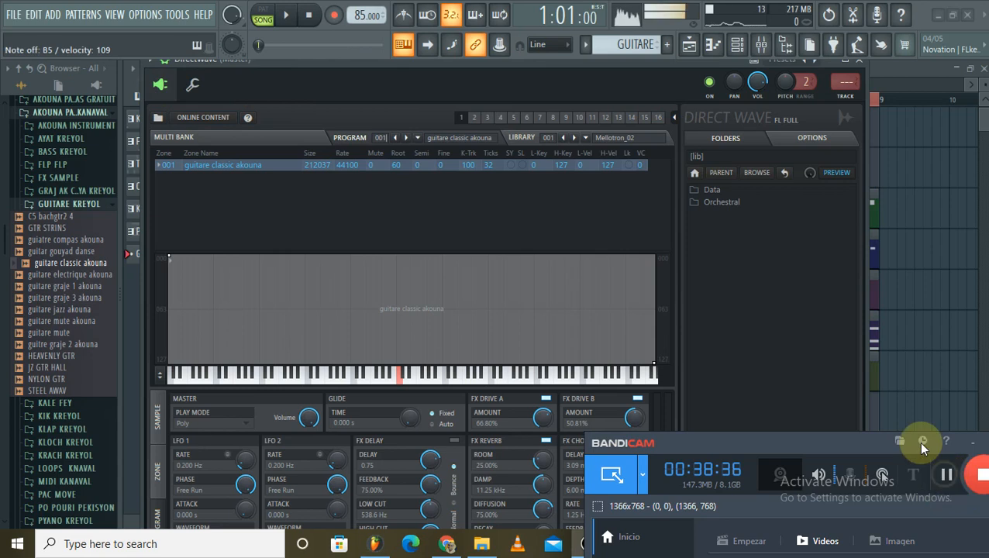
Rehearse over the arrangement, and record a four-bar guitar melody into the GUITARE pattern from bar 1
left_click(969, 282)
left_click(286, 17)
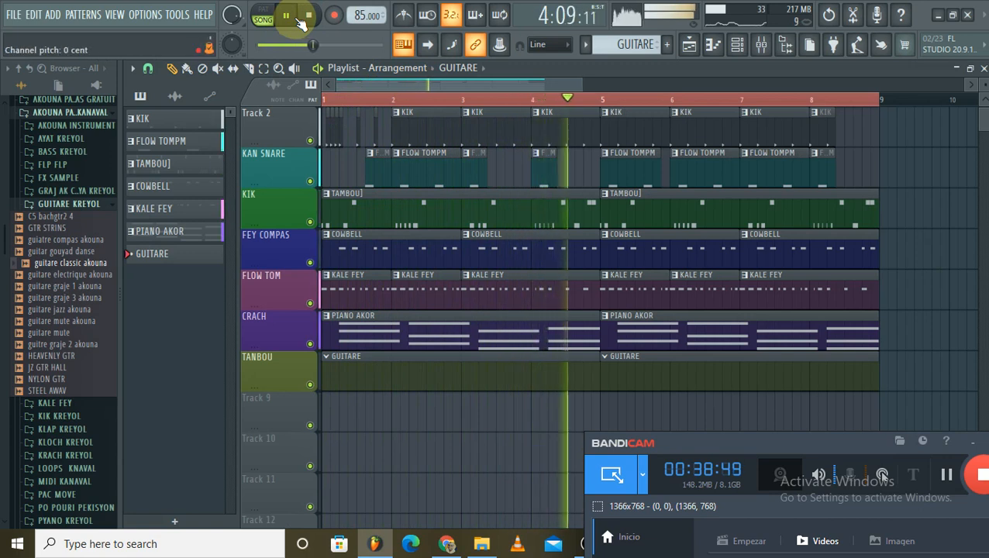
left_click(302, 21)
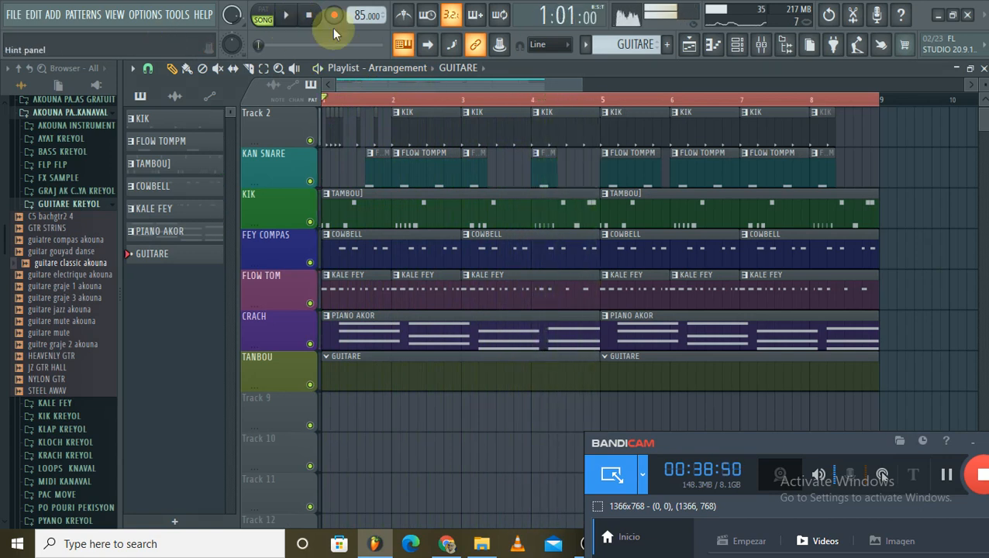
left_click(335, 21)
left_click(536, 431)
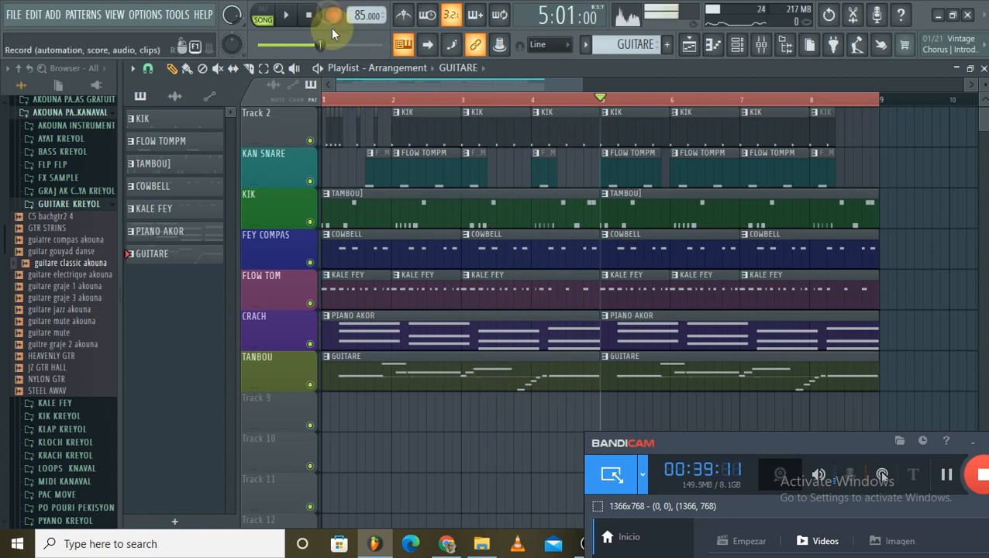
Play the song and lower the DirectWave channel's volume to about 33% in the channel rack
left_click(748, 42)
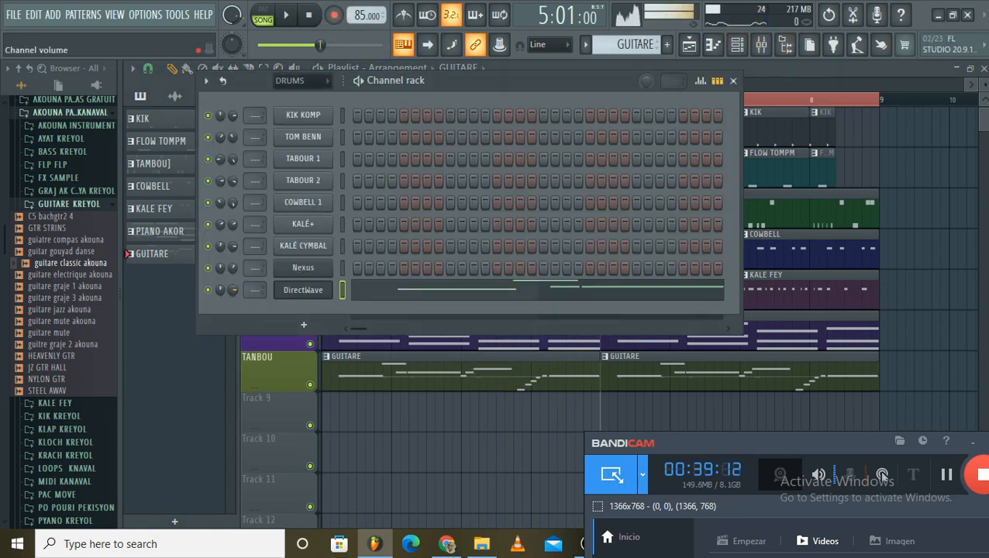
key("space")
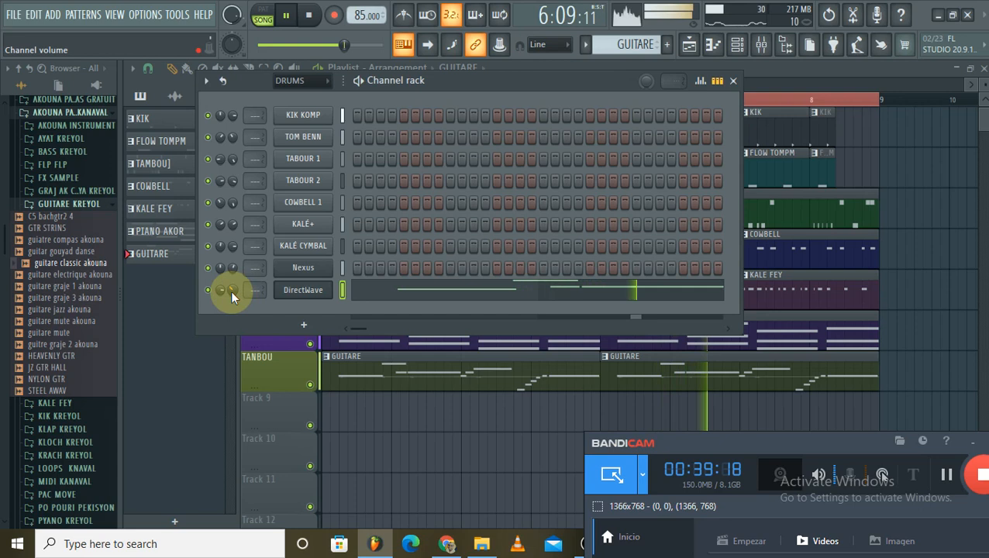
scroll(231, 289, "down", 8)
scroll(231, 289, "down", 1)
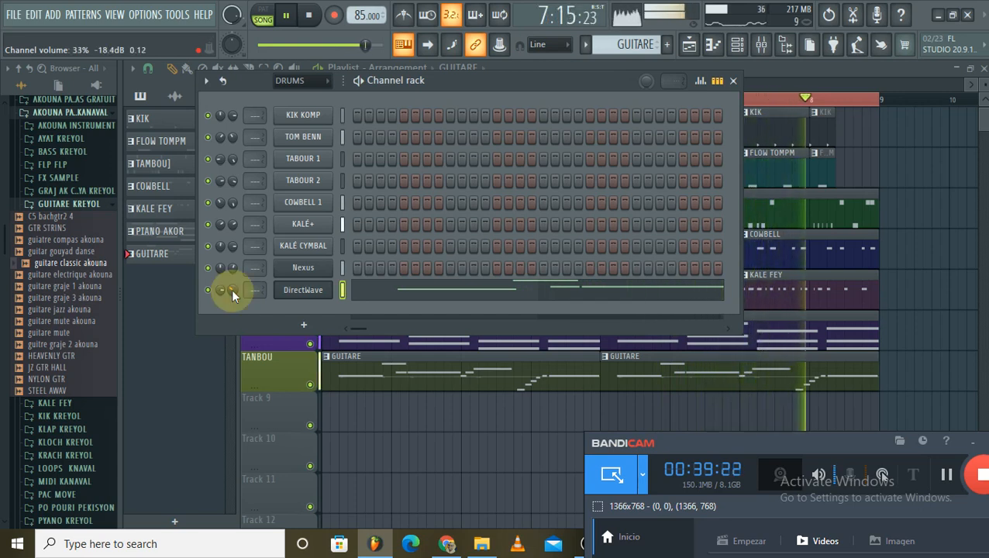
key("space")
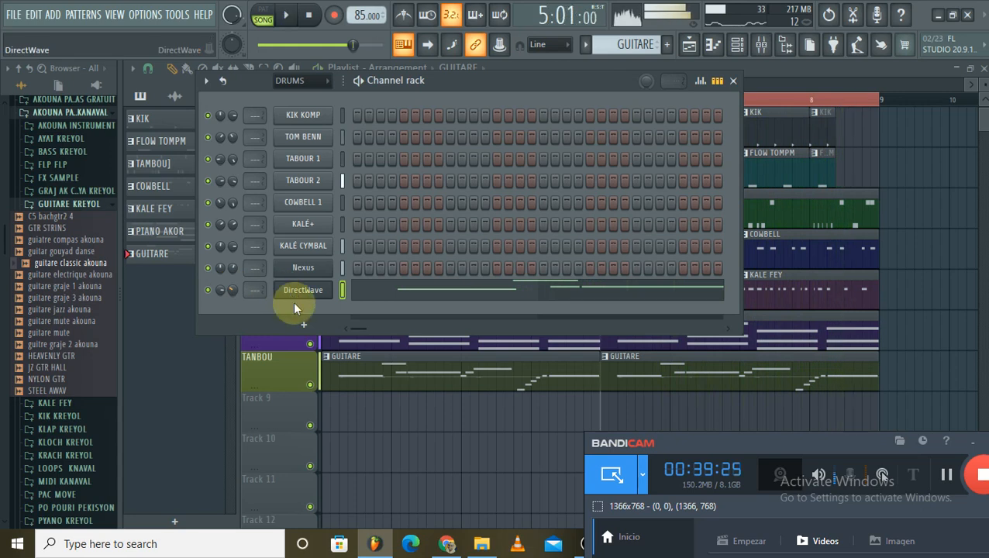
Clone the DirectWave channel, load the guiatre compas akouna sample into the clone, and return to the playlist
right_click(310, 290)
left_click(363, 417)
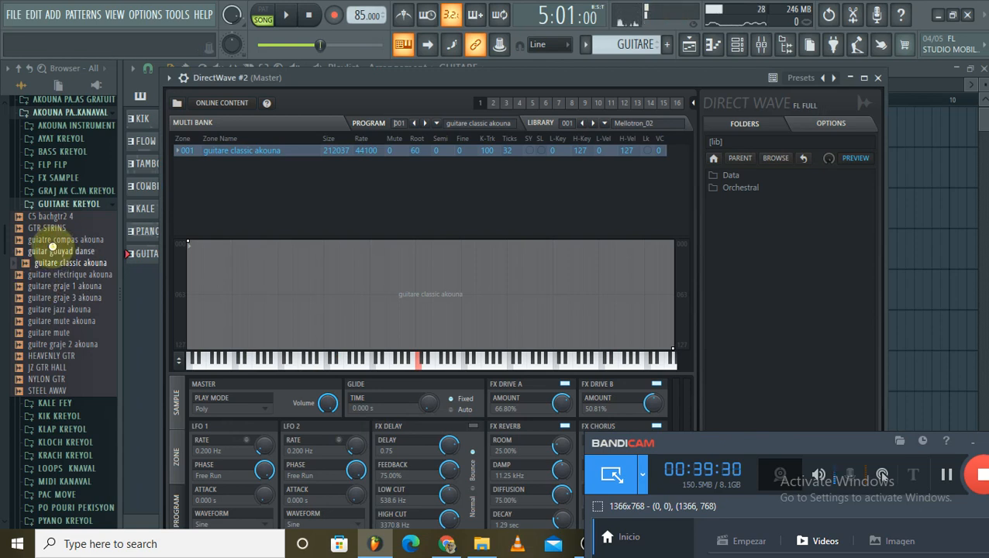
left_click_drag(54, 240, 333, 159)
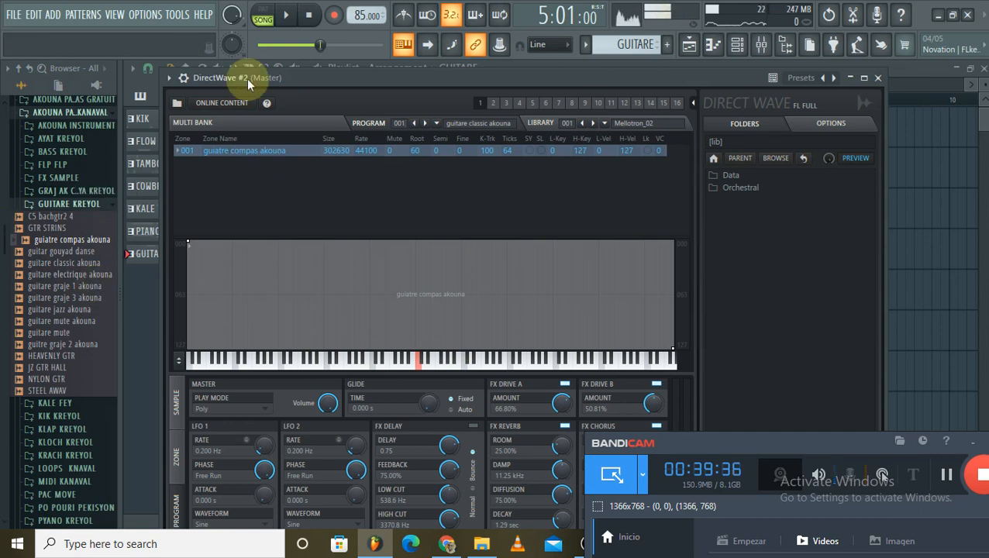
left_click_drag(351, 77, 351, 114)
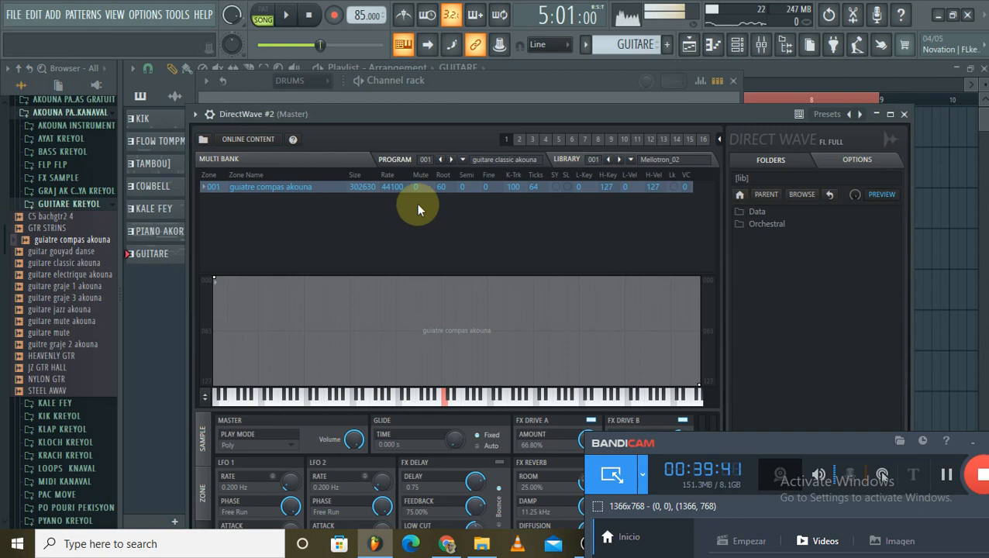
left_click(904, 114)
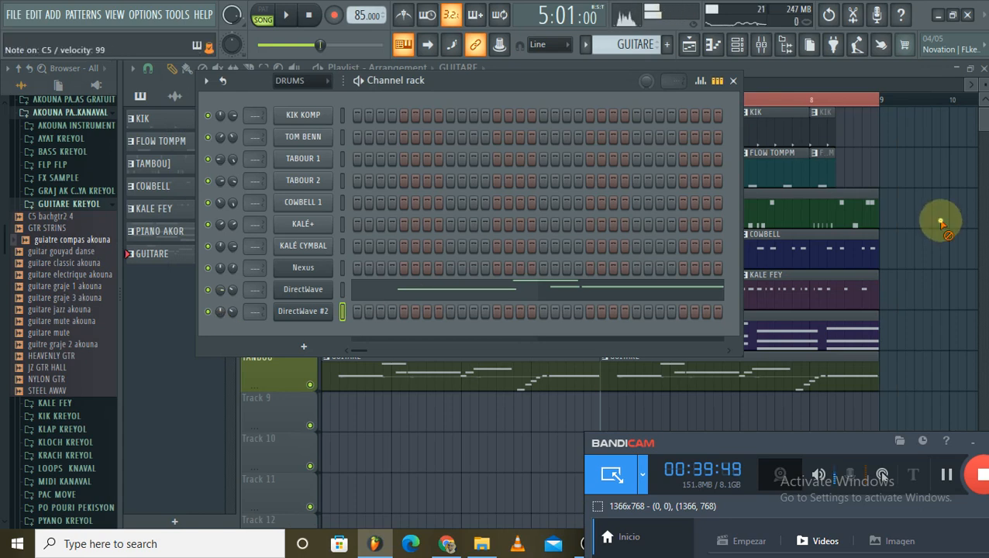
key("F6")
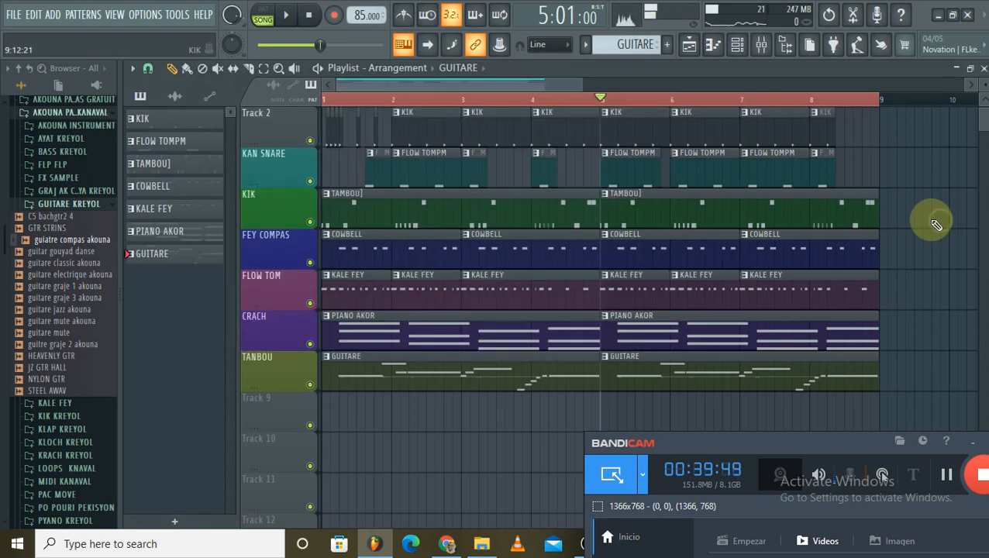
left_click(668, 45)
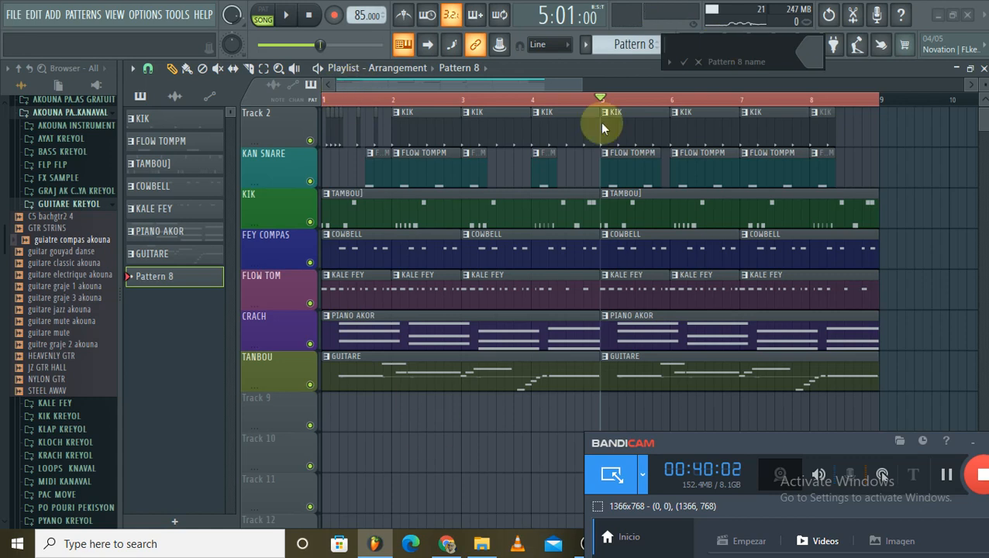
left_click(683, 62)
left_click_drag(382, 395, 318, 416)
left_click_drag(386, 409, 582, 395)
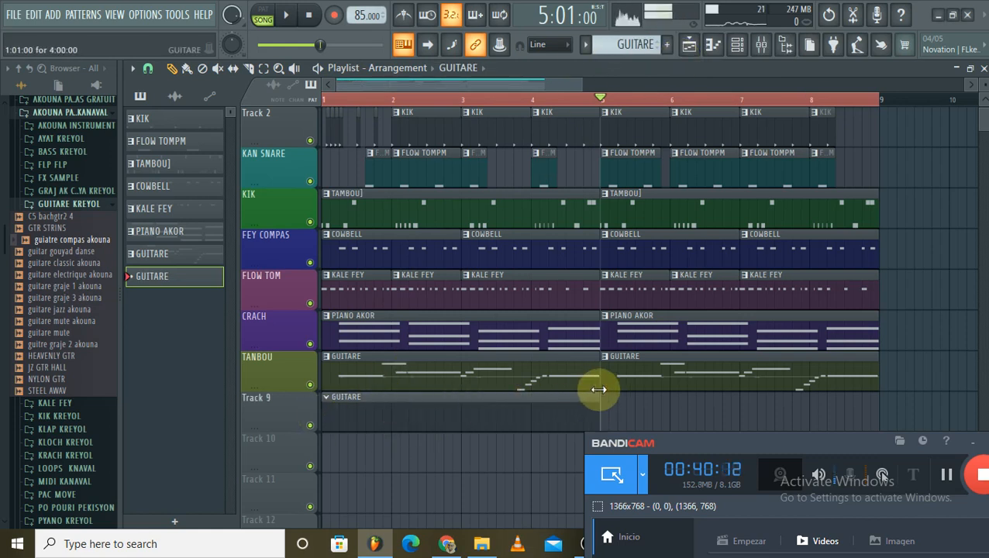
left_click(631, 44)
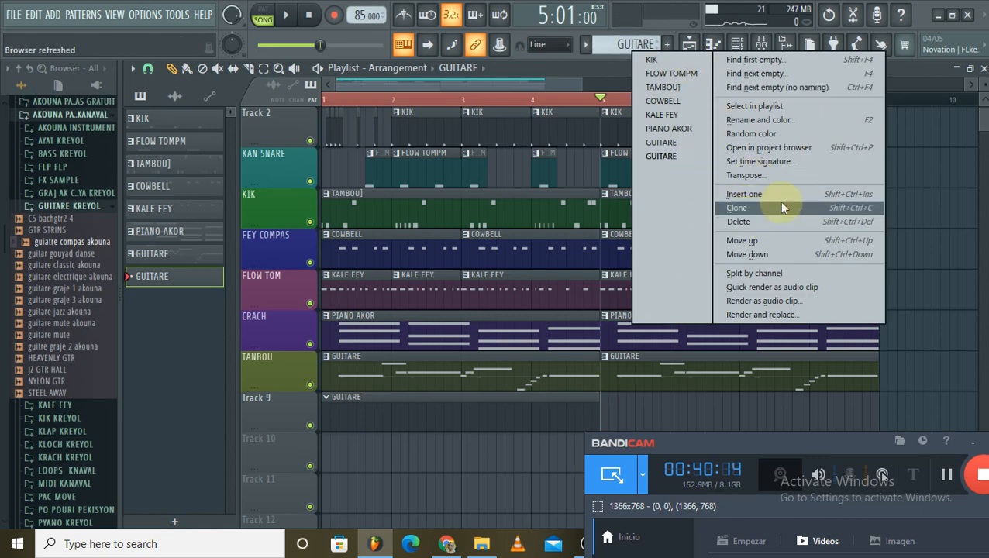
left_click(737, 221)
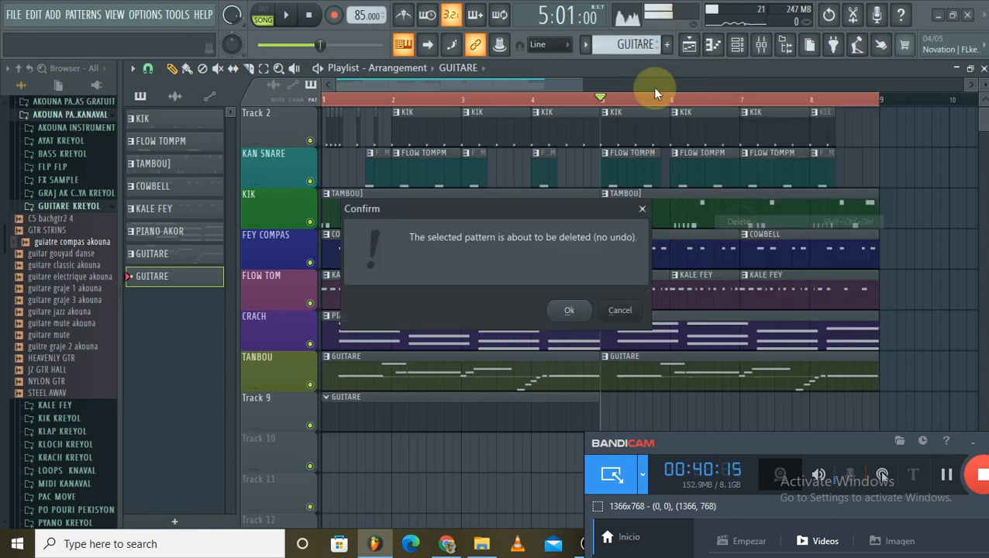
left_click(568, 311)
Create a pattern named GUIAtrew and place a one-bar clip of it on Track 9 at bar 1
left_click(634, 44)
left_click(665, 44)
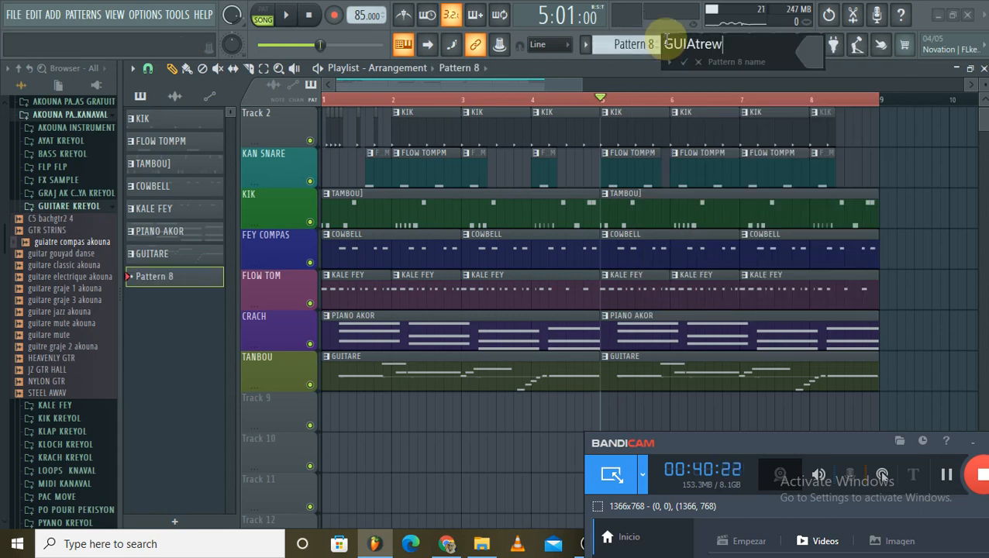
type("GUIAtrew")
key("Return")
left_click(346, 416)
left_click_drag(361, 416, 303, 393)
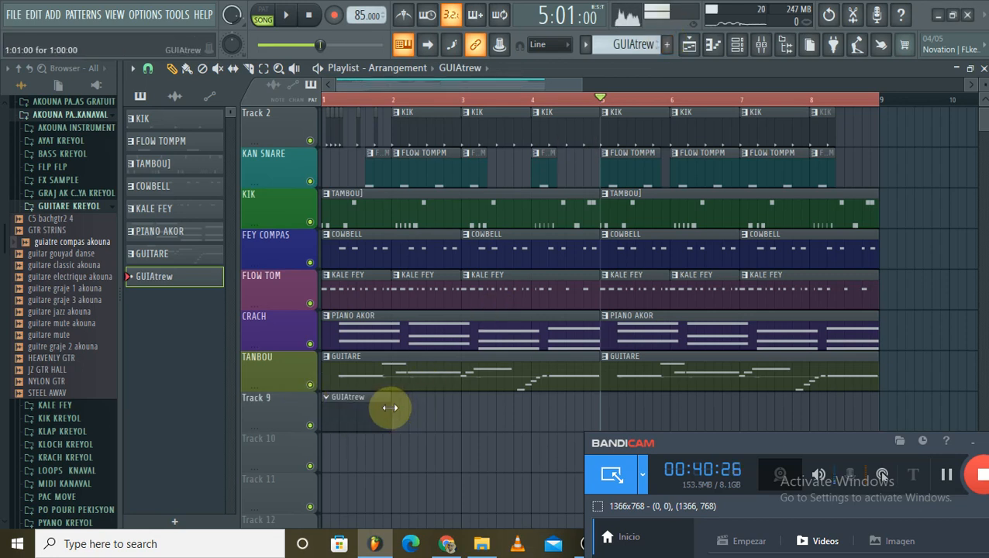
Extend the GUIAtrew clip on Track 9 to four bars and place a second four-bar clip at bar 5
left_click_drag(390, 407, 583, 398)
left_click(604, 403)
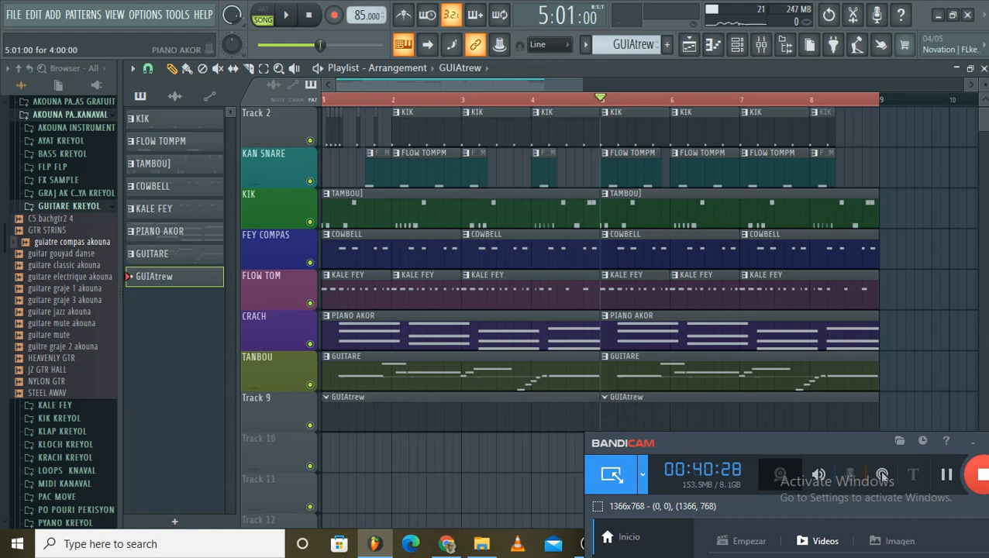
Rehearse over the arrangement from bar 1, and record a four-bar guitar melody into the GUIAtrew pattern
left_click_drag(542, 99, 141, 99)
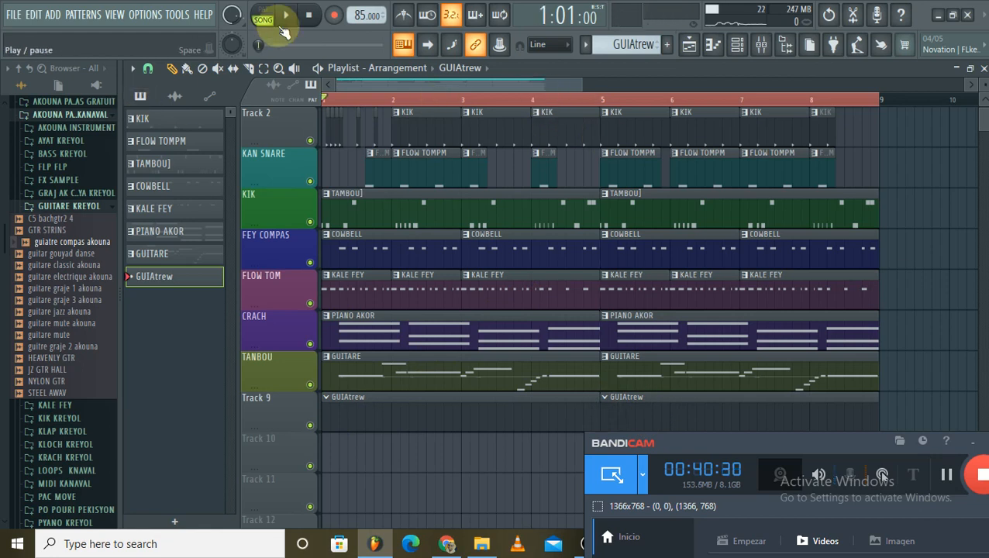
left_click(284, 27)
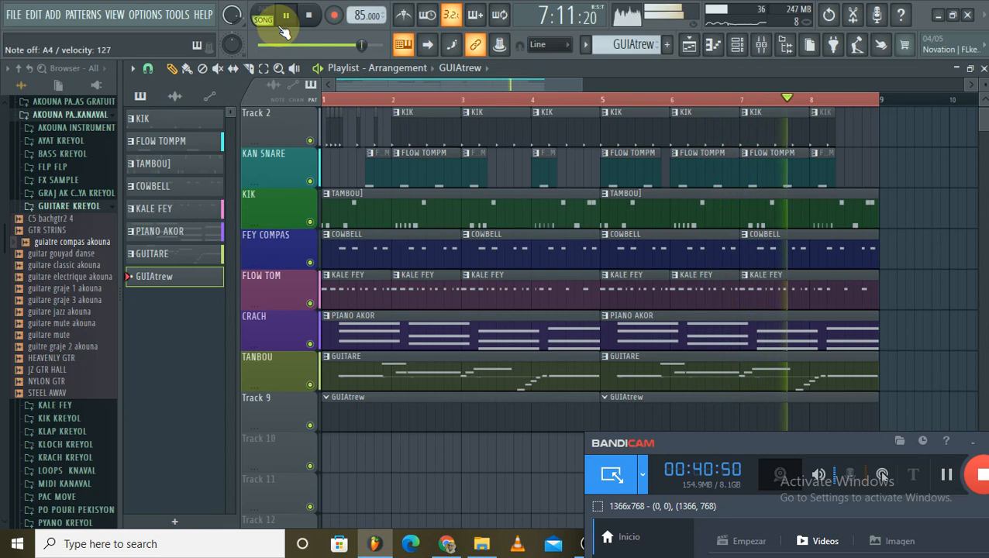
key("space")
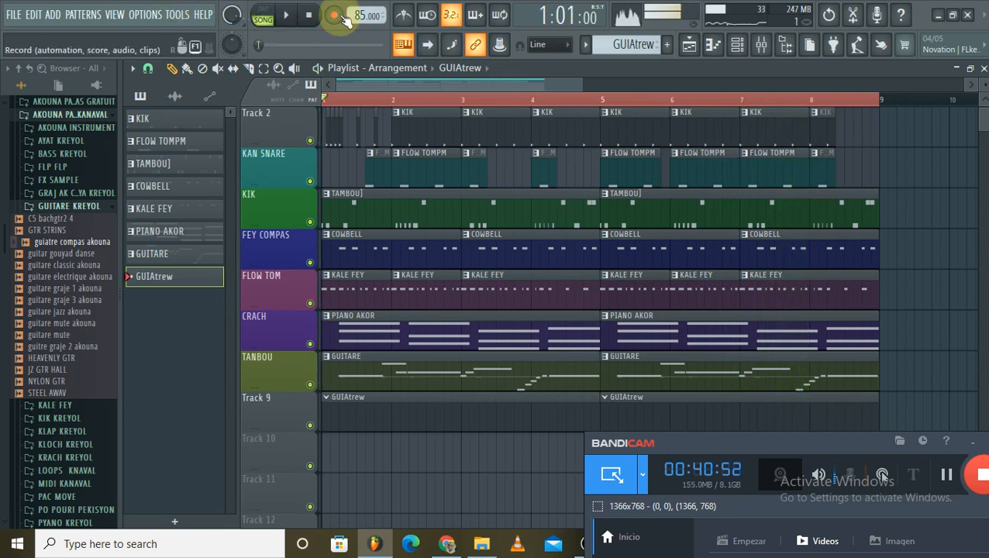
key("r")
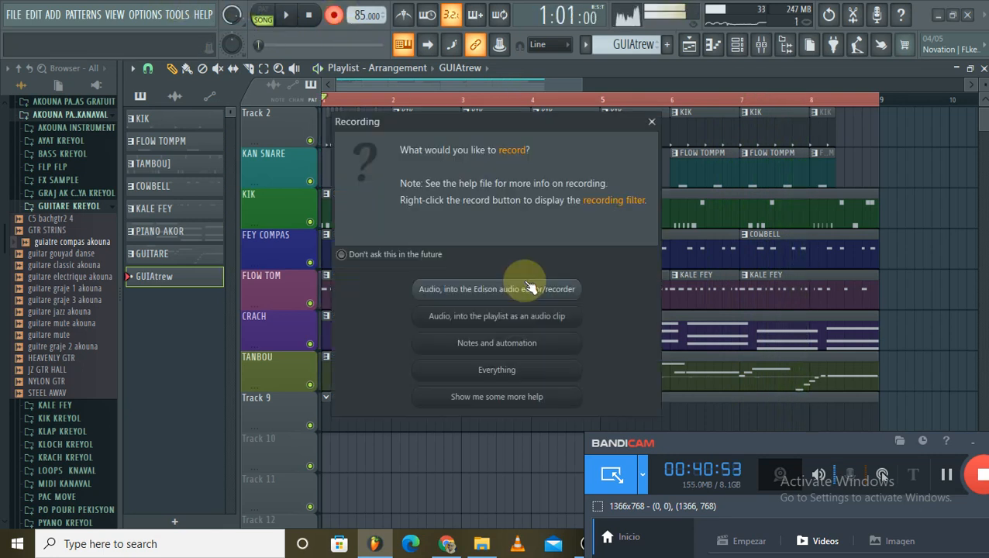
left_click(516, 370)
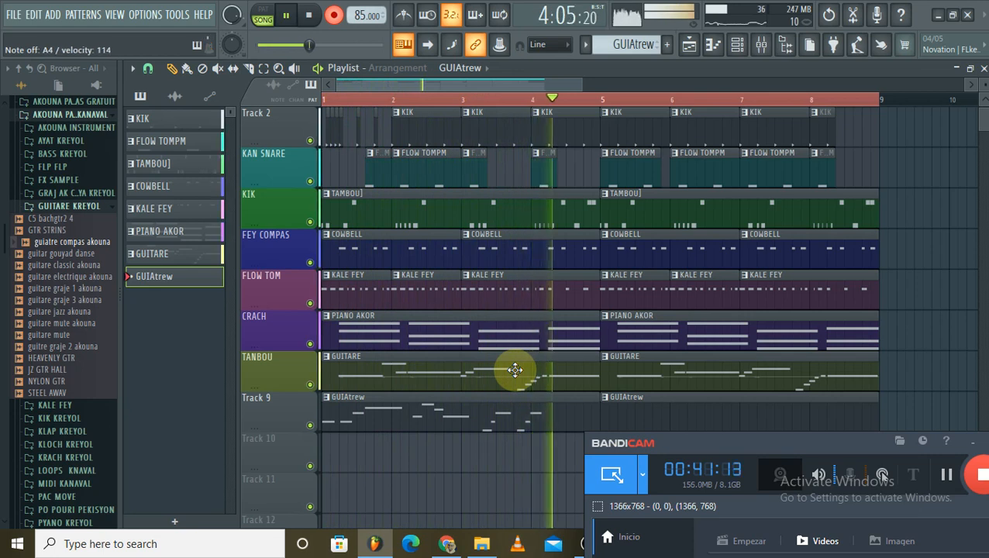
key("space")
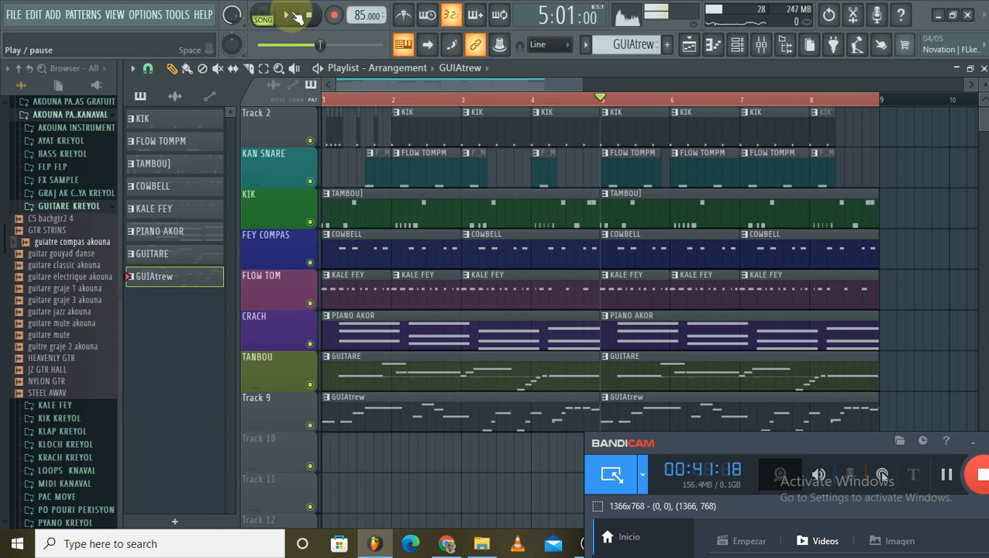
Play the song and pan the DirectWave #2 channel about 13% left in the channel rack
left_click(294, 14)
left_click(735, 44)
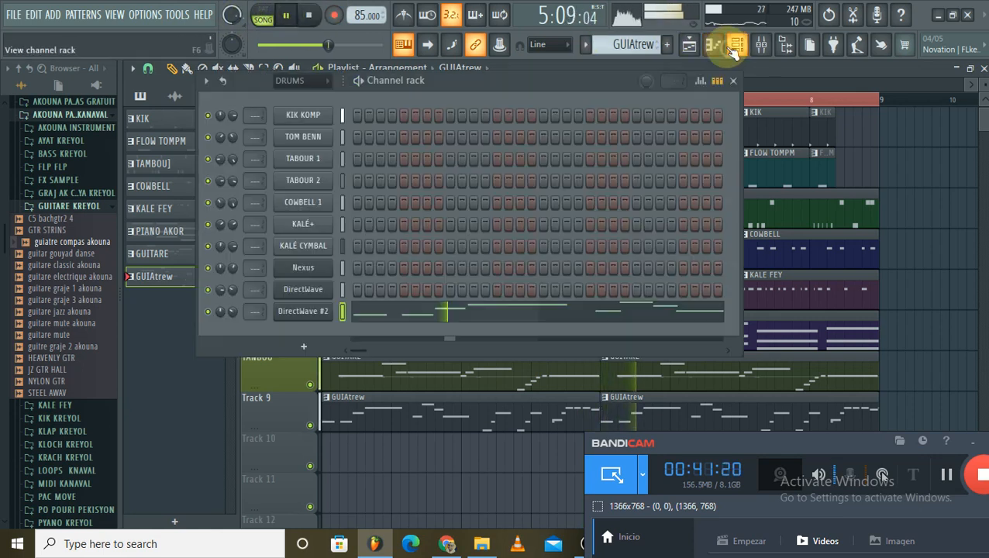
left_click_drag(218, 312, 218, 312)
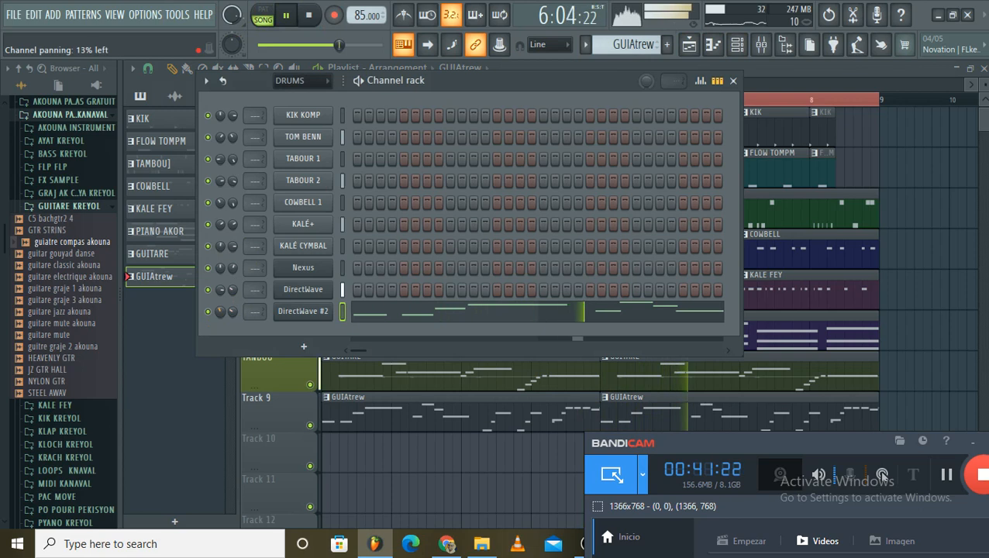
left_click_drag(220, 312, 233, 315)
left_click(885, 157)
Mute Track 1 and move its overlapping bass audio clip to Track 10, leaving the vocals clip on Track 1
scroll(344, 140, "up", 1)
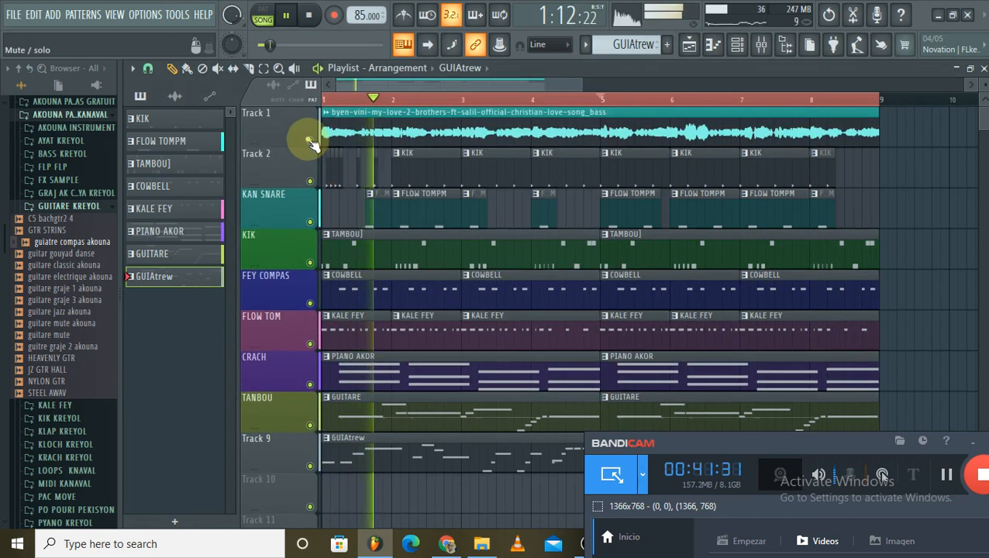
left_click(310, 140)
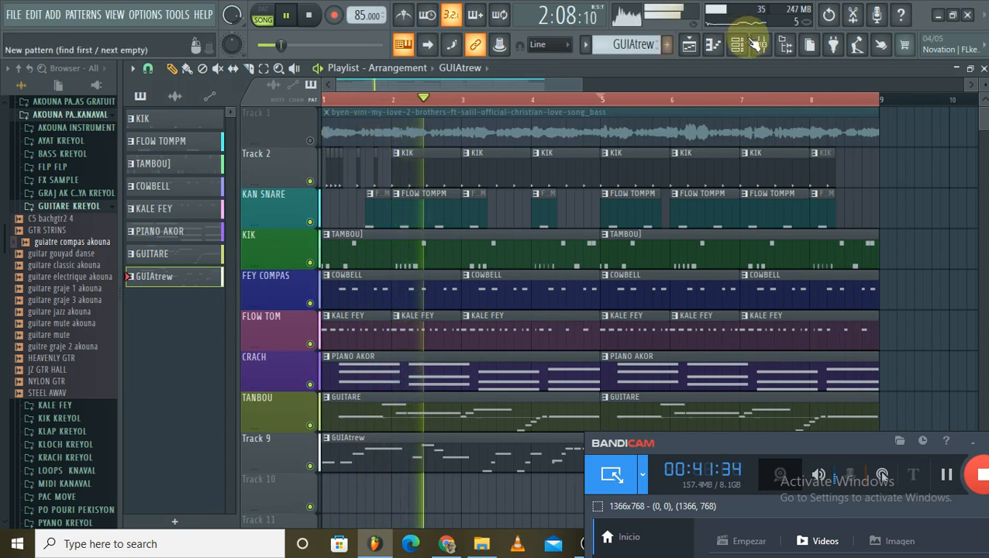
left_click_drag(388, 127, 356, 407)
scroll(327, 405, "down", 1)
scroll(325, 156, "up", 3)
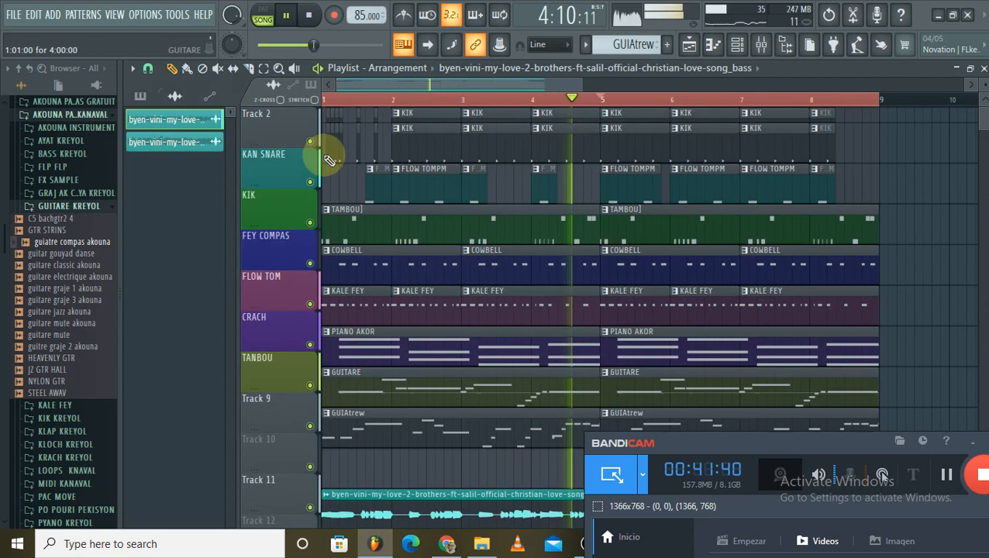
scroll(325, 154, "up", 1)
scroll(379, 464, "down", 3)
left_click_drag(373, 405, 355, 378)
scroll(355, 373, "up", 3)
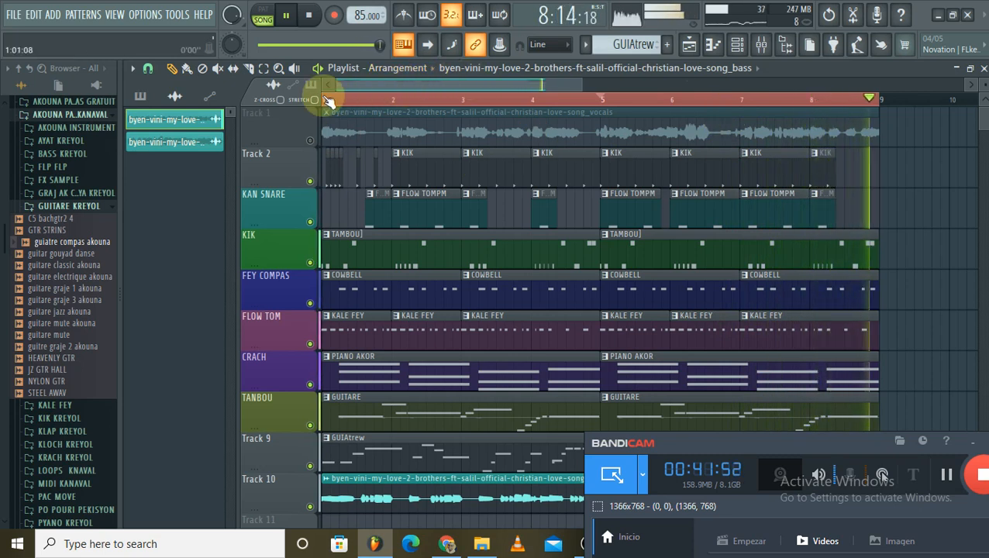
Unmute the vocals on Track 1, listen to the arrangement, and return the stopped song position to bar 1
left_click(312, 139)
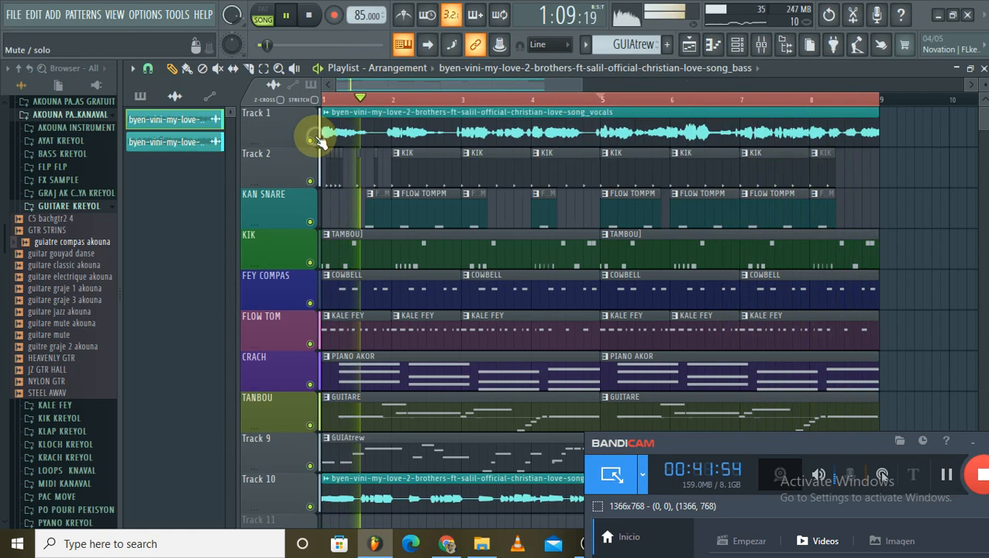
scroll(437, 107, "down", 1)
scroll(504, 124, "down", 3)
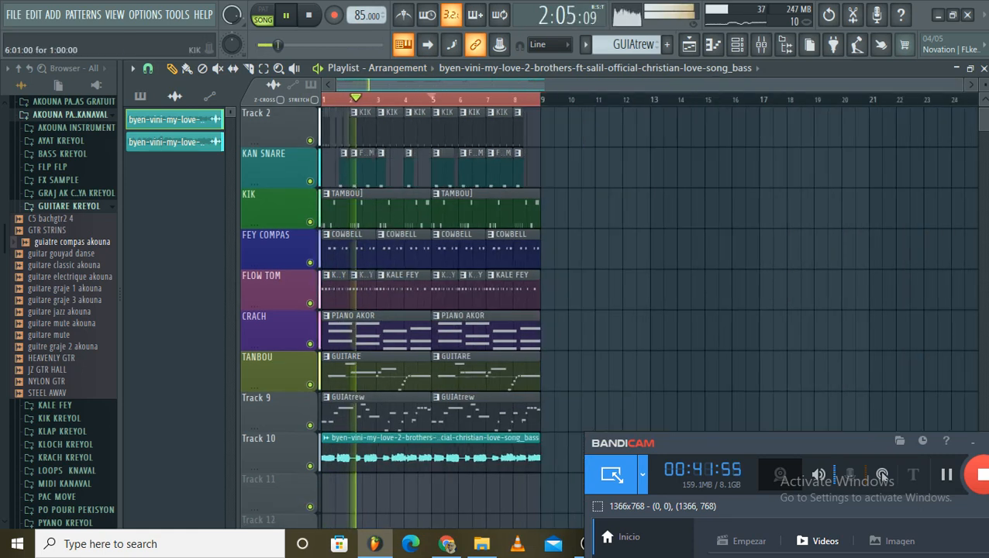
mouse_move(984, 84)
left_mouse_down()
mouse_move(984, 116)
mouse_move(984, 97)
left_mouse_up()
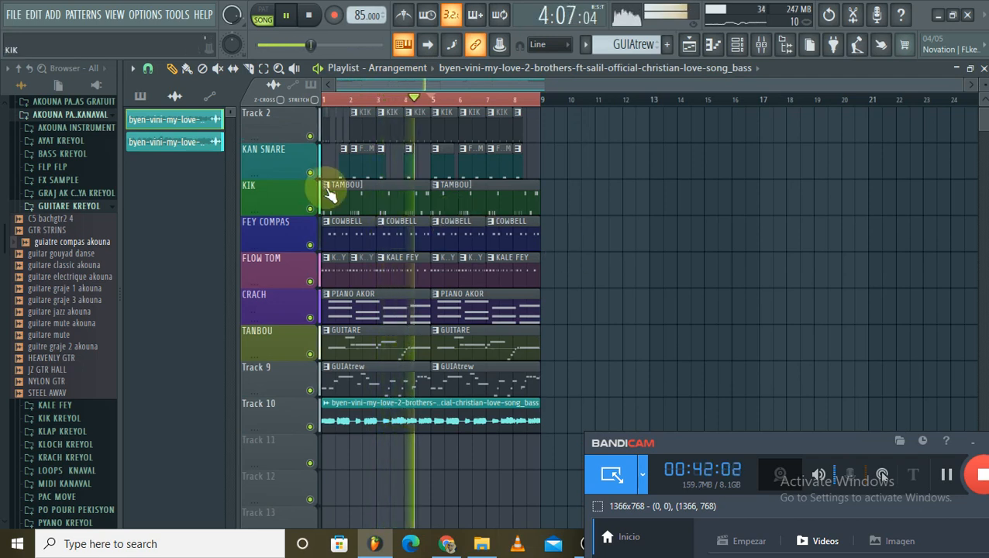
key("space")
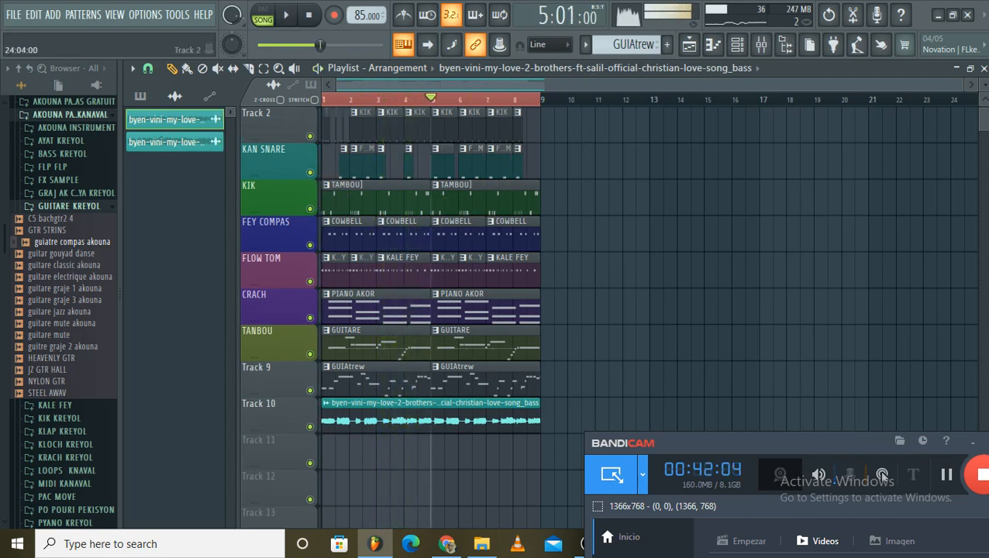
left_click_drag(984, 96, 984, 101)
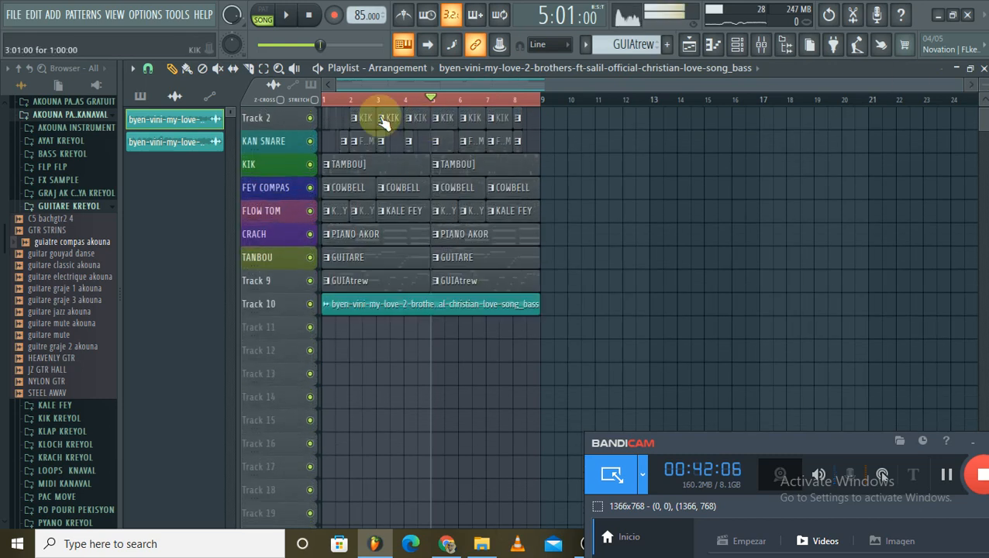
left_click_drag(370, 97, 232, 111)
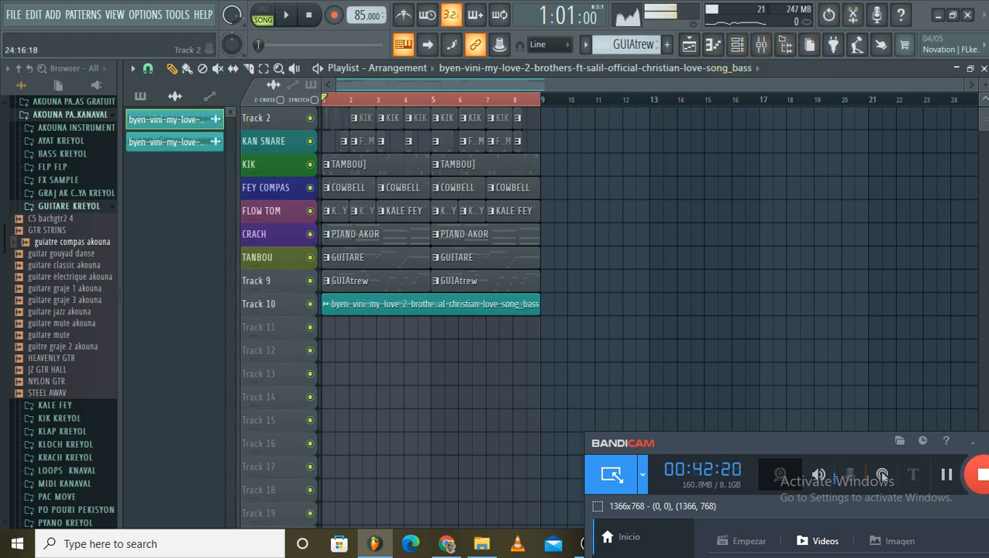
mouse_move(986, 87)
left_mouse_down()
mouse_move(985, 78)
mouse_move(986, 87)
left_mouse_up()
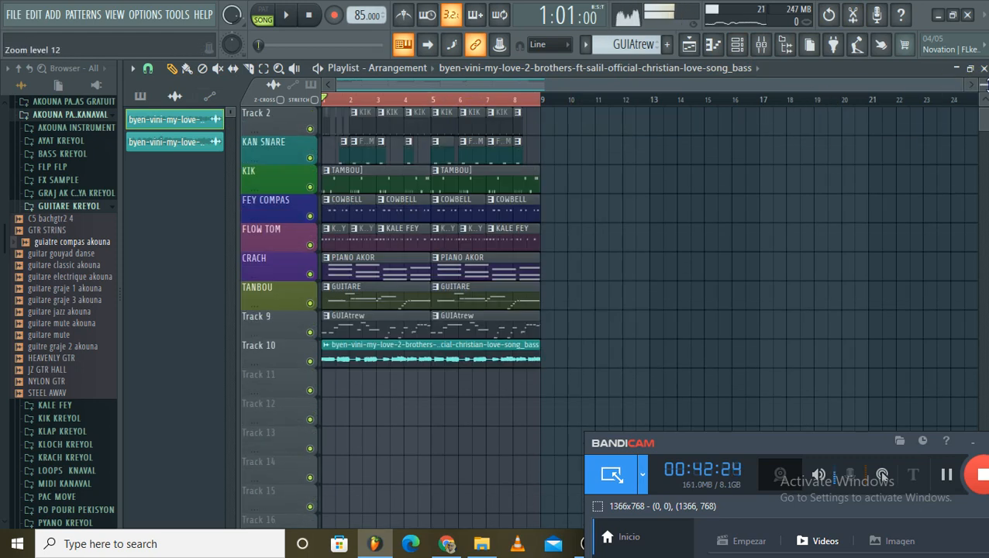
left_click(741, 47)
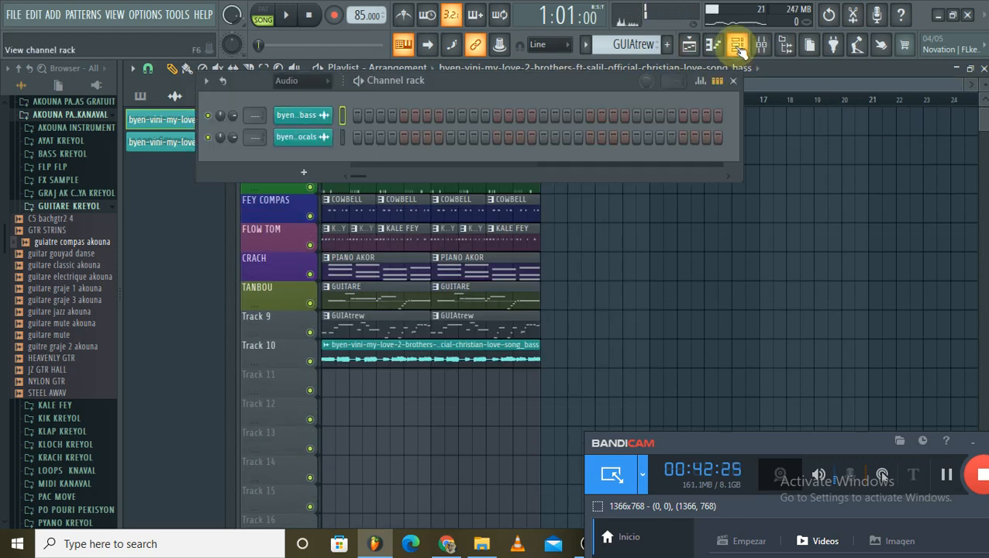
left_click(950, 478)
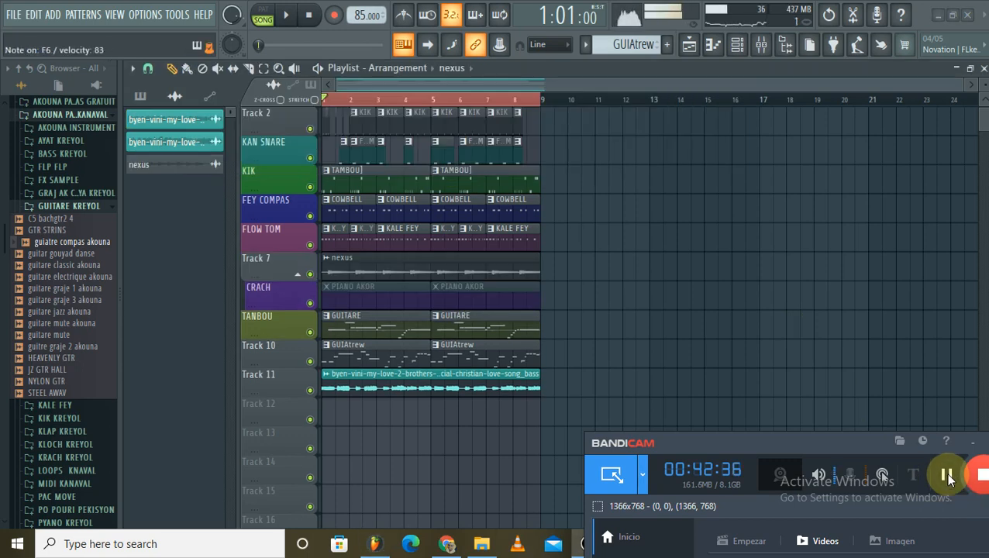
left_click(944, 474)
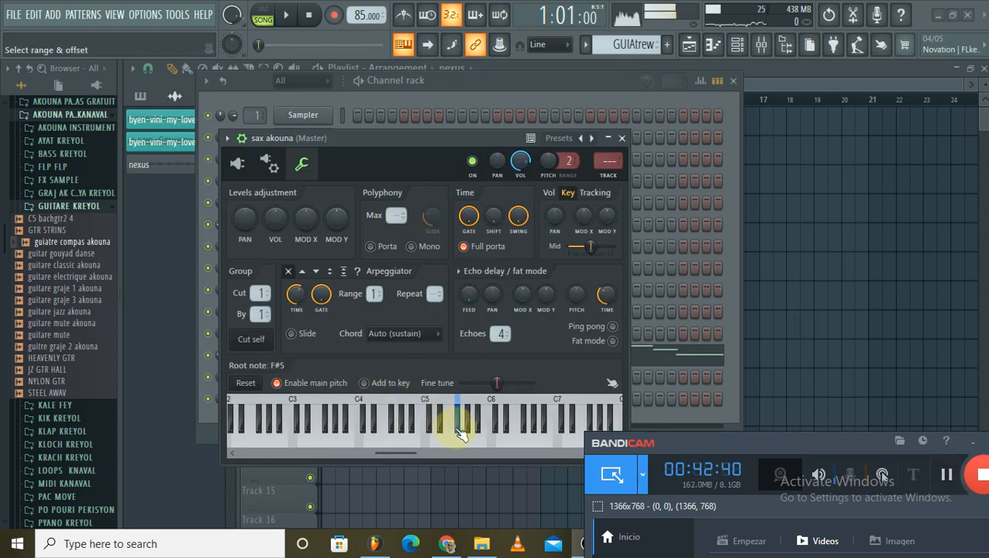
Close the sax akouna channel settings and rehearse a saxophone melody over the playing arrangement
left_click(608, 139)
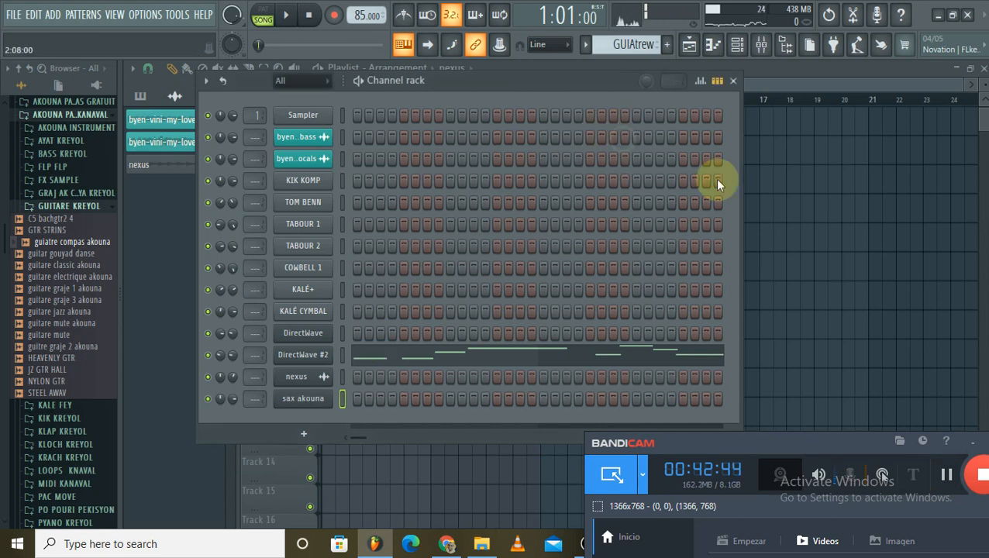
left_click(620, 140)
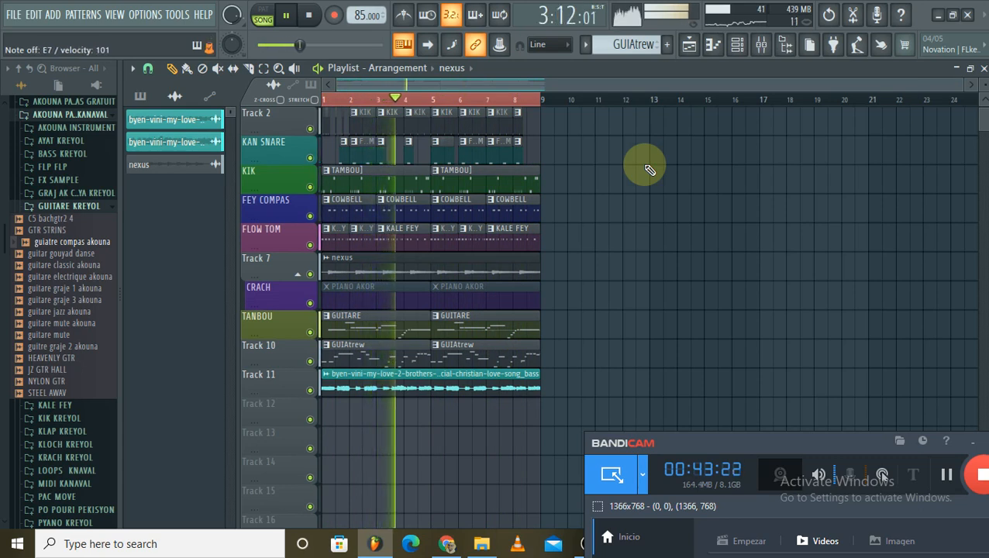
key("space")
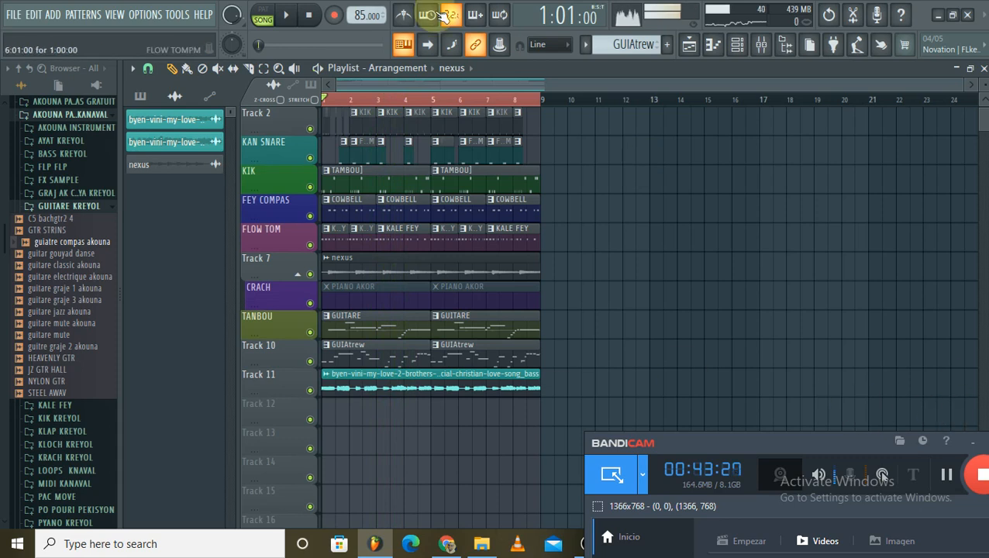
Create a pattern named sax akouna and place an eight-bar clip of it on Track 12 at bar 1
left_click(336, 17)
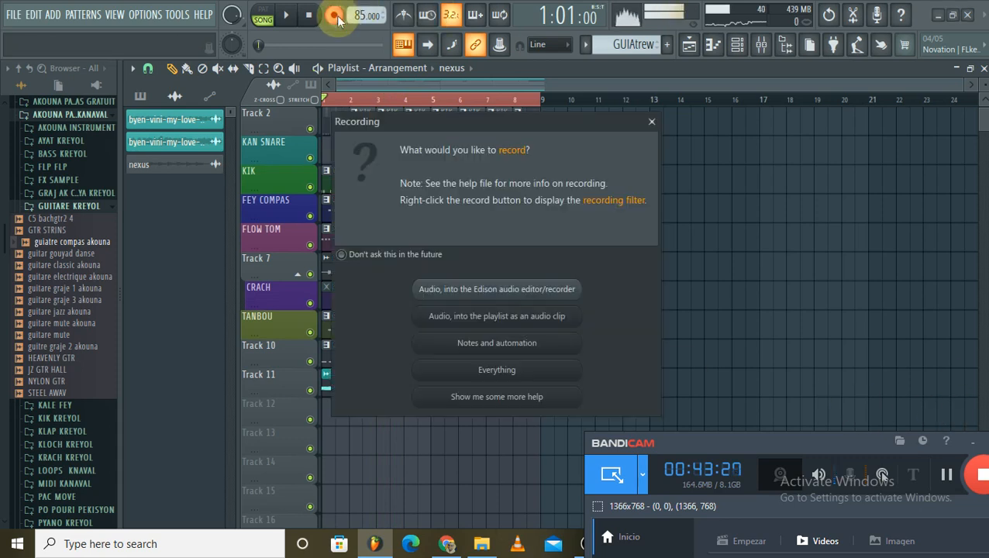
left_click(514, 368)
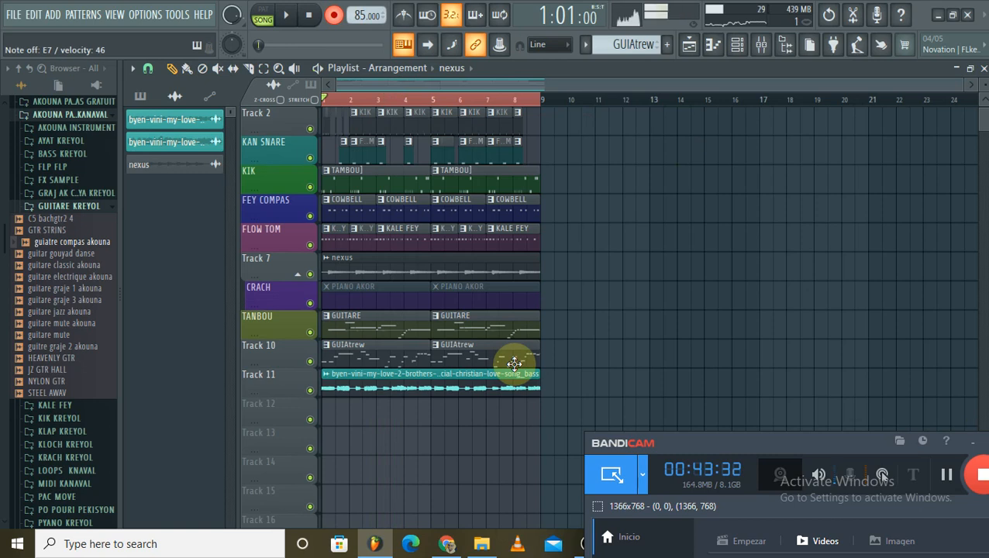
left_click(665, 45)
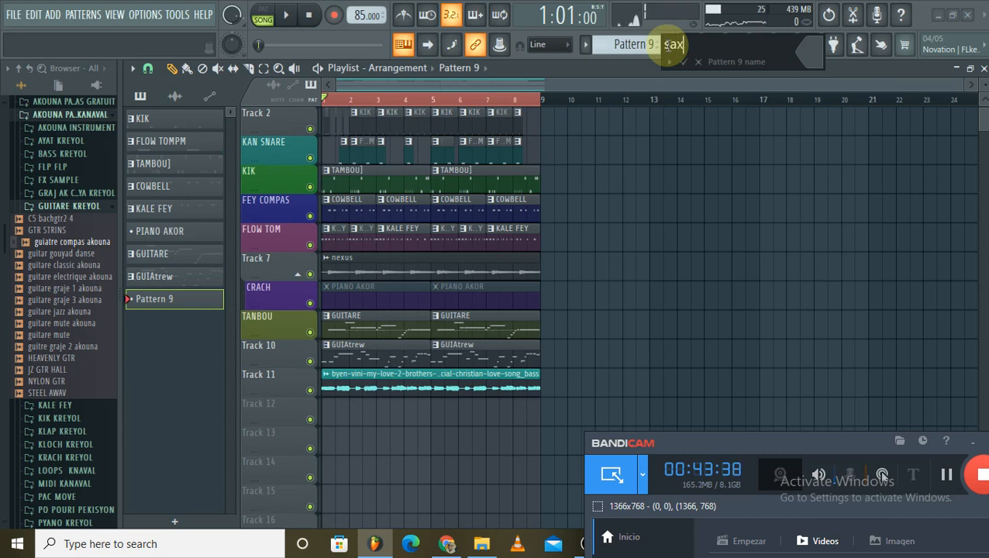
type("sax akouna")
key("Return")
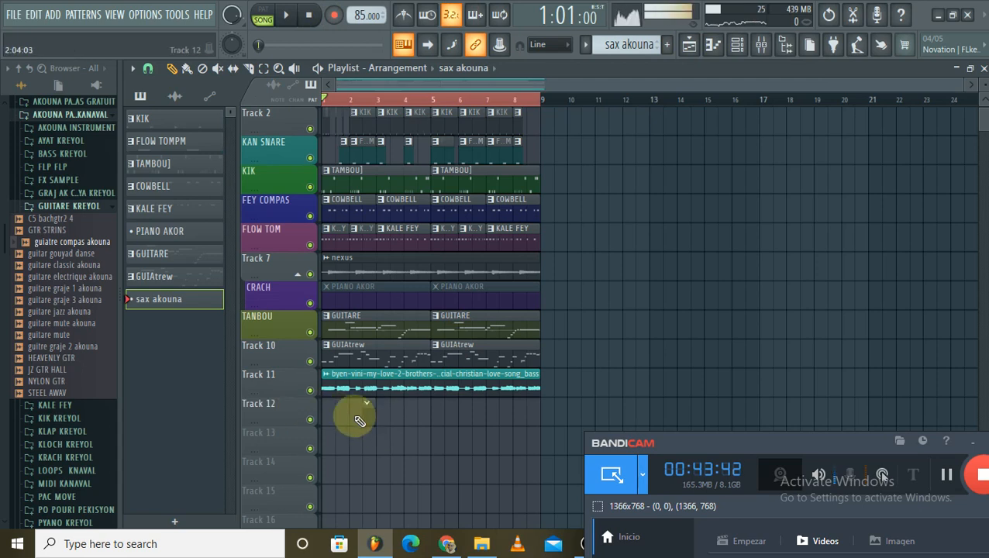
left_click_drag(333, 406, 534, 404)
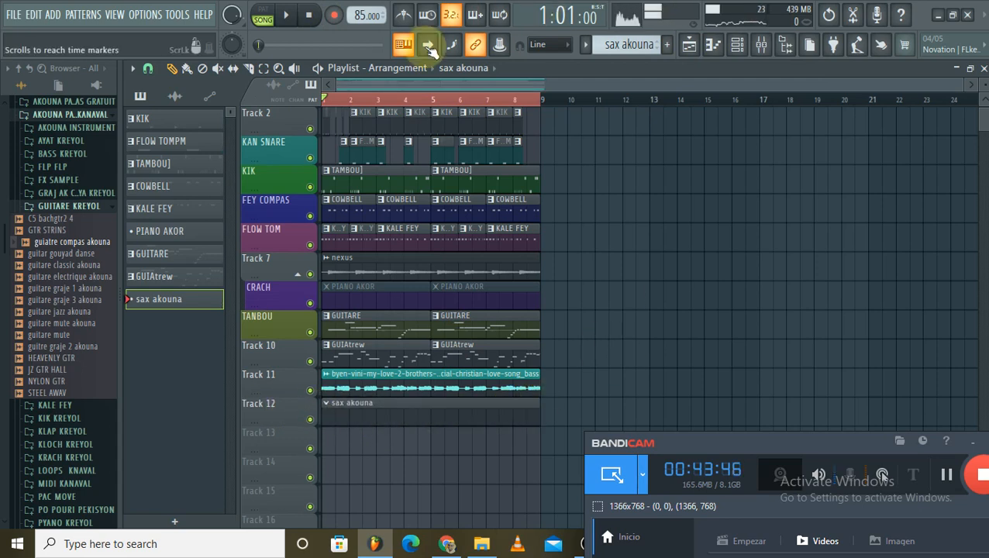
Record an eight-bar saxophone melody into the sax akouna pattern from bar 1, capturing everything
left_click(337, 16)
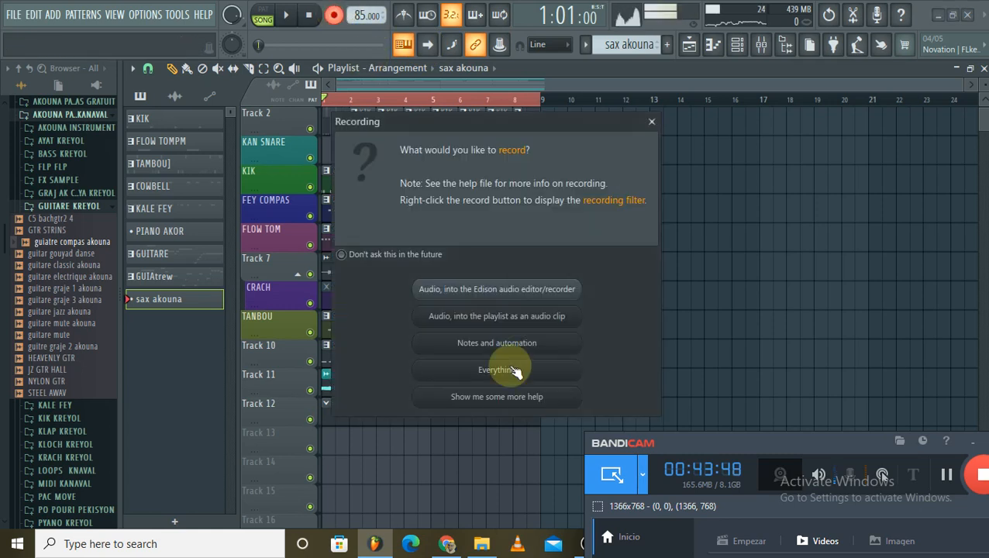
left_click(436, 369)
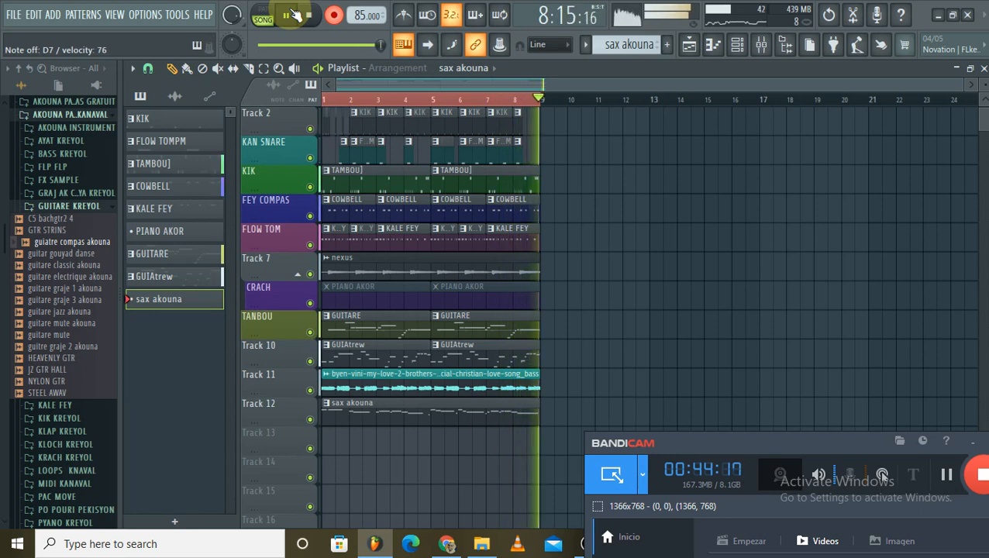
key("space")
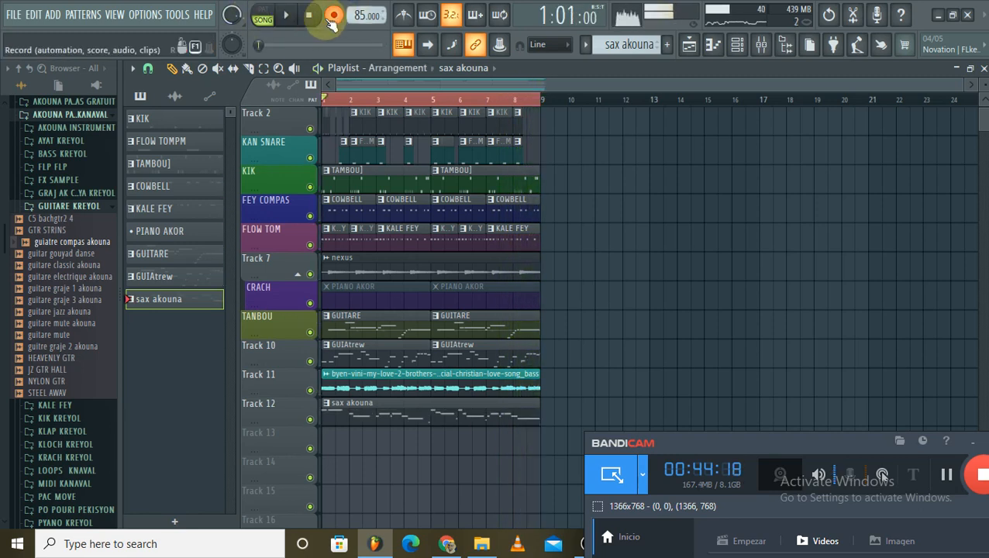
left_click(940, 471)
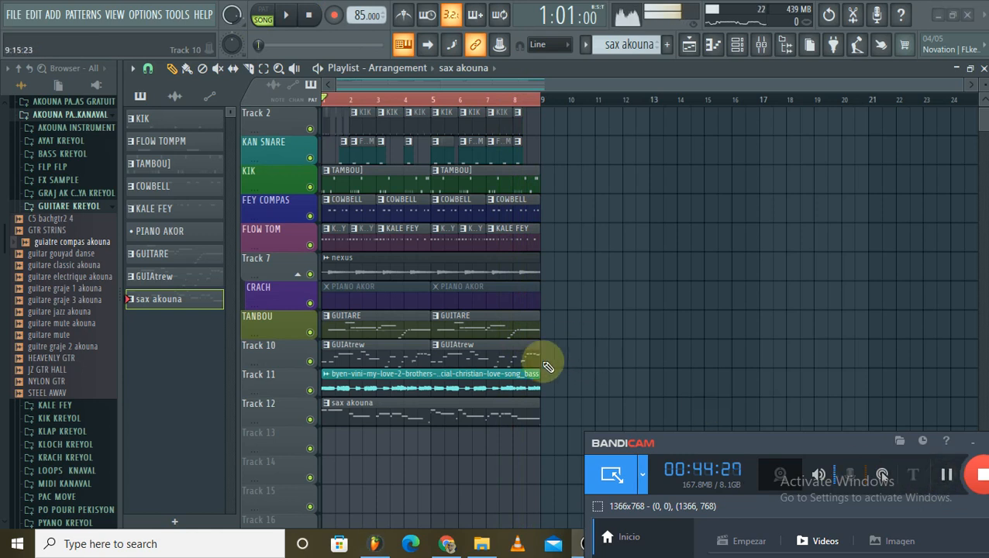
Open the sax akouna melody in the piano roll and lower the second G7 note in bar 1 to E7
double_click(429, 422)
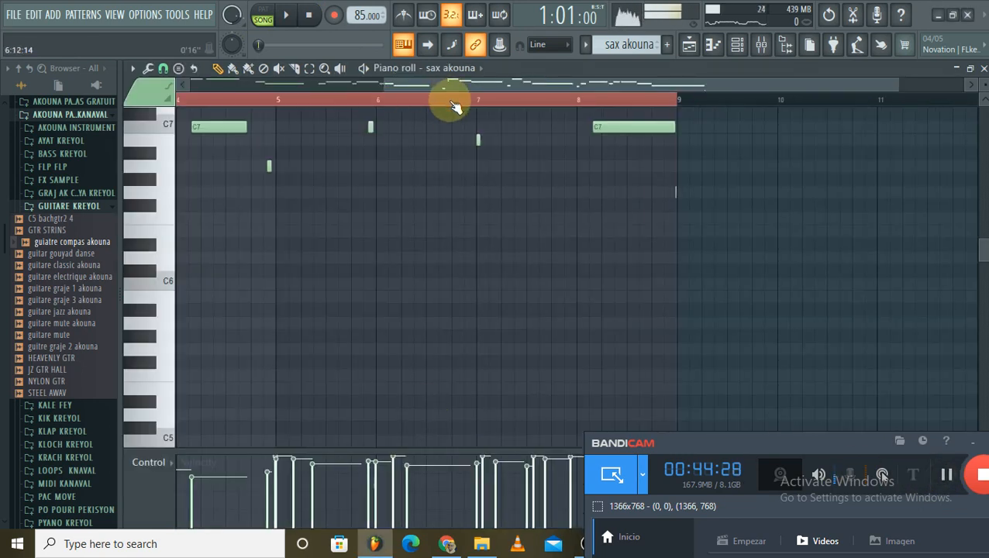
scroll(464, 231, "up", 5)
key("space")
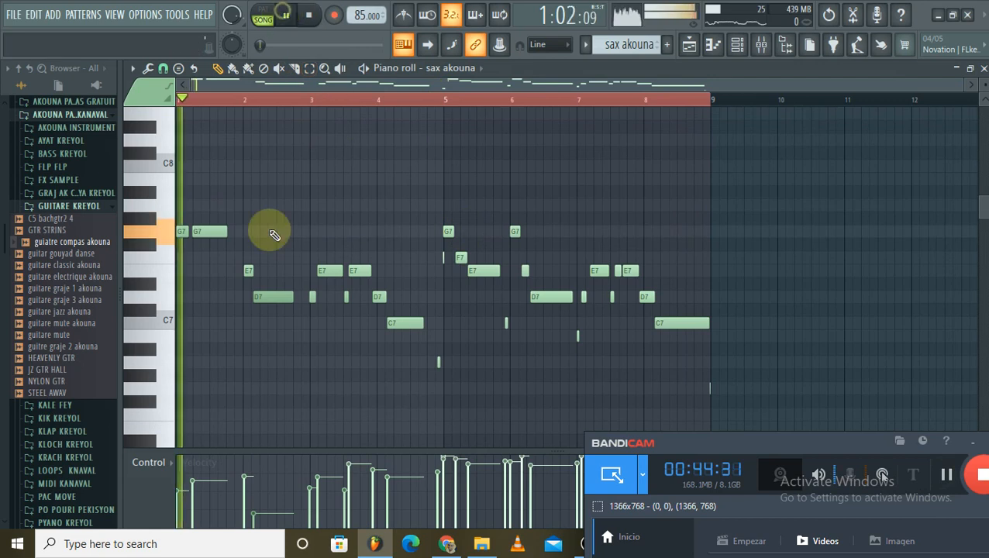
scroll(203, 178, "down", 3)
key("space")
scroll(203, 210, "up", 3)
key("space")
key("space")
left_click_drag(199, 196, 198, 235)
key("space")
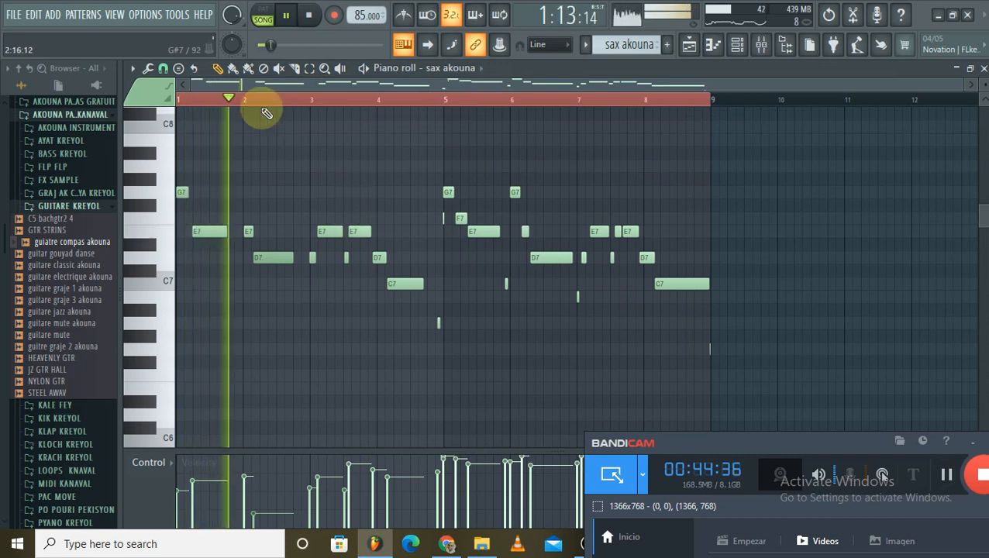
Listen to the saxophone melody up to bar 5 and lower the F7 note in that bar to E7
scroll(263, 101, "up", 3)
scroll(280, 103, "down", 3)
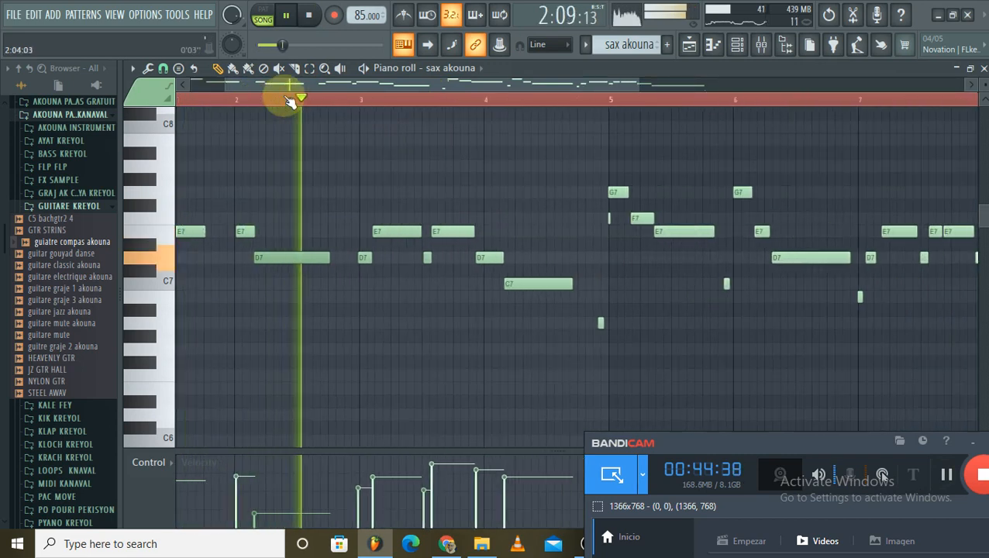
scroll(372, 104, "up", 2)
scroll(468, 102, "up", 2)
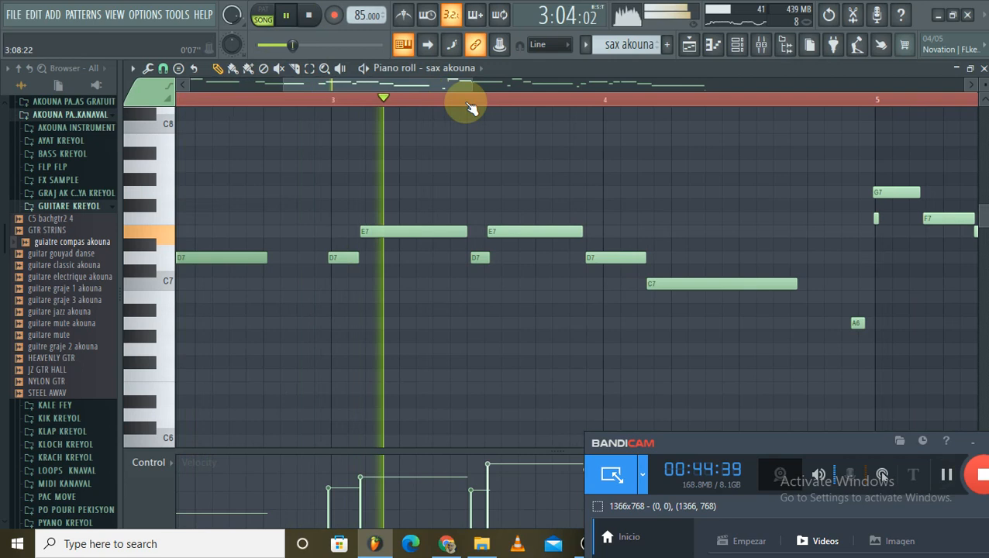
scroll(569, 89, "down", 4)
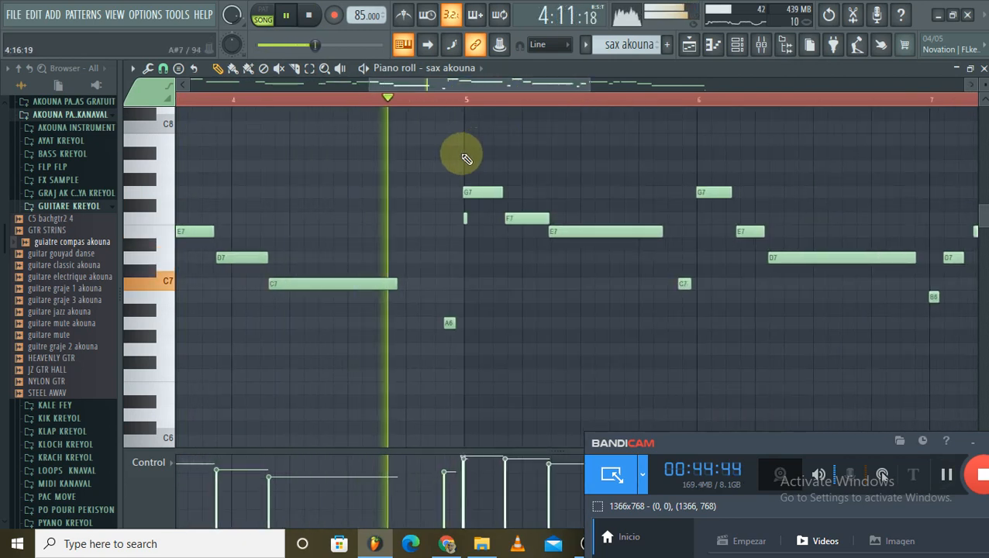
scroll(586, 101, "up", 1)
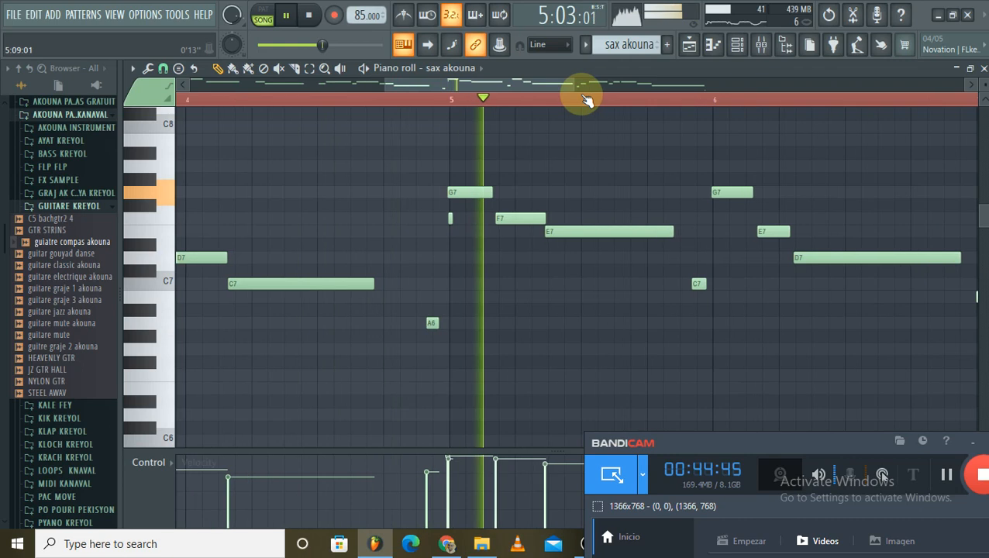
key("space")
left_click(498, 238)
mouse_move(501, 241)
left_mouse_down()
mouse_move(503, 219)
mouse_move(509, 227)
left_mouse_up()
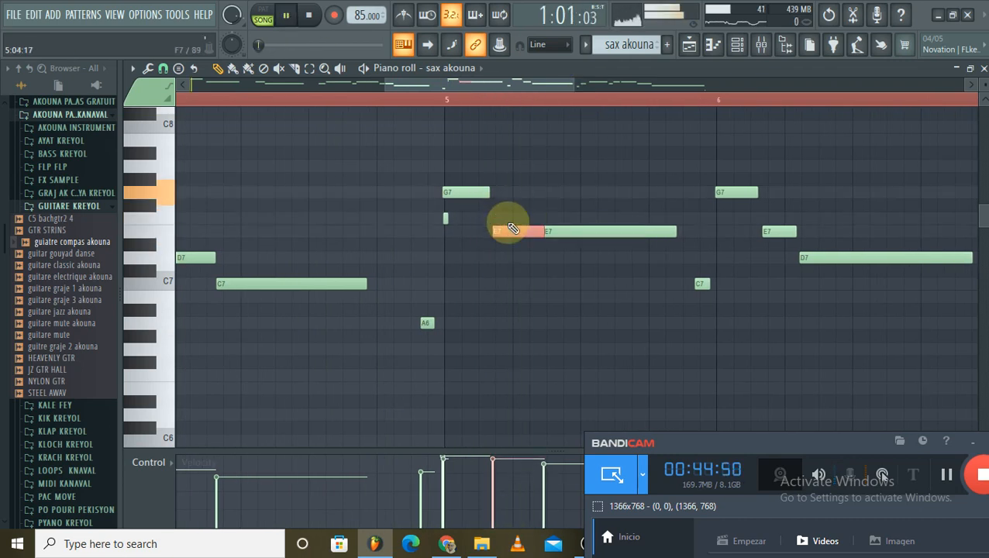
Replay the passage around bar 5 and raise the G7 note at the start of bar 6 to A7
left_click(365, 99)
scroll(583, 108, "up", 1)
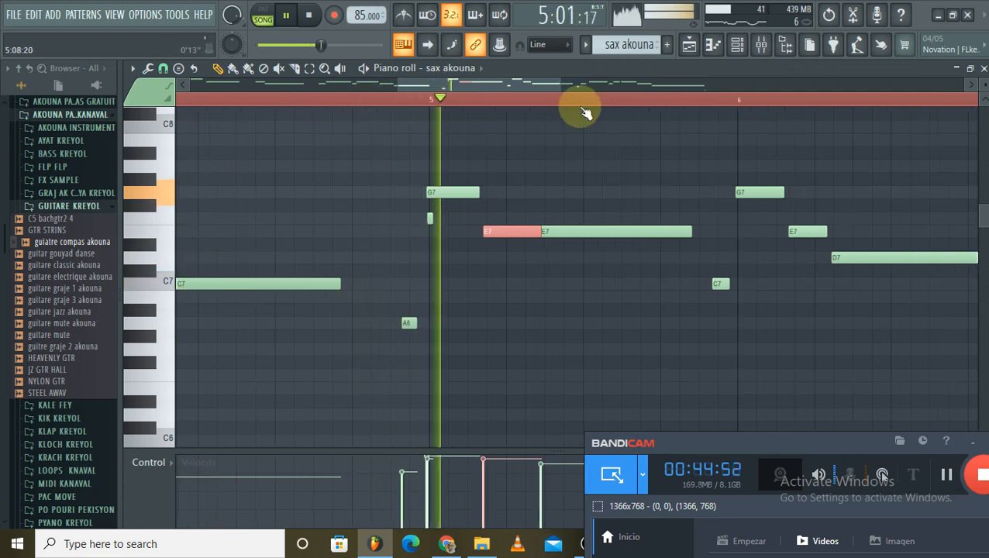
scroll(524, 83, "up", 1)
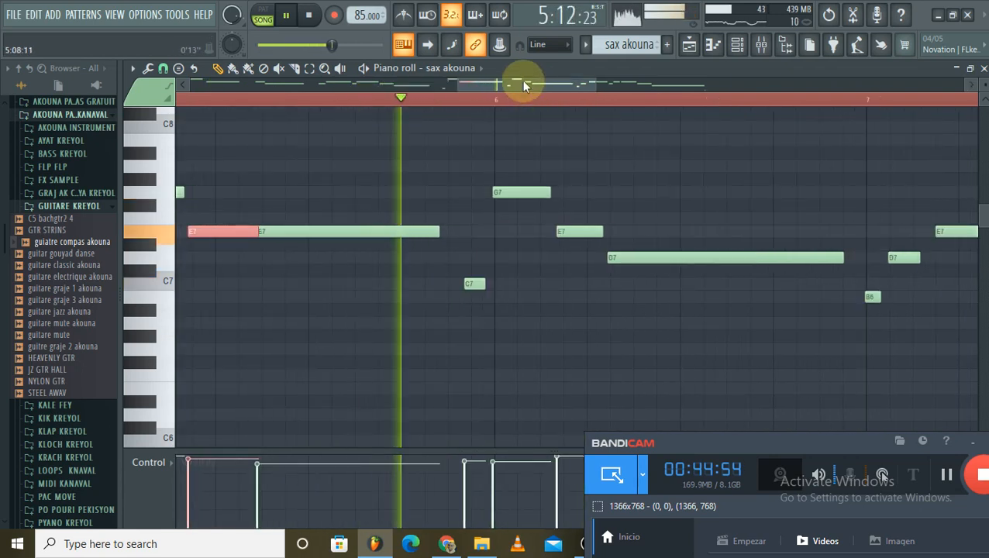
scroll(523, 82, "down", 1)
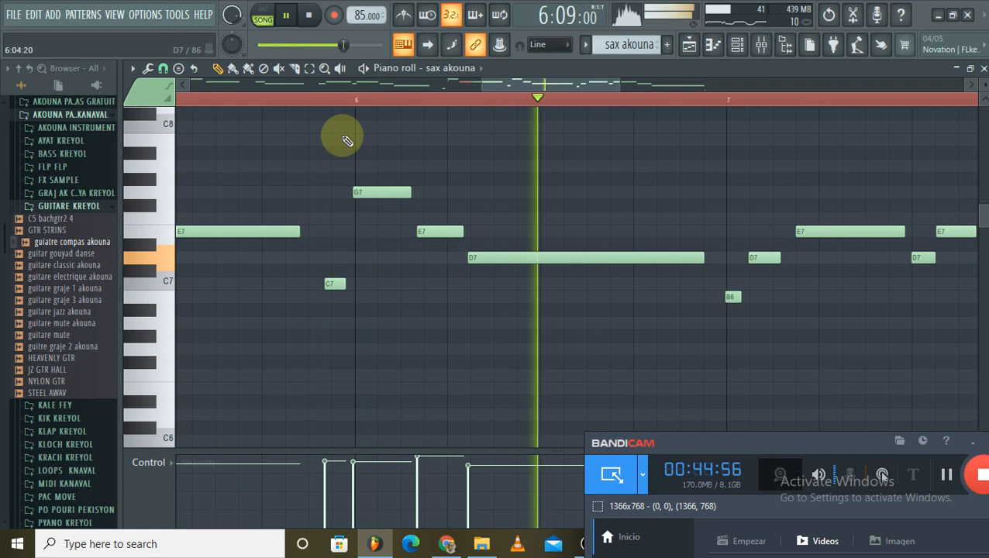
key("space")
left_click(358, 192)
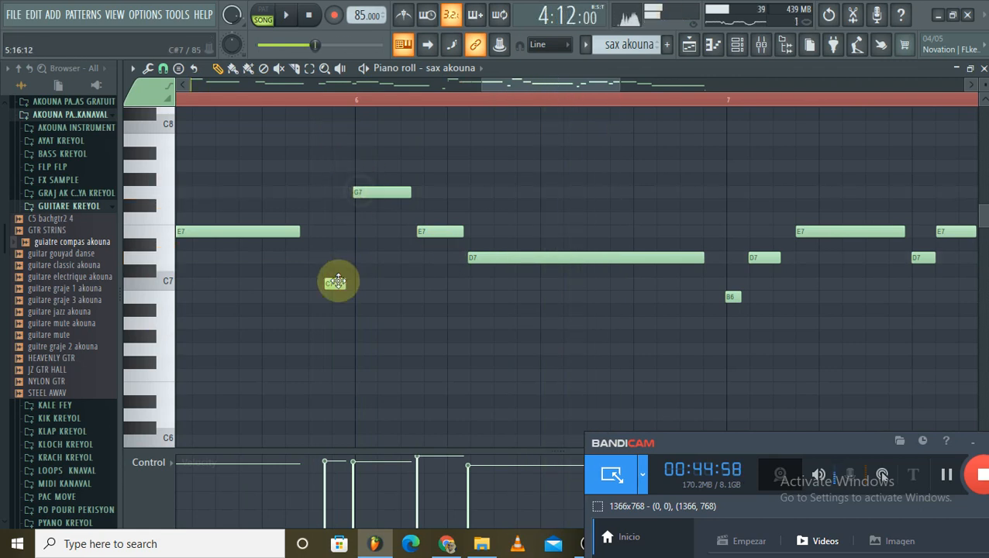
left_click(351, 169)
right_click(343, 169)
left_click(357, 169)
right_click(360, 168)
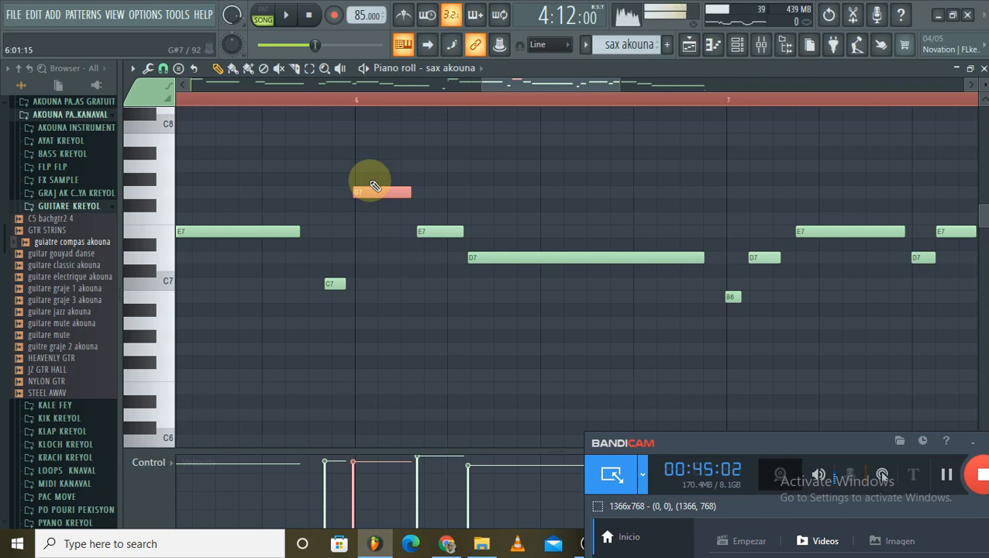
key("shift+Up")
key("shift+Up")
Listen to the edited saxophone melody in the piano roll, following its notes through bar 8
key("space")
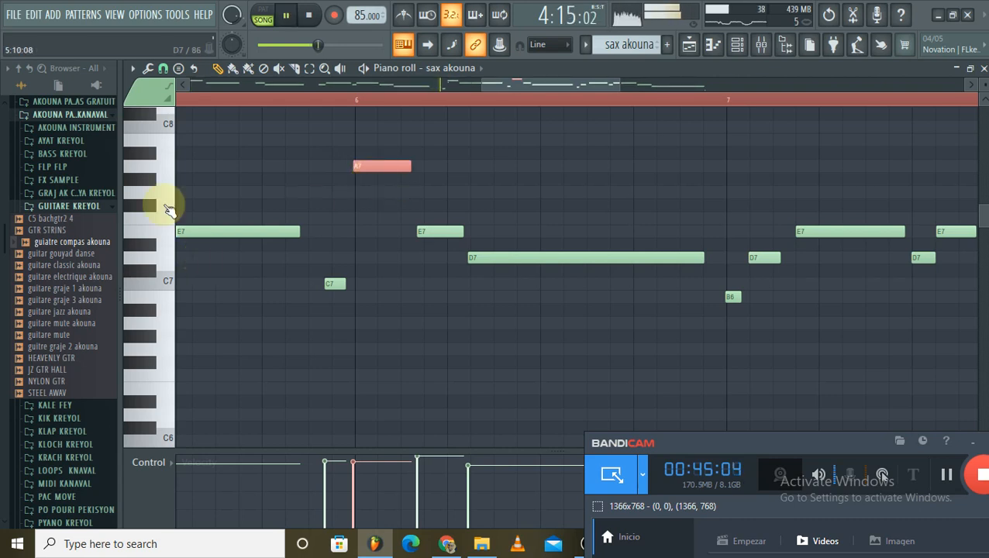
scroll(201, 100, "down", 1)
scroll(205, 102, "down", 3)
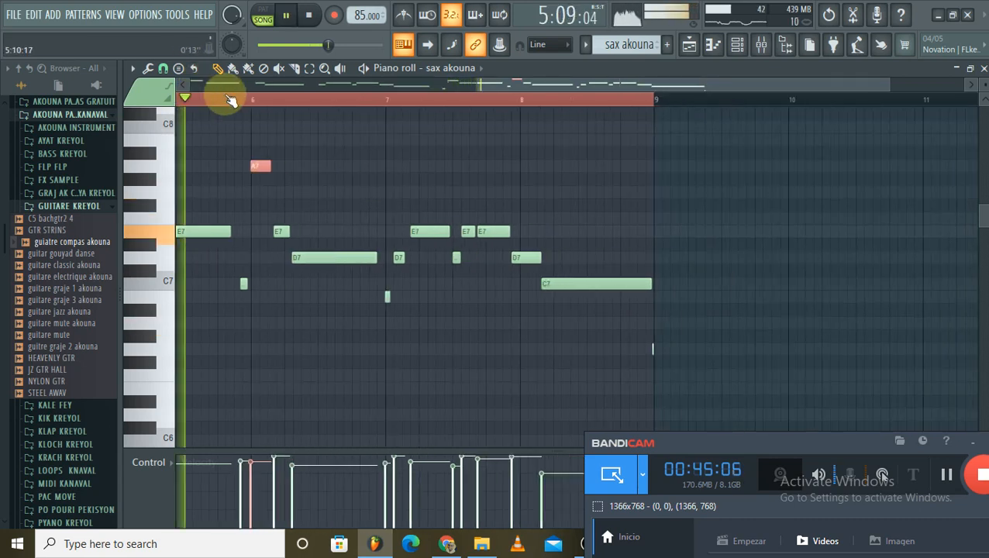
scroll(287, 101, "up", 2)
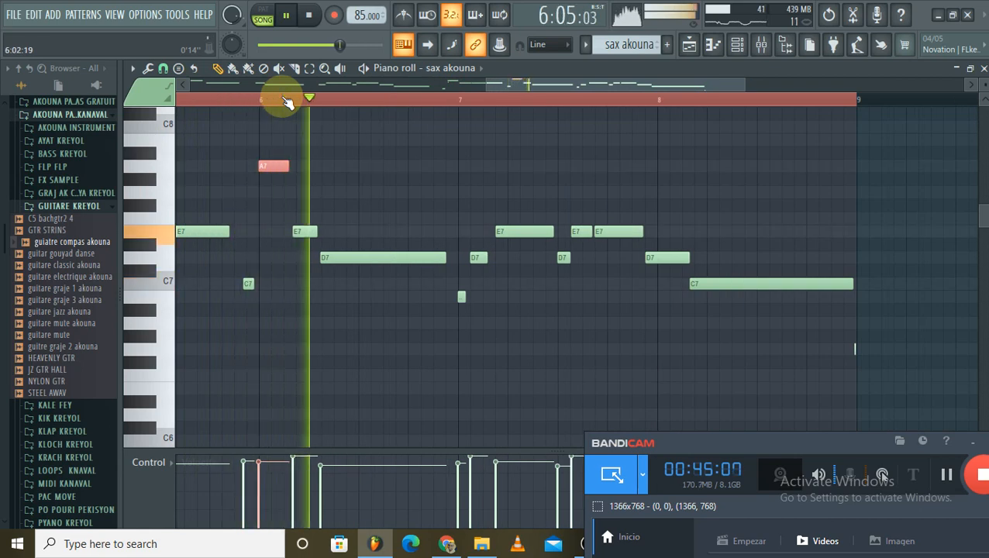
scroll(287, 101, "up", 2)
scroll(289, 99, "down", 2)
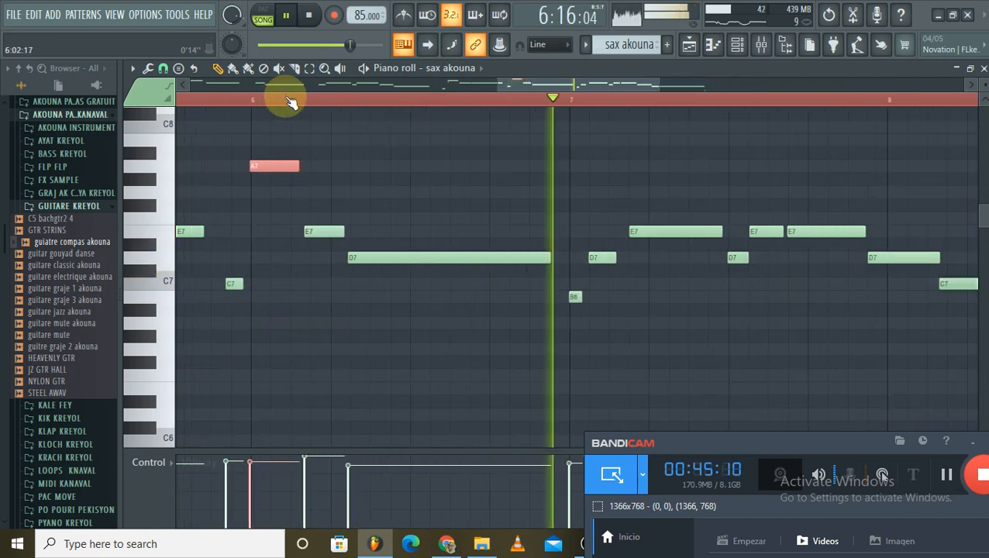
scroll(673, 113, "down", 6)
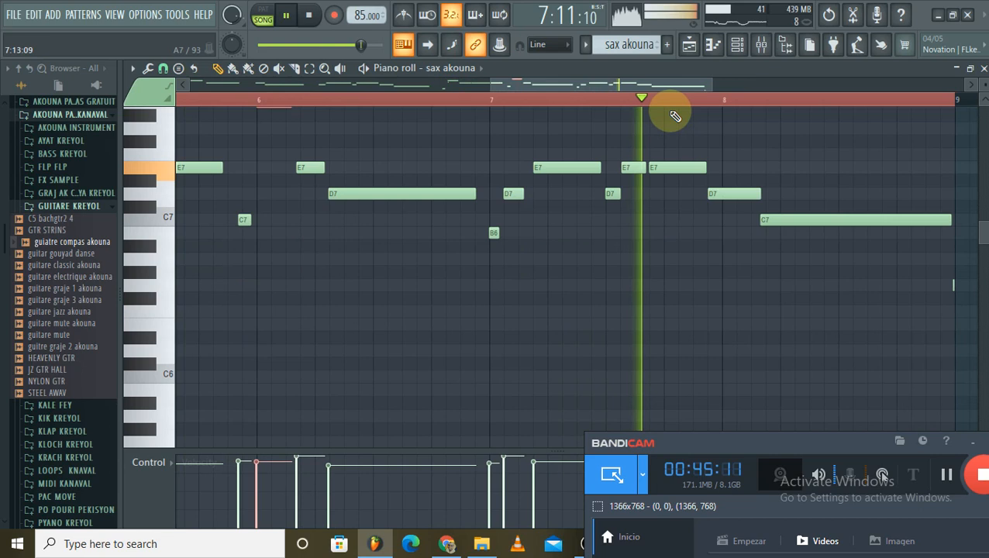
scroll(698, 128, "down", 2)
scroll(721, 160, "up", 3)
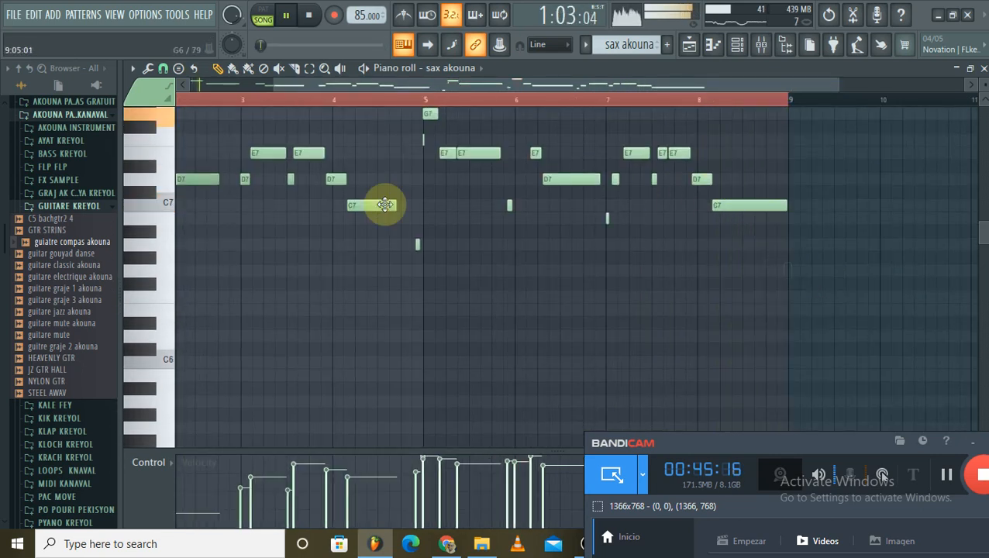
scroll(879, 108, "up", 2)
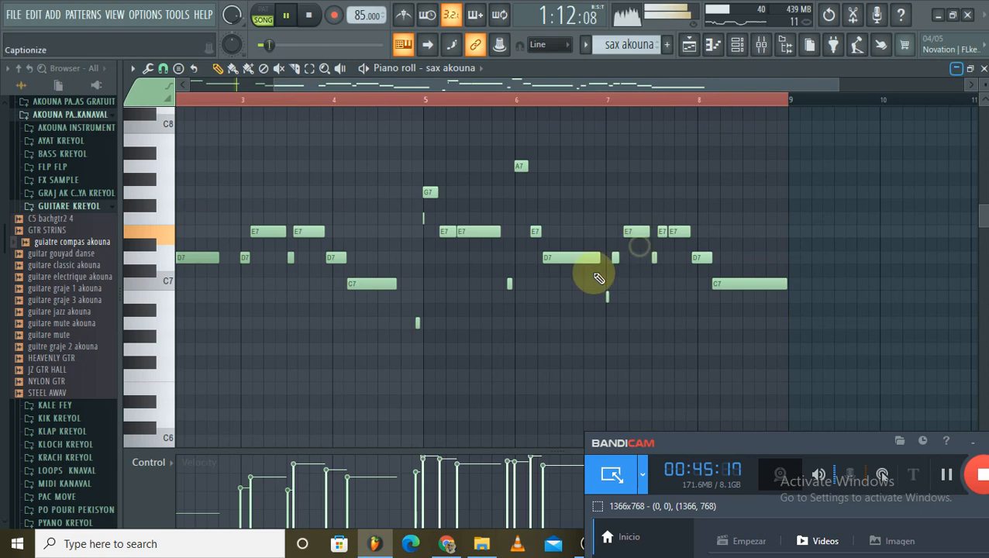
Return to the playlist, unmute the vocals on Track 1 and set their channel volume to about 53%
key("F5")
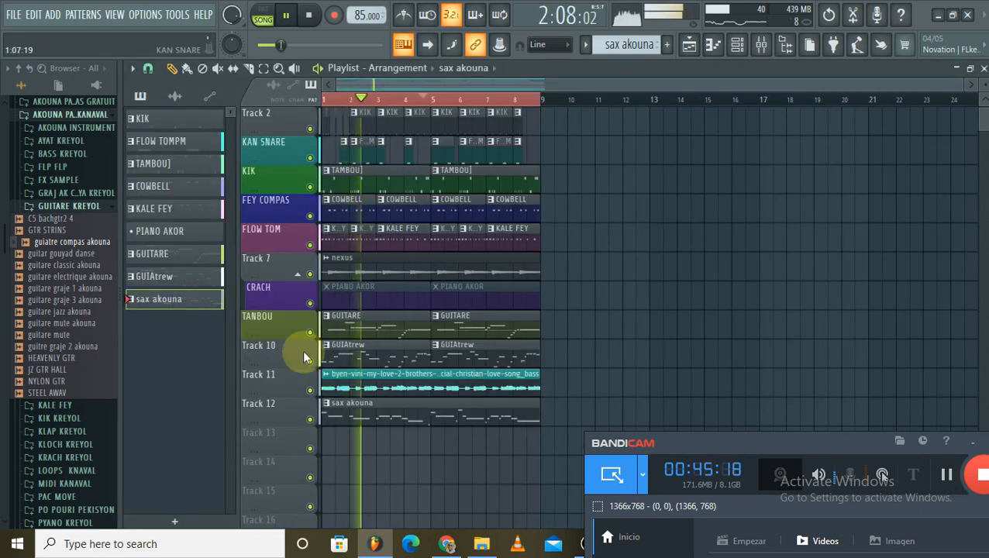
scroll(378, 327, "down", 3)
scroll(378, 327, "up", 3)
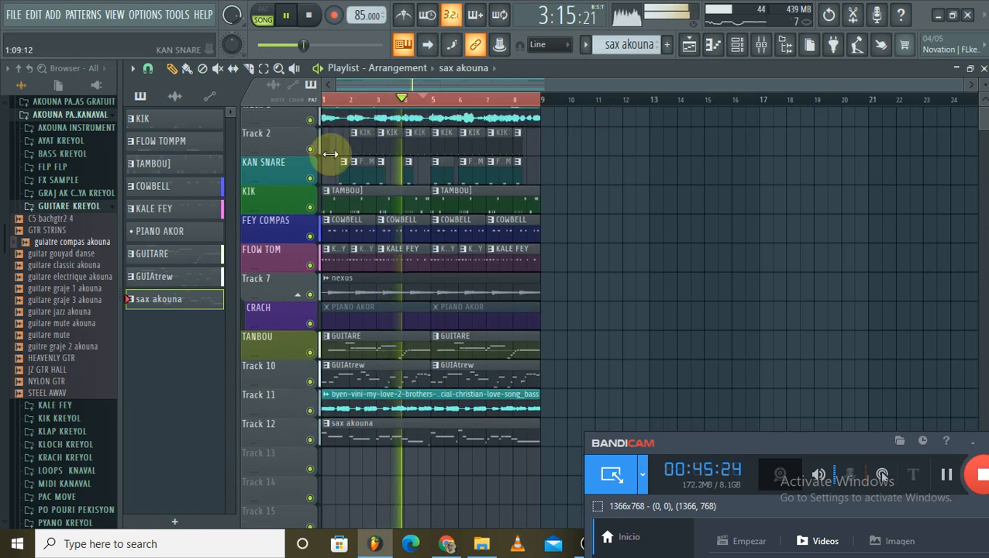
scroll(330, 140, "up", 1)
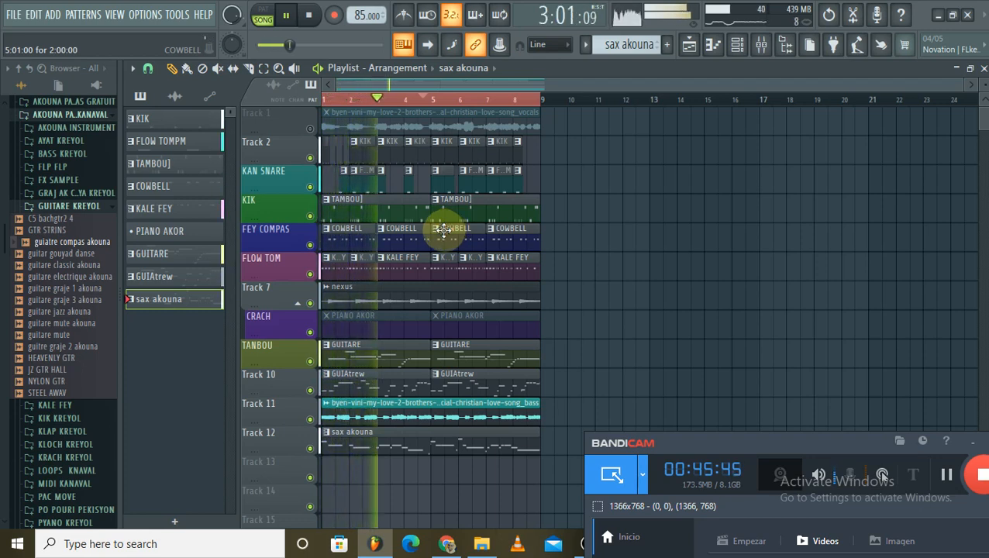
left_click(312, 129)
double_click(353, 123)
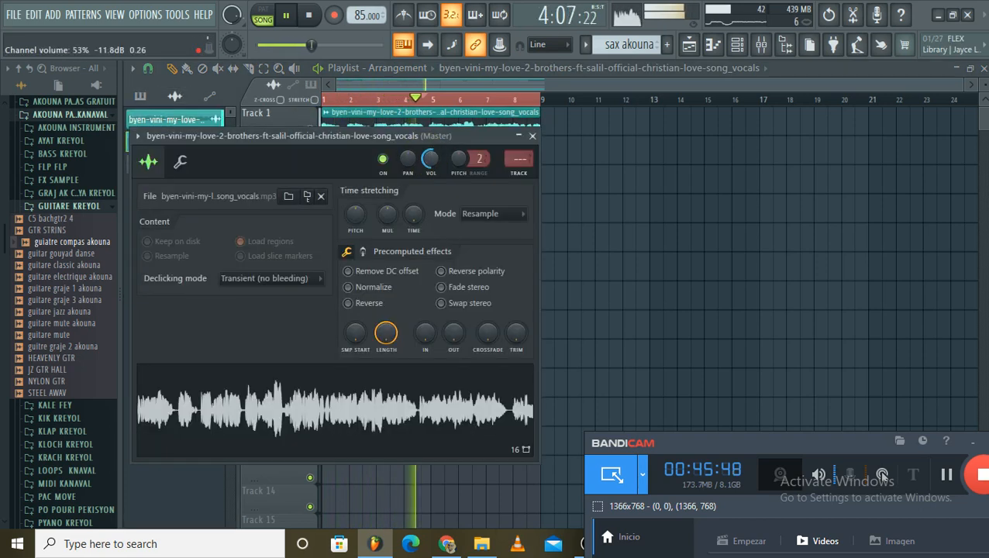
left_click(533, 138)
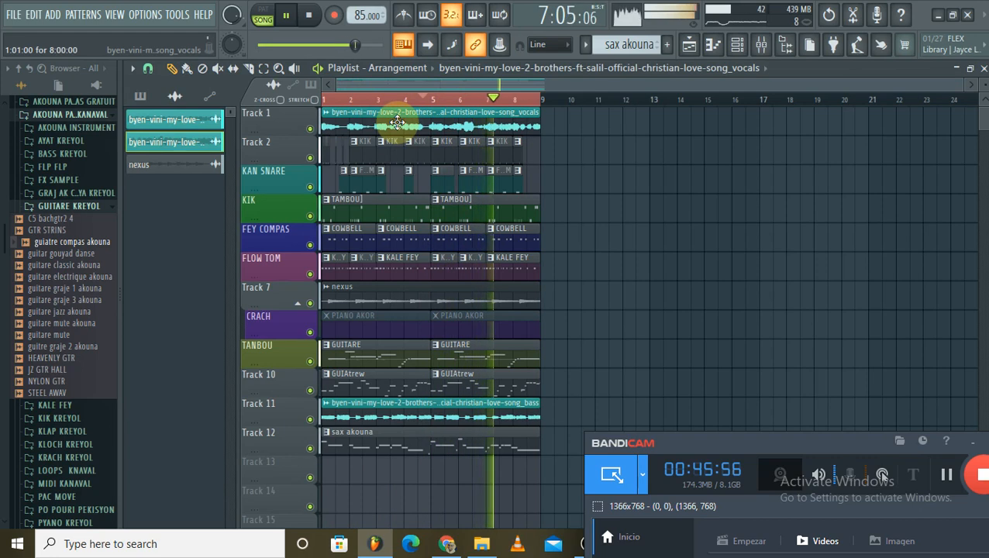
Look over the channel rack while the arrangement plays with vocals, and stop playback at bar 1
key("F6")
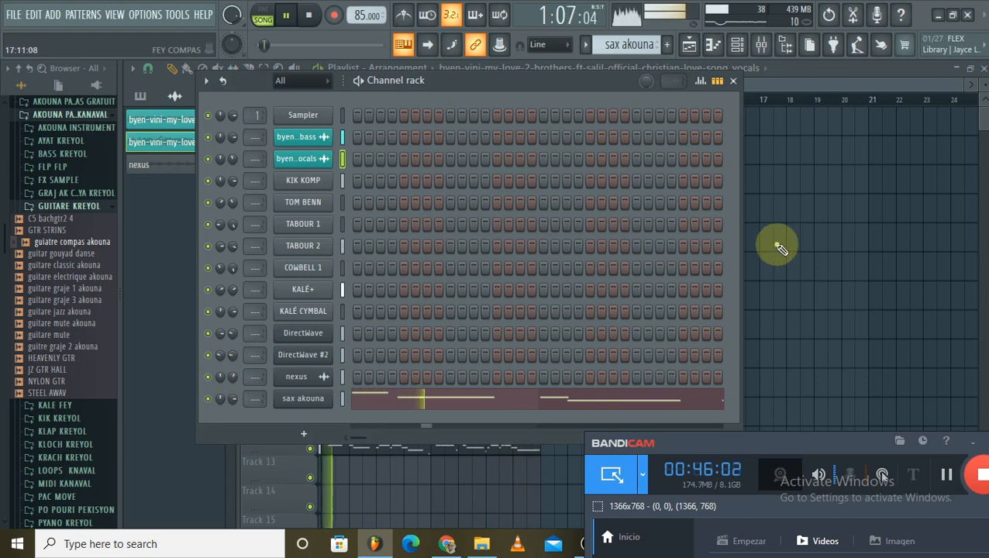
key("F6")
key("space")
left_click_drag(471, 103, 320, 112)
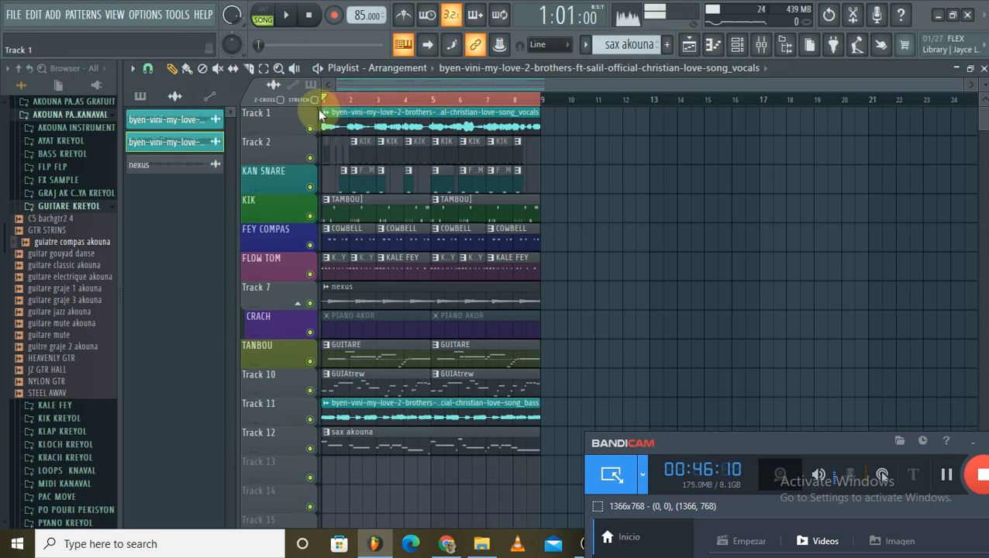
Consolidate Track 12 with the saxophone pattern into an audio clip, rendering from the track start
right_click(301, 445)
mouse_move(398, 415)
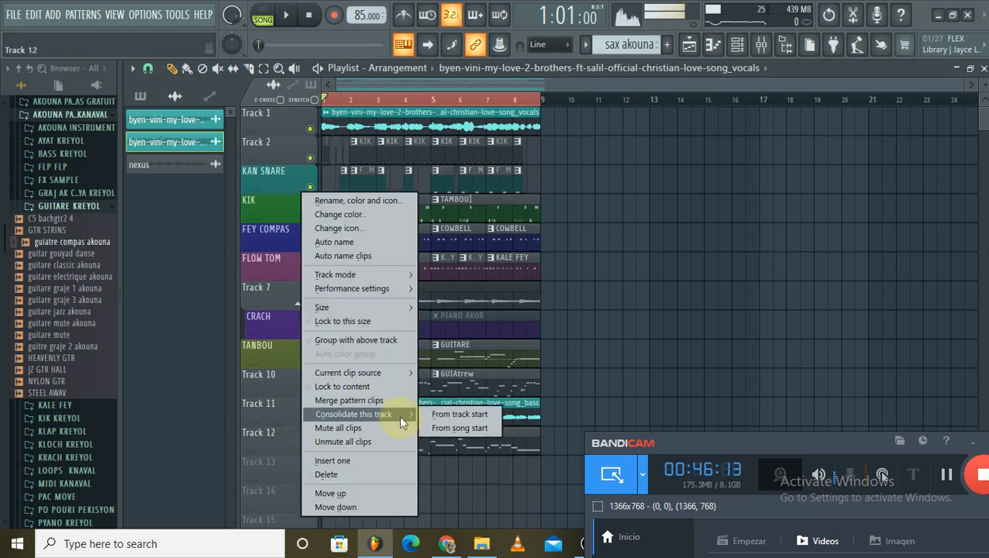
left_click(458, 415)
left_click_drag(620, 45, 449, 23)
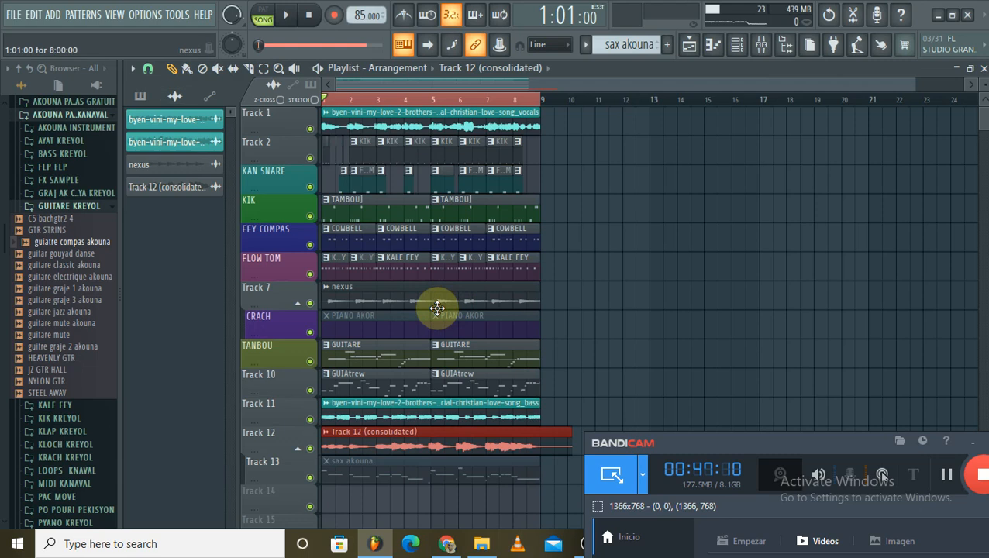
Slice off the consolidated saxophone clip's tail at bar 9 and return to the Draw tool
scroll(548, 286, "down", 4)
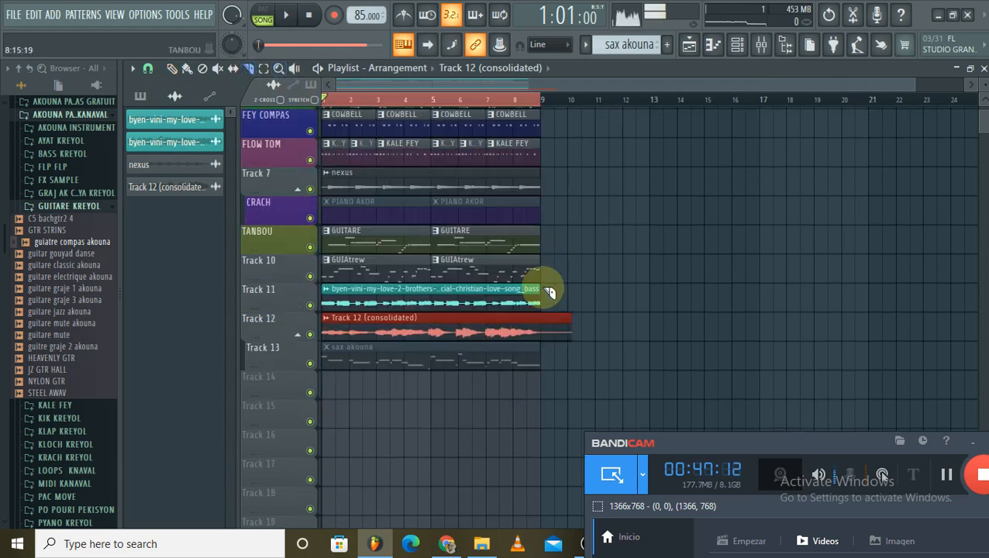
left_click_drag(547, 326, 545, 369)
left_click(172, 71)
Rename the consolidated audio clip on Track 12 as sax
left_click(331, 319)
left_click(377, 395)
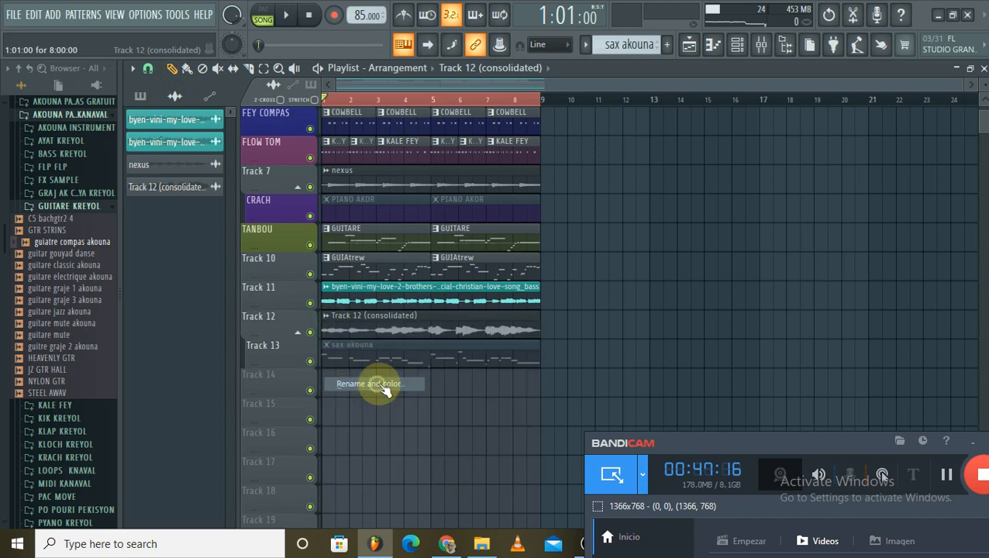
type("sax")
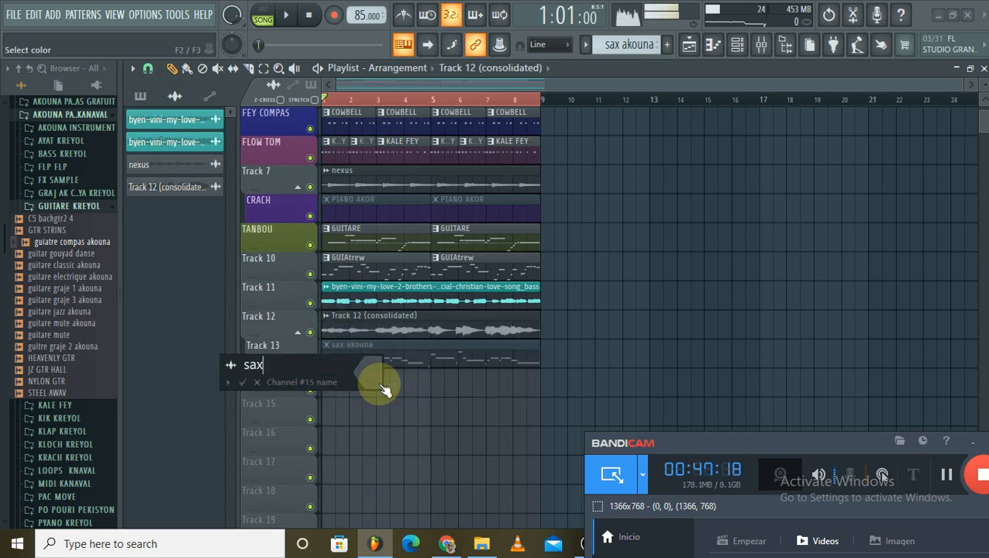
key("Return")
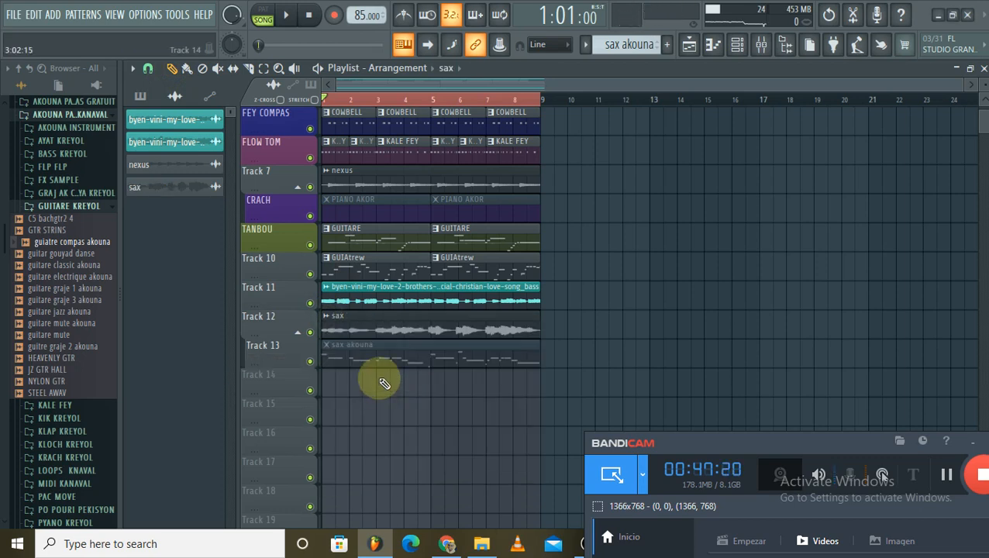
Show all channels in the channel rack and delete the sax akouna instrument channel
double_click(393, 325)
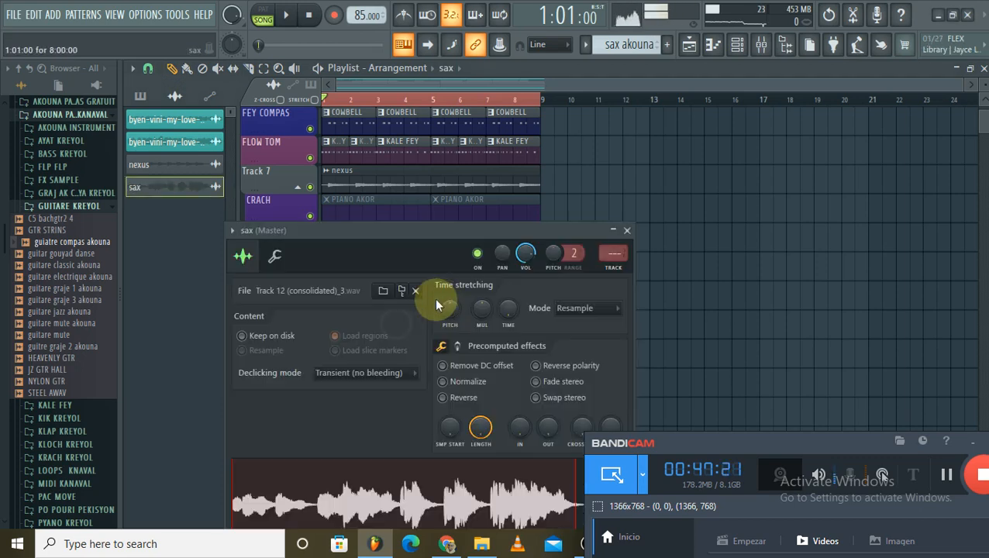
left_click(735, 45)
left_click(286, 82)
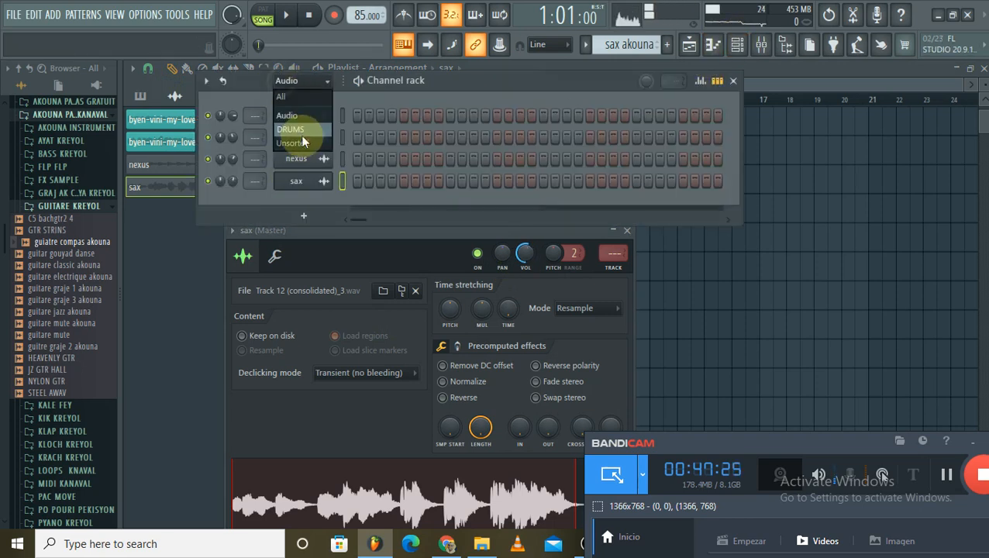
left_click(302, 144)
left_click(305, 84)
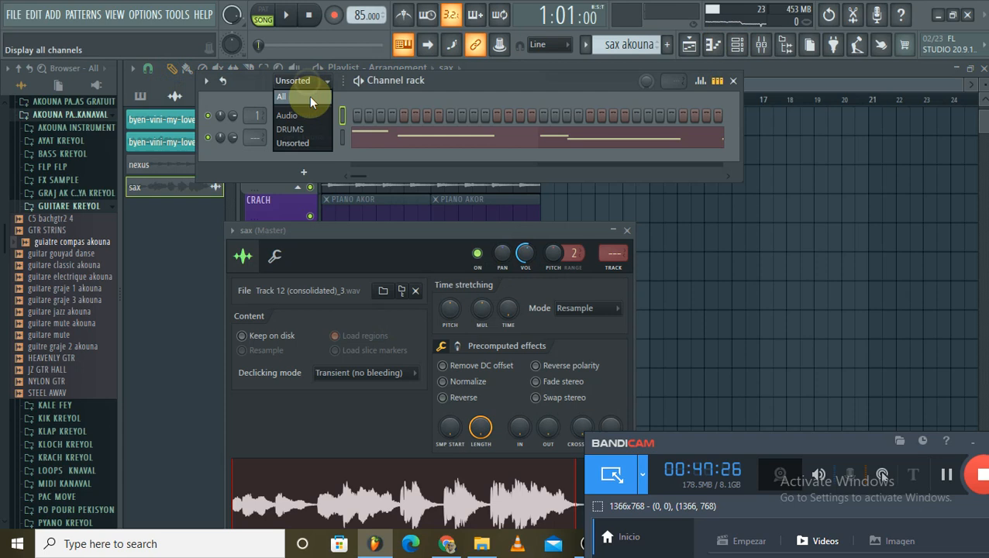
left_click(309, 96)
right_click(314, 406)
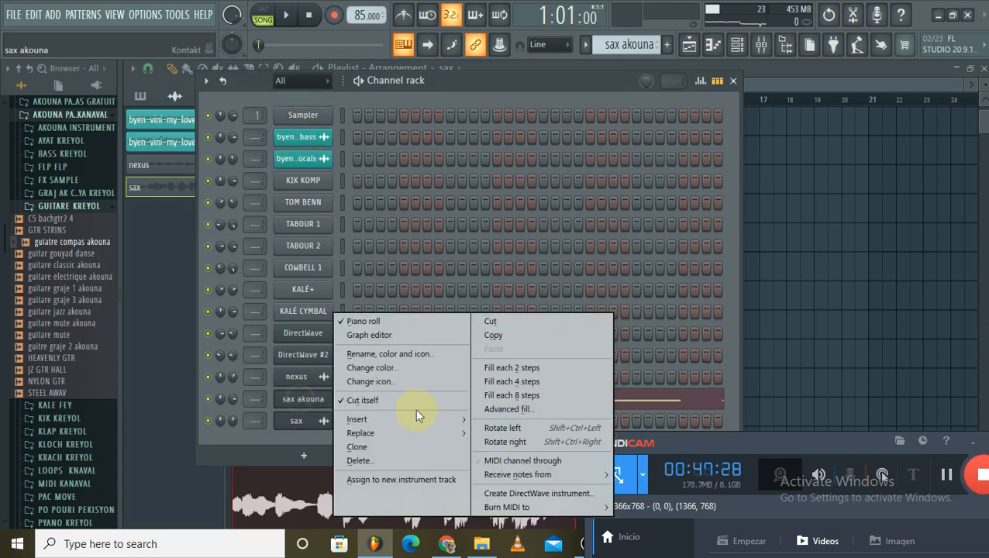
left_click(393, 461)
left_click(579, 317)
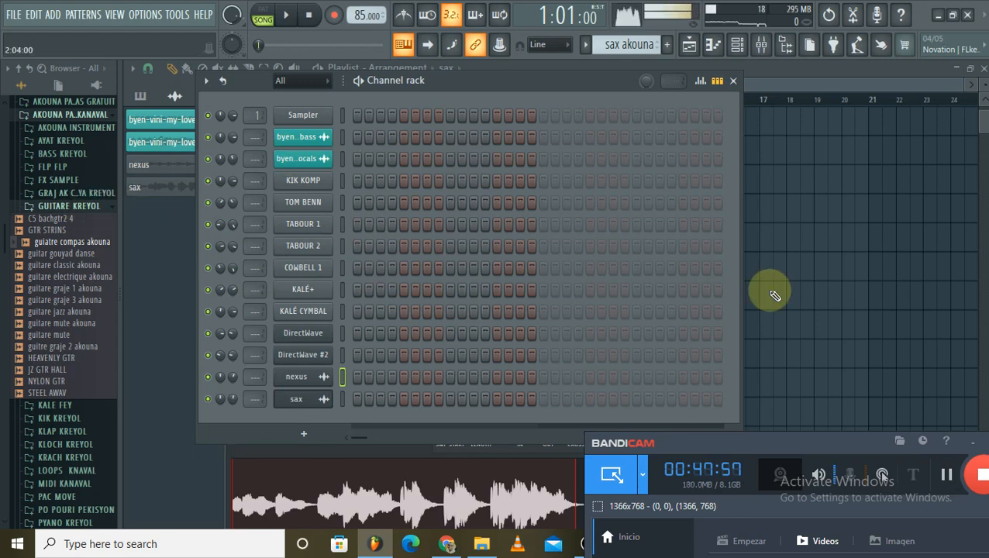
Return to the playlist and delete the emptied sax akouna clip from Track 13
left_click(799, 269)
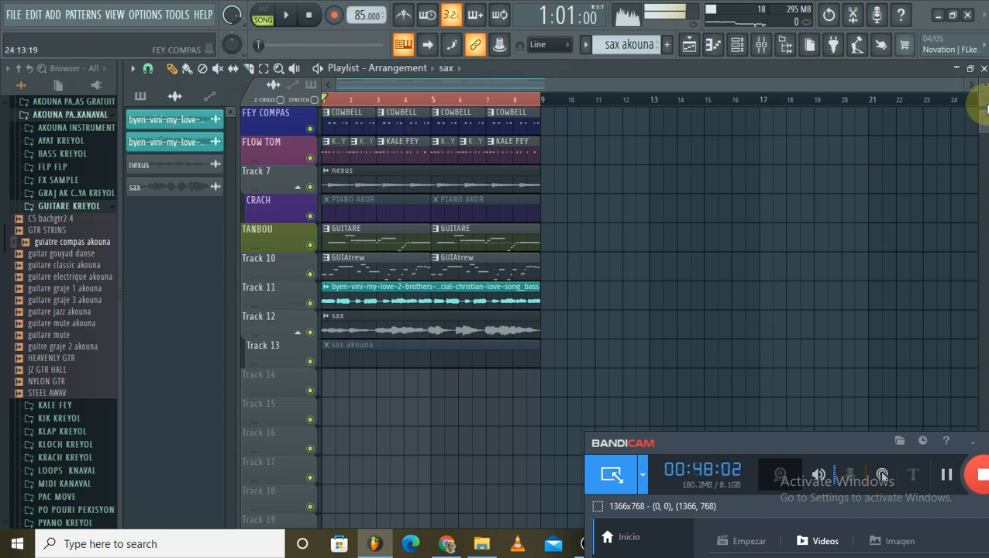
scroll(983, 85, "down", 1)
scroll(764, 211, "up", 2)
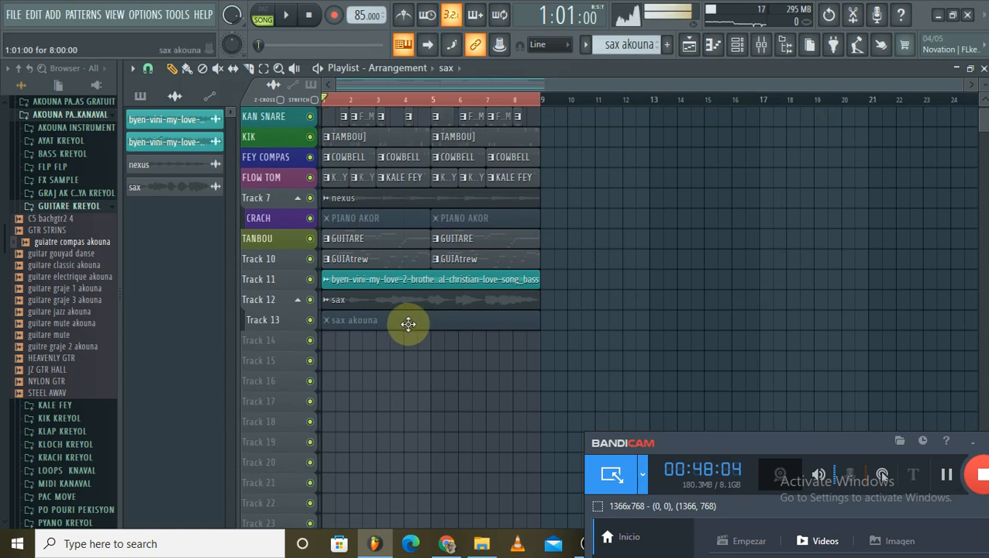
left_click_drag(983, 85, 983, 73)
right_click(461, 413)
Play the arrangement from bar 1 and set the Track 1 vocals clip's channel volume to 66%
scroll(775, 233, "up", 2)
left_click(972, 87)
mouse_move(983, 85)
left_mouse_down()
mouse_move(983, 101)
mouse_move(978, 76)
mouse_move(981, 87)
left_mouse_up()
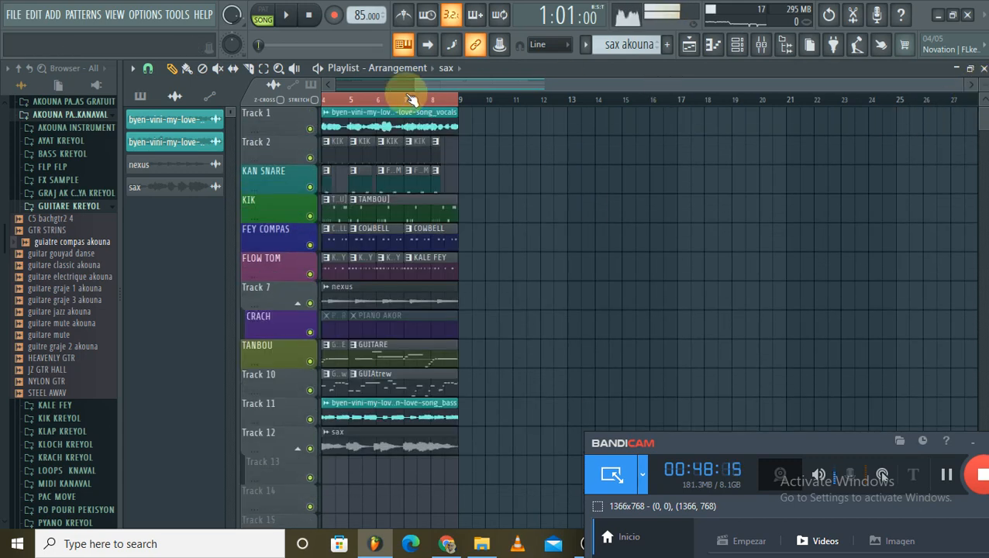
left_click_drag(411, 99, 82, 170)
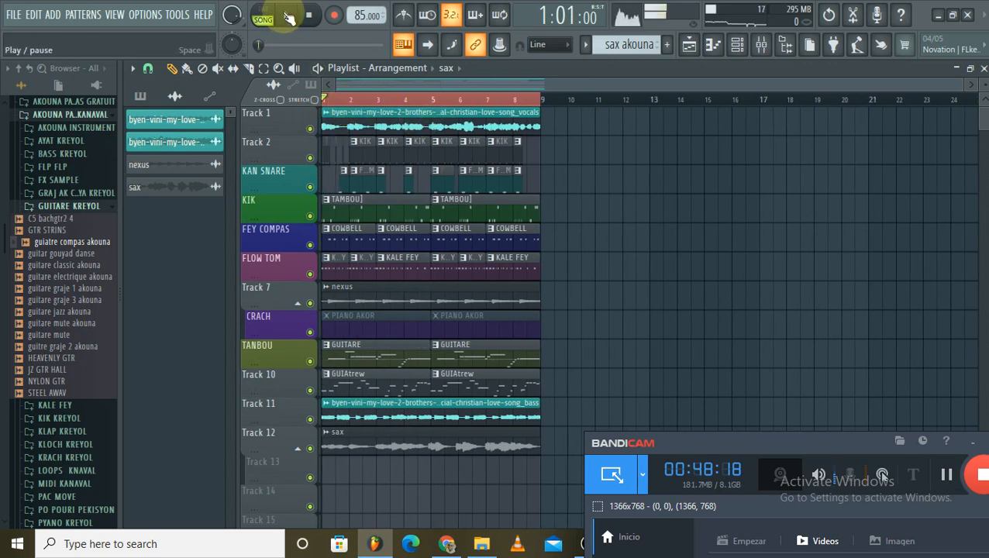
left_click(287, 17)
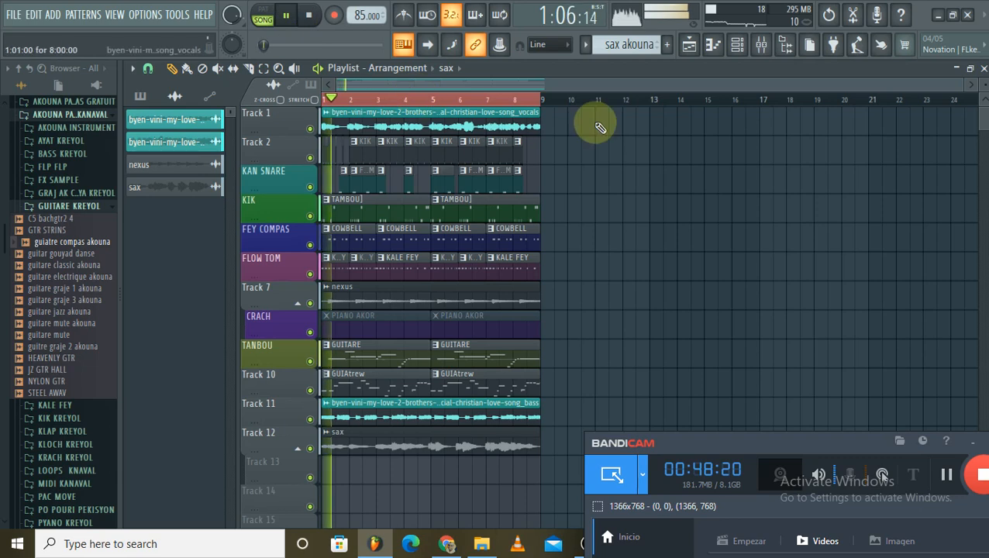
left_click(741, 49)
left_click(741, 49)
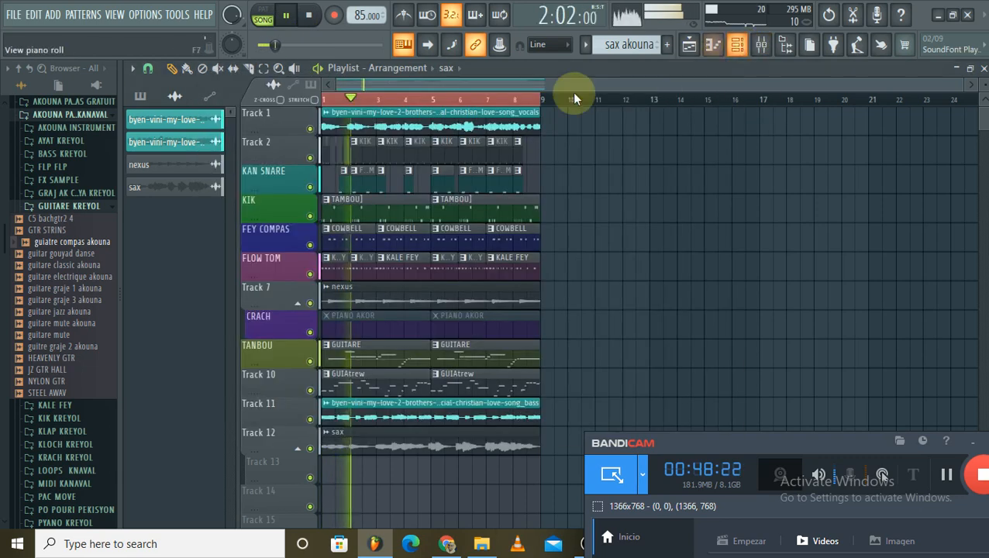
double_click(413, 132)
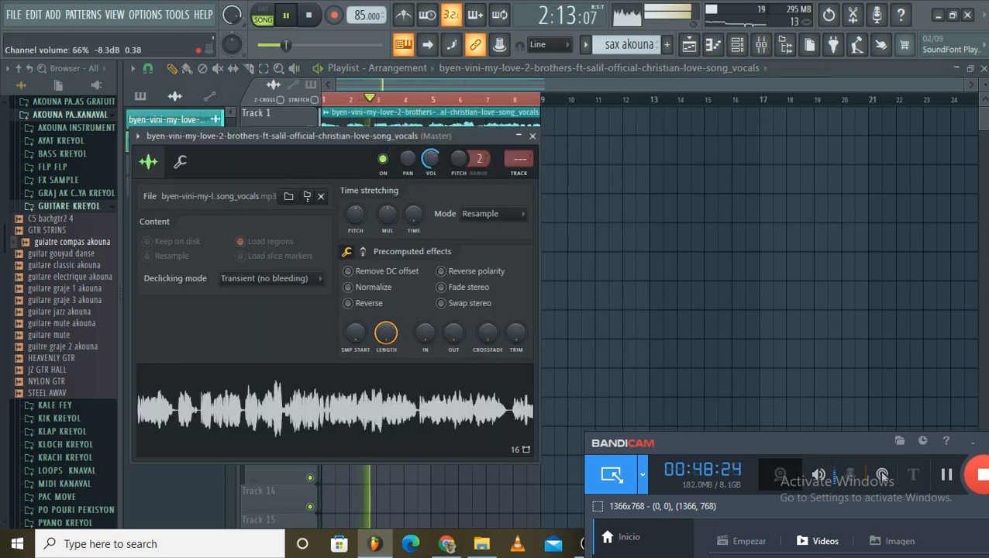
left_click(532, 136)
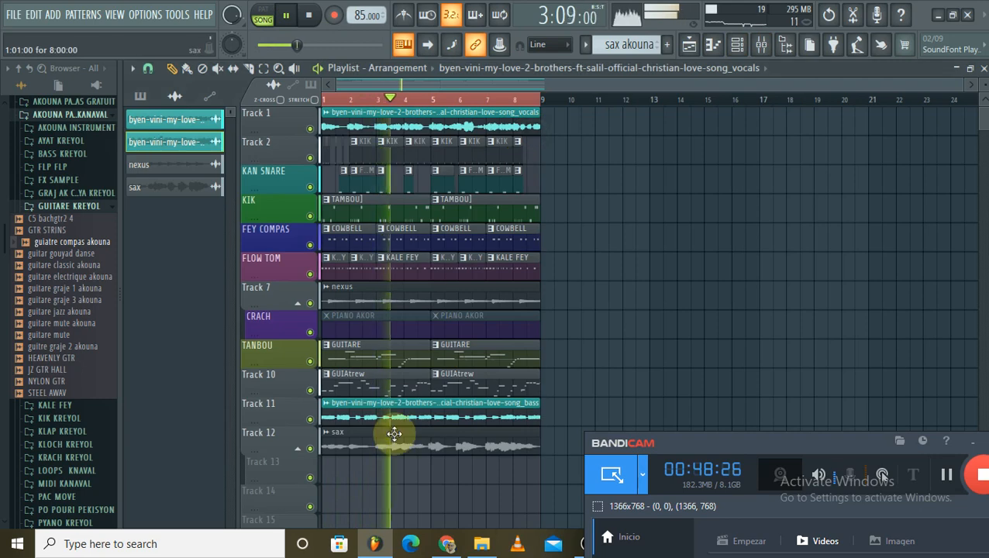
Pan the sax clip's channel 5% right during playback
double_click(395, 434)
left_click_drag(502, 250, 502, 246)
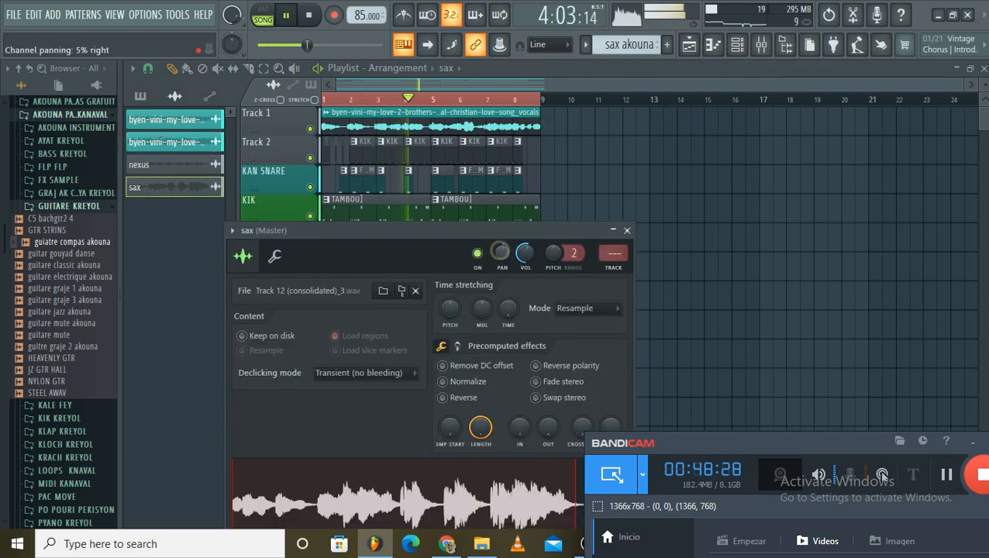
left_click(627, 230)
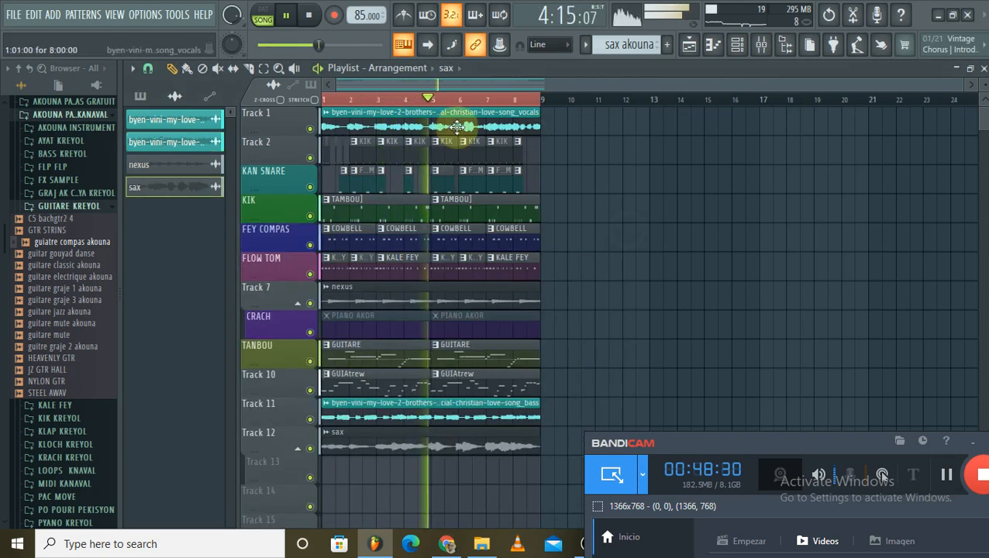
Readjust the channel volume of the vocals clip on Track 1 while the arrangement plays
double_click(457, 126)
left_click(432, 163)
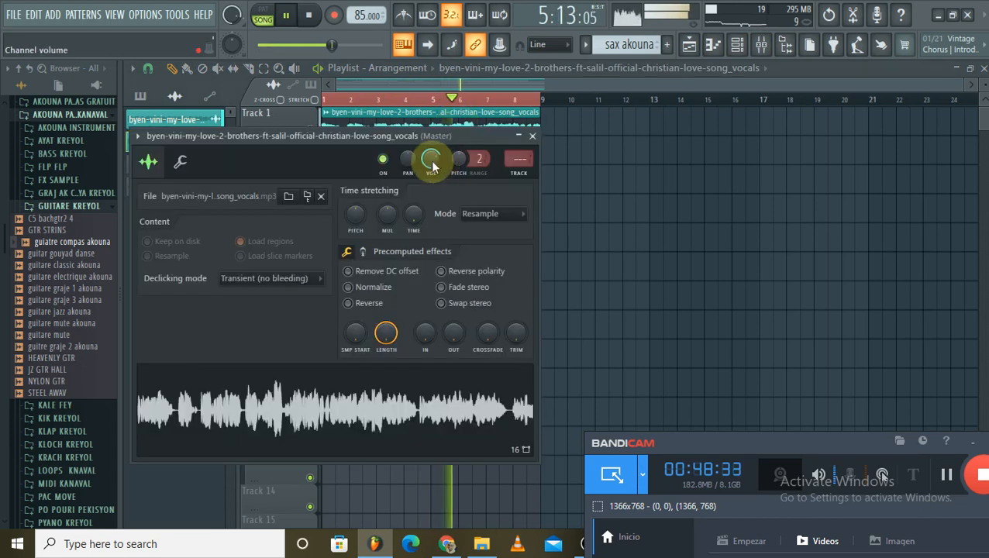
left_click(533, 138)
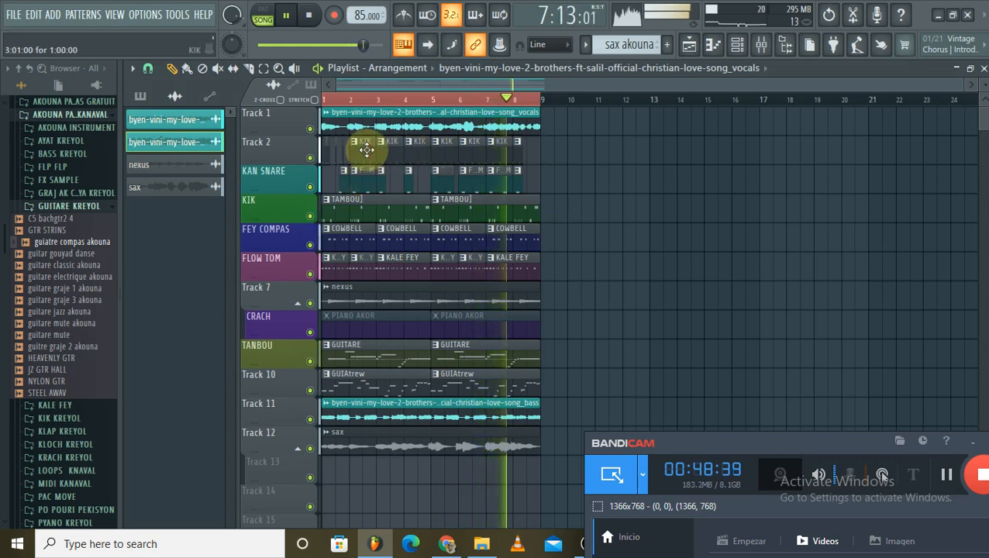
Mute and unmute the vocals on Track 1 during playback to compare the arrangement with and without them
mouse_move(983, 99)
left_mouse_down()
mouse_move(983, 110)
mouse_move(983, 88)
left_mouse_up()
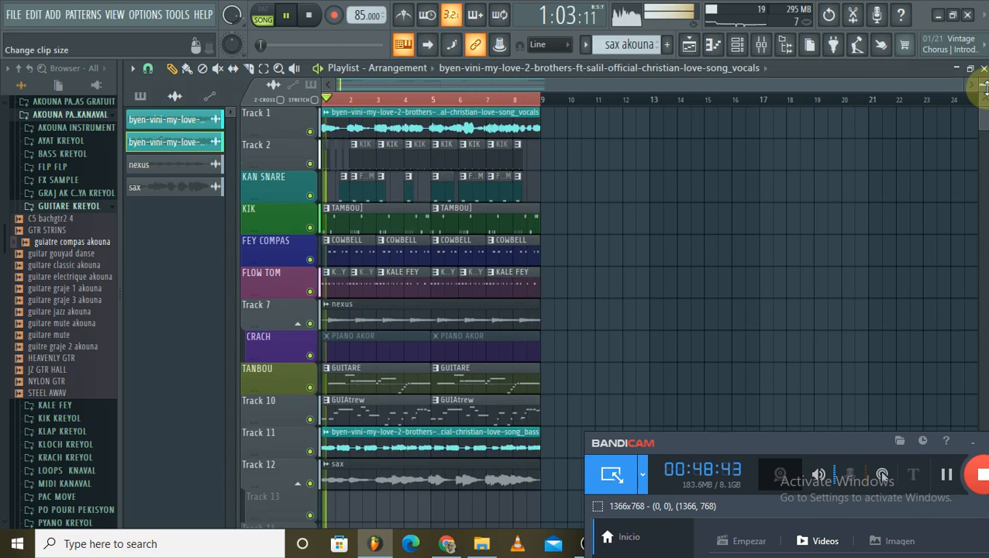
left_click(311, 132)
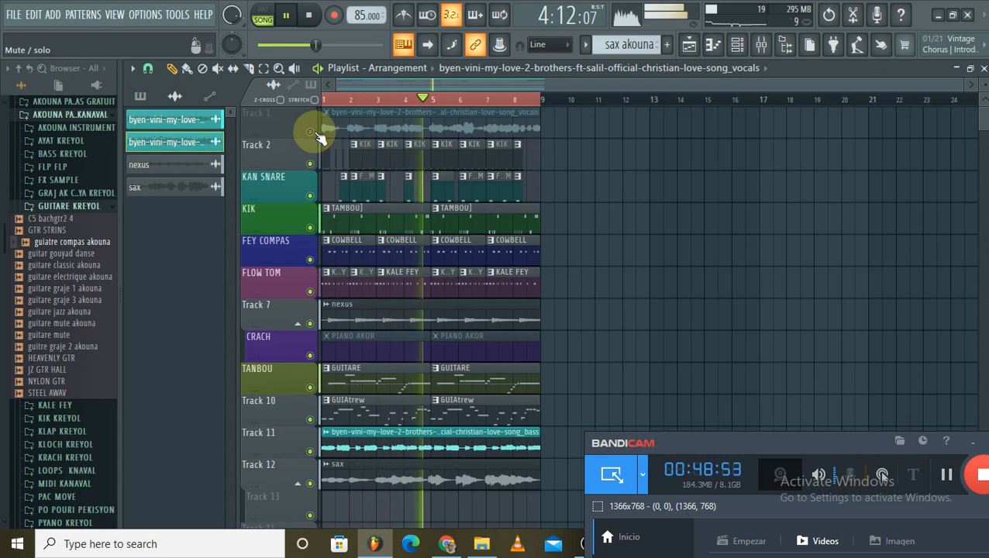
left_click(311, 133)
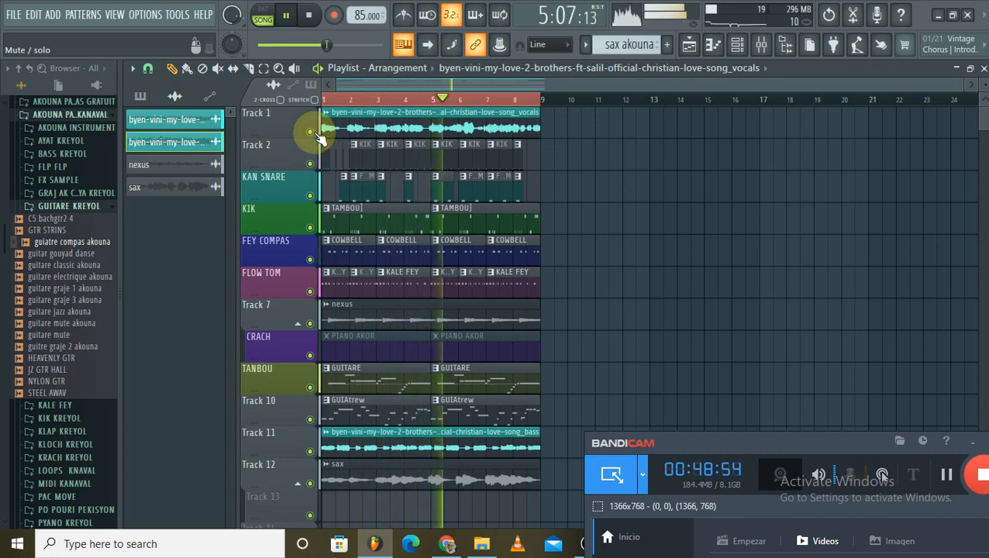